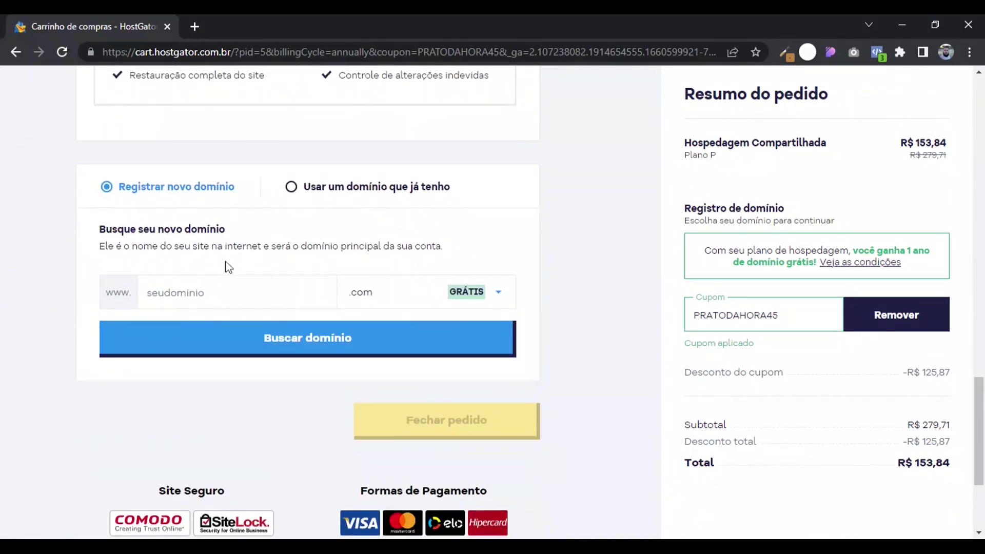
Search for the new domain name aprendendosites with the free .com.br extension
{"action": "left_click", "coordinate": [205, 292]}
{"action": "type", "text": "aprendendosites"}
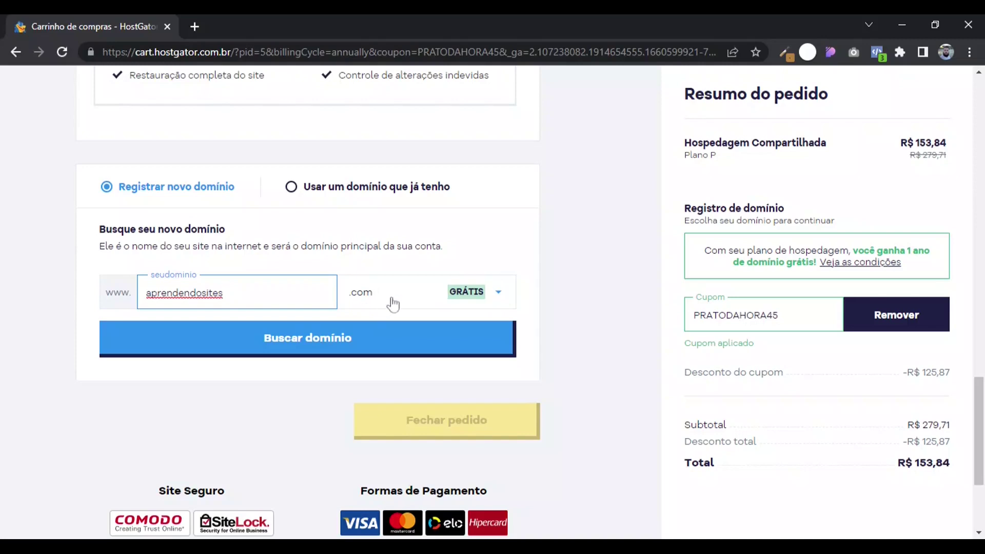
{"action": "left_click", "coordinate": [493, 299]}
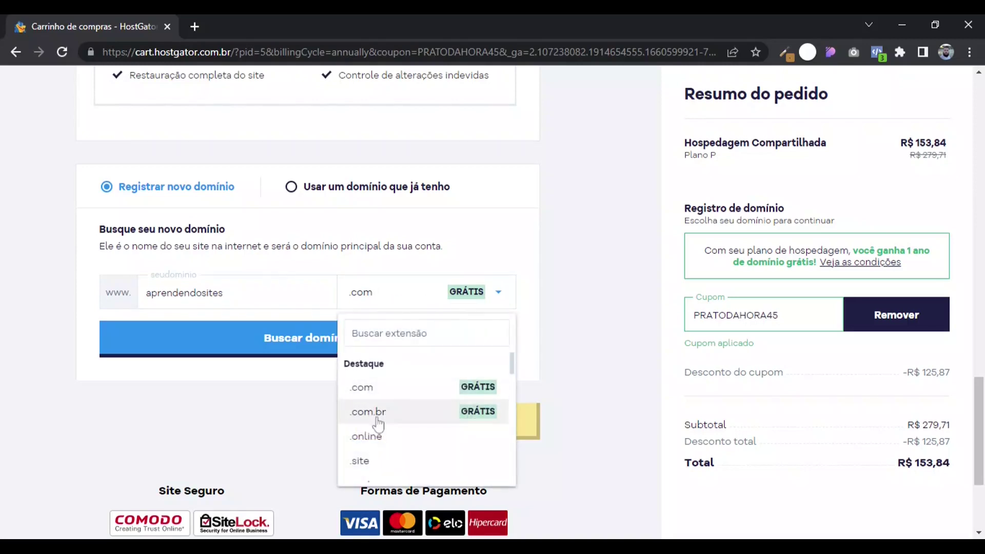
{"action": "left_click", "coordinate": [378, 424]}
{"action": "left_click", "coordinate": [267, 349]}
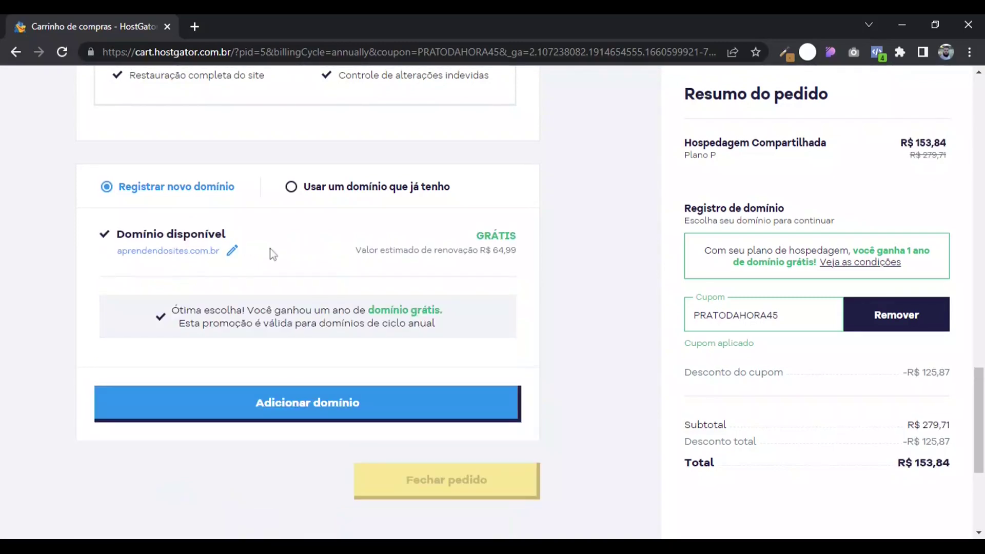
Keep the new domain registration option, add aprendendosites.com.br to the order and proceed to checkout
{"action": "left_click", "coordinate": [303, 189]}
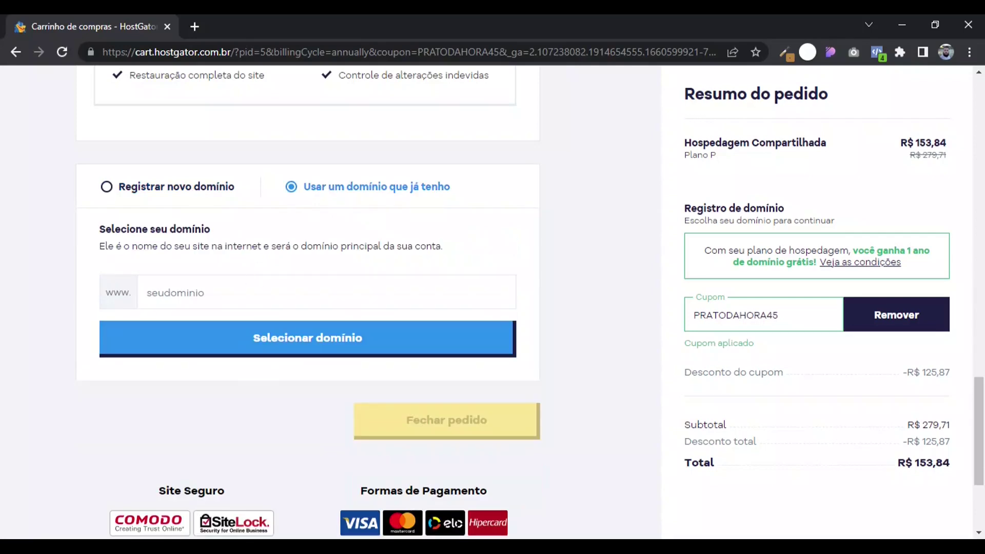
{"action": "left_click", "coordinate": [192, 186]}
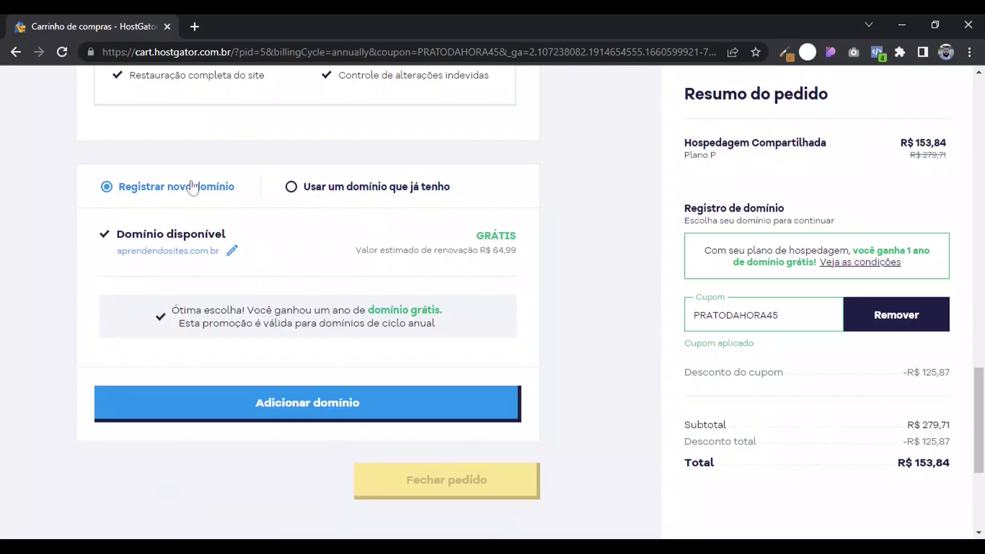
{"action": "left_click", "coordinate": [244, 413]}
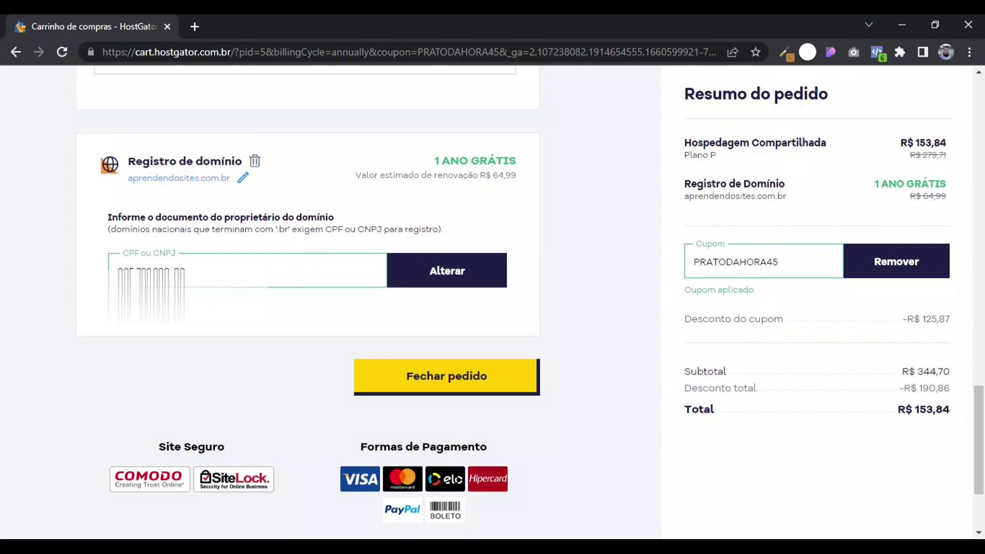
{"action": "left_click", "coordinate": [455, 390]}
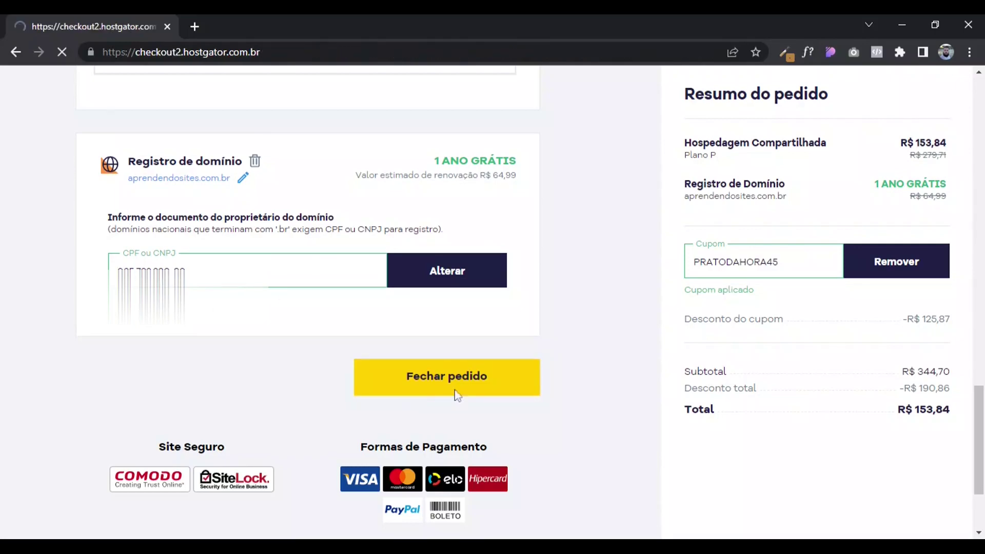
Examine the account creation form and its terms on the checkout page
{"action": "scroll", "coordinate": [554, 324], "scroll_direction": "down", "scroll_amount": 2}
{"action": "scroll", "coordinate": [165, 176], "scroll_direction": "down", "scroll_amount": 1}
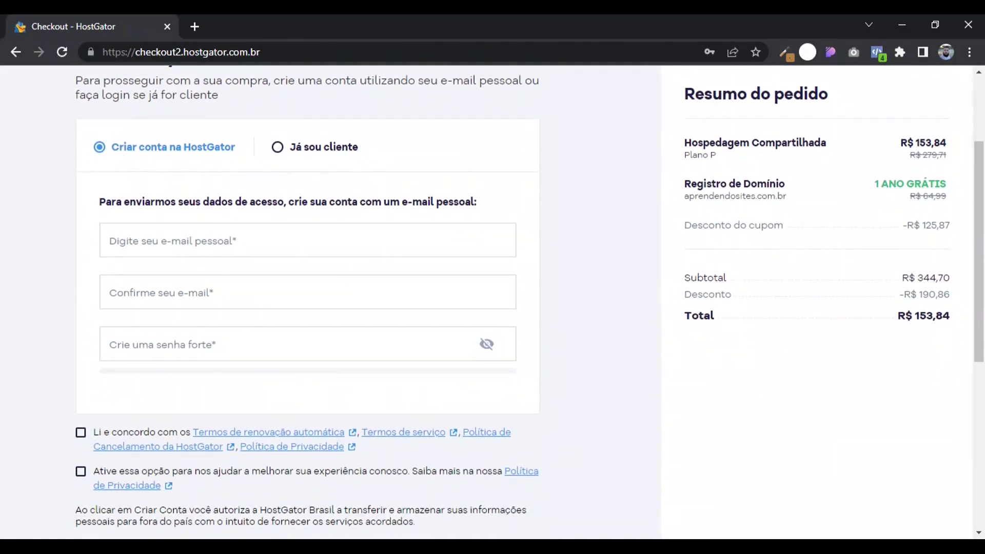
{"action": "scroll", "coordinate": [979, 257], "scroll_direction": "down", "scroll_amount": 2}
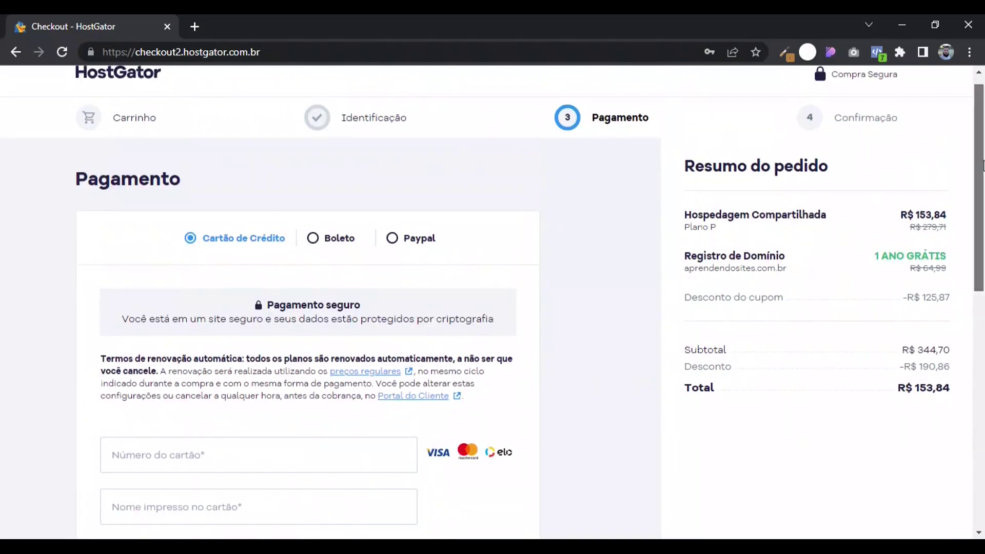
Review the credit card, Boleto and Paypal payment options and choose Boleto as the payment method
{"action": "scroll", "coordinate": [982, 165], "scroll_direction": "down", "scroll_amount": 2}
{"action": "scroll", "coordinate": [474, 464], "scroll_direction": "down", "scroll_amount": 4}
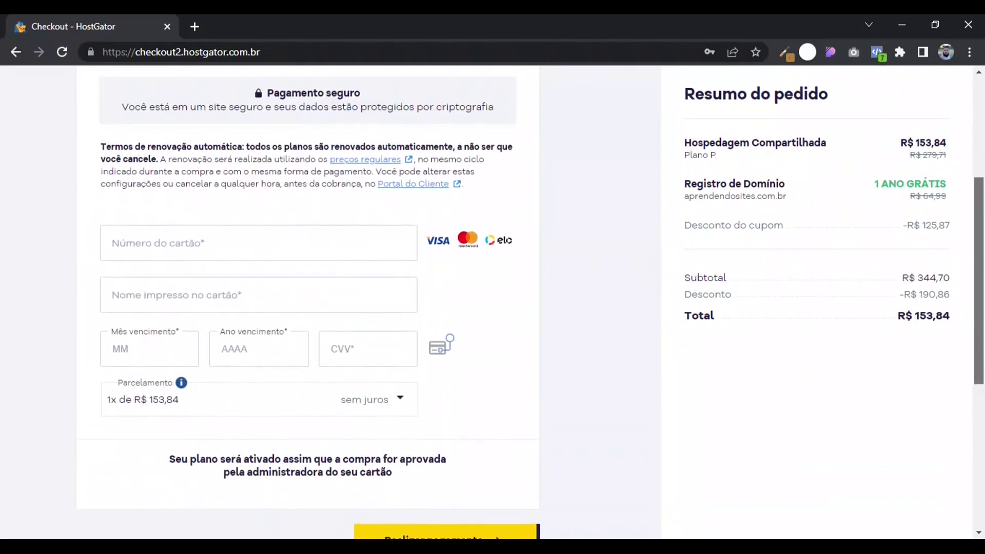
{"action": "scroll", "coordinate": [475, 464], "scroll_direction": "up", "scroll_amount": 2}
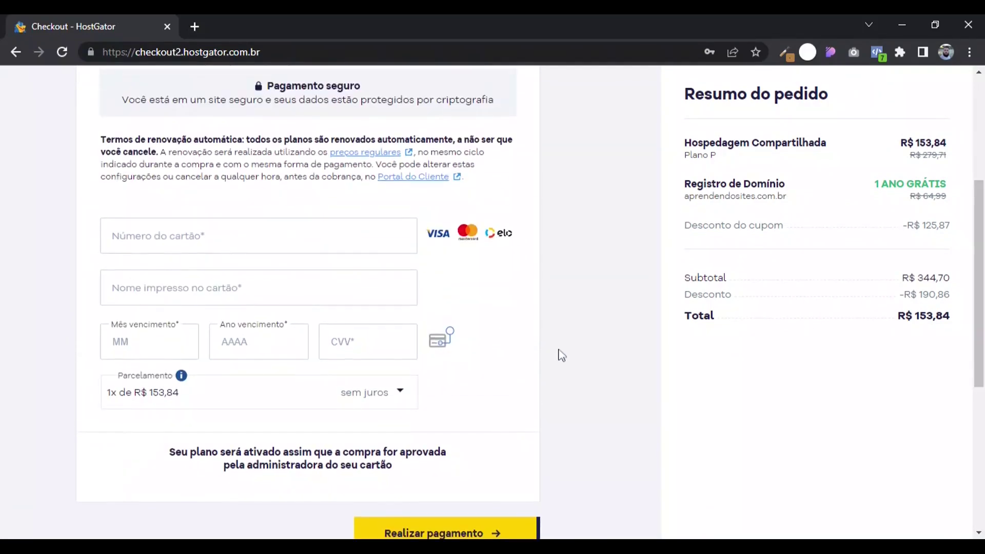
{"action": "scroll", "coordinate": [368, 143], "scroll_direction": "up", "scroll_amount": 2}
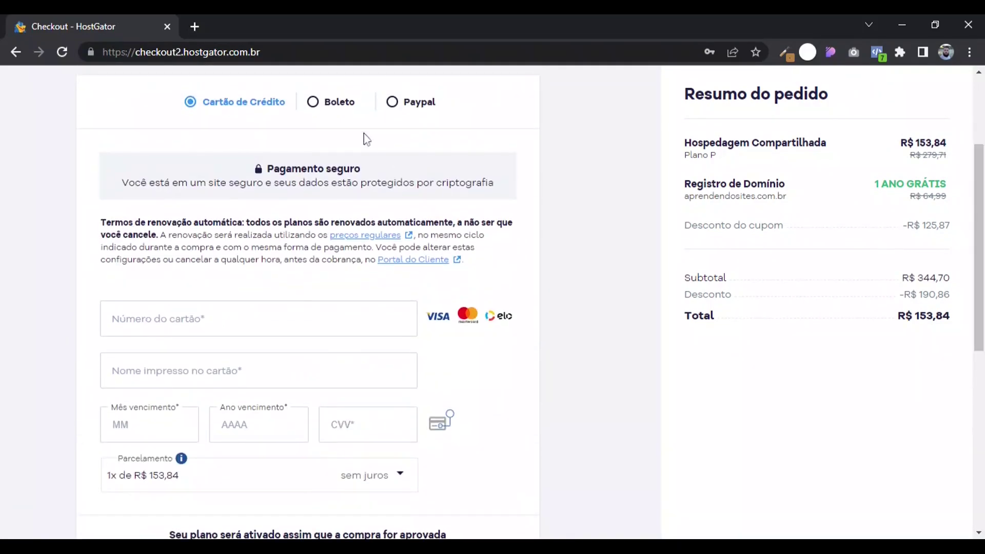
{"action": "left_click", "coordinate": [332, 105]}
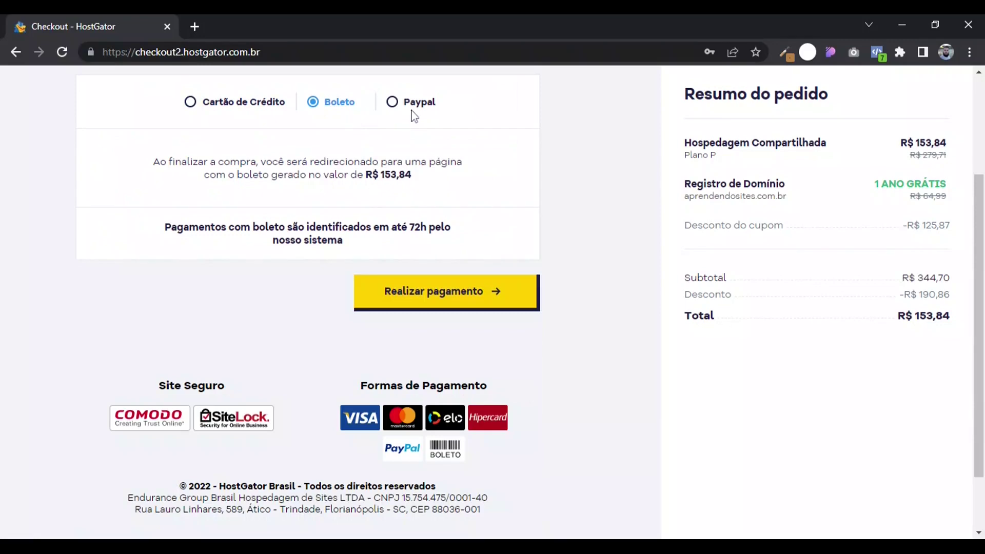
{"action": "left_click", "coordinate": [399, 108]}
{"action": "left_click", "coordinate": [331, 103]}
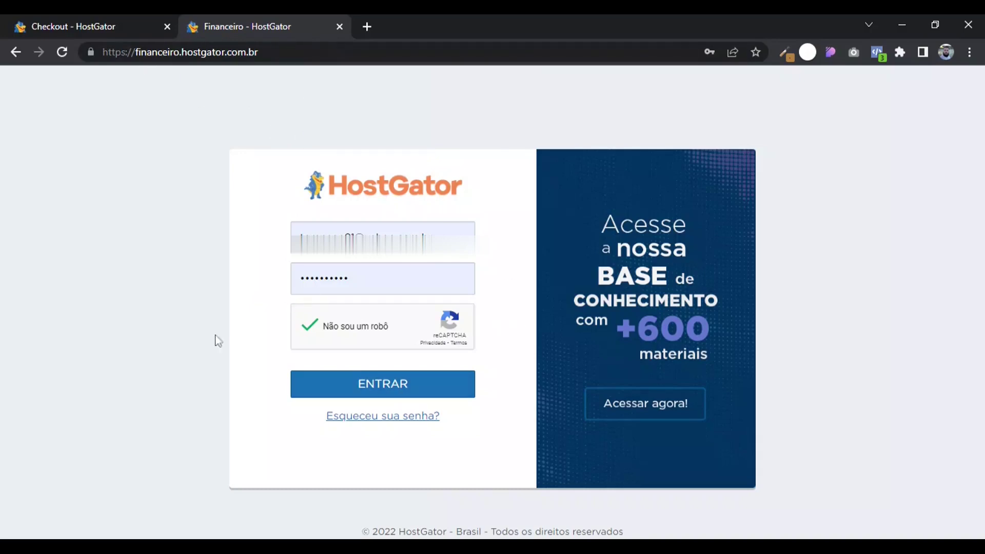
Log in to the HostGator customer portal and open the listed site's cPanel
{"action": "left_click", "coordinate": [346, 386]}
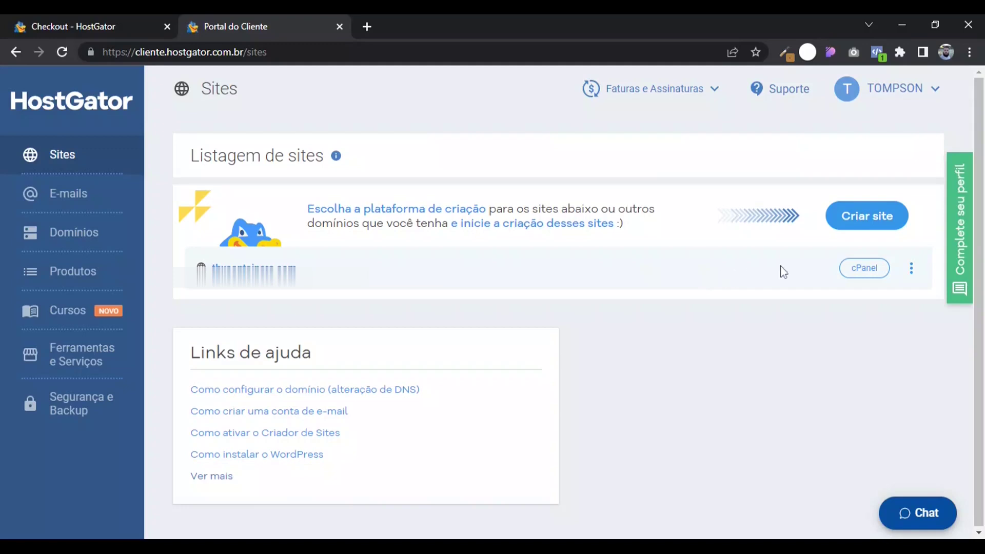
{"action": "left_click", "coordinate": [864, 272]}
Open WordPress from the Softaculous Apps Installer and start its installation form
{"action": "scroll", "coordinate": [854, 155], "scroll_direction": "down", "scroll_amount": 12}
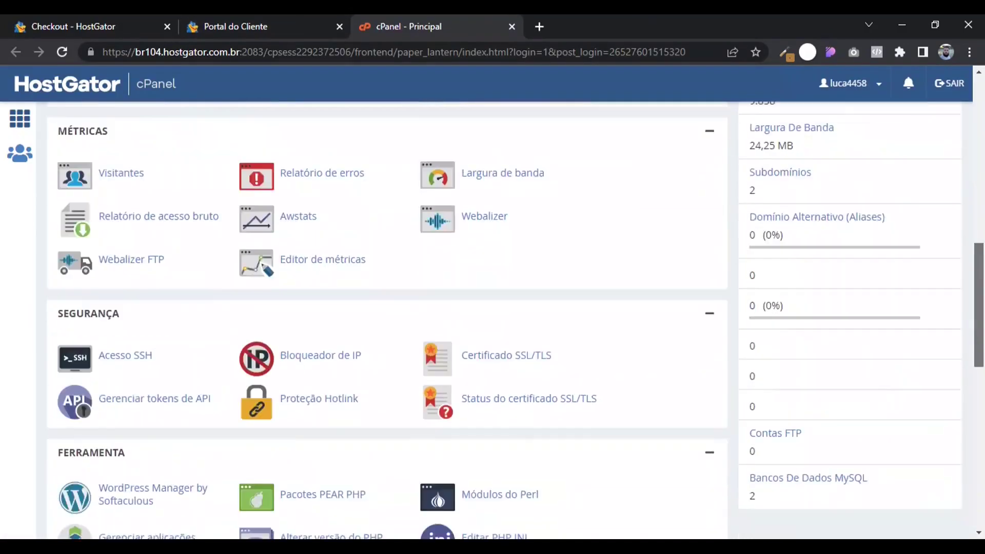
{"action": "scroll", "coordinate": [593, 418], "scroll_direction": "down", "scroll_amount": 15}
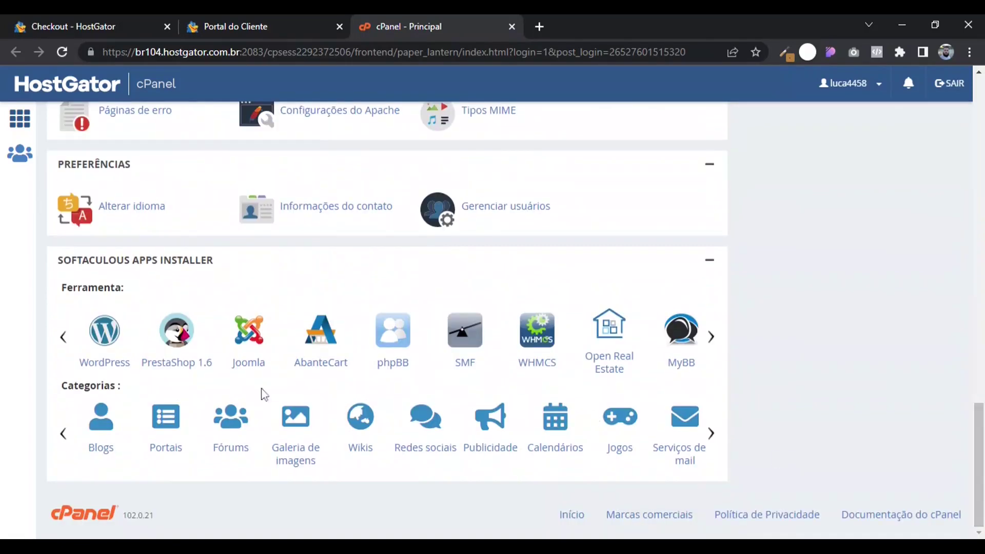
{"action": "left_click", "coordinate": [110, 331]}
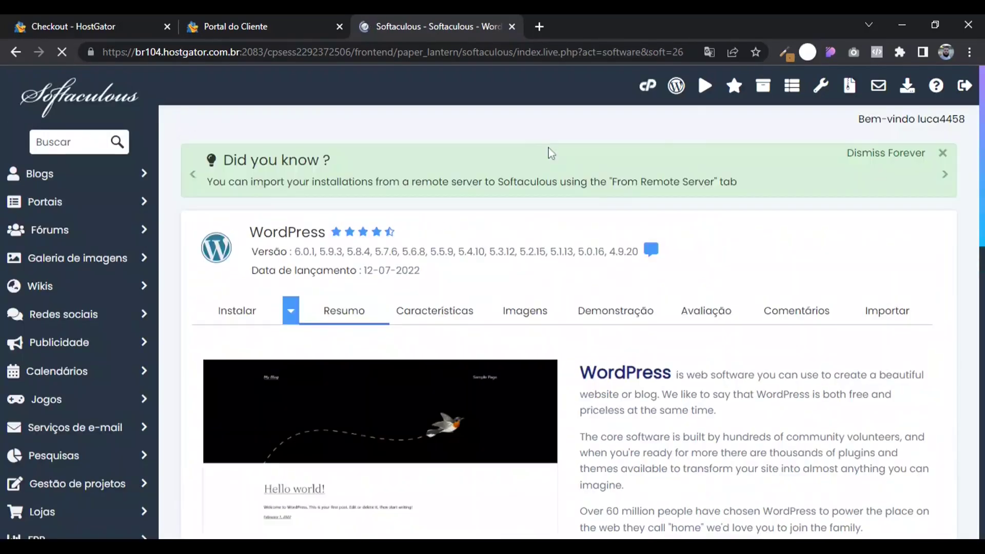
{"action": "scroll", "coordinate": [569, 302], "scroll_direction": "down", "scroll_amount": 5}
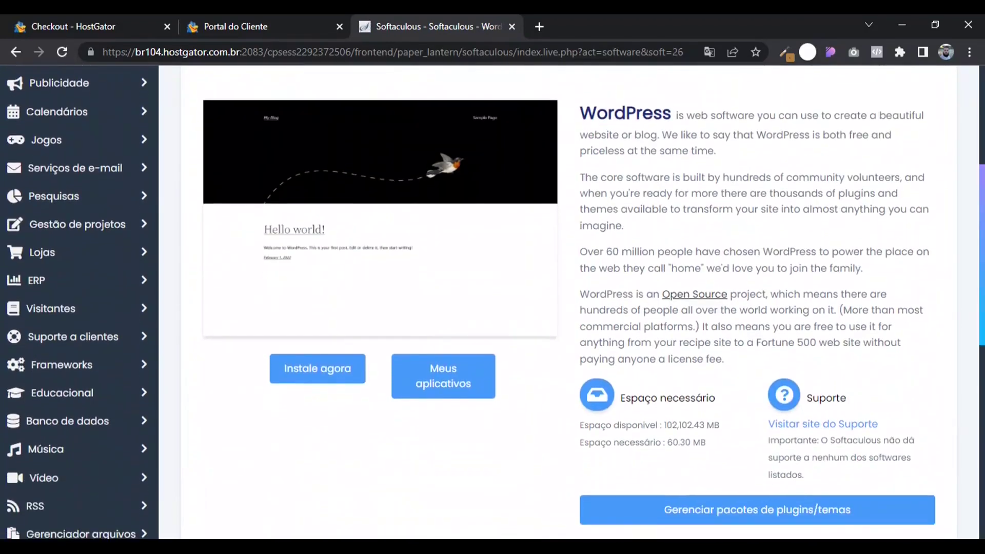
{"action": "left_click", "coordinate": [308, 378]}
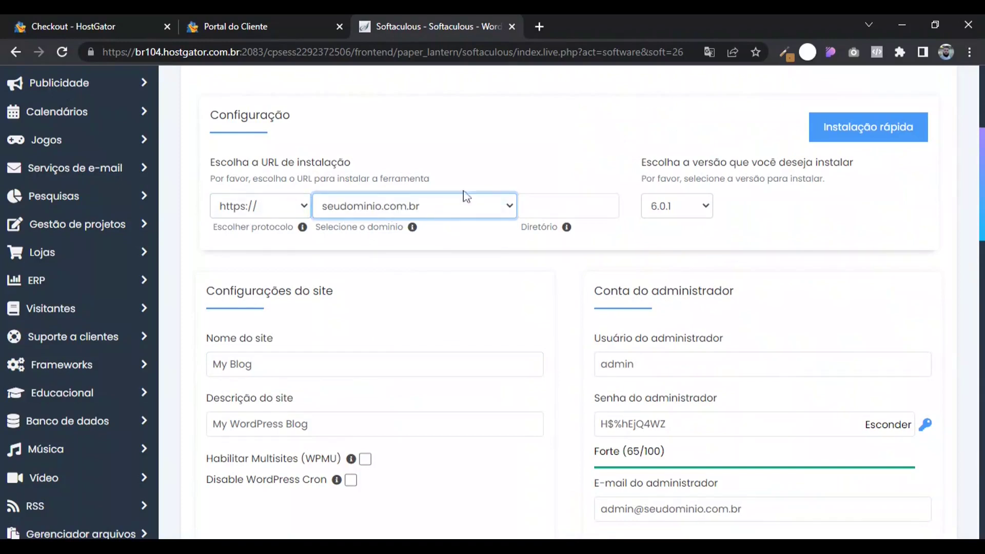
Examine the site name and site description fields in the WordPress site settings
{"action": "scroll", "coordinate": [359, 221], "scroll_direction": "down", "scroll_amount": 3}
{"action": "left_click", "coordinate": [284, 206]}
{"action": "key", "text": "ctrl+shift+Left"}
{"action": "key", "text": "ctrl+shift+Left"}
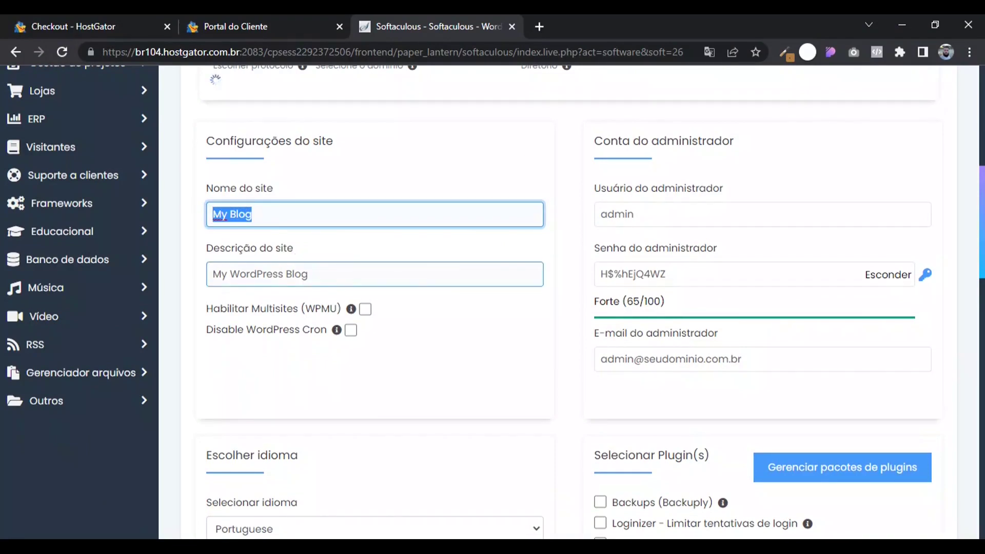
{"action": "left_click", "coordinate": [308, 262]}
{"action": "key", "text": "ctrl+shift+Left"}
{"action": "key", "text": "ctrl+shift+Left"}
{"action": "key", "text": "ctrl+shift+Left"}
Examine the administrator username, password and e-mail fields of the WordPress installation
{"action": "left_click", "coordinate": [634, 203]}
{"action": "key", "text": "ctrl+shift+Left"}
{"action": "left_click_drag", "start_coordinate": [666, 262], "coordinate": [597, 266]}
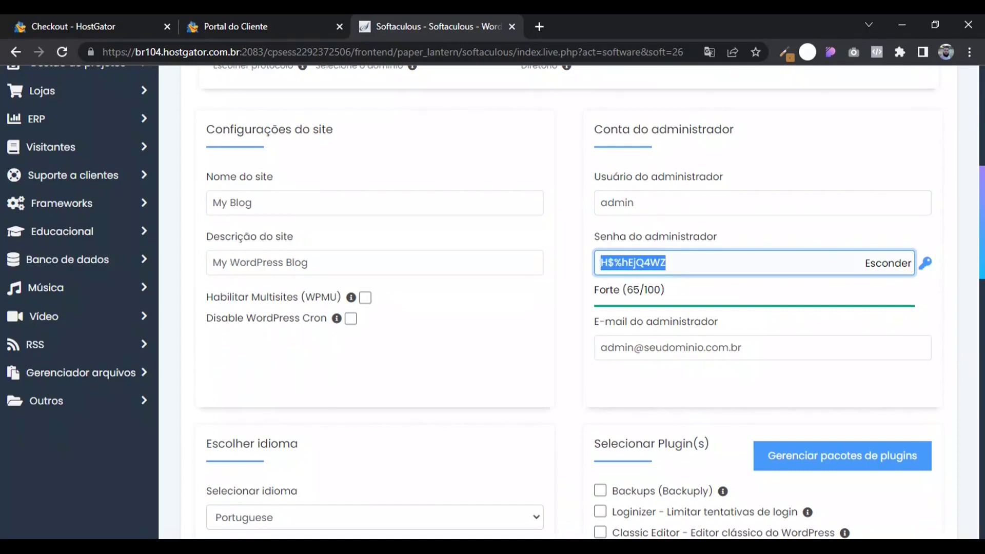
{"action": "scroll", "coordinate": [496, 301], "scroll_direction": "down", "scroll_amount": 1}
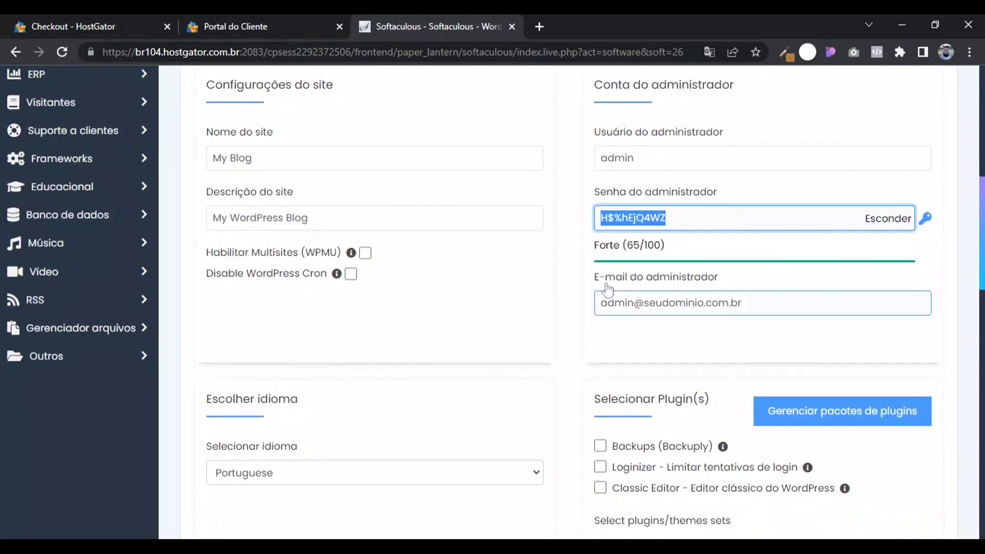
{"action": "left_click_drag", "start_coordinate": [742, 302], "coordinate": [585, 303]}
{"action": "left_click", "coordinate": [584, 304]}
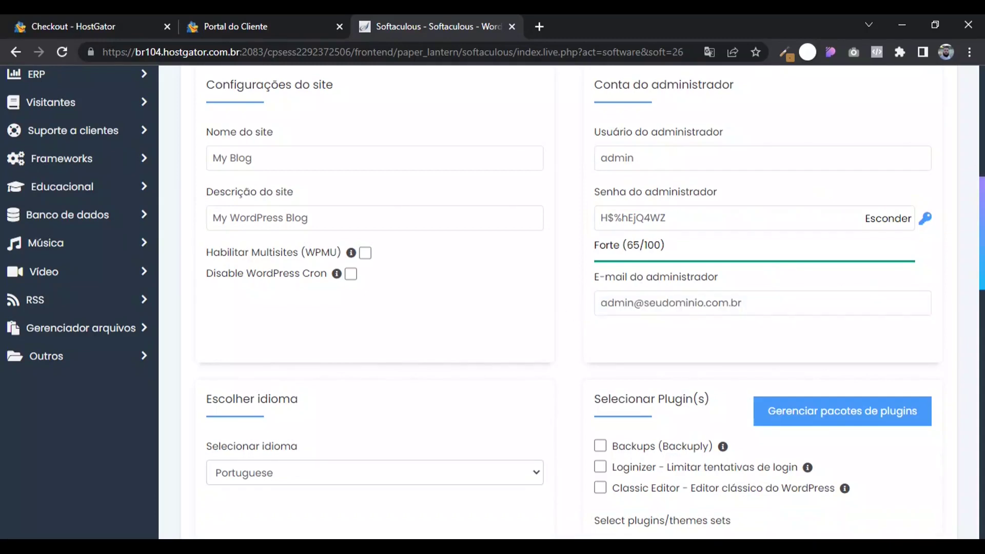
Deselect the Really Simple SSL plugin set and install WordPress
{"action": "scroll", "coordinate": [826, 263], "scroll_direction": "down", "scroll_amount": 6}
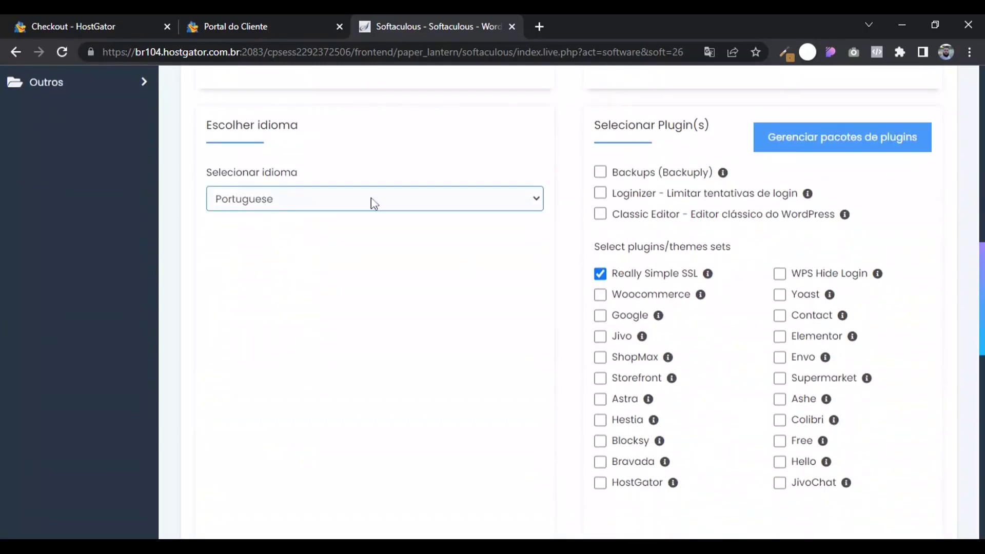
{"action": "left_click", "coordinate": [600, 275]}
{"action": "scroll", "coordinate": [860, 332], "scroll_direction": "down", "scroll_amount": 12}
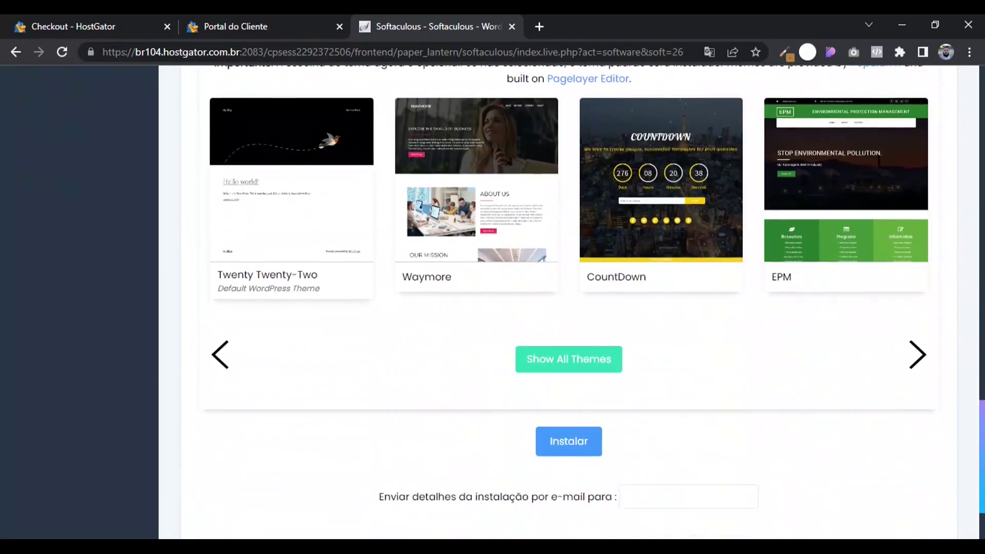
{"action": "left_click", "coordinate": [557, 425]}
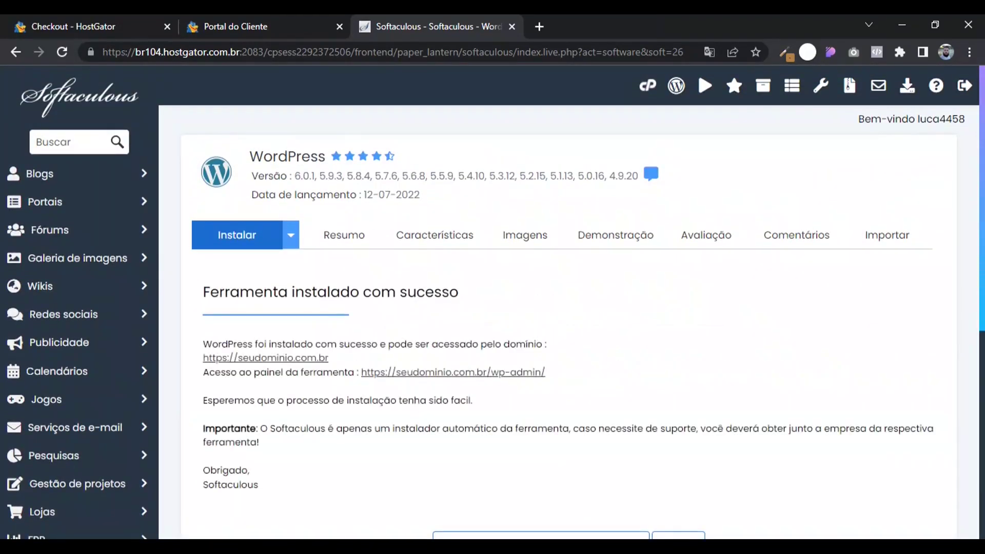
Open agenciadigitec.com/wp-admin in a new browser tab and log in to WordPress with the saved administrator credentials
{"action": "scroll", "coordinate": [569, 303], "scroll_direction": "down", "scroll_amount": 2}
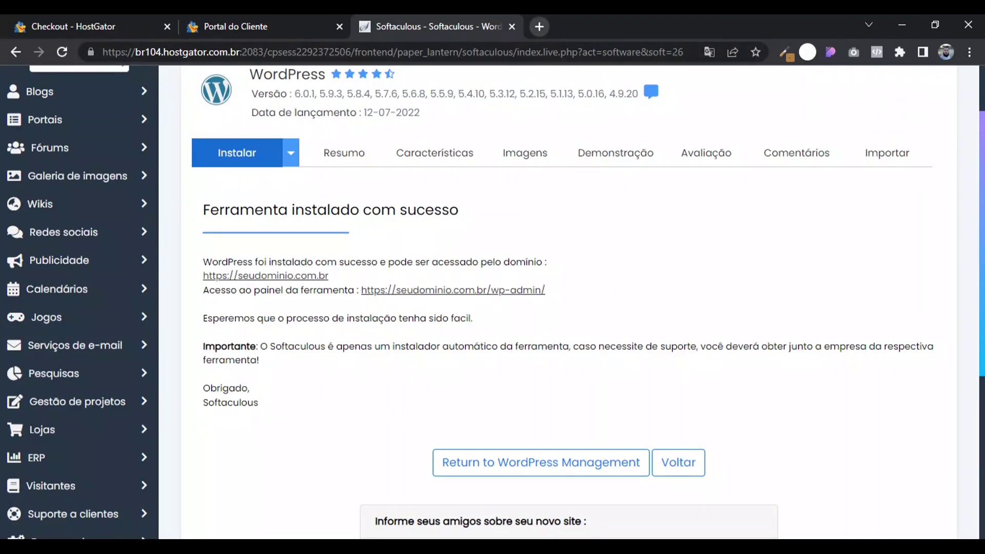
{"action": "left_click", "coordinate": [543, 26]}
{"action": "type", "text": "agenciadigitec.com"}
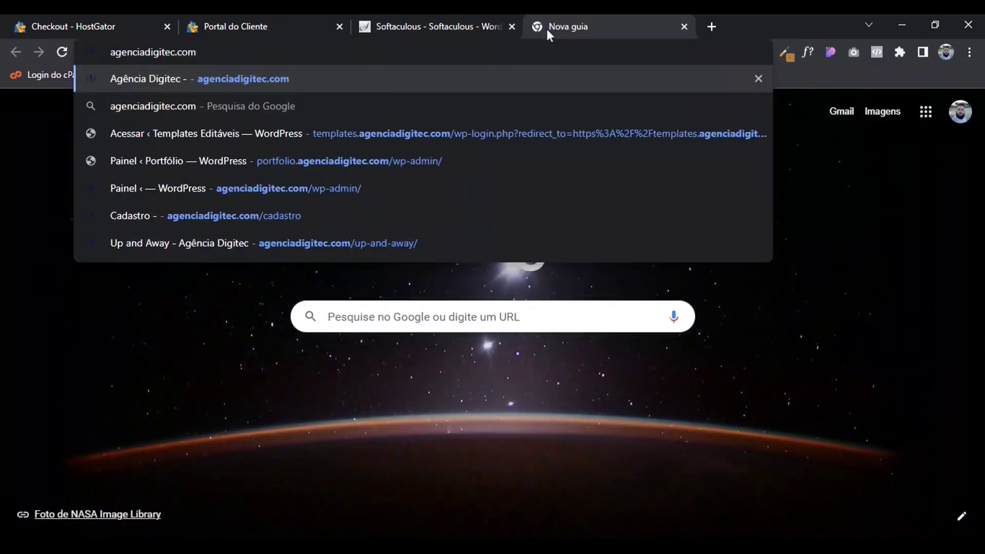
{"action": "type", "text": "/w"}
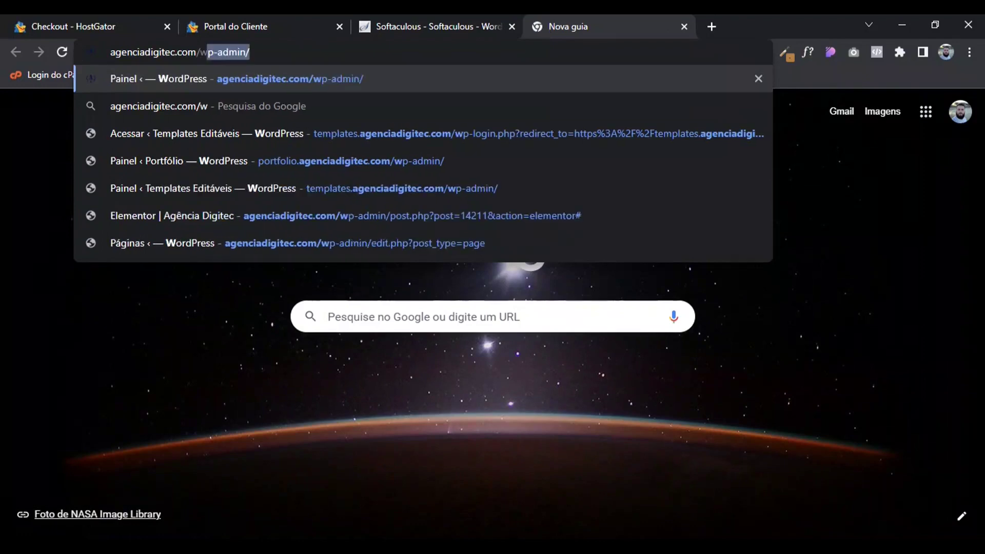
{"action": "type", "text": "p-admin"}
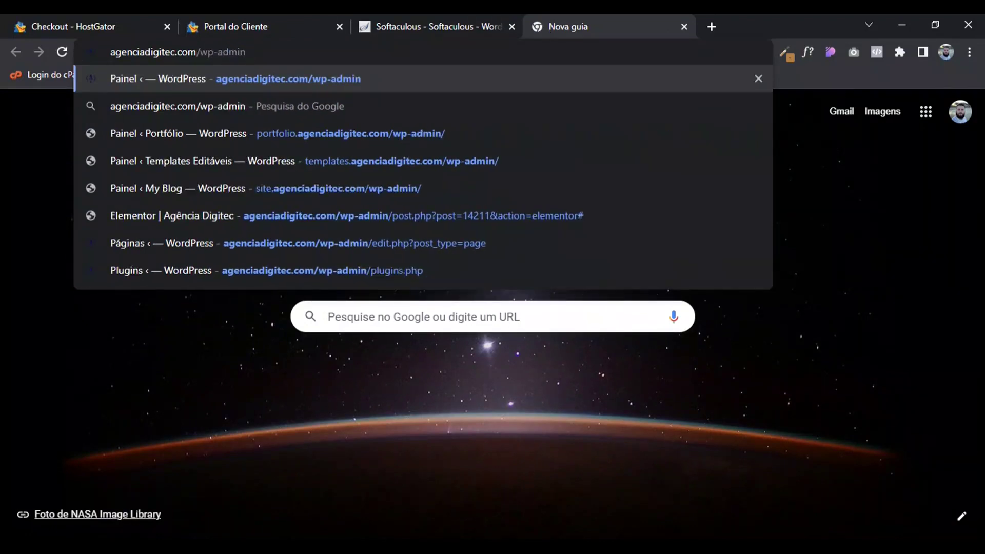
{"action": "left_click_drag", "start_coordinate": [115, 51], "coordinate": [175, 51]}
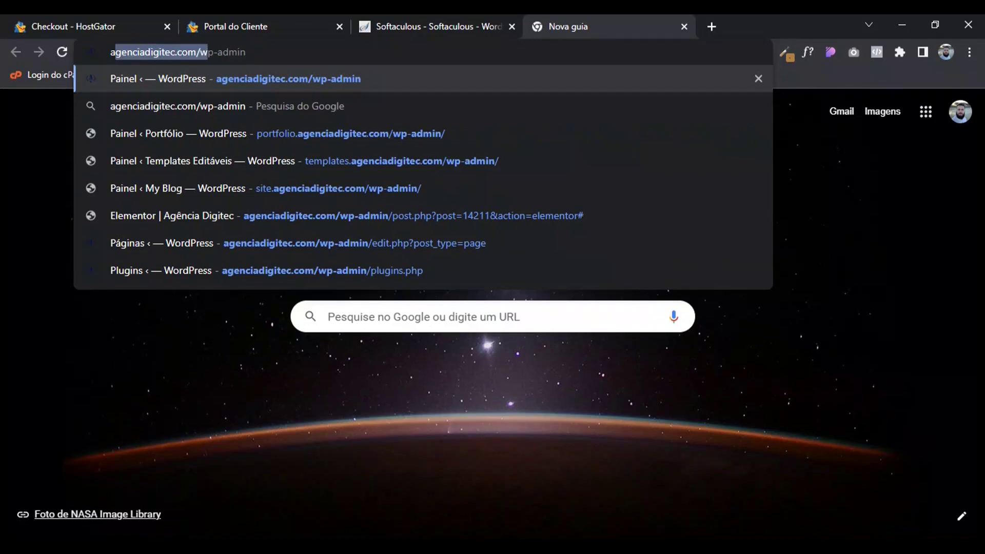
{"action": "left_click_drag", "start_coordinate": [213, 52], "coordinate": [245, 51]}
{"action": "left_click", "coordinate": [245, 52]}
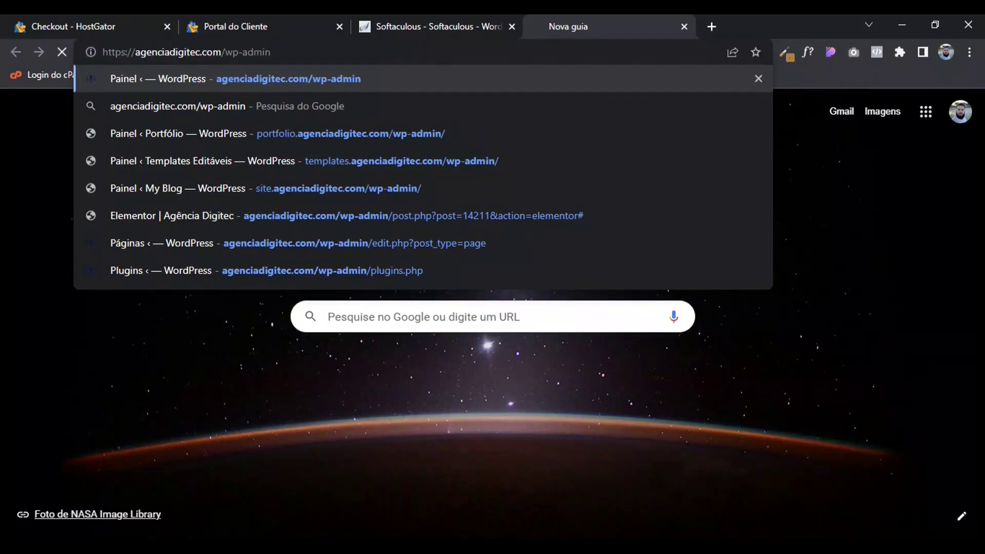
{"action": "key", "text": "Return"}
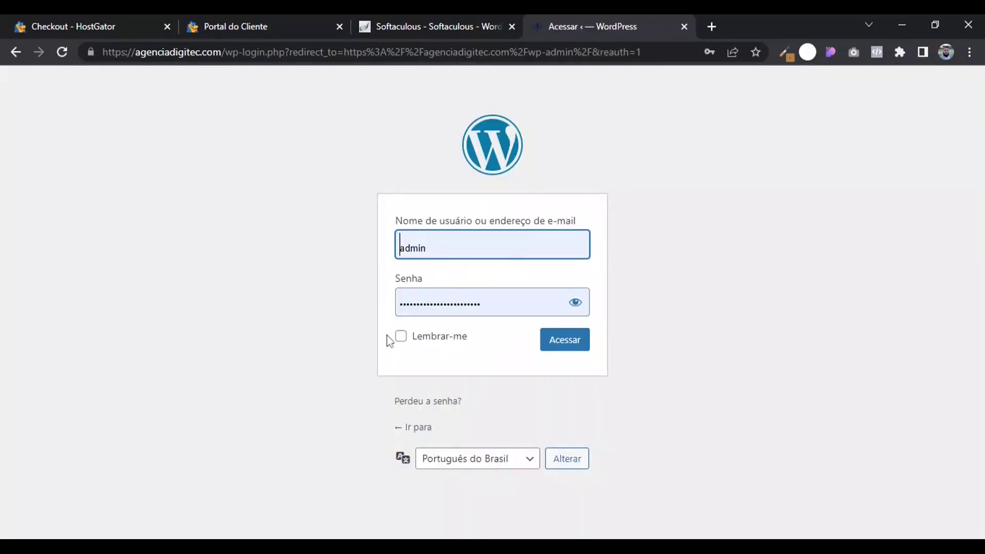
{"action": "left_click", "coordinate": [565, 341]}
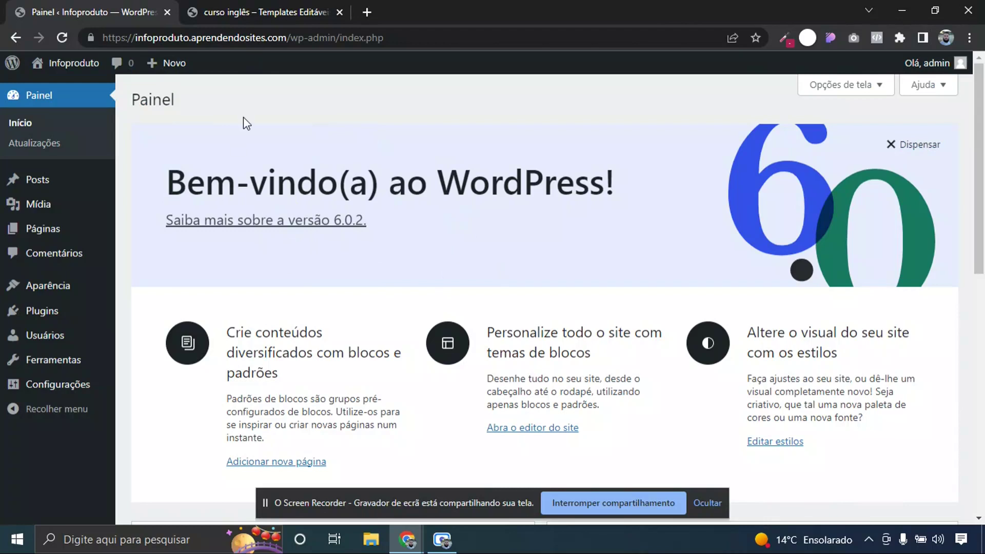
{"action": "left_click_drag", "start_coordinate": [135, 38], "coordinate": [288, 41]}
{"action": "left_click", "coordinate": [286, 39]}
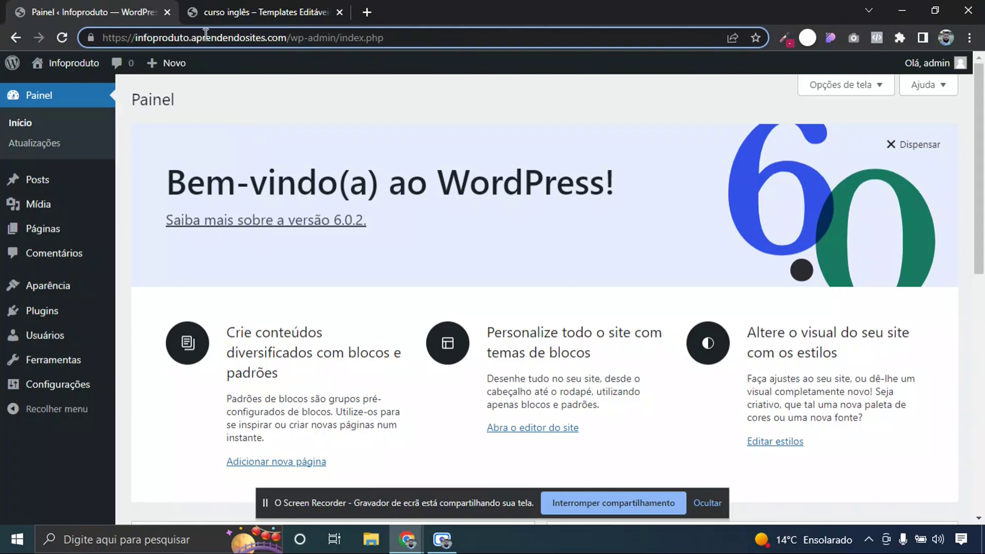
{"action": "left_click", "coordinate": [324, 117]}
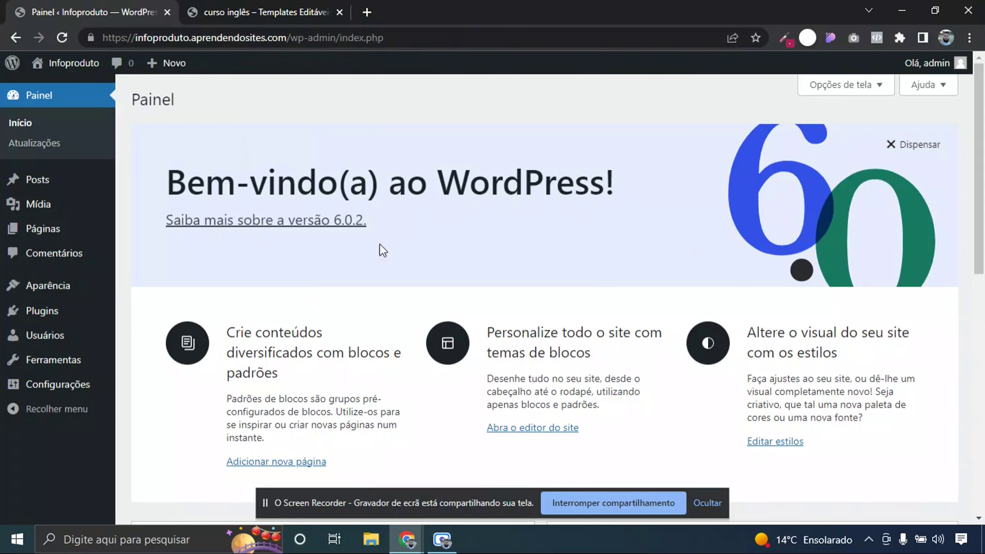
Install the Hello Elementor theme from the popular WordPress themes and activate it
{"action": "mouse_move", "coordinate": [62, 297]}
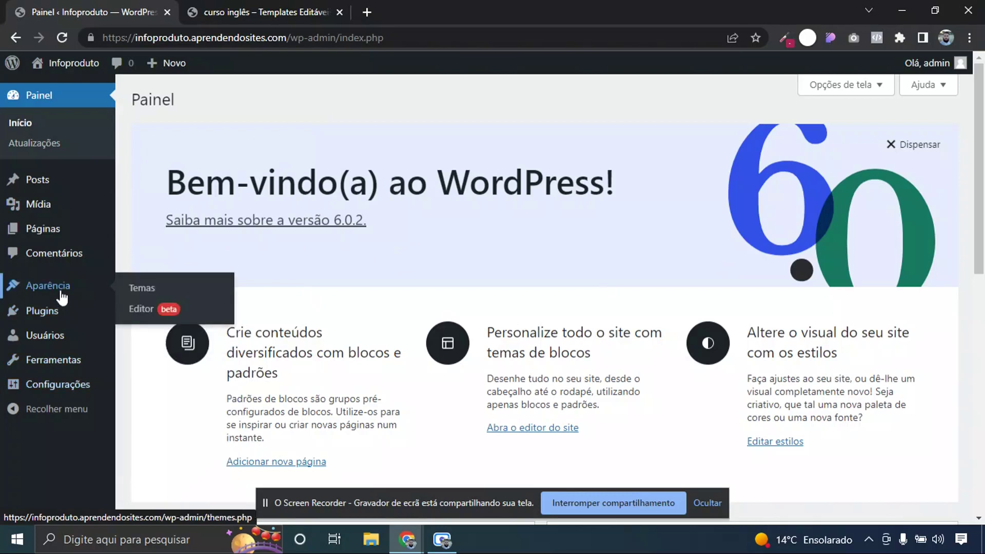
{"action": "left_click", "coordinate": [133, 294]}
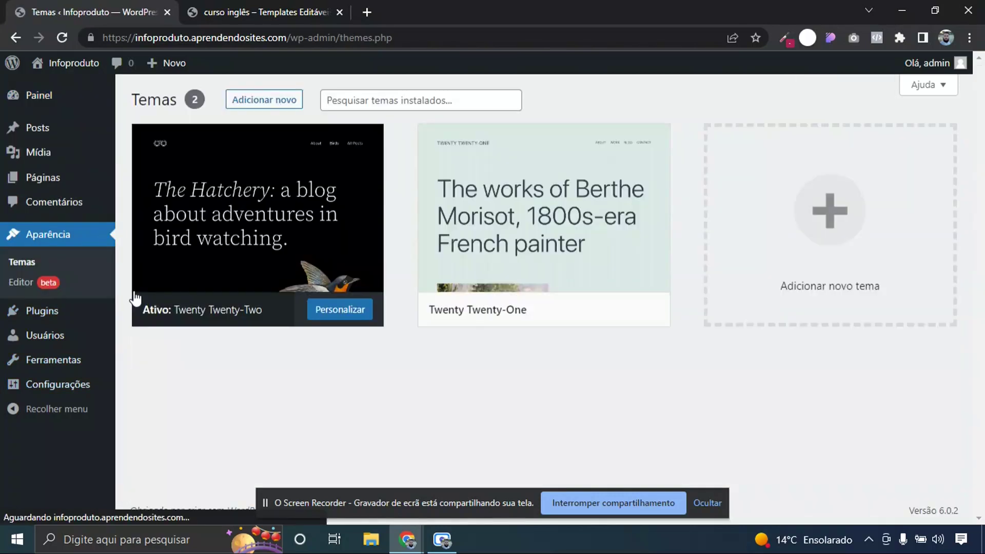
{"action": "left_click", "coordinate": [259, 101]}
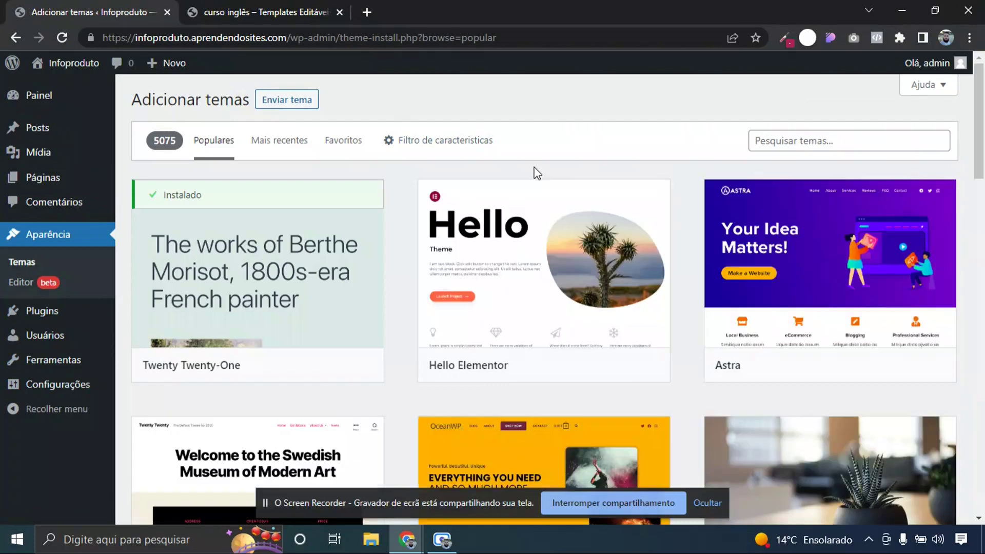
{"action": "mouse_move", "coordinate": [487, 318]}
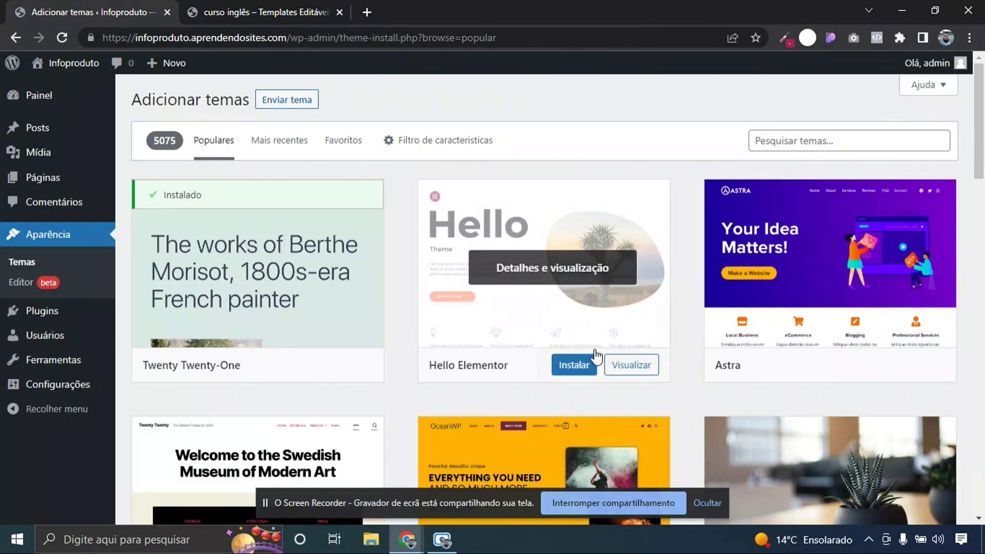
{"action": "left_click", "coordinate": [579, 370]}
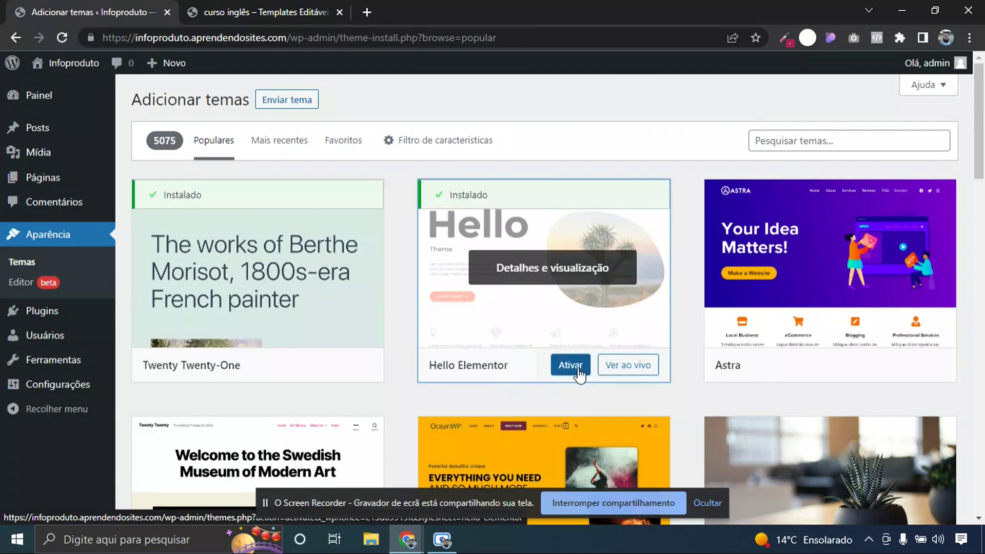
{"action": "left_click", "coordinate": [574, 367]}
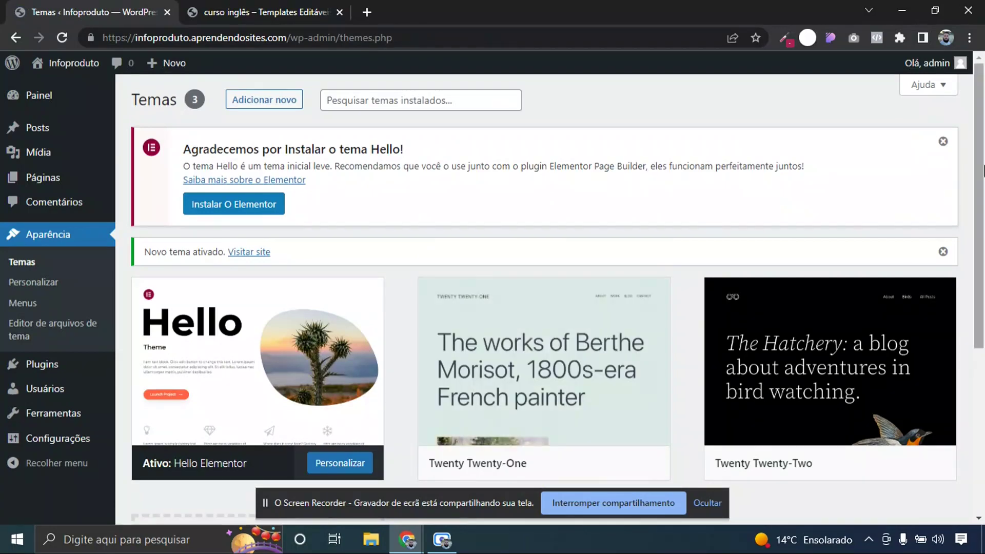
{"action": "scroll", "coordinate": [822, 260], "scroll_direction": "down", "scroll_amount": 2}
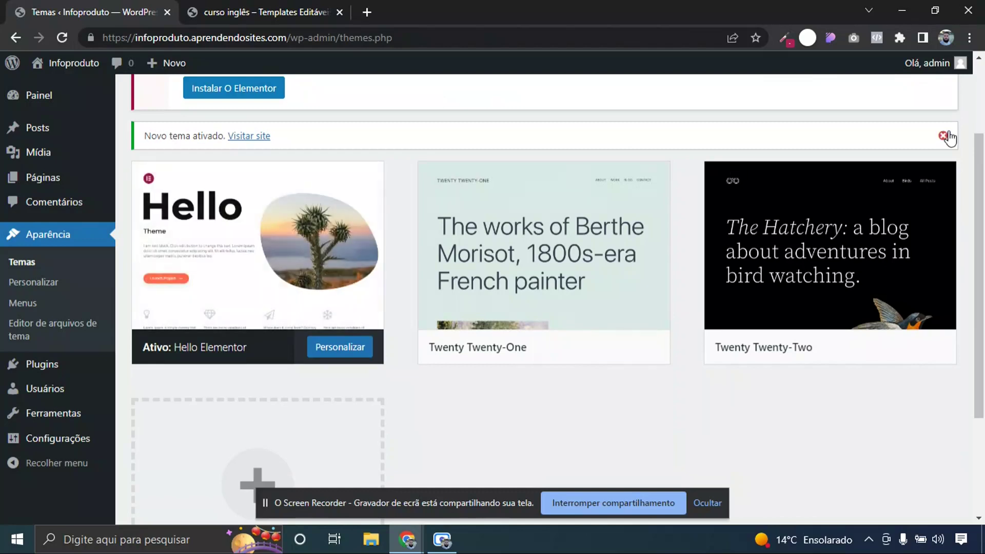
{"action": "scroll", "coordinate": [820, 231], "scroll_direction": "up", "scroll_amount": 2}
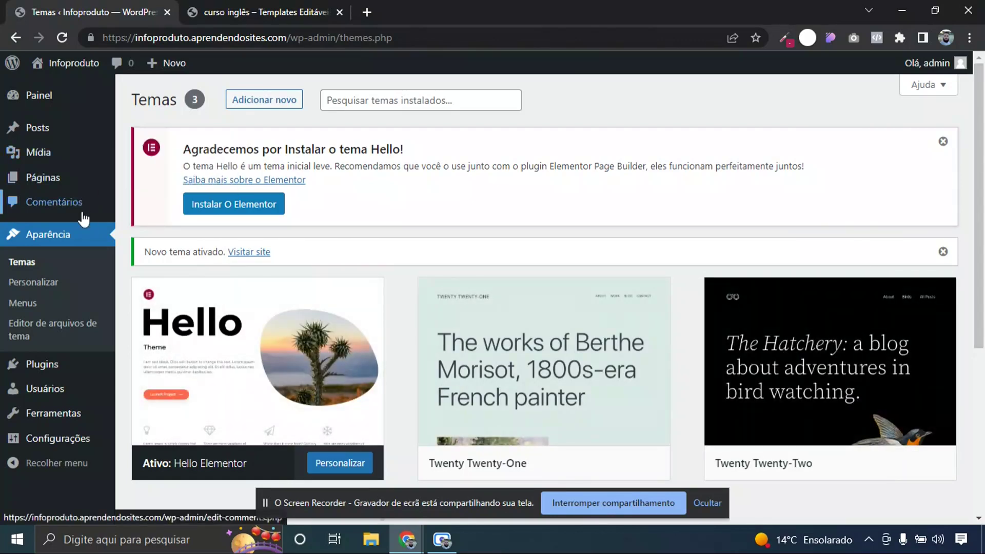
Search the plugins for "elementor", install and activate Elementor Website Builder, and dismiss its setup wizard
{"action": "mouse_move", "coordinate": [77, 364]}
{"action": "left_click", "coordinate": [142, 388]}
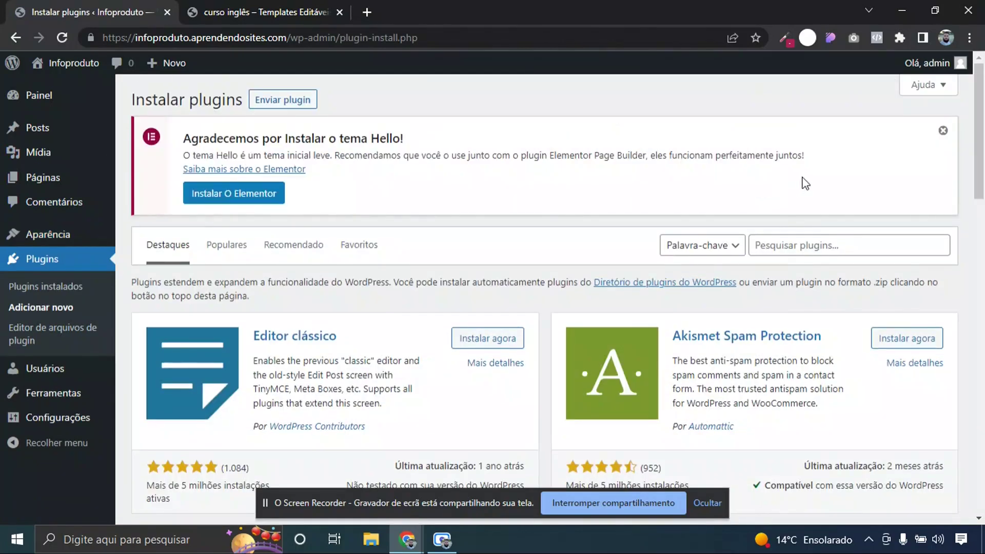
{"action": "left_click", "coordinate": [809, 244]}
{"action": "type", "text": "elementor"}
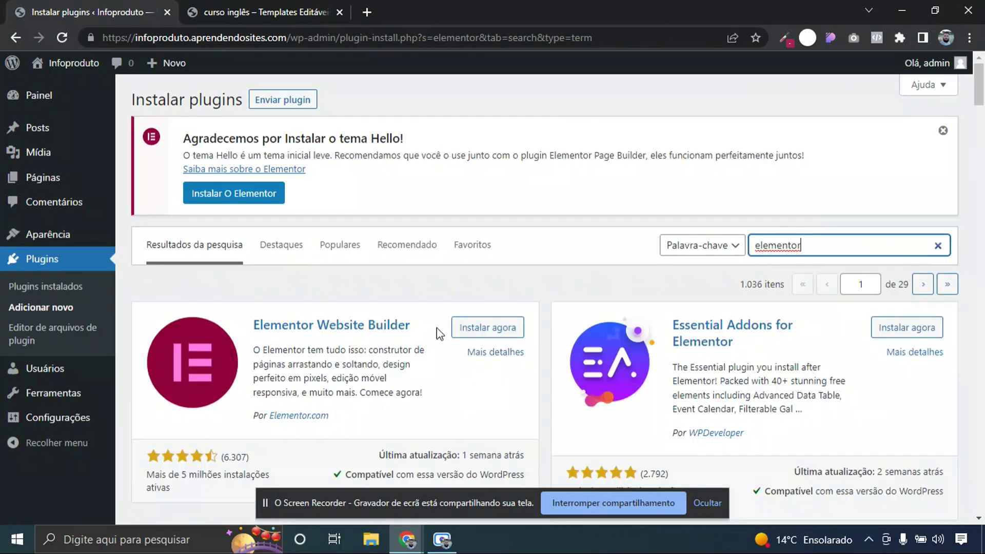
{"action": "scroll", "coordinate": [387, 259], "scroll_direction": "down", "scroll_amount": 1}
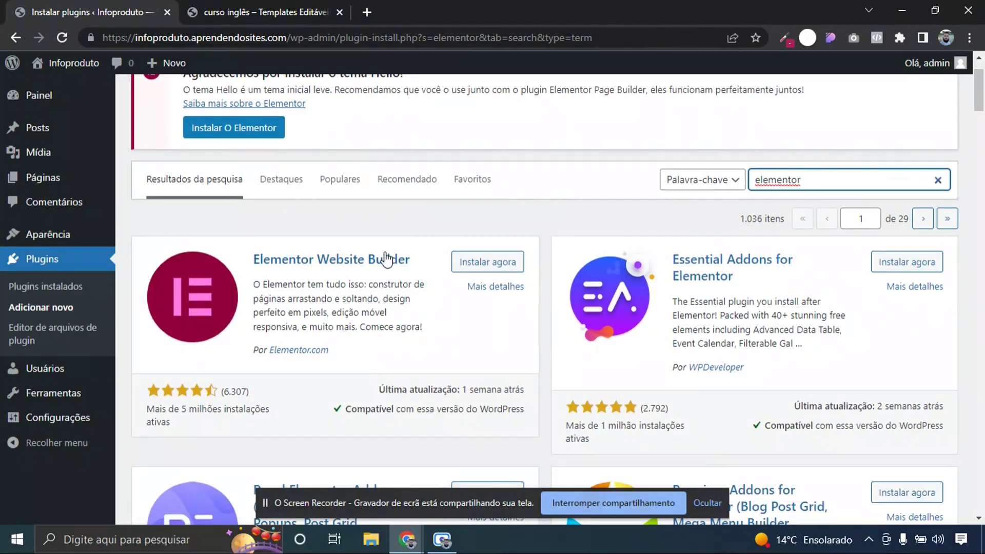
{"action": "left_click", "coordinate": [480, 264]}
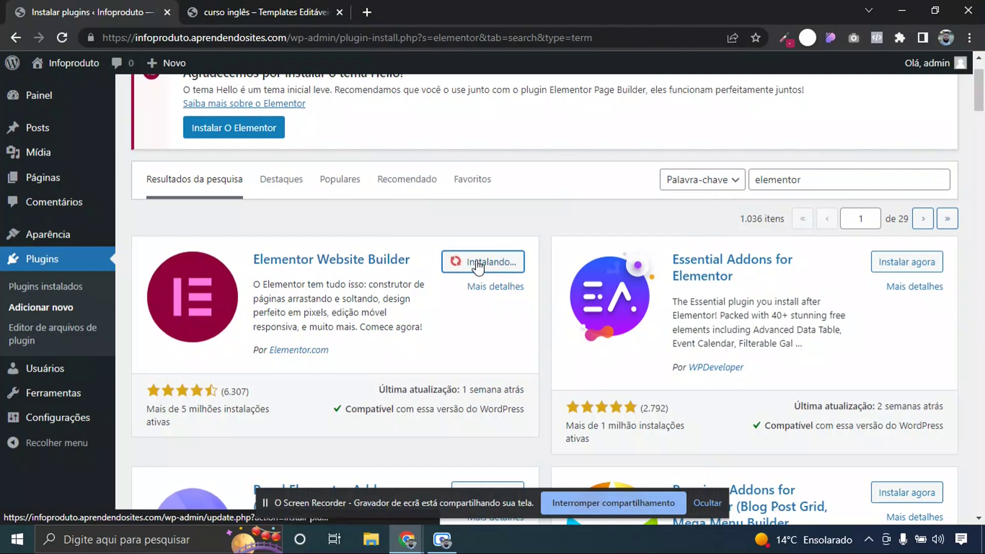
{"action": "left_click", "coordinate": [497, 266]}
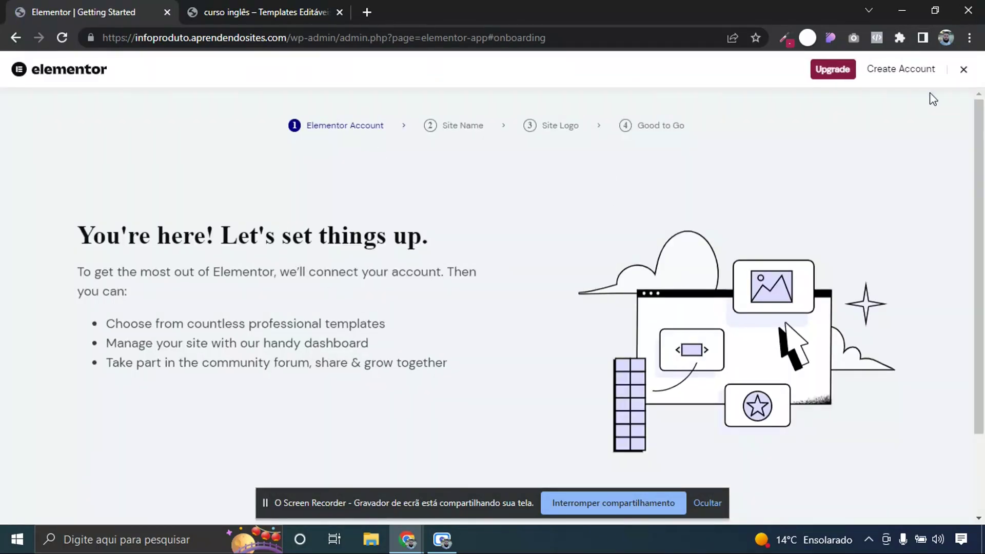
{"action": "left_click", "coordinate": [963, 69]}
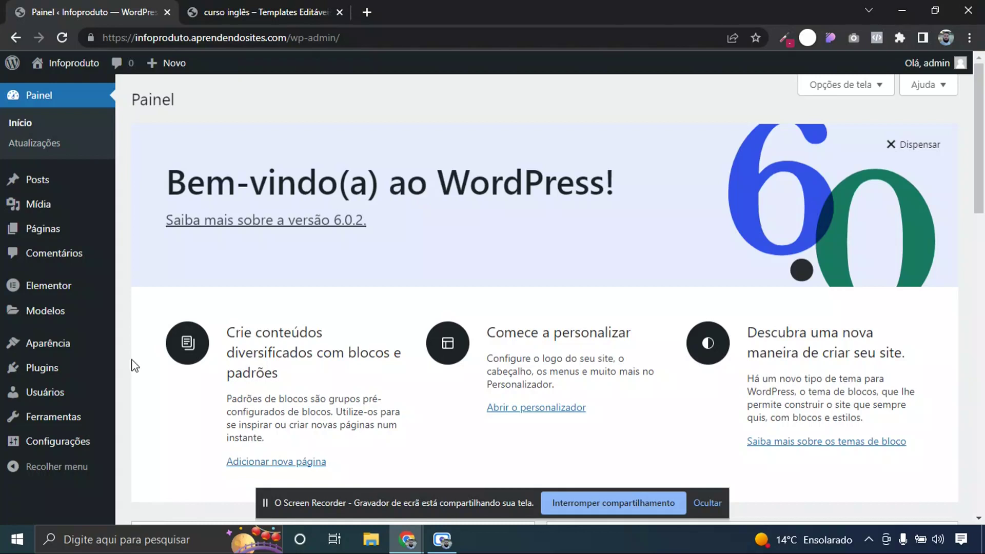
Look at the English course template page in the other browser tab and return to the WordPress dashboard
{"action": "mouse_move", "coordinate": [86, 368]}
{"action": "left_click", "coordinate": [260, 7]}
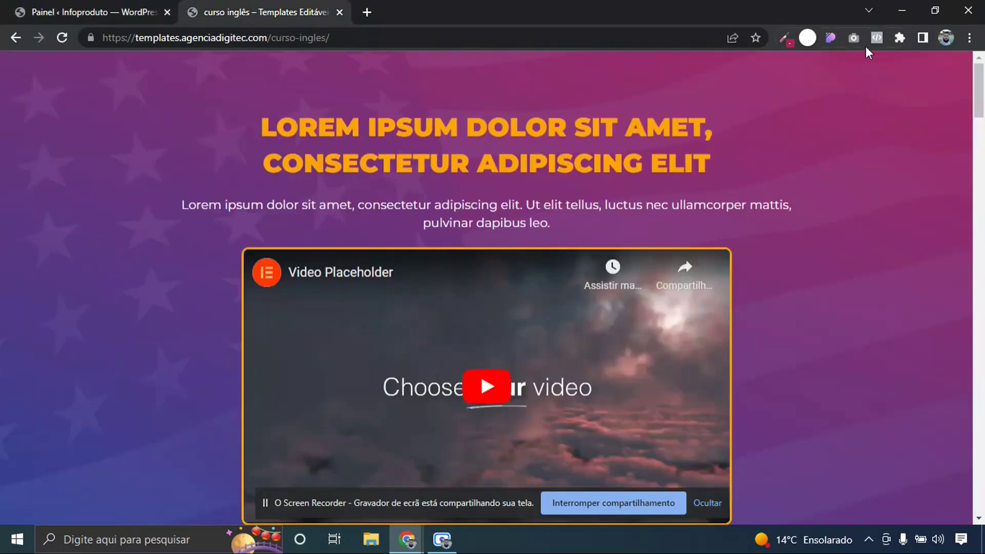
{"action": "mouse_move", "coordinate": [978, 88]}
{"action": "left_mouse_down"}
{"action": "mouse_move", "coordinate": [981, 200]}
{"action": "mouse_move", "coordinate": [981, 92]}
{"action": "left_mouse_up"}
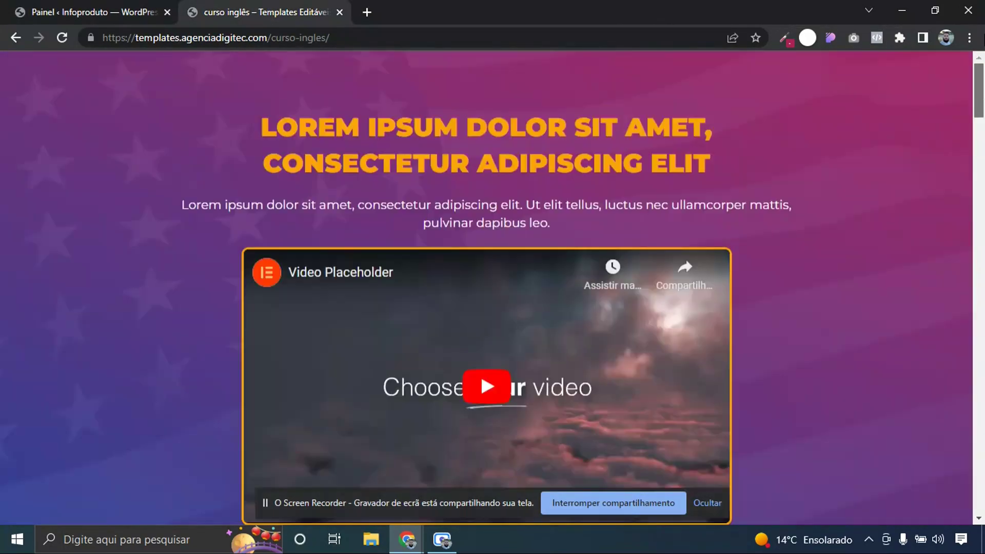
{"action": "left_click", "coordinate": [131, 7]}
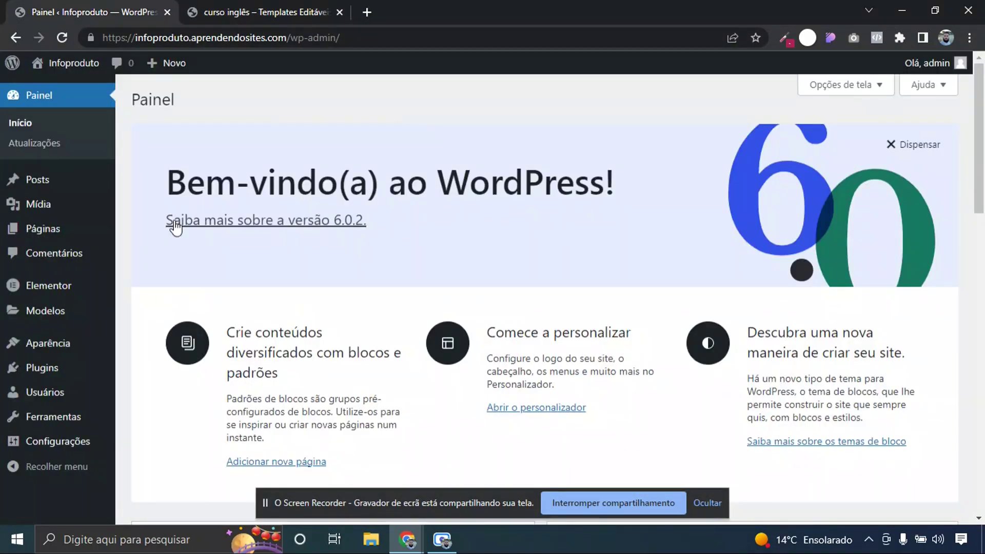
Add a new page titled "Curso inglês" and open it in the Elementor editor
{"action": "mouse_move", "coordinate": [84, 235]}
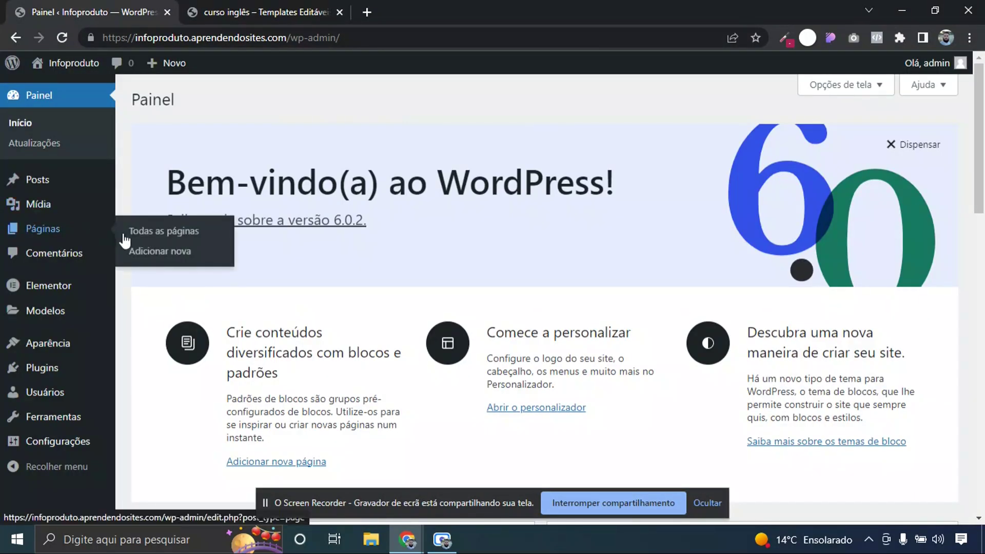
{"action": "left_click", "coordinate": [145, 251]}
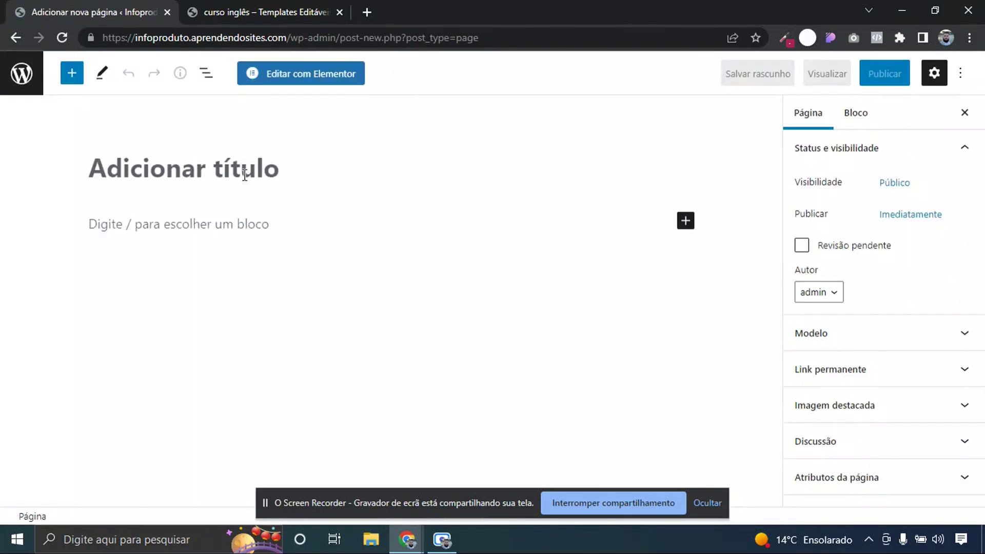
{"action": "type", "text": "Cur"}
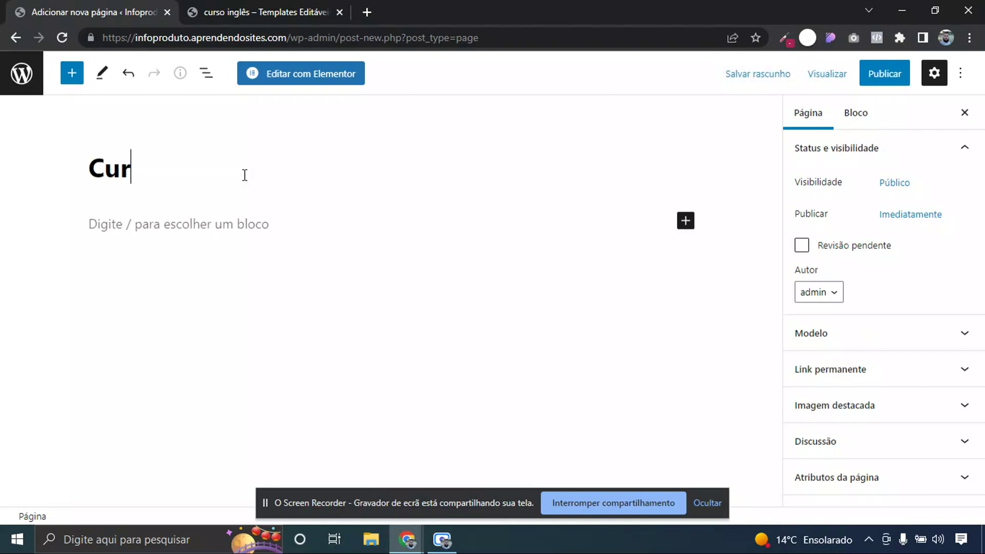
{"action": "type", "text": "so inglês"}
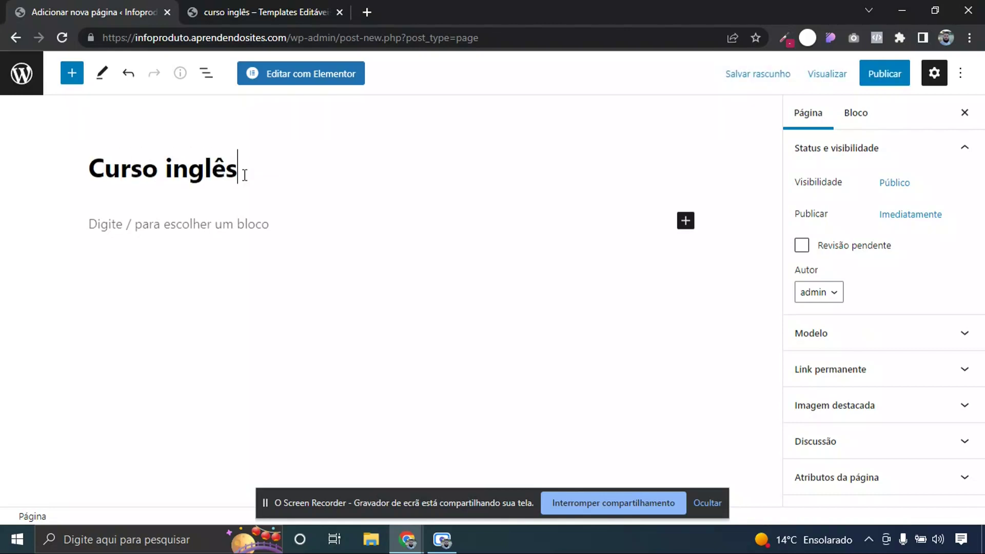
{"action": "left_click", "coordinate": [313, 77]}
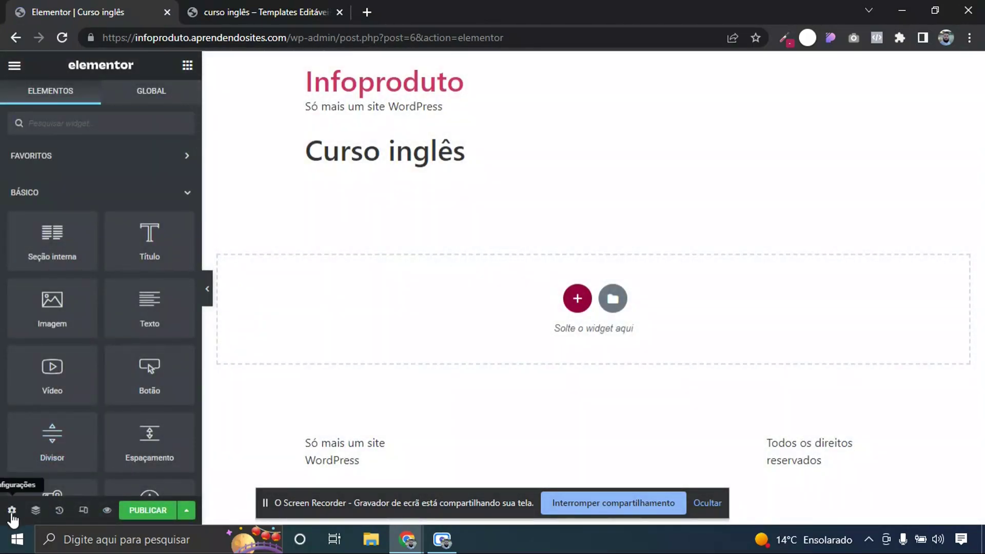
Set the page layout in the page settings to a blank one without the theme's header, title and footer
{"action": "left_click", "coordinate": [12, 511]}
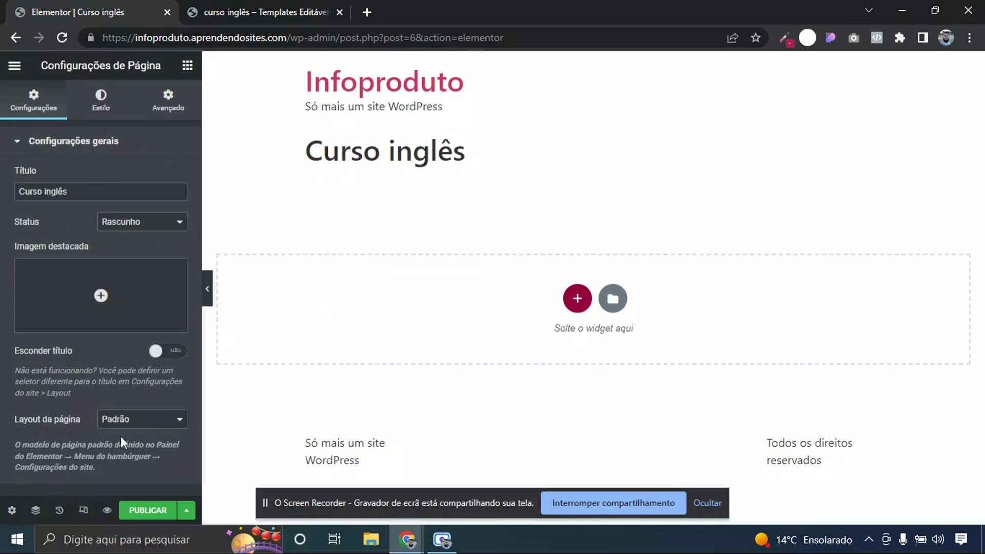
{"action": "left_click", "coordinate": [144, 426]}
{"action": "left_click", "coordinate": [146, 445]}
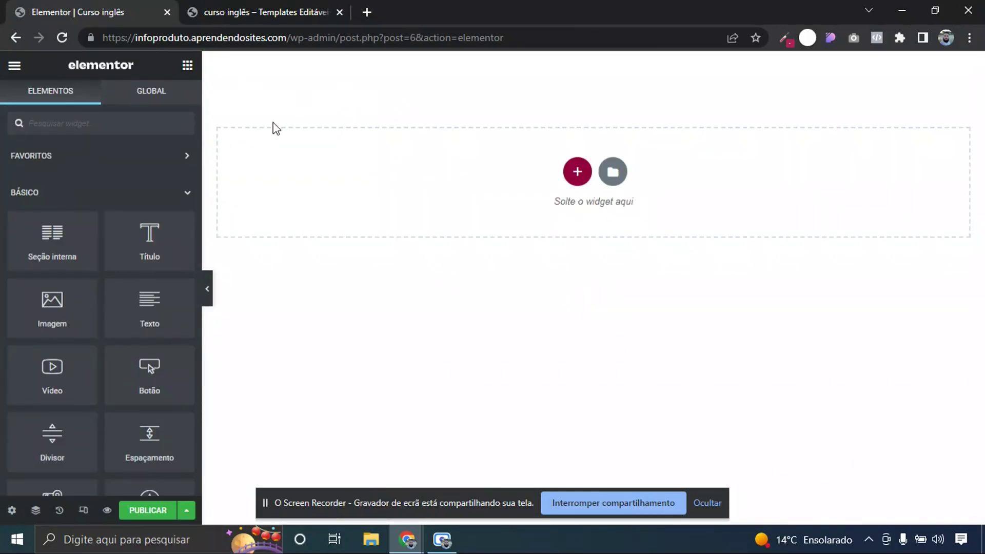
Examine the English course template page in the other browser tab, from its headline, video and enrolment button down to the FAQ accordion
{"action": "left_click", "coordinate": [287, 6]}
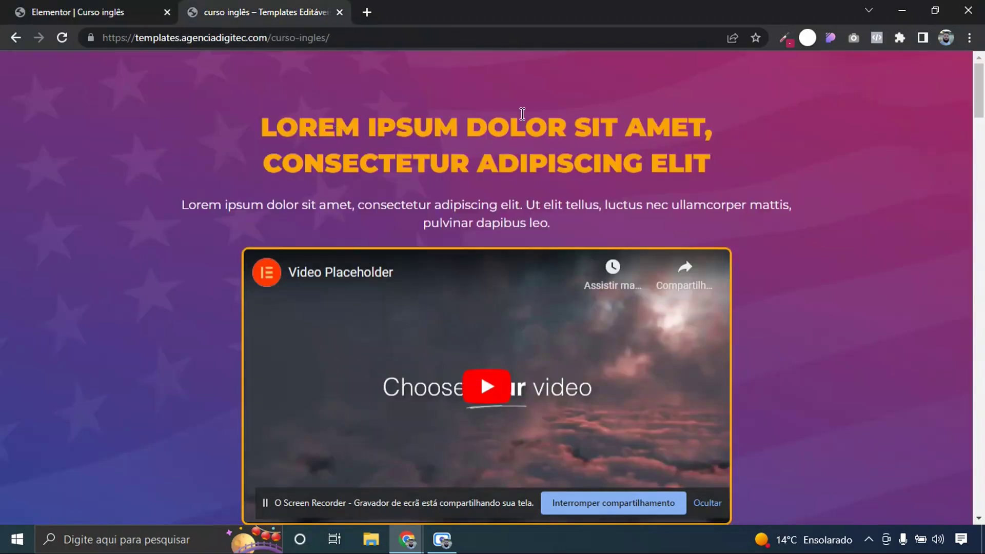
{"action": "scroll", "coordinate": [972, 91], "scroll_direction": "down", "scroll_amount": 2}
{"action": "scroll", "coordinate": [972, 91], "scroll_direction": "up", "scroll_amount": 2}
{"action": "scroll", "coordinate": [972, 91], "scroll_direction": "down", "scroll_amount": 4}
{"action": "scroll", "coordinate": [829, 203], "scroll_direction": "up", "scroll_amount": 4}
{"action": "scroll", "coordinate": [965, 108], "scroll_direction": "down", "scroll_amount": 2}
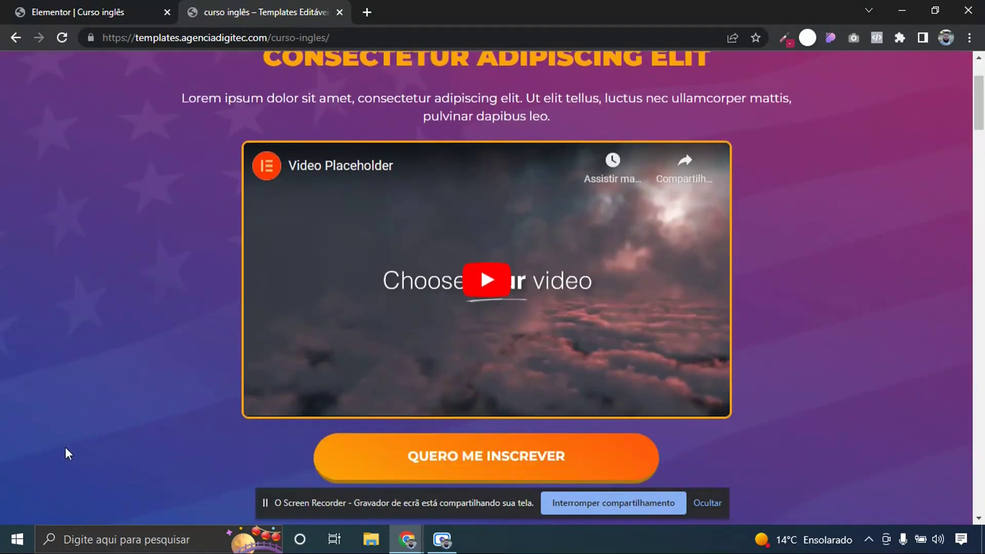
{"action": "scroll", "coordinate": [961, 102], "scroll_direction": "up", "scroll_amount": 2}
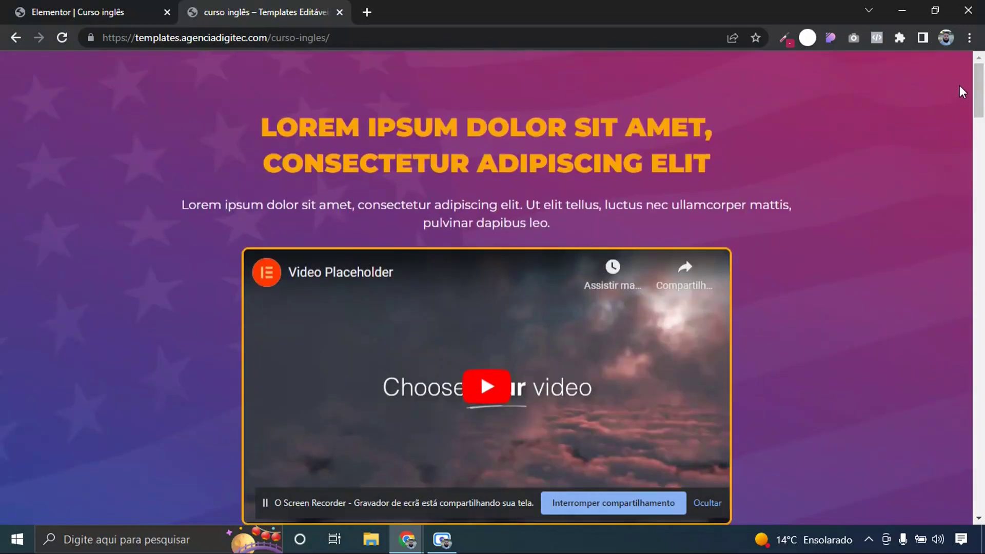
{"action": "scroll", "coordinate": [959, 92], "scroll_direction": "down", "scroll_amount": 1}
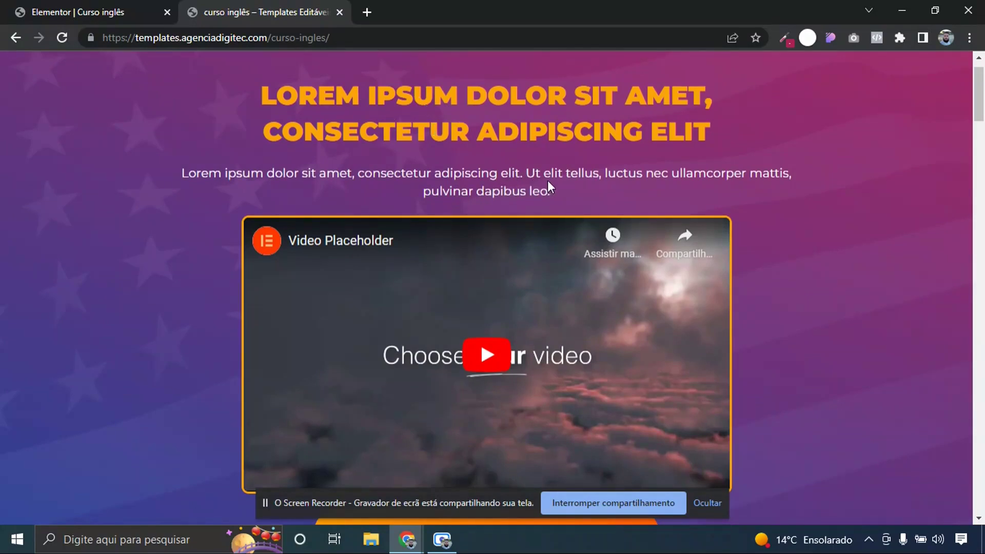
{"action": "scroll", "coordinate": [647, 178], "scroll_direction": "down", "scroll_amount": 1}
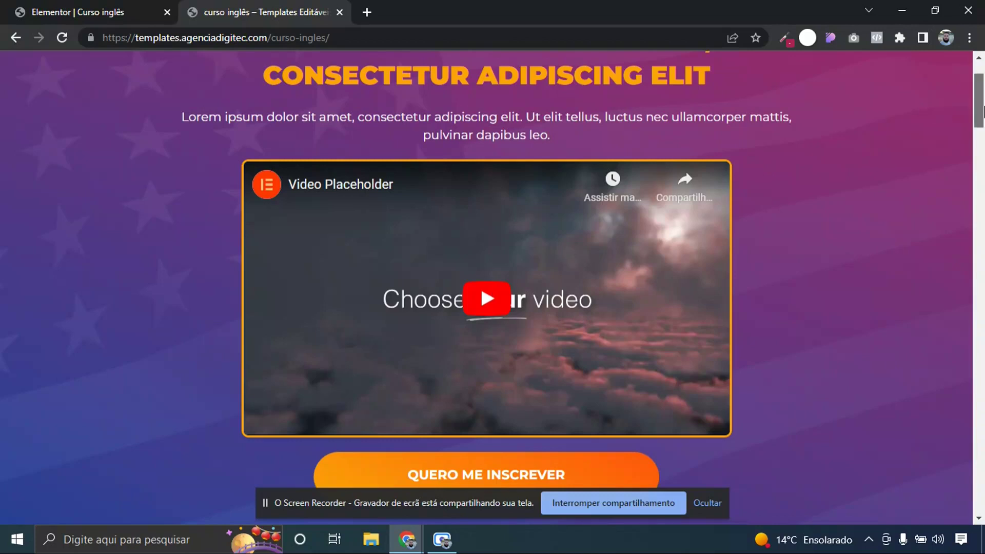
{"action": "scroll", "coordinate": [876, 206], "scroll_direction": "down", "scroll_amount": 2}
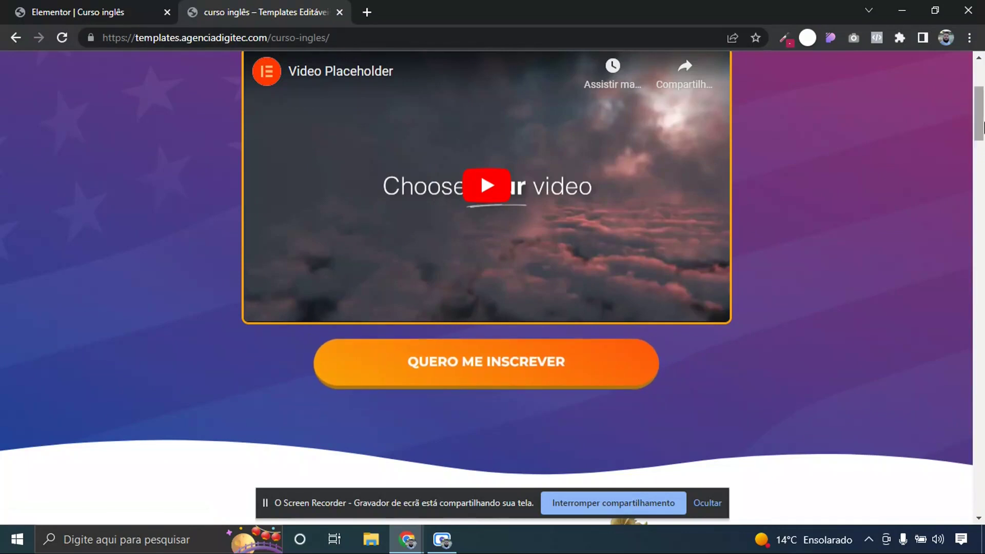
{"action": "scroll", "coordinate": [310, 126], "scroll_direction": "up", "scroll_amount": 4}
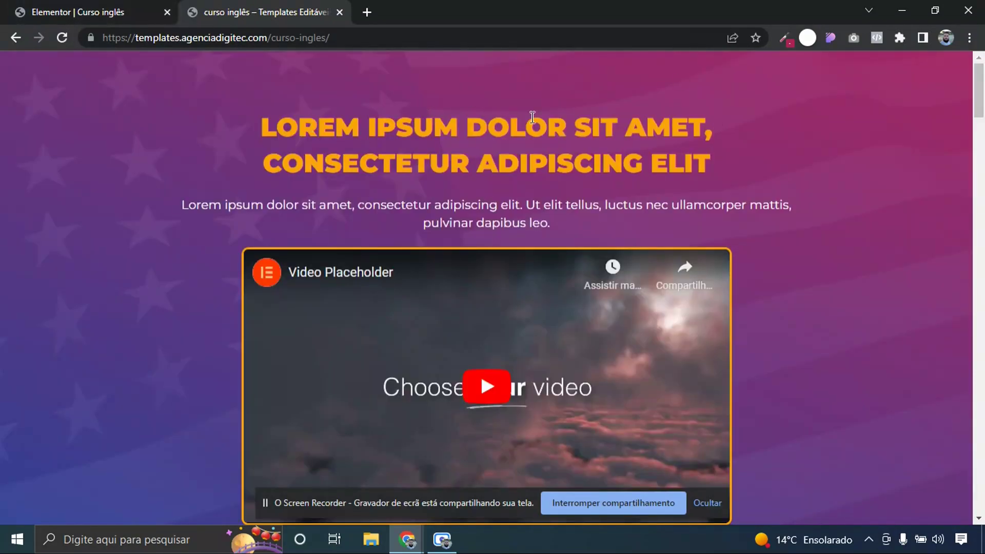
{"action": "left_click_drag", "start_coordinate": [287, 126], "coordinate": [578, 156]}
{"action": "left_click", "coordinate": [578, 157]}
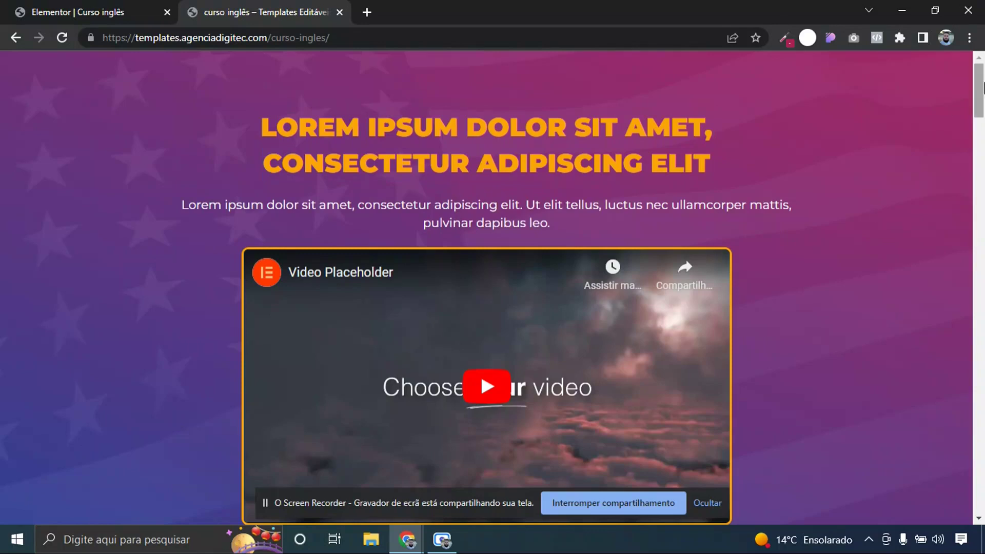
{"action": "left_click_drag", "start_coordinate": [979, 90], "coordinate": [983, 486]}
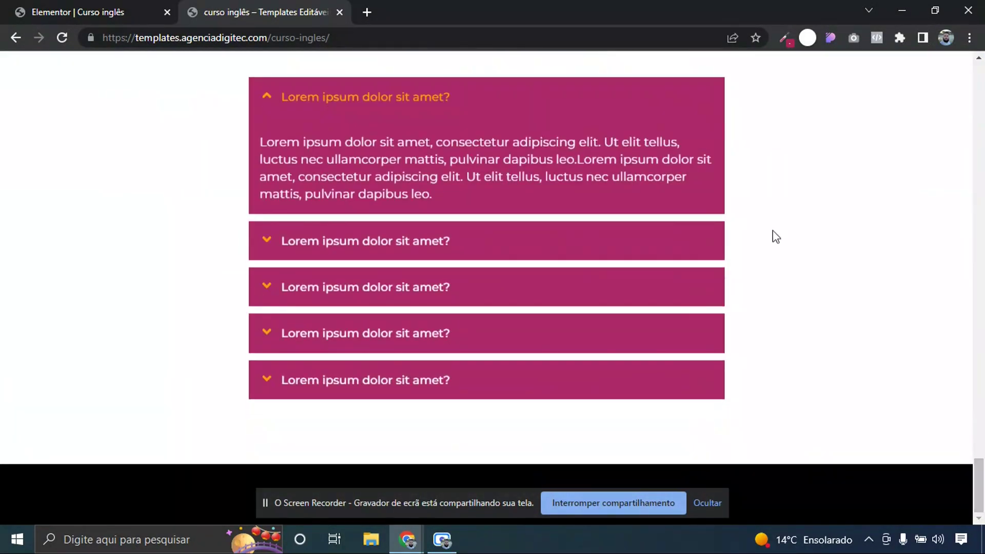
Publish the Curso inglês page in the Elementor editor and open the global colours in the site settings
{"action": "left_click", "coordinate": [79, 20]}
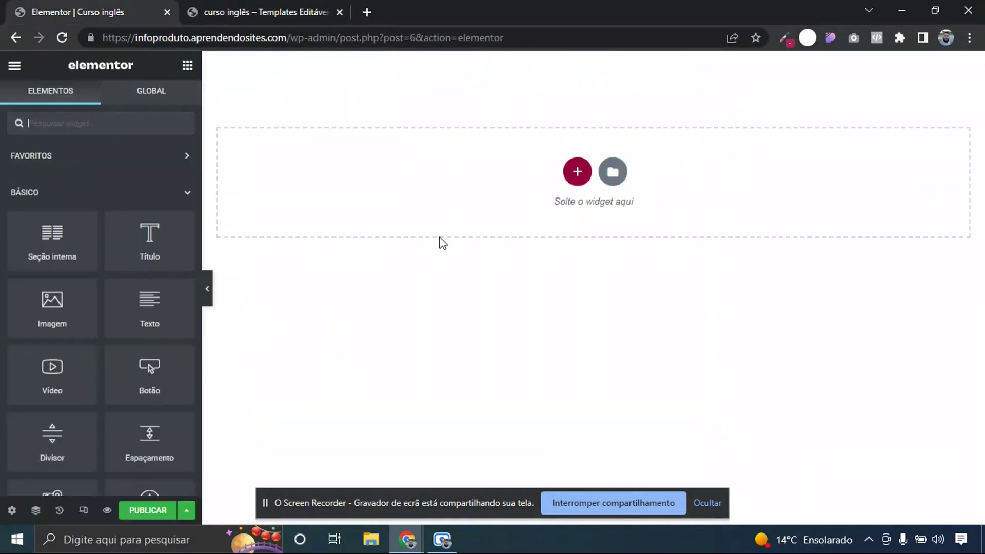
{"action": "left_click", "coordinate": [147, 510]}
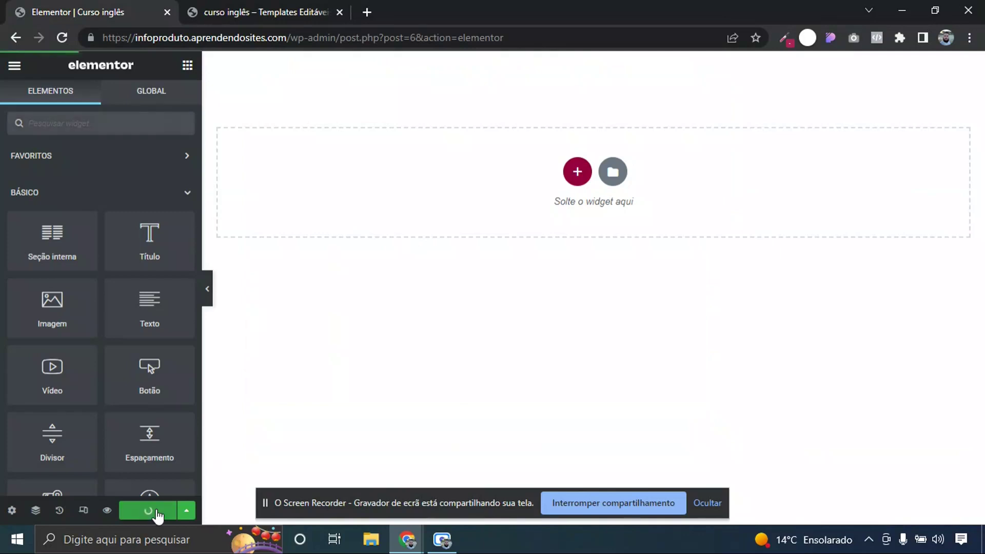
{"action": "left_click", "coordinate": [16, 68]}
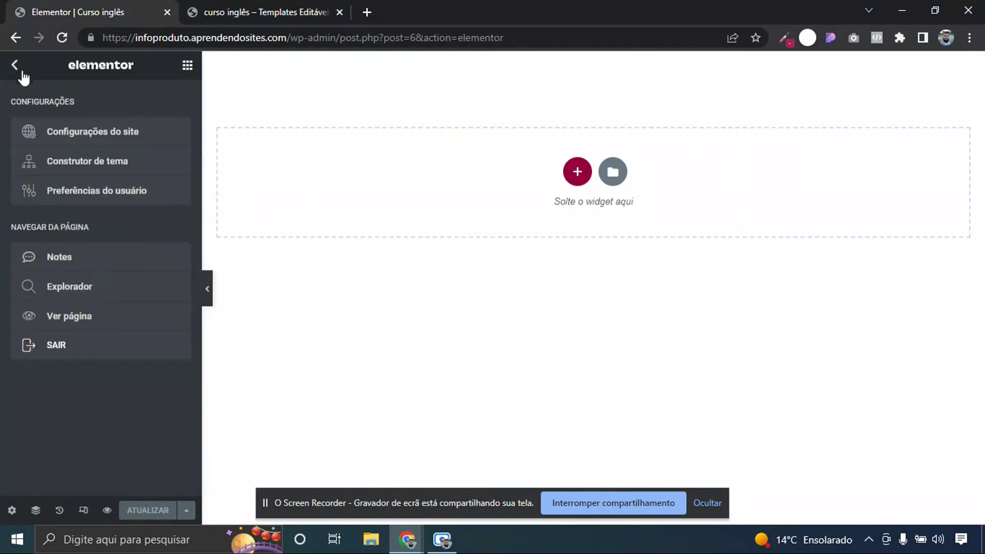
{"action": "left_click", "coordinate": [100, 134]}
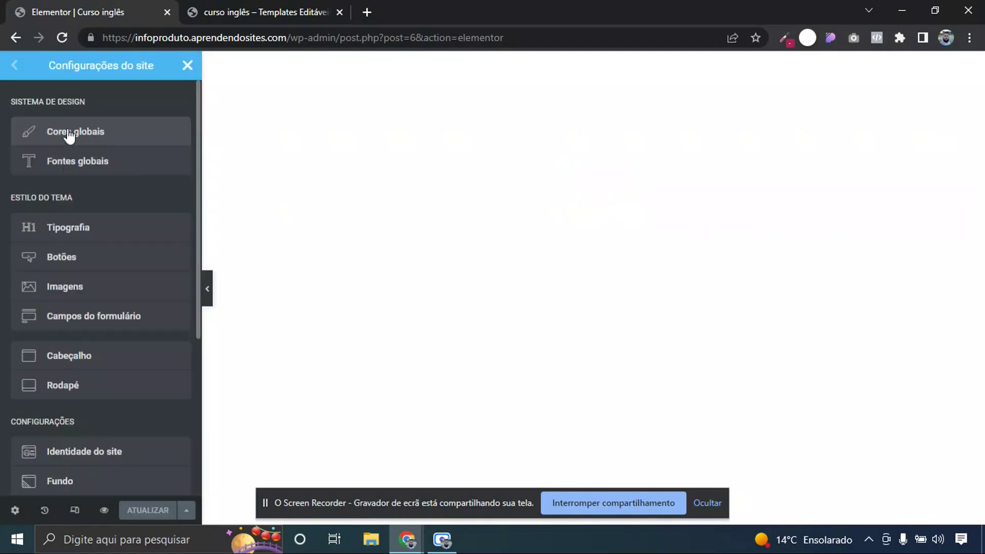
{"action": "left_click", "coordinate": [69, 134]}
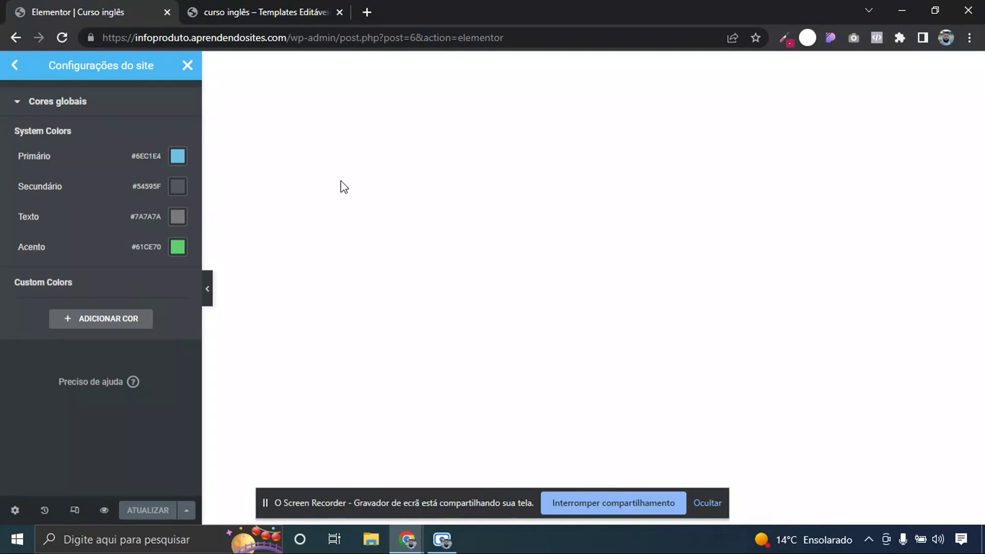
Sample the orange from the template page's headline area and add it as a custom global colour, #FCA307
{"action": "left_click", "coordinate": [274, 7]}
{"action": "key", "text": "Home"}
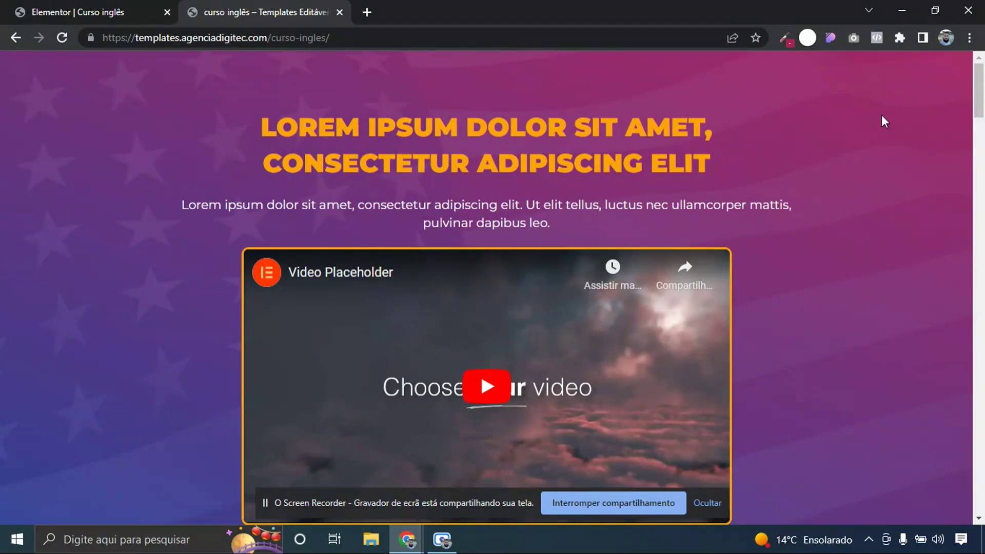
{"action": "scroll", "coordinate": [979, 93], "scroll_direction": "down", "scroll_amount": 3}
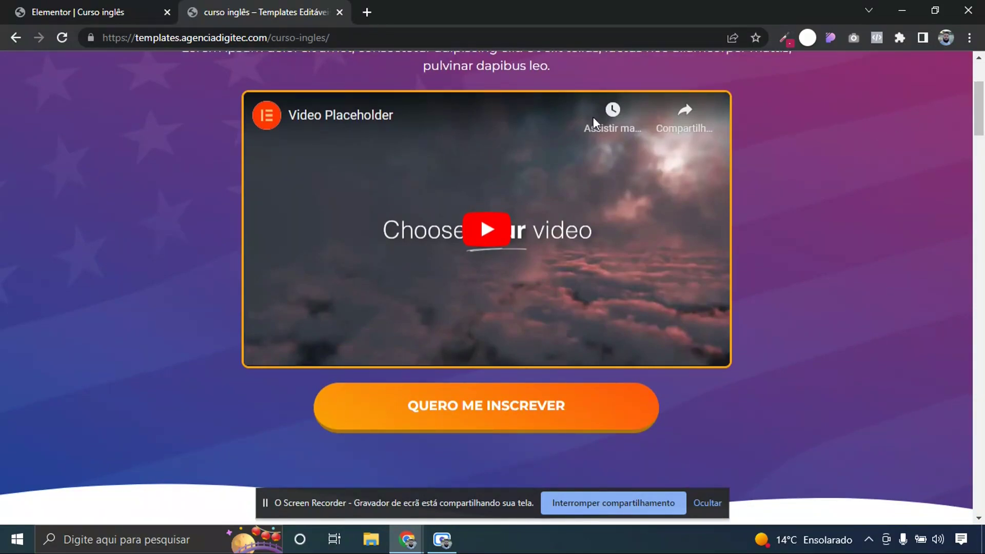
{"action": "key", "text": "ctrl+1"}
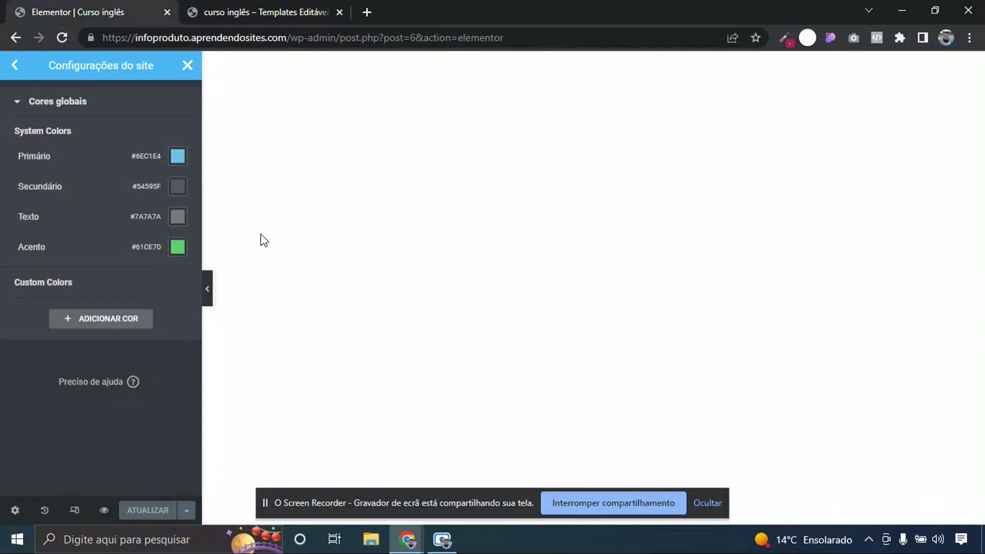
{"action": "left_click", "coordinate": [125, 319]}
{"action": "left_click", "coordinate": [177, 307]}
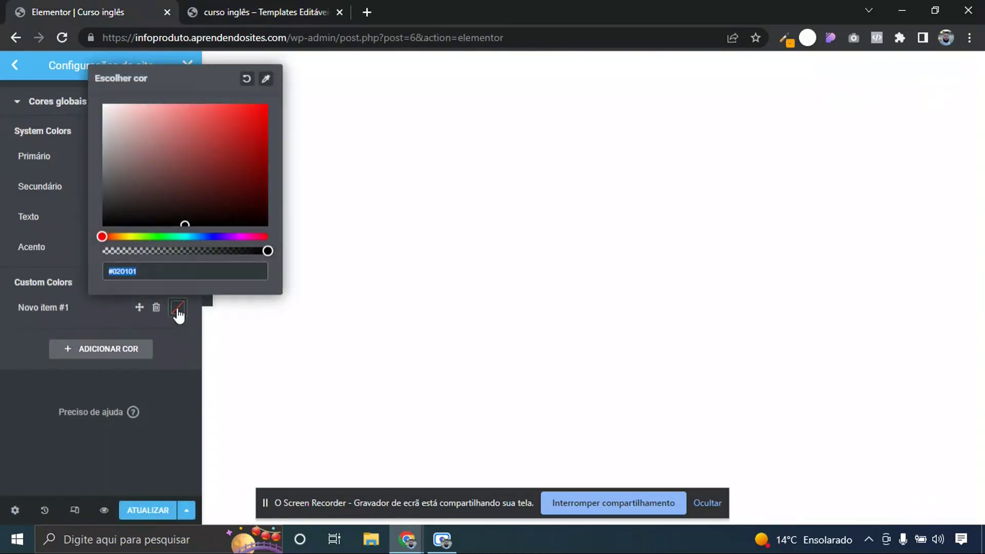
{"action": "type", "text": "#FCA307"}
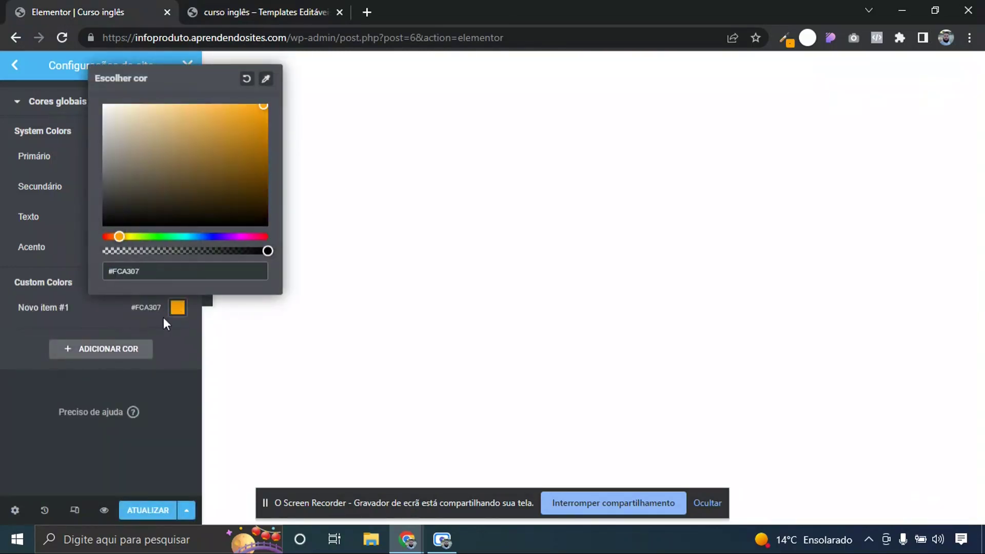
Try other shades for the first custom colour, such as green #25AD5D, and restore it to #FCA307
{"action": "left_click", "coordinate": [206, 152]}
{"action": "left_click", "coordinate": [169, 173]}
{"action": "mouse_move", "coordinate": [117, 238]}
{"action": "left_mouse_down"}
{"action": "mouse_move", "coordinate": [204, 237]}
{"action": "mouse_move", "coordinate": [169, 237]}
{"action": "left_mouse_up"}
{"action": "left_click", "coordinate": [208, 194]}
{"action": "left_click", "coordinate": [238, 140]}
{"action": "left_click", "coordinate": [232, 143]}
{"action": "left_click_drag", "start_coordinate": [167, 271], "coordinate": [76, 257]}
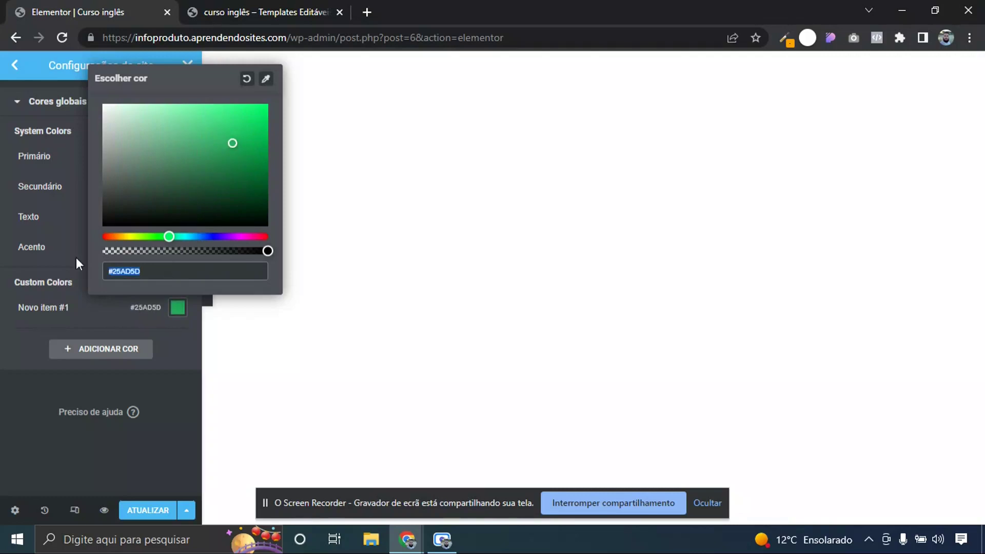
{"action": "type", "text": "#FCA307"}
{"action": "left_click", "coordinate": [76, 257]}
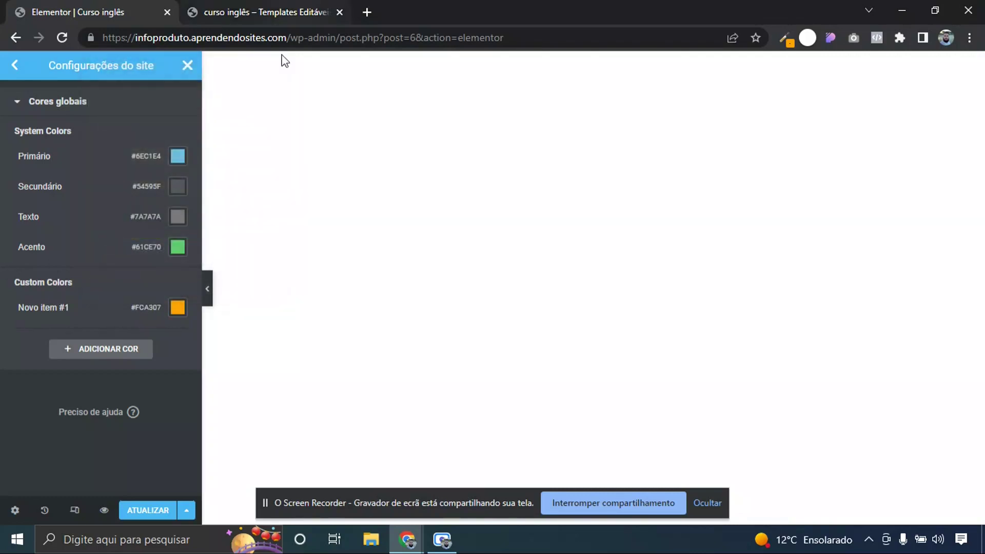
Add the custom global colours #AC2868 and #25419A, save the site settings and return to the page's widget list
{"action": "left_click", "coordinate": [134, 355]}
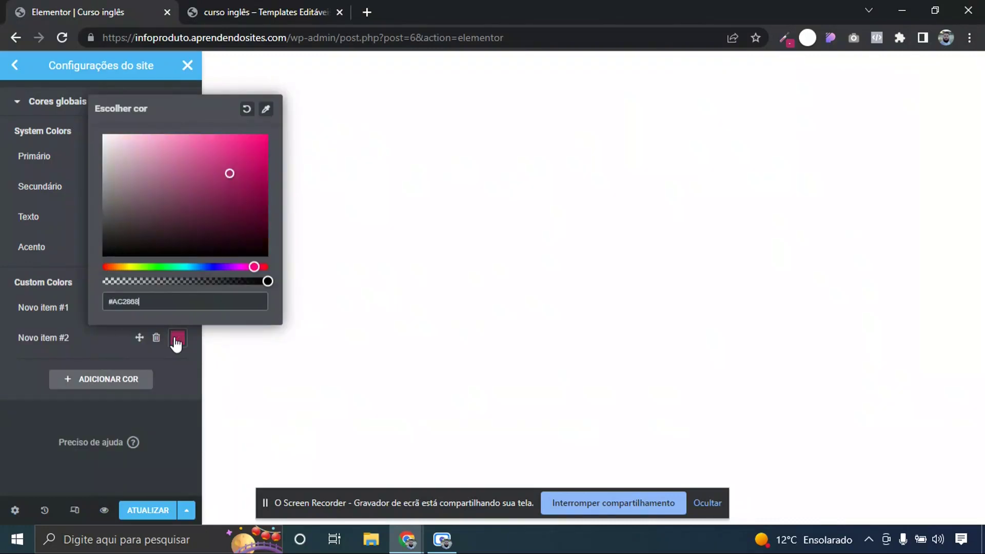
{"action": "left_click", "coordinate": [177, 340]}
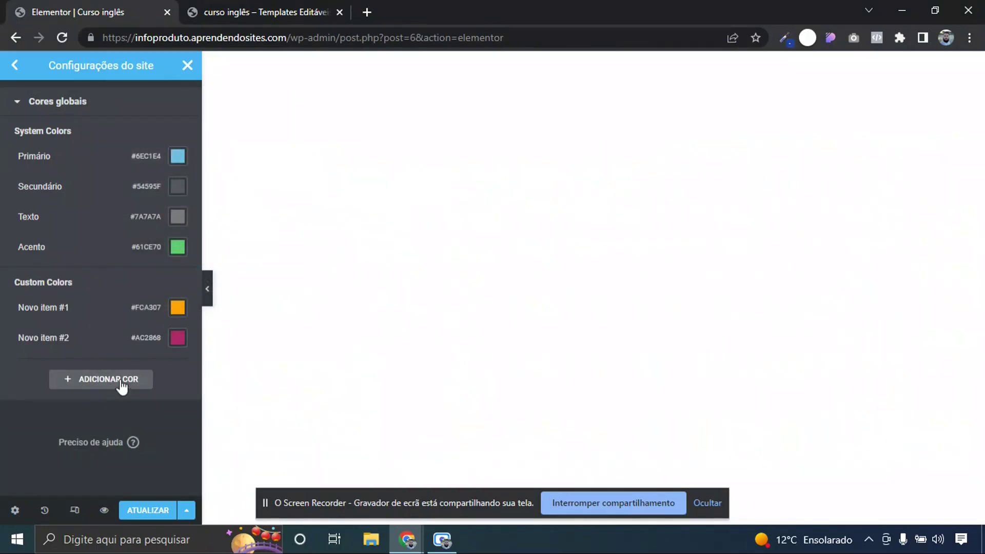
{"action": "left_click", "coordinate": [146, 383]}
{"action": "left_click", "coordinate": [176, 368]}
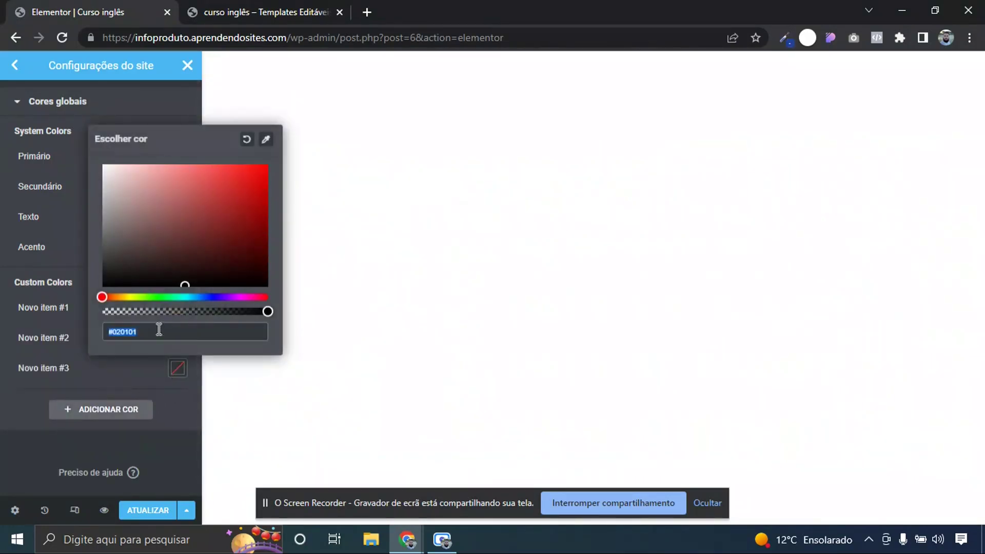
{"action": "type", "text": "#25419A"}
{"action": "left_click", "coordinate": [3, 346]}
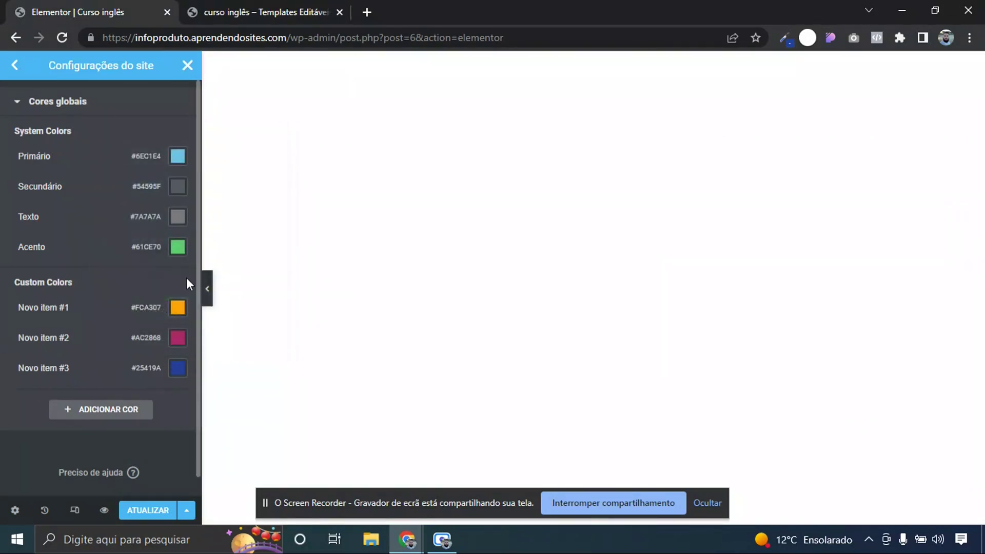
{"action": "left_click", "coordinate": [148, 511]}
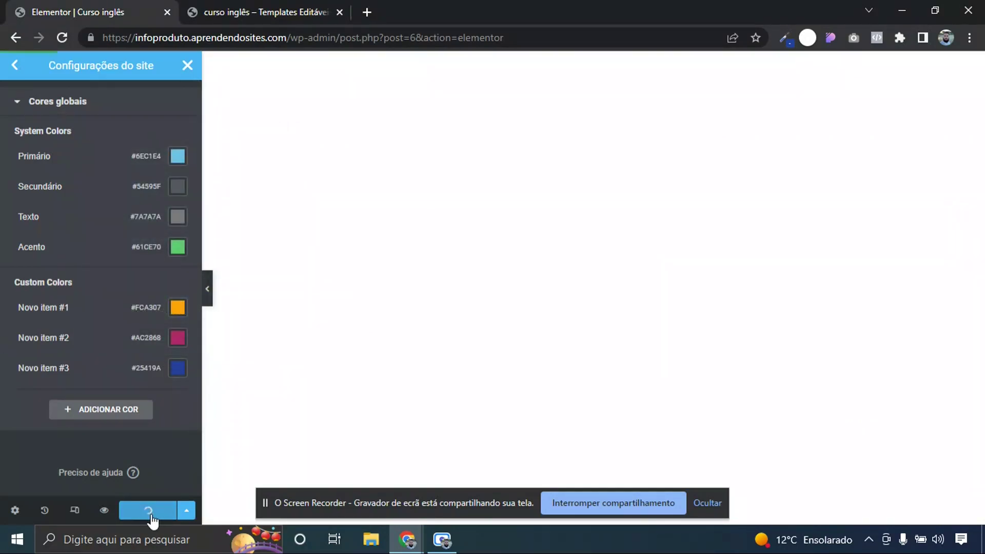
{"action": "left_click", "coordinate": [187, 60]}
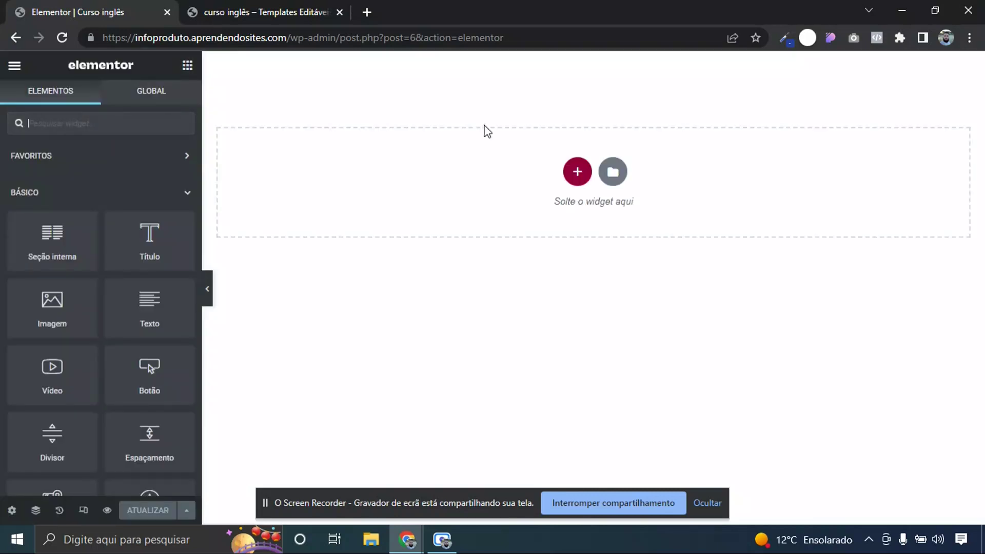
Add a single-column section to the page and set its height to Ajustar à tela
{"action": "left_click", "coordinate": [577, 171]}
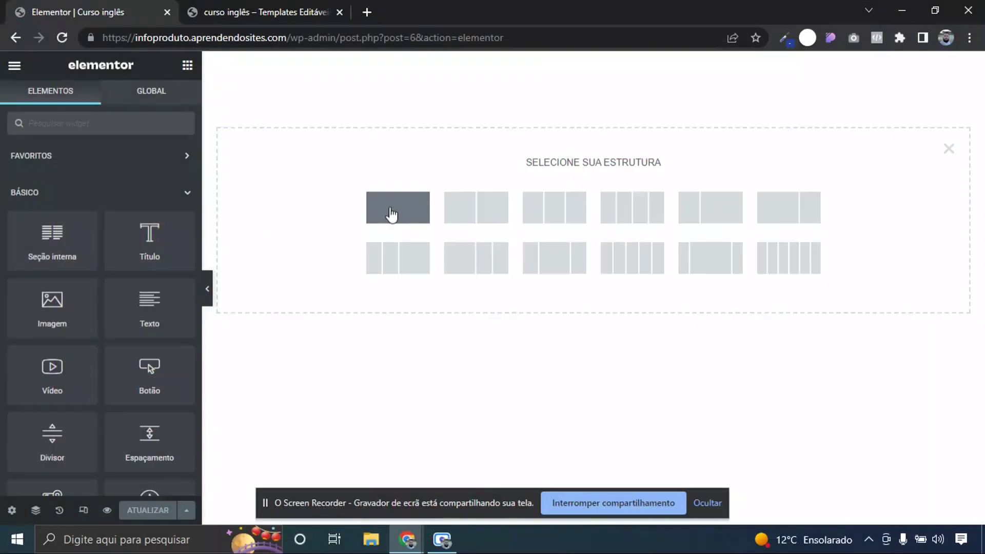
{"action": "left_click", "coordinate": [401, 211]}
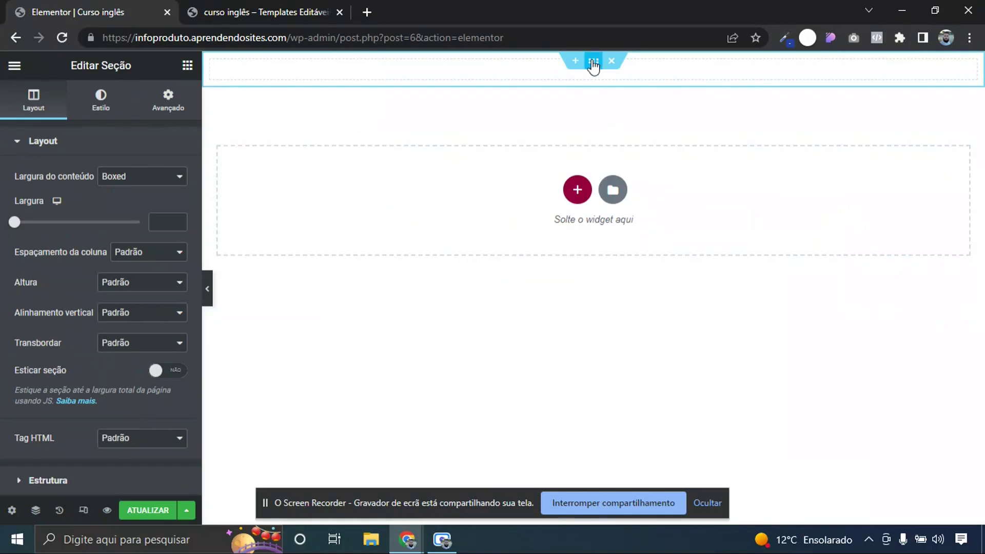
{"action": "left_click", "coordinate": [593, 65]}
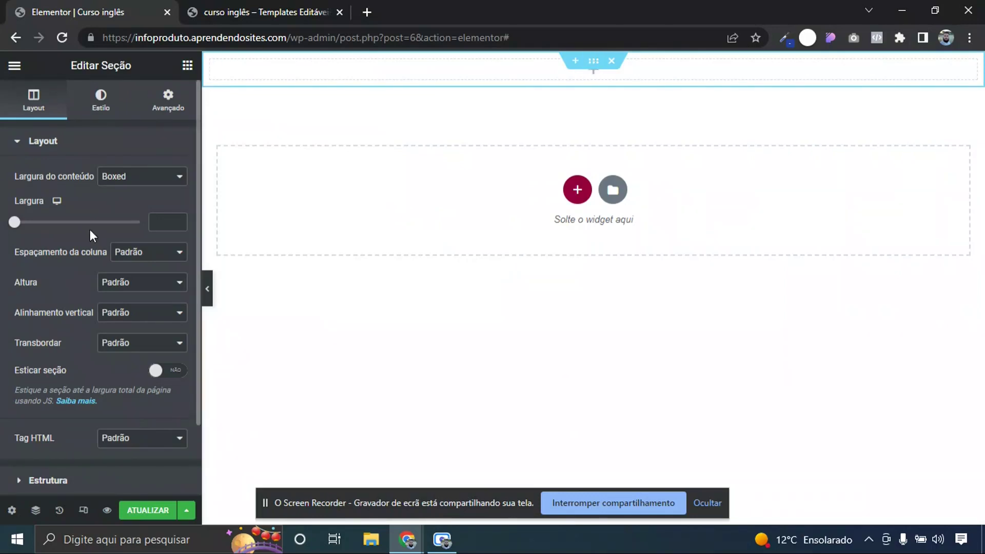
{"action": "left_click", "coordinate": [130, 288]}
{"action": "left_click", "coordinate": [152, 307]}
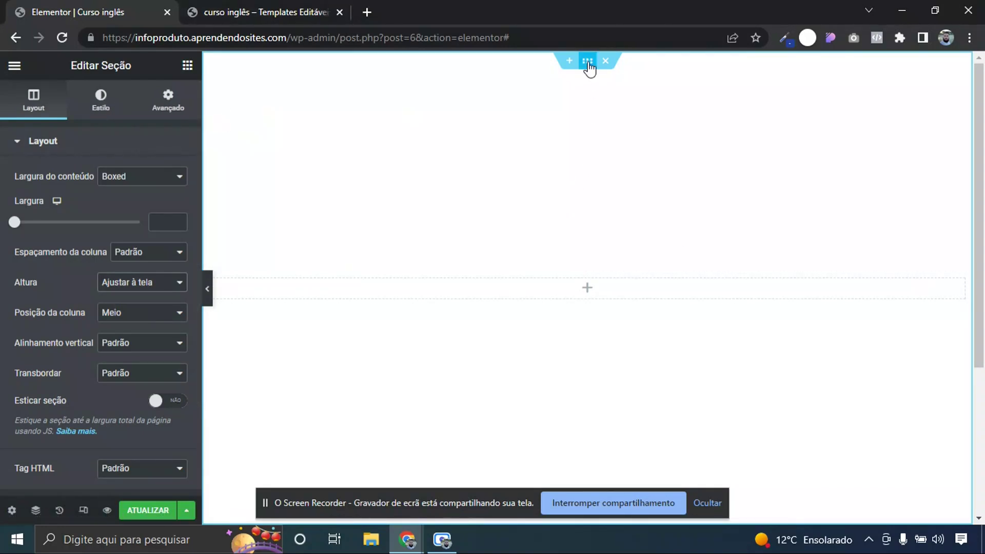
Upload the closeup waving US flag photo from Downloads as the section's background image and set its position to Centralizado
{"action": "left_click", "coordinate": [101, 97]}
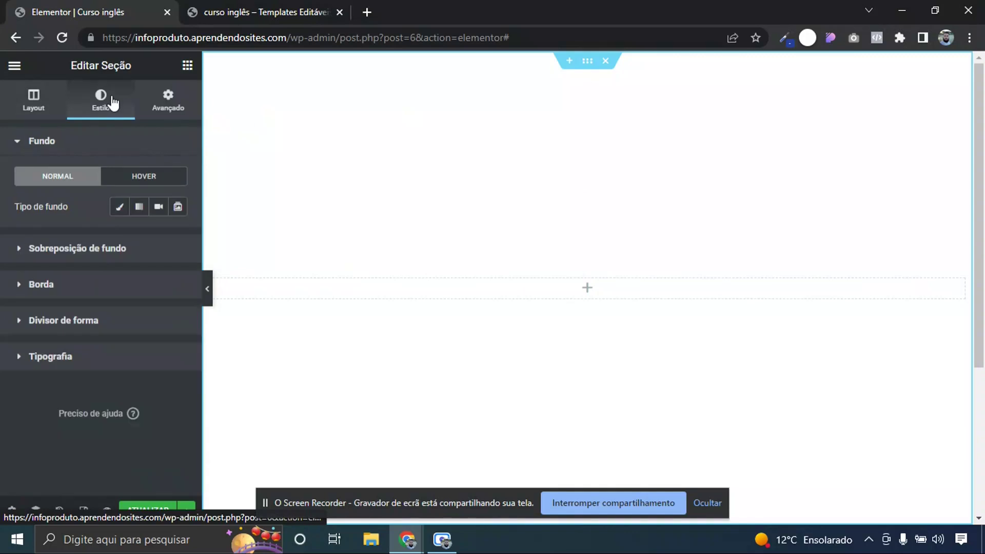
{"action": "left_click", "coordinate": [118, 208]}
{"action": "left_click", "coordinate": [101, 315]}
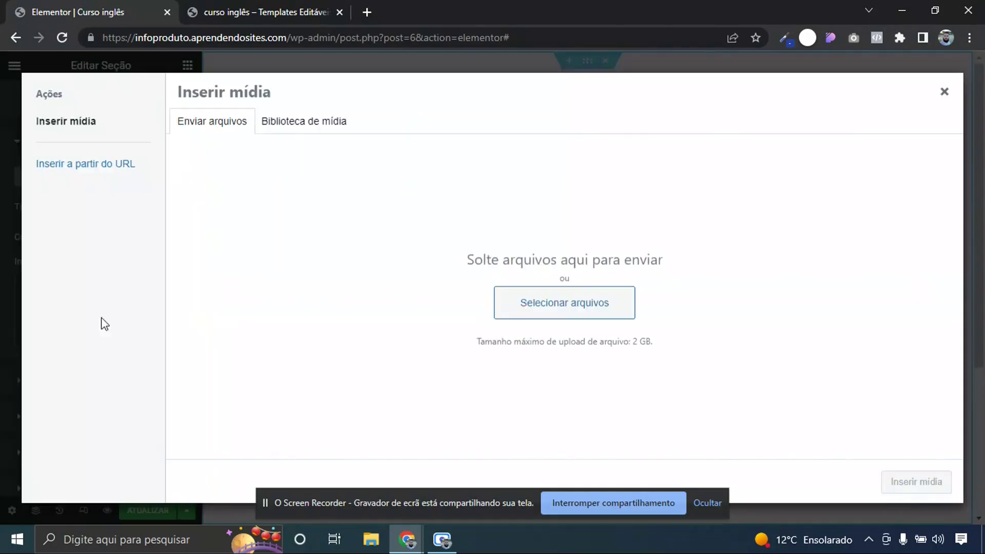
{"action": "left_click", "coordinate": [522, 314]}
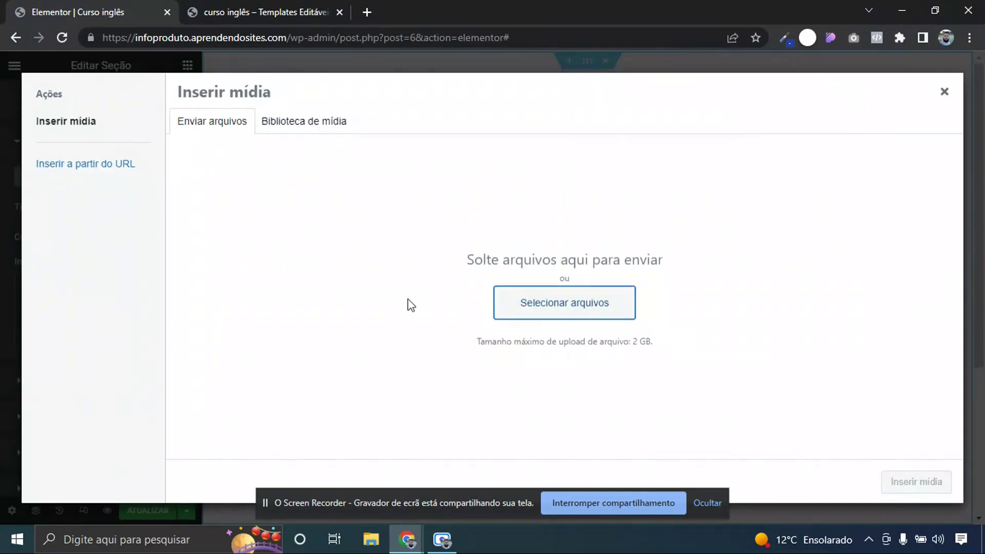
{"action": "left_click", "coordinate": [538, 304]}
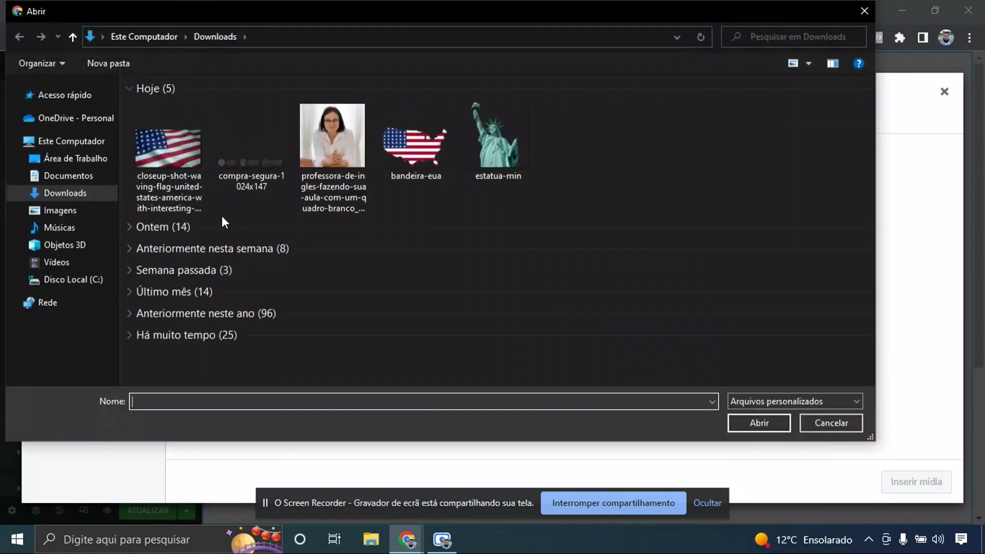
{"action": "double_click", "coordinate": [159, 141]}
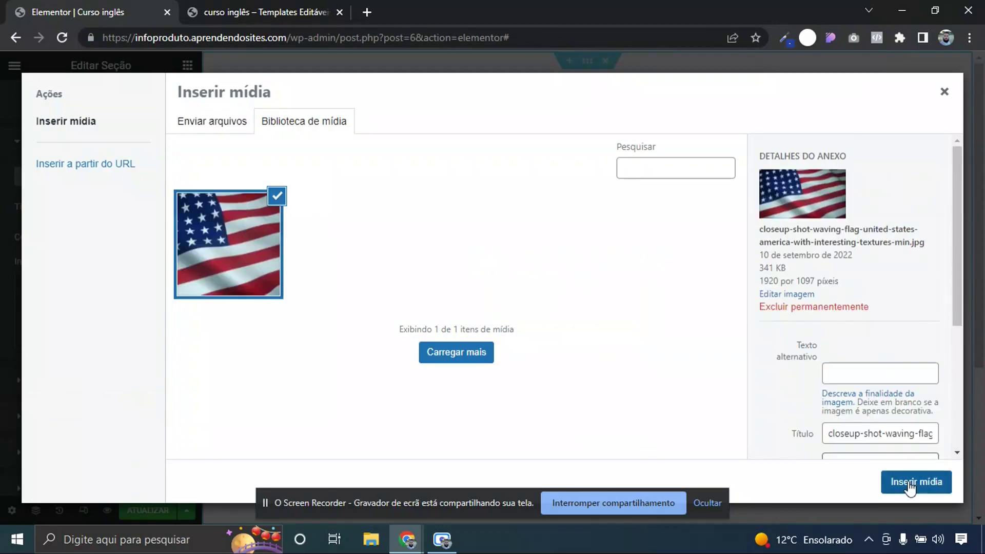
{"action": "triple_click", "coordinate": [770, 281]}
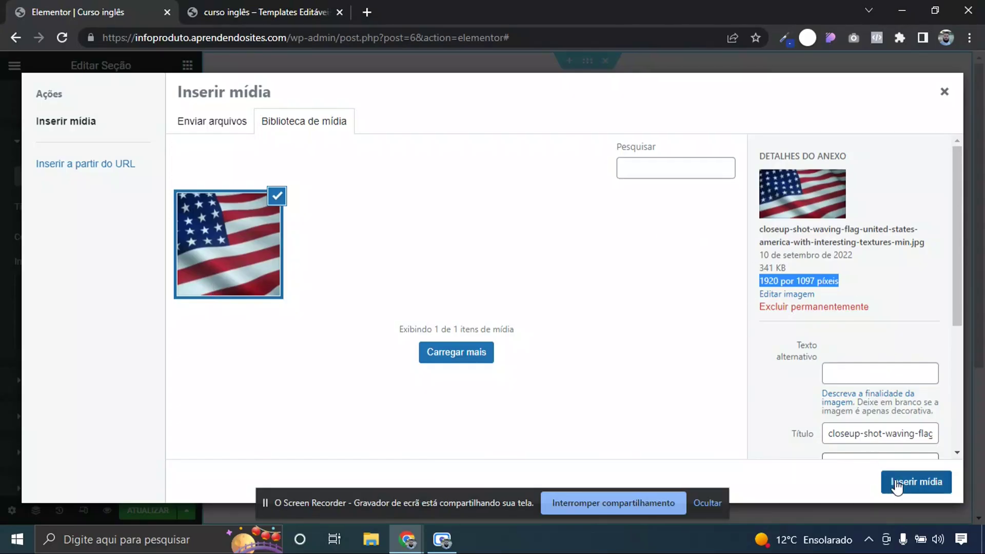
{"action": "left_click", "coordinate": [916, 482]}
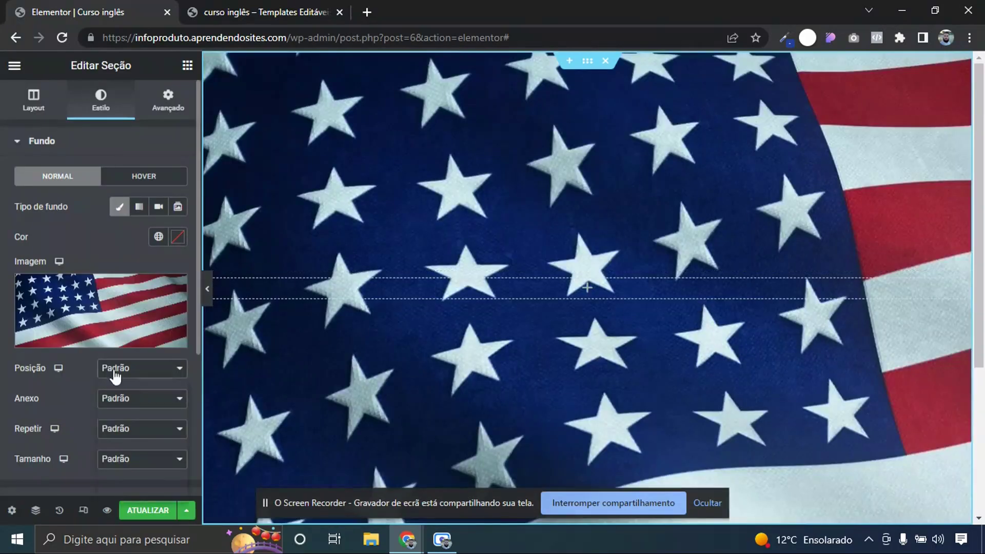
{"action": "left_click", "coordinate": [118, 370]}
{"action": "left_click", "coordinate": [121, 395]}
Try the Fixo attachment on the flag background and check its effect while scrolling the page
{"action": "left_click", "coordinate": [124, 400]}
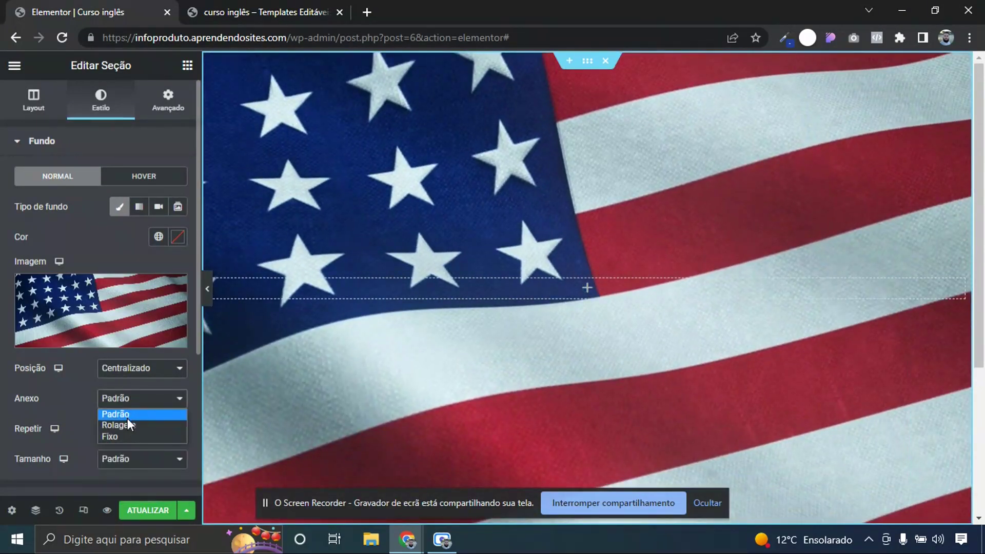
{"action": "left_click", "coordinate": [125, 437]}
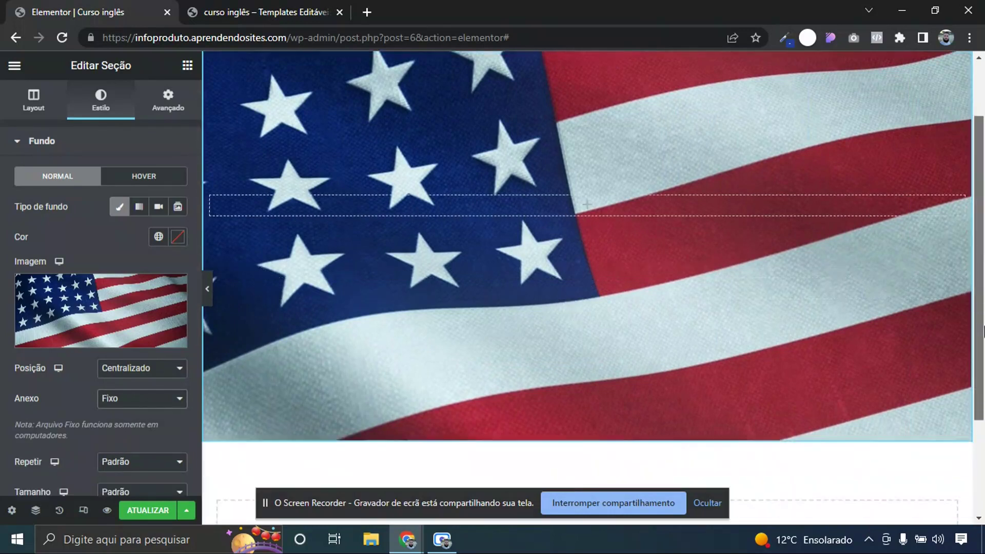
{"action": "scroll", "coordinate": [980, 359], "scroll_direction": "down", "scroll_amount": 3}
{"action": "scroll", "coordinate": [974, 421], "scroll_direction": "up", "scroll_amount": 3}
{"action": "scroll", "coordinate": [969, 486], "scroll_direction": "down", "scroll_amount": 3}
Set the flag background's attachment to Rolagem and check how it moves with the page
{"action": "left_click", "coordinate": [146, 405]}
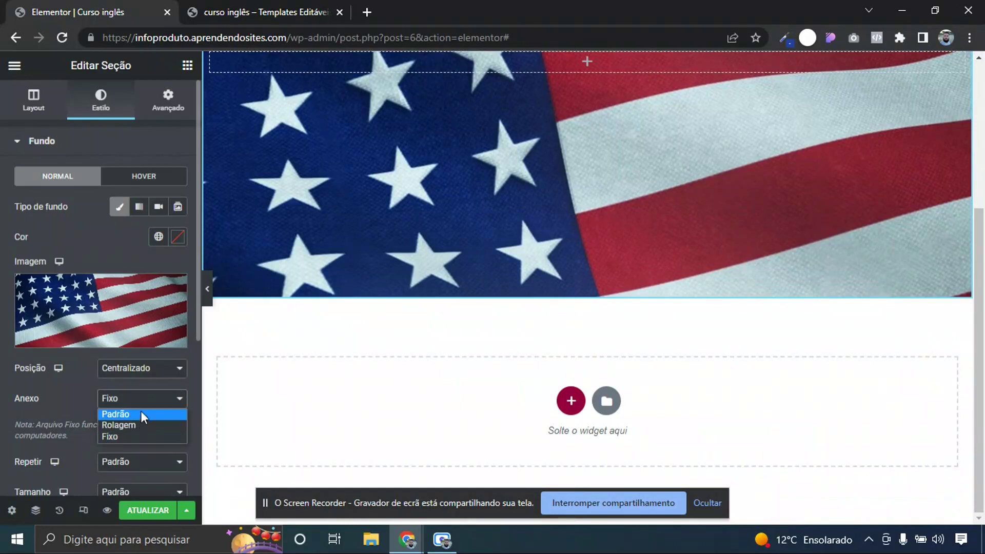
{"action": "left_click", "coordinate": [128, 425]}
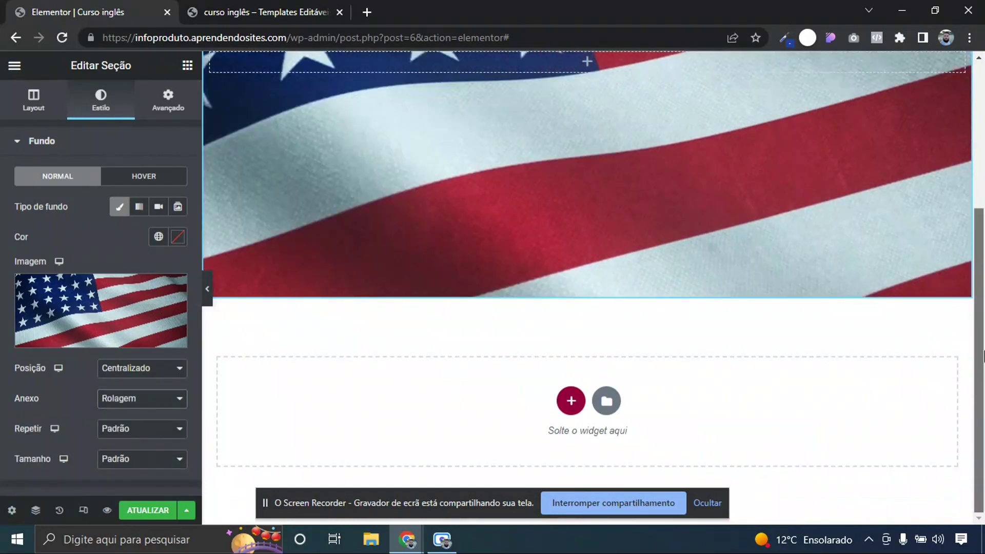
{"action": "left_click_drag", "start_coordinate": [980, 269], "coordinate": [983, 123]}
{"action": "scroll", "coordinate": [984, 124], "scroll_direction": "down", "scroll_amount": 3}
{"action": "scroll", "coordinate": [975, 256], "scroll_direction": "up", "scroll_amount": 3}
{"action": "scroll", "coordinate": [564, 307], "scroll_direction": "down", "scroll_amount": 3}
Set the flag background's repeat to Não repetir and its size to Preenchimento completo, and check it at full width
{"action": "left_click", "coordinate": [142, 428]}
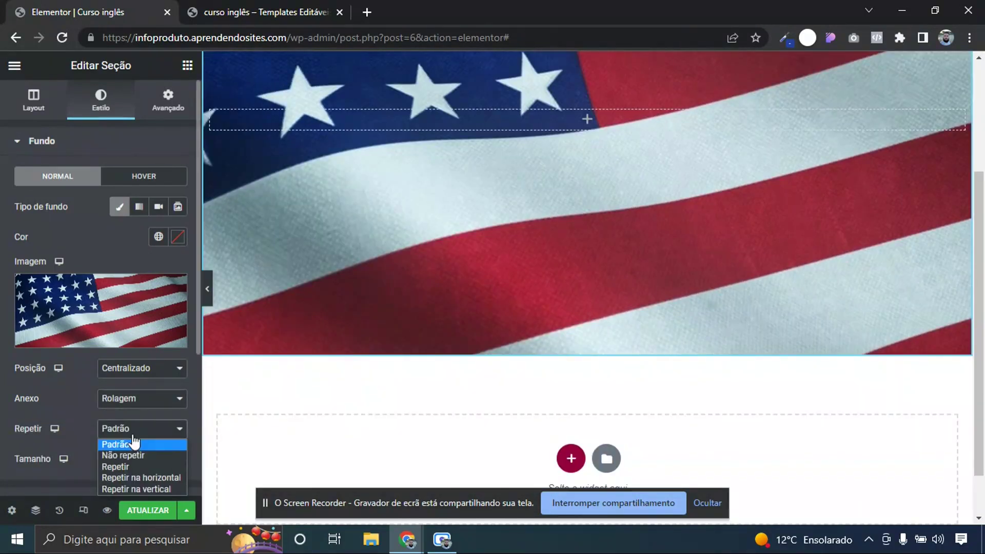
{"action": "left_click", "coordinate": [128, 455]}
{"action": "left_click", "coordinate": [129, 459]}
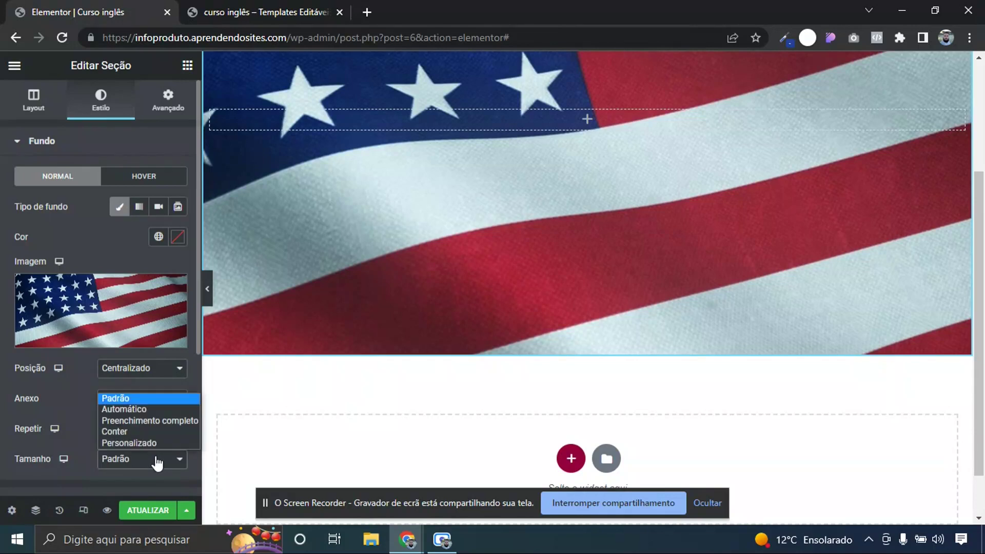
{"action": "left_click", "coordinate": [128, 422]}
{"action": "scroll", "coordinate": [983, 149], "scroll_direction": "up", "scroll_amount": 3}
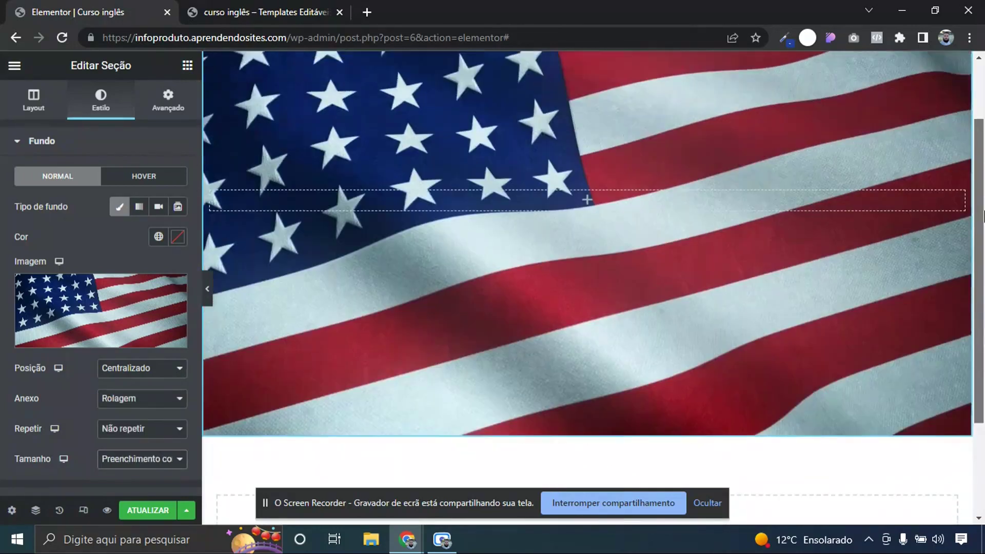
{"action": "left_click", "coordinate": [212, 288]}
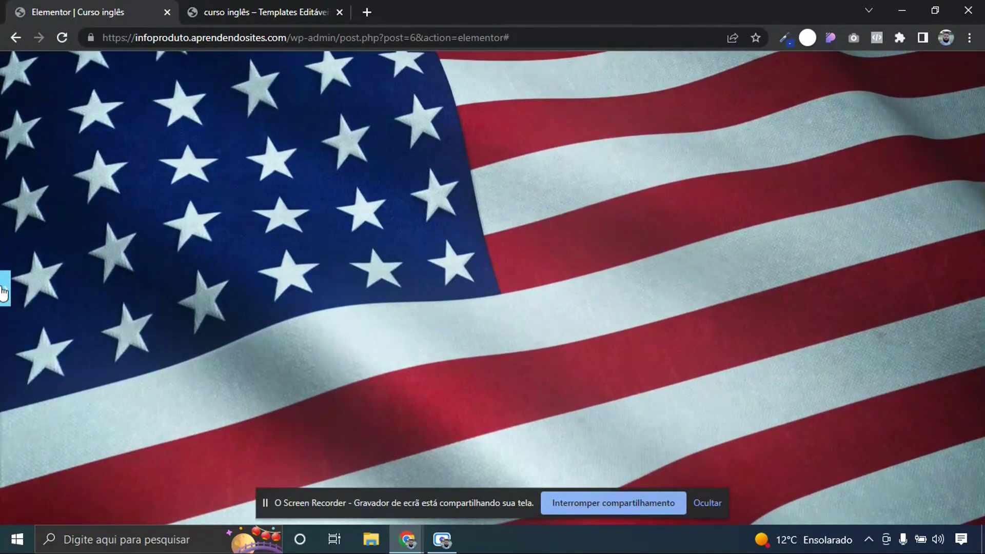
{"action": "left_click", "coordinate": [2, 291]}
Add a gradient background overlay to the section from global colour Novo item #2 to Novo item #3
{"action": "left_click", "coordinate": [87, 142]}
{"action": "left_click", "coordinate": [94, 178]}
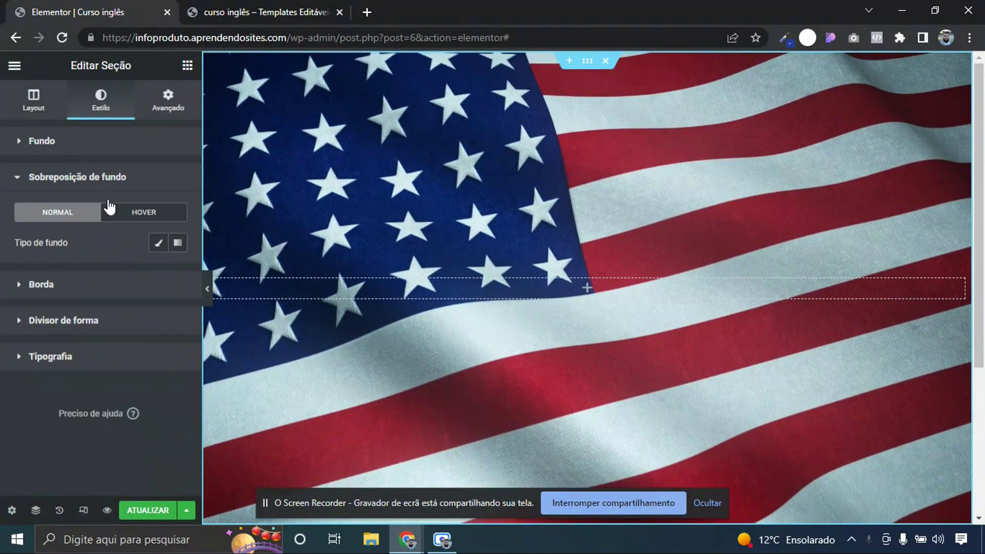
{"action": "left_click", "coordinate": [178, 249]}
{"action": "left_click", "coordinate": [159, 275]}
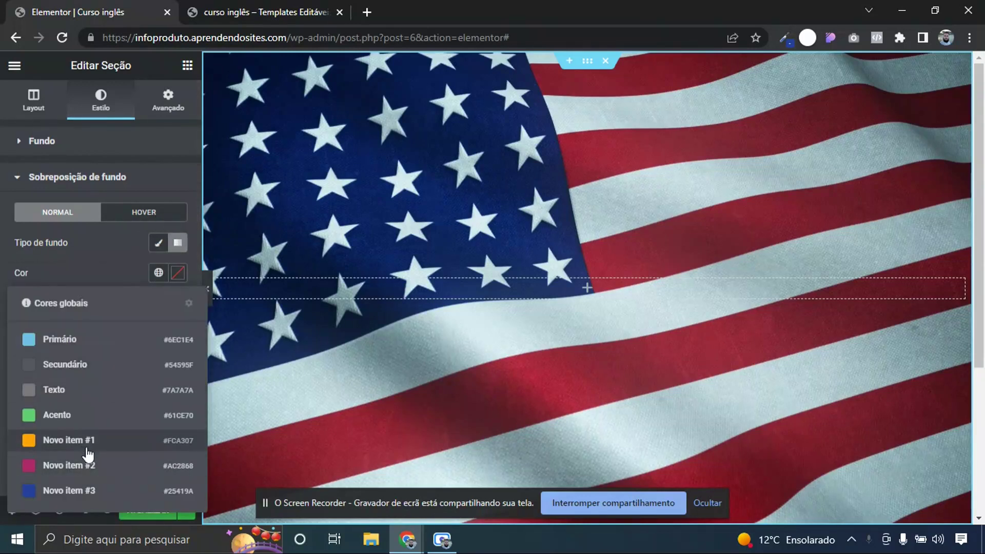
{"action": "left_click", "coordinate": [92, 467]}
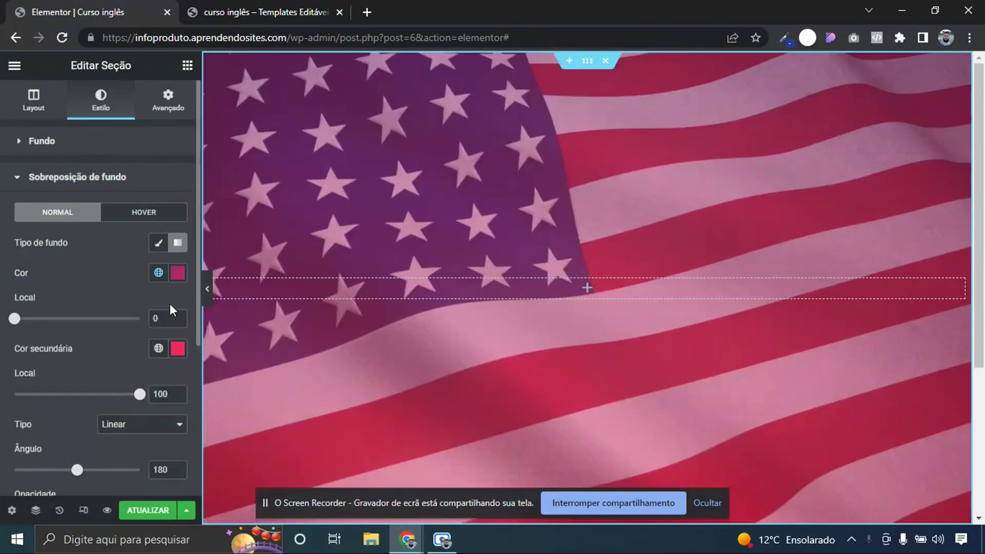
{"action": "left_click", "coordinate": [159, 348]}
{"action": "left_click", "coordinate": [82, 310]}
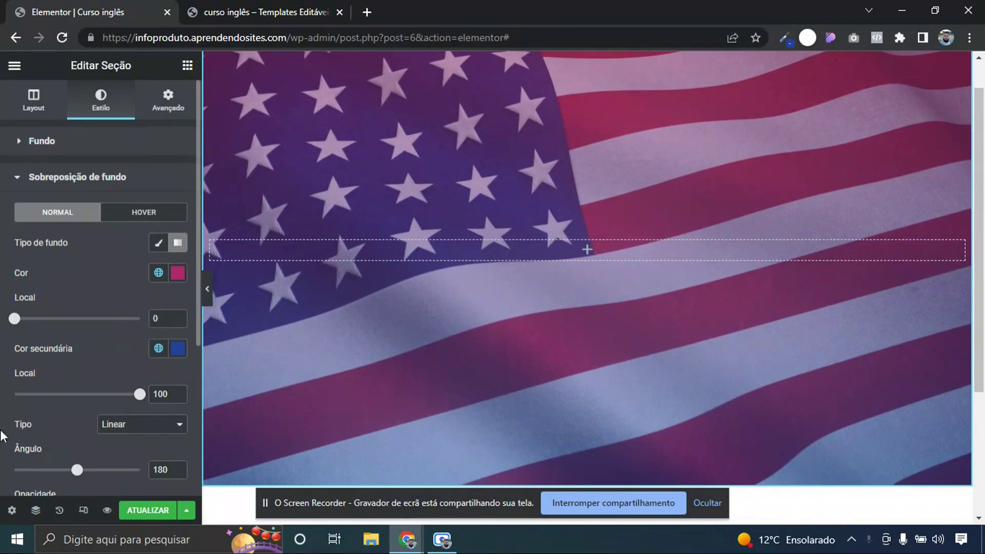
Set the overlay gradient's angle to 150 and its opacity to 0,92
{"action": "right_click", "coordinate": [85, 469]}
{"action": "mouse_move", "coordinate": [86, 469]}
{"action": "left_mouse_down"}
{"action": "mouse_move", "coordinate": [10, 469]}
{"action": "mouse_move", "coordinate": [128, 472]}
{"action": "mouse_move", "coordinate": [31, 471]}
{"action": "mouse_move", "coordinate": [67, 464]}
{"action": "left_mouse_up"}
{"action": "scroll", "coordinate": [4, 382], "scroll_direction": "down", "scroll_amount": 2}
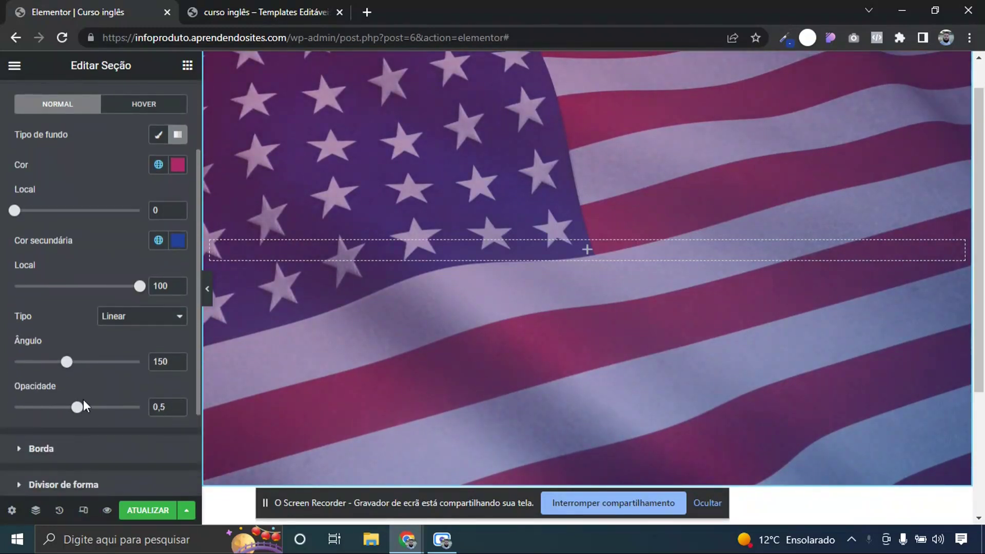
{"action": "left_click_drag", "start_coordinate": [79, 409], "coordinate": [128, 424]}
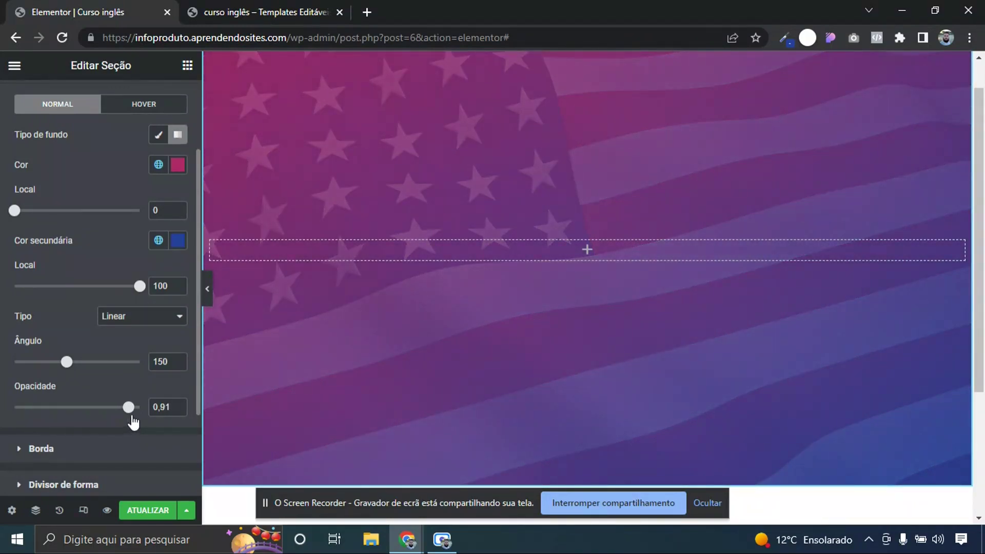
{"action": "scroll", "coordinate": [847, 170], "scroll_direction": "up", "scroll_amount": 1}
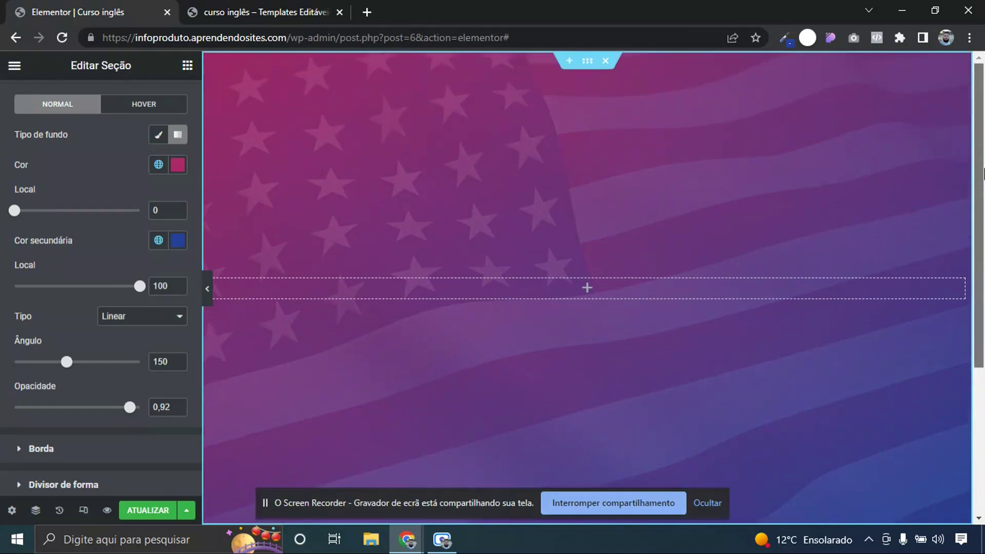
In the mobile view, give the section 100 px of top and bottom padding with 0 on the sides, and return to desktop view
{"action": "left_click", "coordinate": [83, 510]}
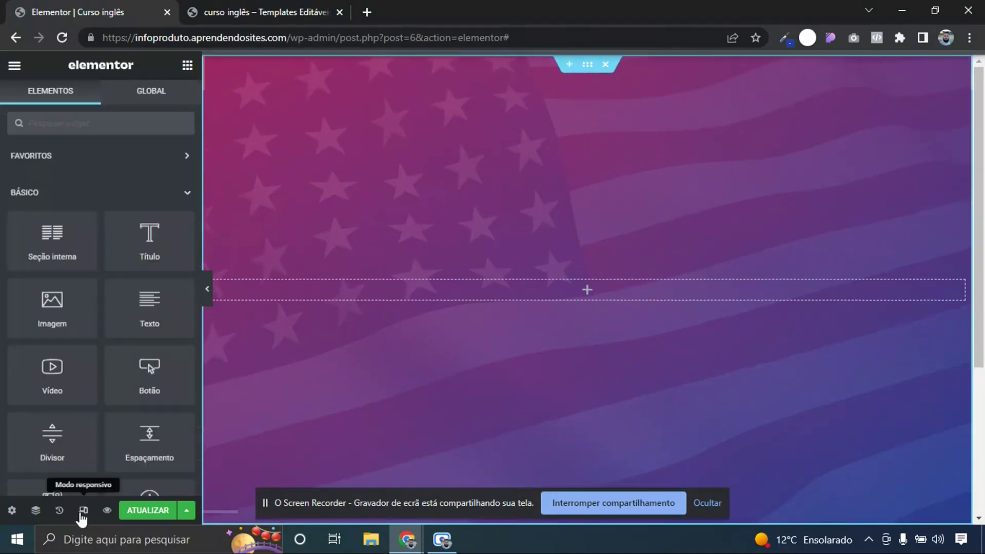
{"action": "left_click", "coordinate": [273, 65]}
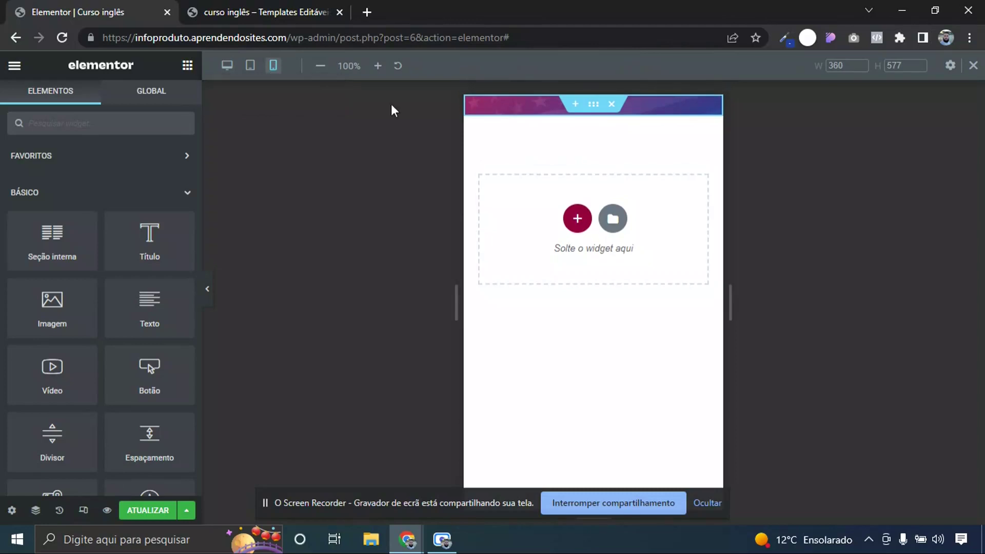
{"action": "left_click", "coordinate": [594, 105]}
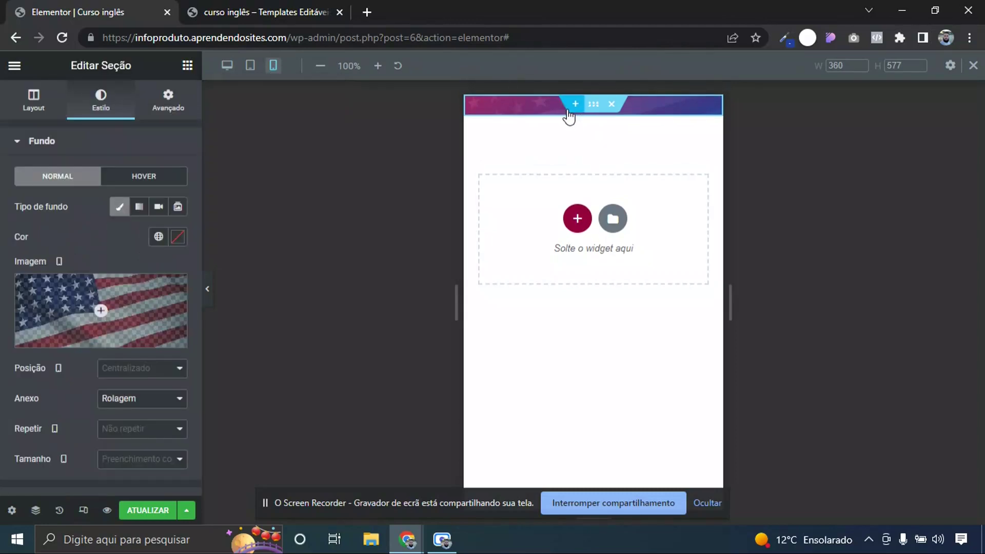
{"action": "left_click", "coordinate": [35, 103]}
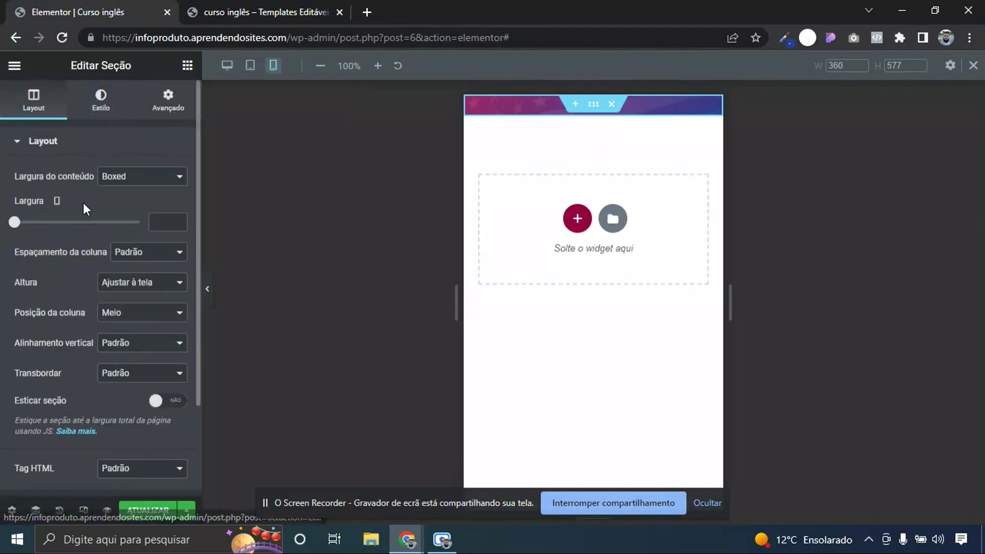
{"action": "left_click", "coordinate": [169, 98]}
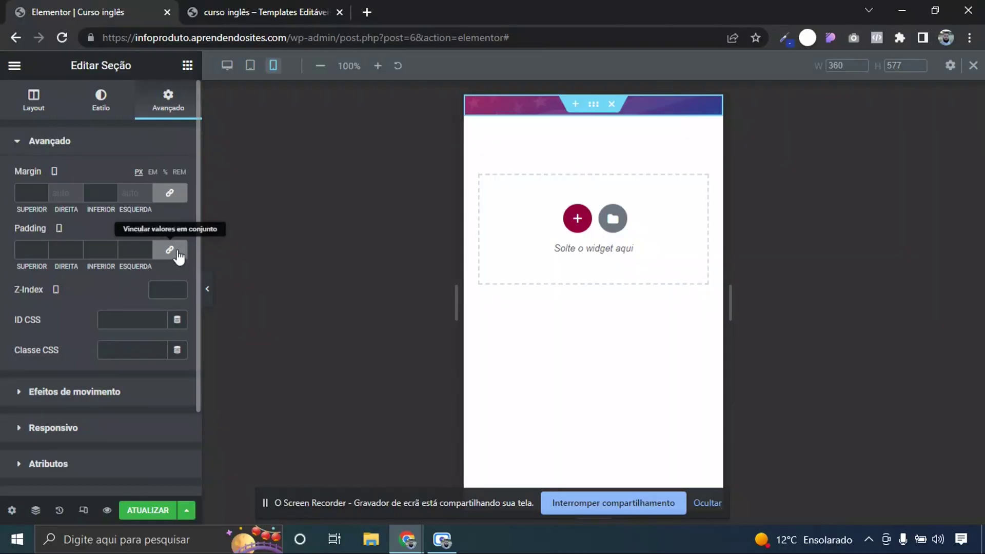
{"action": "left_click", "coordinate": [235, 225]}
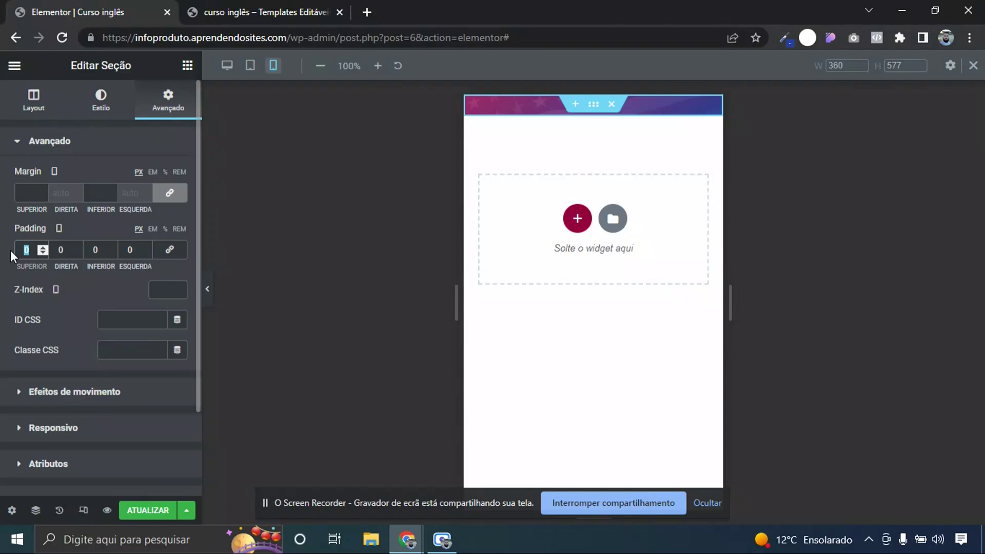
{"action": "type", "text": "100"}
{"action": "key", "text": "Tab"}
{"action": "key", "text": "Tab"}
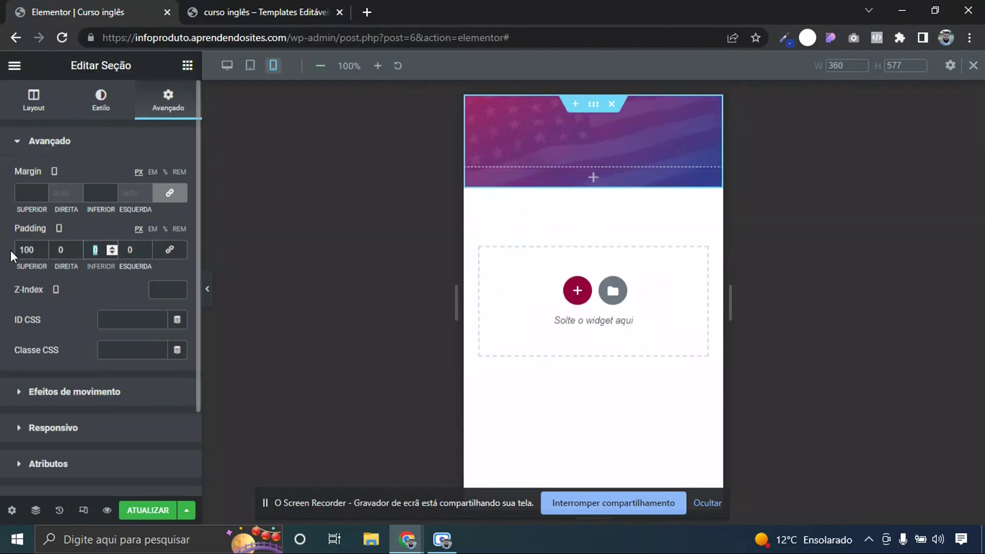
{"action": "type", "text": "100"}
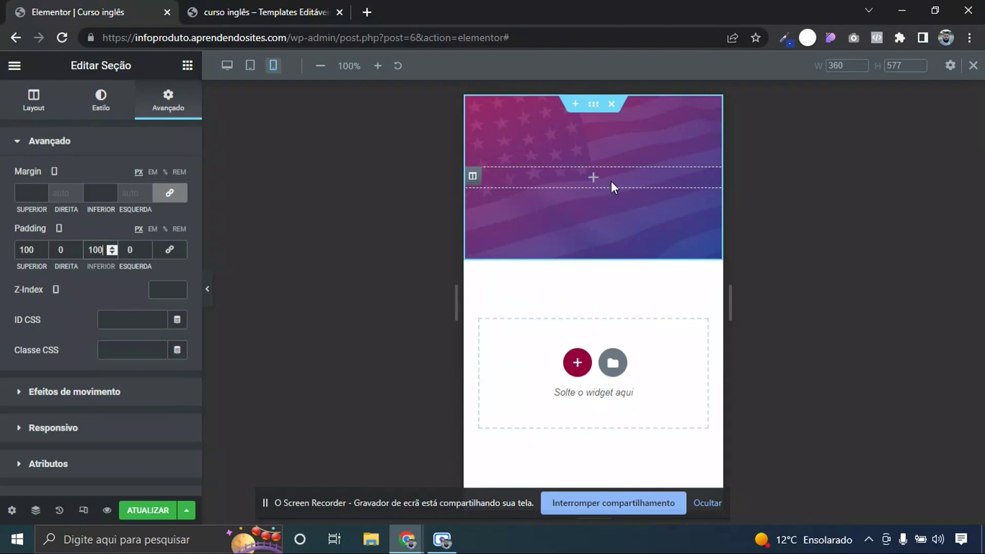
{"action": "left_click", "coordinate": [227, 65]}
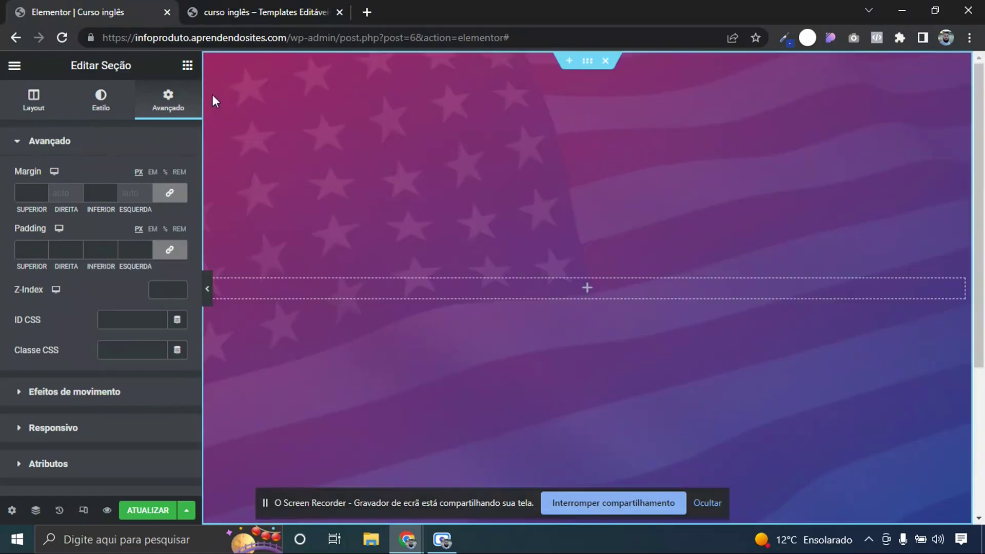
Look at the heading on the course template page, and save the page being built
{"action": "left_click", "coordinate": [188, 65]}
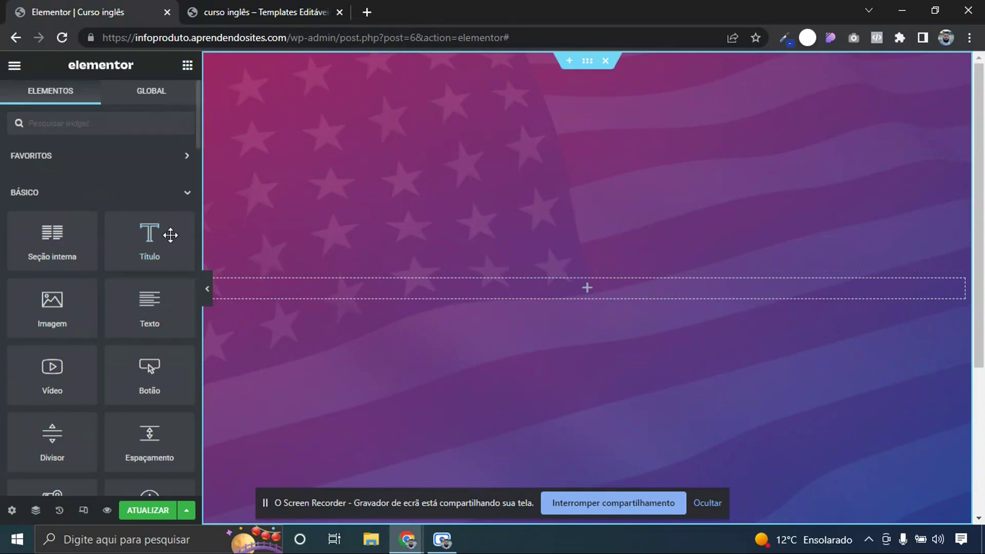
{"action": "left_click", "coordinate": [257, 11]}
{"action": "left_click", "coordinate": [236, 139]}
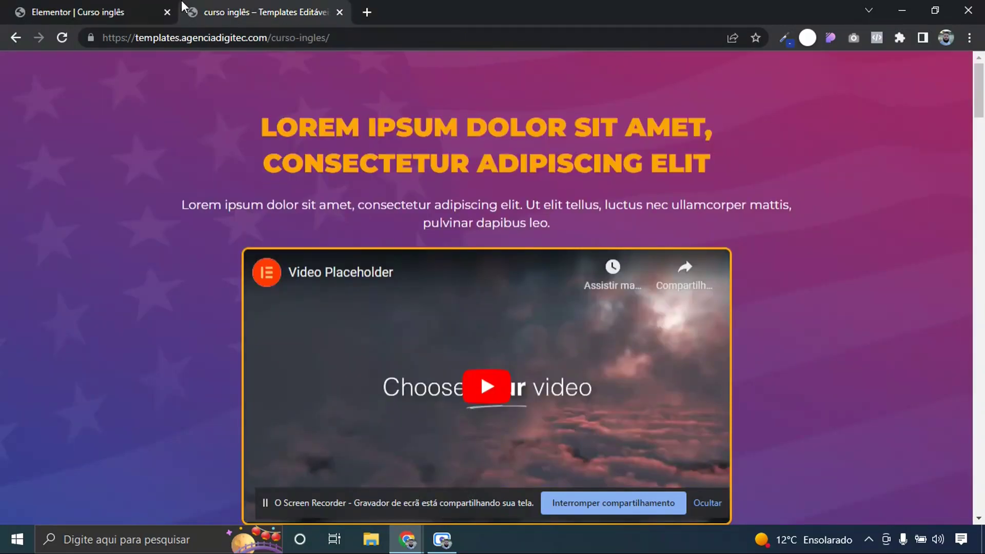
{"action": "left_click", "coordinate": [77, 16]}
{"action": "left_click", "coordinate": [148, 510]}
Set the font family of the site's primary global font to Montserrat
{"action": "left_click", "coordinate": [15, 70]}
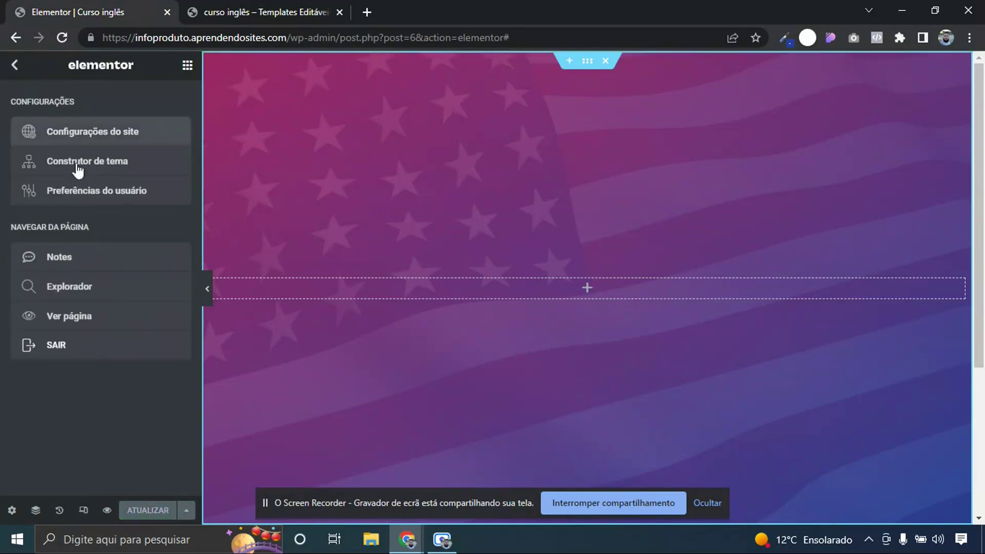
{"action": "left_click", "coordinate": [93, 131]}
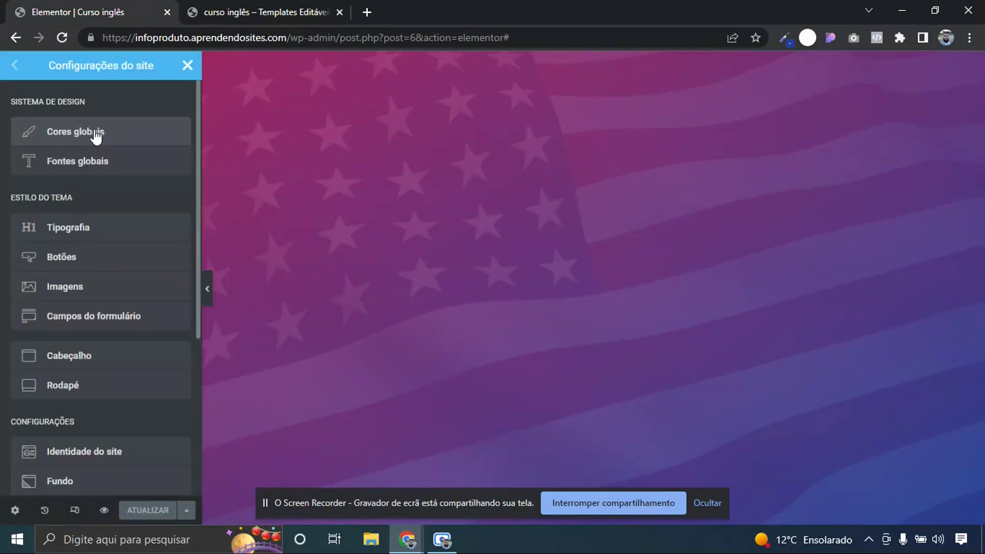
{"action": "left_click", "coordinate": [97, 166]}
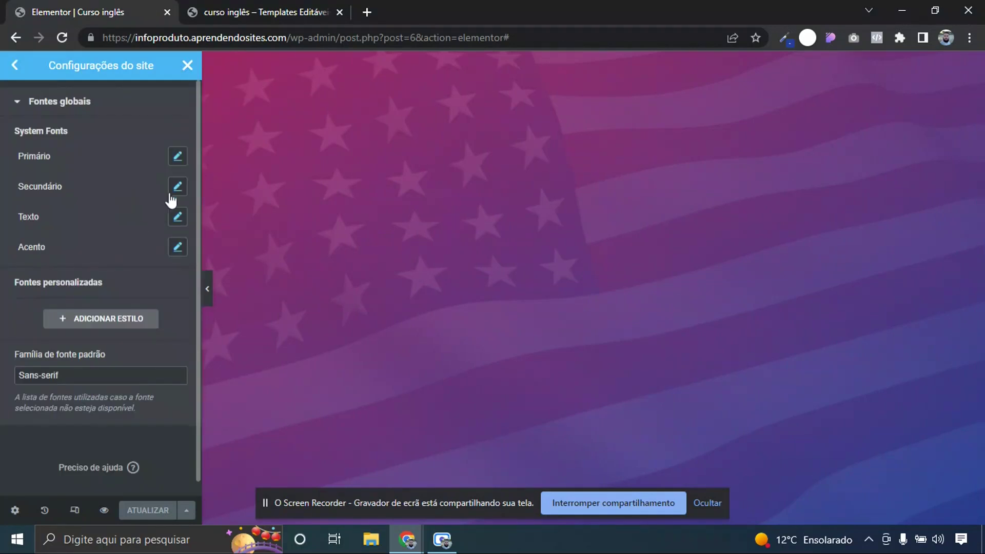
{"action": "left_click", "coordinate": [178, 158]}
{"action": "left_click", "coordinate": [149, 221]}
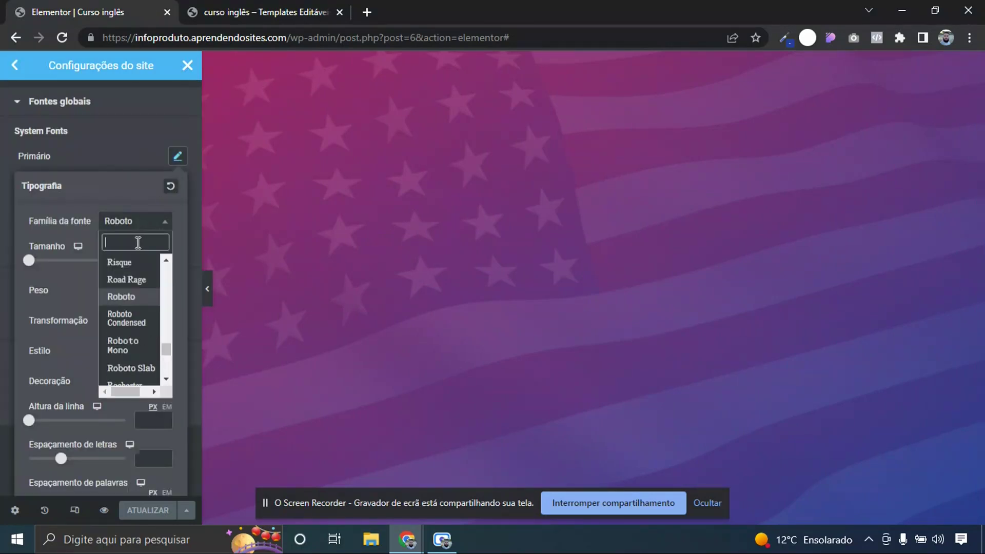
{"action": "type", "text": "mont"}
{"action": "key", "text": "Down"}
{"action": "key", "text": "Down"}
{"action": "key", "text": "Down"}
{"action": "key", "text": "Down"}
{"action": "key", "text": "Down"}
{"action": "key", "text": "Up"}
{"action": "key", "text": "Return"}
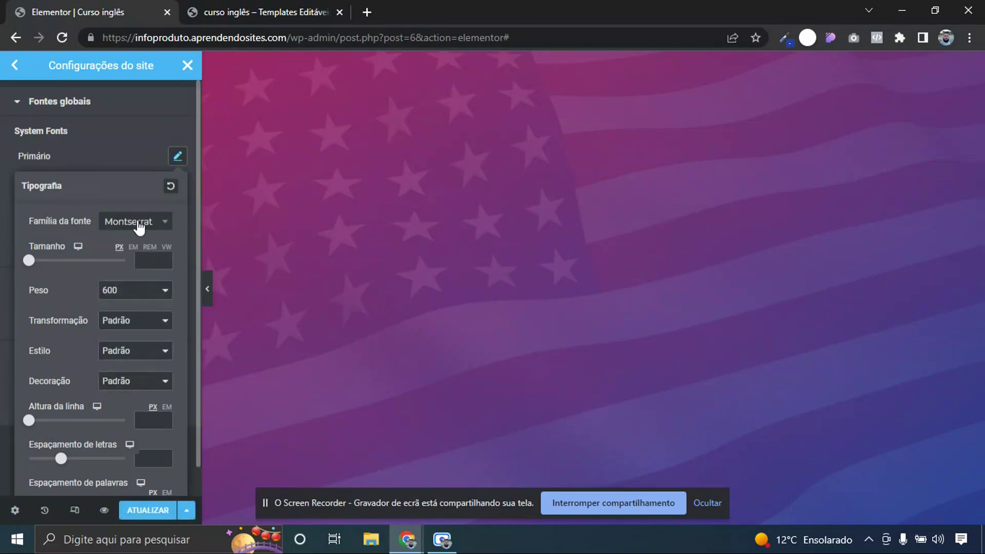
Check the template's heading font, save the global font change and leave the site settings
{"action": "left_click", "coordinate": [255, 7]}
{"action": "left_click_drag", "start_coordinate": [274, 121], "coordinate": [398, 127]}
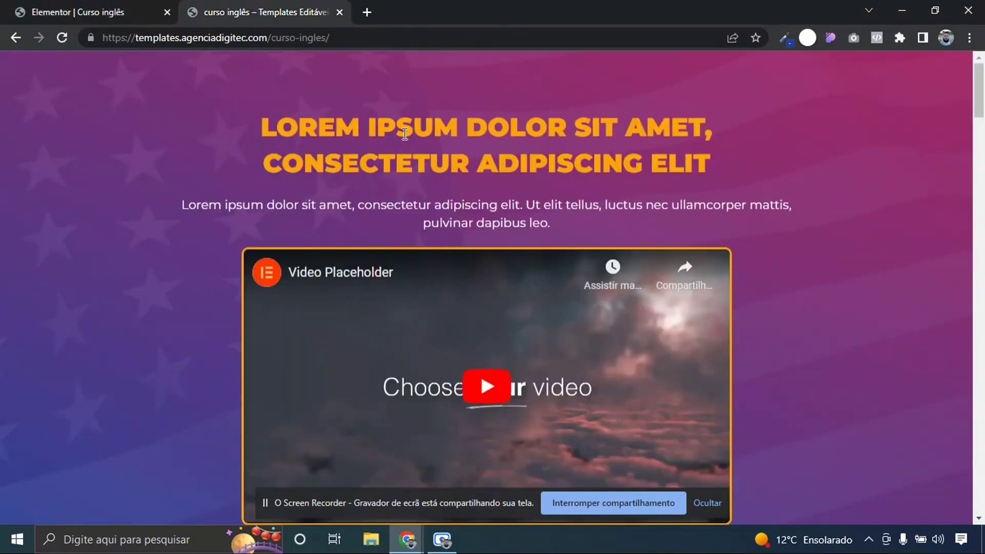
{"action": "left_click", "coordinate": [125, 8]}
{"action": "left_click", "coordinate": [145, 511]}
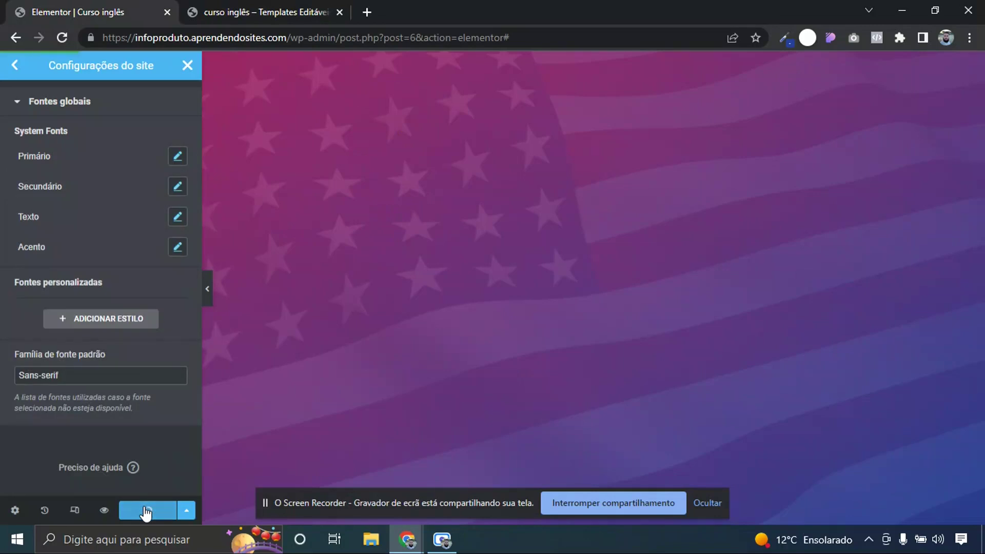
{"action": "left_click", "coordinate": [187, 62]}
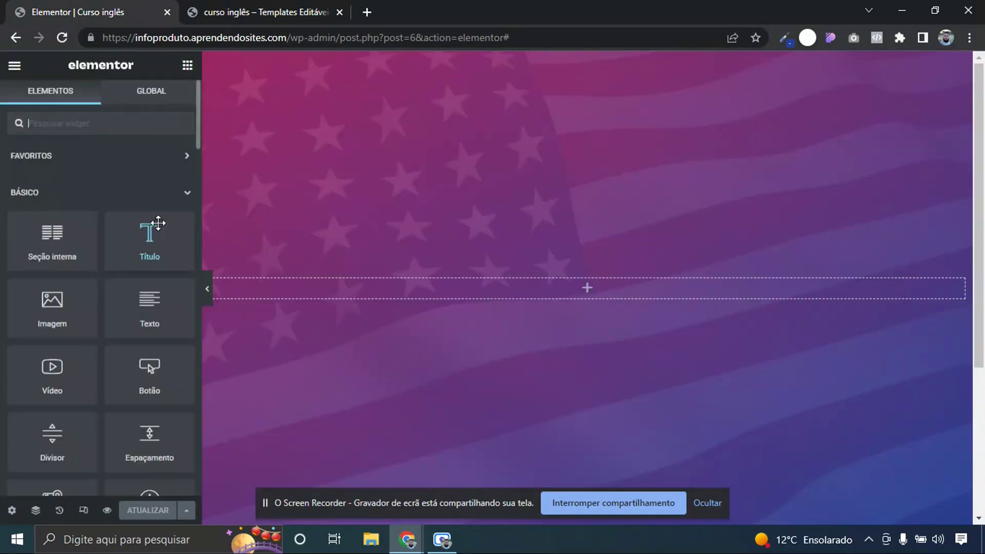
Add a Título widget to the flag section with the template's headline "LOREM IPSUM DOLOR SIT AMET, CONSECTETUR ADIPISCING ELIT"
{"action": "left_click_drag", "start_coordinate": [159, 223], "coordinate": [326, 282]}
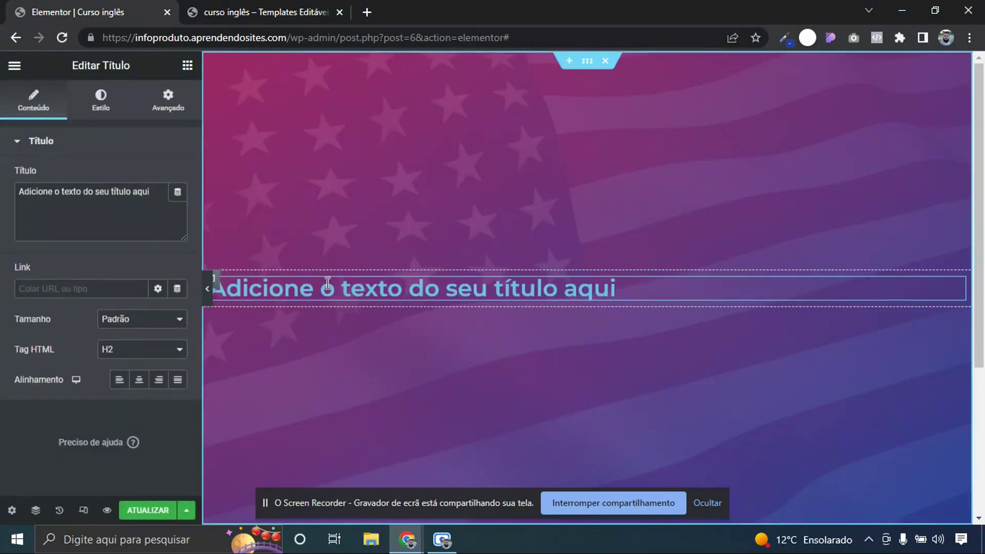
{"action": "left_click", "coordinate": [251, 8]}
{"action": "left_click_drag", "start_coordinate": [268, 127], "coordinate": [711, 168]}
{"action": "key", "text": "ctrl+c"}
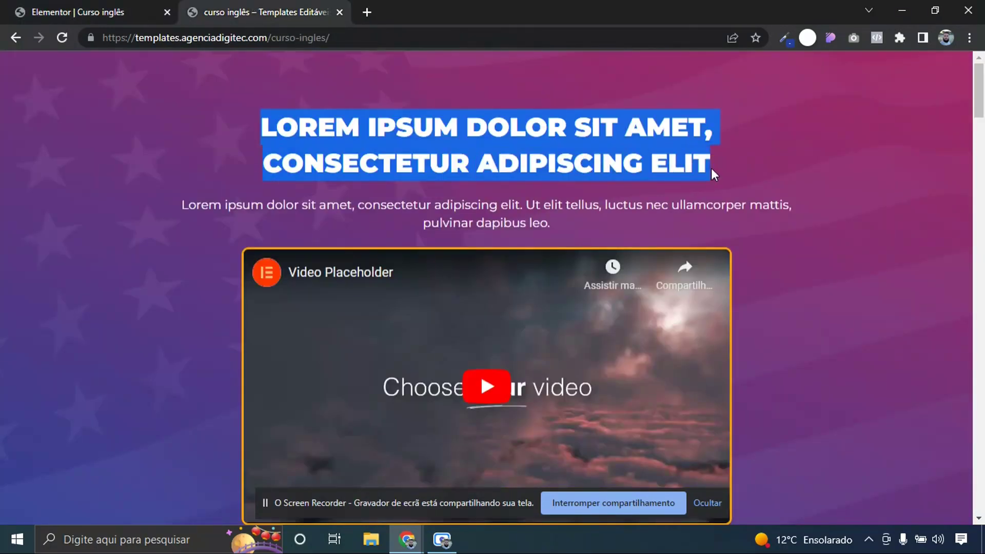
{"action": "left_click", "coordinate": [163, 9]}
{"action": "left_click_drag", "start_coordinate": [159, 193], "coordinate": [7, 191]}
{"action": "key", "text": "ctrl+v"}
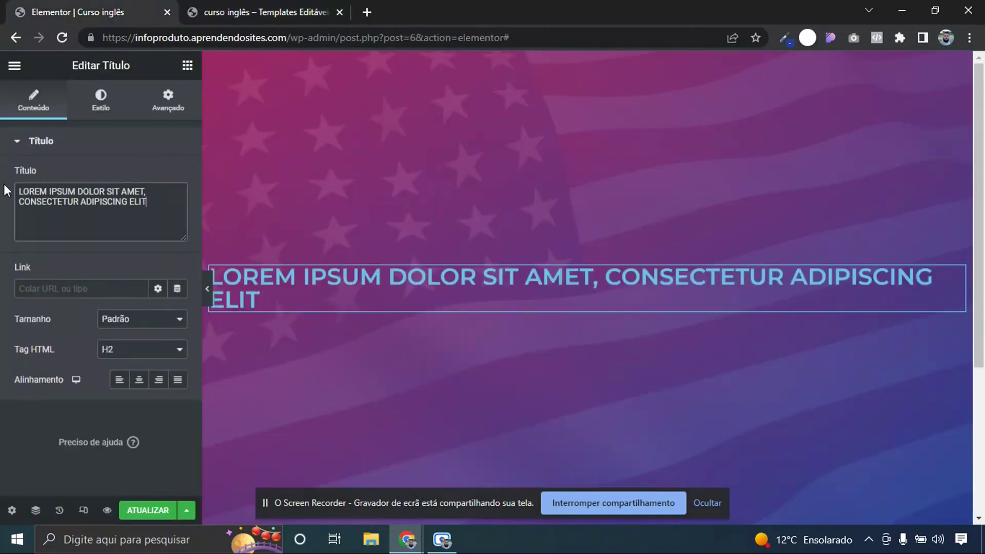
Center the headline in the flag section and give it the orange global text color
{"action": "left_click", "coordinate": [139, 380]}
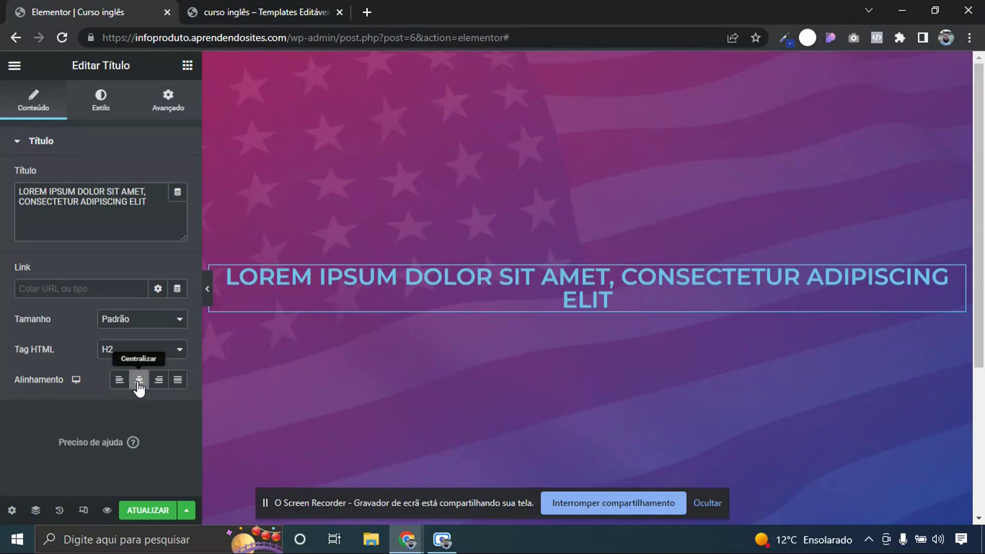
{"action": "left_click", "coordinate": [110, 110]}
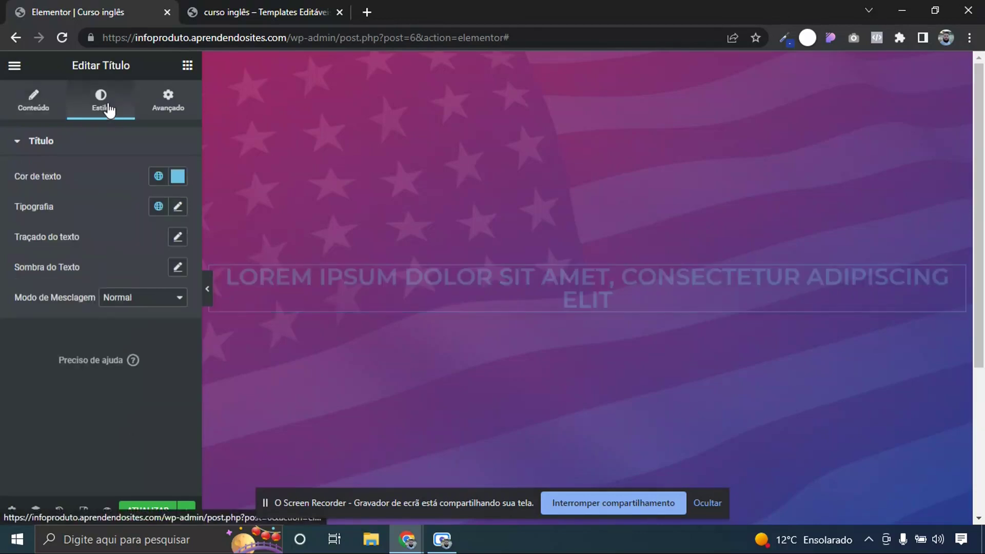
{"action": "left_click", "coordinate": [158, 176]}
{"action": "left_click", "coordinate": [88, 344]}
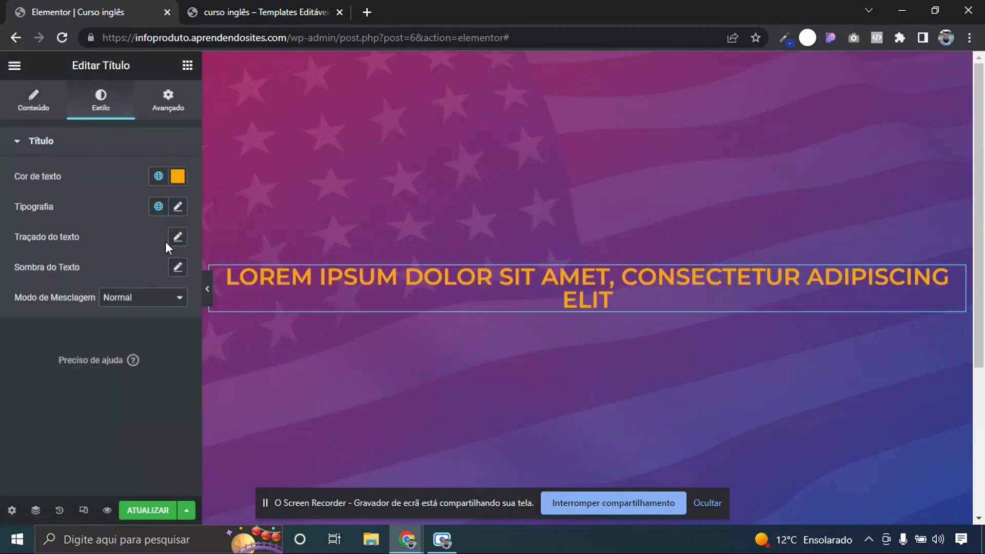
Set the headline's font weight to 900 and its font size to 36 px
{"action": "left_click", "coordinate": [178, 207]}
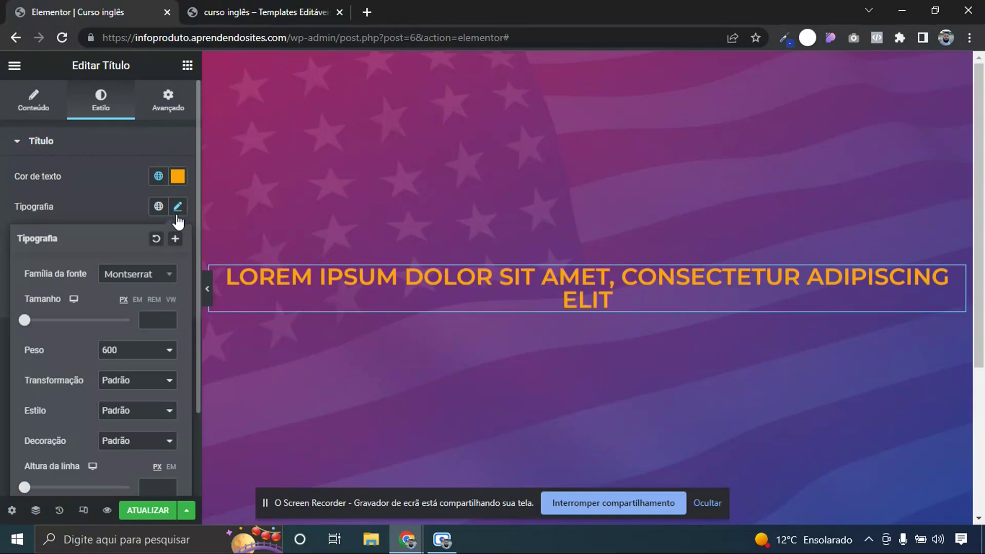
{"action": "left_click", "coordinate": [130, 353]}
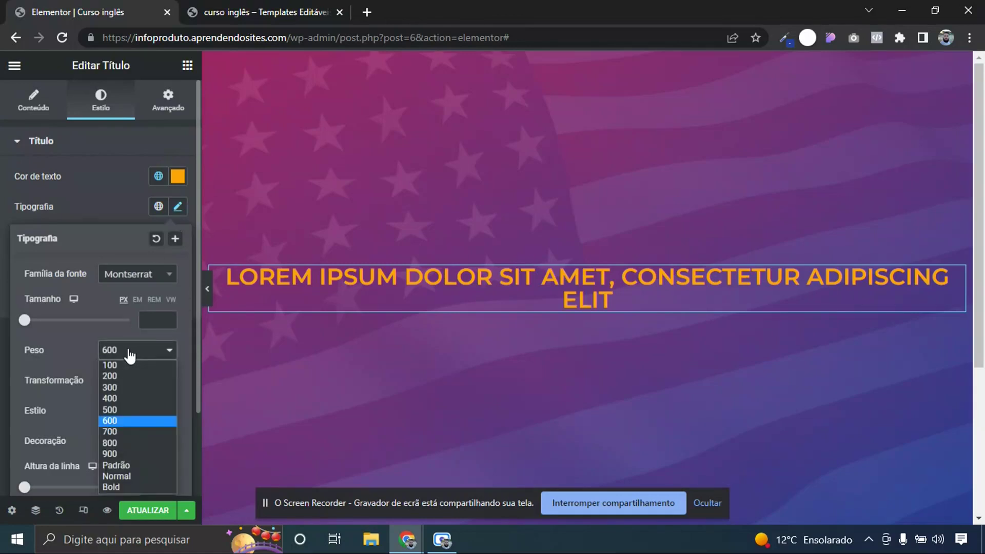
{"action": "left_click", "coordinate": [114, 445]}
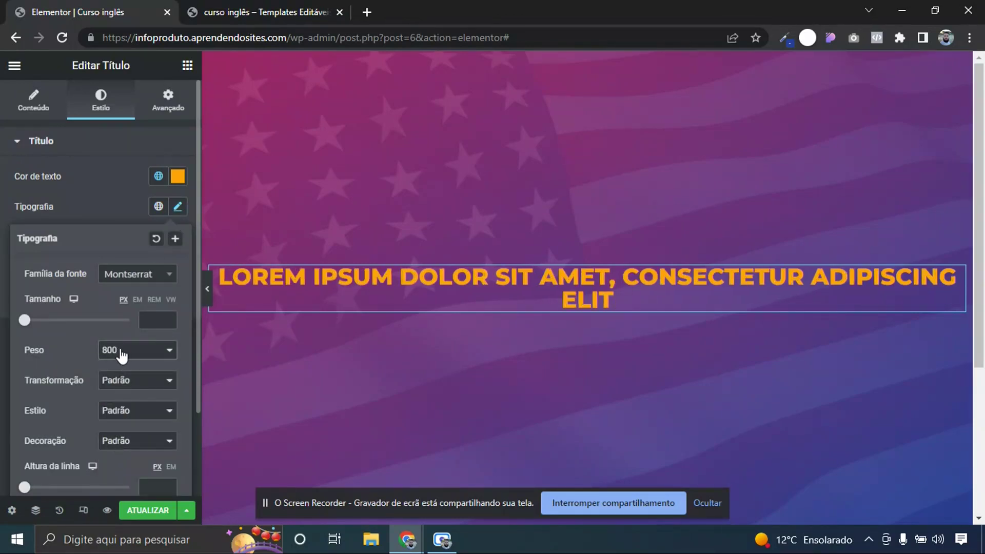
{"action": "left_click", "coordinate": [121, 354]}
{"action": "left_click", "coordinate": [112, 457]}
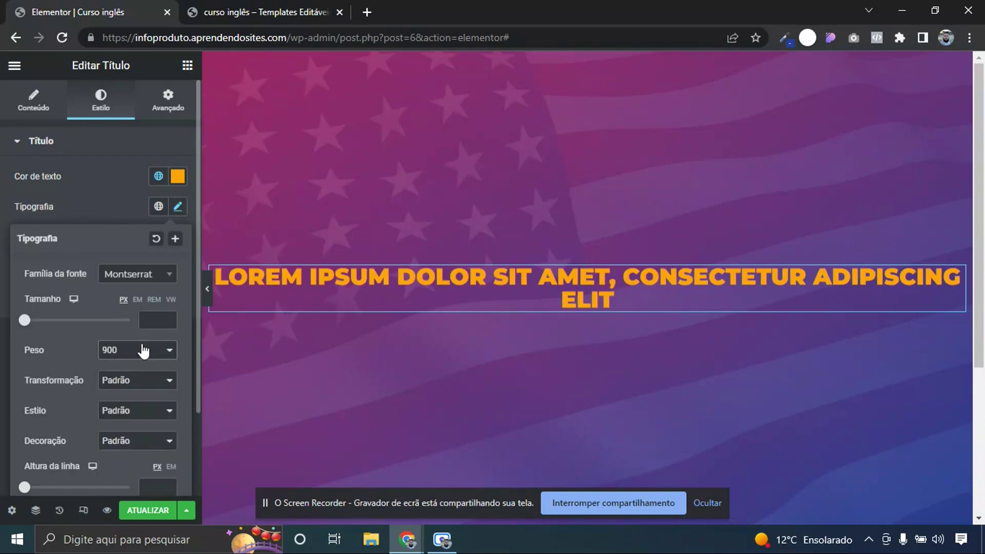
{"action": "left_click", "coordinate": [151, 321]}
{"action": "type", "text": "36"}
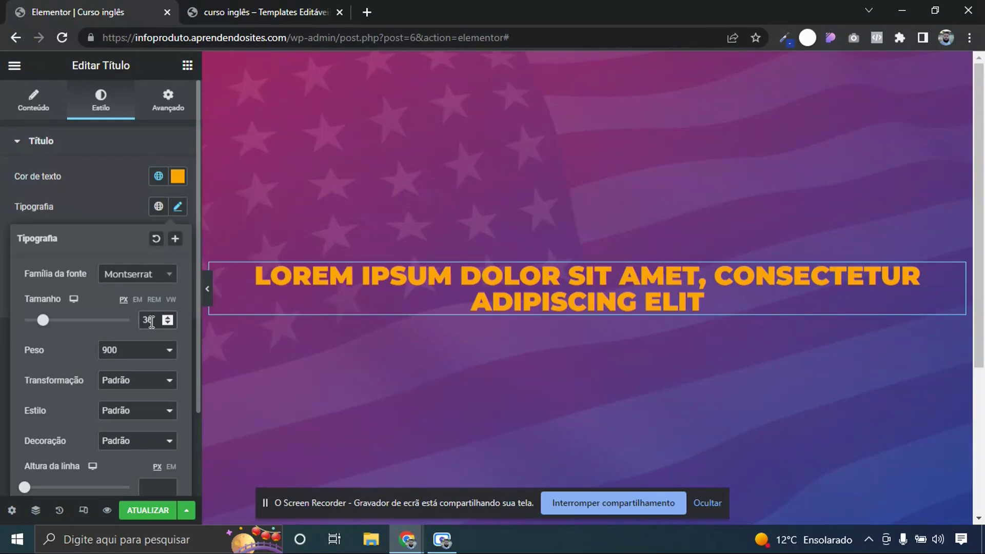
{"action": "left_click", "coordinate": [3, 297]}
Set the headline's line height in em units, one increment above 1.3
{"action": "left_click", "coordinate": [177, 207]}
{"action": "scroll", "coordinate": [176, 208], "scroll_direction": "down", "scroll_amount": 2}
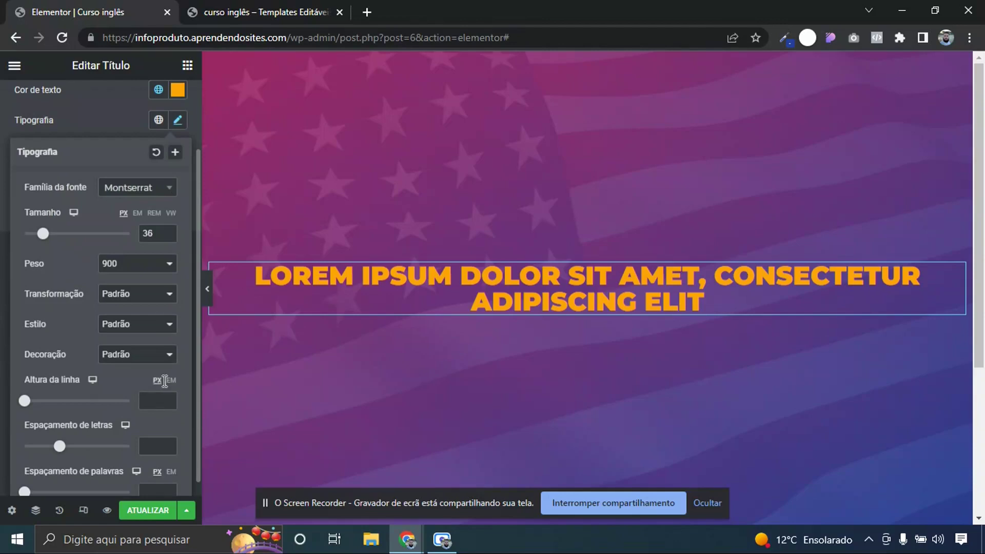
{"action": "mouse_move", "coordinate": [24, 404]}
{"action": "left_mouse_down"}
{"action": "mouse_move", "coordinate": [73, 403]}
{"action": "mouse_move", "coordinate": [38, 403]}
{"action": "left_mouse_up"}
{"action": "left_click", "coordinate": [171, 381]}
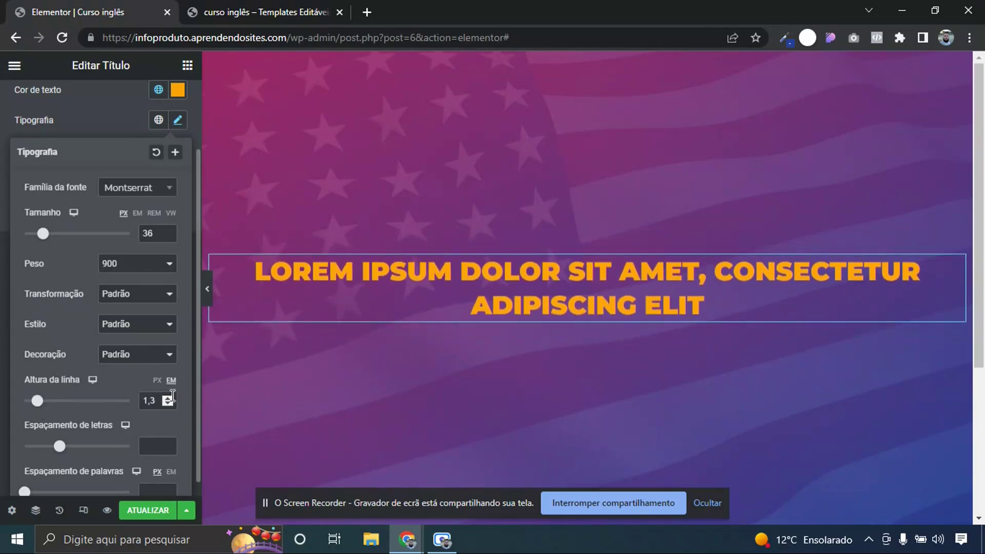
{"action": "left_click", "coordinate": [168, 398]}
{"action": "left_click", "coordinate": [4, 317]}
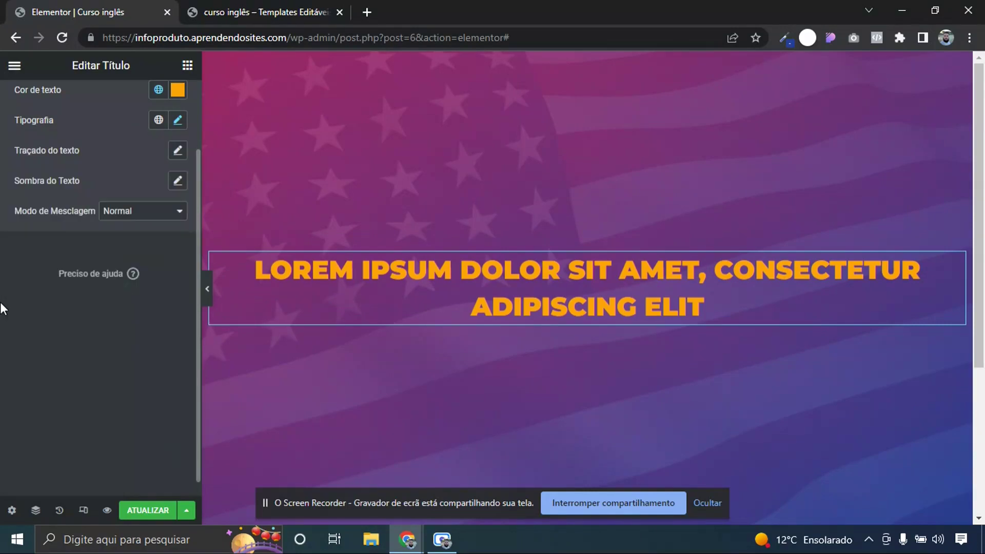
Set the boxed content width of the flag section to 900
{"action": "left_click", "coordinate": [588, 61]}
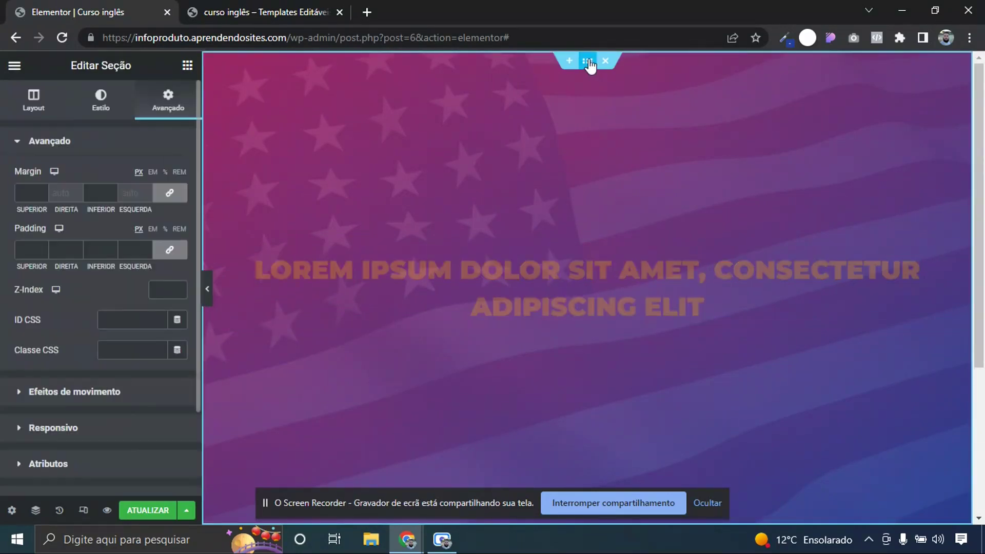
{"action": "left_click", "coordinate": [101, 101]}
{"action": "left_click", "coordinate": [36, 103]}
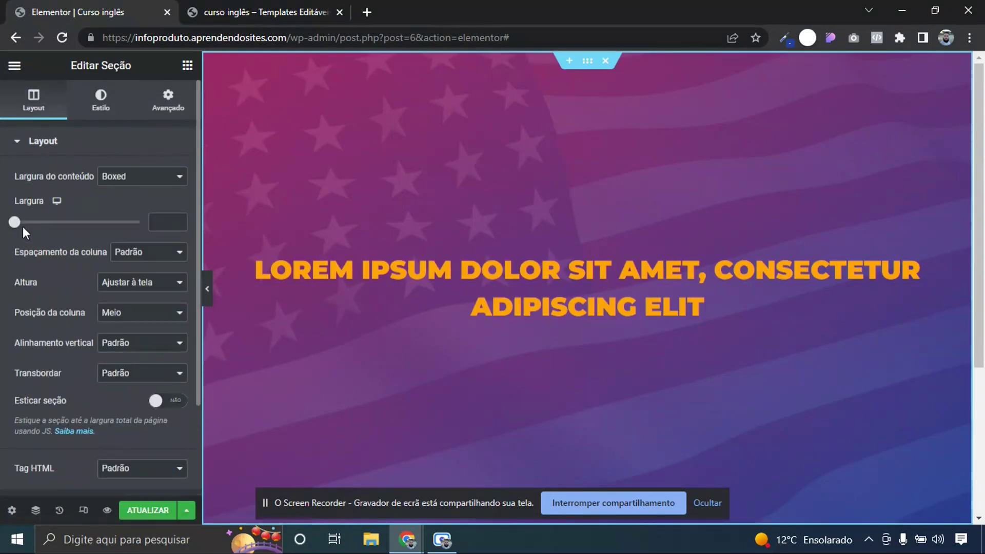
{"action": "left_click_drag", "start_coordinate": [16, 224], "coordinate": [84, 226]}
{"action": "double_click", "coordinate": [157, 224]}
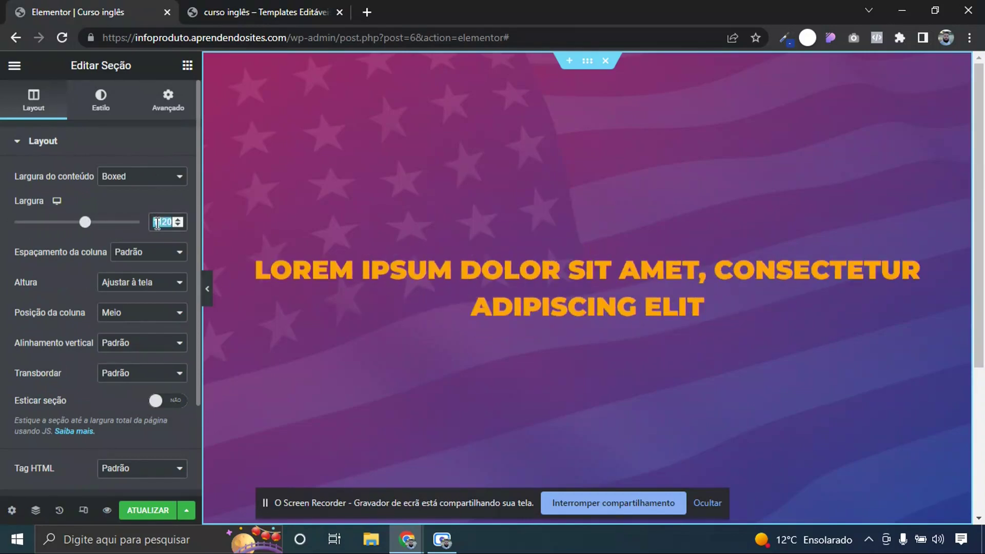
{"action": "type", "text": "900"}
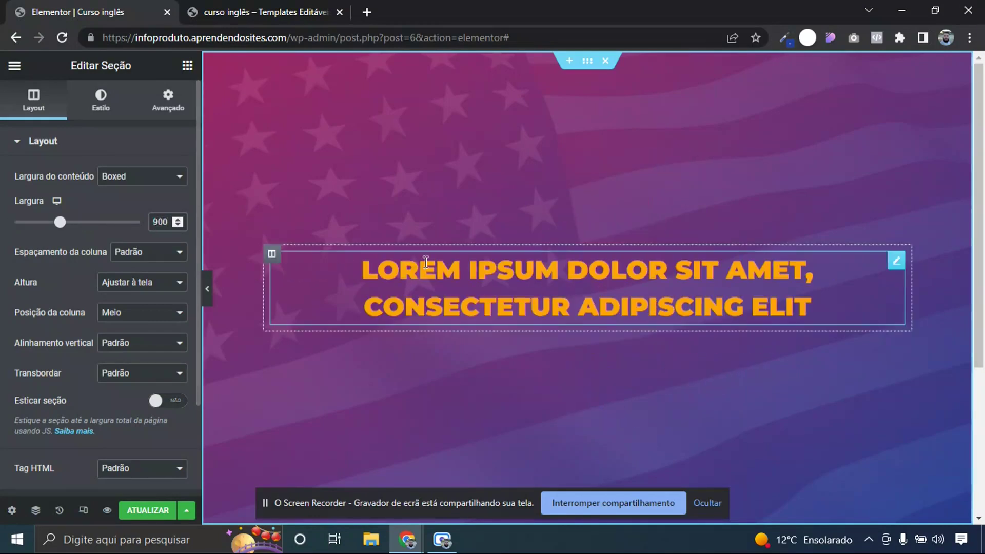
Add a Texto widget below the headline, center it and color its text white (#FFFFFF)
{"action": "left_click", "coordinate": [187, 65]}
{"action": "left_click_drag", "start_coordinate": [163, 302], "coordinate": [416, 316]}
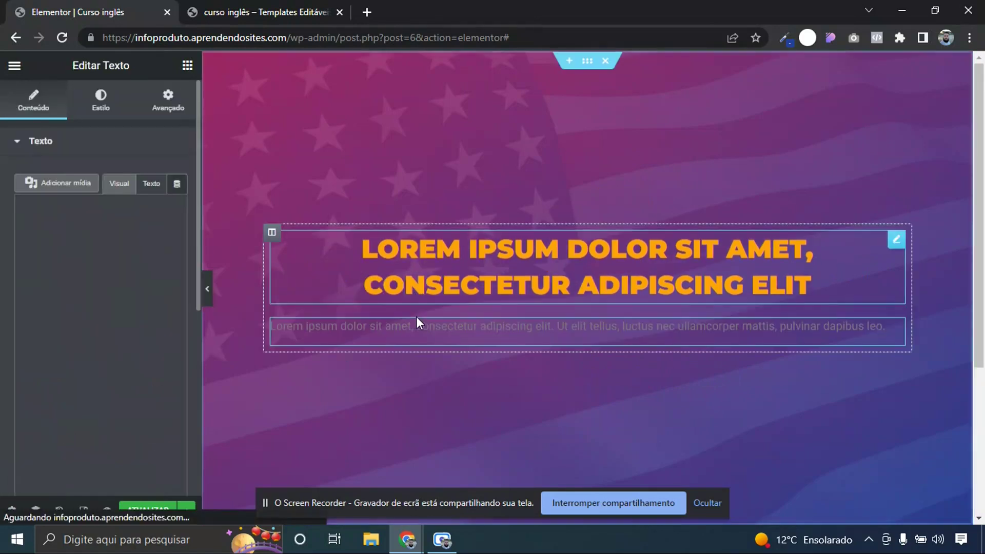
{"action": "left_click", "coordinate": [110, 105]}
{"action": "left_click", "coordinate": [138, 177]}
{"action": "left_click", "coordinate": [178, 206]}
{"action": "left_click_drag", "start_coordinate": [149, 309], "coordinate": [2, 191]}
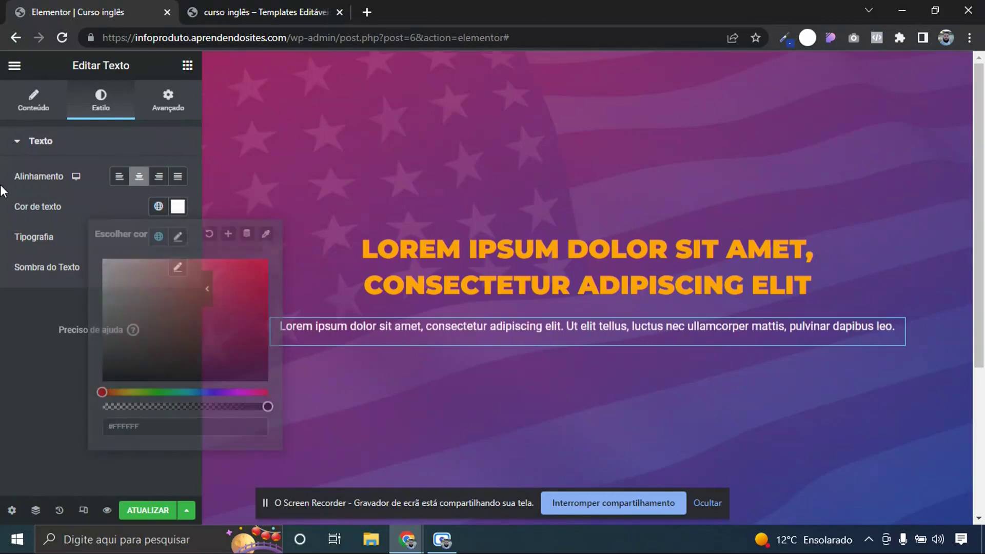
Give the paragraph the Montserrat global font with weight 400 and a size of 18 px
{"action": "left_click", "coordinate": [159, 237]}
{"action": "left_click", "coordinate": [68, 302]}
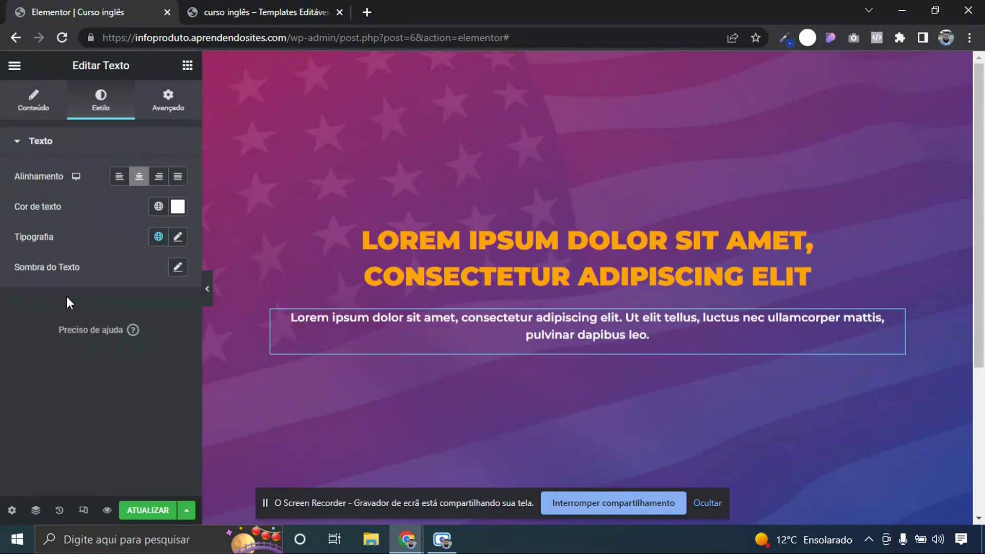
{"action": "left_click", "coordinate": [177, 238]}
{"action": "left_click", "coordinate": [128, 386]}
{"action": "left_click", "coordinate": [120, 430]}
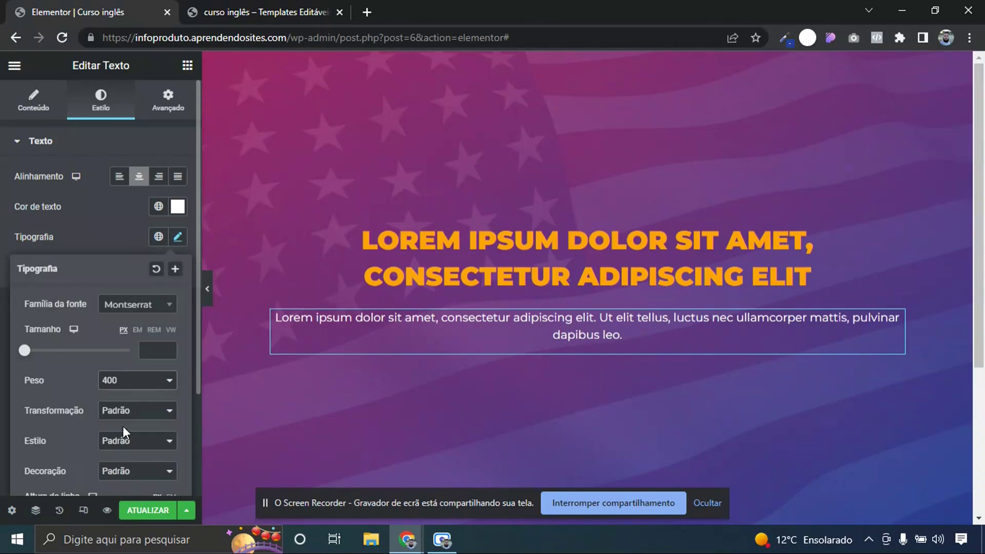
{"action": "left_click", "coordinate": [151, 347]}
{"action": "type", "text": "18"}
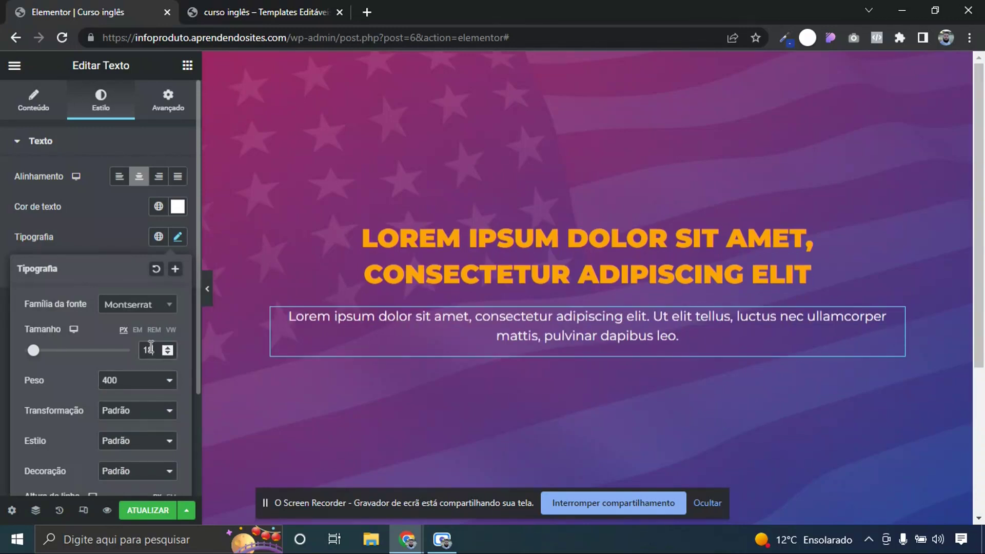
{"action": "left_click", "coordinate": [5, 293]}
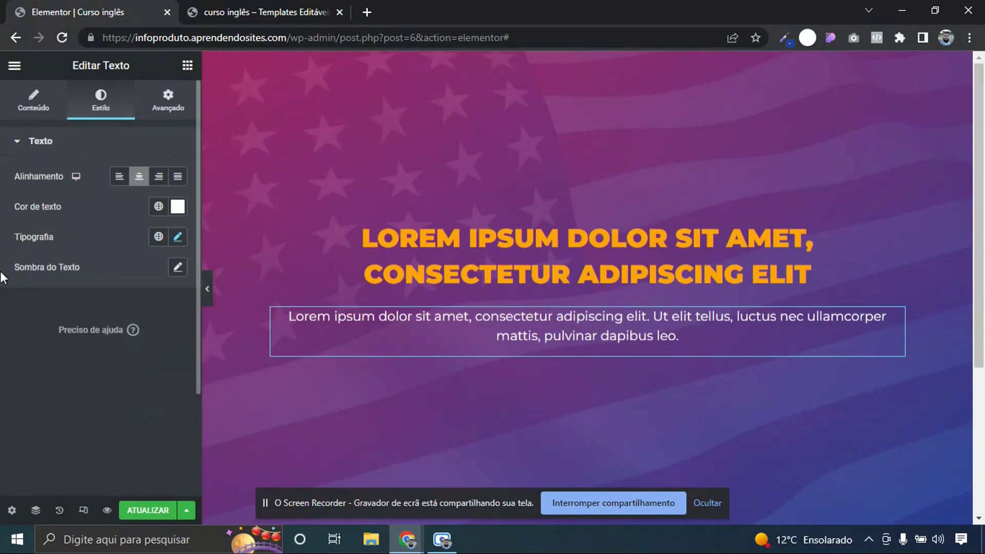
Add a Vídeo widget below the paragraph and insert an inner section between the paragraph and the video
{"action": "left_click", "coordinate": [187, 65]}
{"action": "left_click_drag", "start_coordinate": [50, 388], "coordinate": [571, 346]}
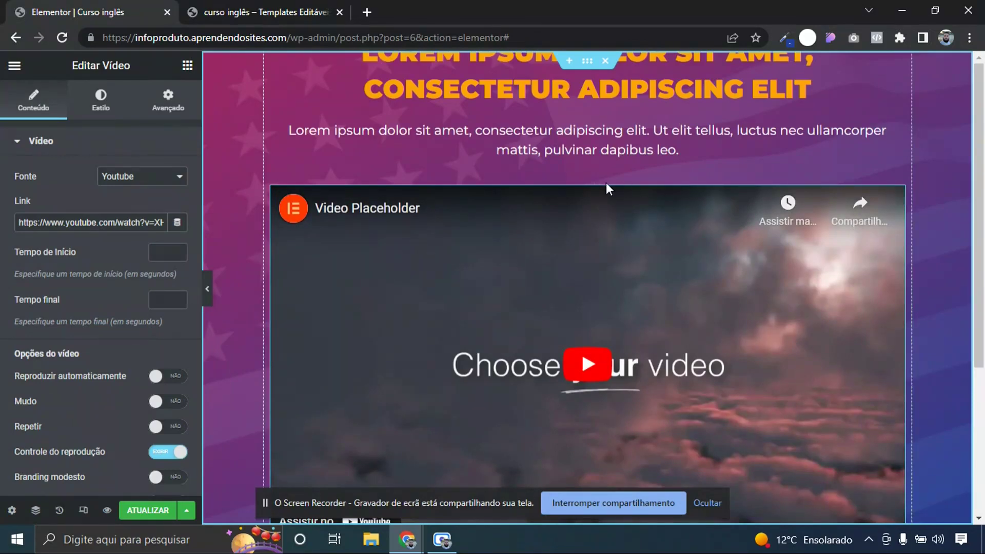
{"action": "left_click", "coordinate": [187, 66]}
{"action": "left_click_drag", "start_coordinate": [63, 242], "coordinate": [479, 205]}
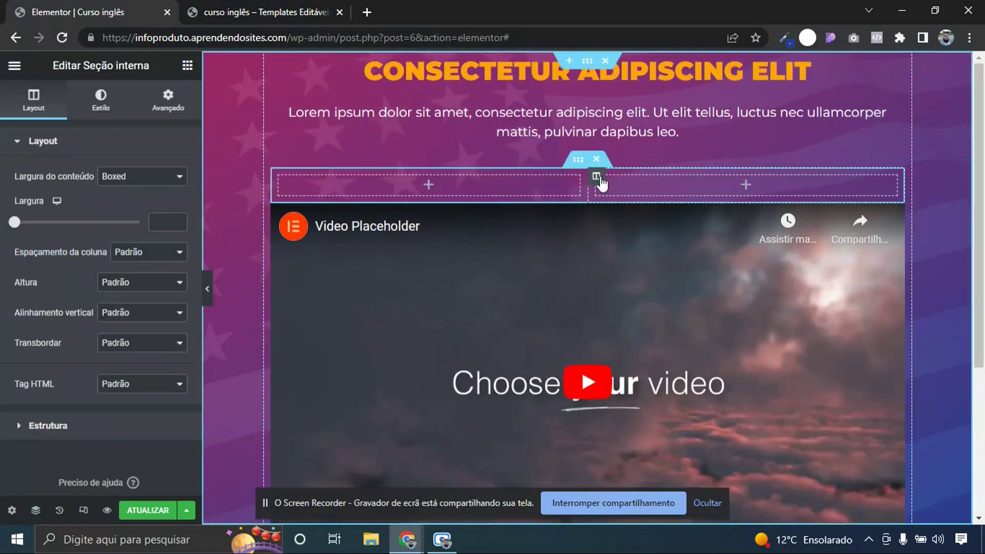
Delete one of the inner section's two columns and move the video into the remaining column
{"action": "right_click", "coordinate": [595, 180]}
{"action": "left_click", "coordinate": [620, 380]}
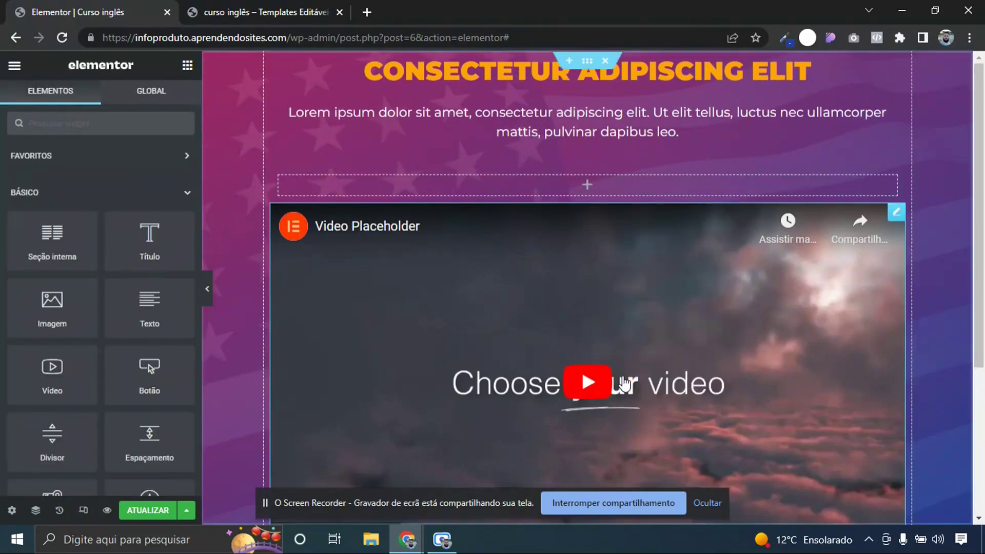
{"action": "mouse_move", "coordinate": [901, 220]}
{"action": "left_click_drag", "start_coordinate": [897, 219], "coordinate": [611, 365]}
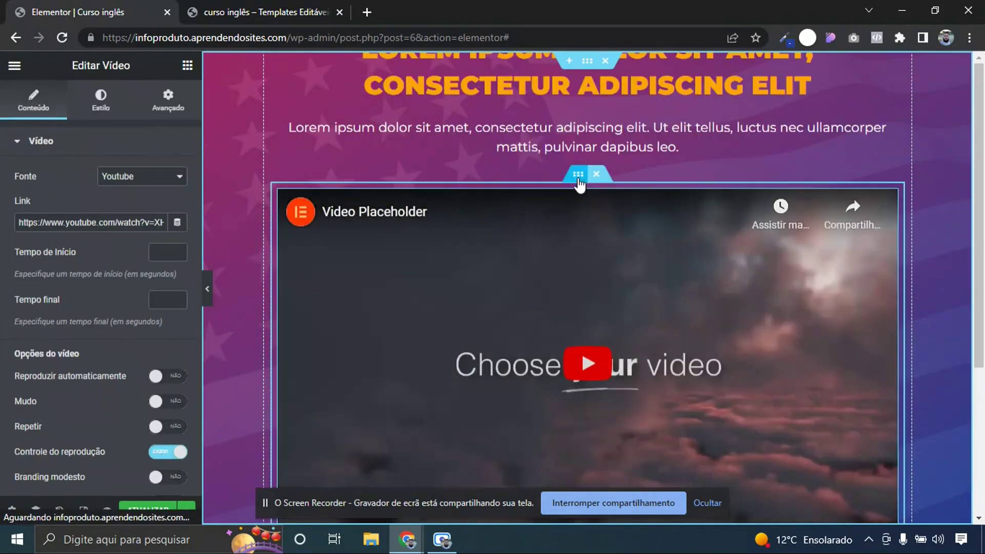
Set the inner section's boxed content width to 650 and preview the page at full width
{"action": "left_click", "coordinate": [578, 176]}
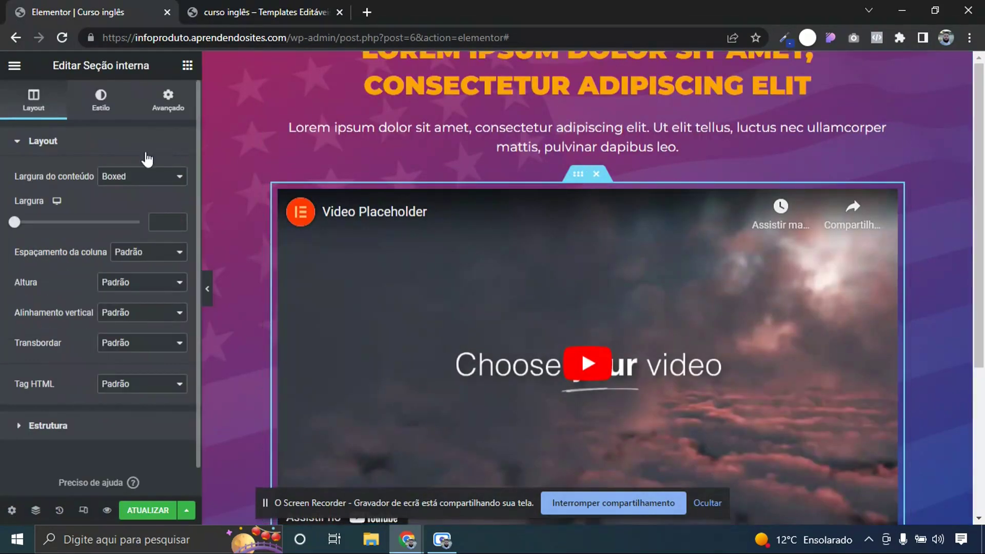
{"action": "left_click", "coordinate": [105, 105]}
{"action": "left_click", "coordinate": [34, 100]}
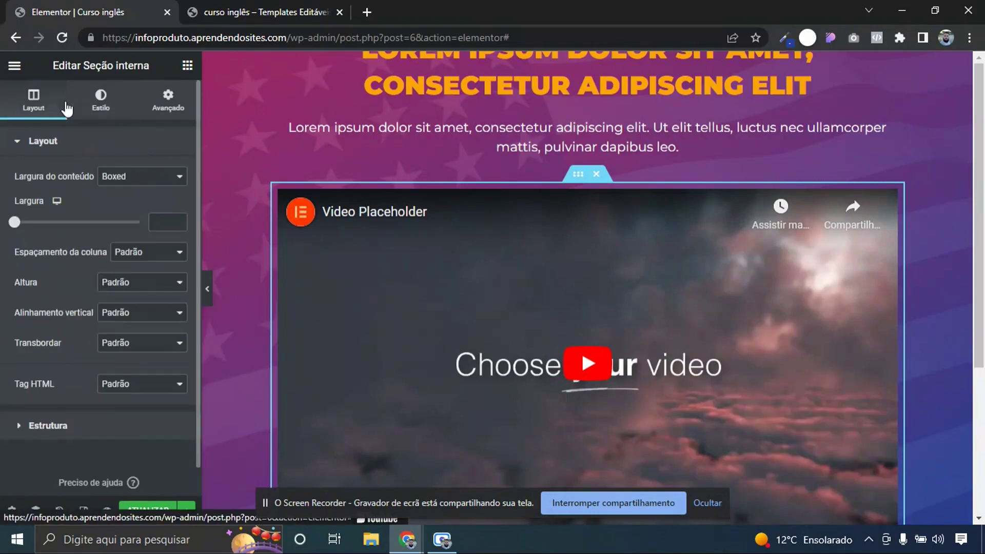
{"action": "left_click_drag", "start_coordinate": [21, 231], "coordinate": [39, 234]}
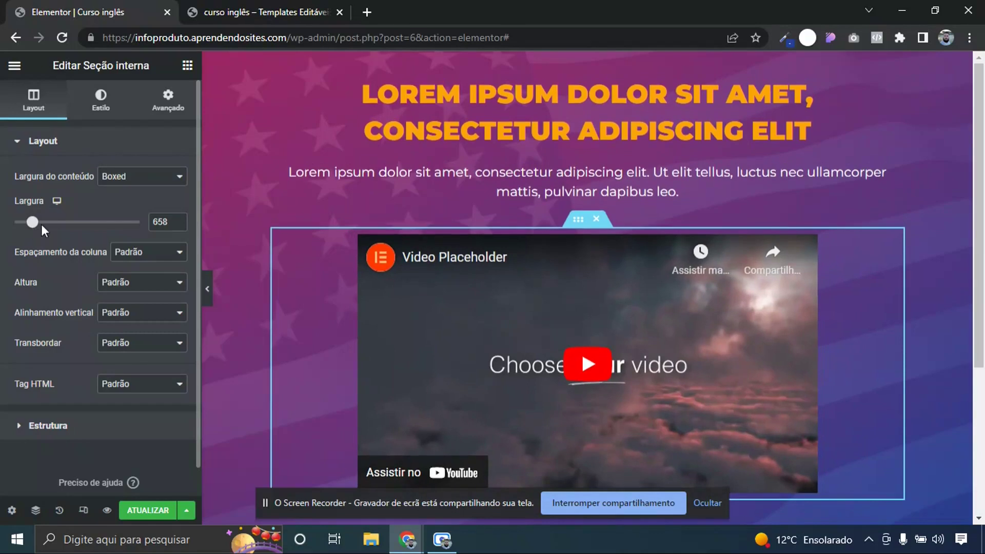
{"action": "key", "text": "BackSpace"}
{"action": "type", "text": "0"}
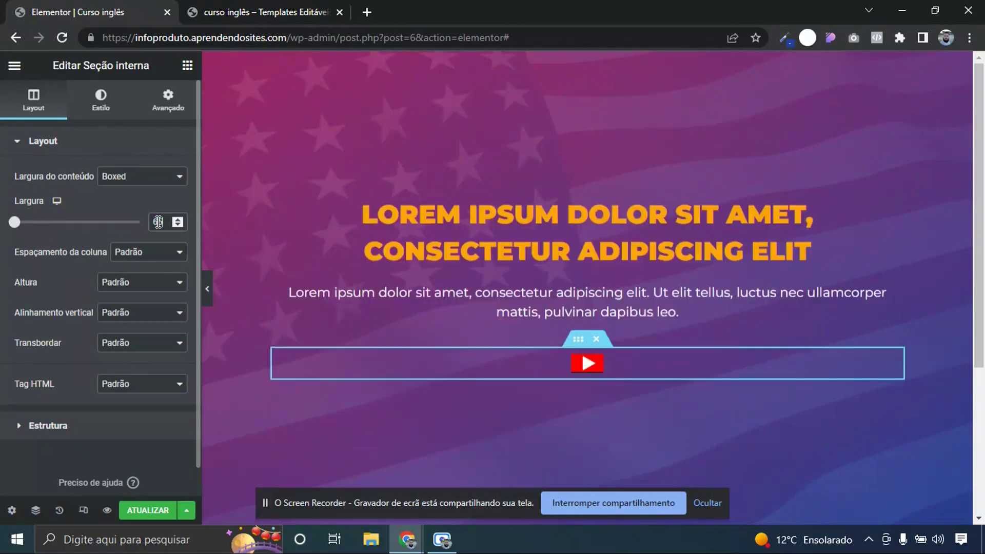
{"action": "left_click", "coordinate": [205, 290]}
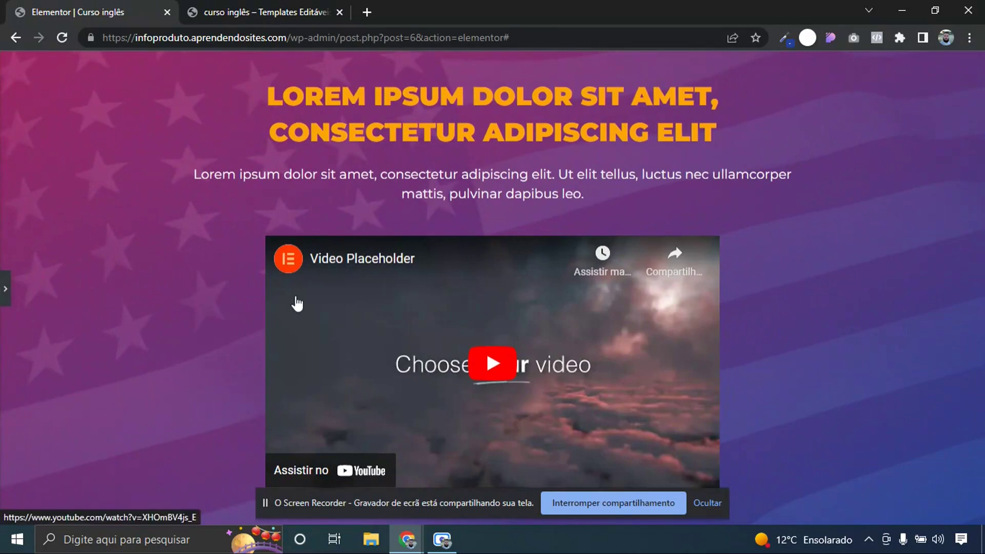
{"action": "left_click", "coordinate": [4, 296]}
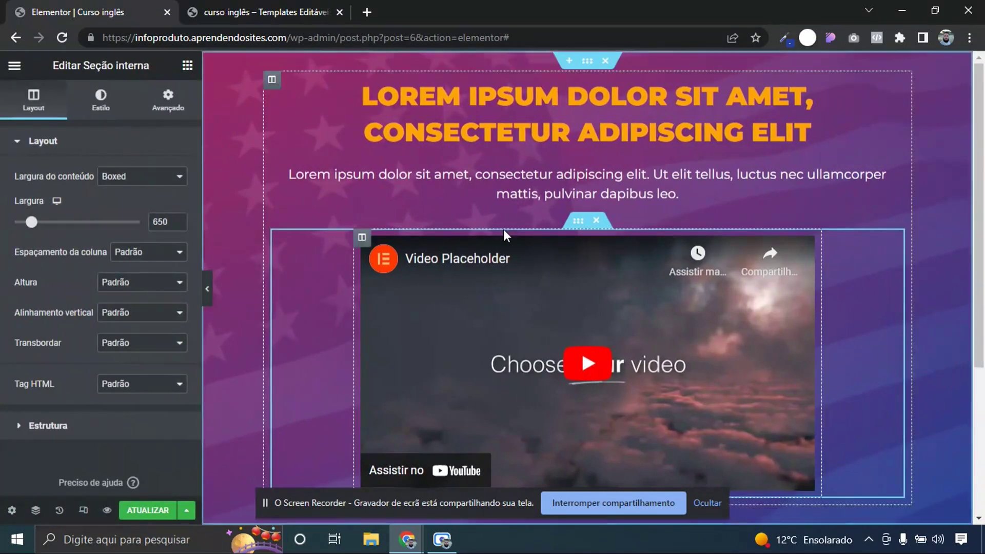
Check the video block on the template page, and review the link settings of the video widget being built
{"action": "left_click", "coordinate": [261, 11]}
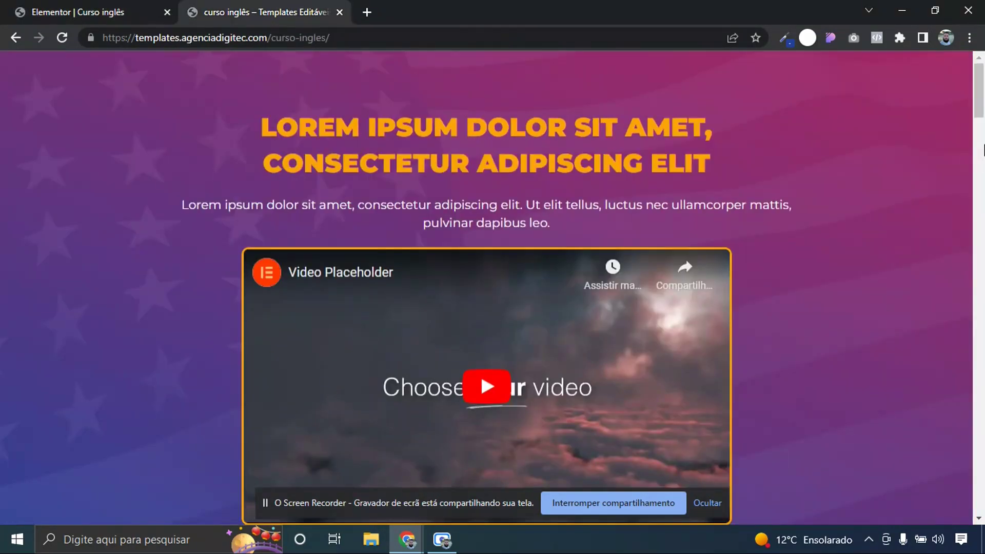
{"action": "scroll", "coordinate": [462, 308], "scroll_direction": "down", "scroll_amount": 2}
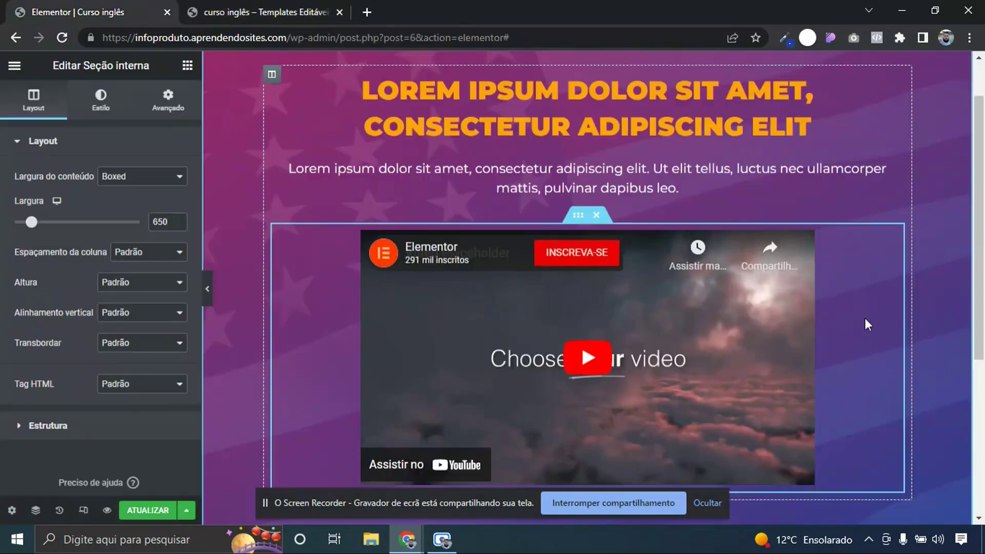
{"action": "left_click", "coordinate": [103, 12]}
{"action": "left_click", "coordinate": [806, 238]}
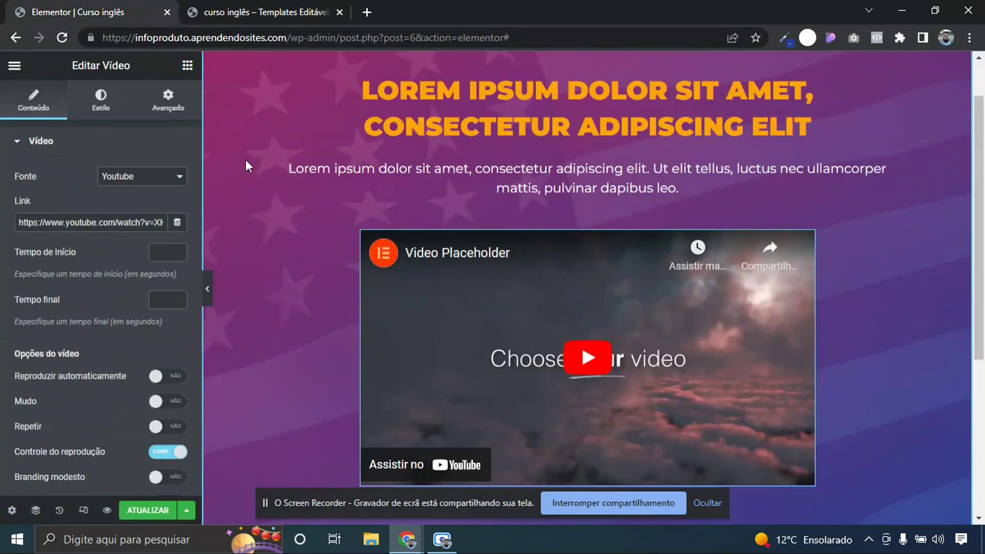
{"action": "triple_click", "coordinate": [56, 228]}
{"action": "left_click_drag", "start_coordinate": [103, 222], "coordinate": [132, 213]}
{"action": "left_click", "coordinate": [77, 148]}
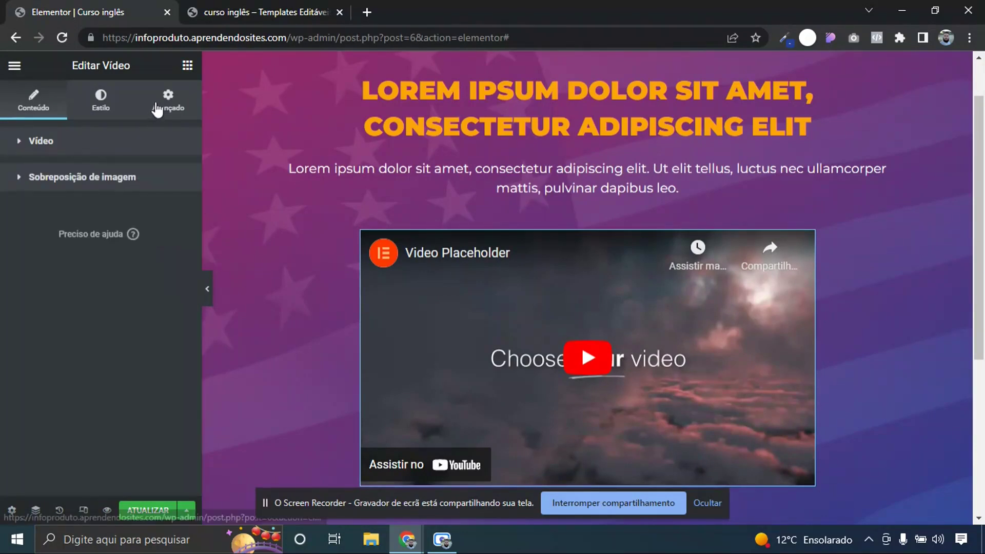
Give the video widget a solid (Sólido) border in the global orange colour
{"action": "left_click", "coordinate": [156, 109]}
{"action": "left_click", "coordinate": [78, 145]}
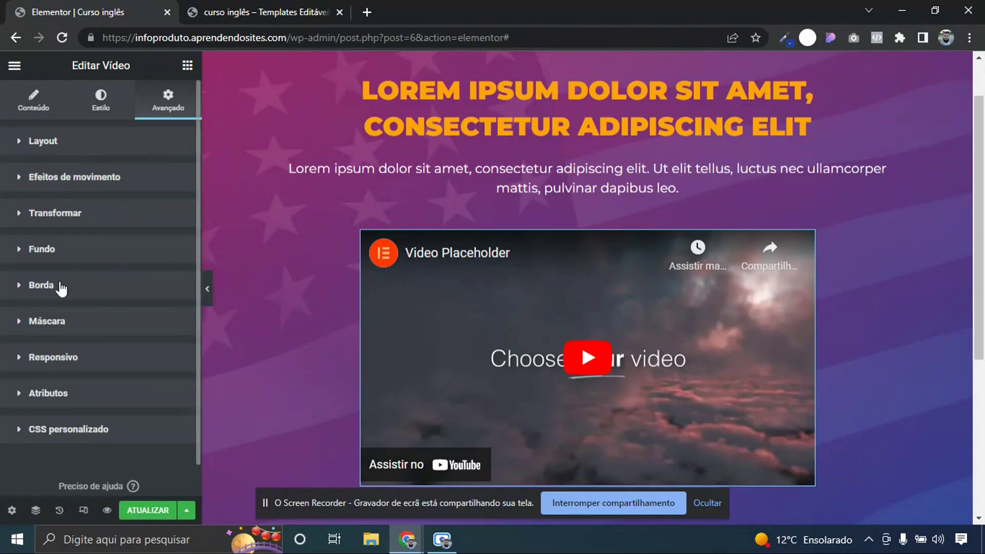
{"action": "left_click", "coordinate": [60, 285]}
{"action": "left_click", "coordinate": [121, 349]}
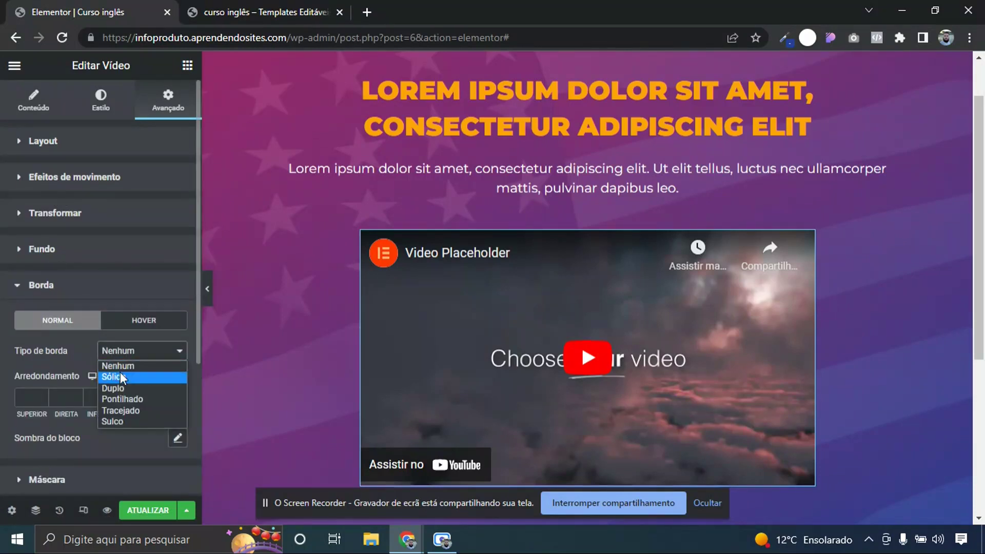
{"action": "left_click", "coordinate": [122, 378]}
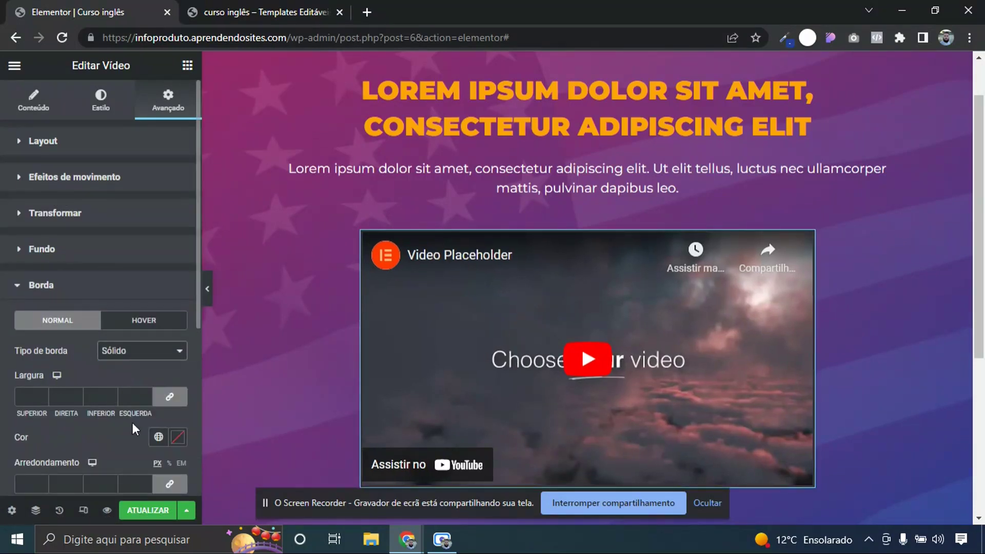
{"action": "left_click", "coordinate": [159, 436]}
{"action": "left_click", "coordinate": [91, 354]}
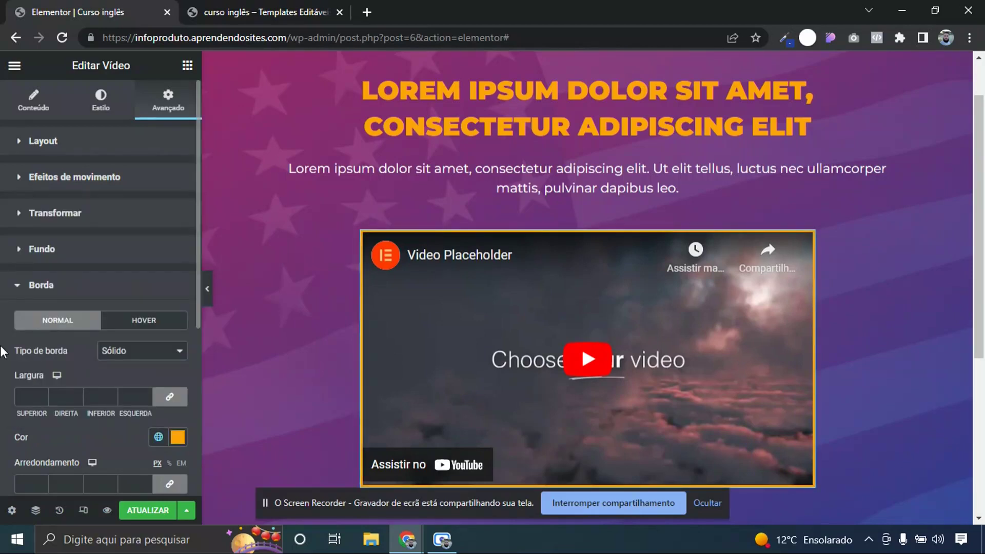
Set the video's border width to 3 and its corner rounding to 20 px on all sides
{"action": "scroll", "coordinate": [46, 329], "scroll_direction": "down", "scroll_amount": 2}
{"action": "left_click", "coordinate": [34, 304]}
{"action": "left_click", "coordinate": [46, 307]}
{"action": "left_click", "coordinate": [46, 310]}
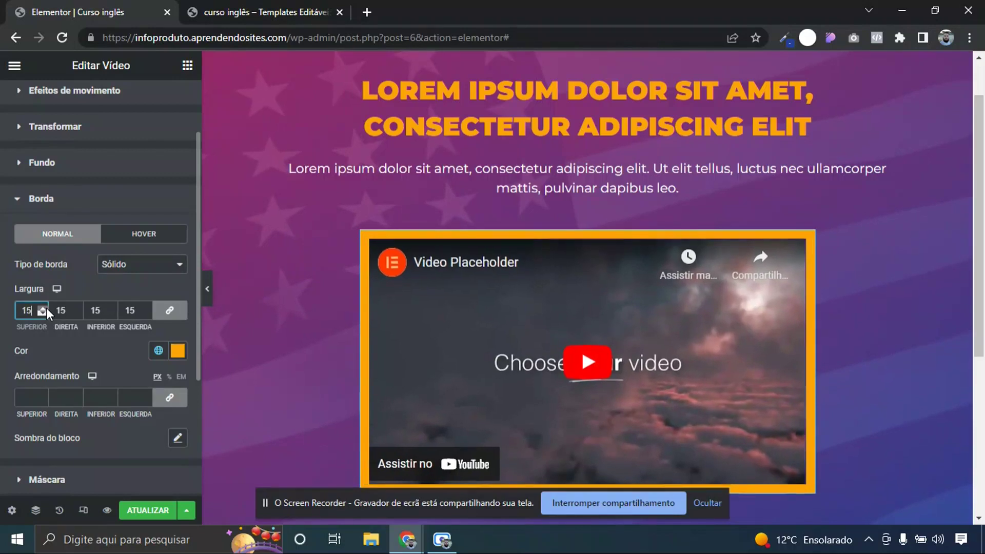
{"action": "left_click", "coordinate": [44, 313]}
{"action": "left_click", "coordinate": [44, 314]}
{"action": "left_click", "coordinate": [44, 314]}
{"action": "left_click", "coordinate": [45, 313]}
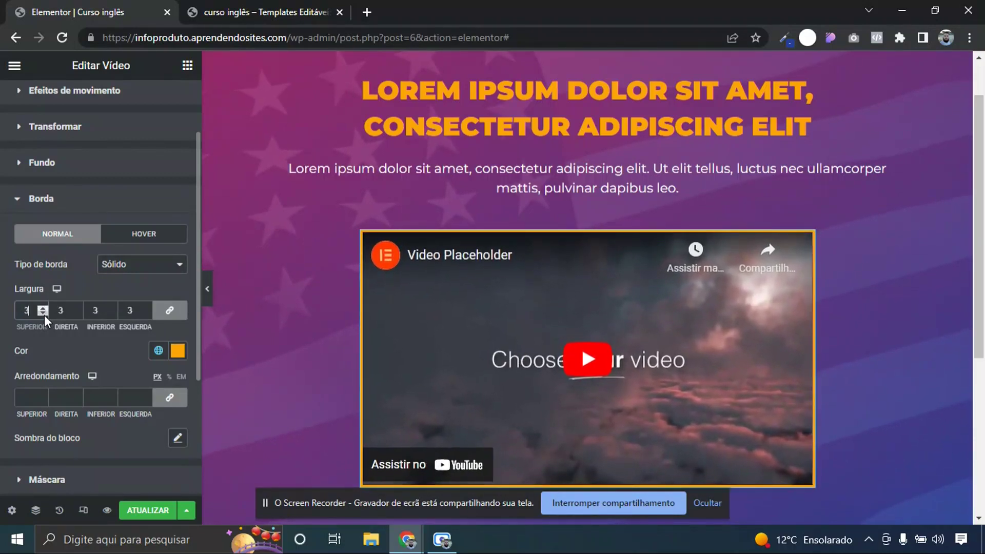
{"action": "left_click", "coordinate": [42, 396]}
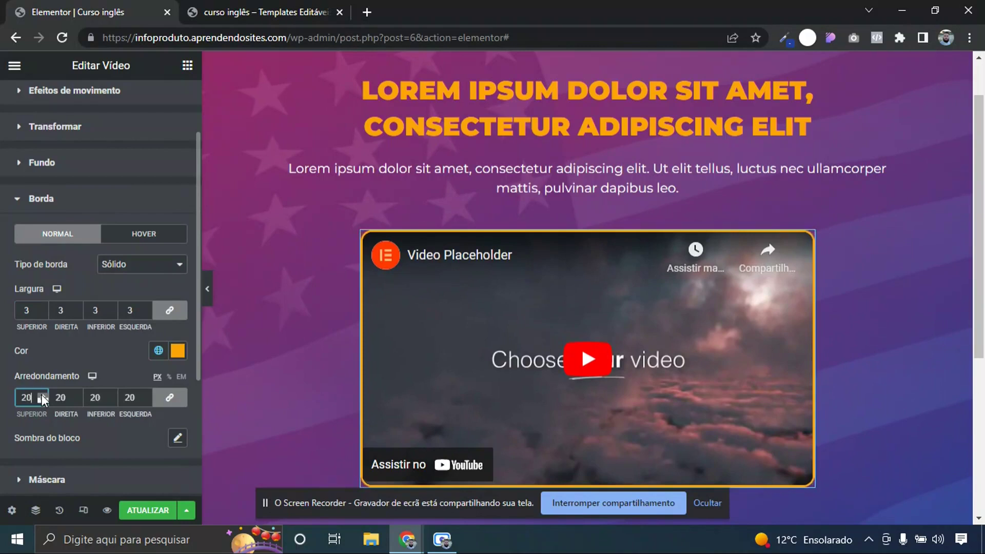
{"action": "left_click", "coordinate": [43, 400]}
Unlink the margins of the video's inner section, set its top margin to -25 px, and preview the page at full width
{"action": "scroll", "coordinate": [469, 273], "scroll_direction": "up", "scroll_amount": 1}
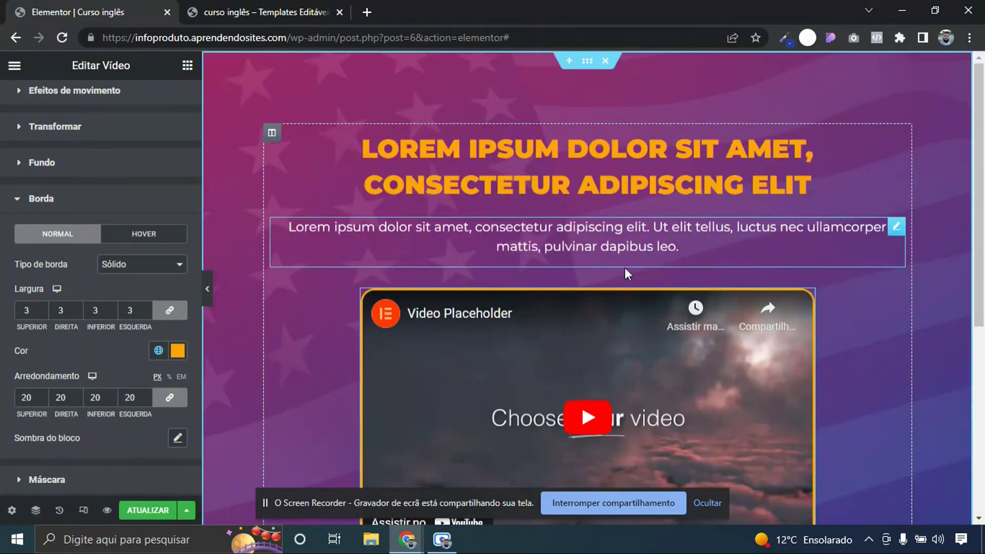
{"action": "left_click", "coordinate": [575, 275]}
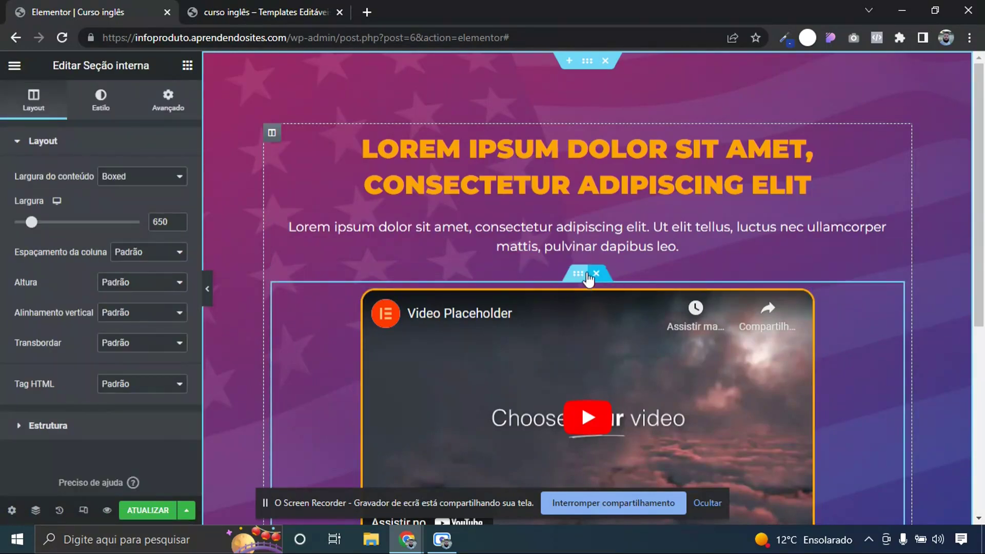
{"action": "left_click", "coordinate": [167, 100]}
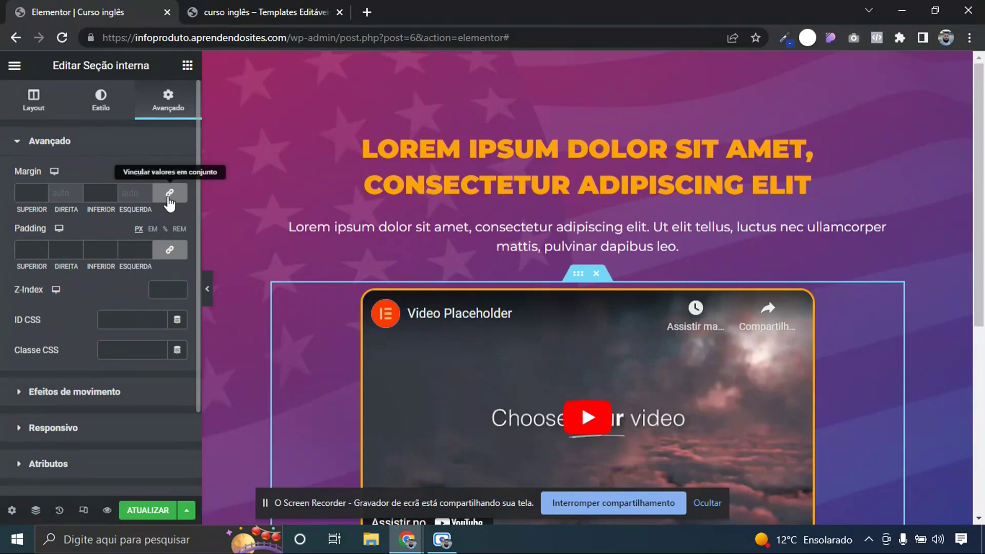
{"action": "left_click", "coordinate": [169, 194]}
{"action": "left_click_drag", "start_coordinate": [42, 195], "coordinate": [43, 195]}
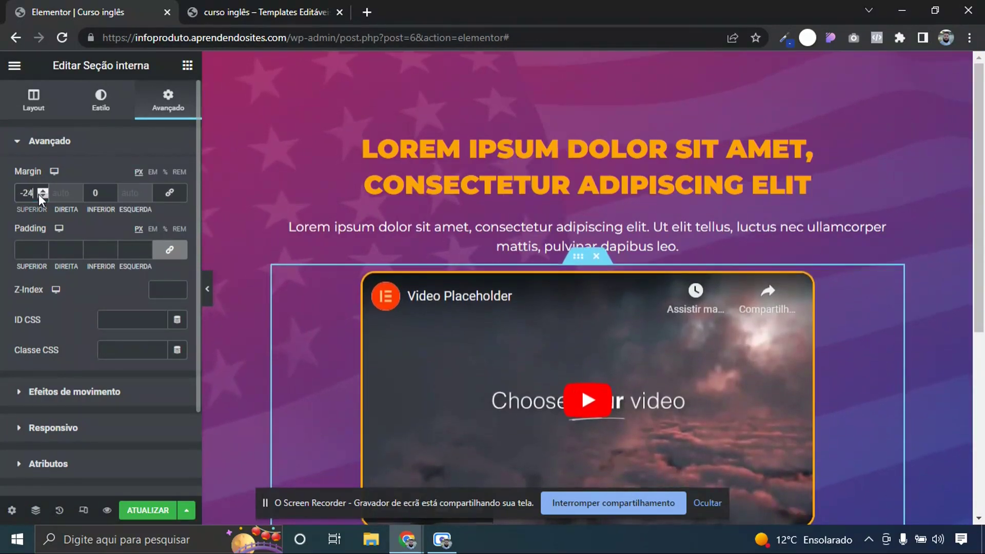
{"action": "left_click", "coordinate": [40, 195]}
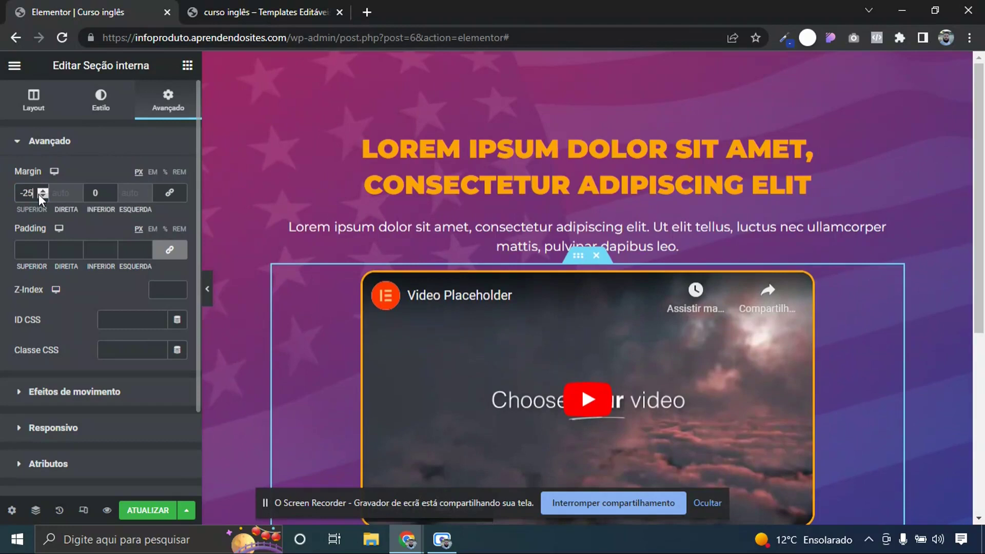
{"action": "left_click", "coordinate": [207, 277]}
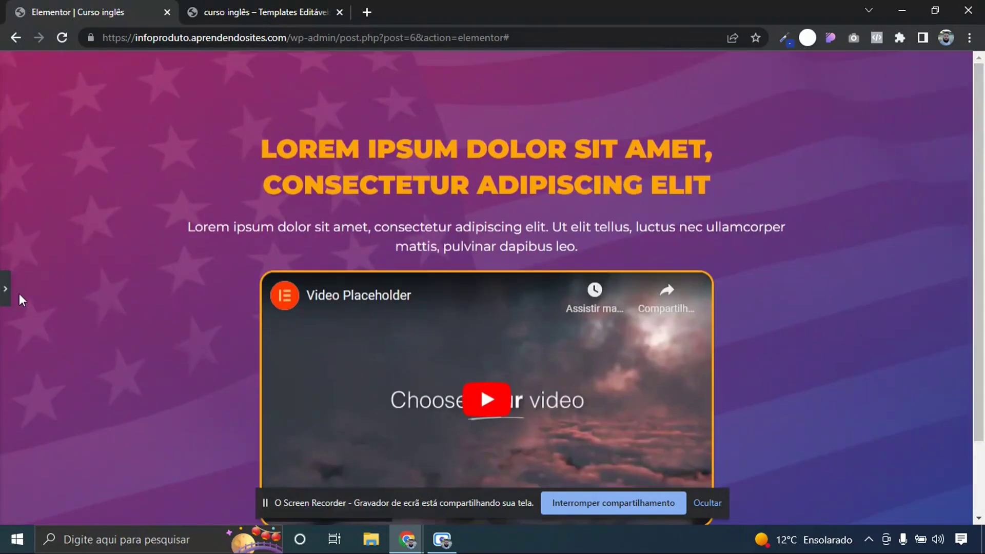
{"action": "left_click", "coordinate": [6, 288]}
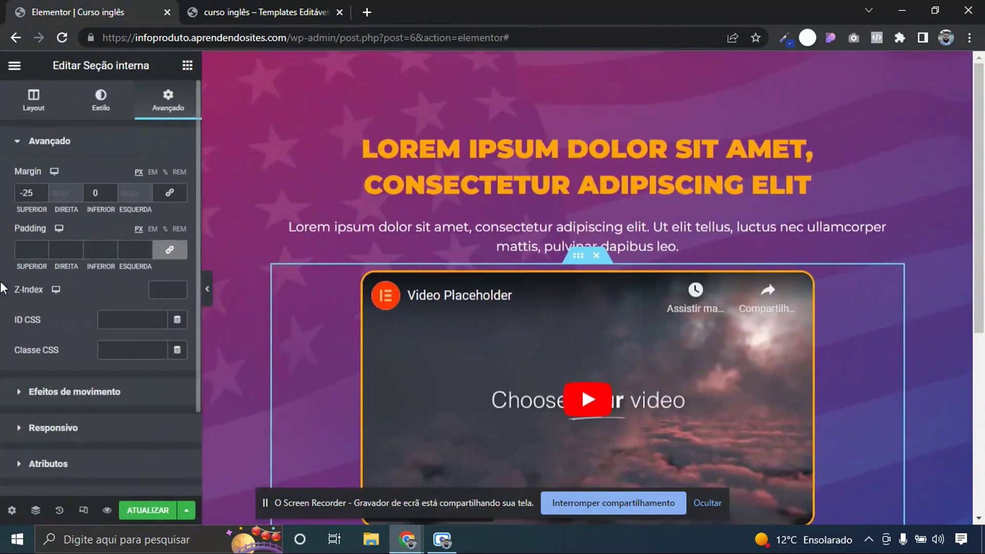
Add a Botão widget below the video and centre it
{"action": "scroll", "coordinate": [982, 277], "scroll_direction": "down", "scroll_amount": 3}
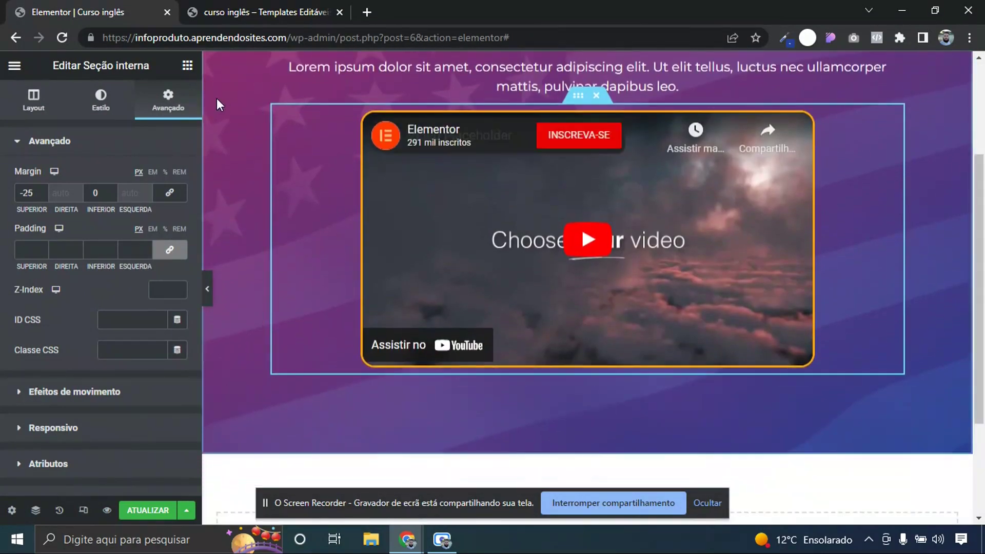
{"action": "left_click", "coordinate": [188, 66]}
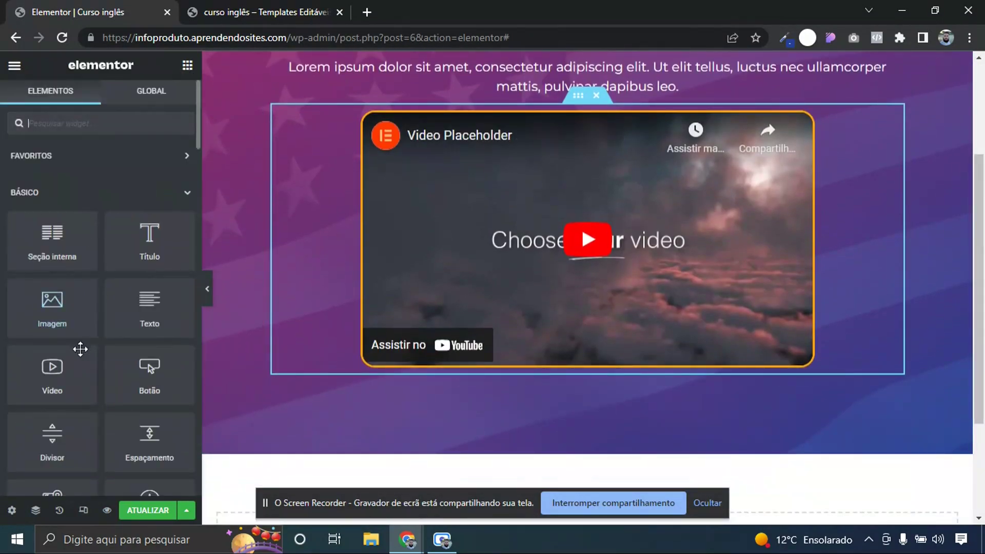
{"action": "left_click_drag", "start_coordinate": [122, 380], "coordinate": [429, 364]}
{"action": "left_click", "coordinate": [140, 285]}
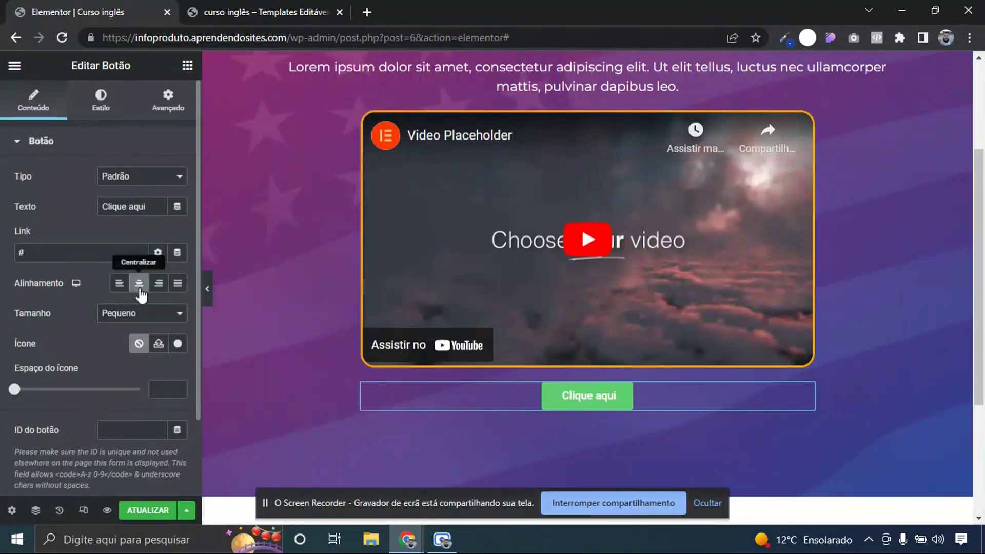
Change the button's text to "Quero me inscrever"
{"action": "triple_click", "coordinate": [132, 202]}
{"action": "key", "text": "BackSpace"}
{"action": "type", "text": "Q"}
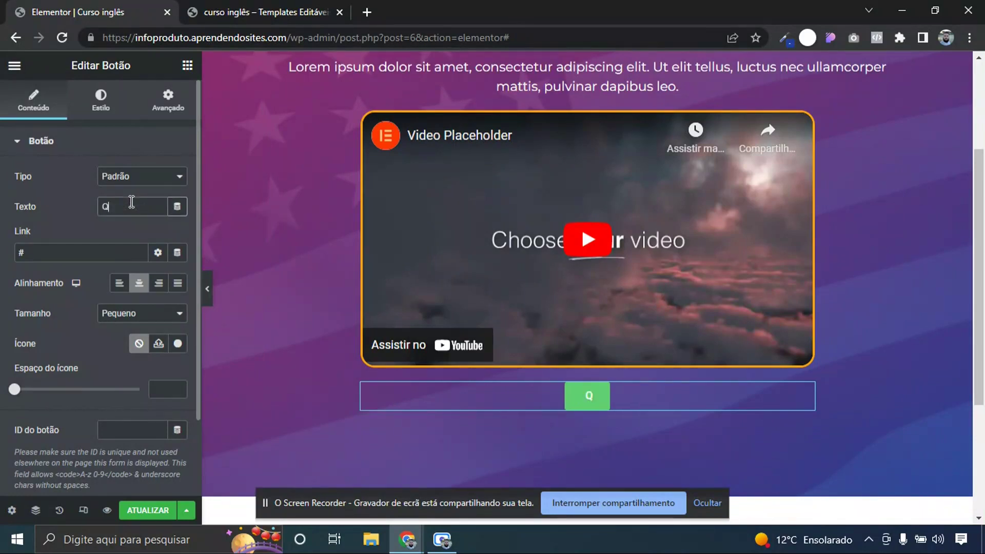
{"action": "type", "text": "uero me ins"}
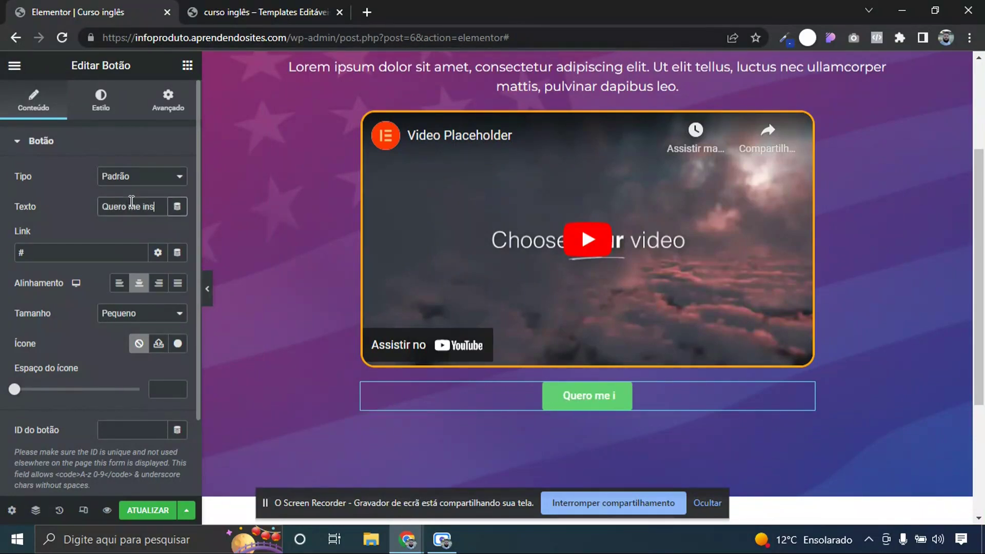
{"action": "type", "text": "crever"}
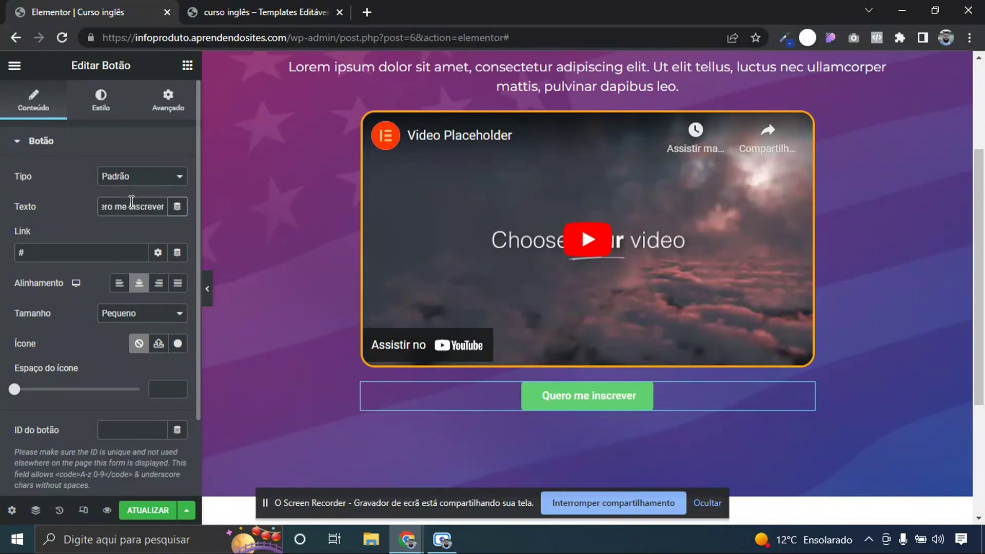
{"action": "left_click", "coordinate": [68, 251]}
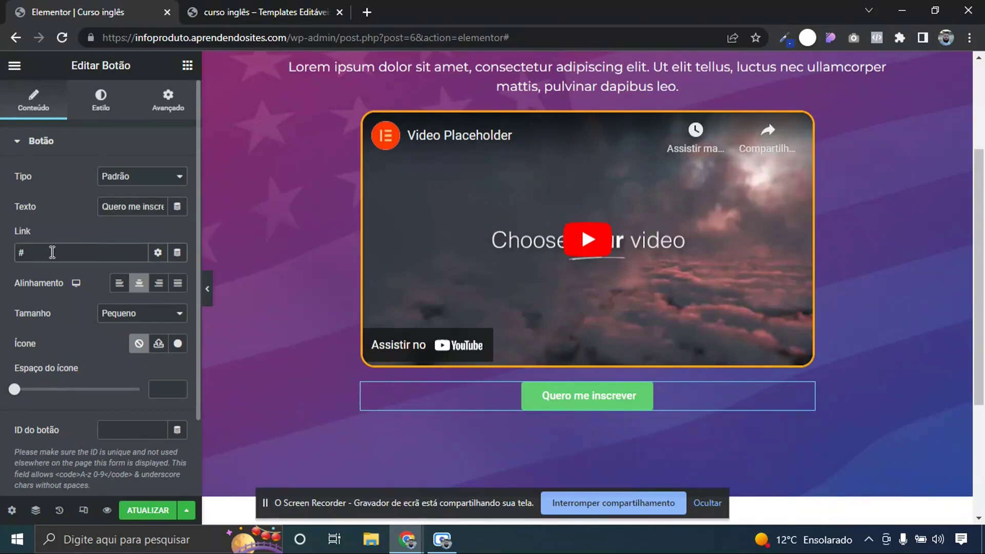
Apply the global Primário font to the button's typography
{"action": "left_click", "coordinate": [101, 103]}
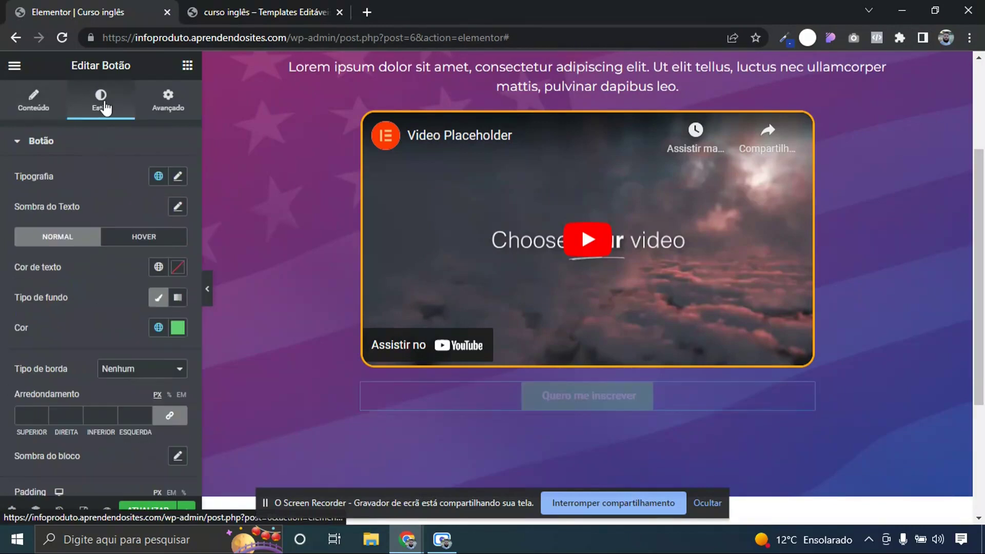
{"action": "left_click", "coordinate": [158, 176]}
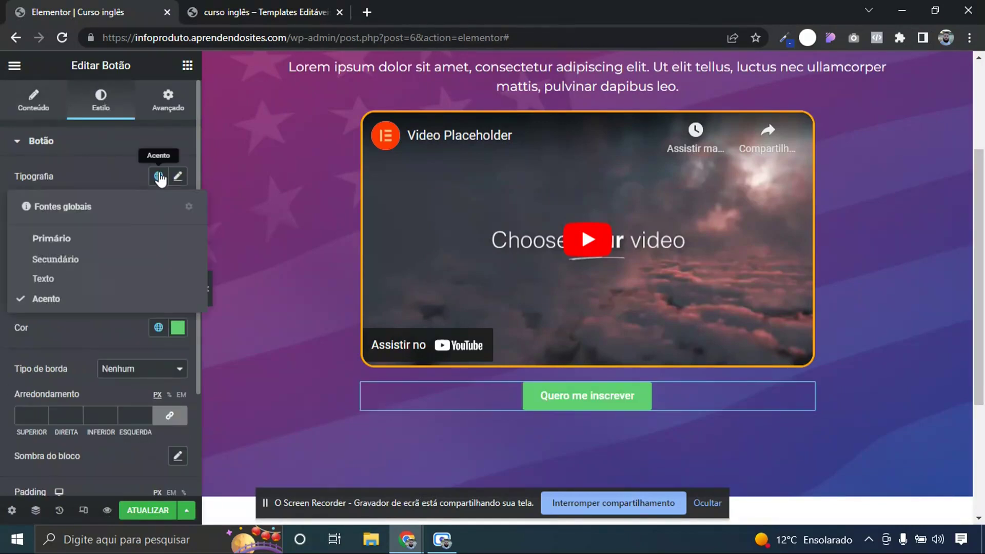
{"action": "left_click", "coordinate": [69, 240]}
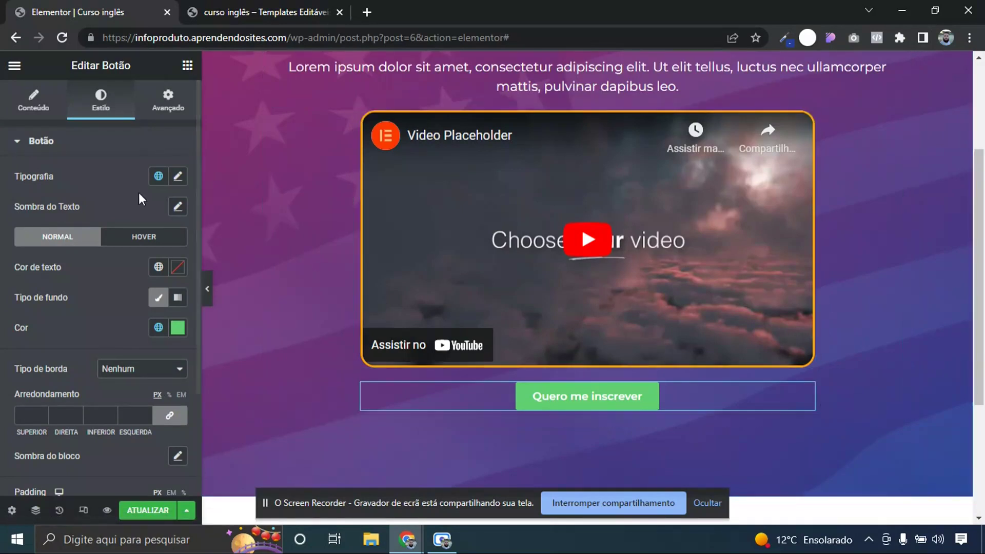
{"action": "left_click", "coordinate": [158, 266]}
{"action": "left_click", "coordinate": [133, 264]}
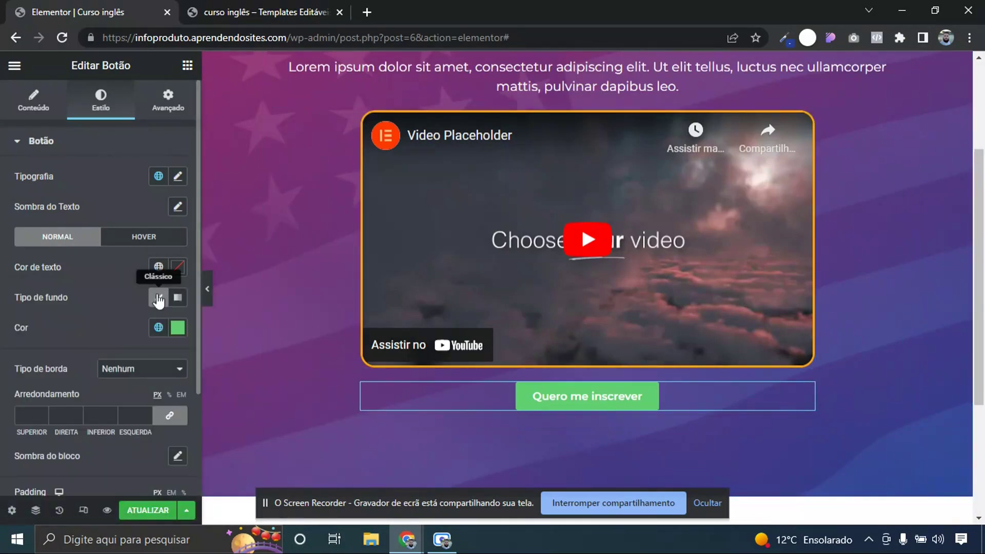
Check the style of the enrolment button below the video on the template page
{"action": "left_click", "coordinate": [251, 12]}
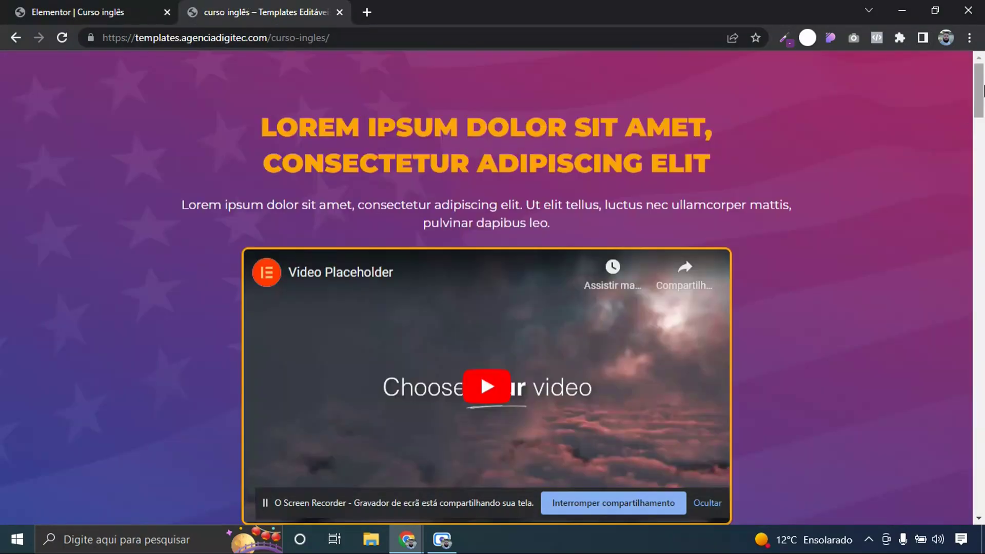
{"action": "scroll", "coordinate": [983, 90], "scroll_direction": "down", "scroll_amount": 8}
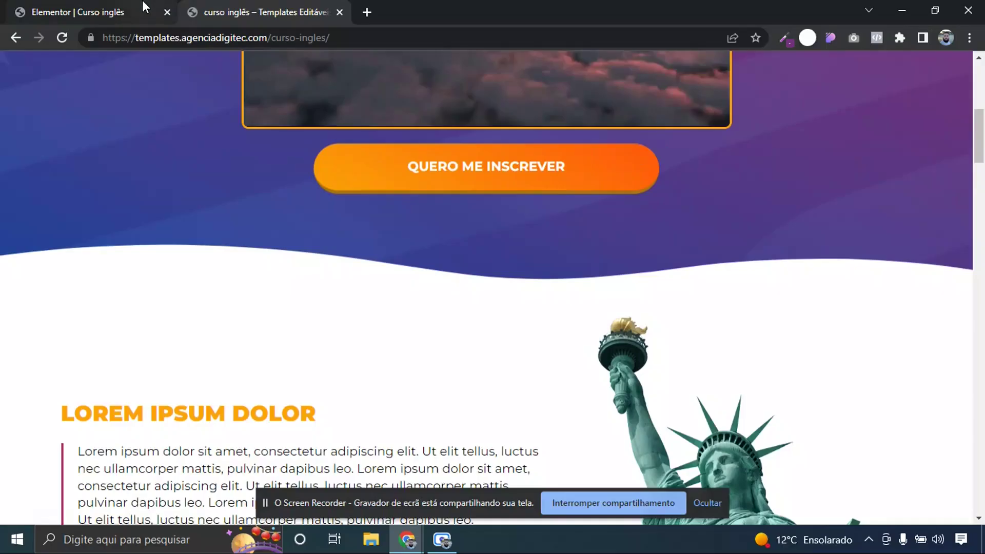
{"action": "left_click", "coordinate": [154, 6]}
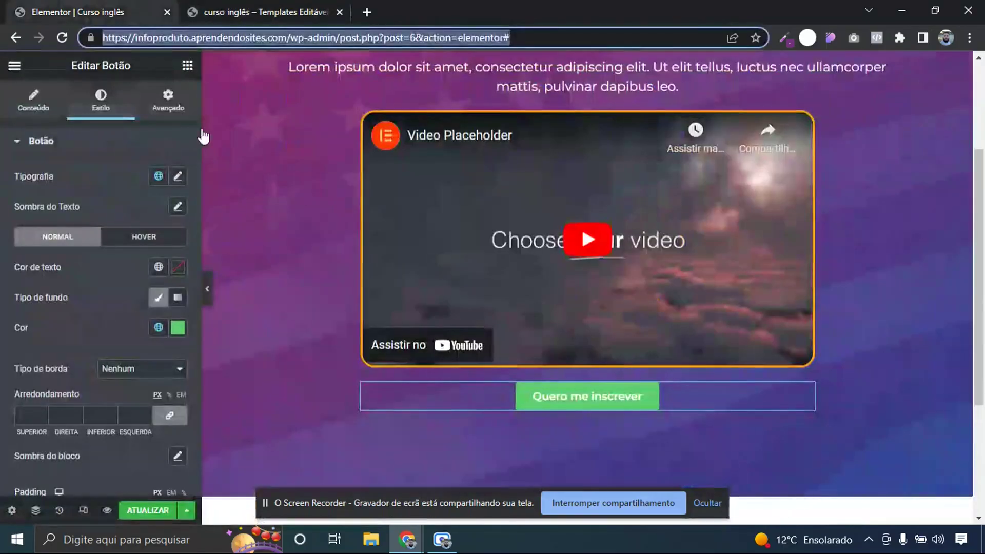
Switch the button's background to a gradient with the global orange Novo item #1 (#FCA307) as its first colour
{"action": "left_click", "coordinate": [177, 305]}
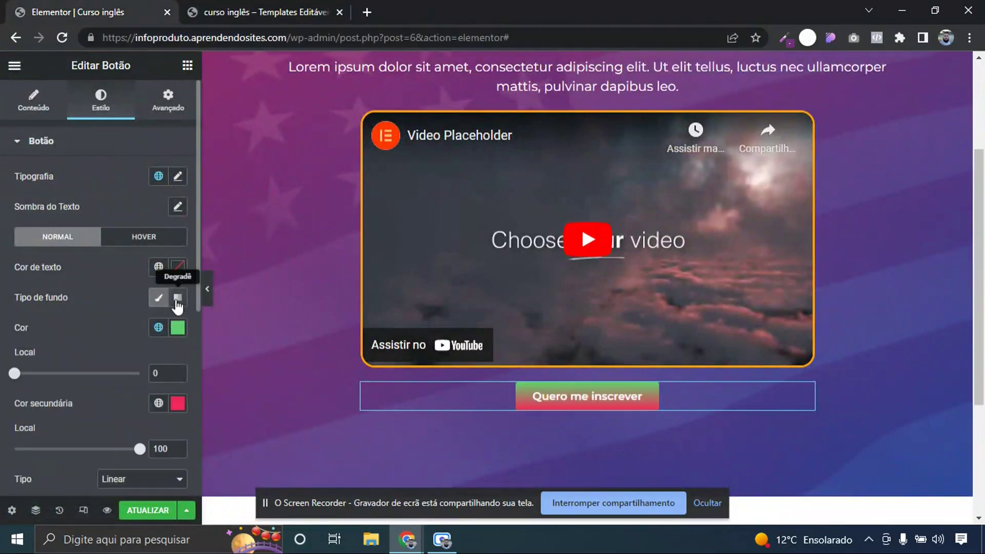
{"action": "left_click", "coordinate": [160, 328]}
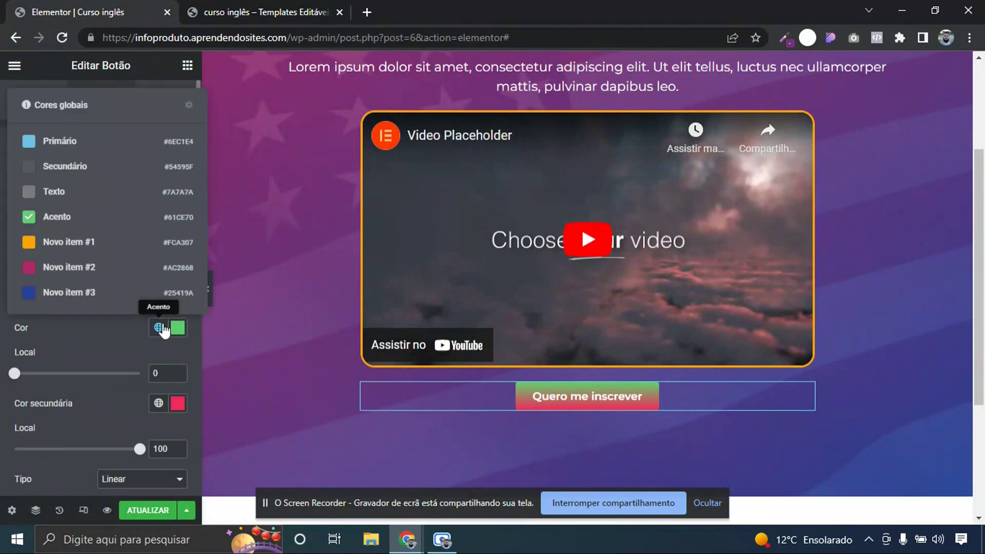
{"action": "left_click", "coordinate": [96, 249]}
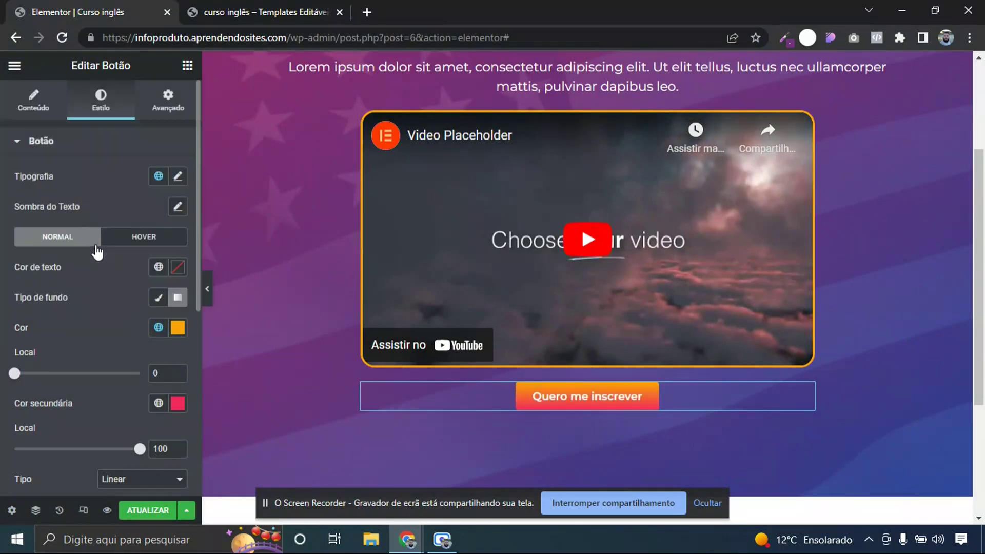
Set the button gradient's second colour to the global orange, adjusted to a darker, slightly redder shade
{"action": "left_click", "coordinate": [159, 403]}
{"action": "left_click", "coordinate": [55, 315]}
{"action": "left_click", "coordinate": [177, 403]}
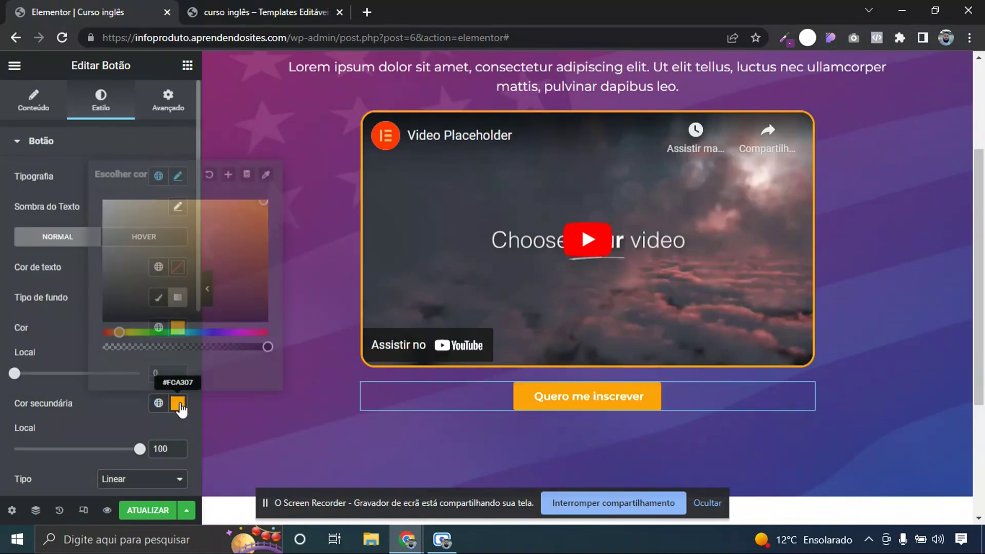
{"action": "left_click", "coordinate": [248, 225]}
{"action": "left_click", "coordinate": [256, 230]}
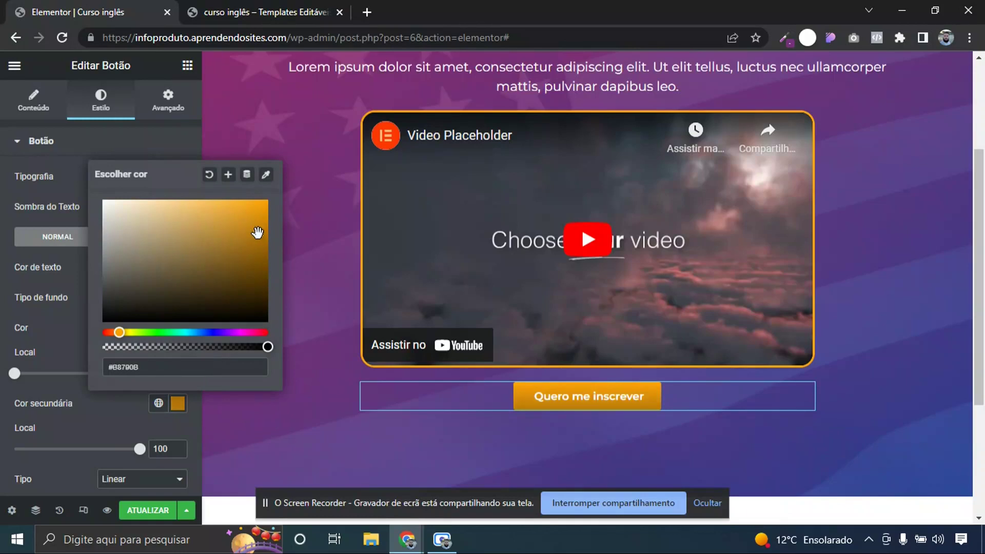
{"action": "left_click", "coordinate": [260, 224]}
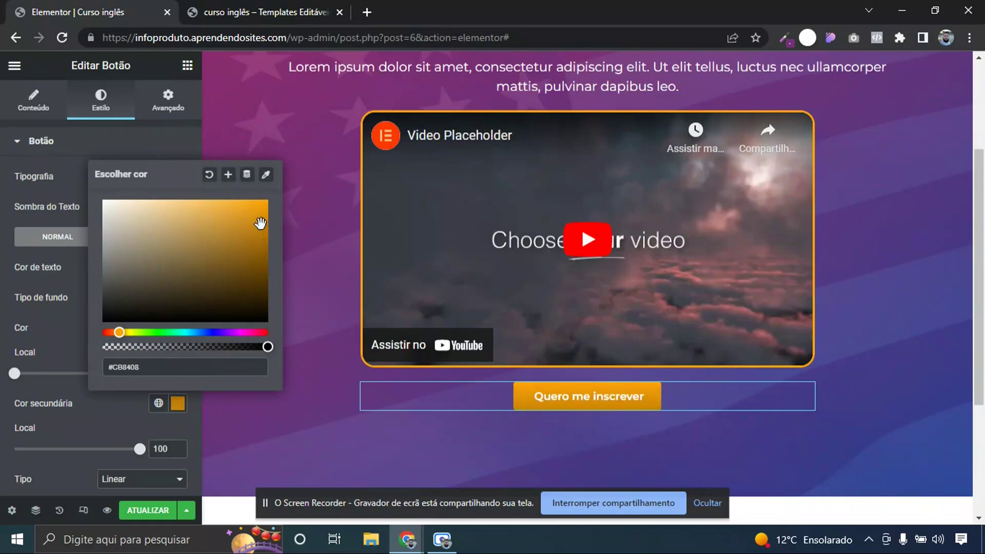
{"action": "left_click", "coordinate": [123, 331]}
{"action": "left_click", "coordinate": [115, 331]}
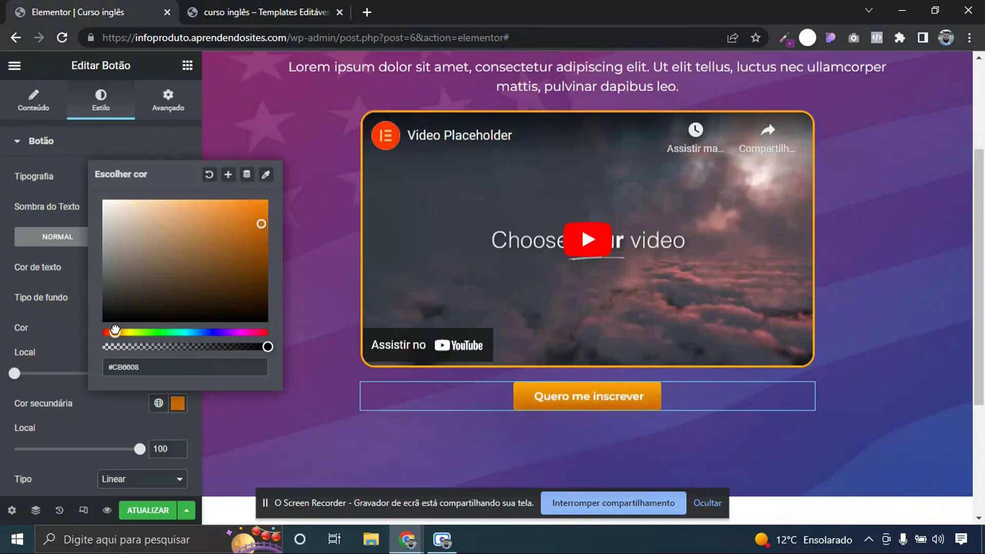
{"action": "left_click", "coordinate": [250, 214]}
{"action": "left_click", "coordinate": [3, 405]}
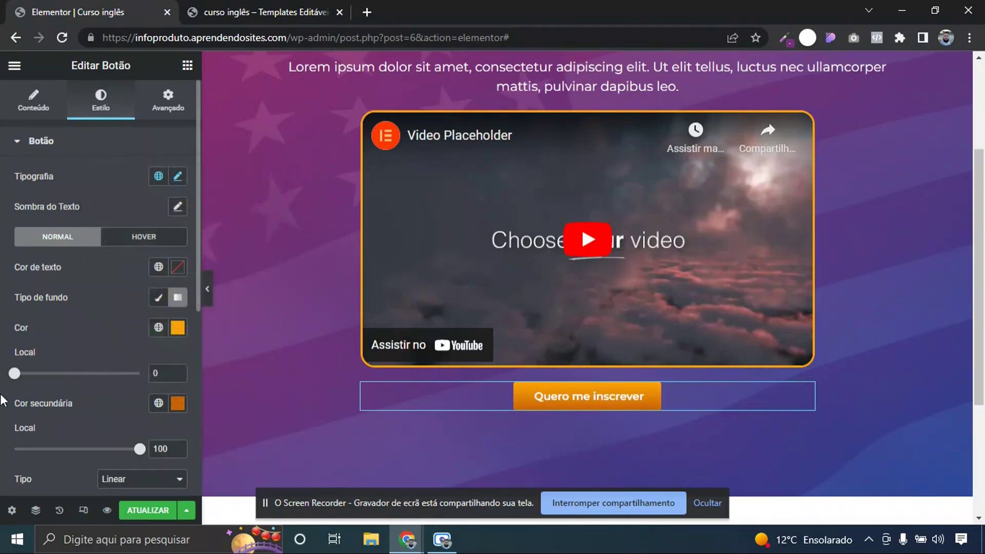
Set the button gradient's angle to 130 and round all its corners by 41 px
{"action": "scroll", "coordinate": [2, 406], "scroll_direction": "down", "scroll_amount": 2}
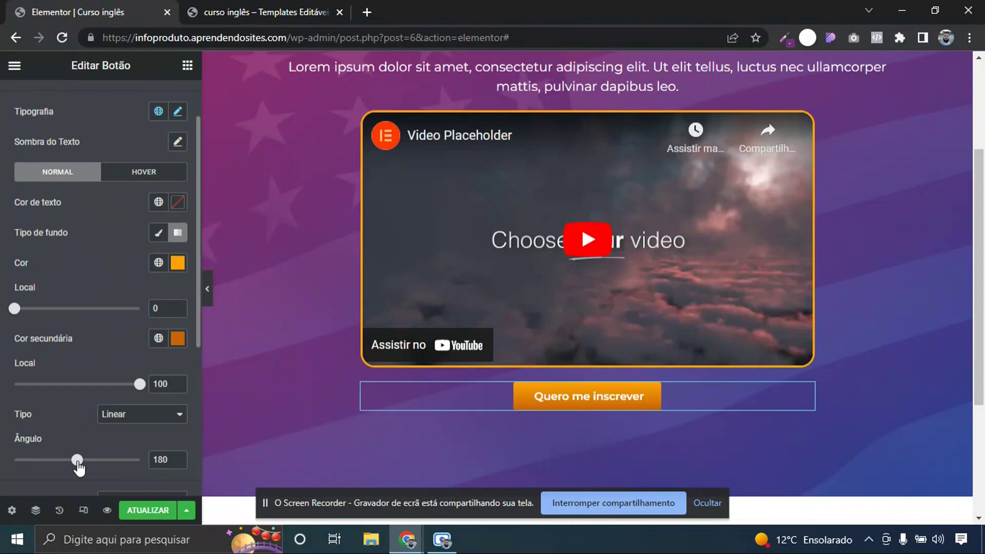
{"action": "mouse_move", "coordinate": [76, 466]}
{"action": "left_mouse_down"}
{"action": "mouse_move", "coordinate": [45, 466]}
{"action": "mouse_move", "coordinate": [113, 466]}
{"action": "mouse_move", "coordinate": [61, 466]}
{"action": "left_mouse_up"}
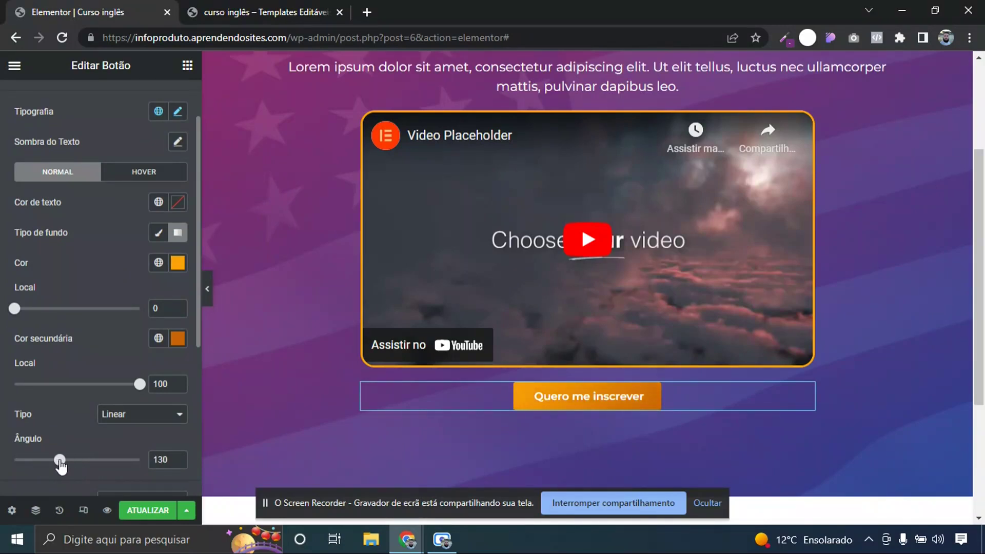
{"action": "scroll", "coordinate": [1, 323], "scroll_direction": "down", "scroll_amount": 2}
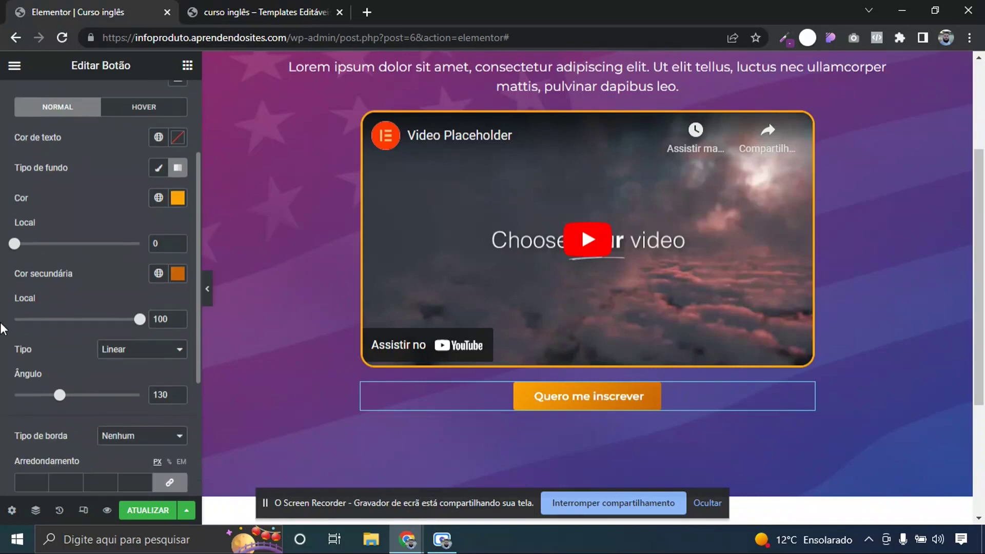
{"action": "scroll", "coordinate": [2, 328], "scroll_direction": "down", "scroll_amount": 1}
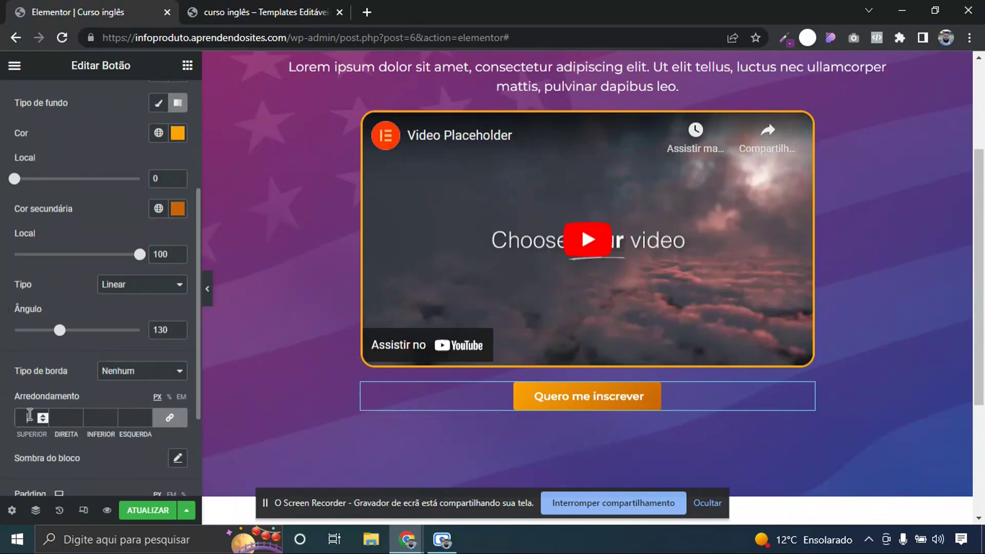
{"action": "left_click_drag", "start_coordinate": [43, 414], "coordinate": [43, 414]}
{"action": "scroll", "coordinate": [2, 406], "scroll_direction": "down", "scroll_amount": 2}
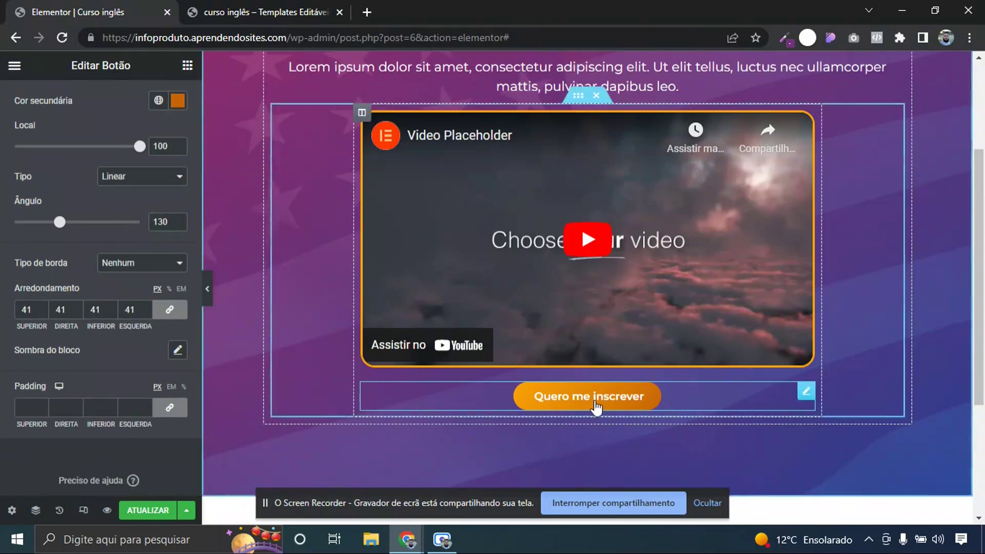
Give the button the Grow hover animation, using the template page's enrolment button as reference
{"action": "scroll", "coordinate": [1, 302], "scroll_direction": "up", "scroll_amount": 4}
{"action": "left_click", "coordinate": [262, 12]}
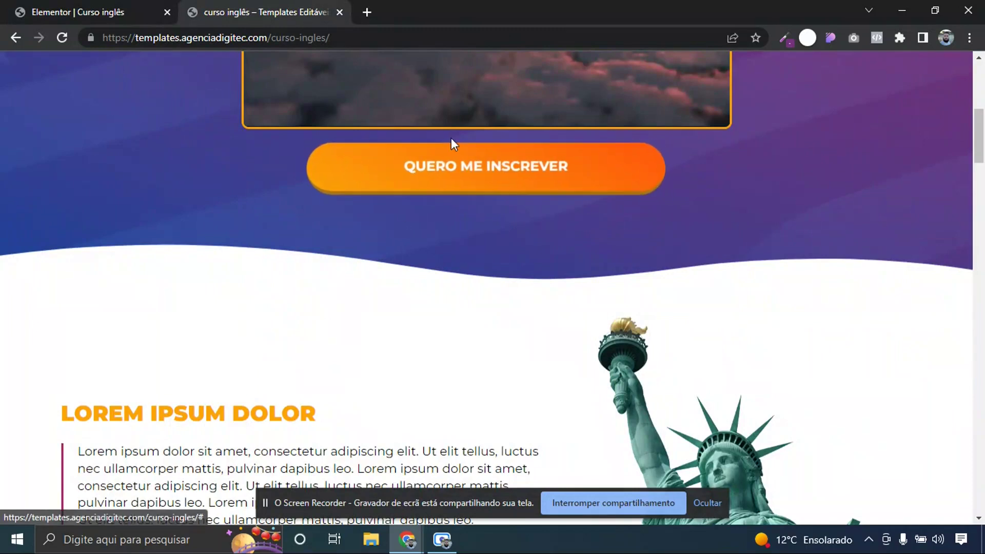
{"action": "left_click", "coordinate": [71, 9]}
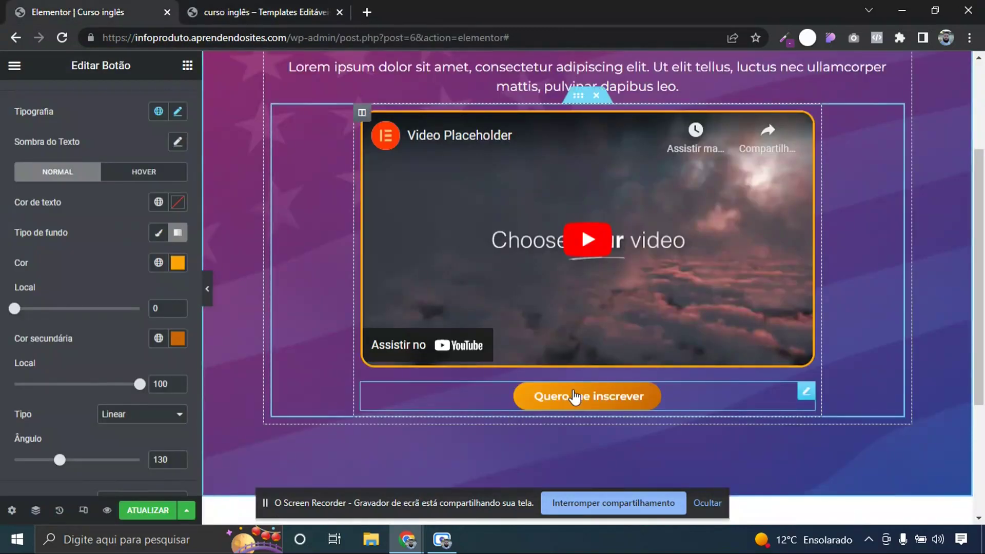
{"action": "left_click", "coordinate": [133, 173]}
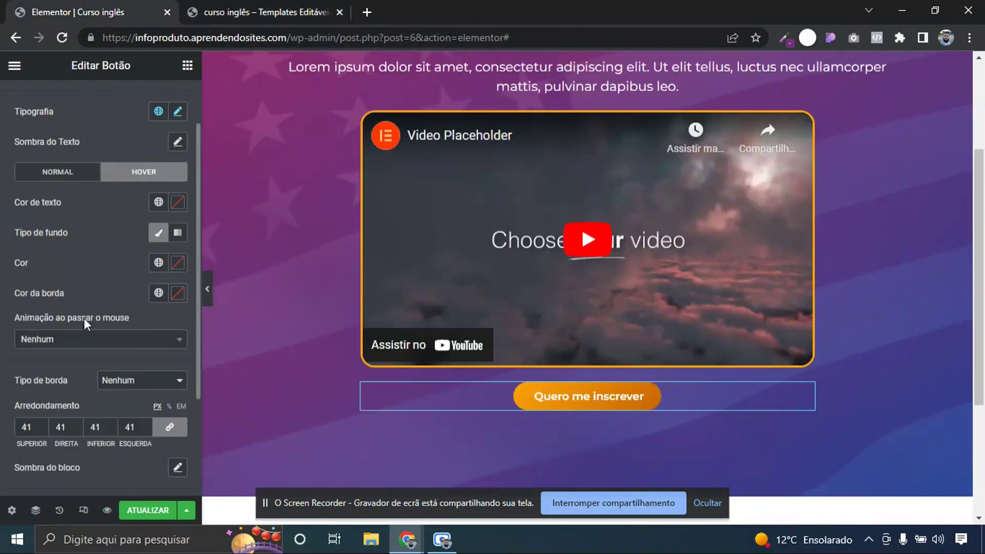
{"action": "left_click", "coordinate": [60, 340]}
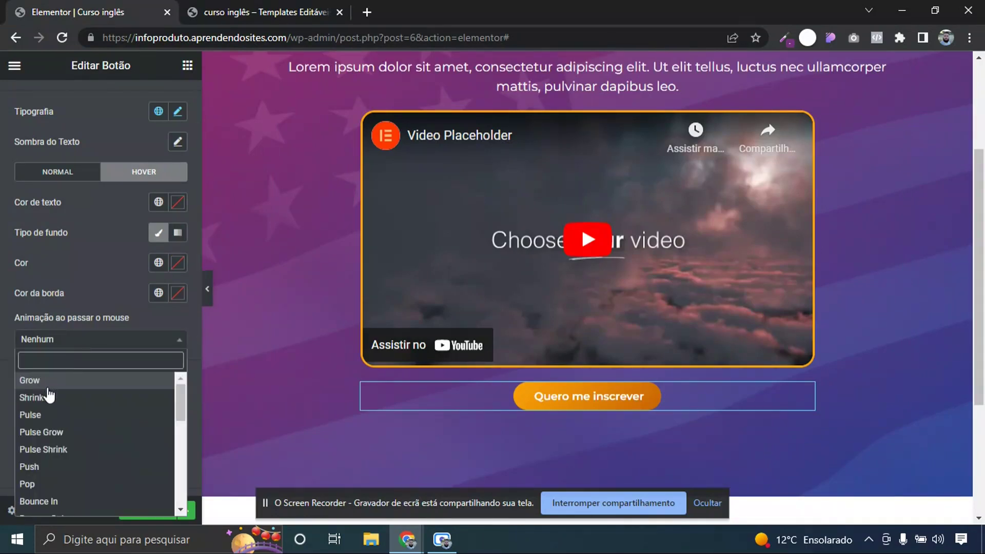
{"action": "left_click", "coordinate": [42, 382]}
{"action": "left_click", "coordinate": [60, 340]}
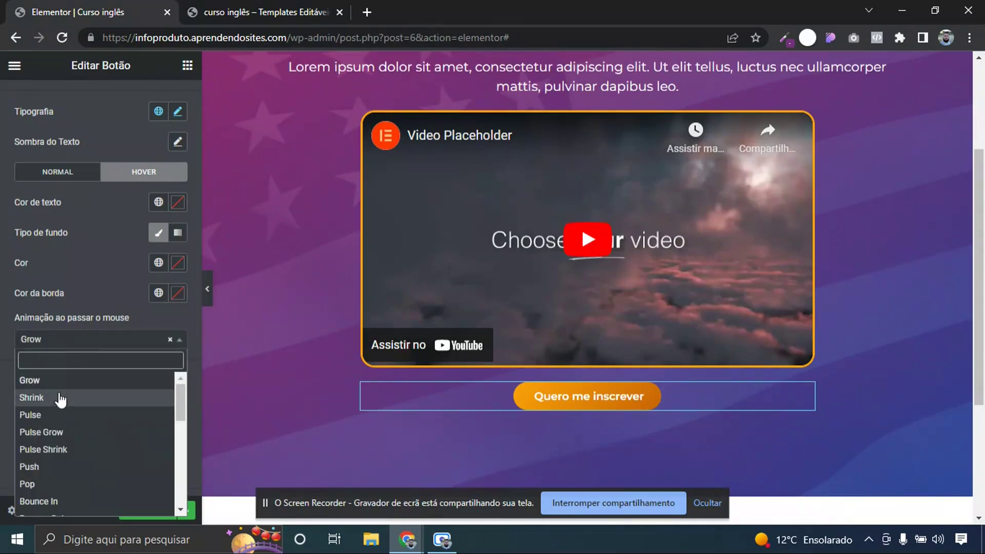
{"action": "left_click", "coordinate": [41, 381]}
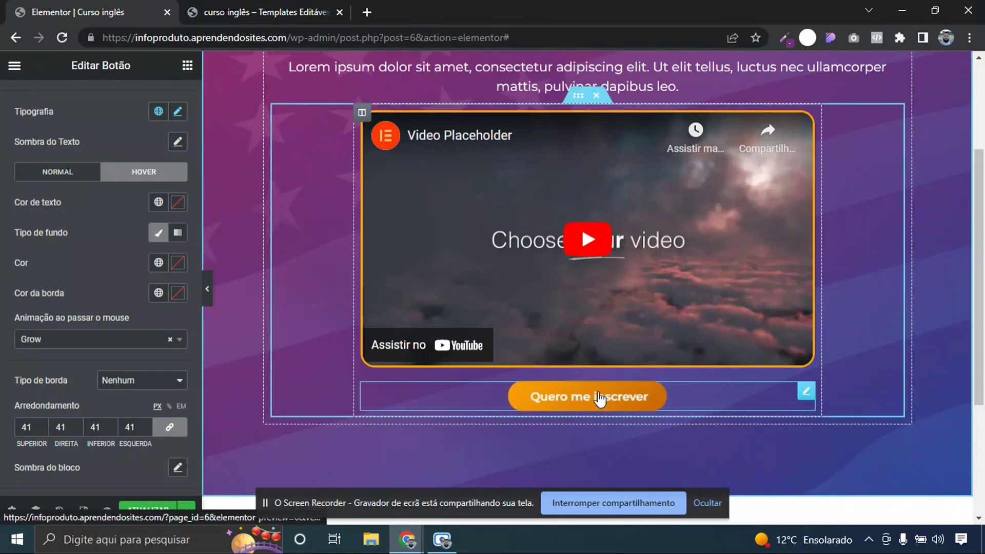
Set the button's size to Grande and compare it with the template's enrolment button
{"action": "scroll", "coordinate": [2, 255], "scroll_direction": "up", "scroll_amount": 3}
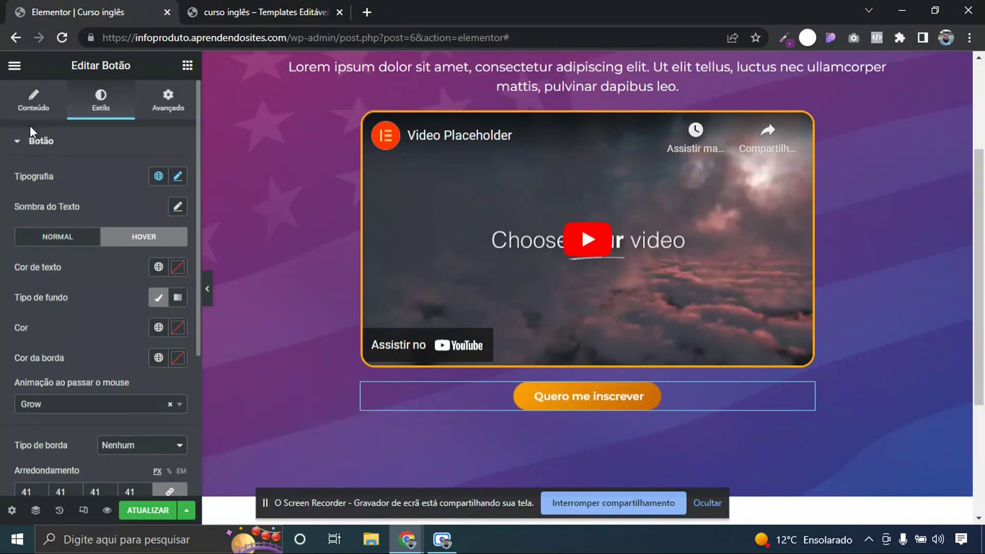
{"action": "left_click", "coordinate": [31, 109]}
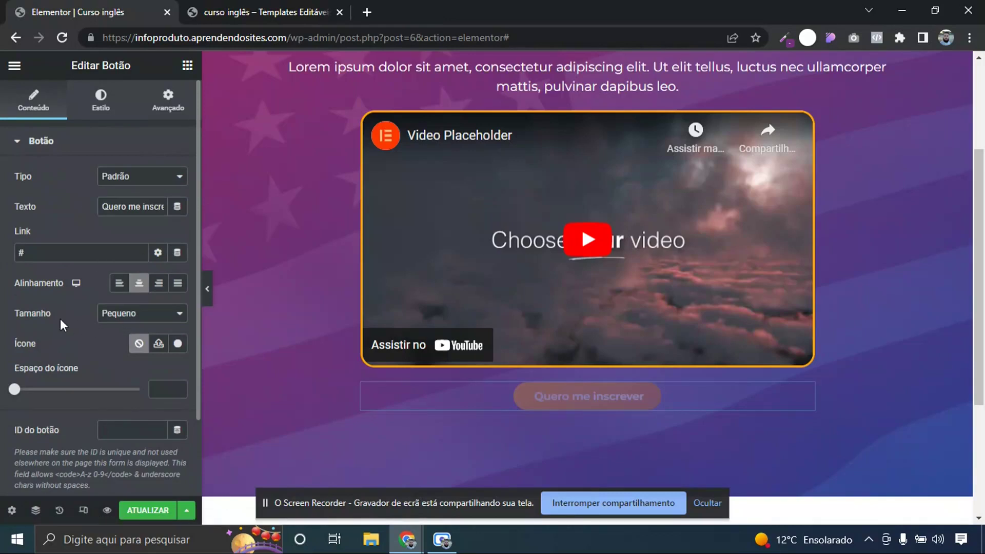
{"action": "left_click", "coordinate": [110, 314]}
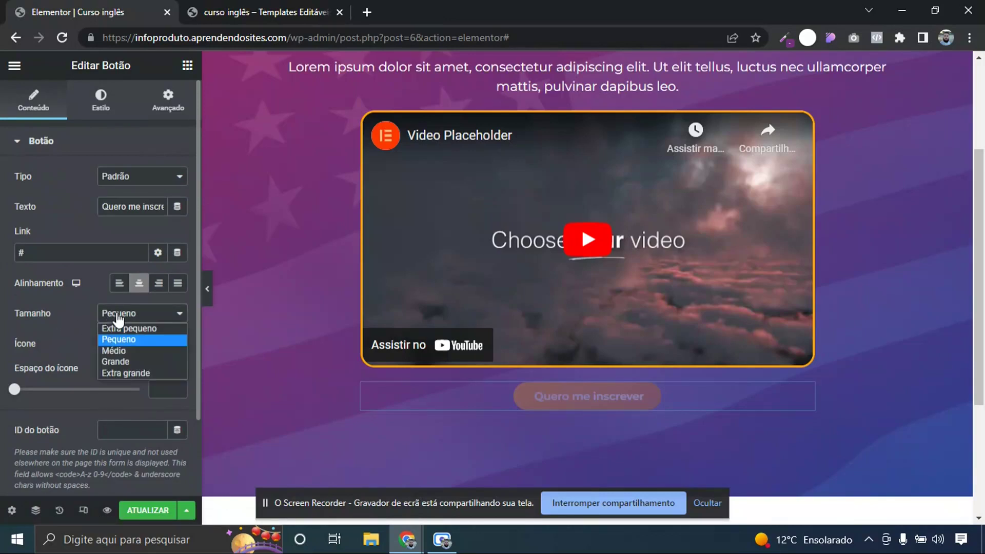
{"action": "left_click", "coordinate": [122, 362]}
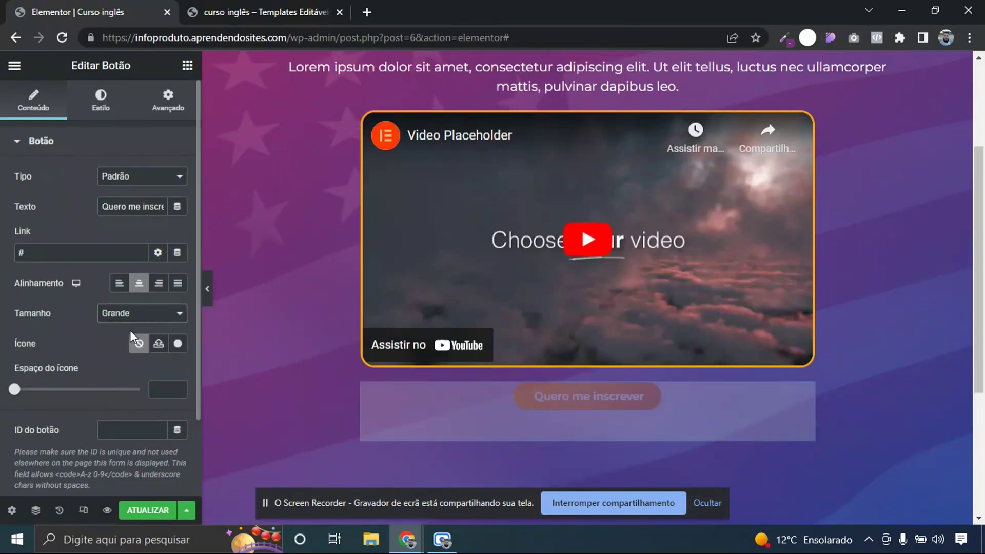
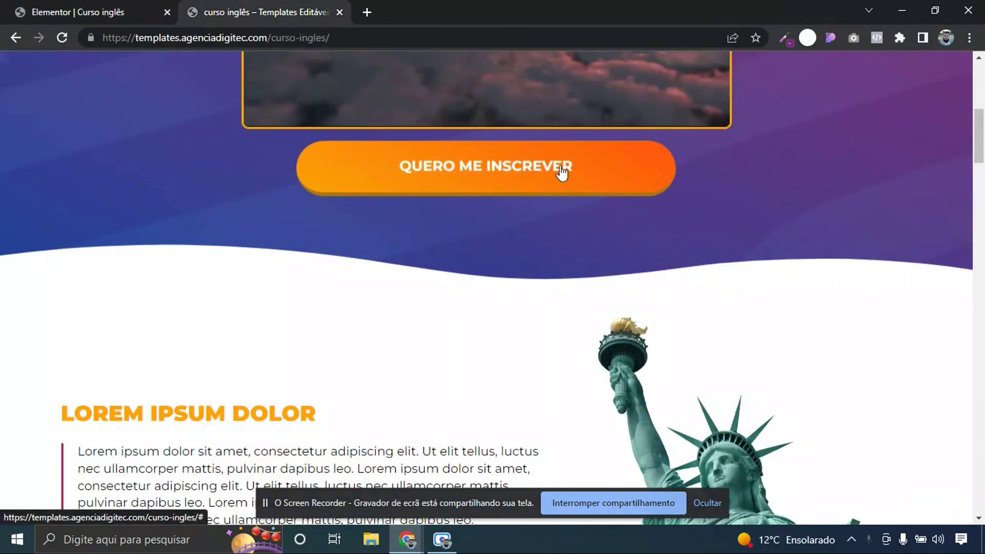
{"action": "left_click", "coordinate": [77, 10]}
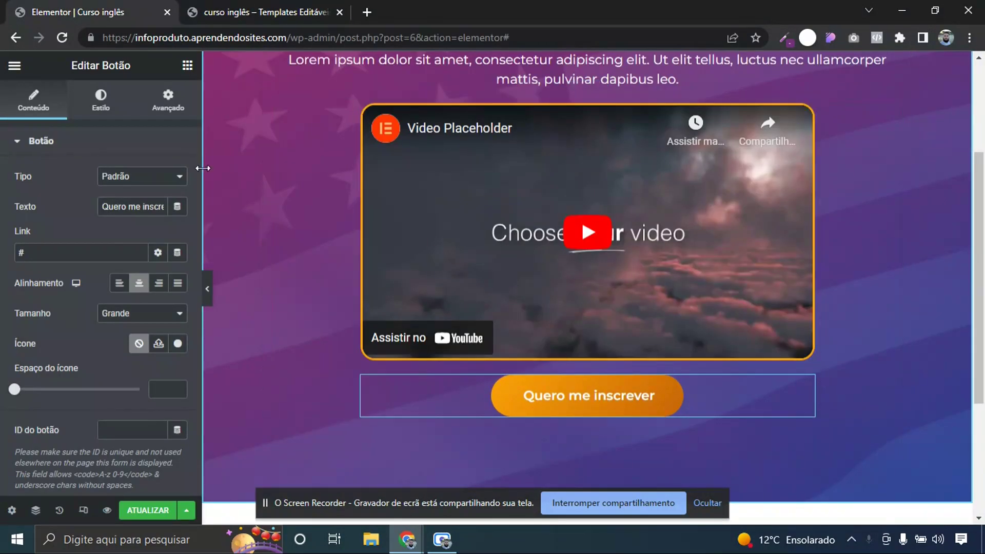
Unlink the button's padding values and set the right and left padding to 70 px
{"action": "left_click", "coordinate": [109, 109]}
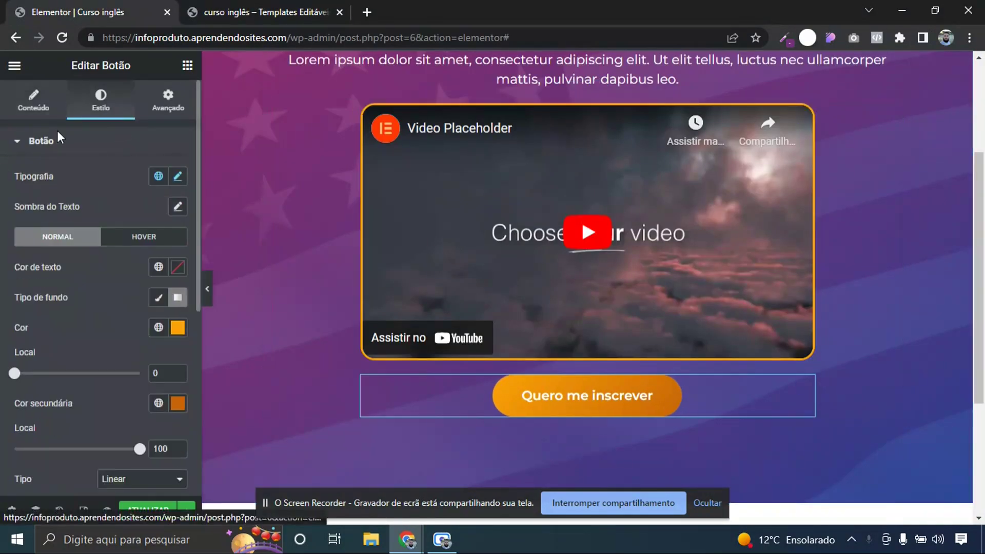
{"action": "scroll", "coordinate": [2, 190], "scroll_direction": "down", "scroll_amount": 5}
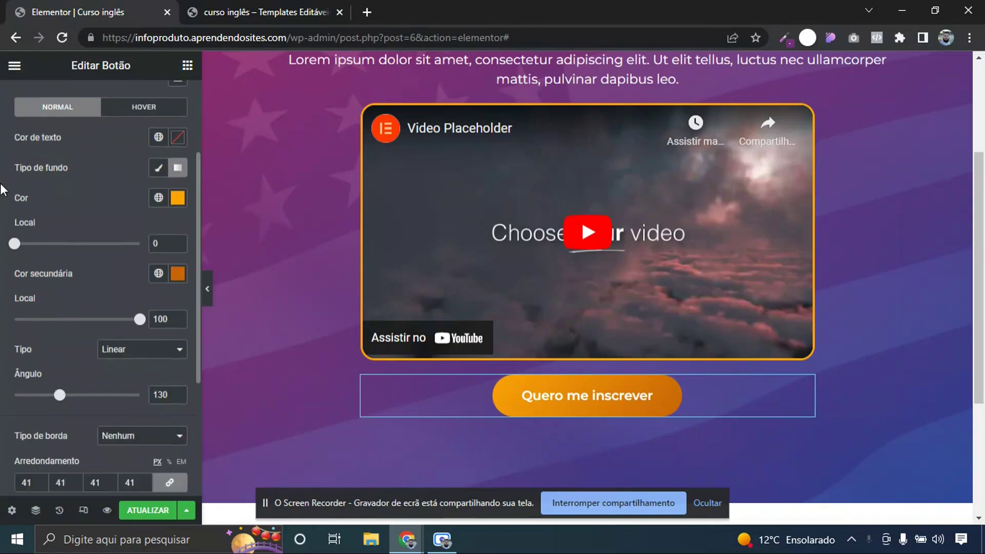
{"action": "scroll", "coordinate": [2, 190], "scroll_direction": "down", "scroll_amount": 1}
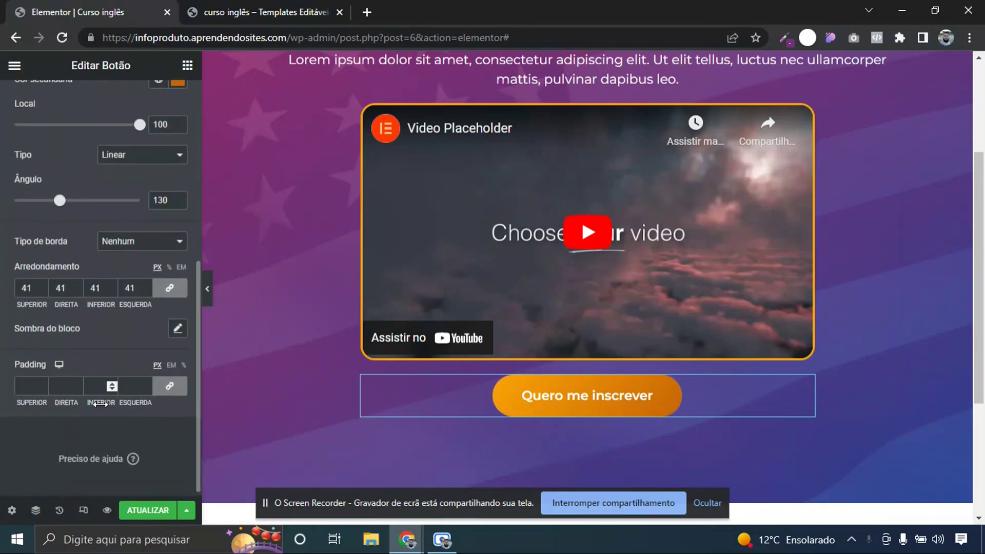
{"action": "left_click", "coordinate": [170, 389]}
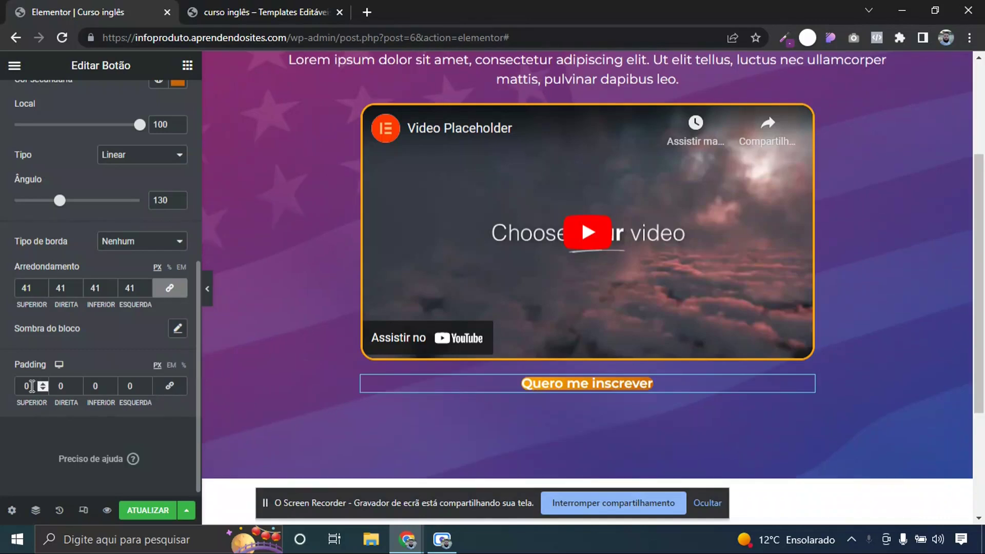
{"action": "double_click", "coordinate": [66, 391]}
{"action": "type", "text": "70"}
{"action": "key", "text": "Tab"}
{"action": "key", "text": "Tab"}
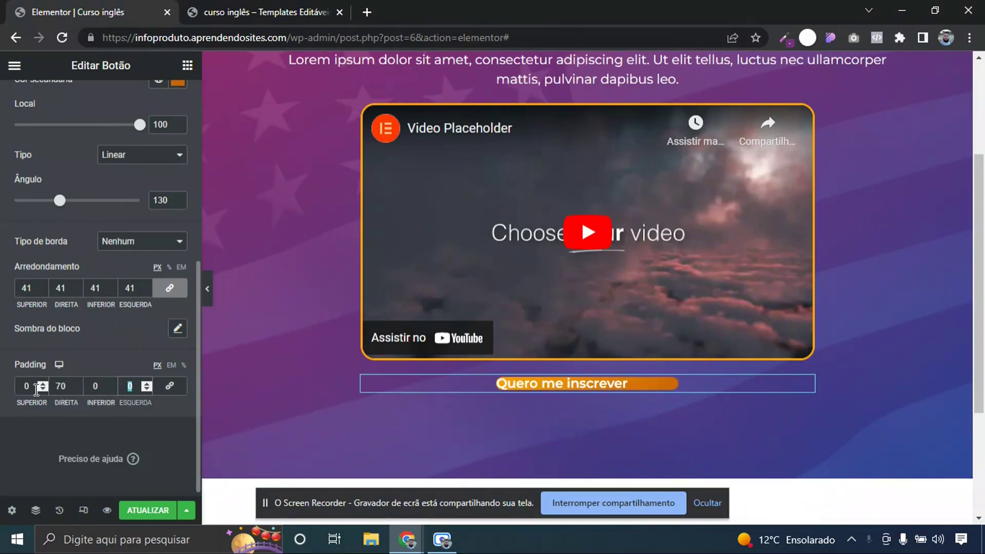
{"action": "type", "text": "70"}
Set the button's top and bottom padding to 20 px
{"action": "left_click", "coordinate": [29, 387]}
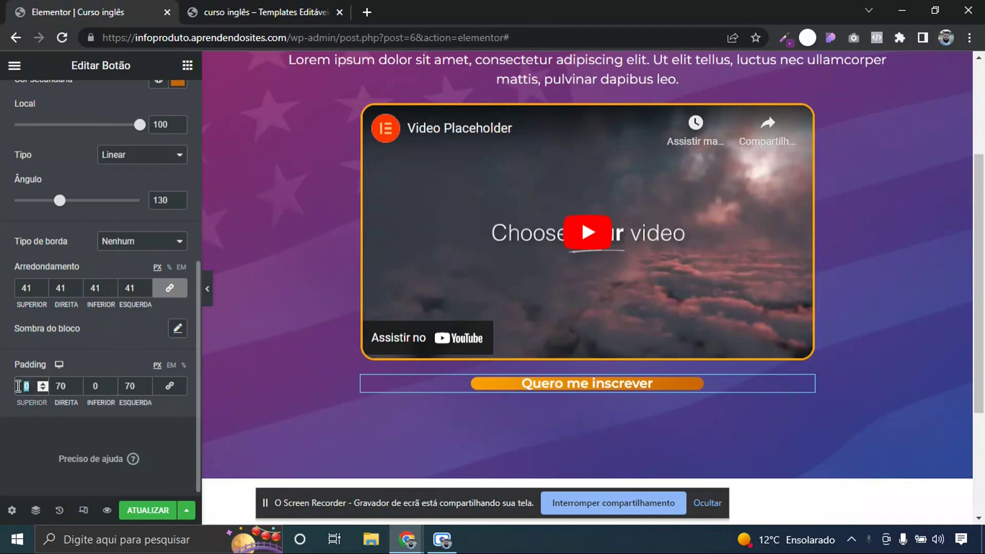
{"action": "type", "text": "20"}
{"action": "key", "text": "Tab"}
{"action": "key", "text": "Tab"}
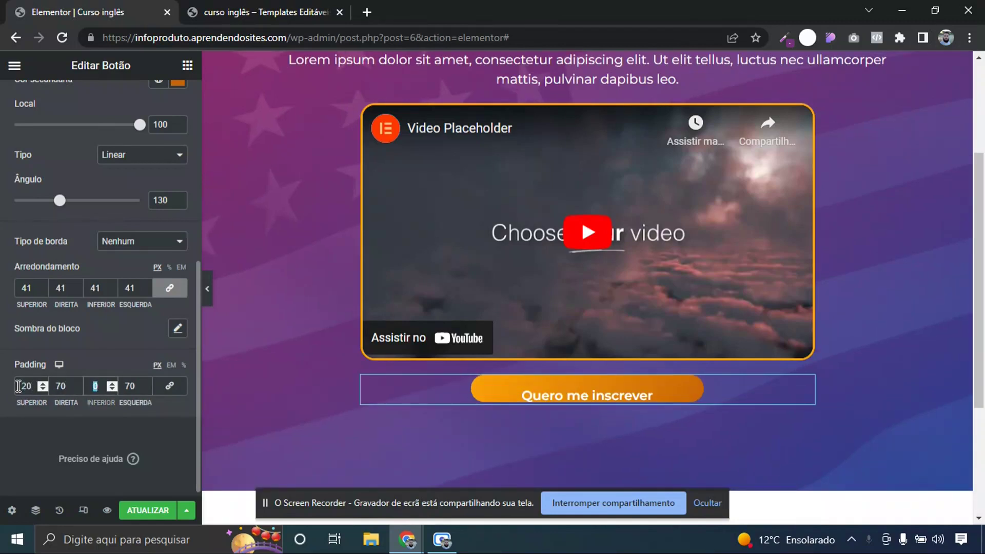
{"action": "type", "text": "20"}
Widen the button by setting its right and left padding to 100 px
{"action": "left_click", "coordinate": [60, 385]}
{"action": "type", "text": "100"}
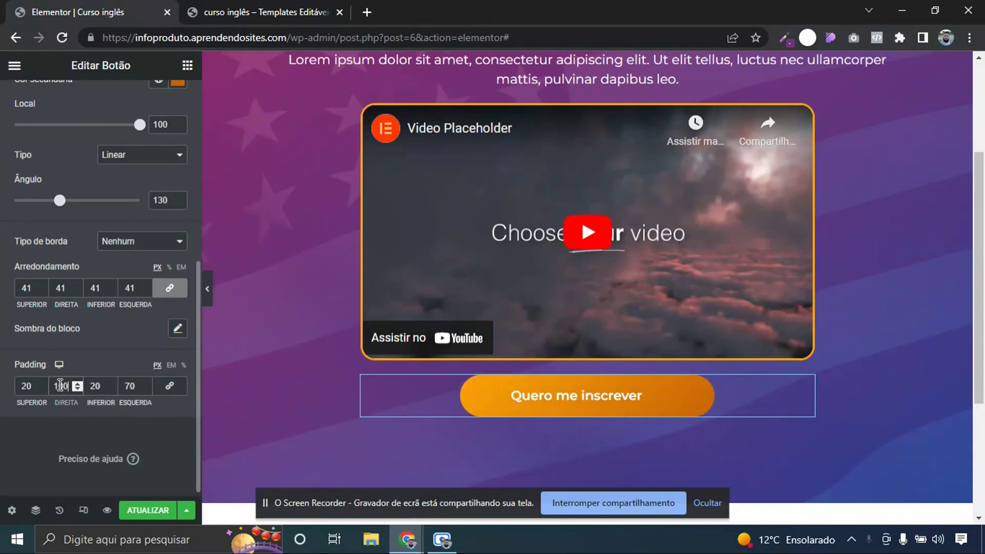
{"action": "key", "text": "Tab"}
{"action": "key", "text": "Tab"}
{"action": "type", "text": "100"}
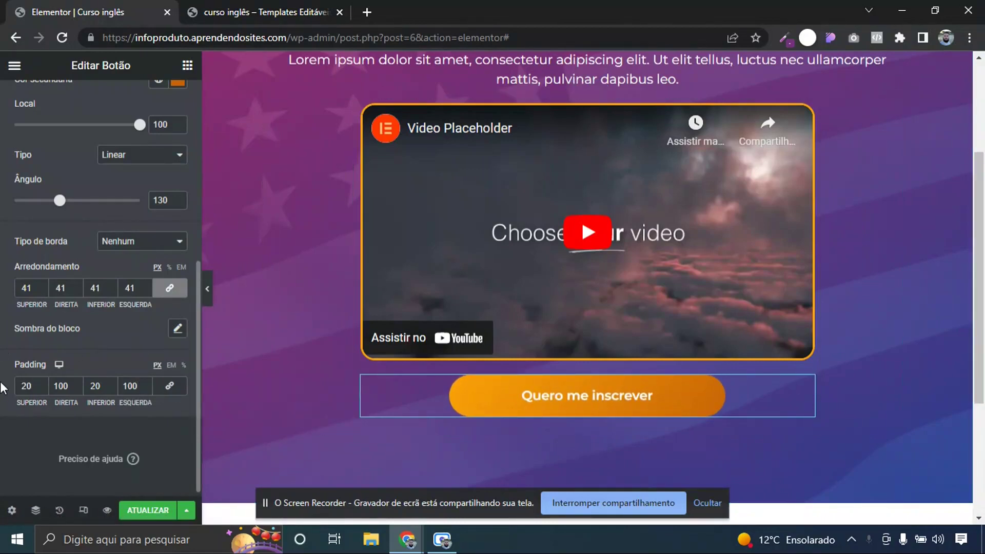
{"action": "scroll", "coordinate": [2, 387], "scroll_direction": "up", "scroll_amount": 1}
{"action": "scroll", "coordinate": [2, 387], "scroll_direction": "up", "scroll_amount": 6}
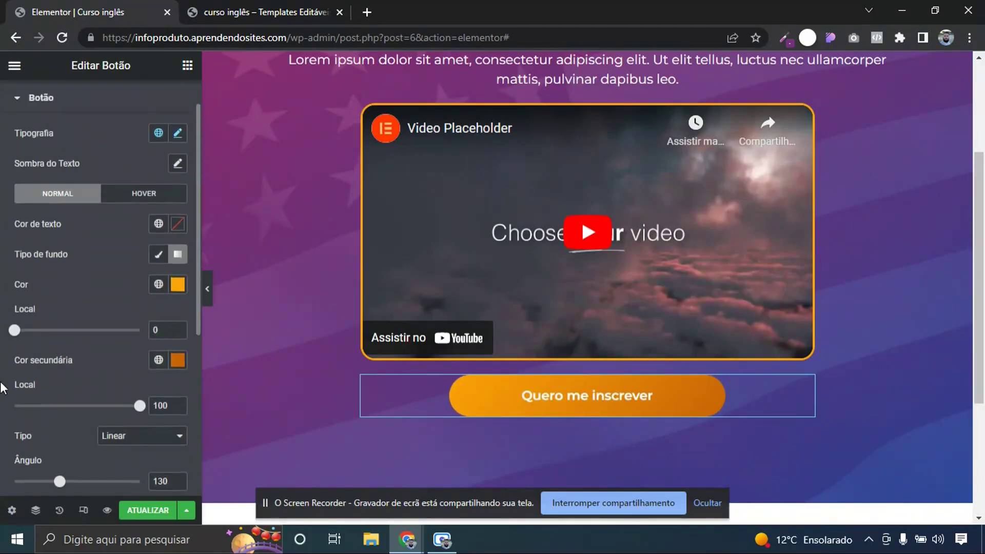
{"action": "left_click", "coordinate": [33, 100]}
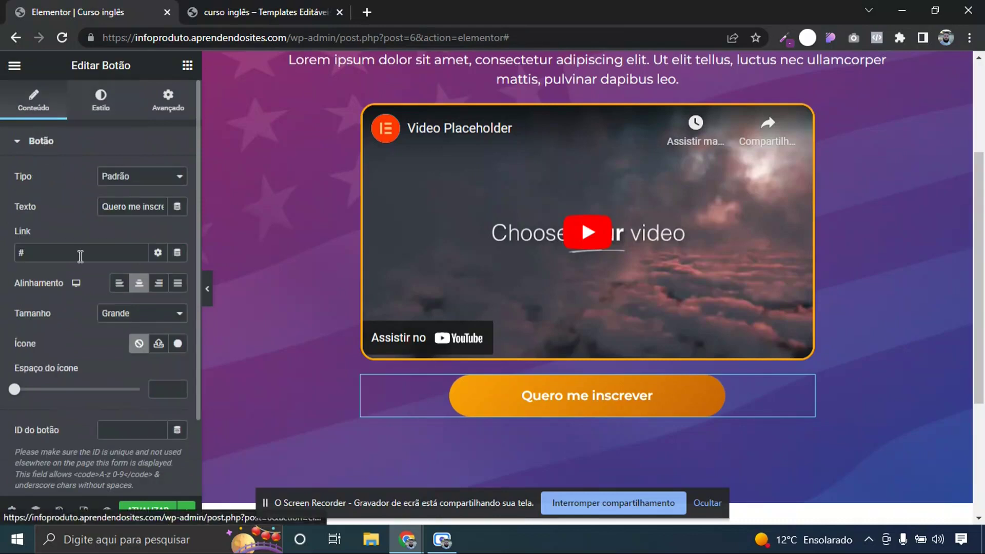
{"action": "left_click", "coordinate": [114, 325]}
{"action": "left_click", "coordinate": [122, 353]}
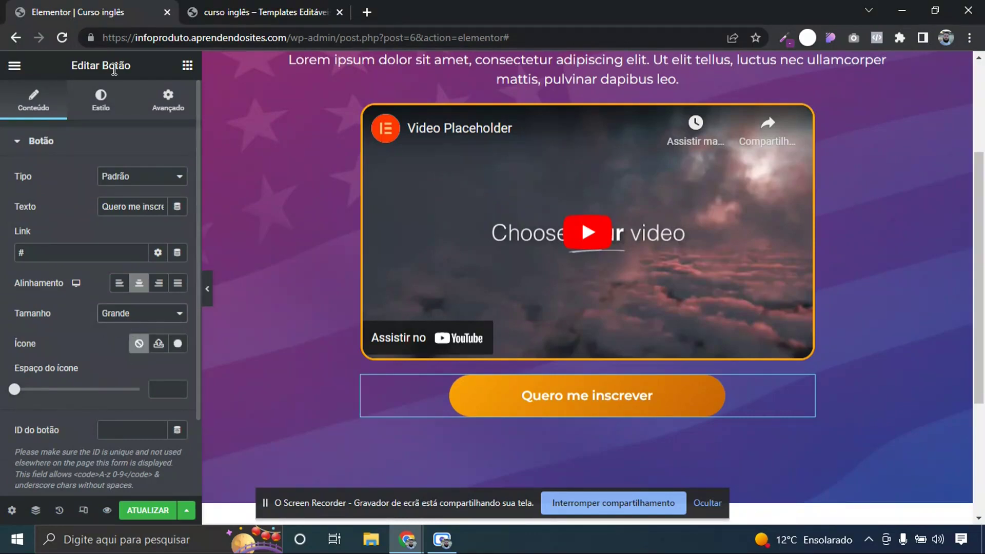
{"action": "left_click", "coordinate": [105, 98]}
{"action": "scroll", "coordinate": [3, 278], "scroll_direction": "down", "scroll_amount": 2}
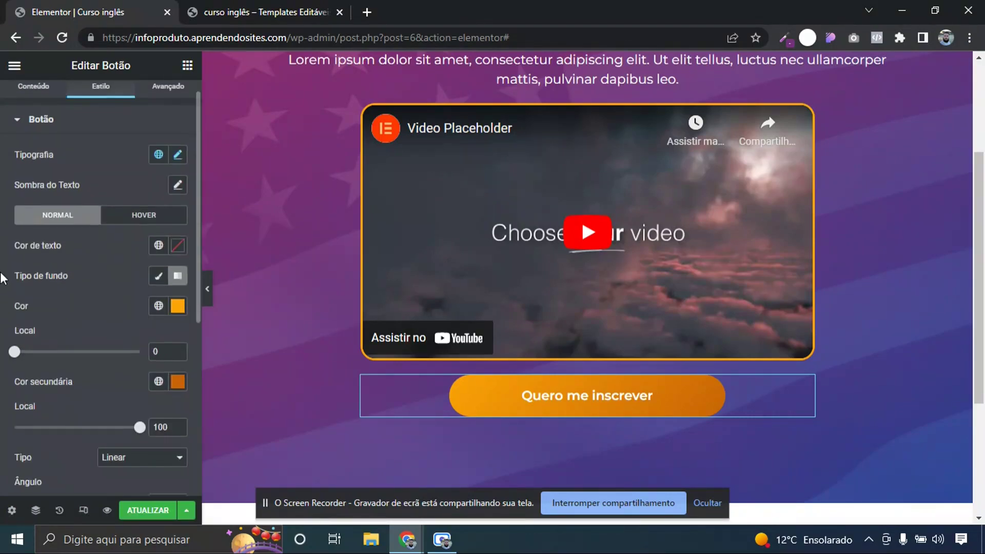
Give the button a solid border, unlink its width values and set only the bottom width to 5
{"action": "scroll", "coordinate": [3, 279], "scroll_direction": "down", "scroll_amount": 5}
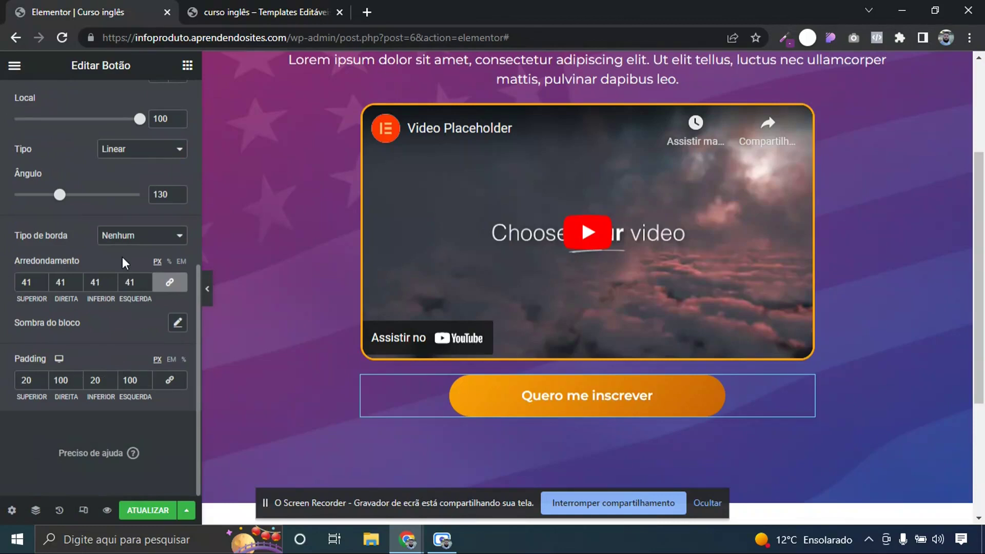
{"action": "left_click", "coordinate": [113, 237]}
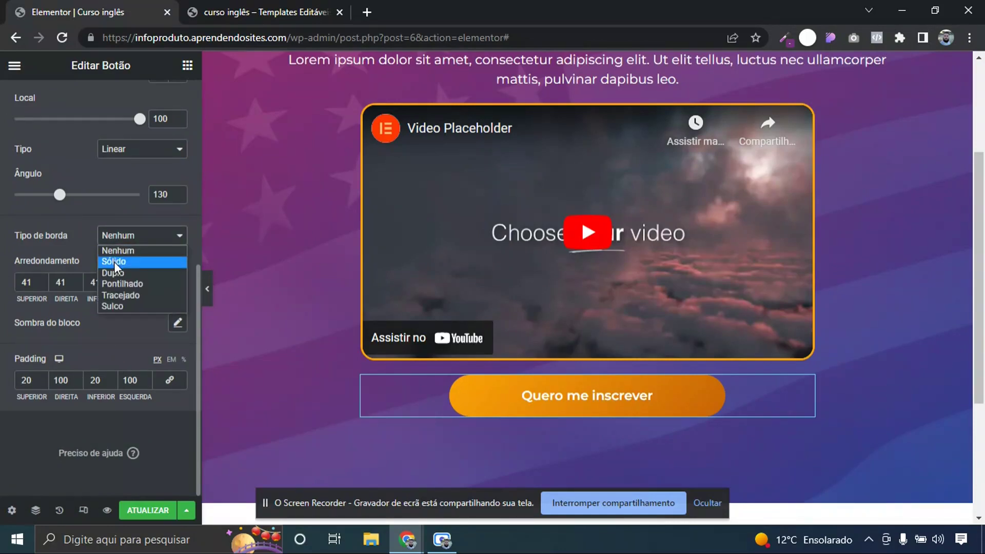
{"action": "left_click", "coordinate": [128, 263]}
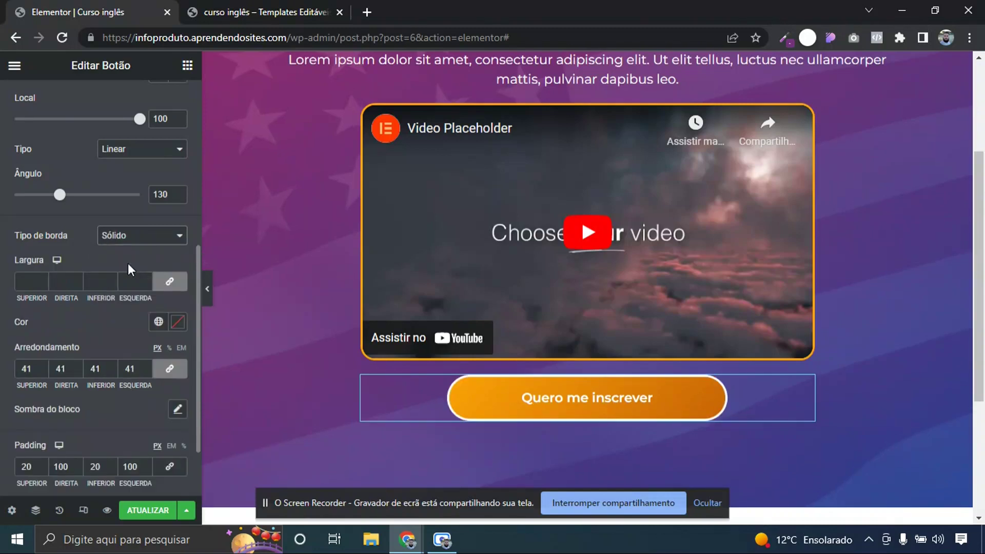
{"action": "left_click", "coordinate": [170, 292]}
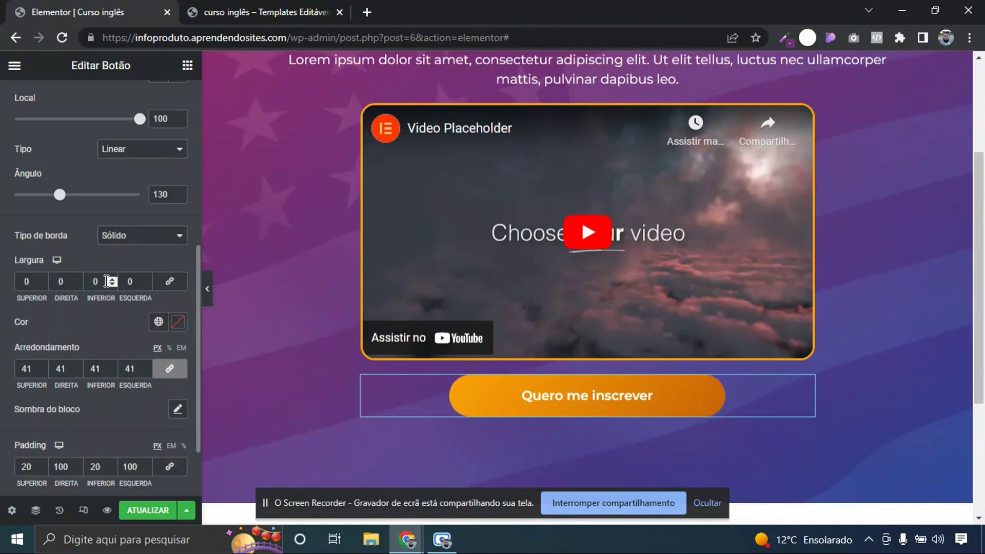
{"action": "type", "text": "5"}
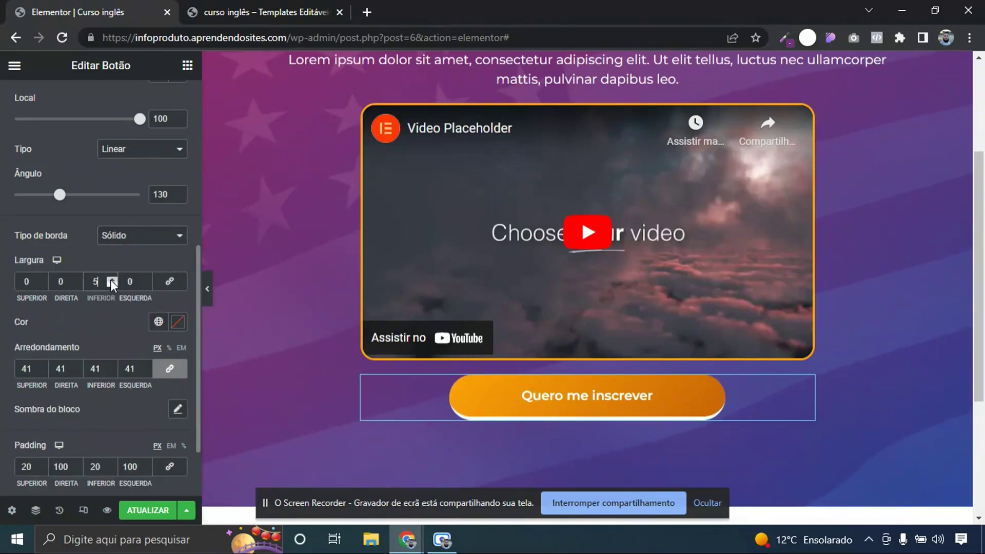
Colour the button's border with a darker shade of the global orange Novo item #1, #7C5E2A, and view the button
{"action": "left_click", "coordinate": [158, 321]}
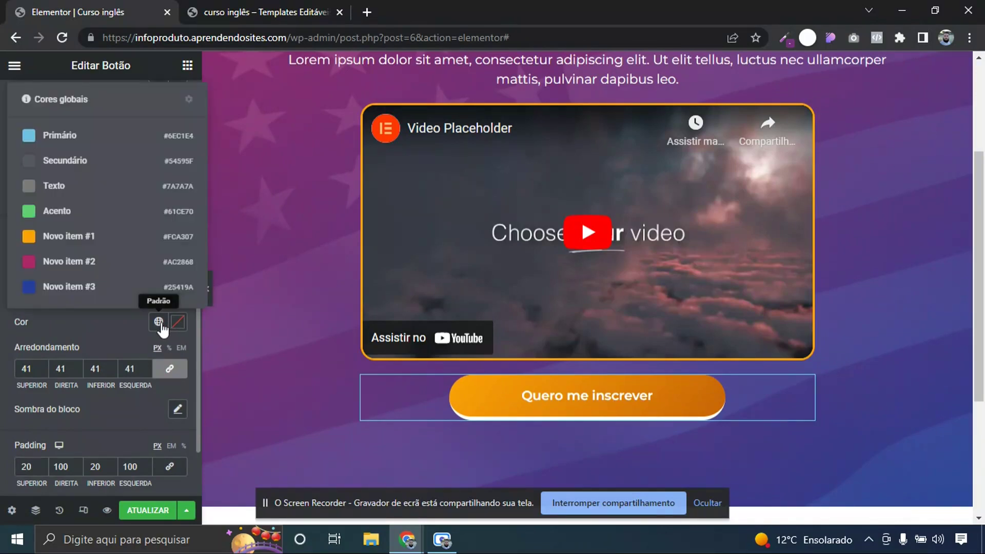
{"action": "left_click", "coordinate": [77, 236]}
{"action": "left_click", "coordinate": [178, 322]}
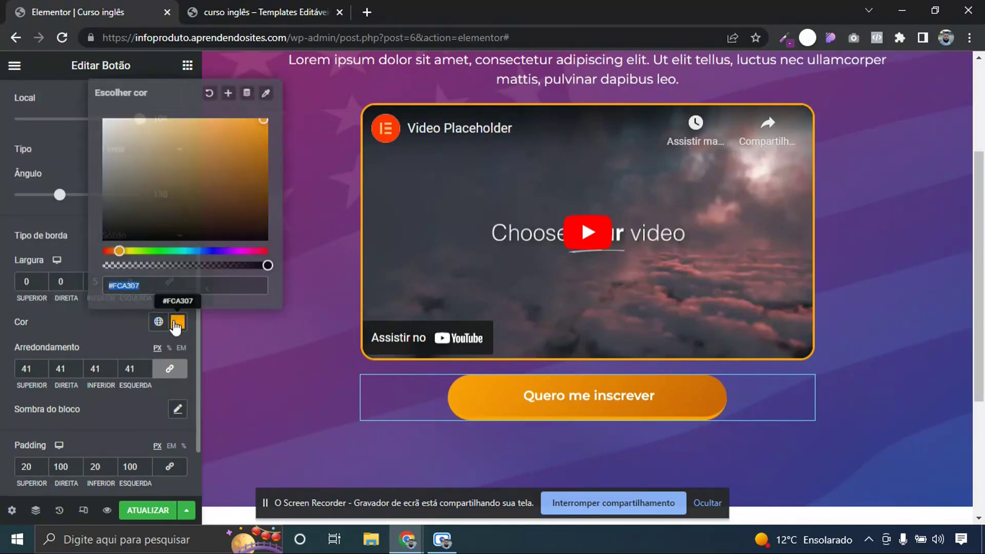
{"action": "left_click", "coordinate": [218, 189]}
{"action": "left_click", "coordinate": [228, 165]}
{"action": "left_click", "coordinate": [211, 178]}
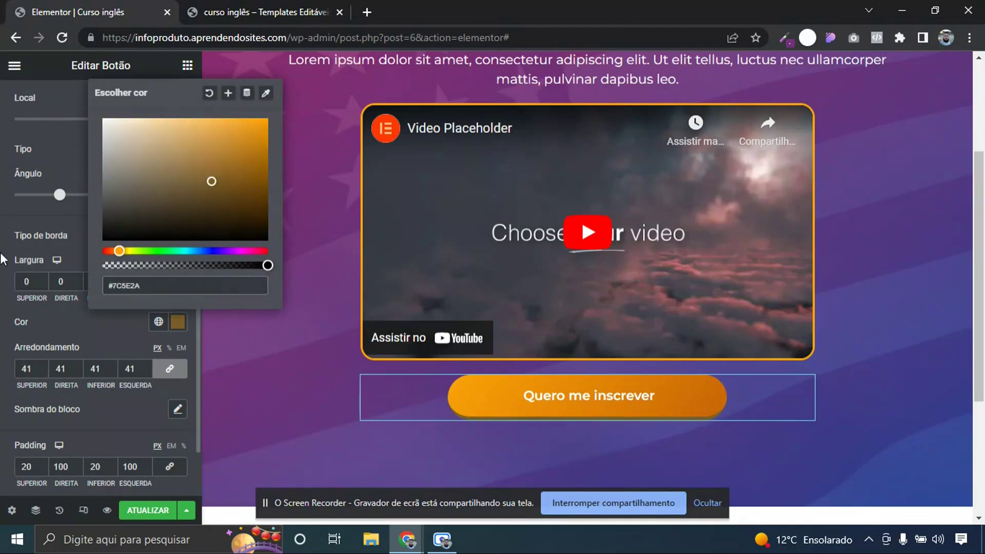
{"action": "left_click", "coordinate": [159, 311]}
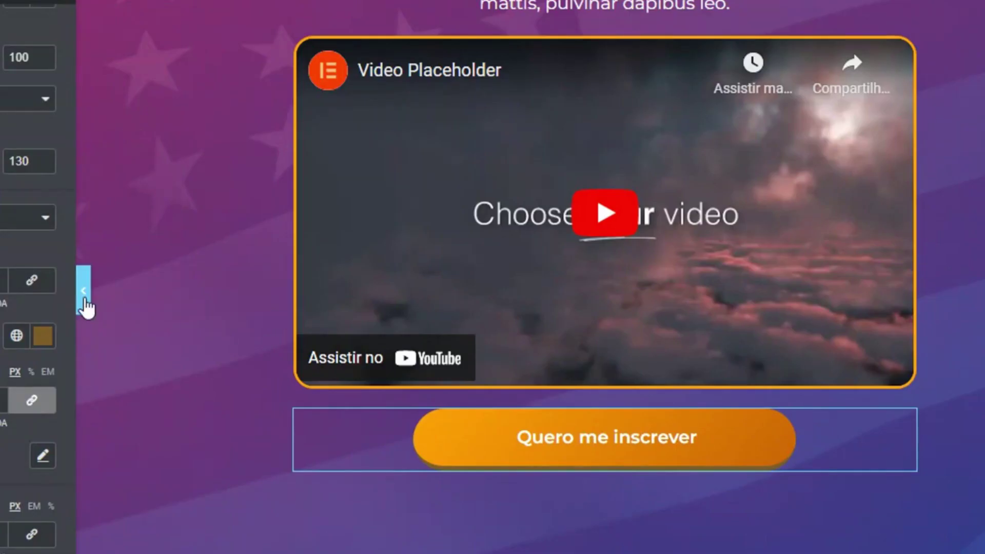
{"action": "left_click", "coordinate": [206, 290]}
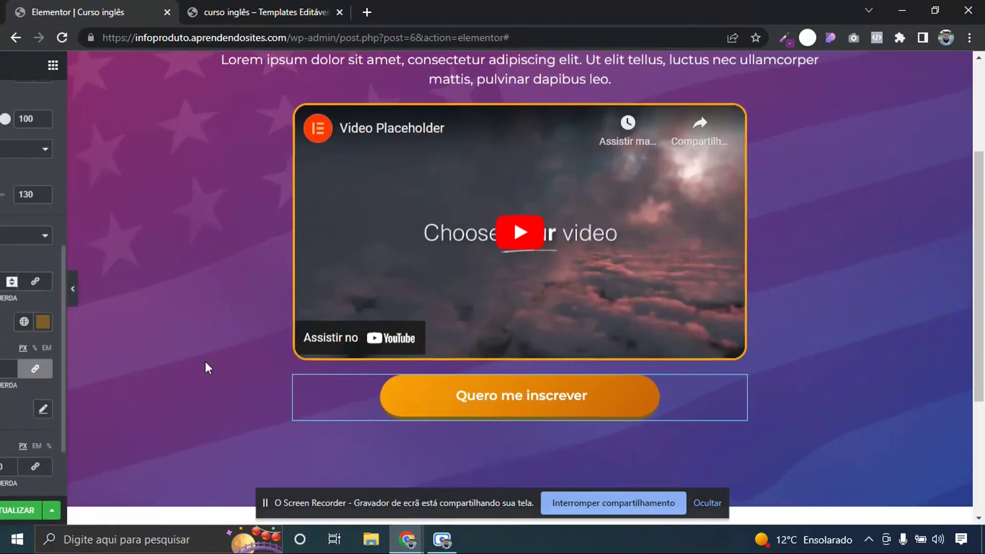
{"action": "left_click", "coordinate": [424, 475]}
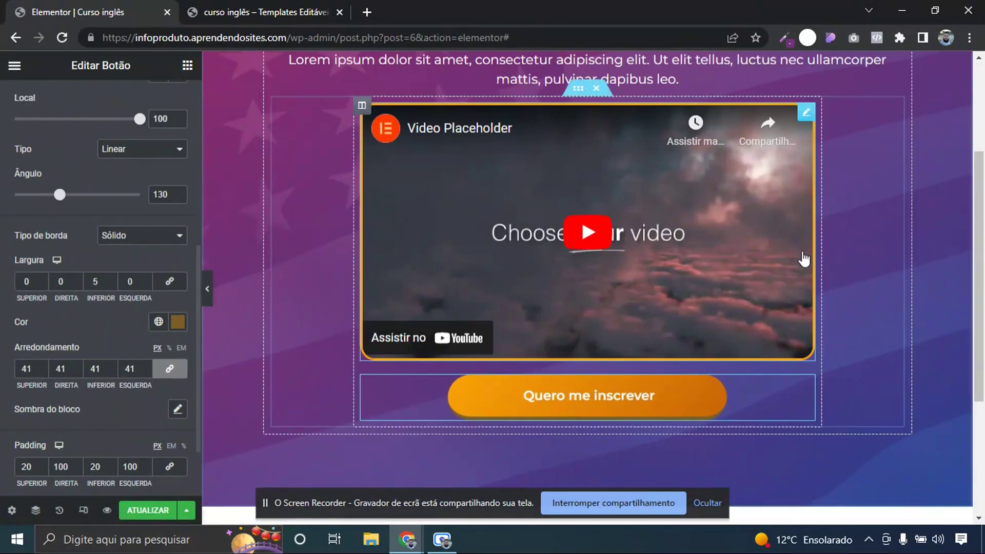
Switch to the mobile preview and check how the heading, video and button fit
{"action": "scroll", "coordinate": [795, 254], "scroll_direction": "up", "scroll_amount": 3}
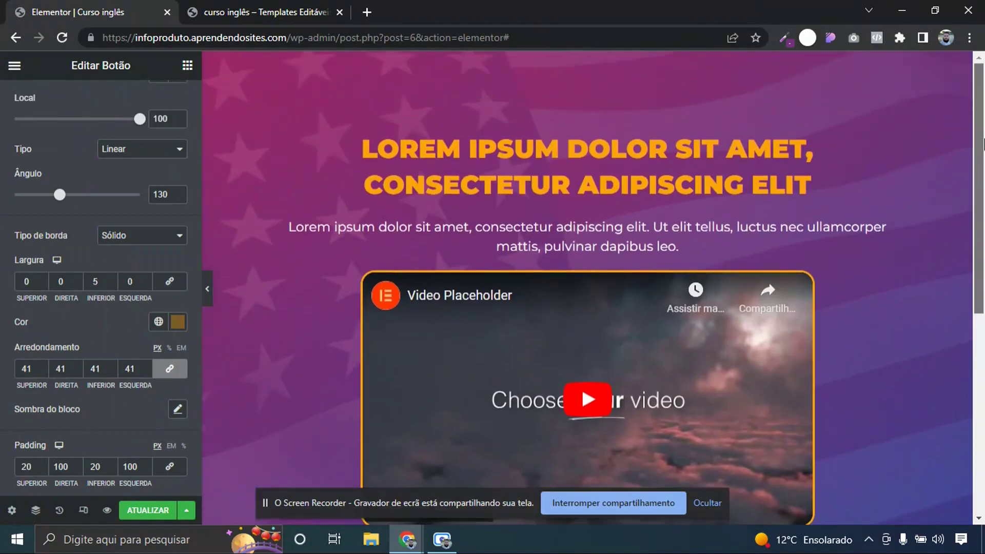
{"action": "left_click", "coordinate": [83, 510]}
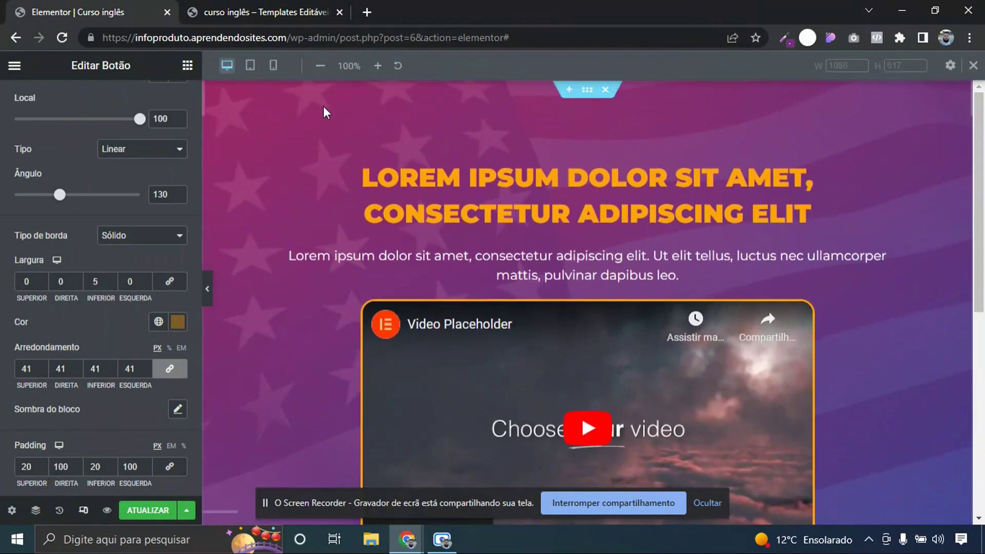
{"action": "left_click", "coordinate": [274, 66]}
{"action": "scroll", "coordinate": [590, 256], "scroll_direction": "down", "scroll_amount": 5}
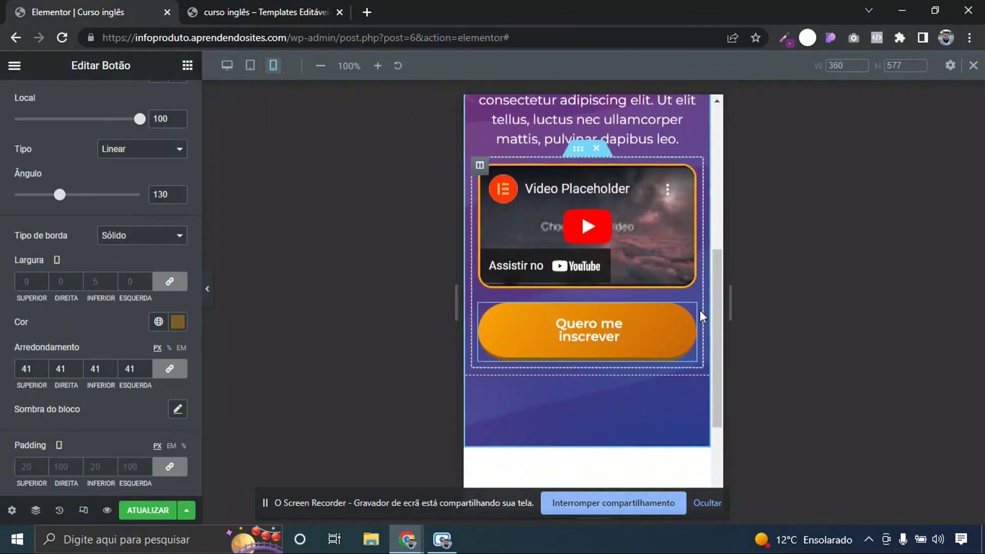
{"action": "left_click_drag", "start_coordinate": [714, 320], "coordinate": [725, 180]}
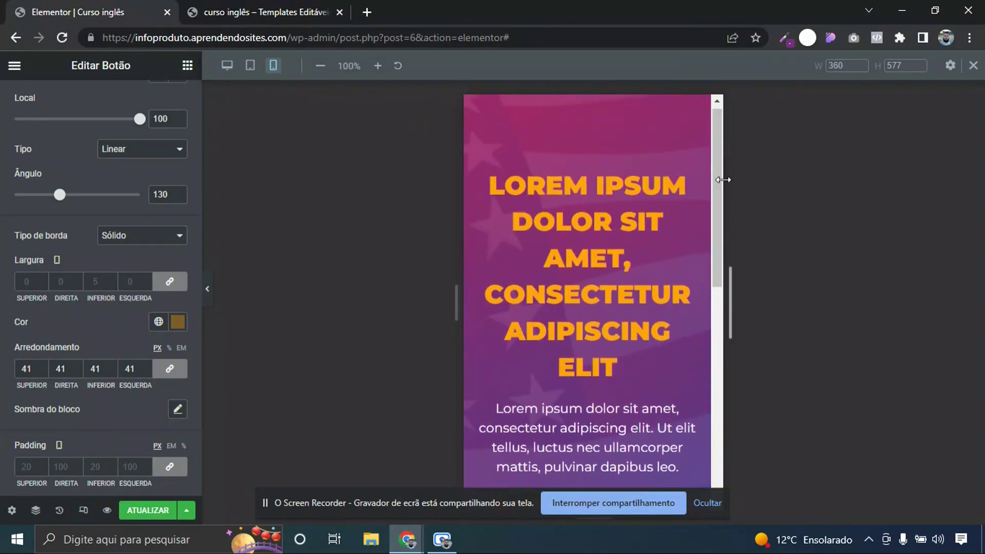
Set the heading's font size to 30 px for mobile
{"action": "left_click", "coordinate": [630, 222]}
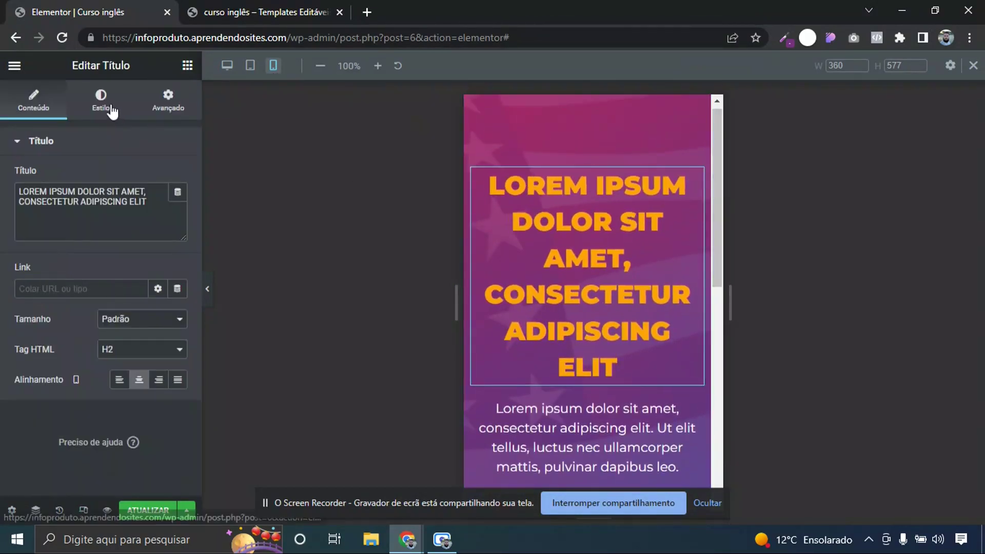
{"action": "left_click", "coordinate": [100, 100]}
{"action": "left_click", "coordinate": [178, 207]}
{"action": "left_click", "coordinate": [151, 320]}
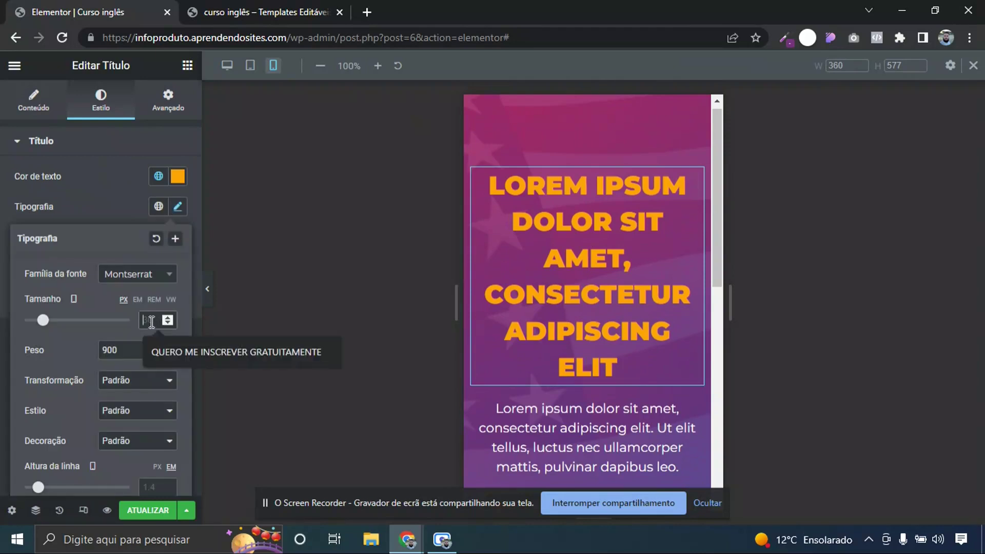
{"action": "type", "text": "30"}
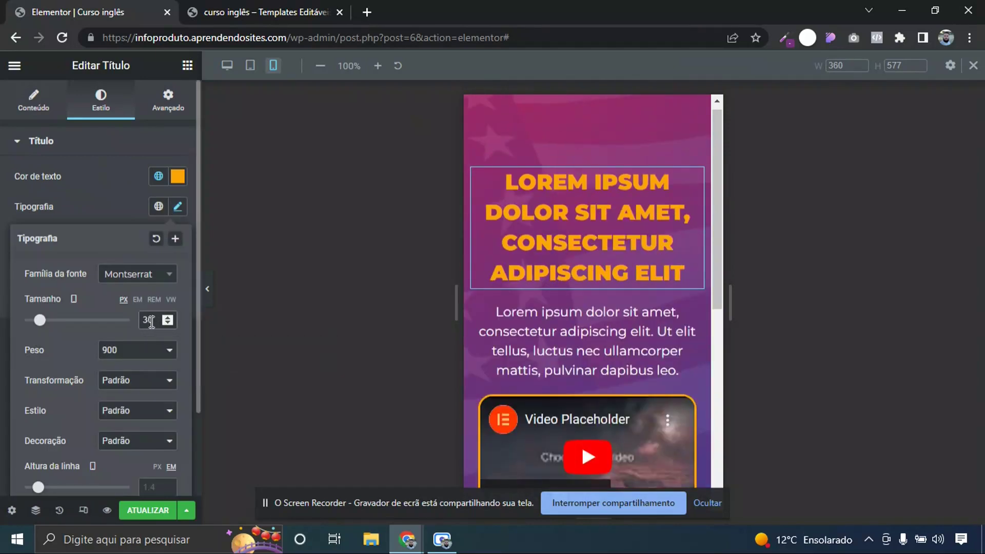
{"action": "left_click", "coordinate": [247, 331]}
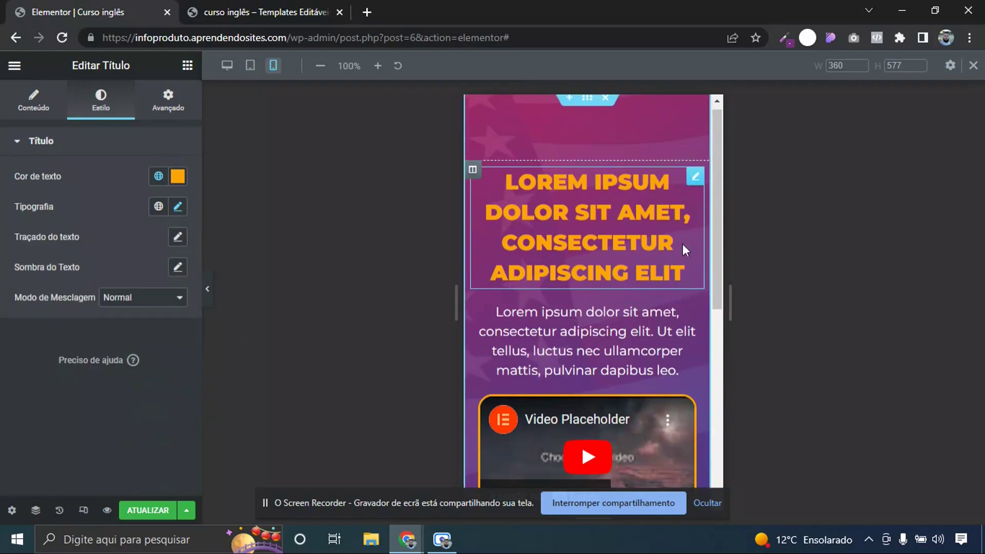
Unlink the button's mobile padding values and set the right and left padding to 50 px
{"action": "left_click_drag", "start_coordinate": [716, 171], "coordinate": [726, 303]}
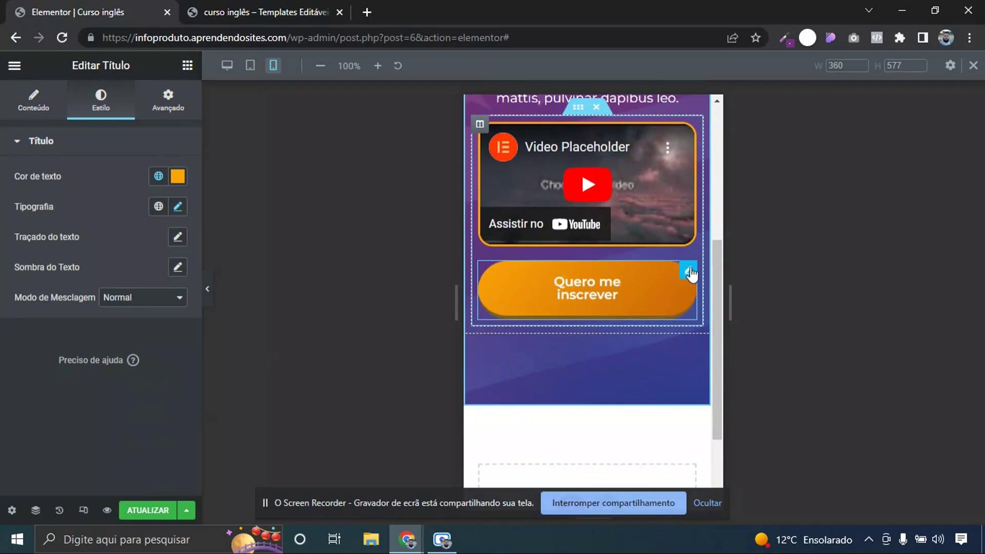
{"action": "left_click", "coordinate": [686, 278]}
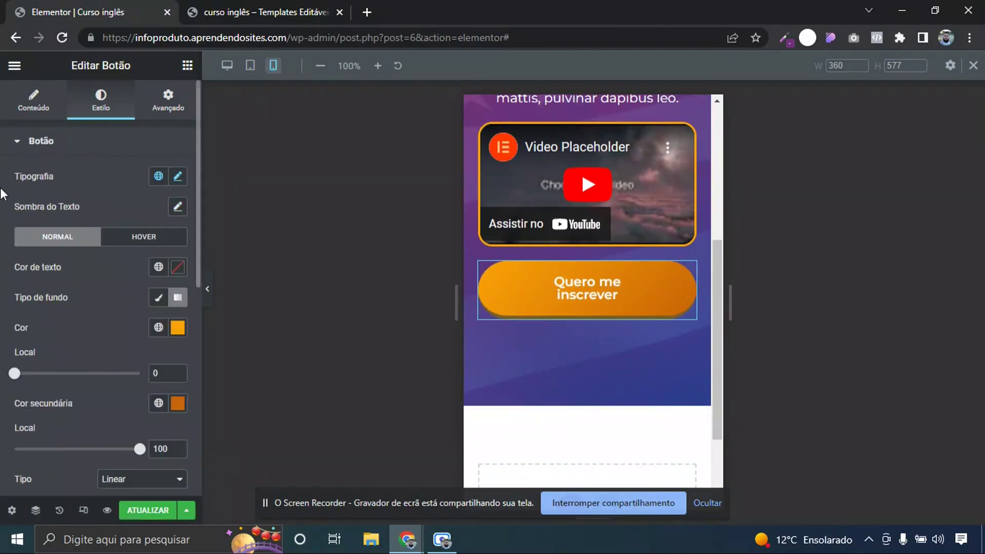
{"action": "scroll", "coordinate": [2, 194], "scroll_direction": "down", "scroll_amount": 4}
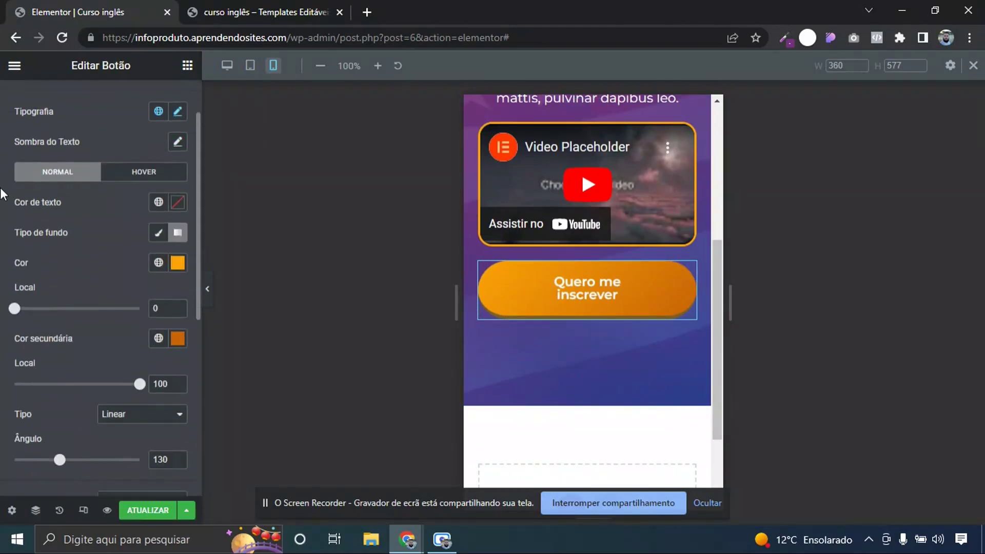
{"action": "scroll", "coordinate": [2, 194], "scroll_direction": "down", "scroll_amount": 1}
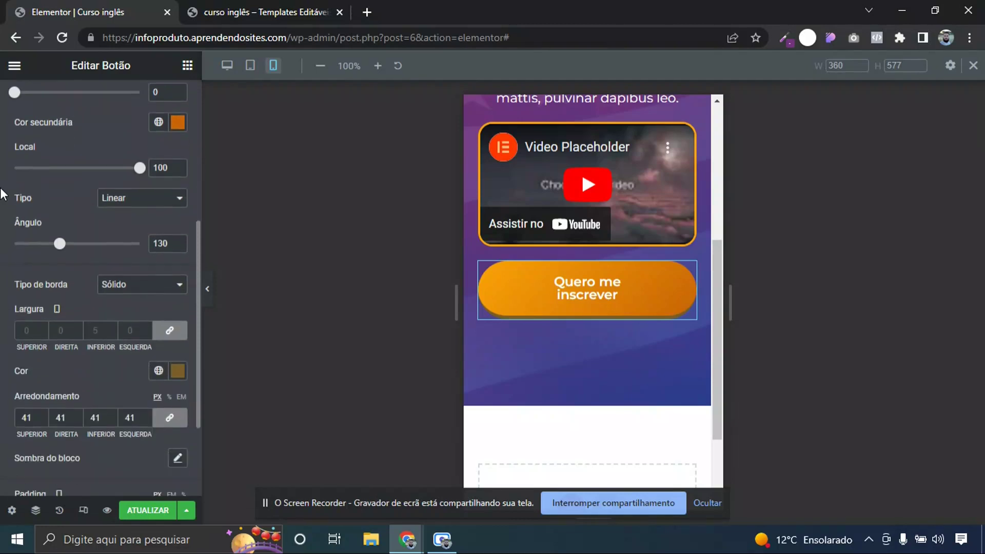
{"action": "scroll", "coordinate": [2, 194], "scroll_direction": "down", "scroll_amount": 2}
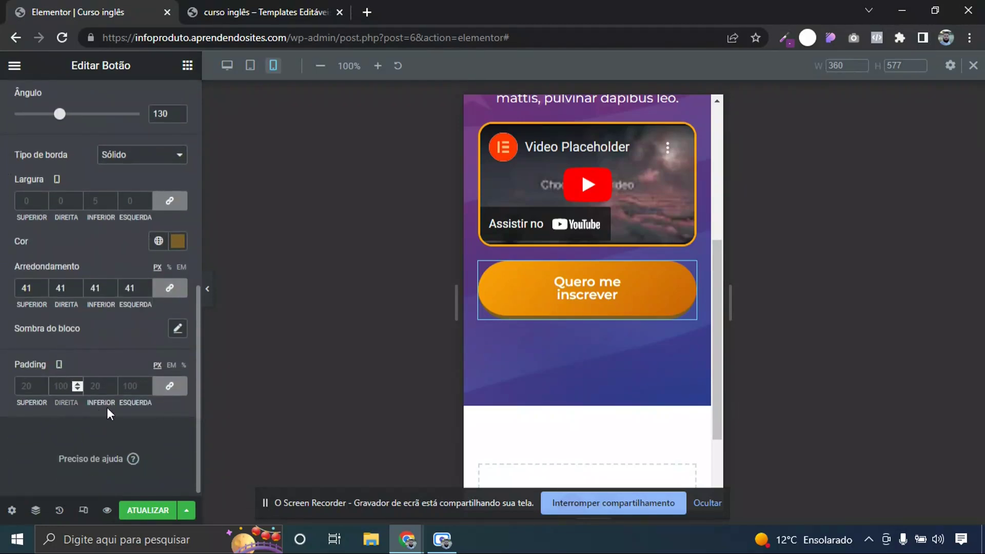
{"action": "left_click", "coordinate": [169, 385]}
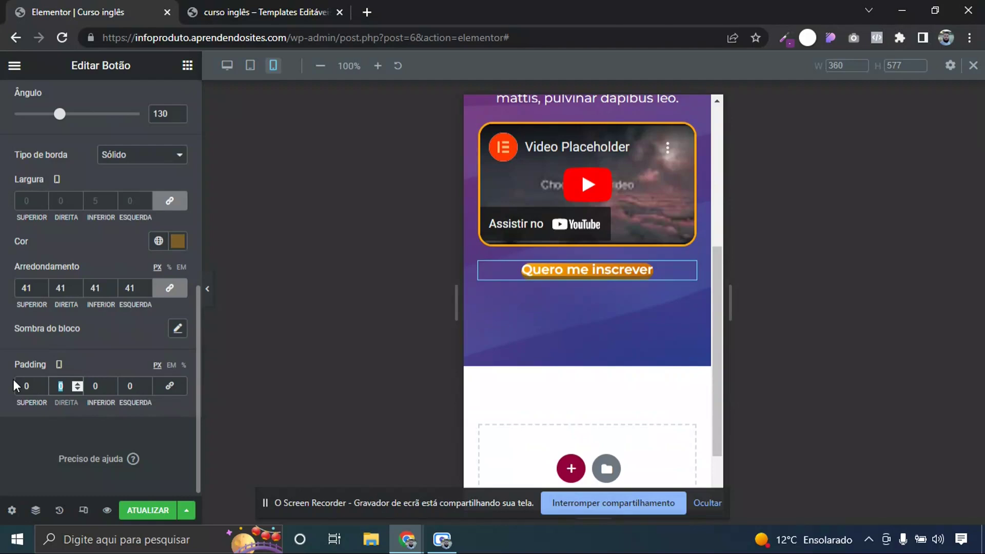
{"action": "type", "text": "30"}
{"action": "key", "text": "BackSpace"}
{"action": "key", "text": "BackSpace"}
{"action": "type", "text": "50"}
{"action": "key", "text": "Tab"}
{"action": "type", "text": "50"}
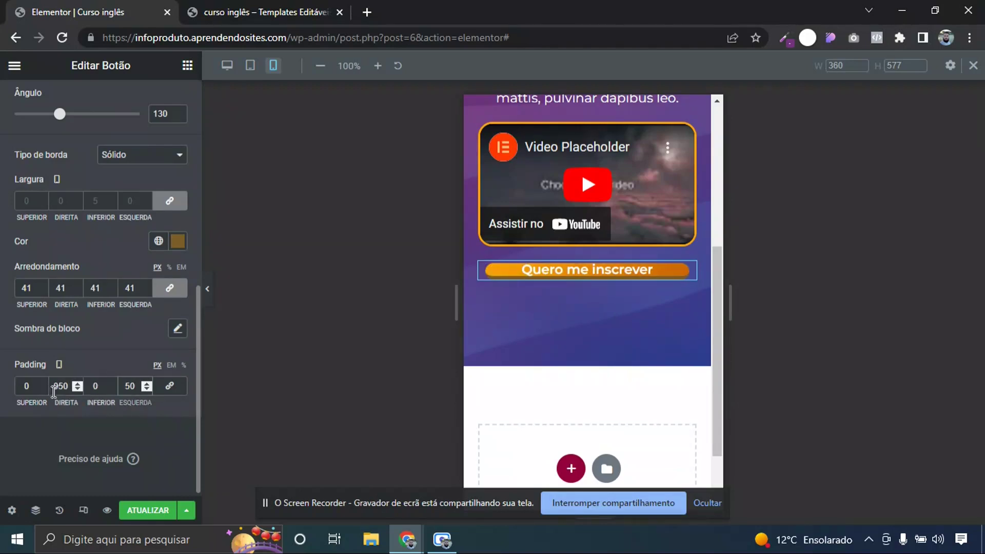
Set the button's top and bottom padding to 20 px for mobile
{"action": "double_click", "coordinate": [25, 386]}
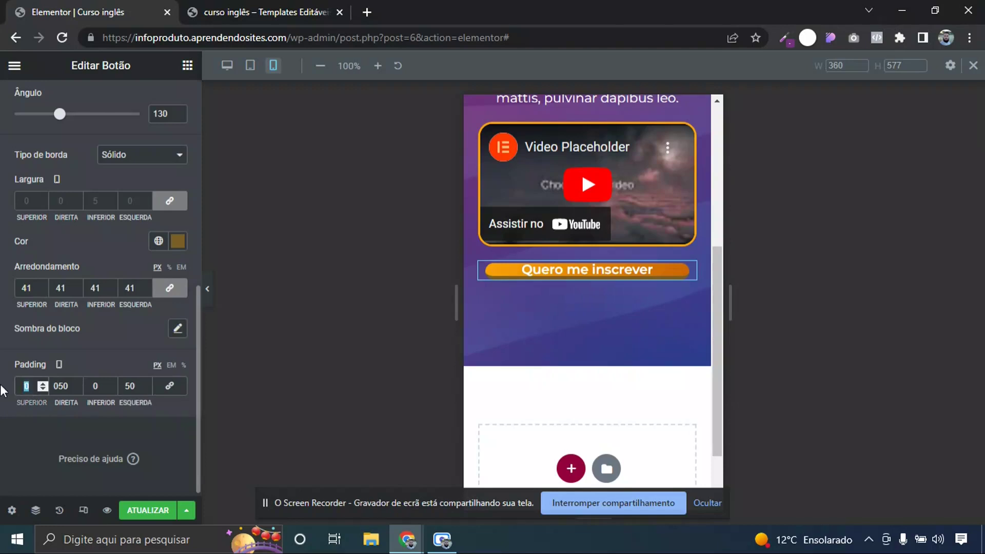
{"action": "type", "text": "20"}
{"action": "key", "text": "Tab"}
{"action": "key", "text": "Tab"}
{"action": "type", "text": "20"}
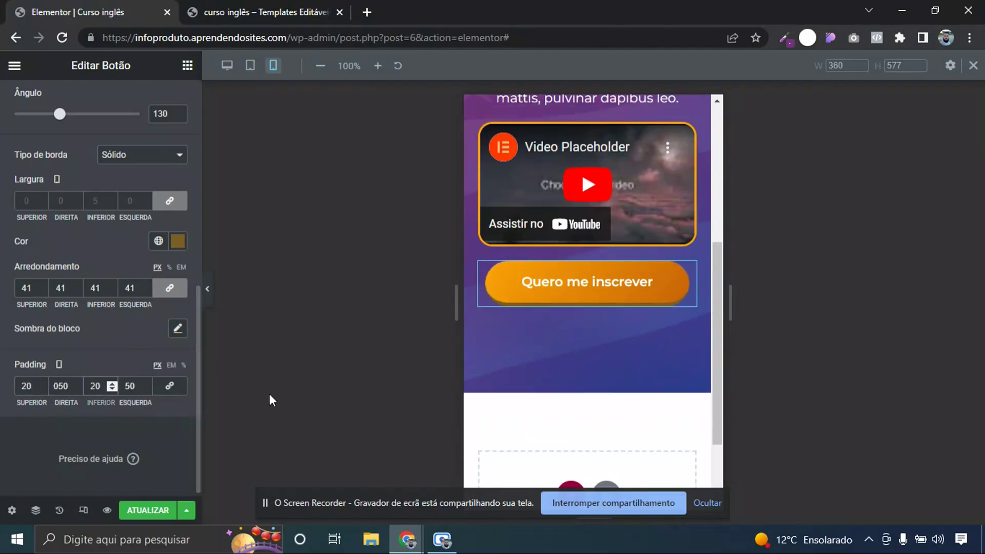
Hide the editing panel and check the mobile layout at a preview width of 420 px
{"action": "left_click", "coordinate": [208, 288]}
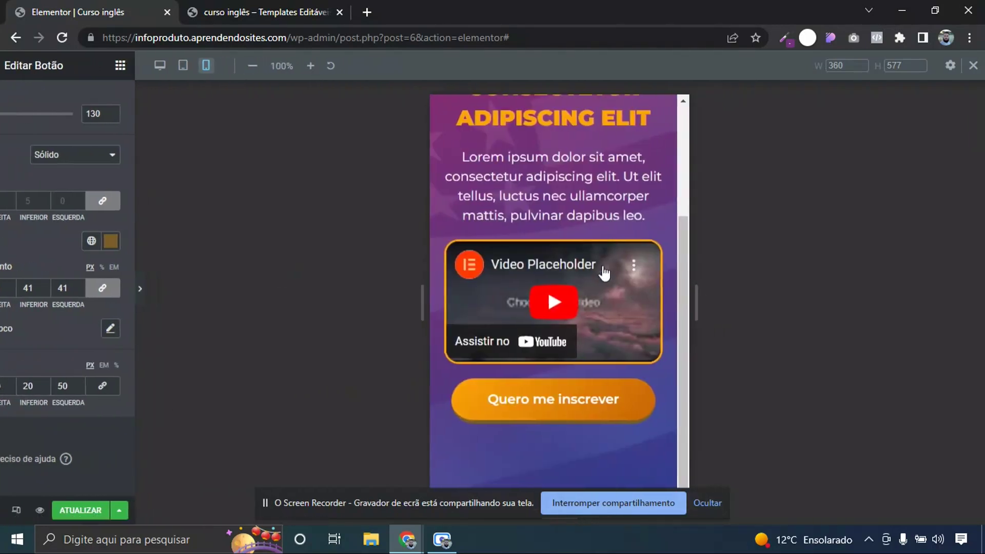
{"action": "mouse_move", "coordinate": [618, 358]}
{"action": "left_mouse_down"}
{"action": "mouse_move", "coordinate": [614, 286]}
{"action": "mouse_move", "coordinate": [606, 354]}
{"action": "left_mouse_up"}
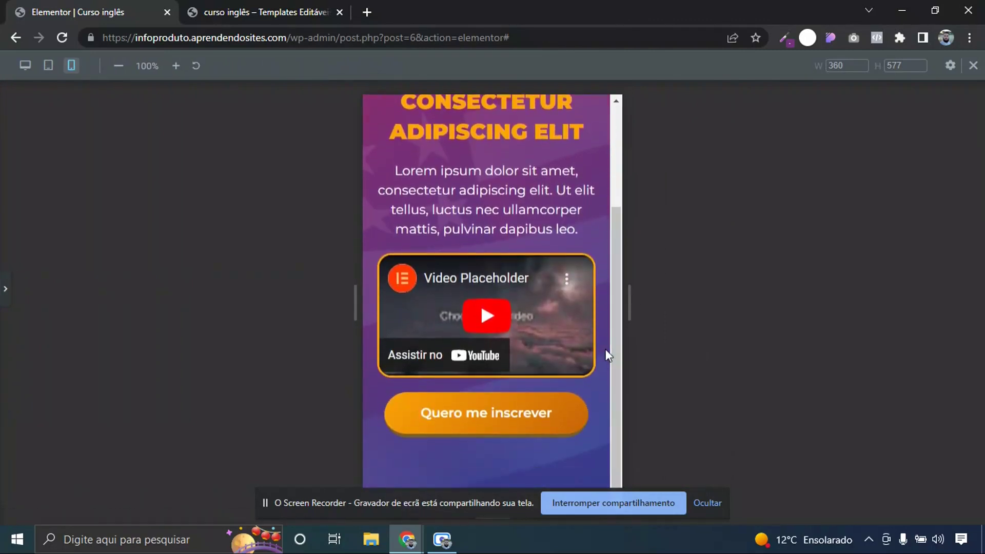
{"action": "left_click", "coordinate": [838, 66]}
{"action": "type", "text": "420"}
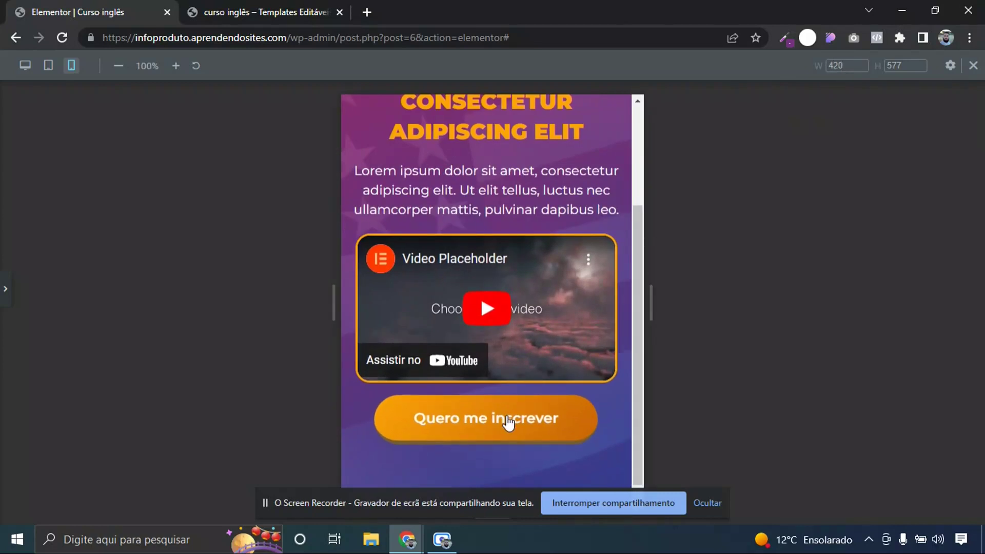
{"action": "mouse_move", "coordinate": [636, 331]}
{"action": "left_mouse_down"}
{"action": "mouse_move", "coordinate": [629, 245]}
{"action": "mouse_move", "coordinate": [635, 343]}
{"action": "left_mouse_up"}
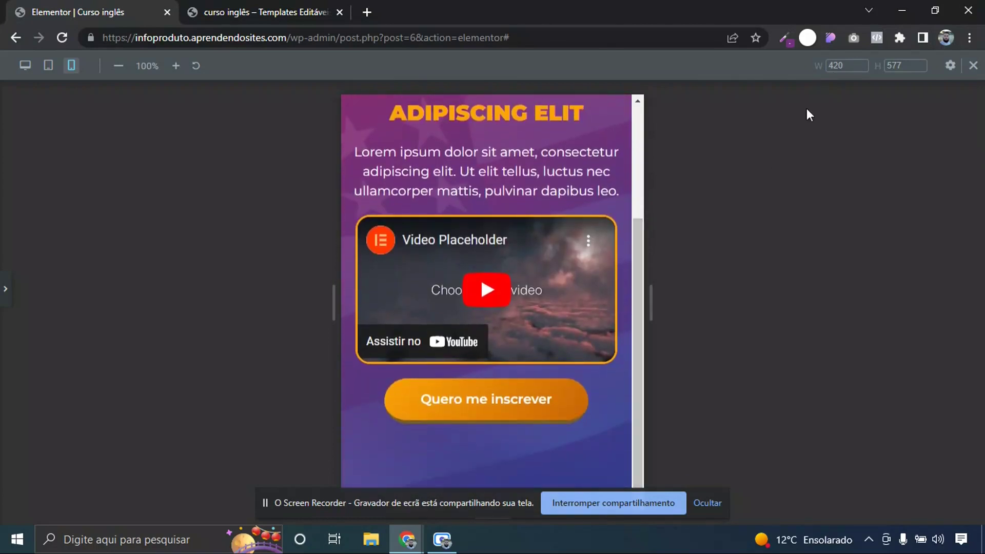
Check the page's layout in the tablet preview and return to the desktop preview
{"action": "left_click", "coordinate": [47, 65]}
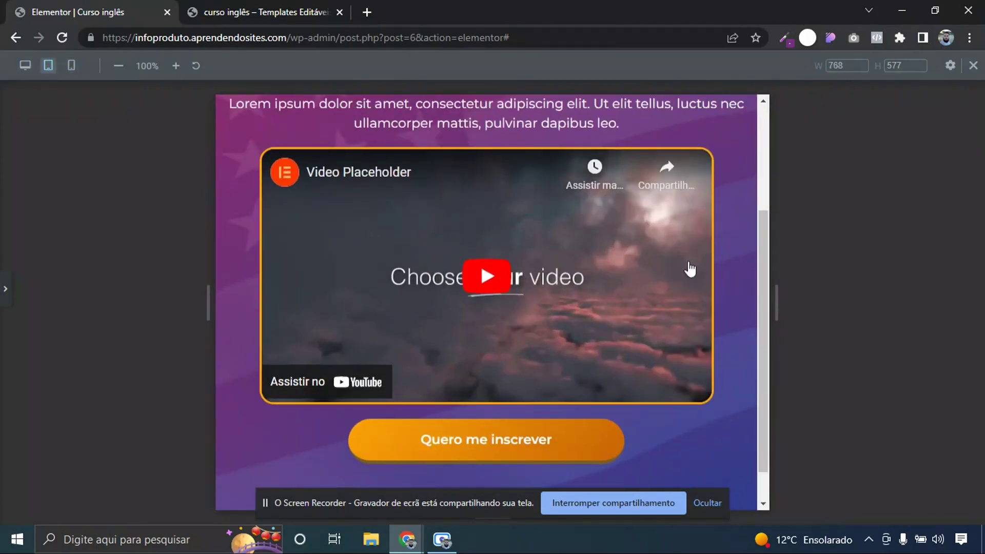
{"action": "left_click_drag", "start_coordinate": [763, 247], "coordinate": [756, 193]}
{"action": "left_click", "coordinate": [26, 66]}
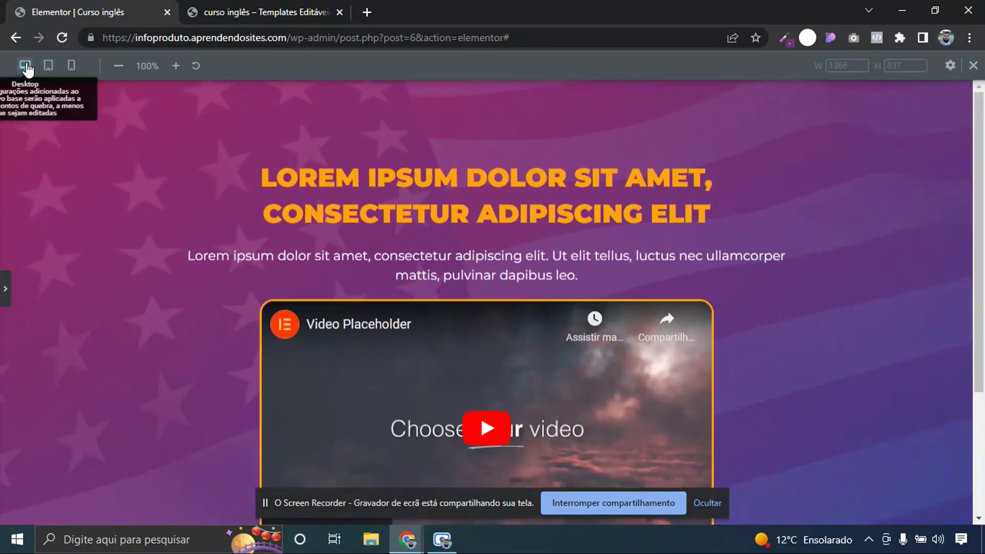
{"action": "scroll", "coordinate": [227, 88], "scroll_direction": "down", "scroll_amount": 3}
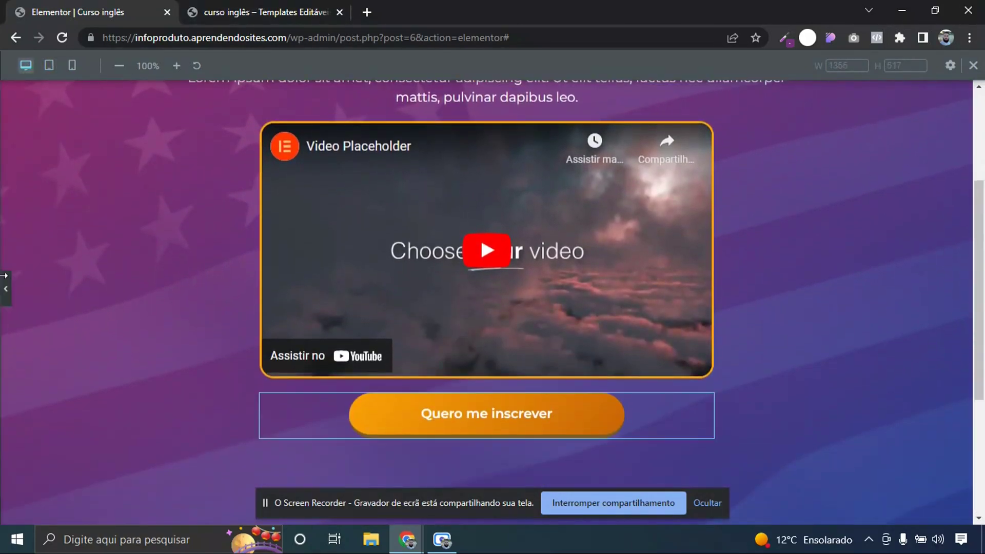
Examine the wavy bottom edge of the hero section on the template page and return to the page editor
{"action": "left_click", "coordinate": [5, 289]}
{"action": "left_click", "coordinate": [267, 12]}
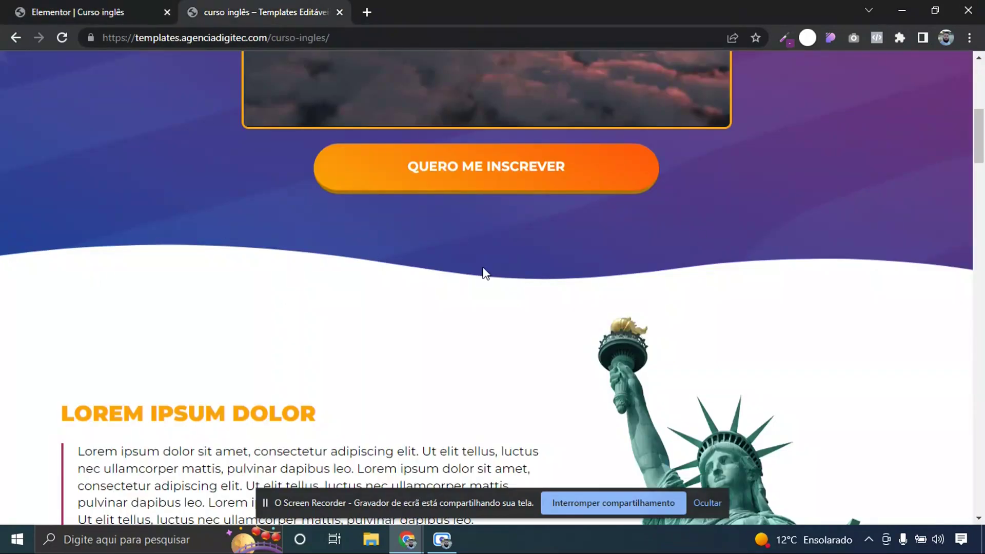
{"action": "mouse_move", "coordinate": [981, 149]}
{"action": "left_mouse_down"}
{"action": "mouse_move", "coordinate": [982, 104]}
{"action": "mouse_move", "coordinate": [983, 153]}
{"action": "left_mouse_up"}
{"action": "left_click", "coordinate": [83, 11]}
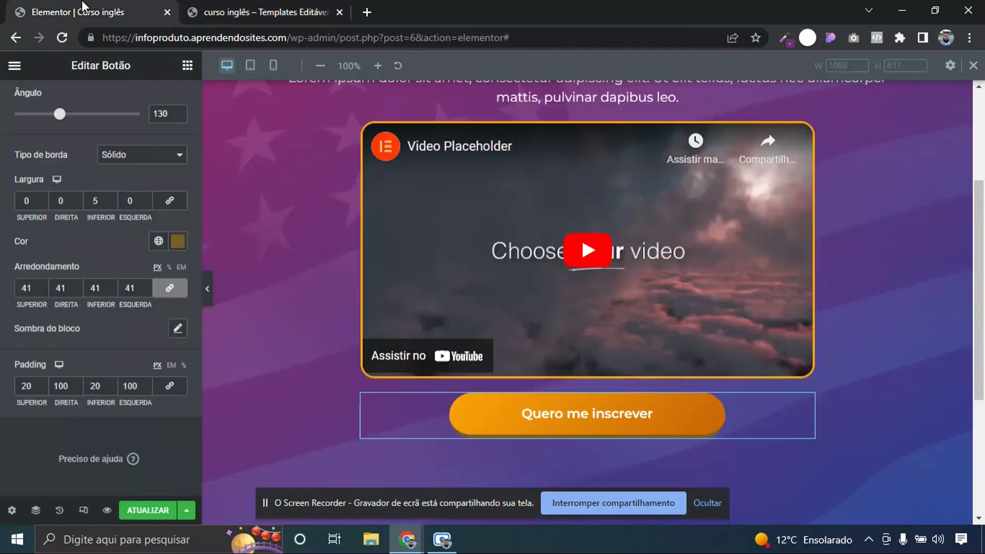
Add a bottom shape divider of type Ondas to the hero section, going through the available divider types
{"action": "scroll", "coordinate": [969, 149], "scroll_direction": "down", "scroll_amount": 1}
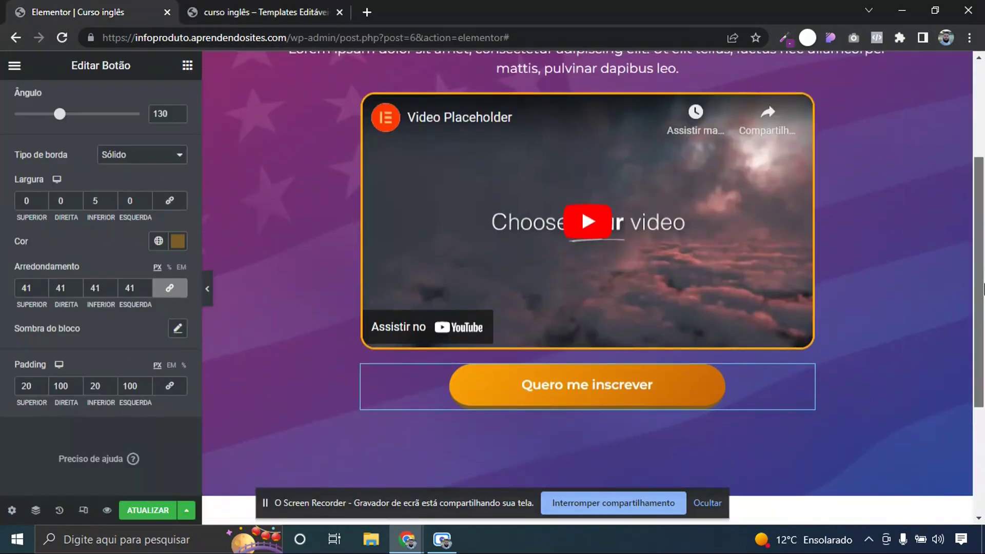
{"action": "scroll", "coordinate": [572, 78], "scroll_direction": "up", "scroll_amount": 4}
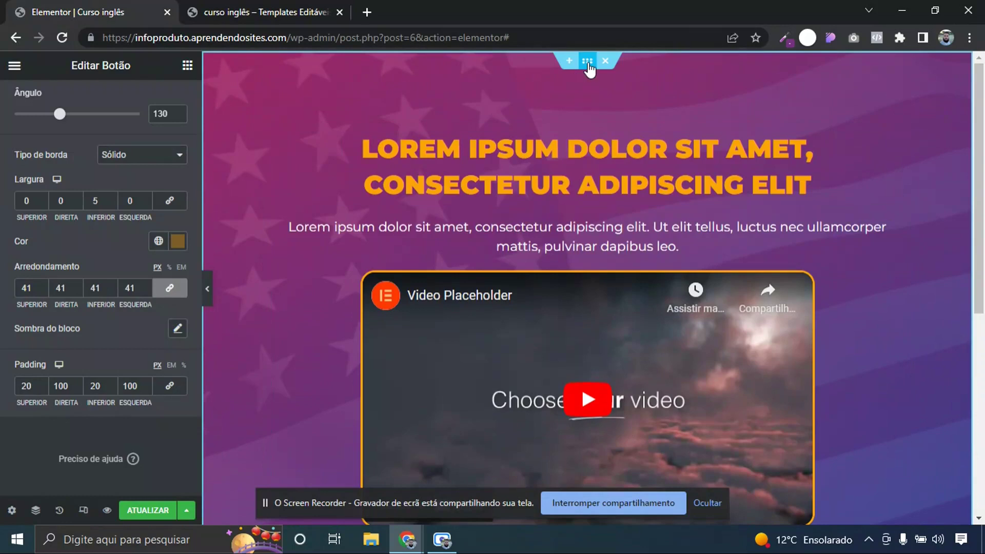
{"action": "left_click", "coordinate": [587, 62]}
{"action": "left_click", "coordinate": [113, 110]}
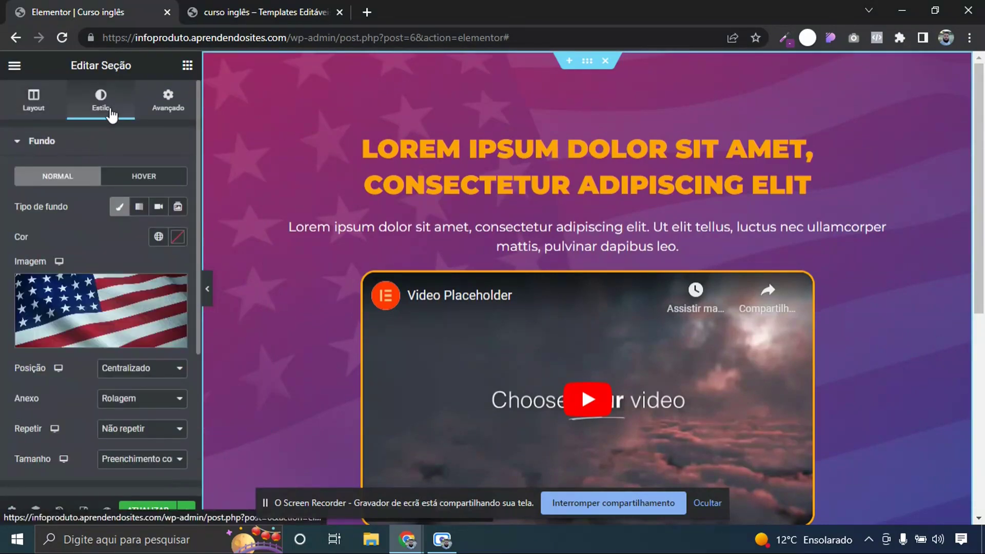
{"action": "left_click", "coordinate": [49, 144]}
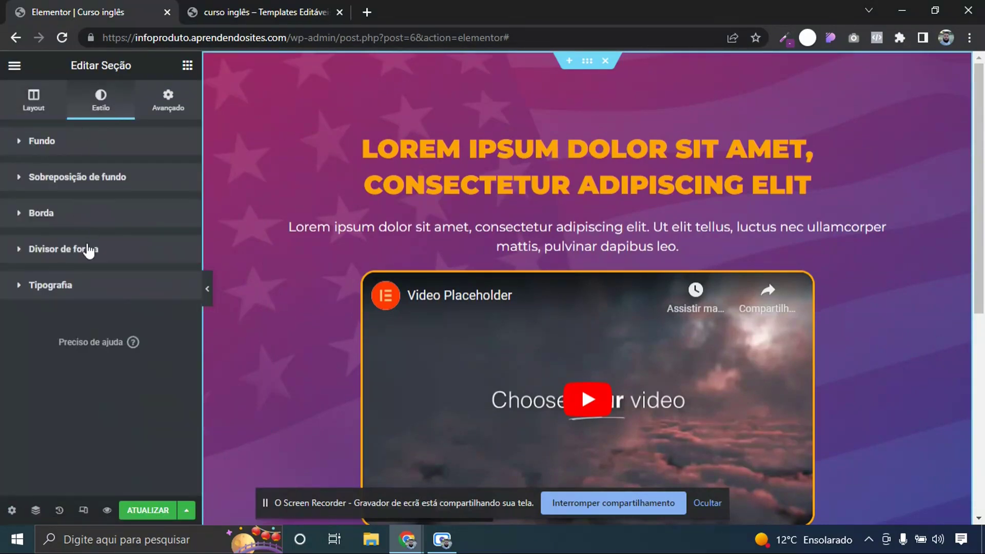
{"action": "left_click", "coordinate": [88, 249]}
{"action": "left_click", "coordinate": [158, 289]}
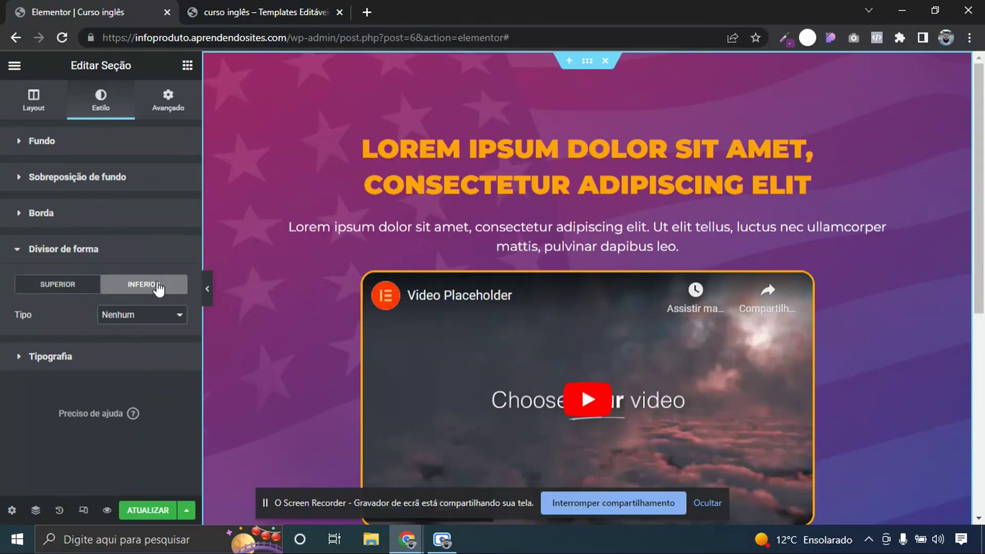
{"action": "scroll", "coordinate": [982, 250], "scroll_direction": "down", "scroll_amount": 3}
{"action": "scroll", "coordinate": [982, 250], "scroll_direction": "down", "scroll_amount": 4}
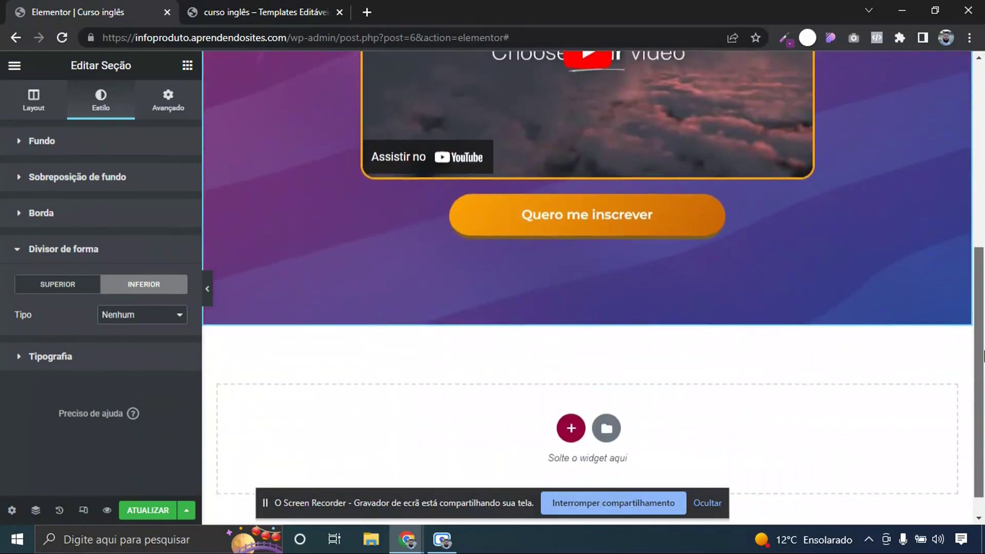
{"action": "left_click", "coordinate": [129, 318]}
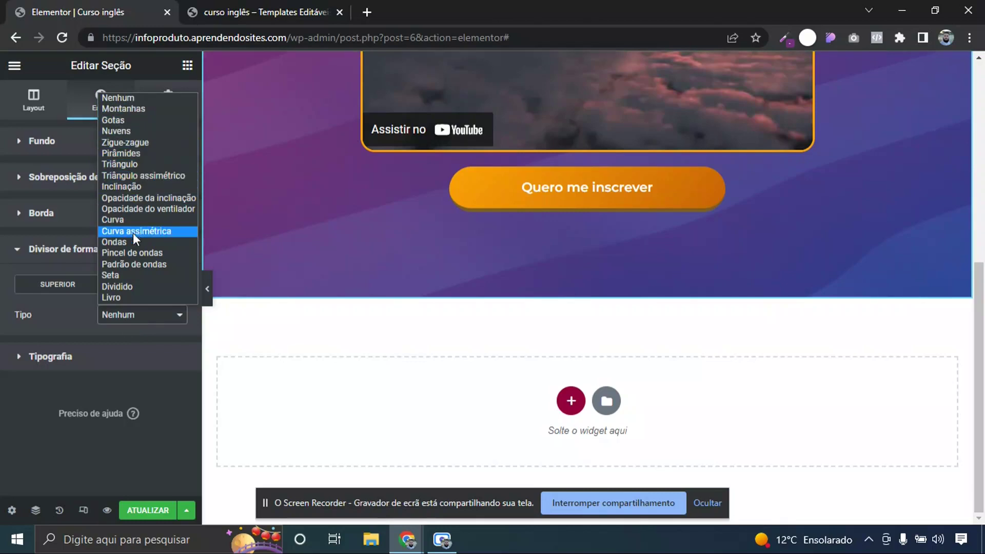
{"action": "left_click", "coordinate": [130, 108]}
{"action": "key", "text": "Down"}
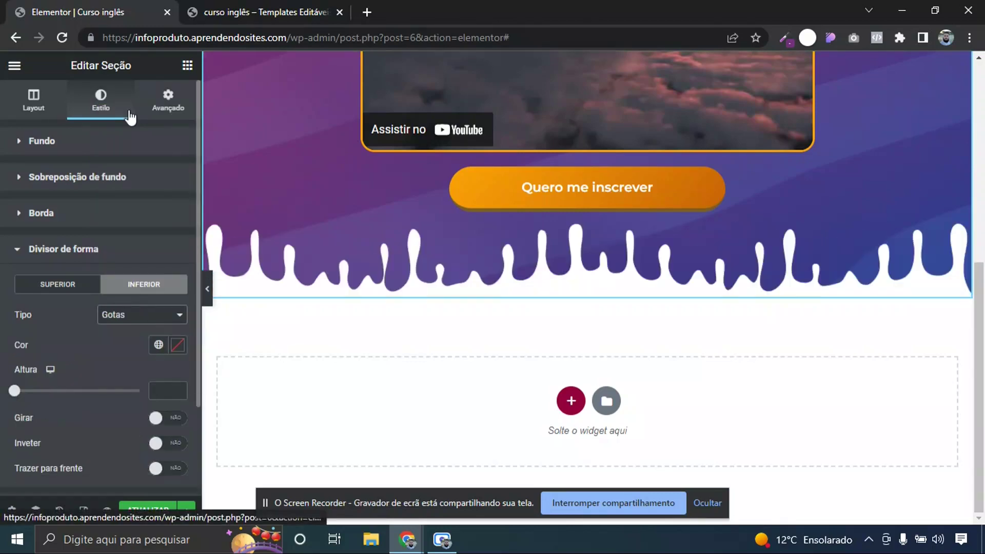
{"action": "key", "text": "Down"}
{"action": "key", "text": "Down"}
{"action": "key", "text": "Down"}
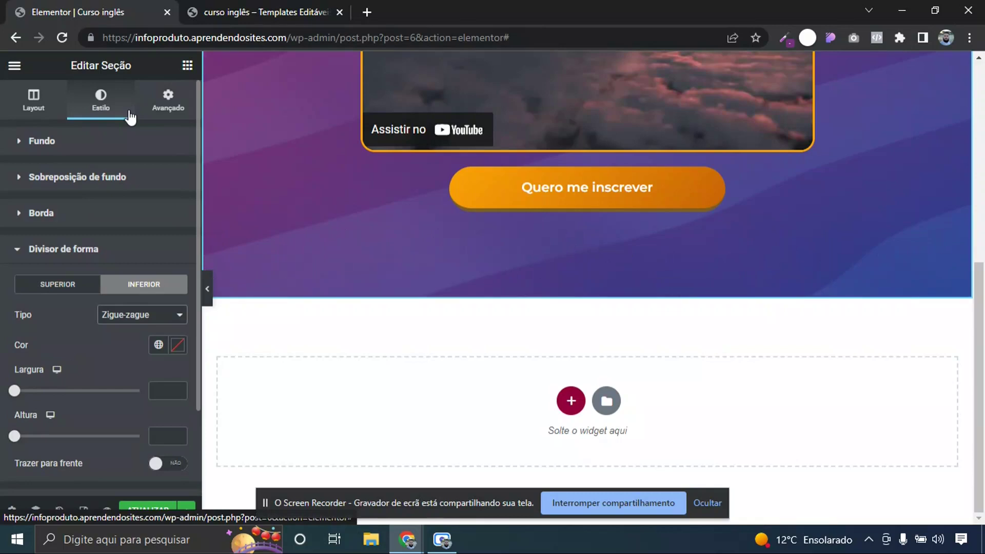
{"action": "key", "text": "Down"}
{"action": "key", "text": "Down"}
{"action": "key", "text": "Down"}
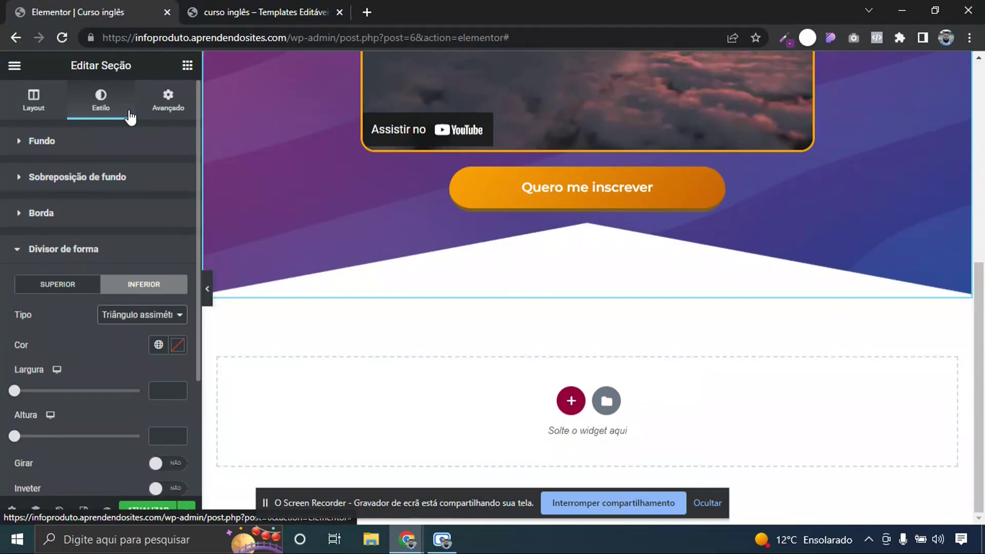
{"action": "key", "text": "Down"}
{"action": "key", "text": "Down"}
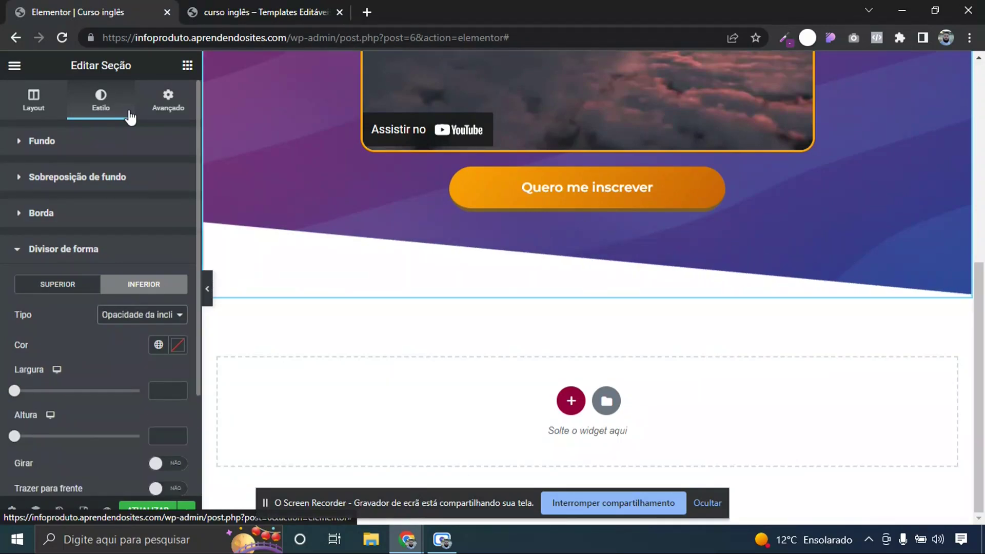
{"action": "key", "text": "Down"}
{"action": "key", "text": "Down"}
{"action": "key", "text": "Down"}
{"action": "key", "text": "Down"}
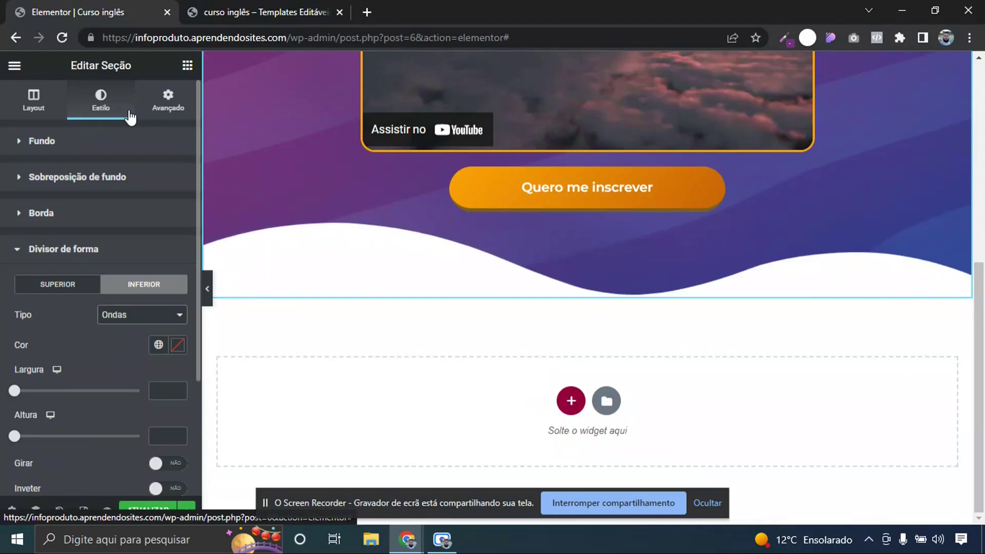
Set the wave divider's width to 100 and height to about 46, and check it with the editing panel hidden
{"action": "left_click_drag", "start_coordinate": [17, 393], "coordinate": [24, 451]}
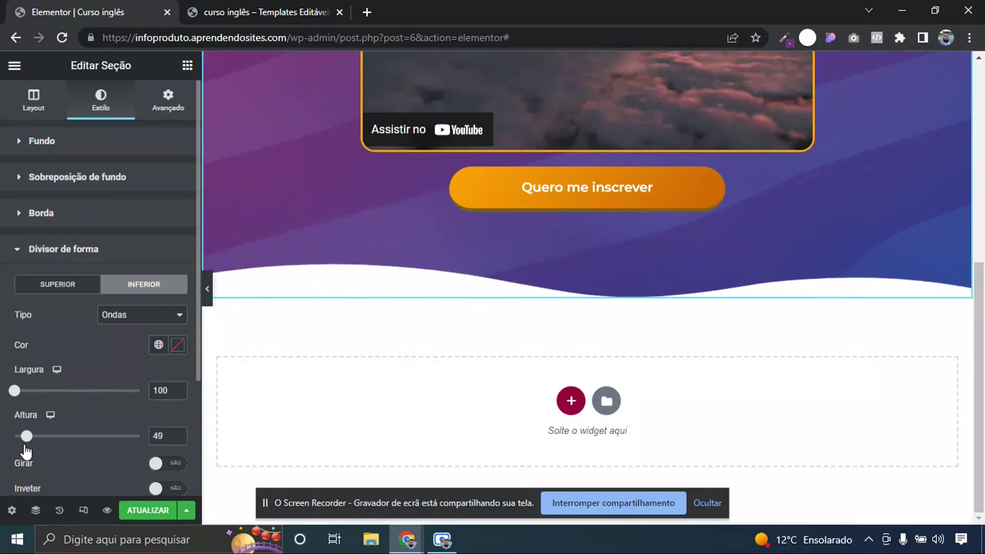
{"action": "left_click", "coordinate": [207, 288]}
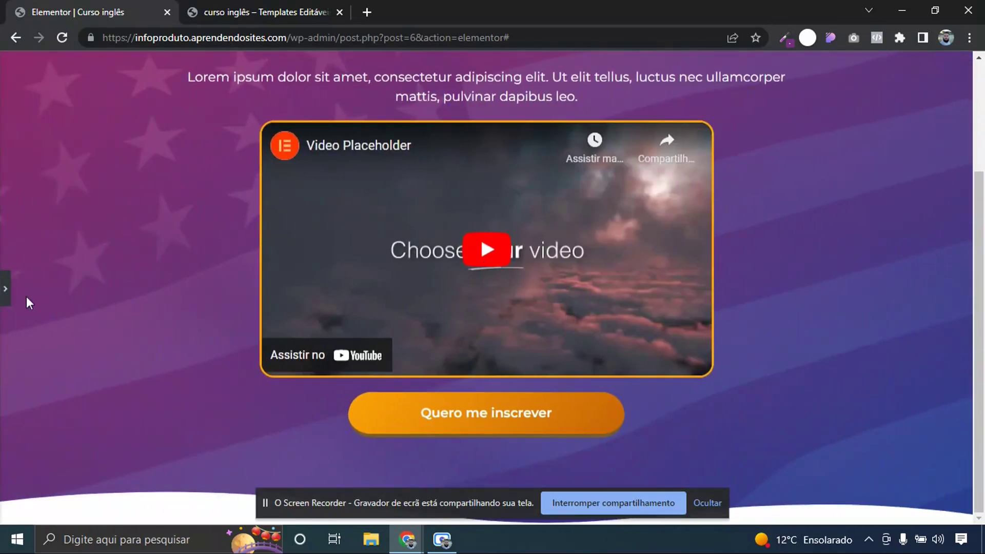
{"action": "scroll", "coordinate": [983, 326], "scroll_direction": "up", "scroll_amount": 2}
{"action": "scroll", "coordinate": [982, 326], "scroll_direction": "down", "scroll_amount": 2}
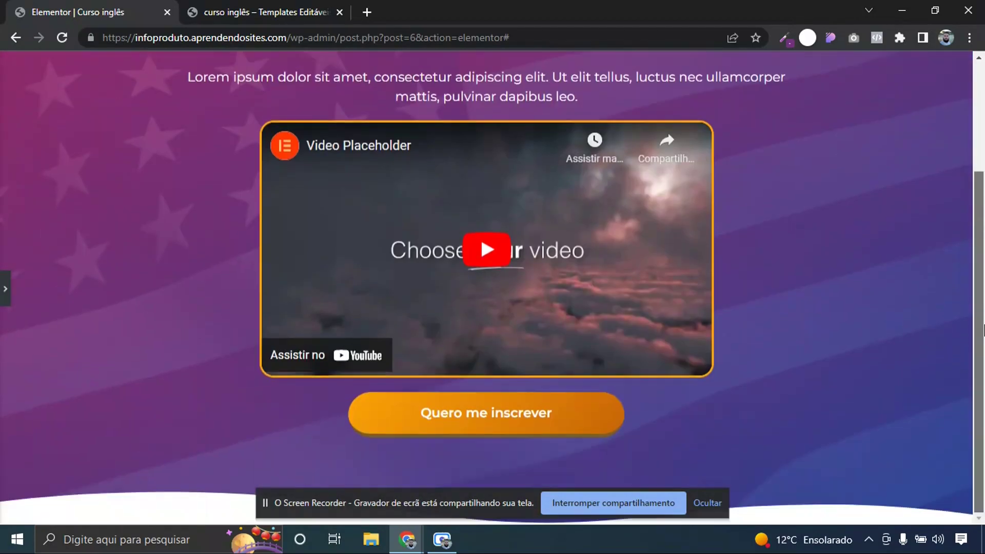
{"action": "left_click", "coordinate": [4, 292]}
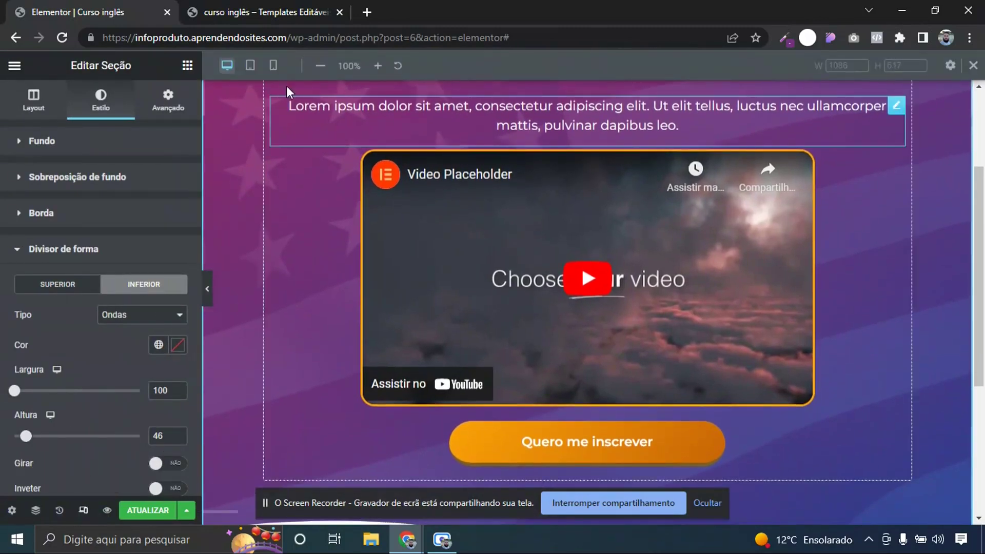
Check the hero section and its wave divider in the mobile preview
{"action": "left_click", "coordinate": [273, 66]}
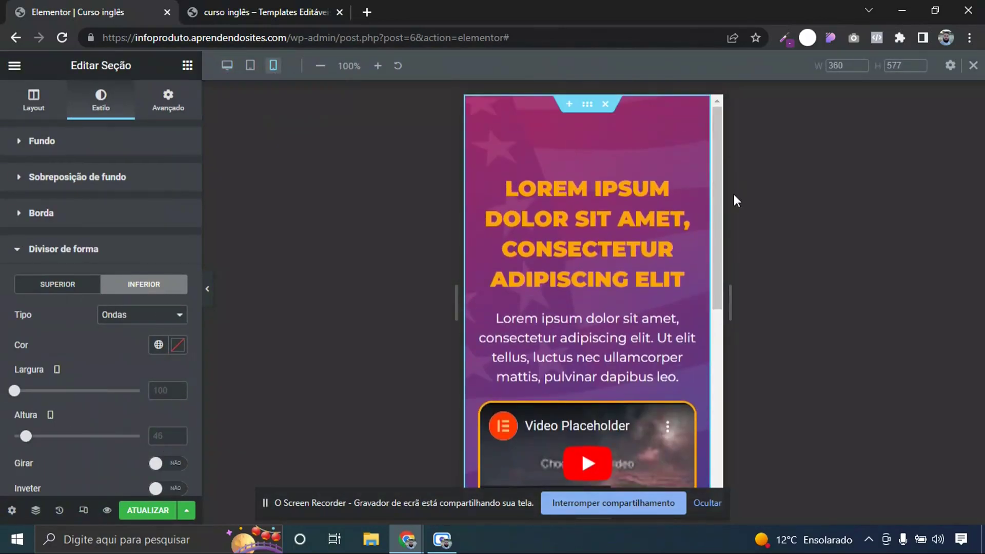
{"action": "left_click_drag", "start_coordinate": [716, 202], "coordinate": [727, 316]}
{"action": "scroll", "coordinate": [542, 360], "scroll_direction": "down", "scroll_amount": 1}
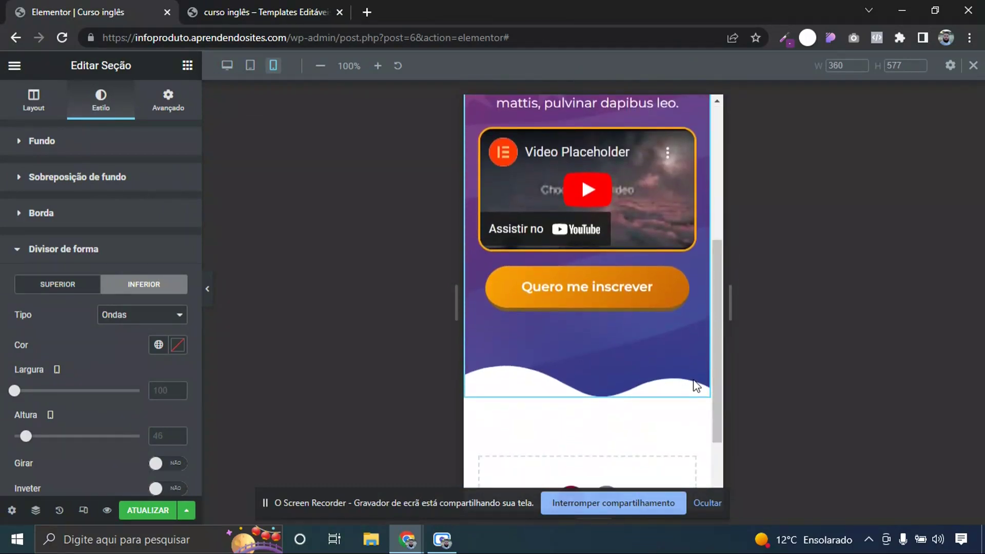
{"action": "left_click_drag", "start_coordinate": [716, 368], "coordinate": [710, 197]}
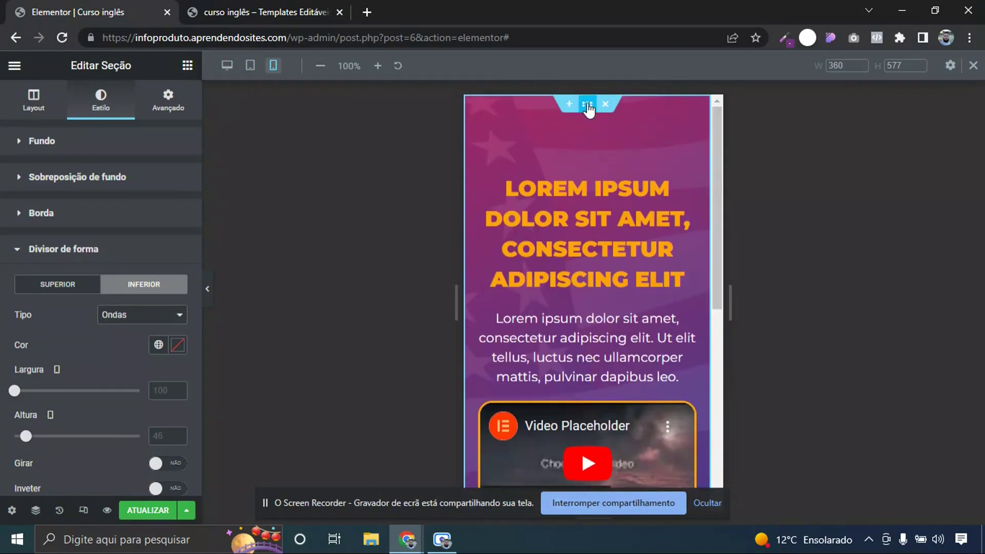
Set the hero section's top and bottom padding to 50 px for mobile
{"action": "left_click", "coordinate": [181, 108]}
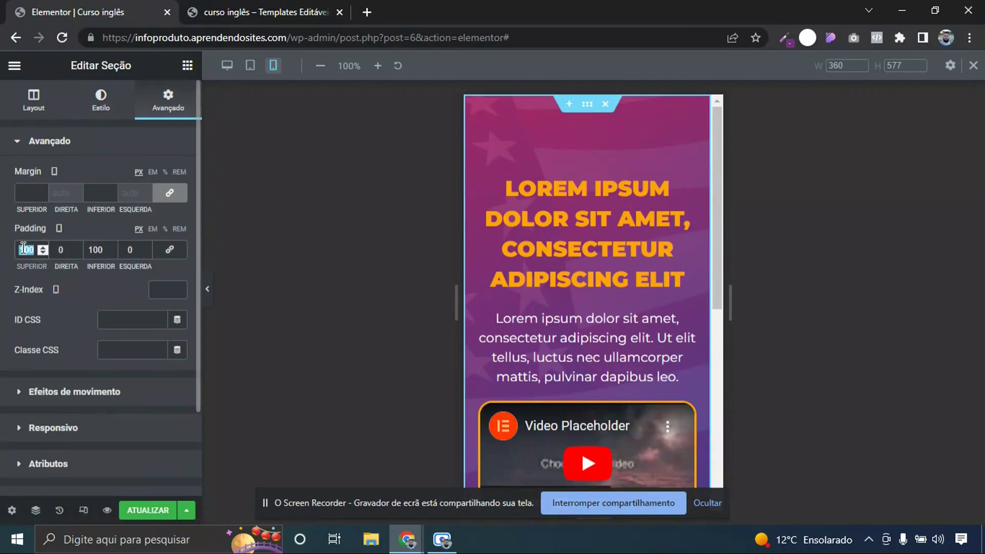
{"action": "type", "text": "30"}
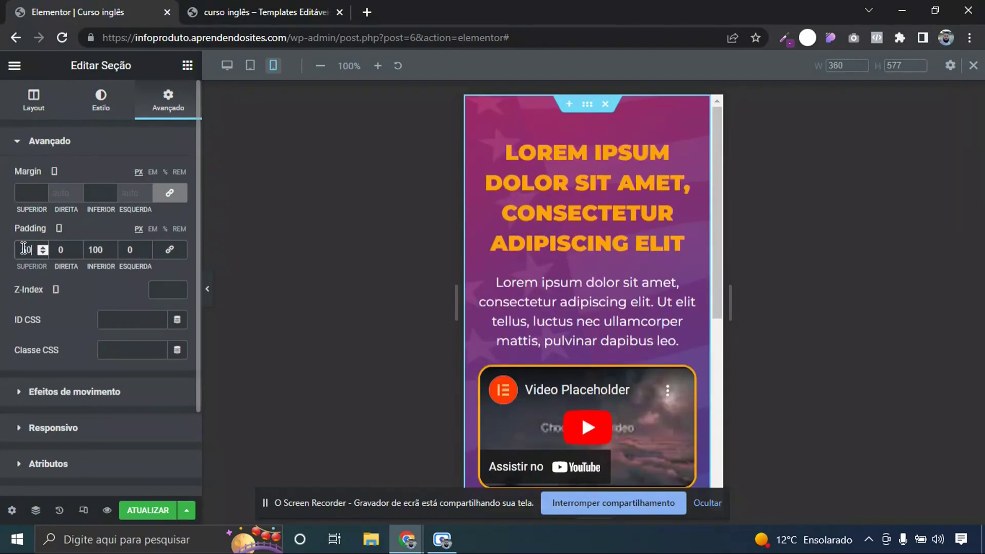
{"action": "key", "text": "Tab"}
{"action": "key", "text": "Tab"}
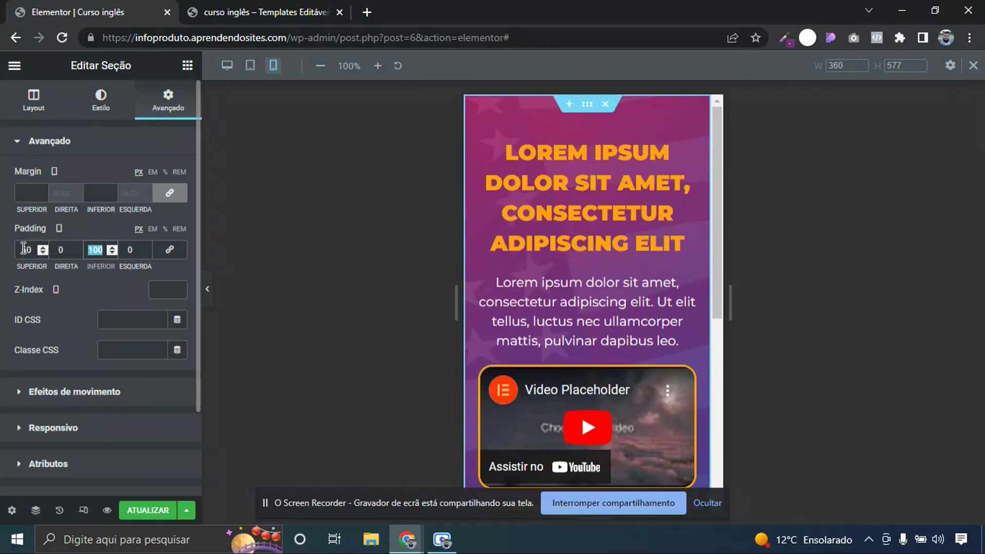
{"action": "type", "text": "50"}
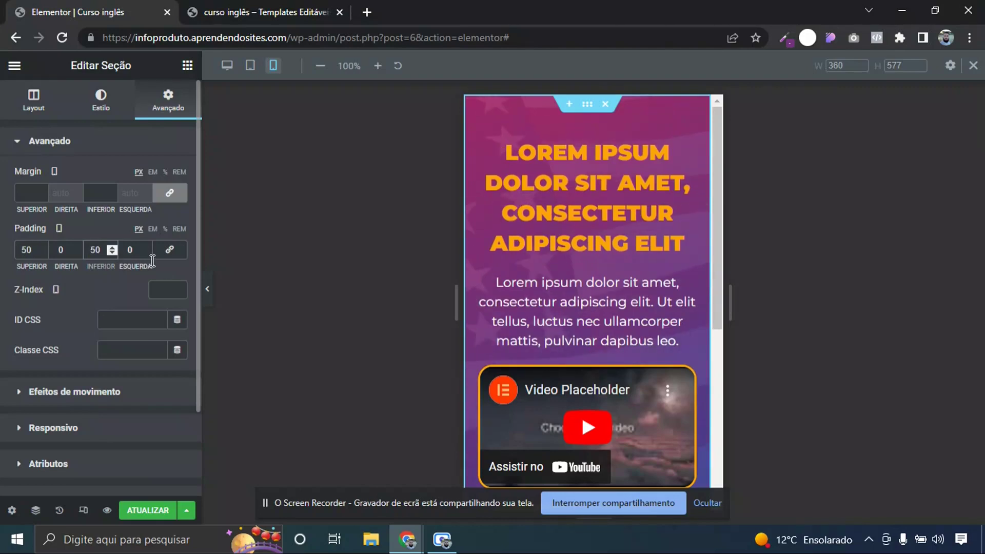
Check the mobile layout of the hero section with the editing panel hidden and return to the desktop preview
{"action": "left_click", "coordinate": [208, 288]}
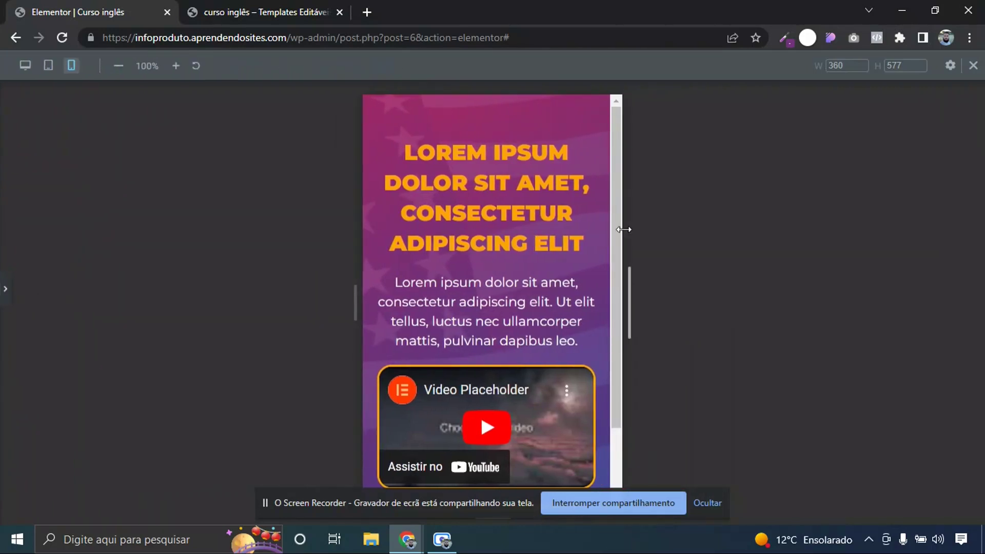
{"action": "left_click_drag", "start_coordinate": [618, 227], "coordinate": [615, 365]}
{"action": "scroll", "coordinate": [602, 250], "scroll_direction": "up", "scroll_amount": 1}
{"action": "scroll", "coordinate": [596, 355], "scroll_direction": "down", "scroll_amount": 1}
{"action": "scroll", "coordinate": [595, 183], "scroll_direction": "up", "scroll_amount": 2}
{"action": "left_click", "coordinate": [3, 267]}
{"action": "left_click", "coordinate": [227, 65]}
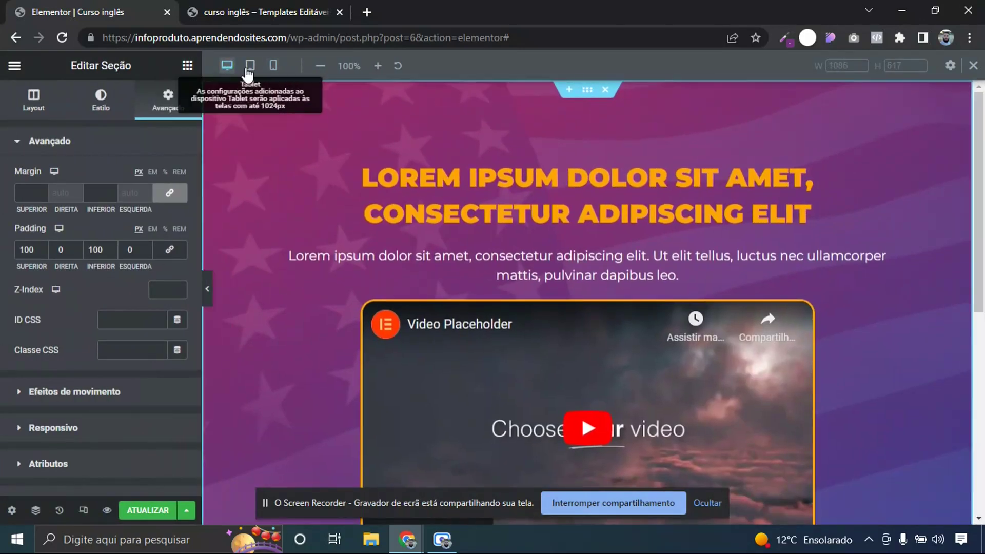
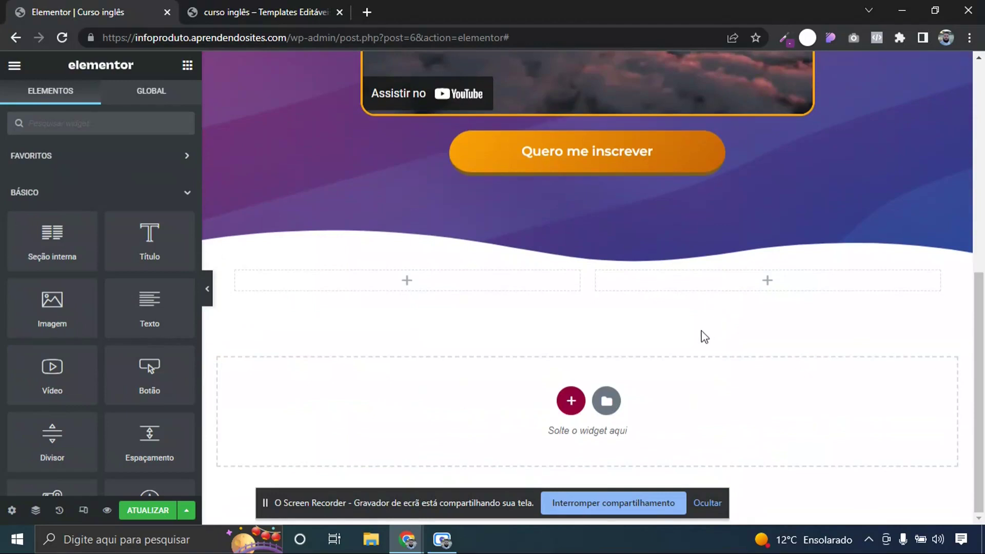
Paste the copied heading into the first column of the new two-column section and shorten it to "LOREM IPSUM DOLOR"
{"action": "right_click", "coordinate": [394, 280]}
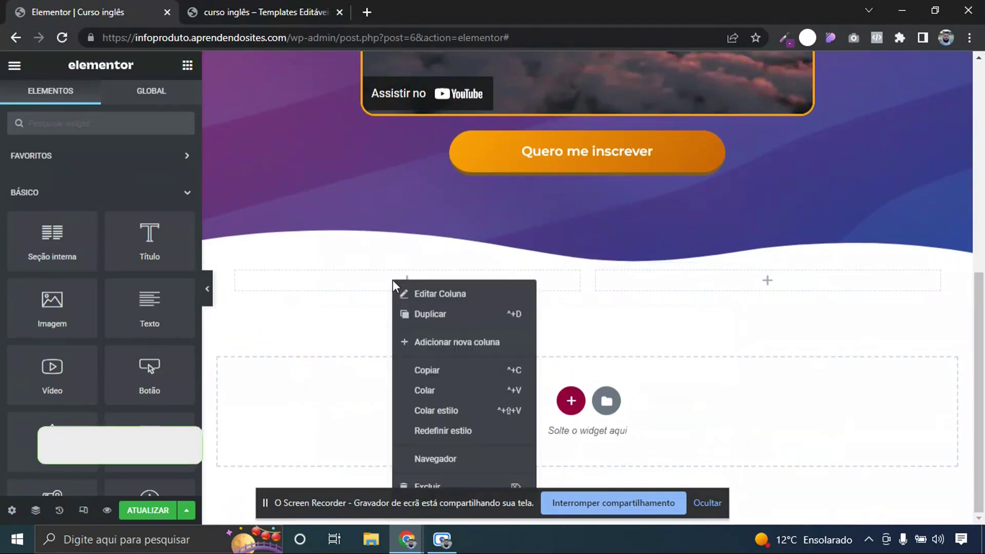
{"action": "left_click", "coordinate": [424, 388]}
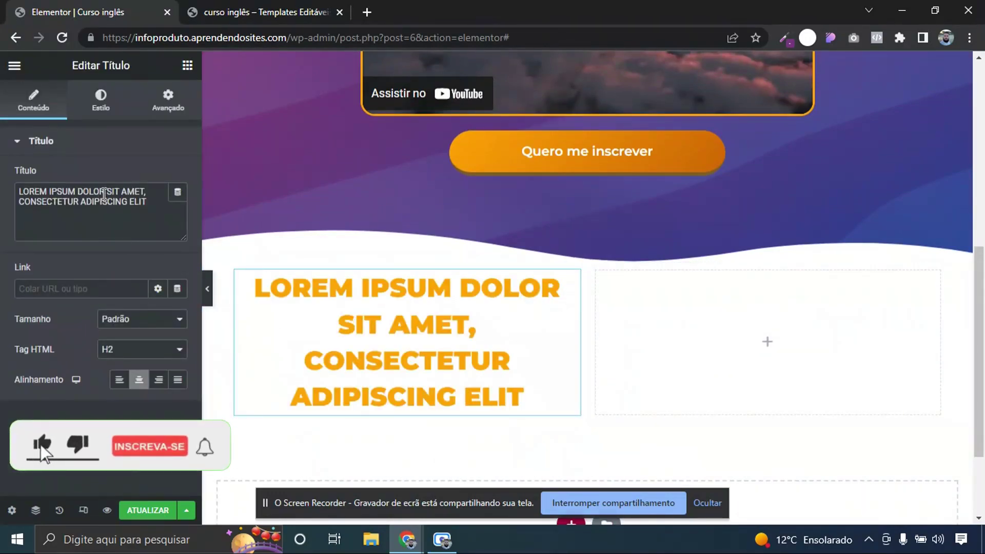
{"action": "left_click_drag", "start_coordinate": [110, 192], "coordinate": [149, 203]}
{"action": "key", "text": "BackSpace"}
Compare the heading with the template page and align it to the left
{"action": "left_click", "coordinate": [261, 12]}
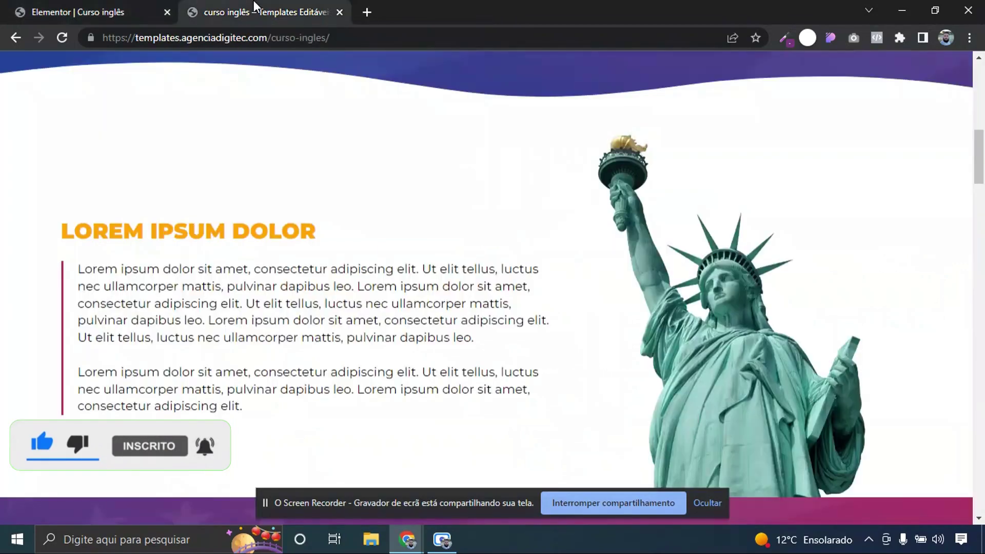
{"action": "left_click", "coordinate": [105, 7]}
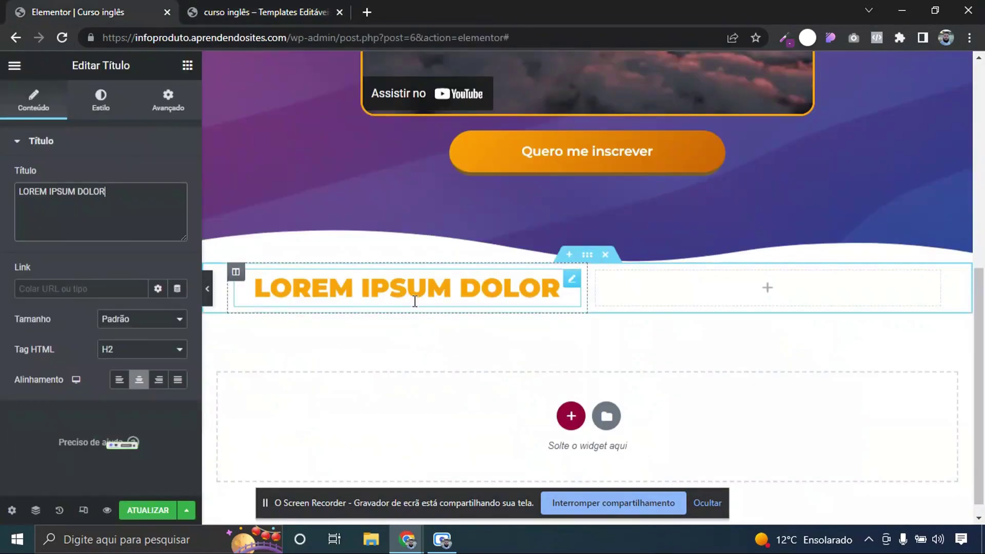
{"action": "left_click", "coordinate": [120, 383]}
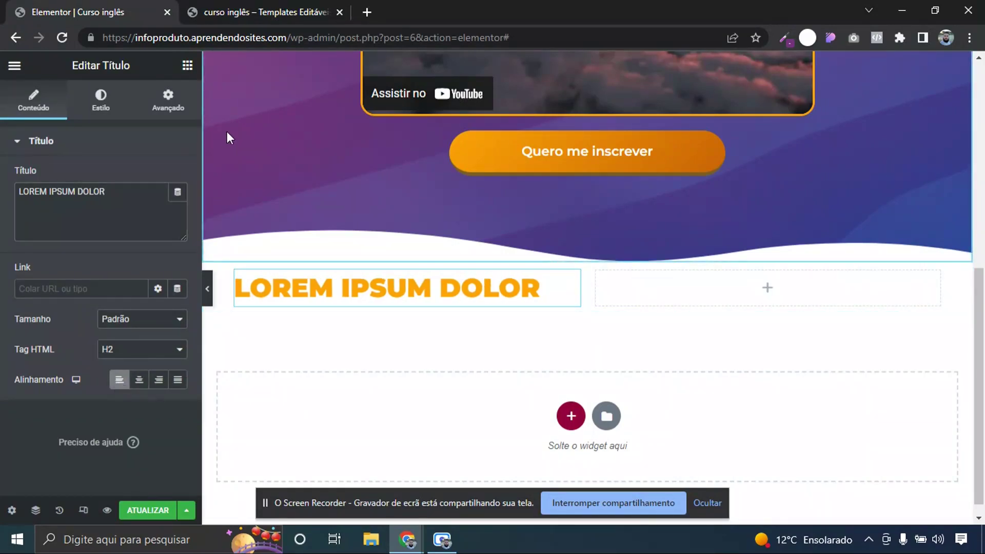
Add a Texto widget below the heading in the first column and bring up the matching paragraph on the template page
{"action": "left_click", "coordinate": [188, 66]}
{"action": "left_click_drag", "start_coordinate": [154, 305], "coordinate": [277, 301]}
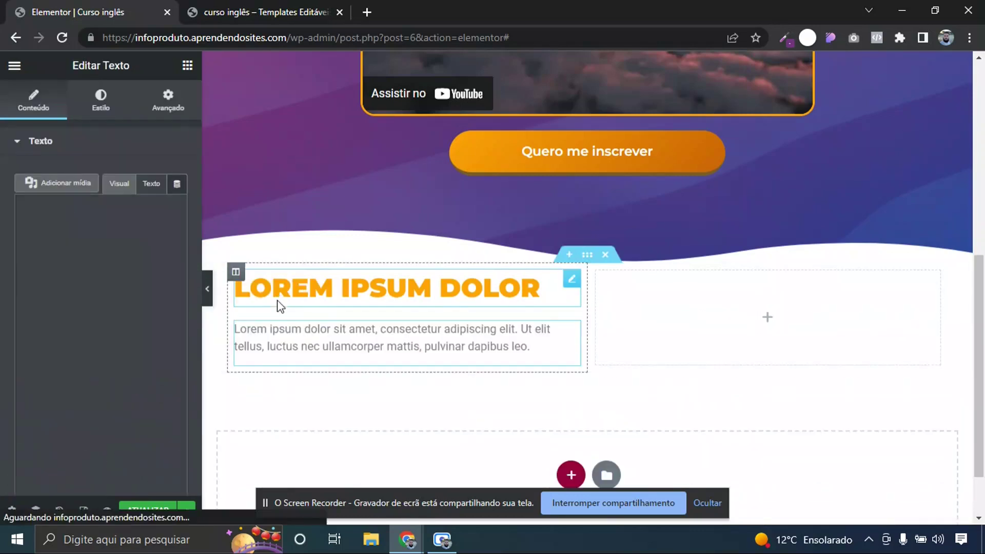
{"action": "left_click", "coordinate": [286, 7]}
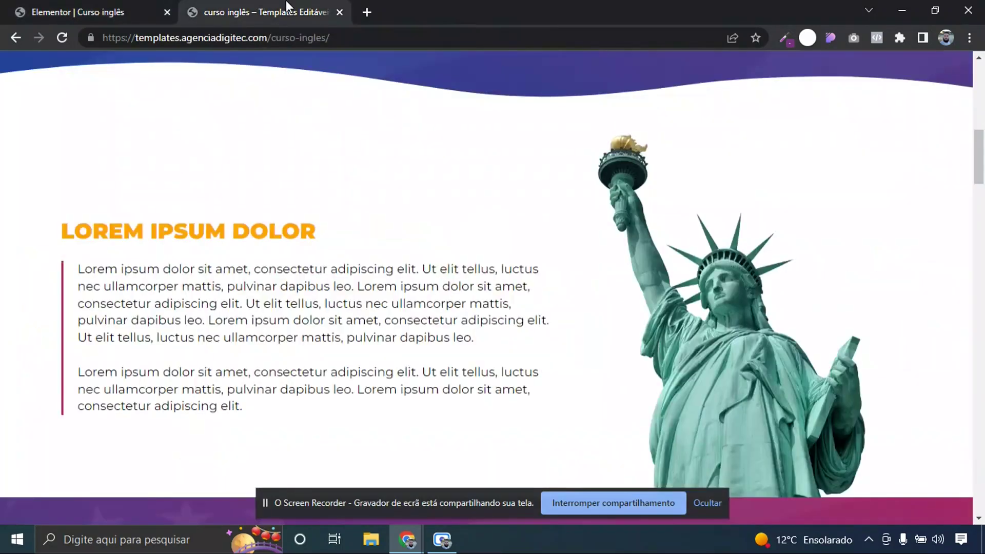
Copy both Lorem ipsum paragraphs beside the statue on the template page and return to the Elementor editor
{"action": "left_click_drag", "start_coordinate": [257, 421], "coordinate": [72, 264]}
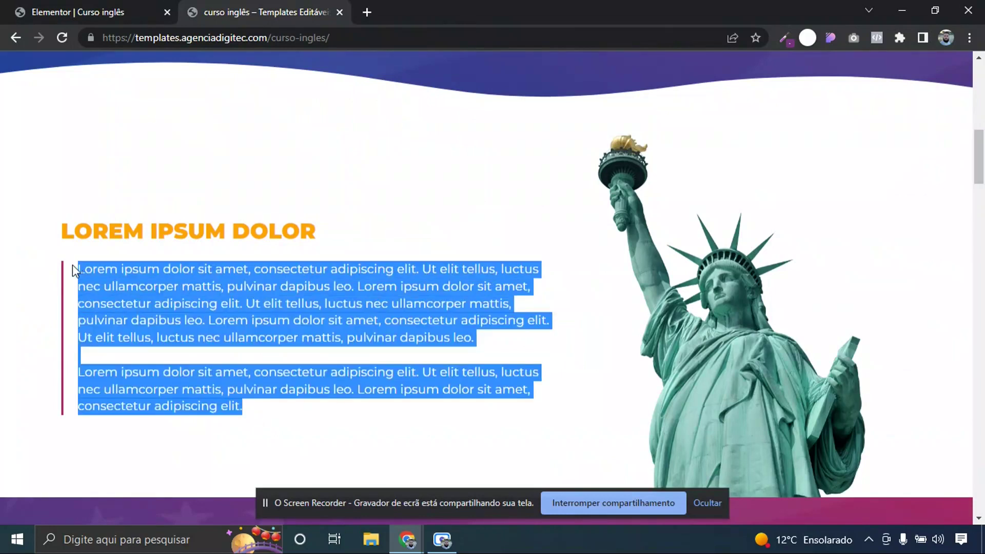
{"action": "right_click", "coordinate": [89, 274]}
{"action": "left_click", "coordinate": [110, 285]}
{"action": "left_click", "coordinate": [78, 12]}
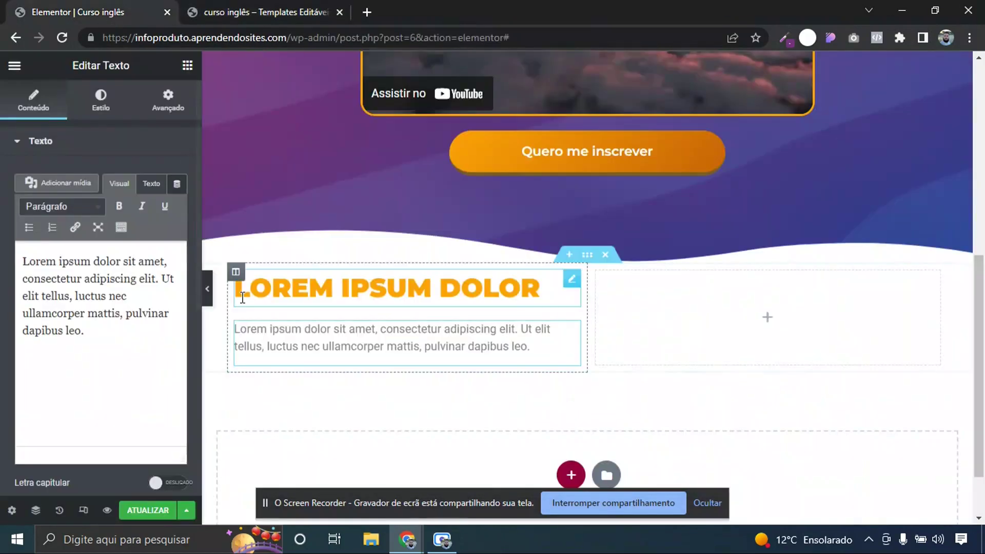
Replace the Texto widget's placeholder text with the copied paragraphs, using the widget's HTML code view
{"action": "left_click", "coordinate": [108, 340]}
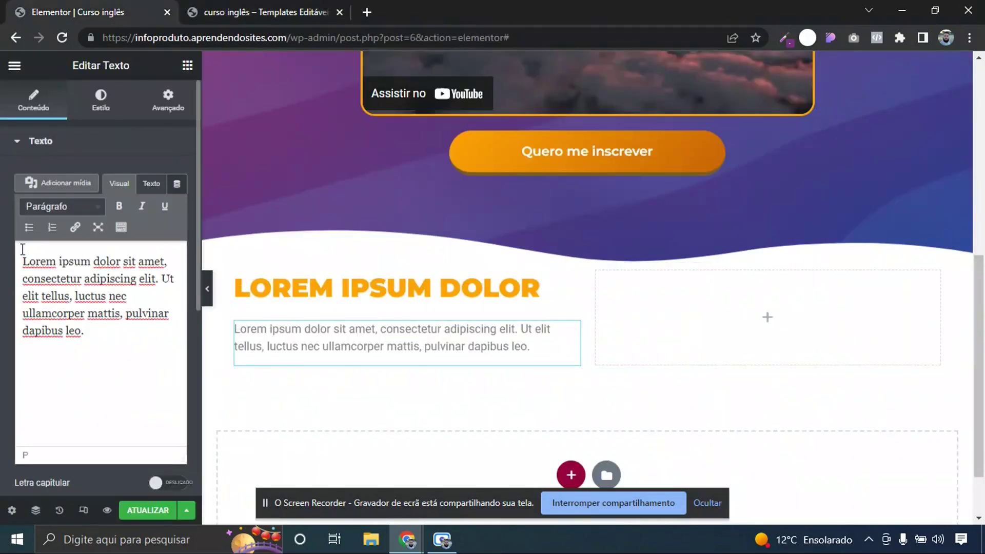
{"action": "double_click", "coordinate": [54, 296]}
{"action": "key", "text": "ctrl+a"}
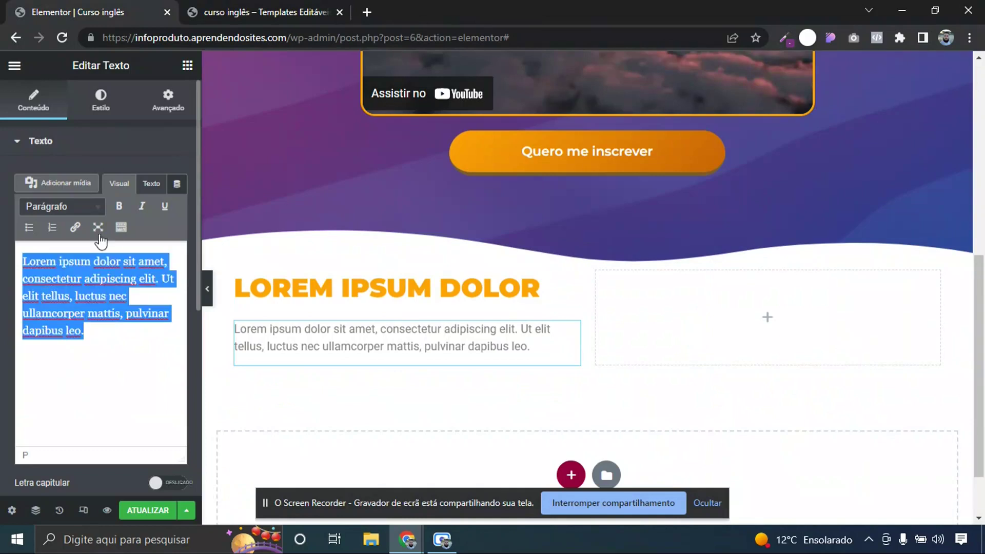
{"action": "left_click", "coordinate": [147, 187]}
{"action": "left_click_drag", "start_coordinate": [108, 331], "coordinate": [61, 286]}
{"action": "left_click", "coordinate": [77, 312]}
{"action": "key", "text": "ctrl+a"}
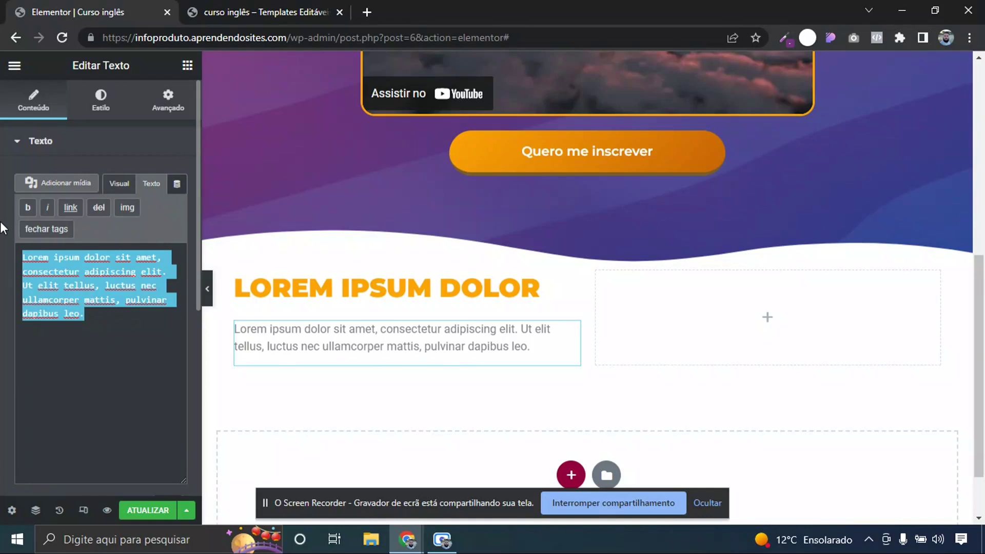
{"action": "key", "text": "ctrl+v"}
Separate the two paragraphs with "<br></br>" on the blank line between them and bring up the Texto widget's style settings
{"action": "left_click", "coordinate": [82, 370]}
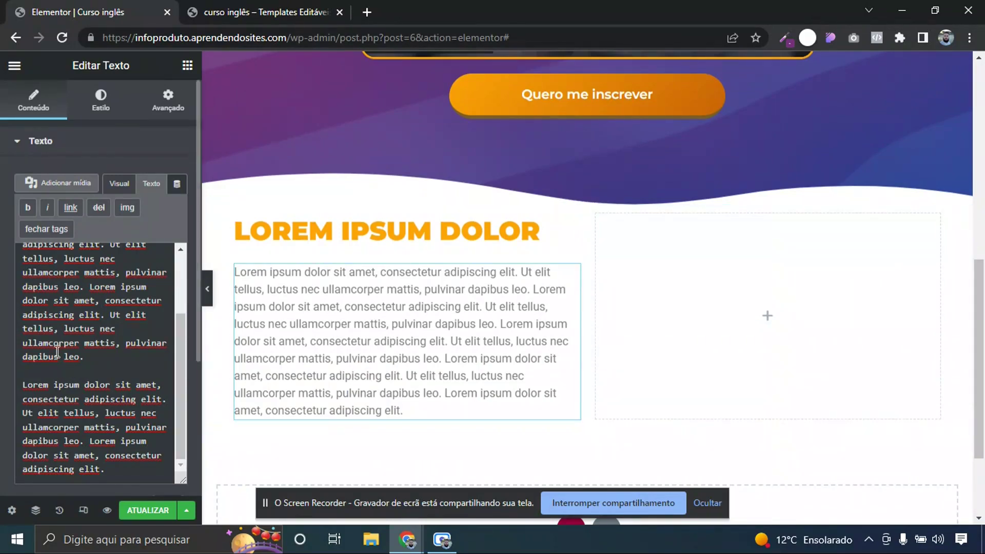
{"action": "type", "text": "<br><"}
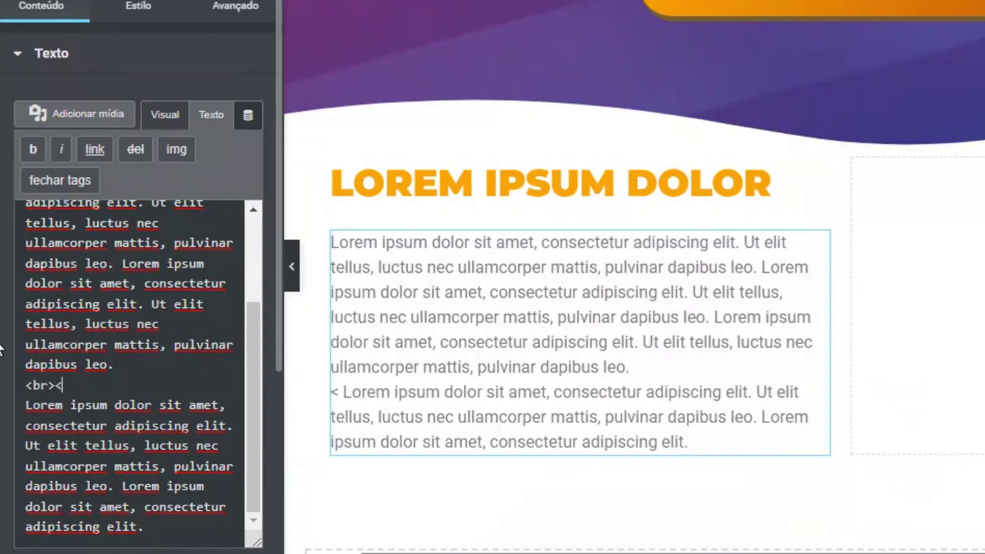
{"action": "type", "text": "/br>"}
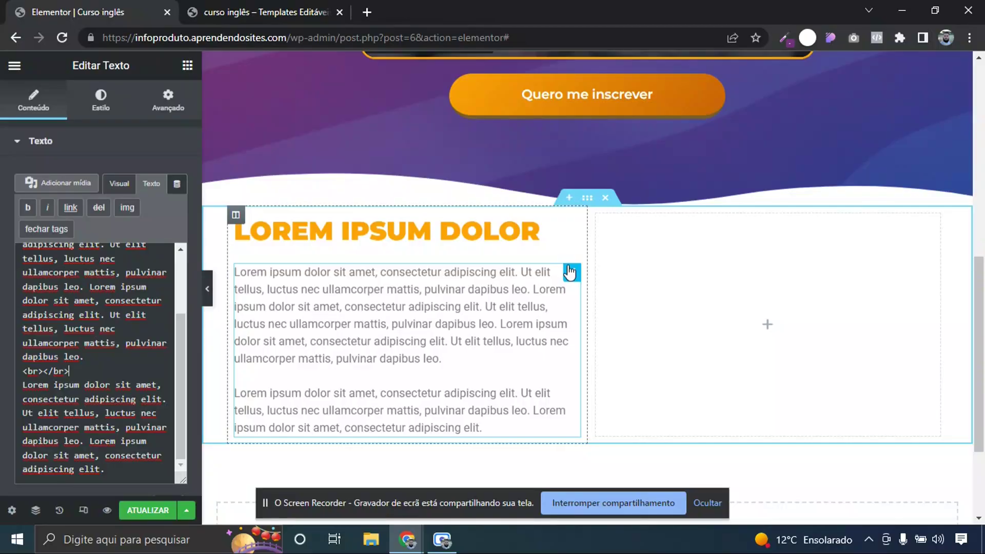
{"action": "left_click", "coordinate": [101, 101]}
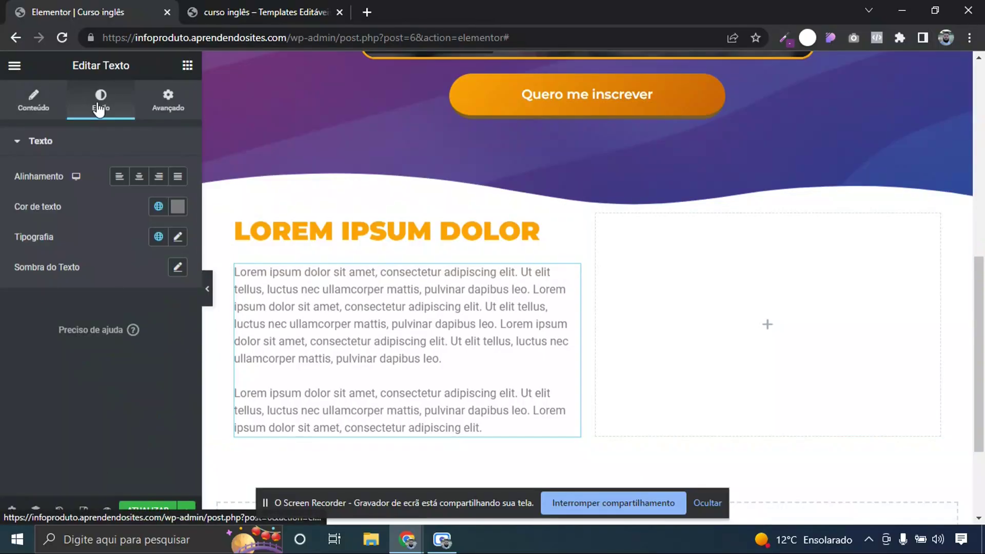
Set the text color of the paragraph below the LOREM IPSUM DOLOR heading to #000000
{"action": "left_click", "coordinate": [178, 211]}
{"action": "mouse_move", "coordinate": [164, 325]}
{"action": "left_mouse_down"}
{"action": "mouse_move", "coordinate": [113, 341]}
{"action": "mouse_move", "coordinate": [78, 370]}
{"action": "left_mouse_up"}
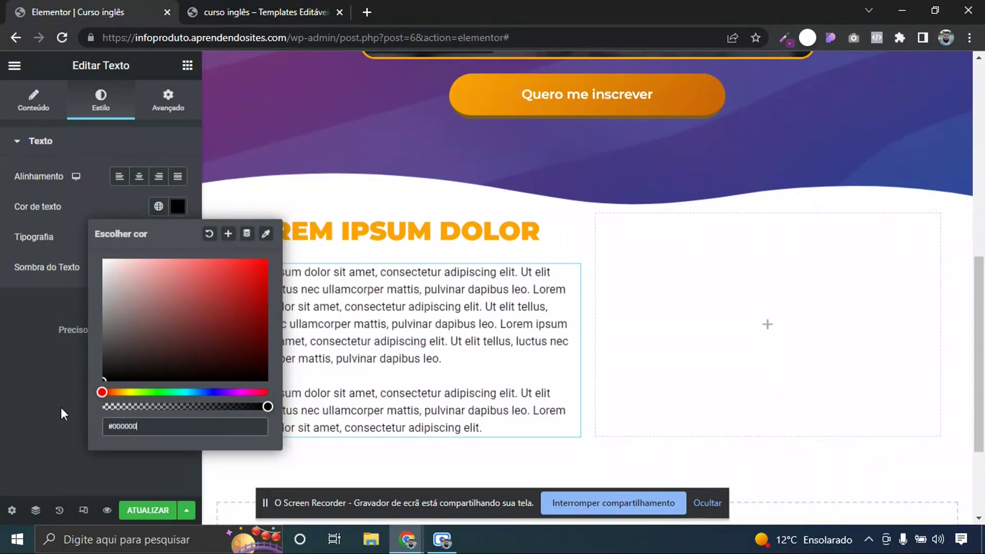
{"action": "left_click", "coordinate": [3, 373]}
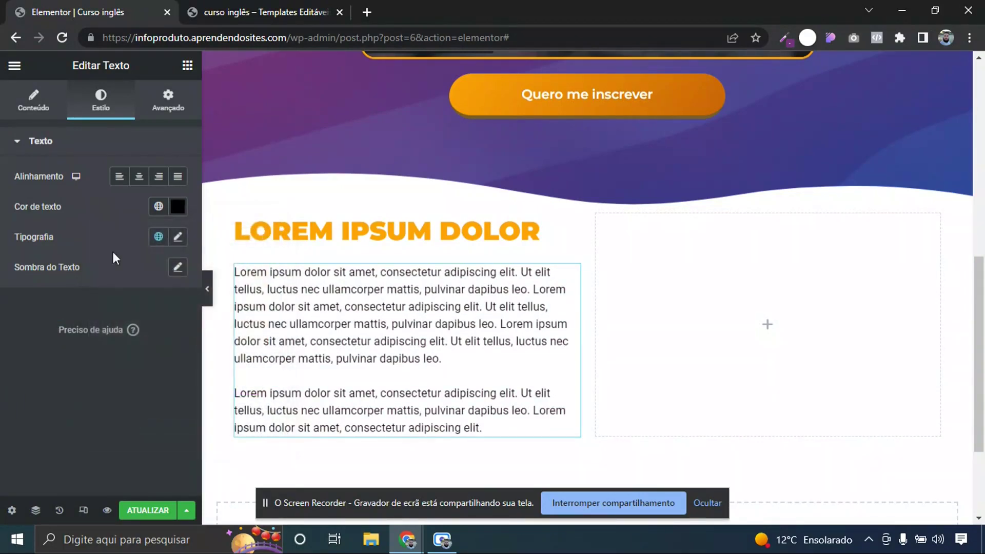
Apply the global Montserrat typography to the paragraph and set its font weight to 400
{"action": "left_click", "coordinate": [159, 237]}
{"action": "left_click", "coordinate": [79, 296]}
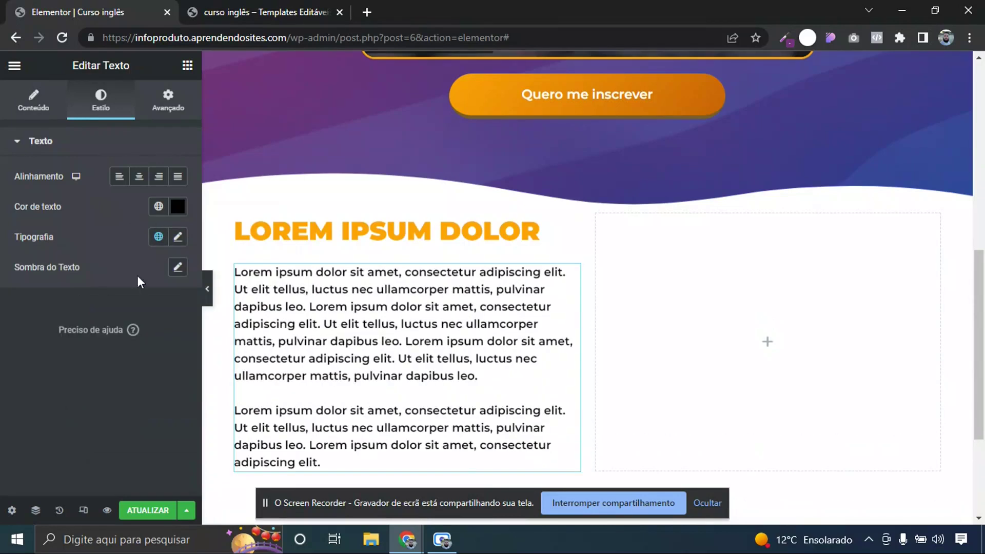
{"action": "left_click", "coordinate": [178, 237]}
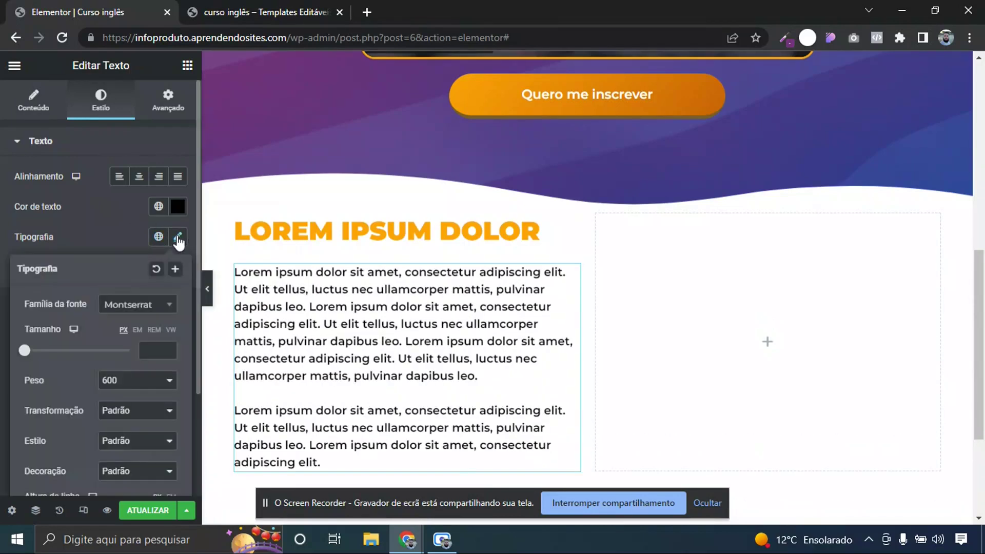
{"action": "left_click", "coordinate": [133, 382]}
{"action": "left_click", "coordinate": [122, 427]}
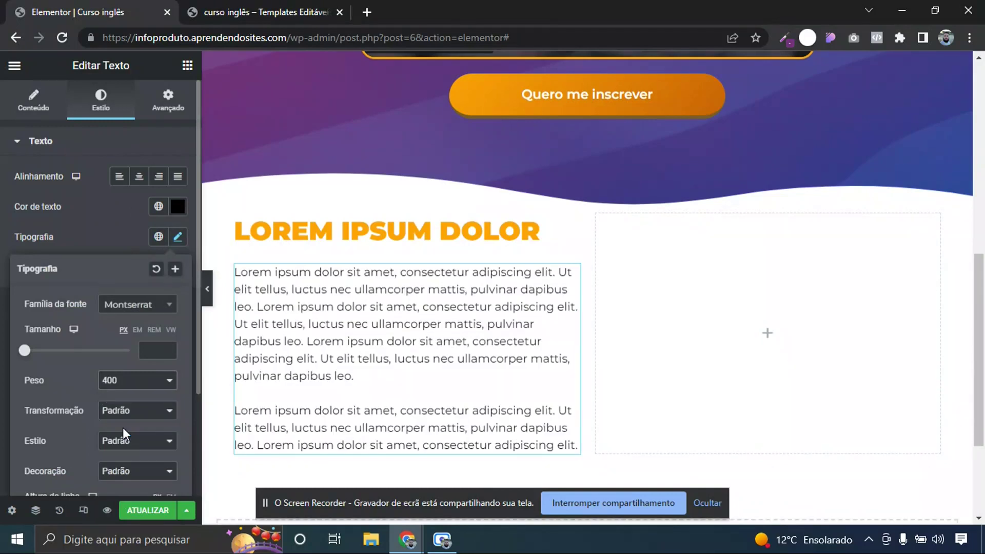
{"action": "left_click", "coordinate": [3, 333]}
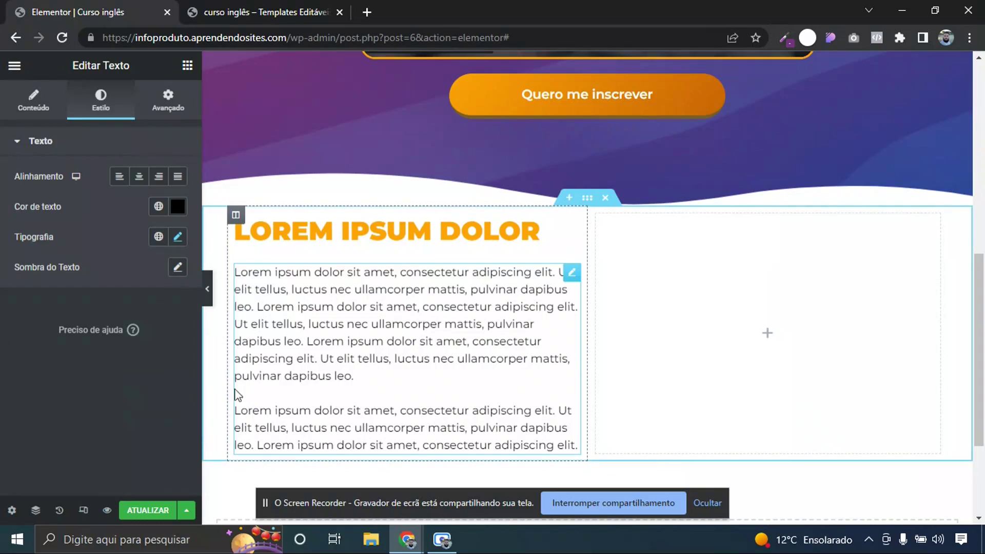
Give the paragraph a solid border 3 px wide on the left side only, in the global color Novo item #2
{"action": "left_click", "coordinate": [169, 99]}
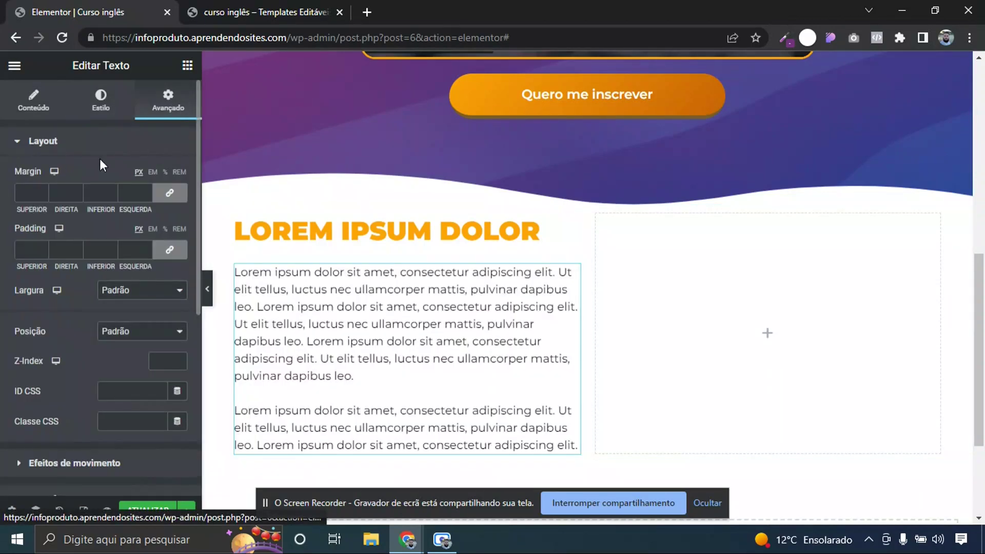
{"action": "left_click", "coordinate": [85, 142]}
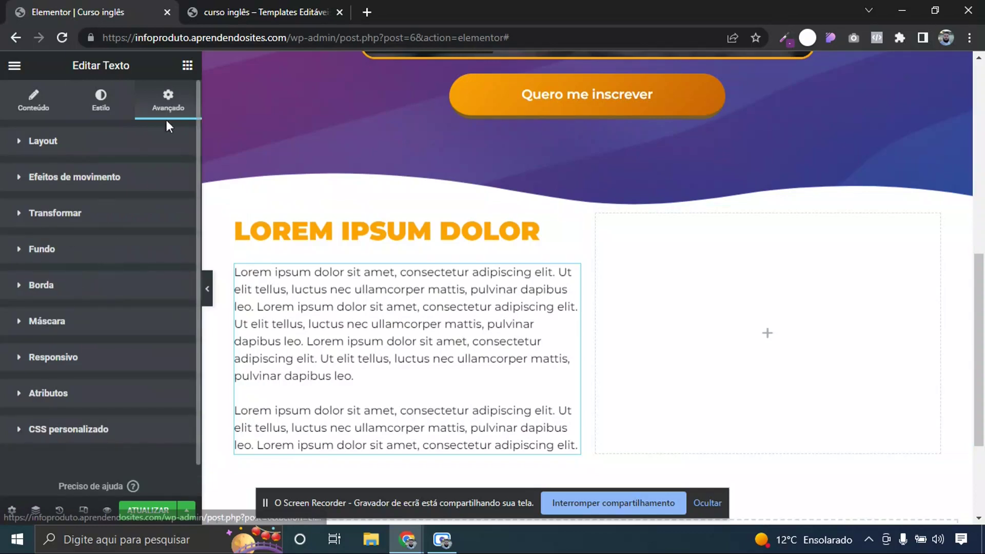
{"action": "left_click", "coordinate": [70, 292]}
{"action": "scroll", "coordinate": [67, 287], "scroll_direction": "down", "scroll_amount": 1}
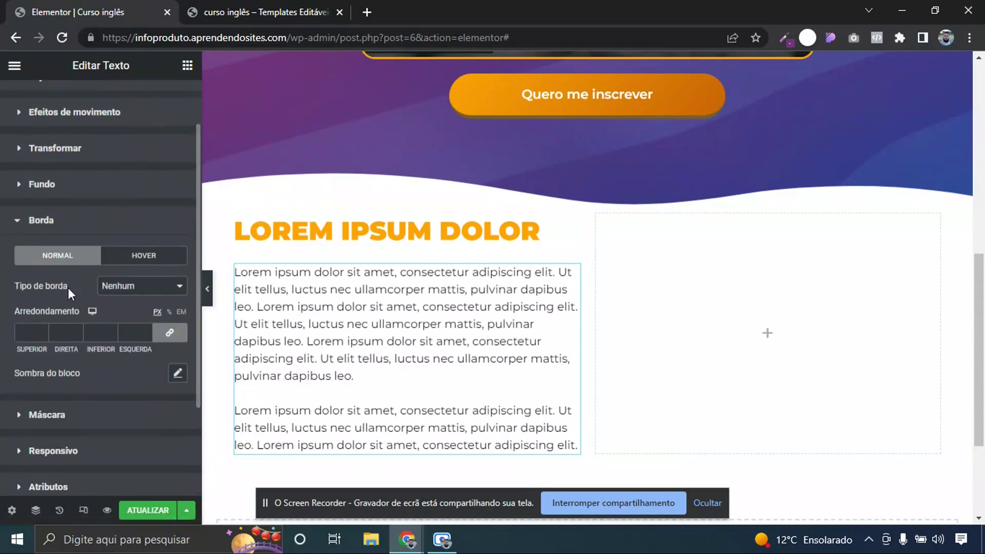
{"action": "left_click", "coordinate": [116, 290]}
{"action": "left_click", "coordinate": [118, 312]}
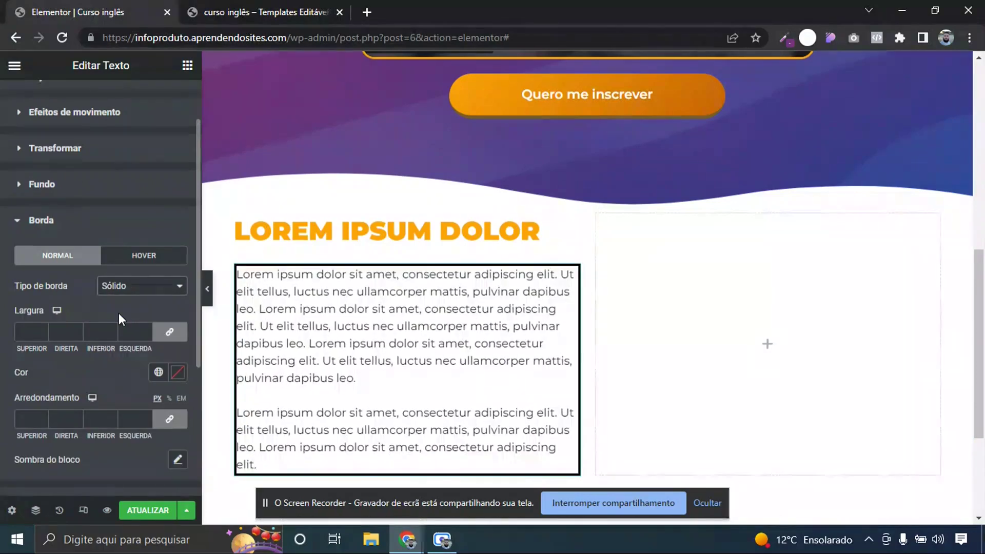
{"action": "left_click", "coordinate": [169, 339]}
{"action": "left_click", "coordinate": [139, 333]}
{"action": "type", "text": "2"}
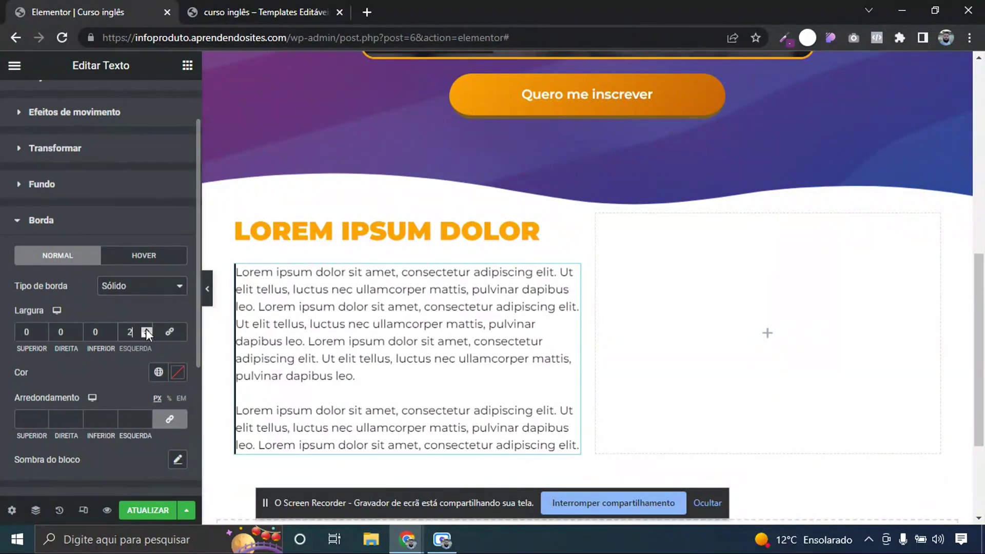
{"action": "left_click", "coordinate": [158, 373]}
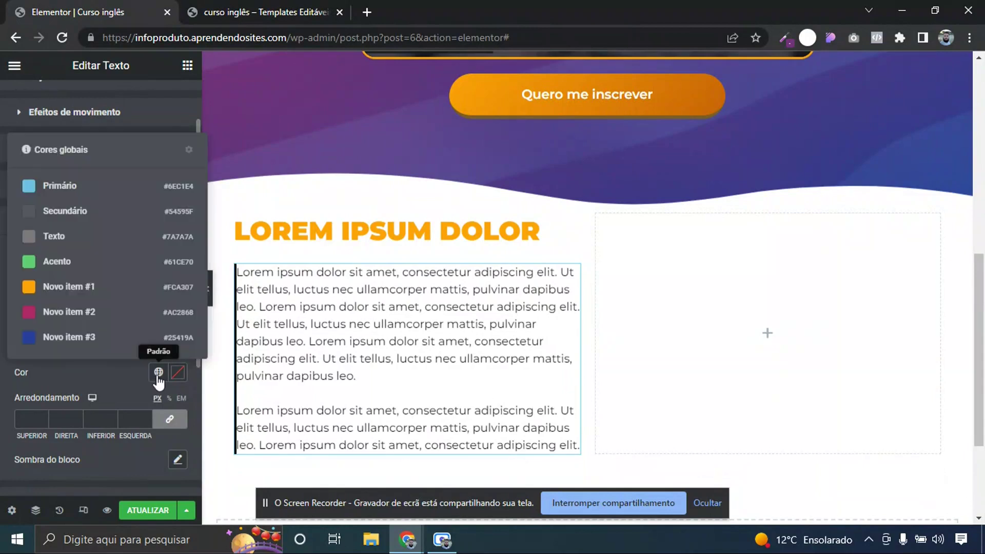
{"action": "left_click", "coordinate": [70, 313]}
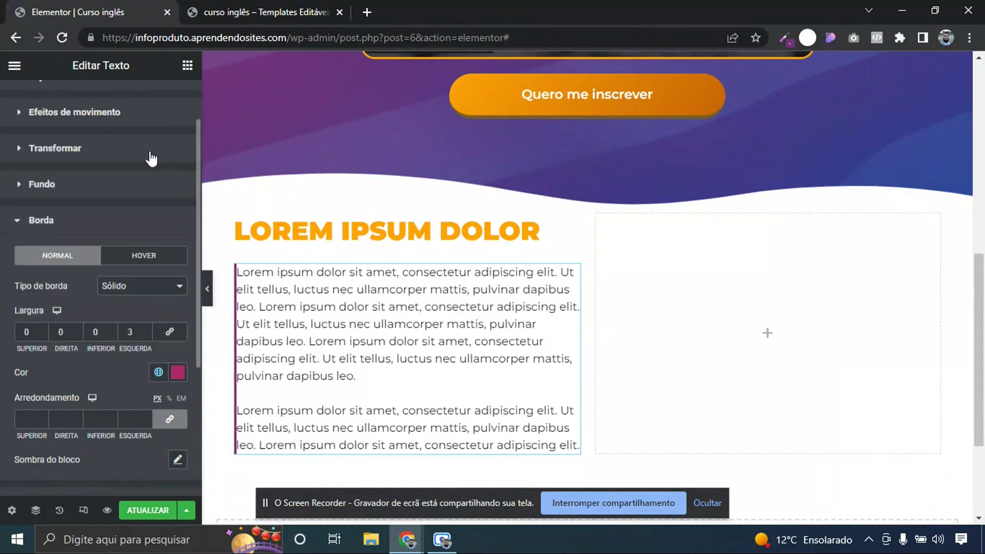
Set the paragraph's padding to 20 px on the left side only
{"action": "scroll", "coordinate": [195, 273], "scroll_direction": "down", "scroll_amount": 3}
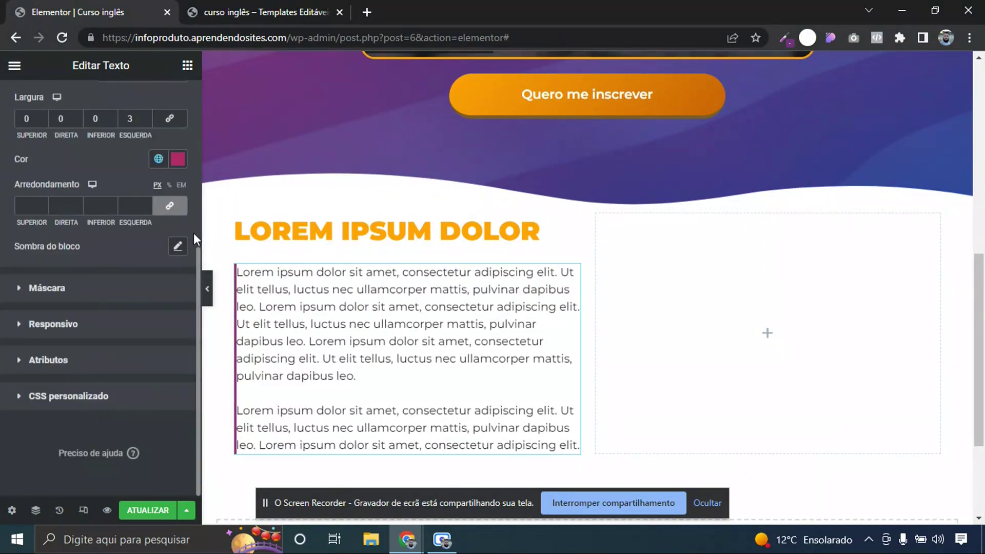
{"action": "scroll", "coordinate": [197, 254], "scroll_direction": "up", "scroll_amount": 5}
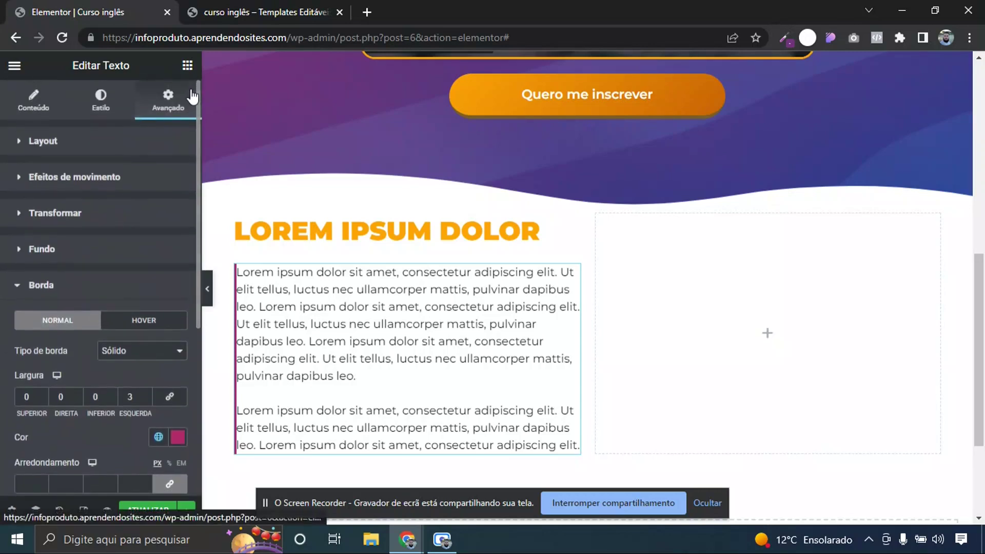
{"action": "left_click", "coordinate": [128, 142]}
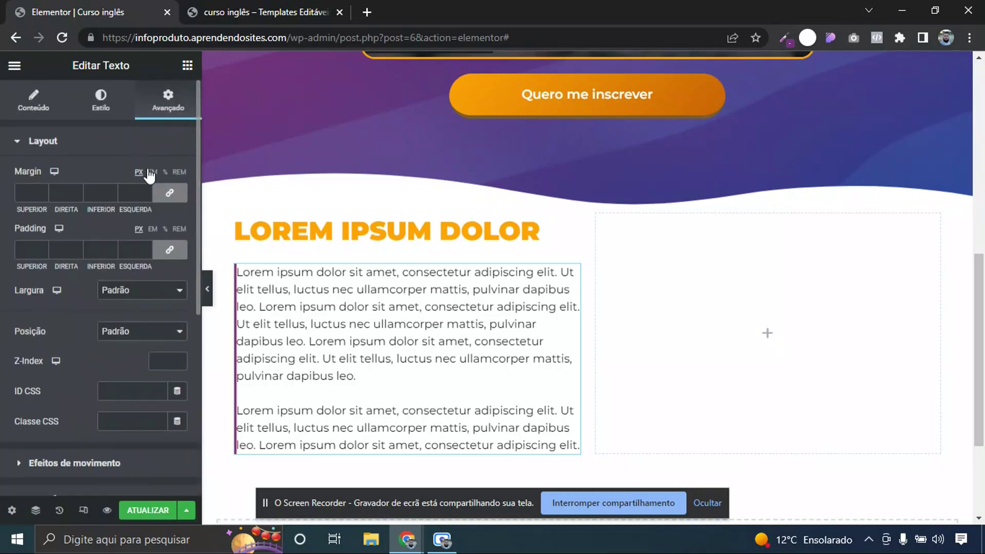
{"action": "left_click", "coordinate": [169, 249]}
{"action": "type", "text": "20"}
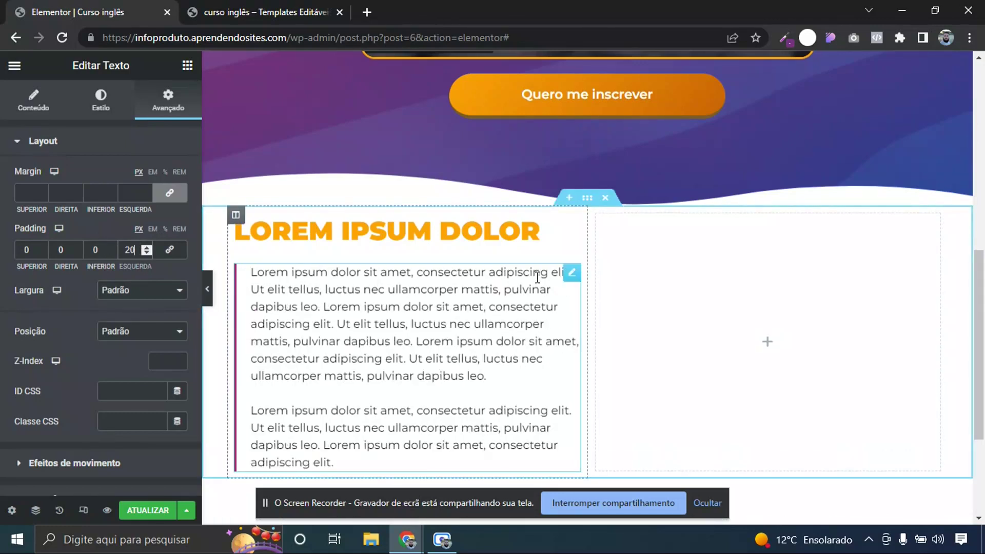
Add an image widget to the empty column beside the text and insert the uploaded file estatua-min.png
{"action": "left_click", "coordinate": [188, 66]}
{"action": "left_click_drag", "start_coordinate": [82, 334], "coordinate": [741, 332]}
{"action": "left_click", "coordinate": [70, 214]}
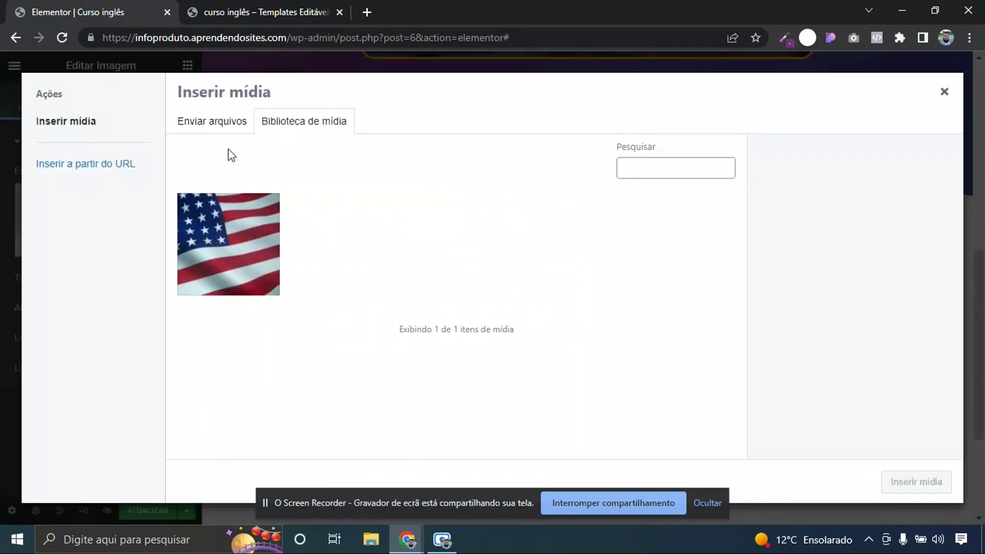
{"action": "left_click", "coordinate": [226, 123]}
{"action": "left_click", "coordinate": [547, 303]}
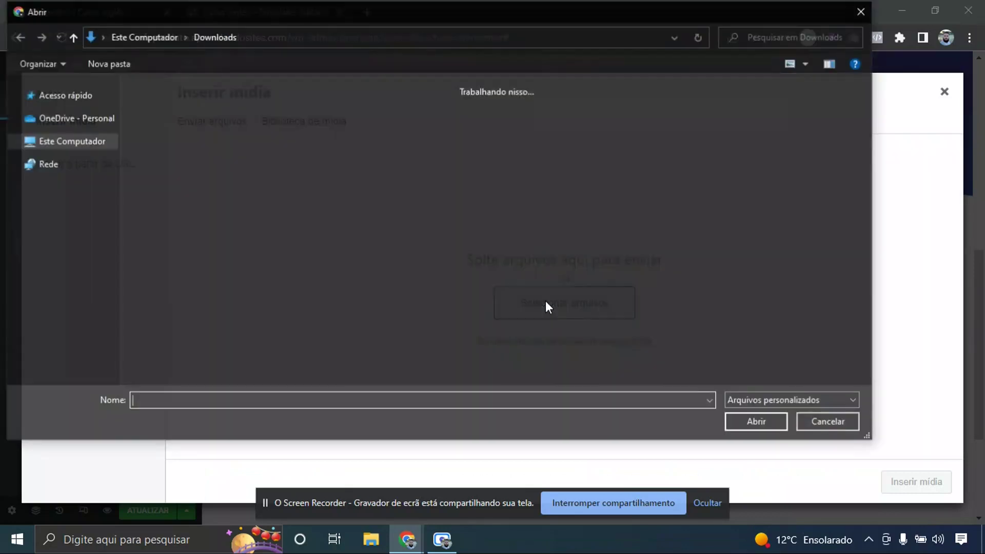
{"action": "double_click", "coordinate": [494, 153]}
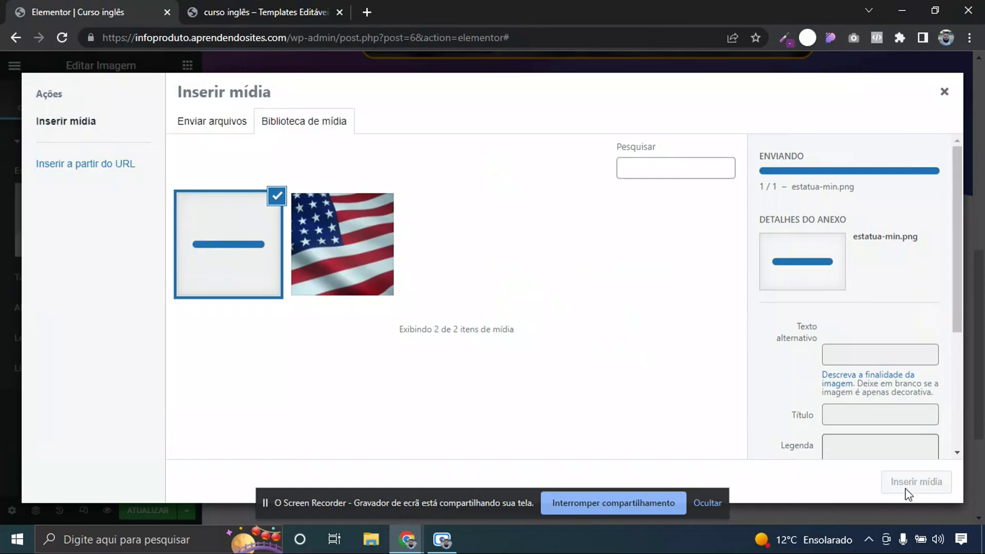
{"action": "left_click", "coordinate": [928, 484]}
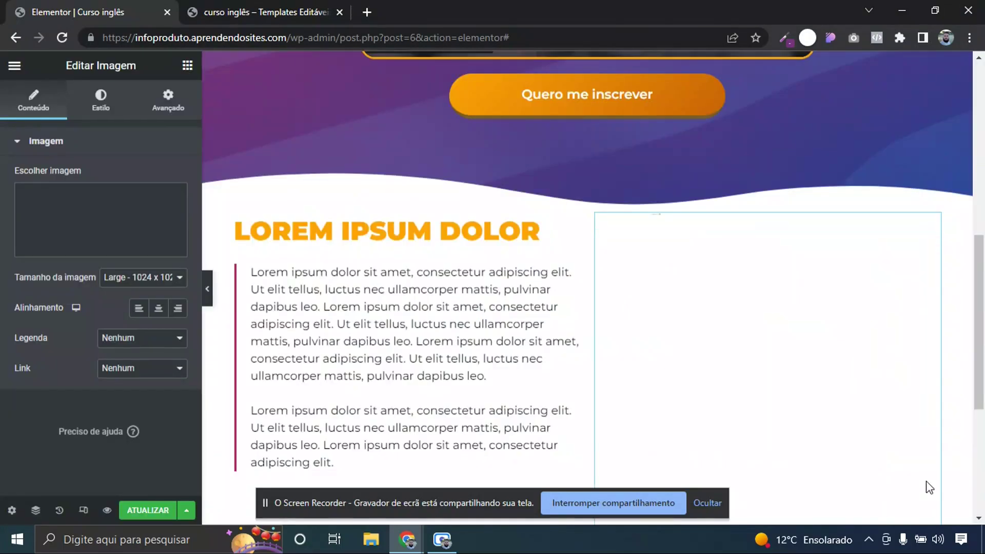
Compare the section's full-width layout with the curso inglês template page, then return to the page editor
{"action": "scroll", "coordinate": [982, 385], "scroll_direction": "down", "scroll_amount": 3}
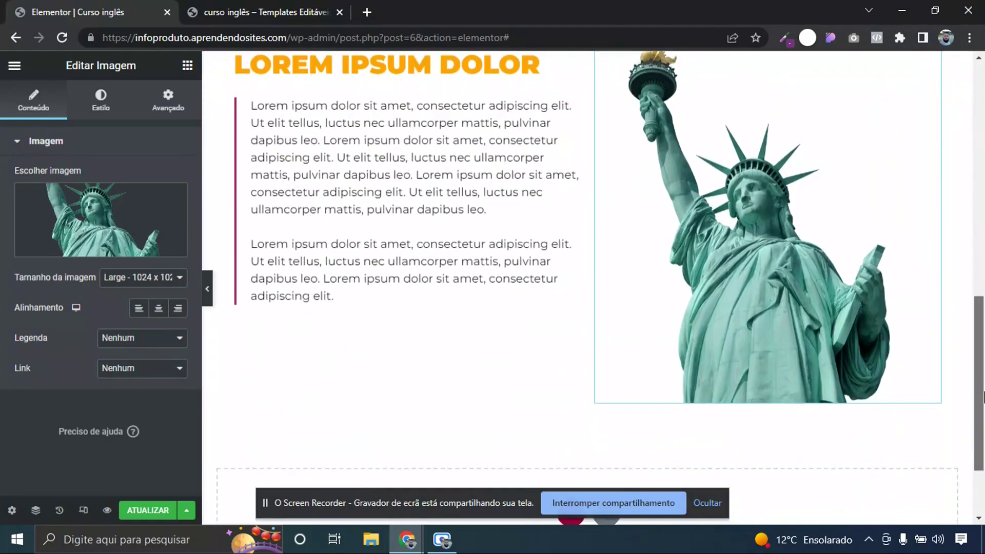
{"action": "scroll", "coordinate": [982, 385], "scroll_direction": "up", "scroll_amount": 1}
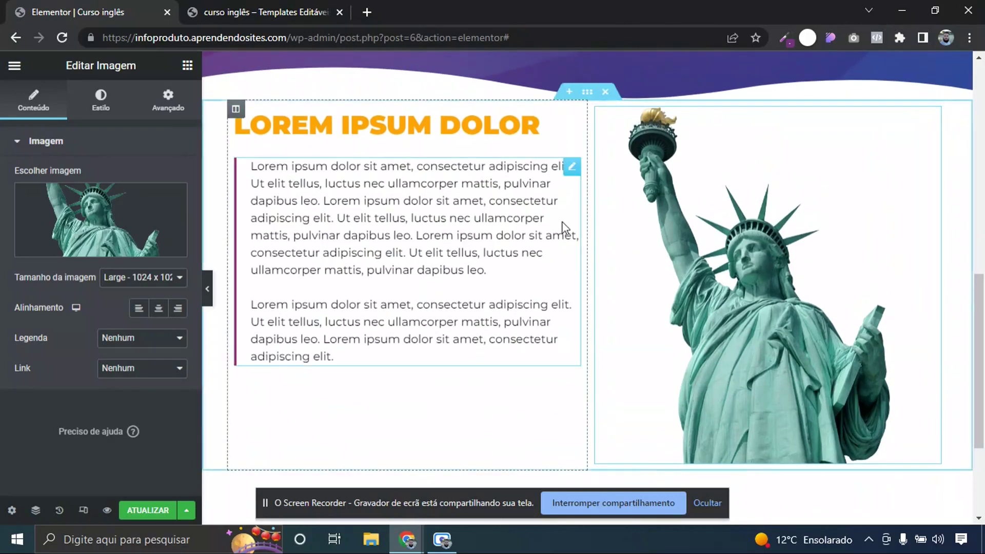
{"action": "left_click", "coordinate": [207, 288]}
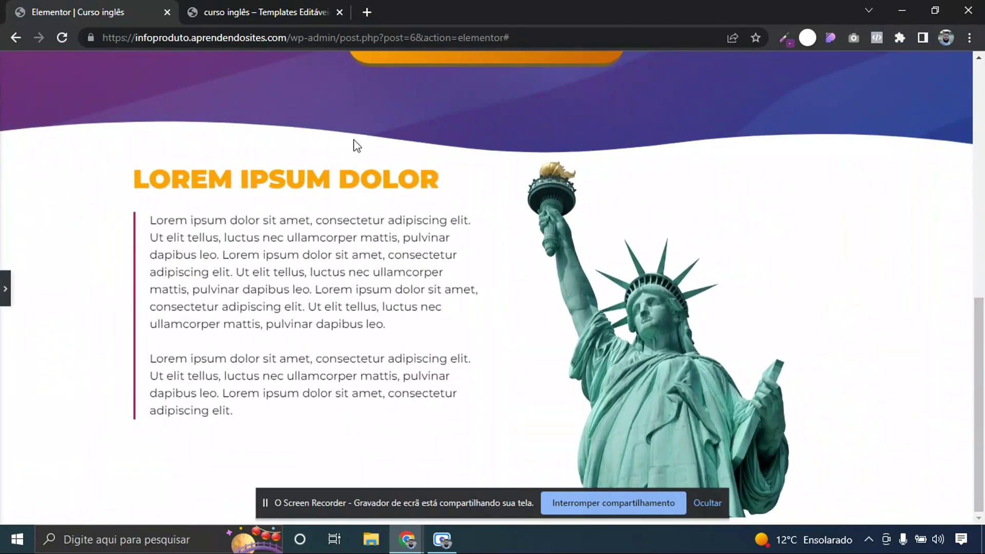
{"action": "left_click", "coordinate": [247, 2]}
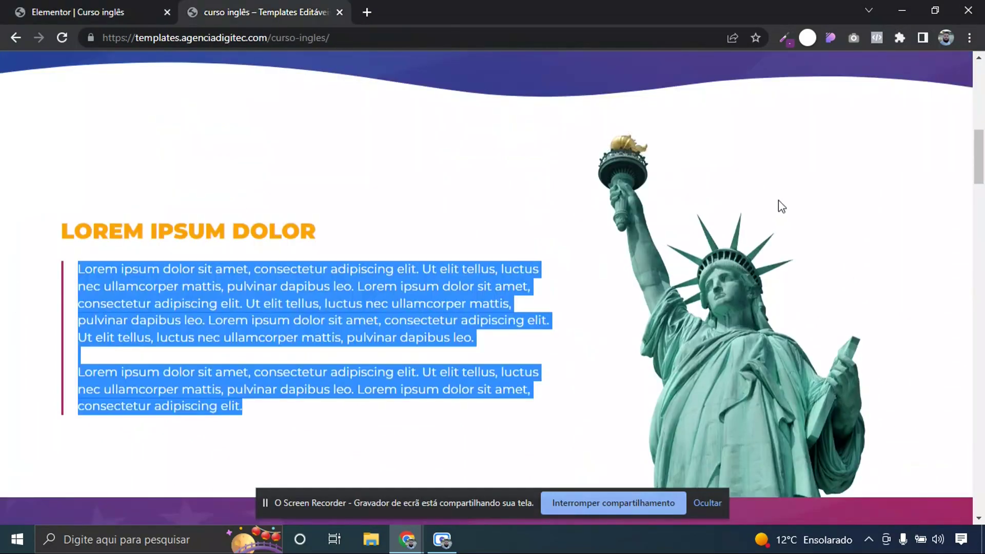
{"action": "left_click", "coordinate": [212, 238]}
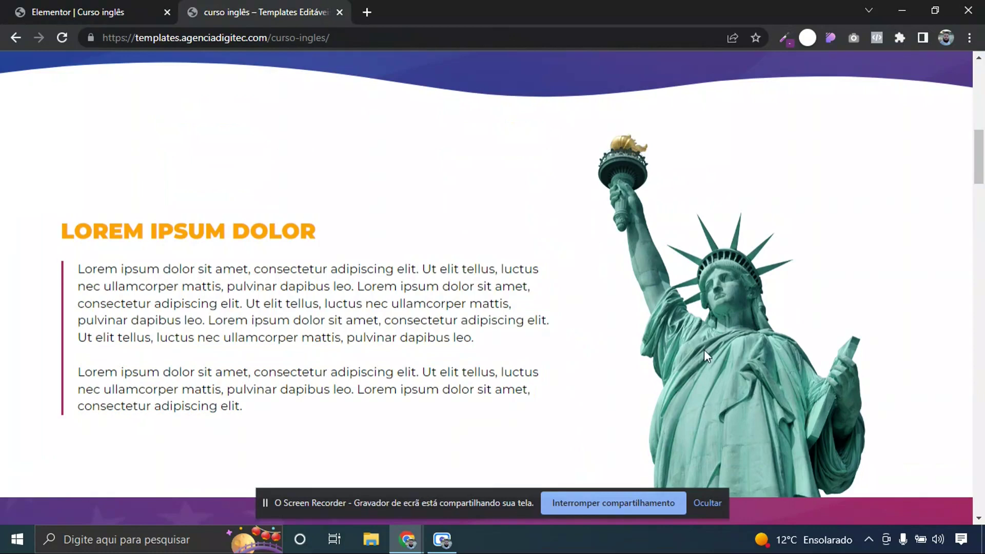
{"action": "left_click", "coordinate": [76, 8]}
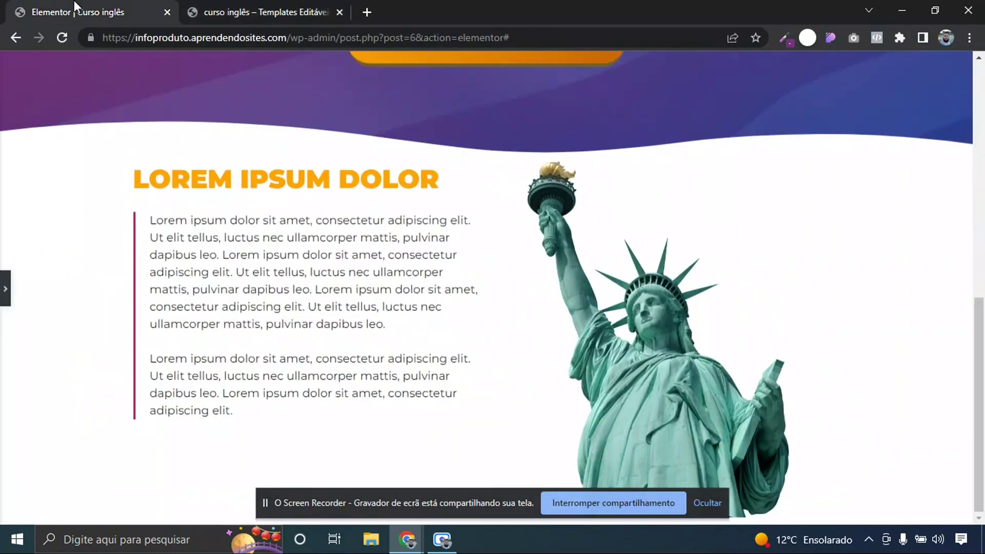
Set the text column's vertical alignment to Meio and check the section at full width
{"action": "left_click", "coordinate": [4, 287]}
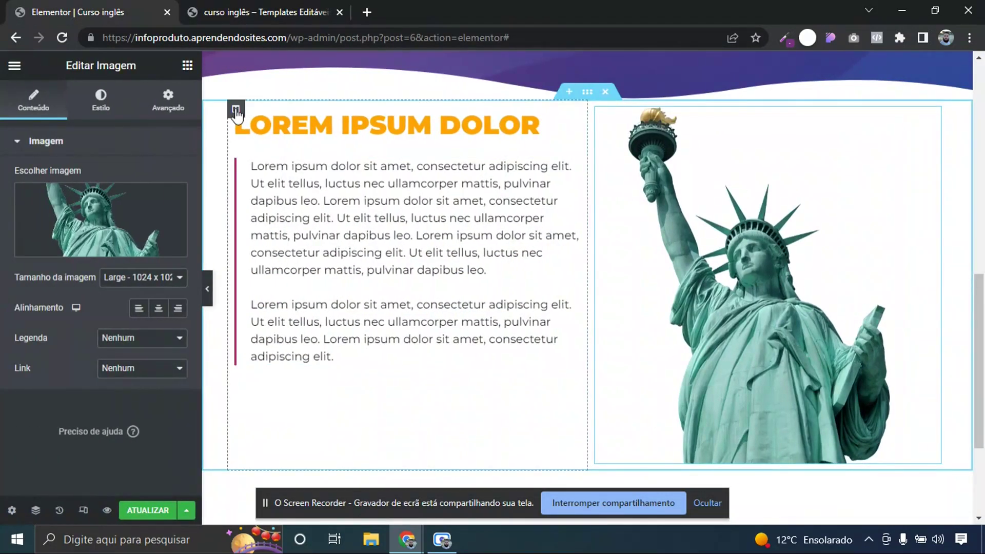
{"action": "left_click", "coordinate": [236, 108]}
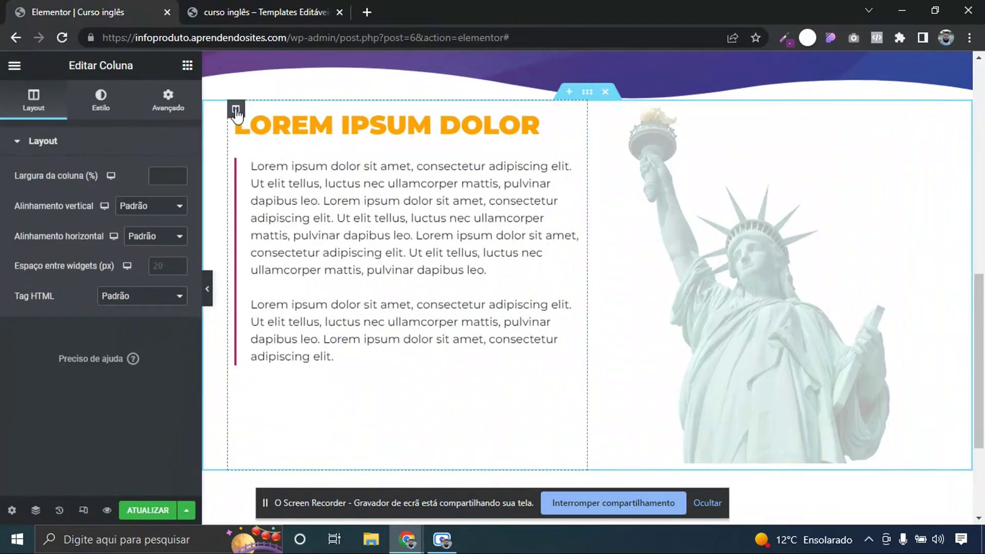
{"action": "left_click", "coordinate": [127, 207]}
{"action": "left_click", "coordinate": [133, 242]}
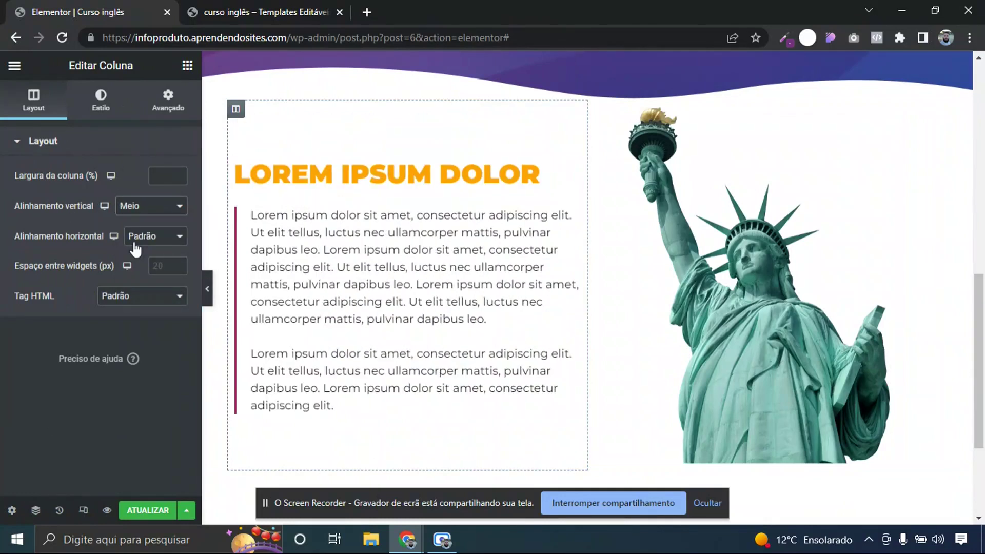
{"action": "left_click", "coordinate": [211, 281]}
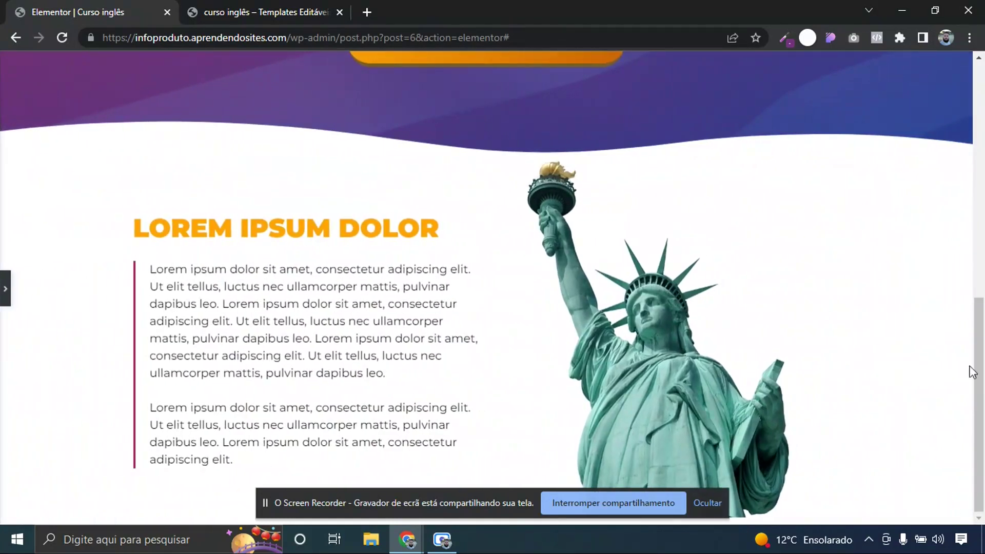
{"action": "mouse_move", "coordinate": [979, 388]}
{"action": "left_mouse_down"}
{"action": "mouse_move", "coordinate": [980, 318]}
{"action": "mouse_move", "coordinate": [983, 388]}
{"action": "left_mouse_up"}
{"action": "left_click", "coordinate": [5, 289]}
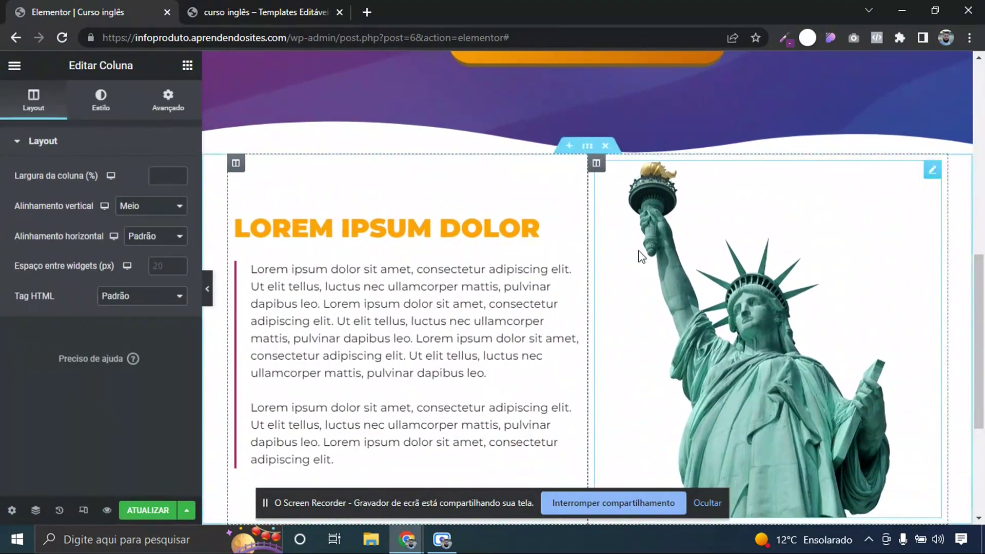
Set the padding of the column containing the statue image to 0 px on all sides
{"action": "scroll", "coordinate": [693, 318], "scroll_direction": "down", "scroll_amount": 2}
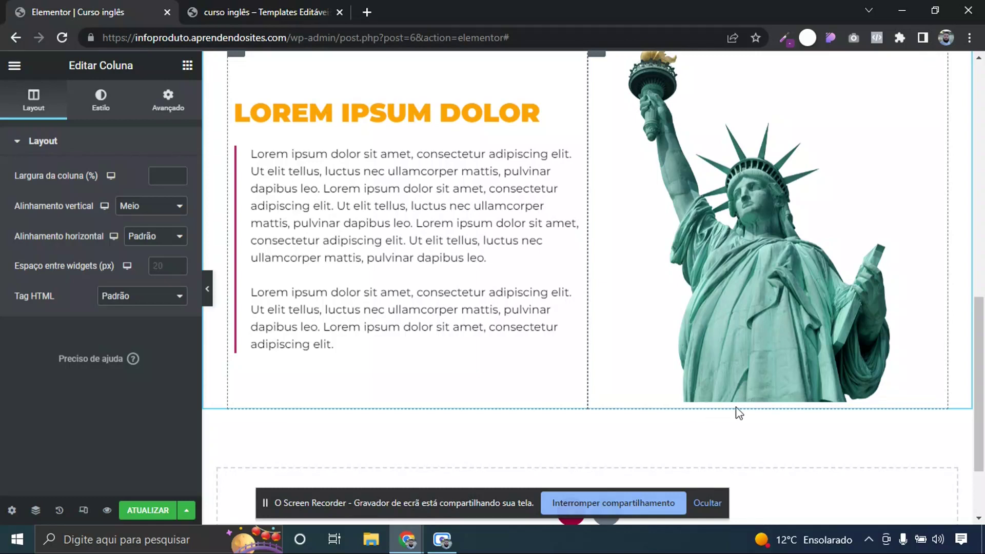
{"action": "left_click", "coordinate": [780, 375]}
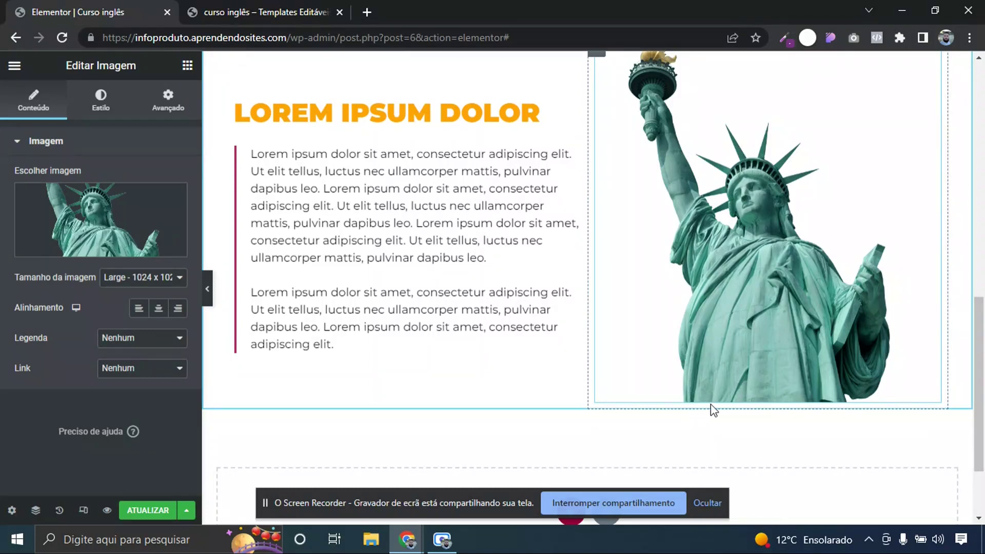
{"action": "scroll", "coordinate": [621, 136], "scroll_direction": "up", "scroll_amount": 1}
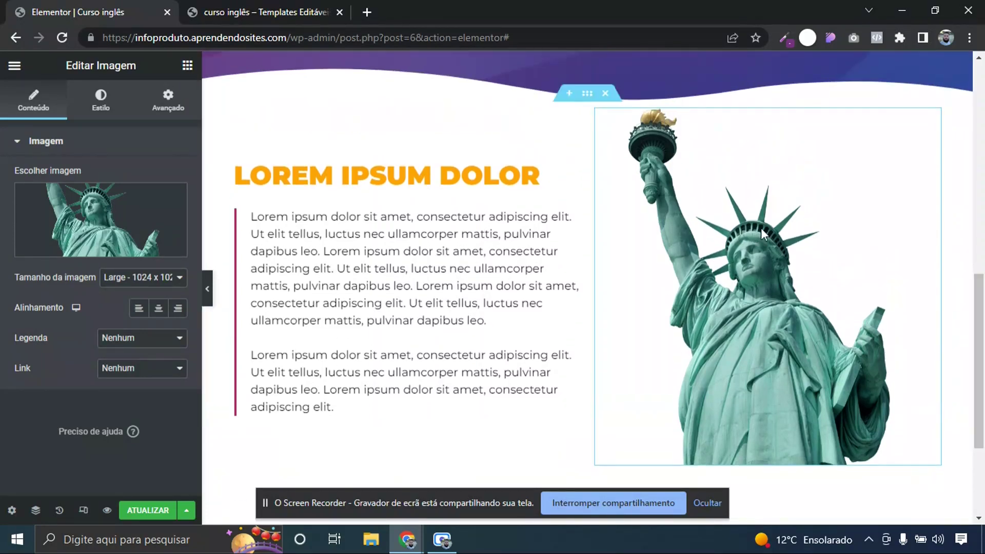
{"action": "left_click", "coordinate": [596, 110]}
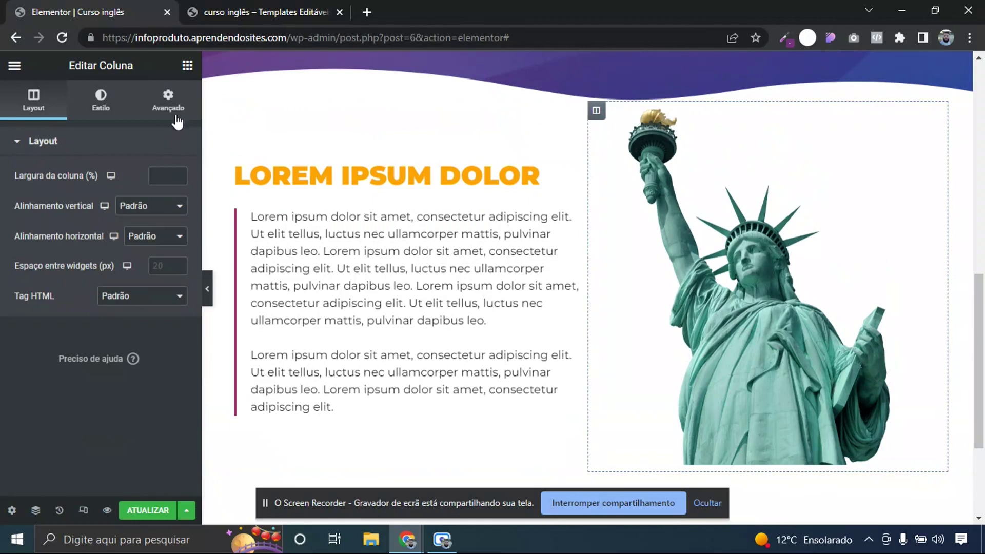
{"action": "left_click", "coordinate": [170, 103]}
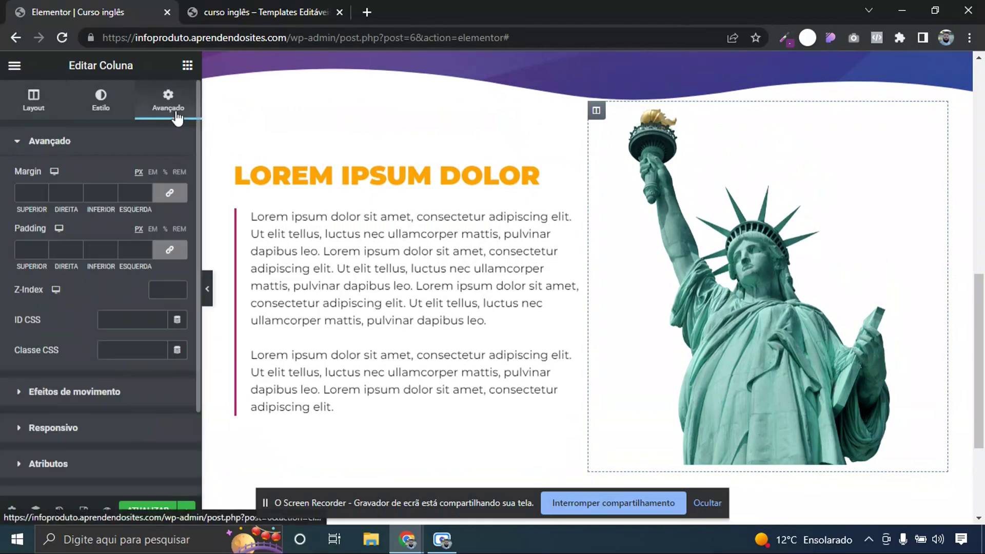
{"action": "left_click", "coordinate": [171, 254]}
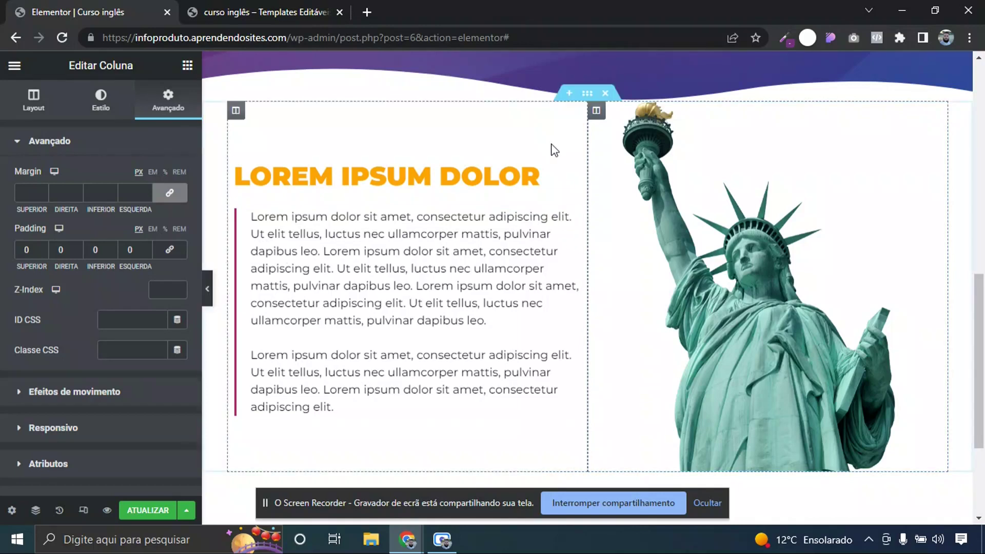
Try full-width content with stretching enabled for the two-column section, then return it to Boxed with stretching off
{"action": "left_click", "coordinate": [587, 94]}
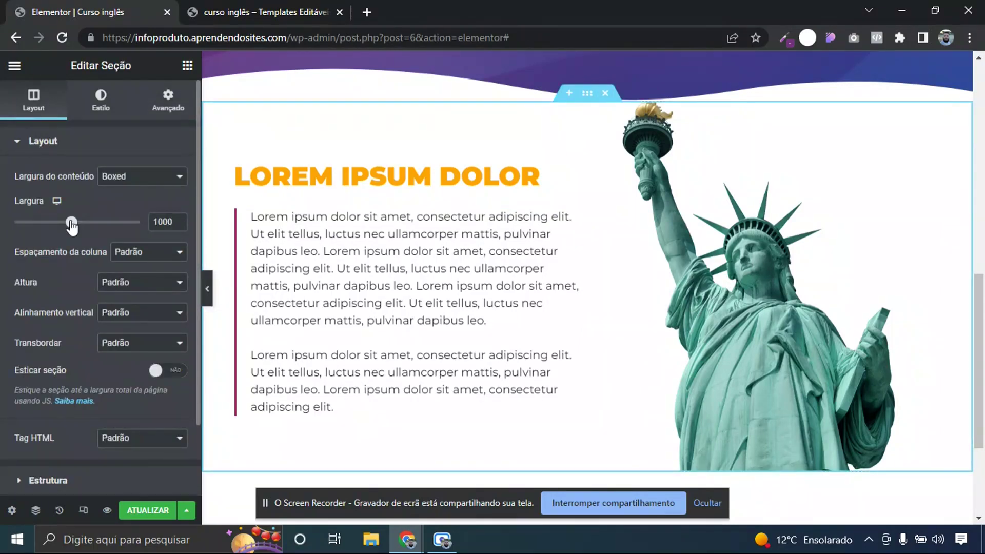
{"action": "mouse_move", "coordinate": [75, 226]}
{"action": "left_mouse_down"}
{"action": "mouse_move", "coordinate": [42, 225]}
{"action": "mouse_move", "coordinate": [103, 226]}
{"action": "mouse_move", "coordinate": [70, 224]}
{"action": "left_mouse_up"}
{"action": "left_click", "coordinate": [132, 178]}
{"action": "left_click", "coordinate": [131, 202]}
{"action": "left_click", "coordinate": [174, 325]}
{"action": "left_click", "coordinate": [207, 295]}
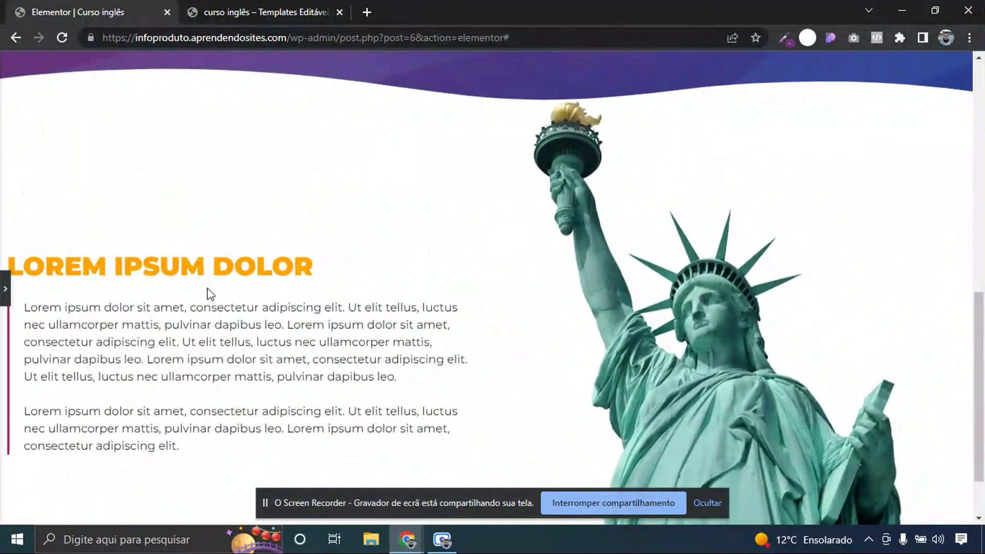
{"action": "left_click", "coordinate": [5, 288]}
{"action": "left_click", "coordinate": [140, 178]}
{"action": "left_click", "coordinate": [136, 192]}
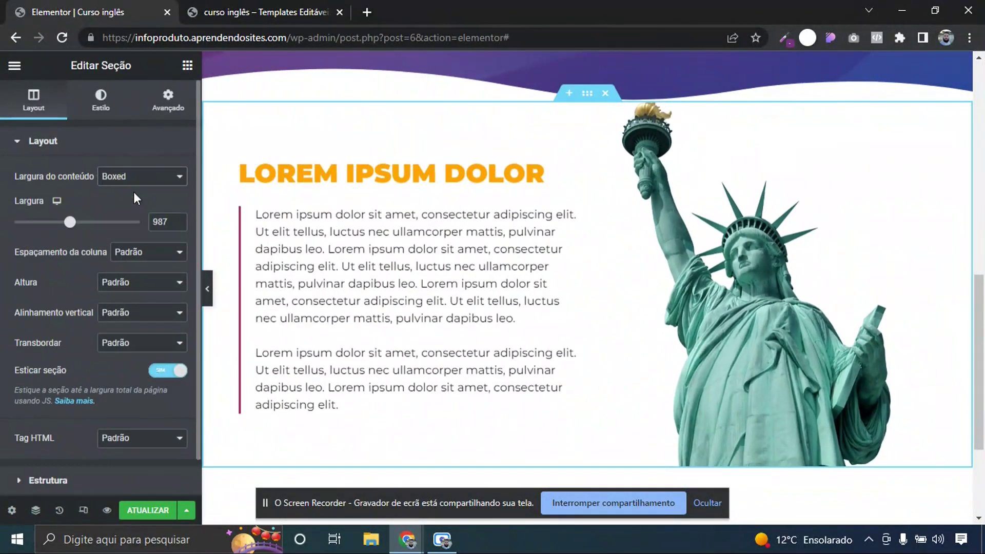
{"action": "left_click", "coordinate": [156, 365]}
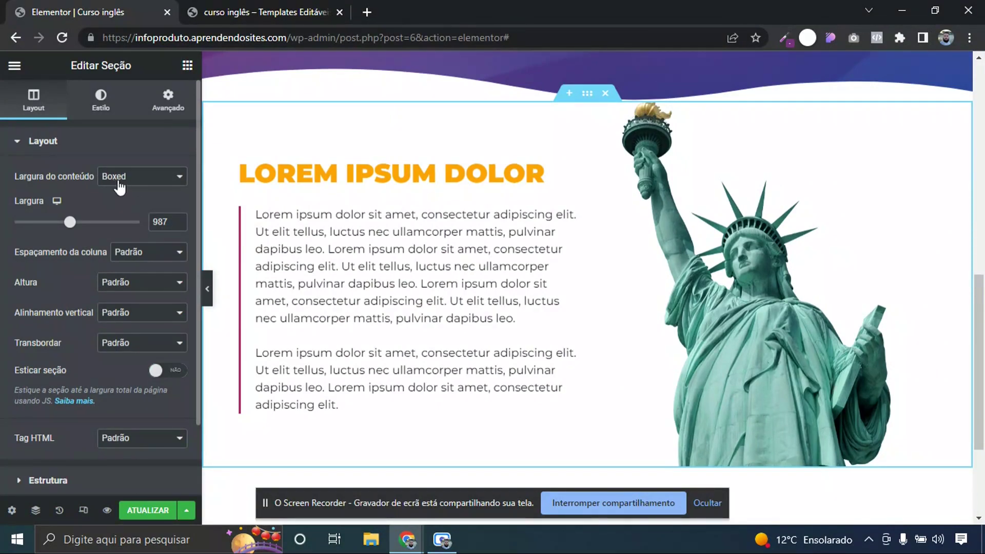
Set the section's boxed content width to 1200 and check it against the hero section at full width
{"action": "mouse_move", "coordinate": [70, 222]}
{"action": "left_mouse_down"}
{"action": "mouse_move", "coordinate": [102, 222]}
{"action": "mouse_move", "coordinate": [88, 222]}
{"action": "left_mouse_up"}
{"action": "type", "text": "1200"}
{"action": "left_click", "coordinate": [207, 288]}
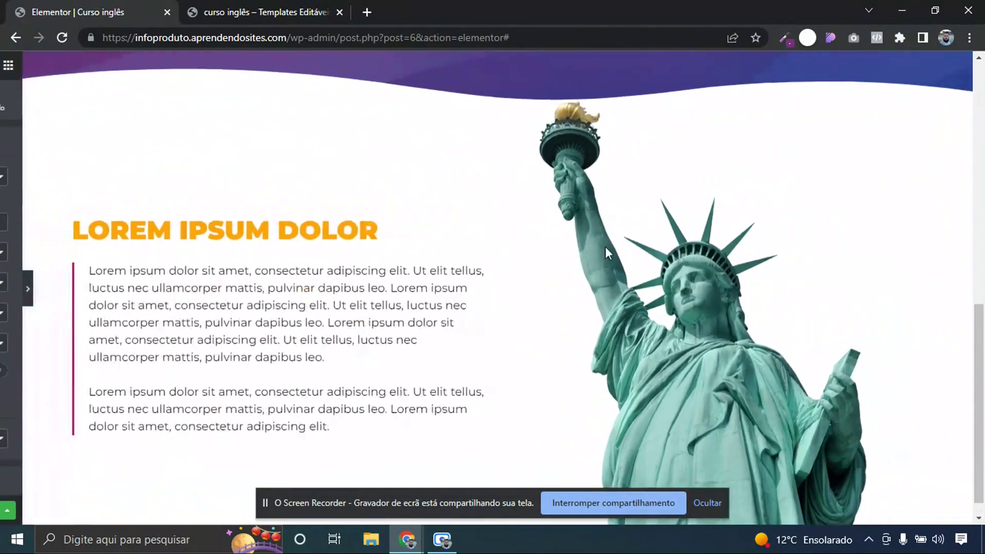
{"action": "scroll", "coordinate": [980, 366], "scroll_direction": "up", "scroll_amount": 1}
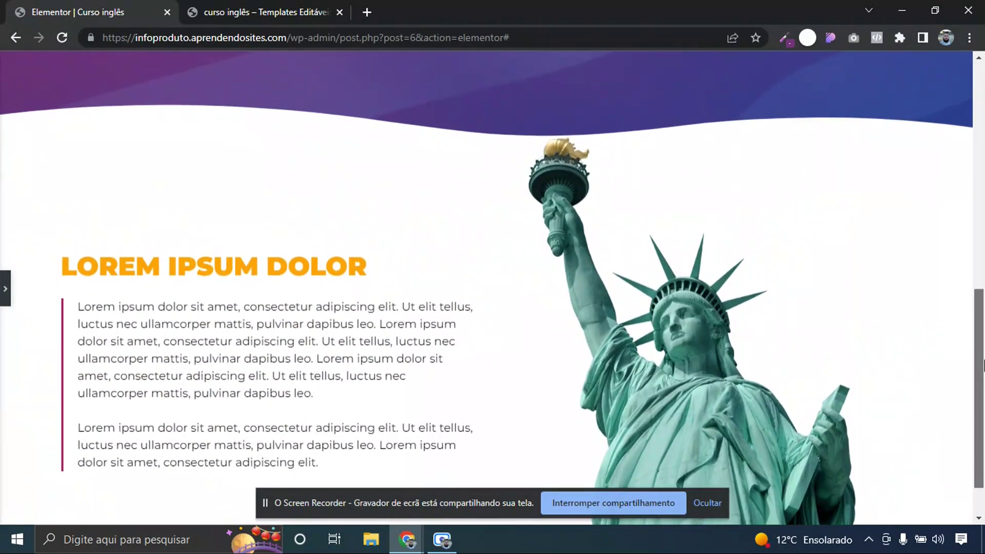
{"action": "scroll", "coordinate": [980, 366], "scroll_direction": "up", "scroll_amount": 3}
{"action": "scroll", "coordinate": [980, 365], "scroll_direction": "down", "scroll_amount": 4}
{"action": "scroll", "coordinate": [551, 399], "scroll_direction": "up", "scroll_amount": 10}
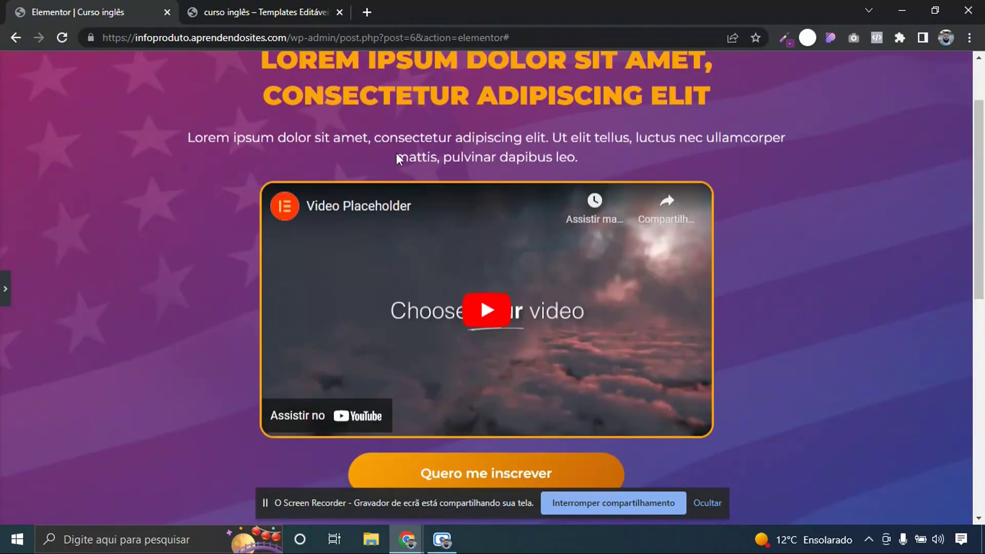
{"action": "left_click_drag", "start_coordinate": [980, 214], "coordinate": [983, 427]}
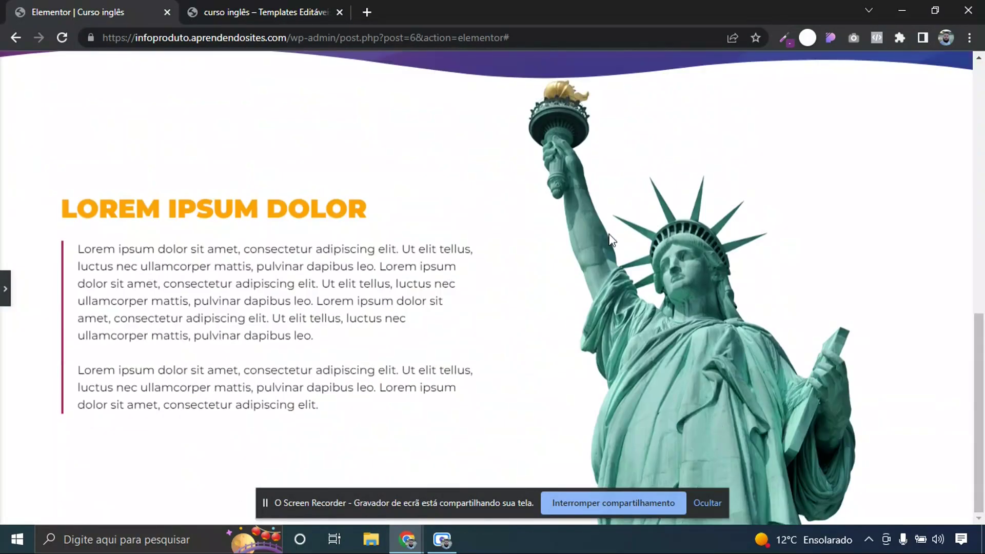
Set the section's padding to 20 px on the top side and 0 on the others, and check it at full width
{"action": "left_click", "coordinate": [472, 72]}
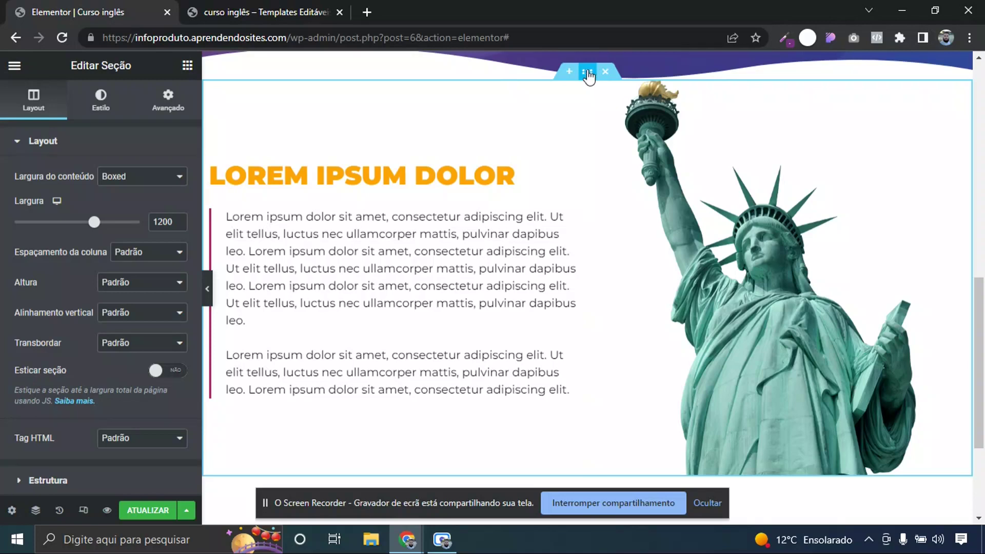
{"action": "left_click", "coordinate": [168, 100]}
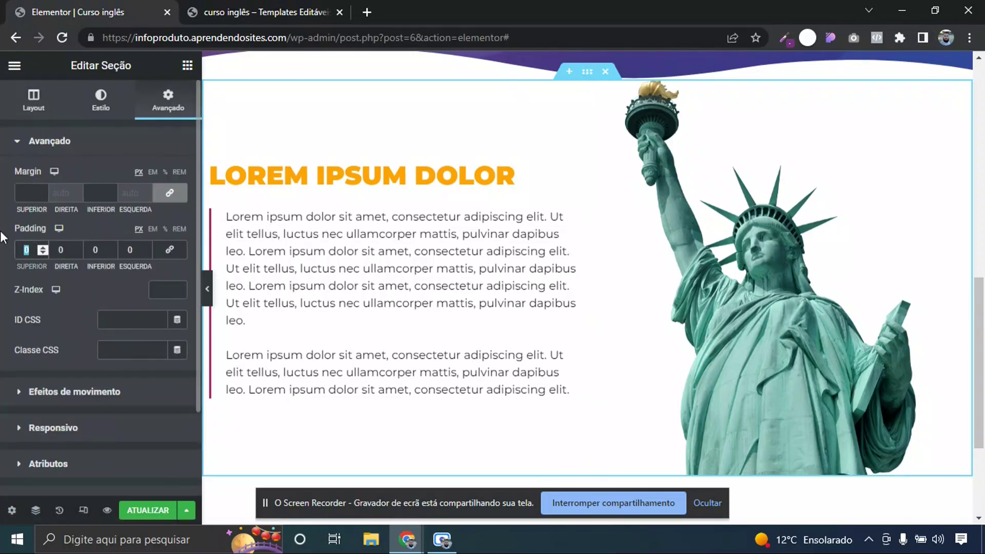
{"action": "type", "text": "50"}
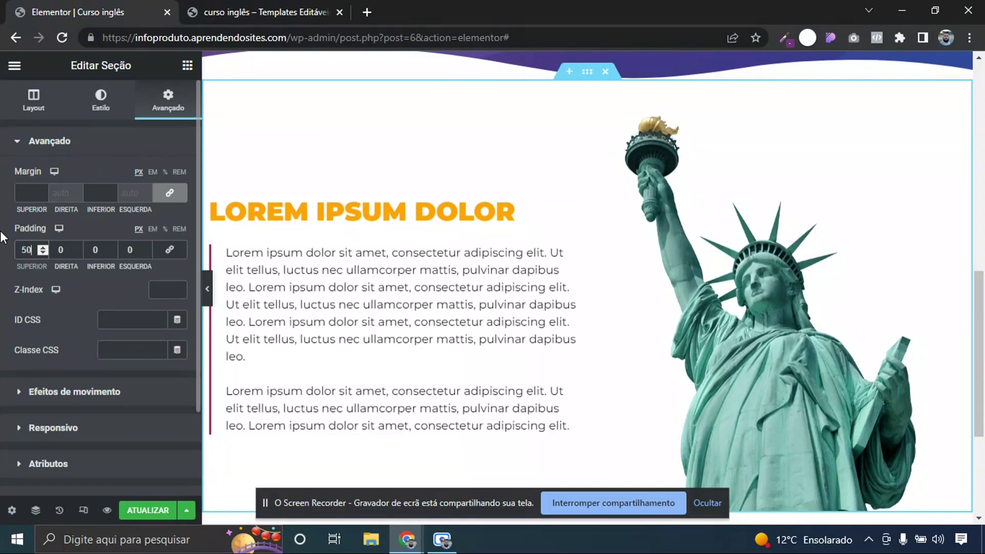
{"action": "key", "text": "Tab"}
{"action": "key", "text": "Tab"}
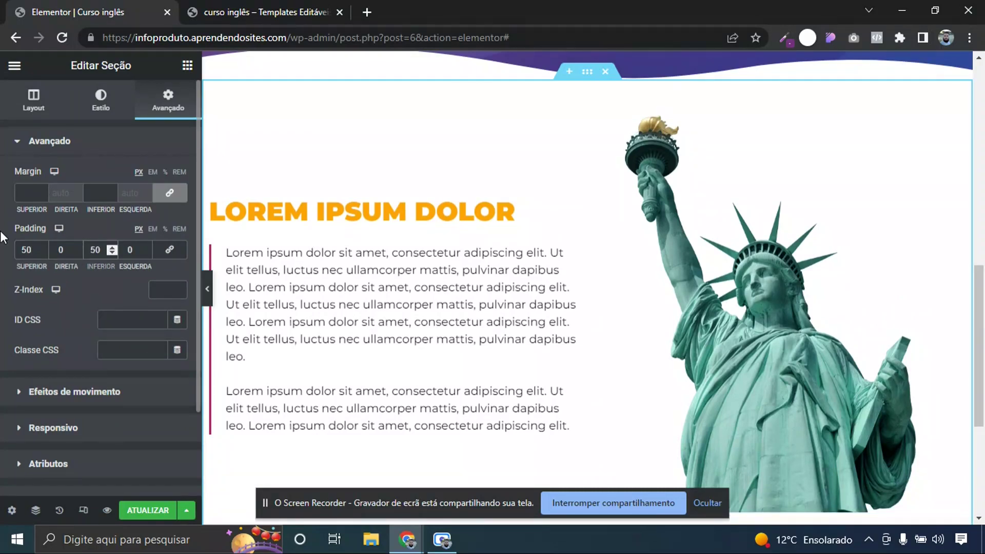
{"action": "double_click", "coordinate": [24, 249]}
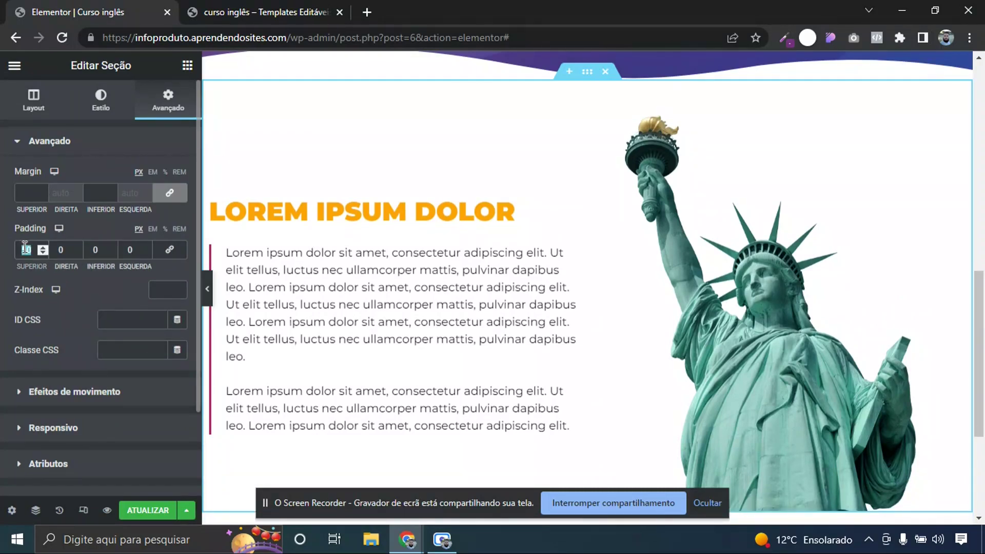
{"action": "type", "text": "10"}
{"action": "left_click", "coordinate": [207, 289]}
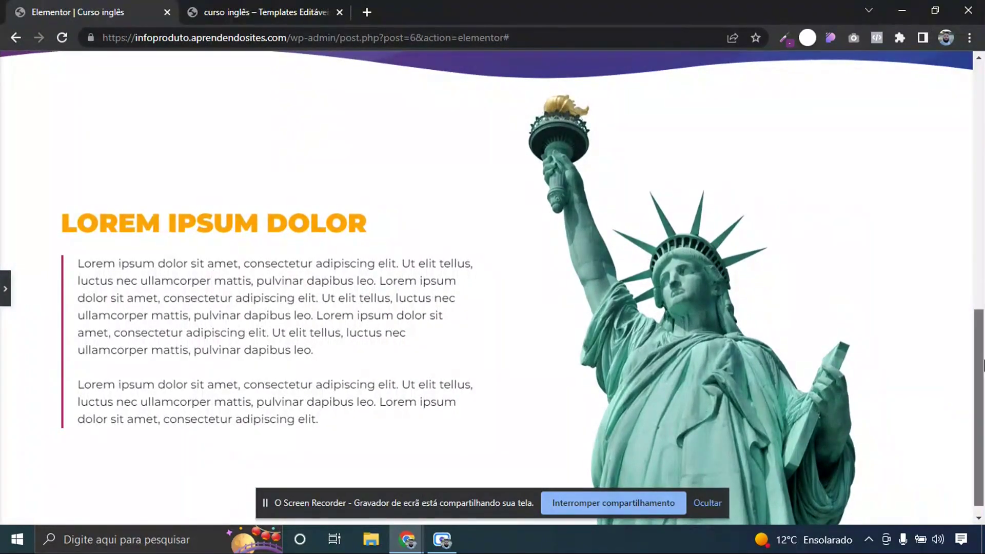
{"action": "scroll", "coordinate": [817, 318], "scroll_direction": "up", "scroll_amount": 5}
{"action": "scroll", "coordinate": [583, 281], "scroll_direction": "down", "scroll_amount": 6}
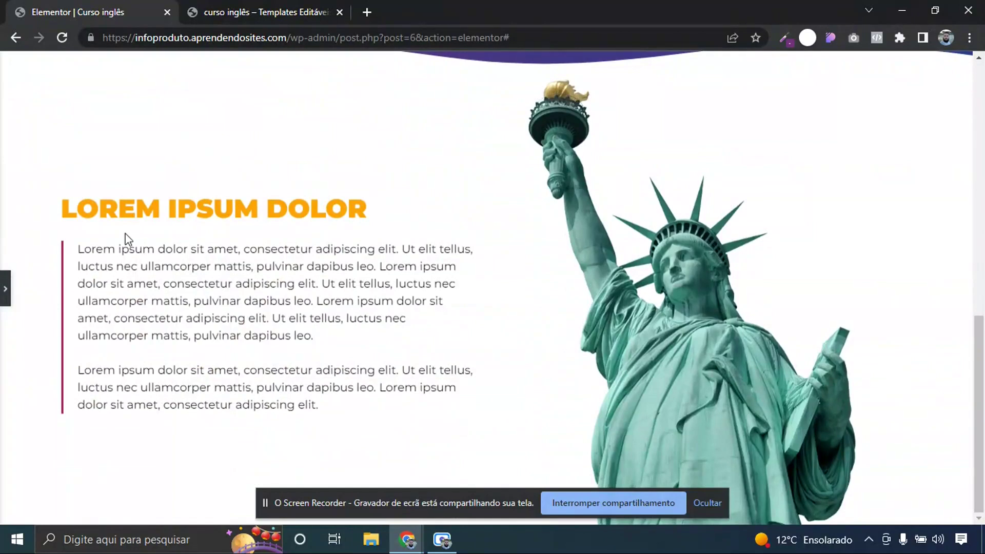
Compare the section with the curso inglês template page, then set the statue image's width to 500 px in the page editor
{"action": "left_click", "coordinate": [256, 1]}
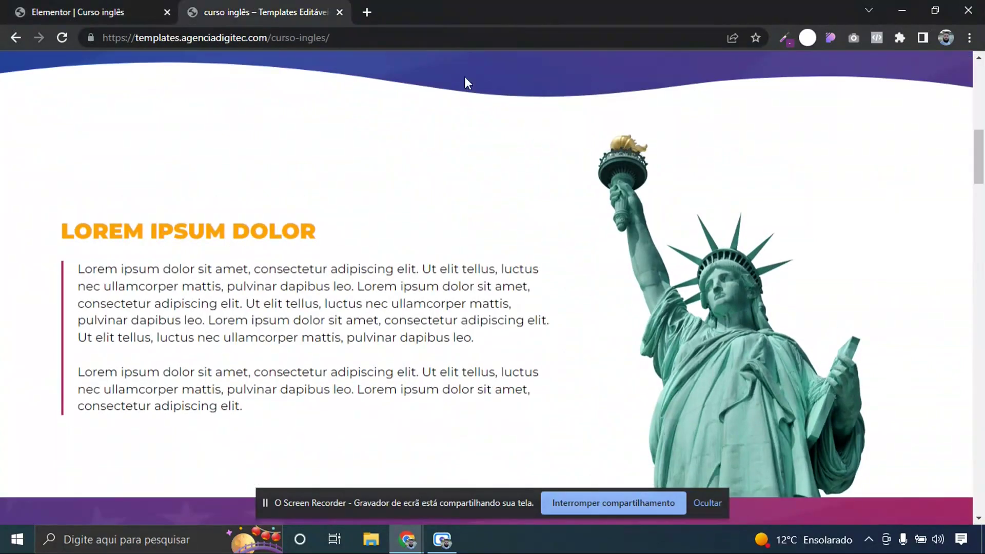
{"action": "left_click", "coordinate": [149, 5]}
{"action": "left_click", "coordinate": [4, 290]}
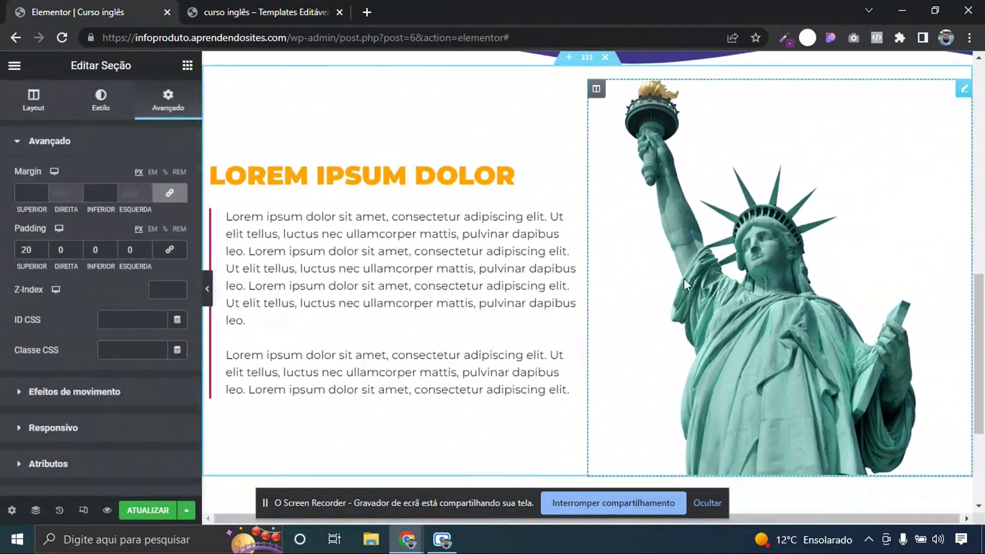
{"action": "left_click", "coordinate": [701, 262]}
{"action": "left_click", "coordinate": [102, 102]}
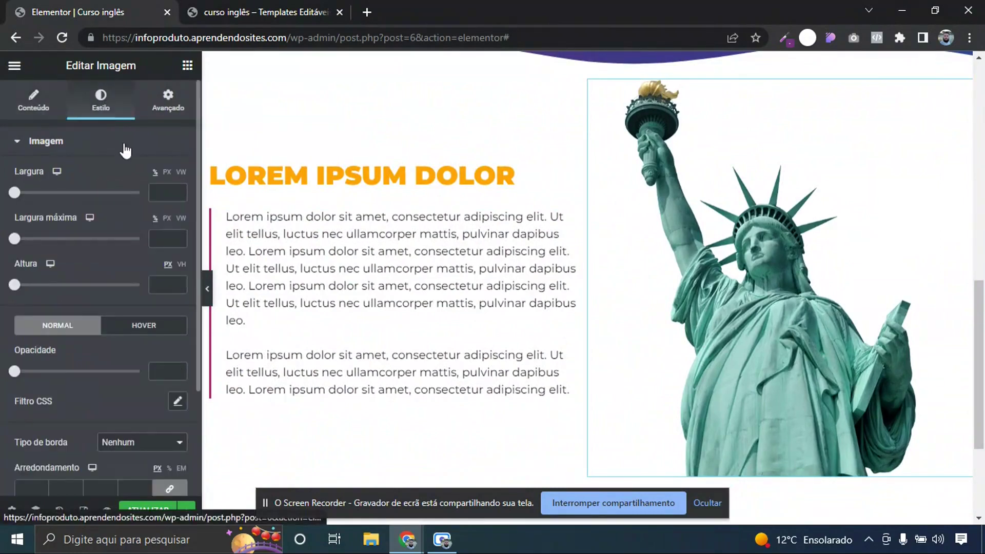
{"action": "left_click_drag", "start_coordinate": [22, 193], "coordinate": [85, 205]}
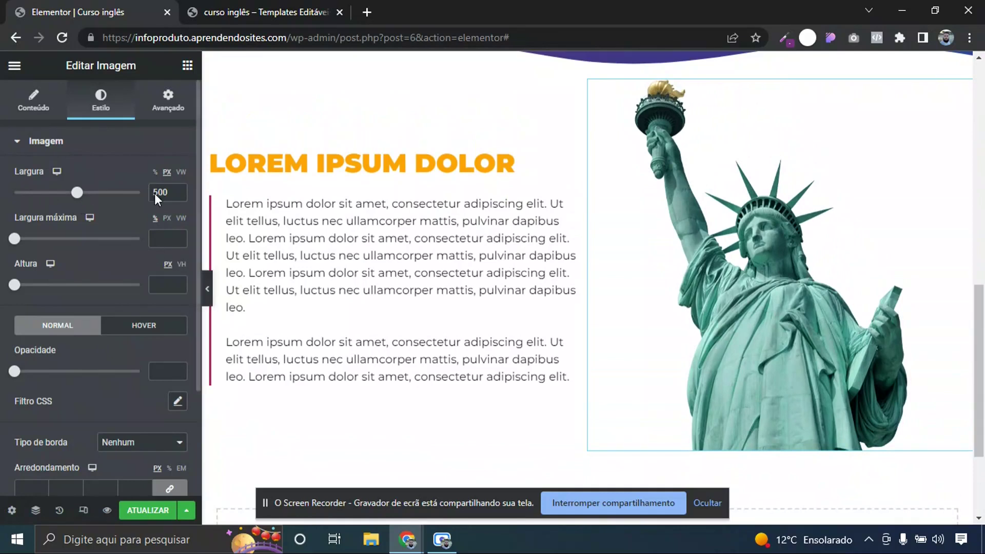
{"action": "left_click", "coordinate": [207, 288]}
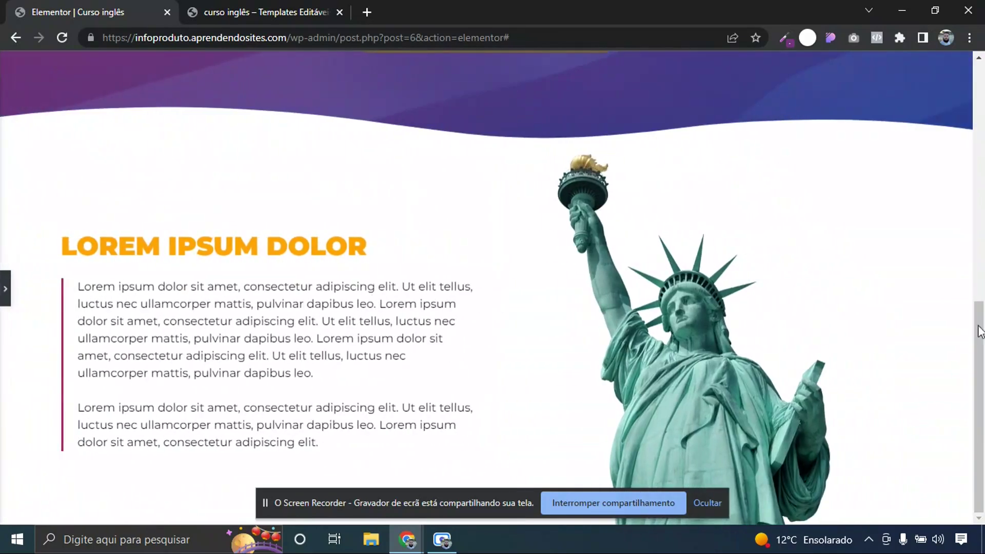
{"action": "left_click", "coordinate": [5, 288]}
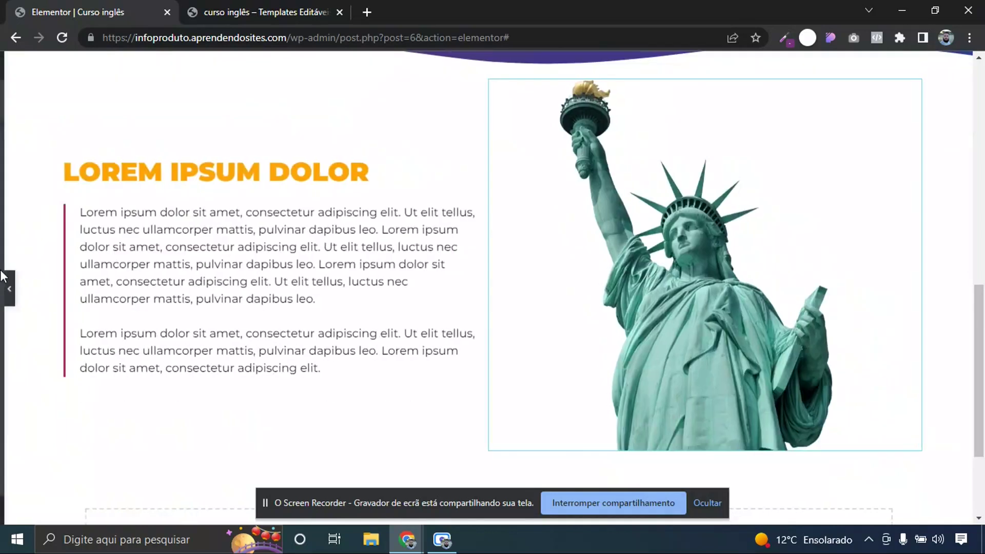
Switch to the mobile responsive preview and center the LOREM IPSUM DOLOR heading there
{"action": "left_click", "coordinate": [83, 510]}
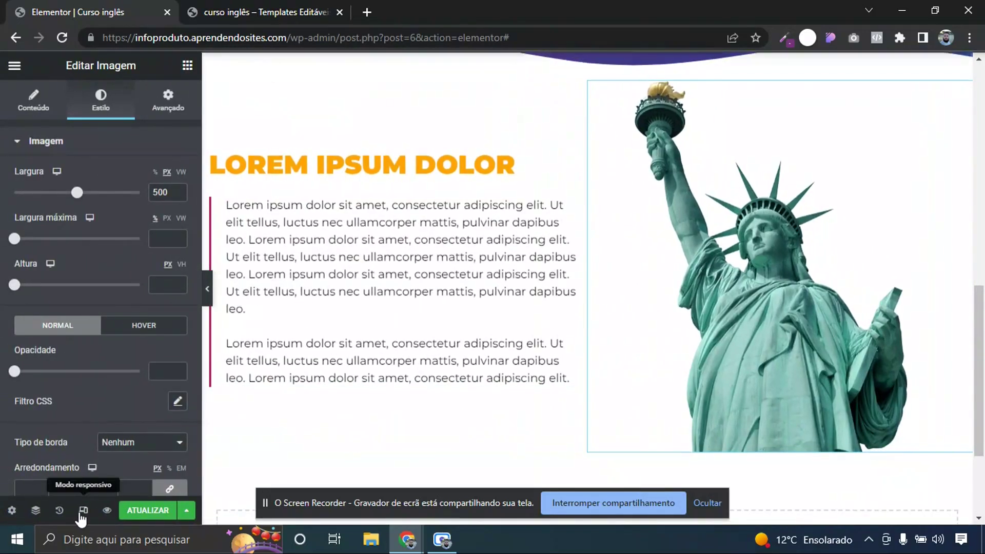
{"action": "left_click", "coordinate": [272, 65]}
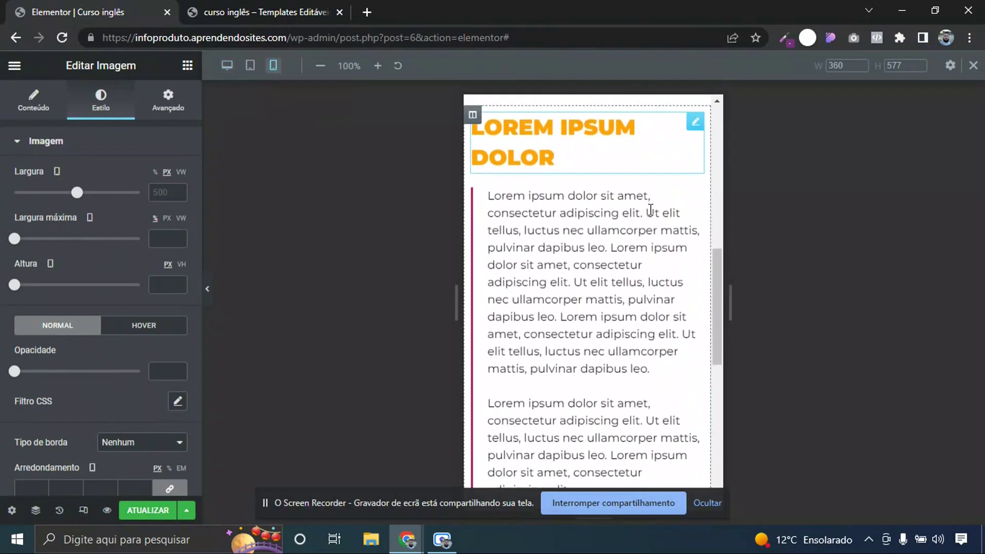
{"action": "scroll", "coordinate": [686, 285], "scroll_direction": "down", "scroll_amount": 6}
{"action": "left_click_drag", "start_coordinate": [716, 333], "coordinate": [718, 238]}
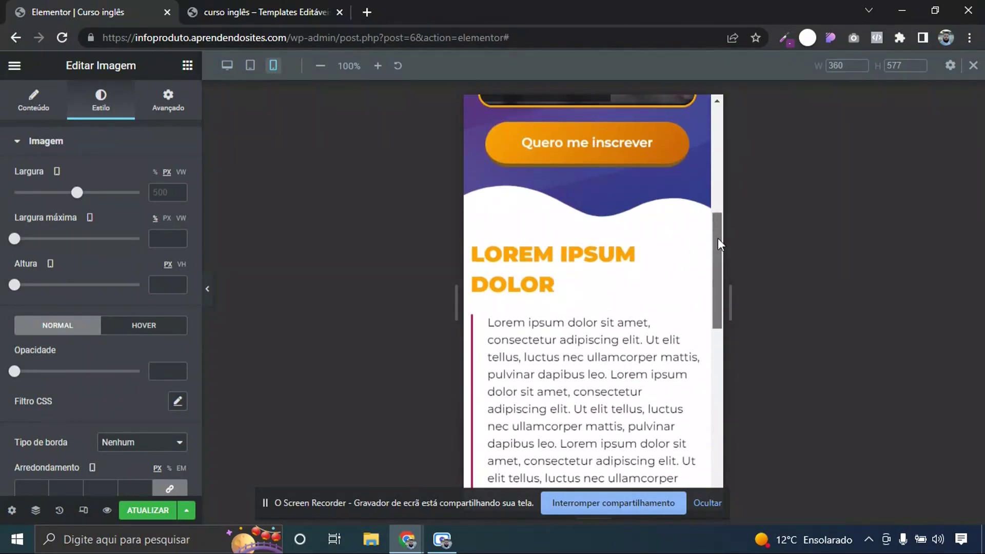
{"action": "left_click", "coordinate": [577, 267]}
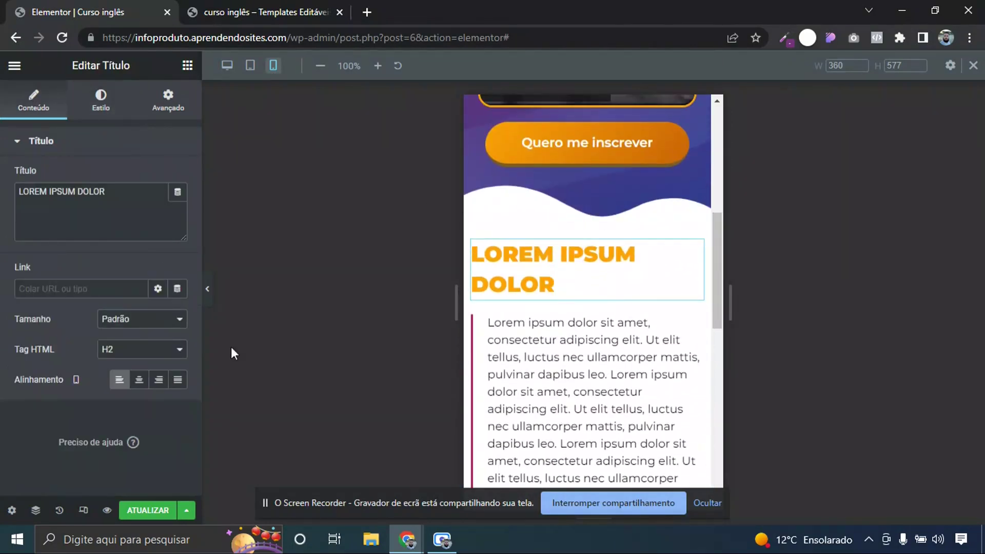
{"action": "left_click", "coordinate": [139, 380]}
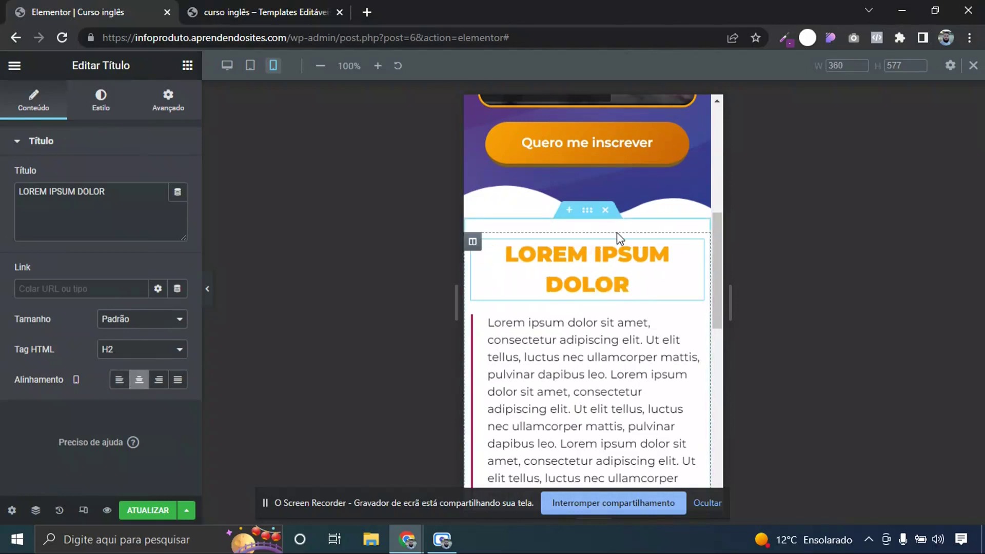
Set the LOREM IPSUM DOLOR heading's mobile font size to 25 px
{"action": "left_click", "coordinate": [101, 101]}
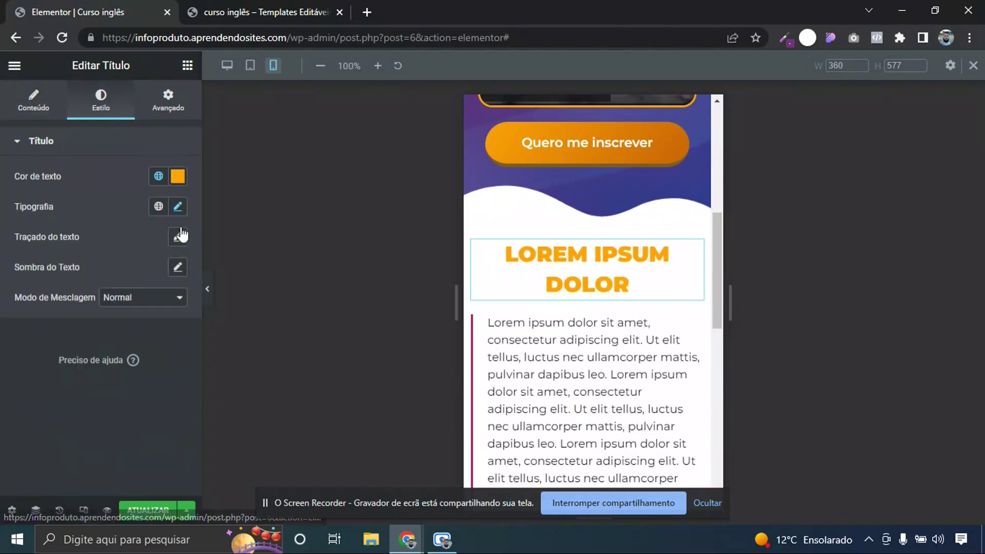
{"action": "left_click", "coordinate": [178, 207]}
{"action": "type", "text": "25"}
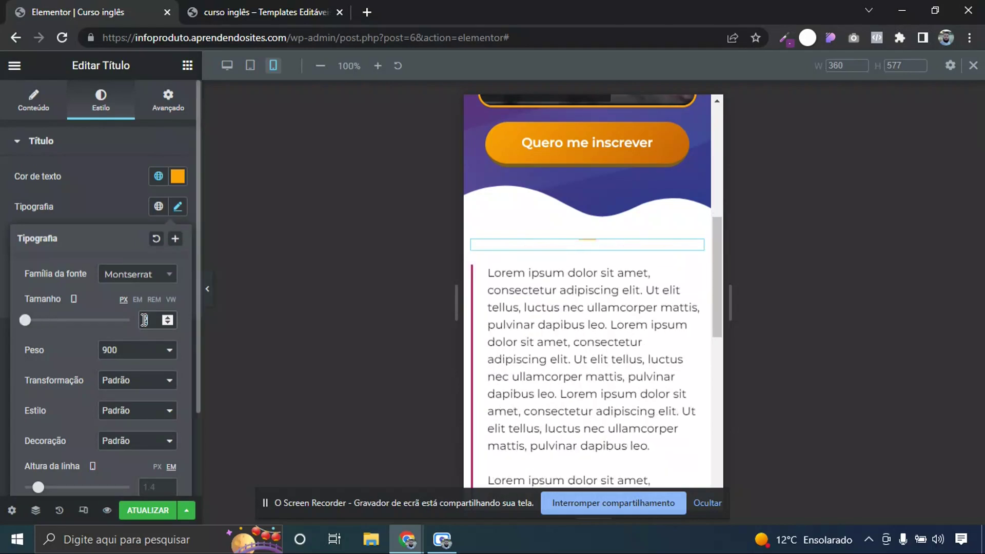
Set the statue section's mobile padding to 40 px on the top side and 0 on the others, and check it at full width
{"action": "left_click", "coordinate": [588, 211]}
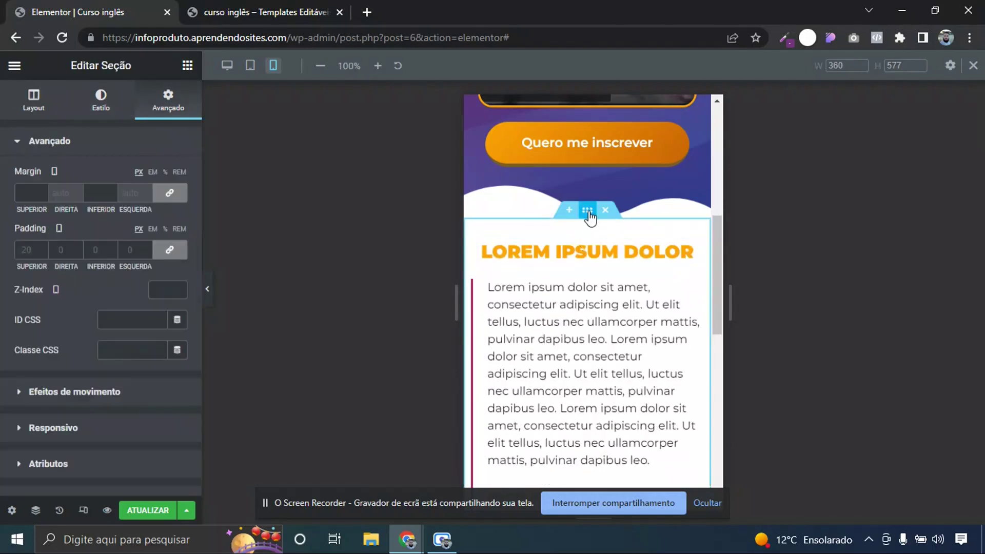
{"action": "left_click", "coordinate": [170, 249]}
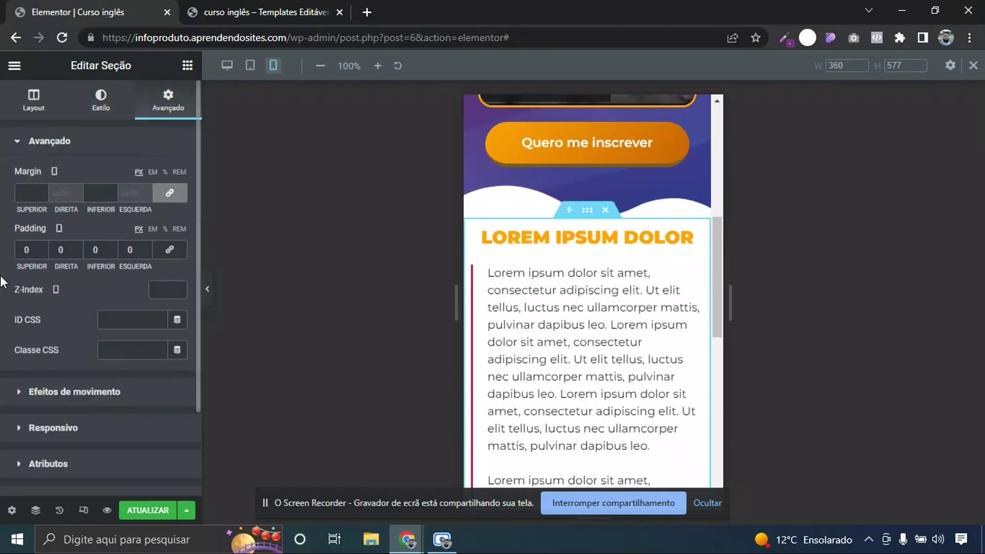
{"action": "type", "text": "40"}
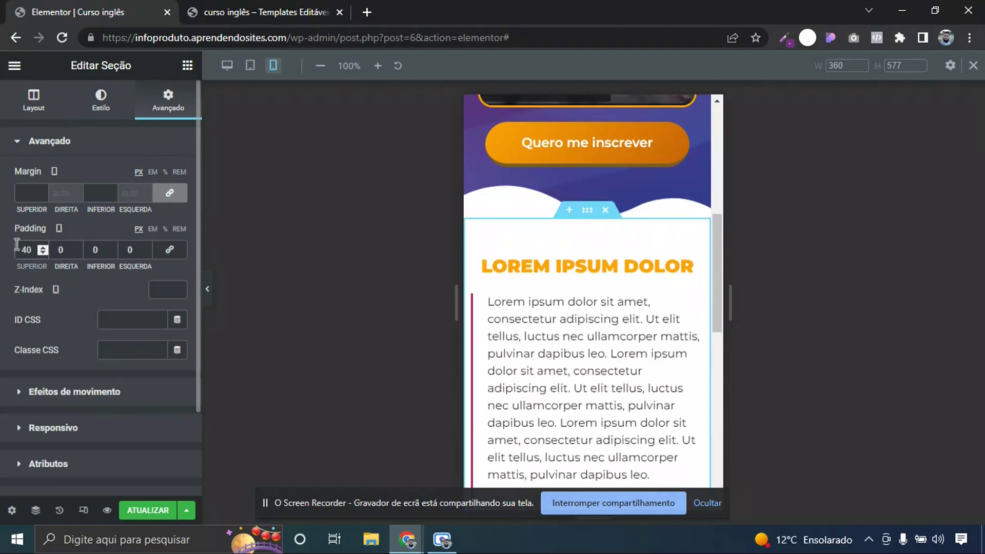
{"action": "left_click", "coordinate": [208, 283]}
{"action": "left_click_drag", "start_coordinate": [620, 285], "coordinate": [596, 405]}
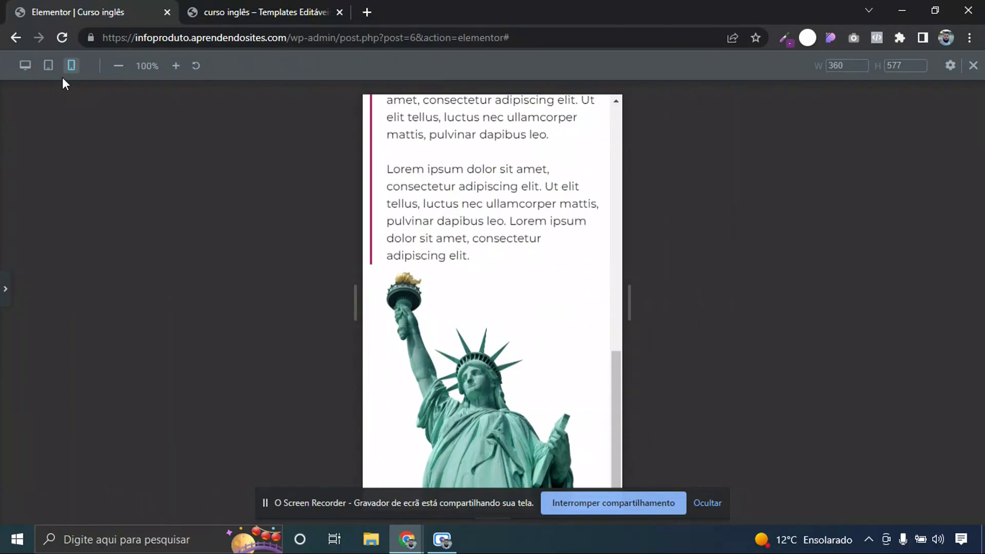
Switch to the tablet responsive preview and set the statue column's vertical alignment to Inferior
{"action": "left_click", "coordinate": [49, 68]}
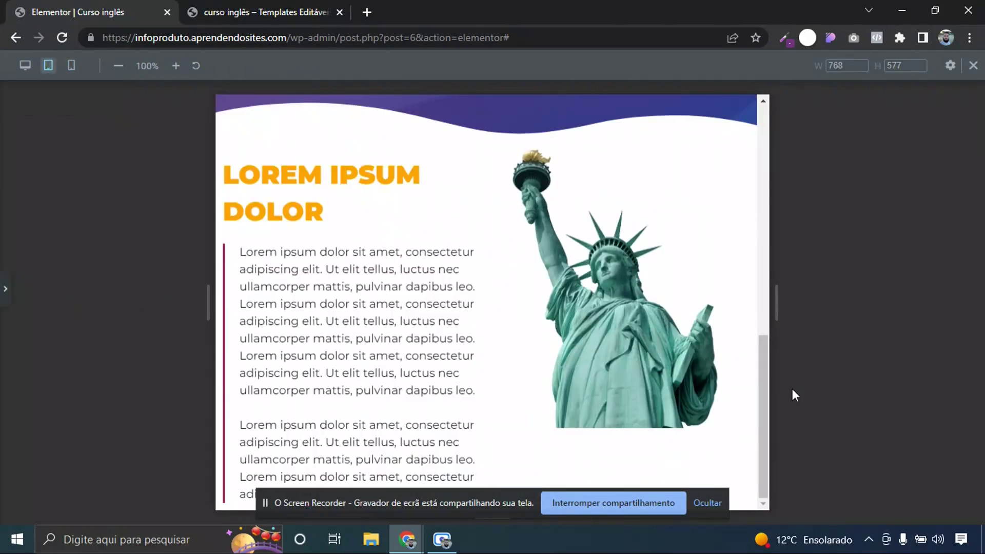
{"action": "left_click_drag", "start_coordinate": [762, 375], "coordinate": [784, 394]}
{"action": "left_click", "coordinate": [4, 294]}
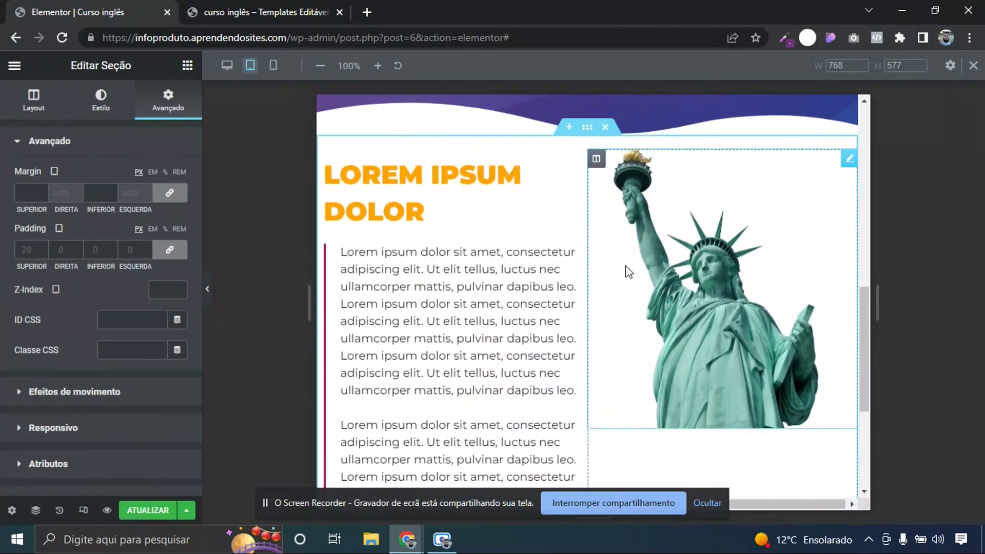
{"action": "mouse_move", "coordinate": [865, 293]}
{"action": "left_mouse_down"}
{"action": "mouse_move", "coordinate": [869, 345]}
{"action": "mouse_move", "coordinate": [871, 291]}
{"action": "left_mouse_up"}
{"action": "left_click", "coordinate": [596, 173]}
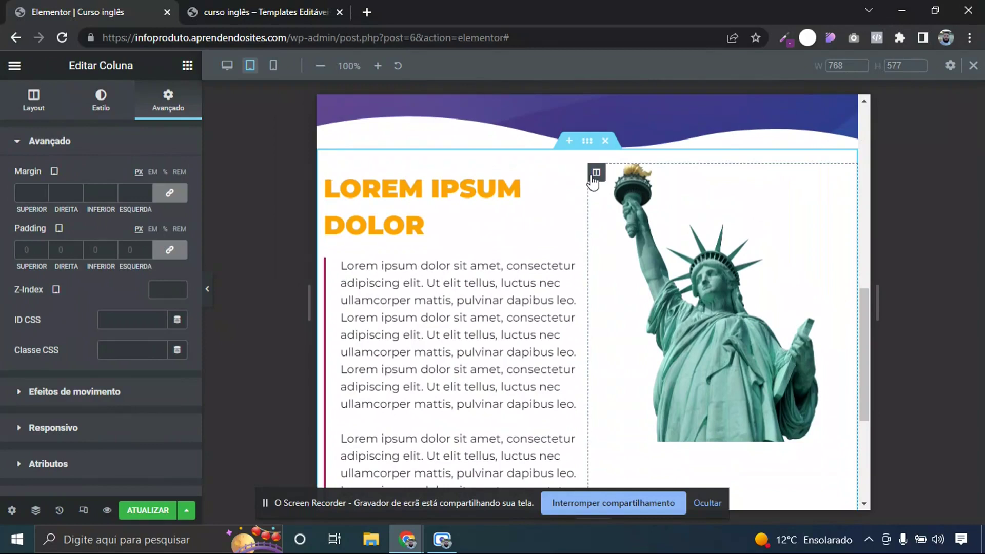
{"action": "left_click", "coordinate": [46, 101]}
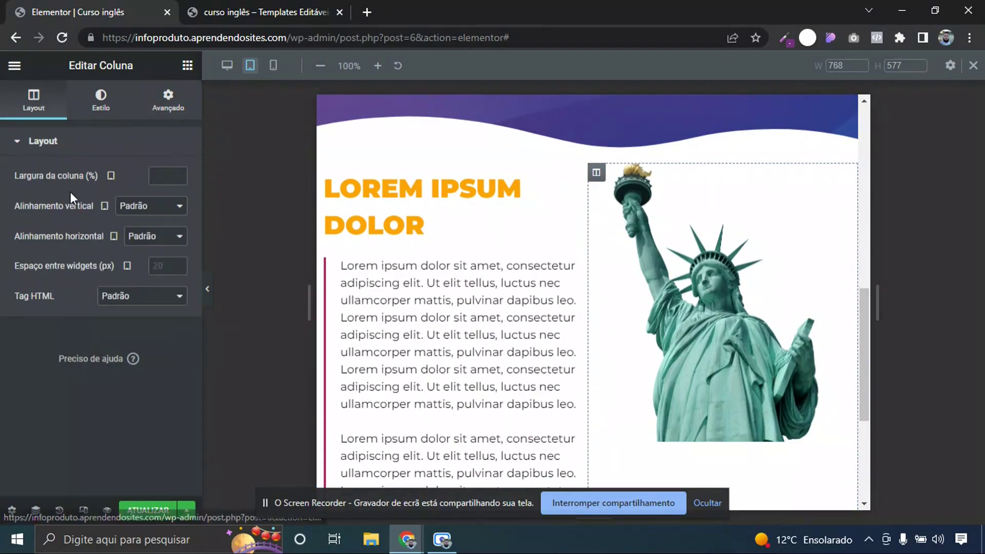
{"action": "left_click", "coordinate": [149, 206]}
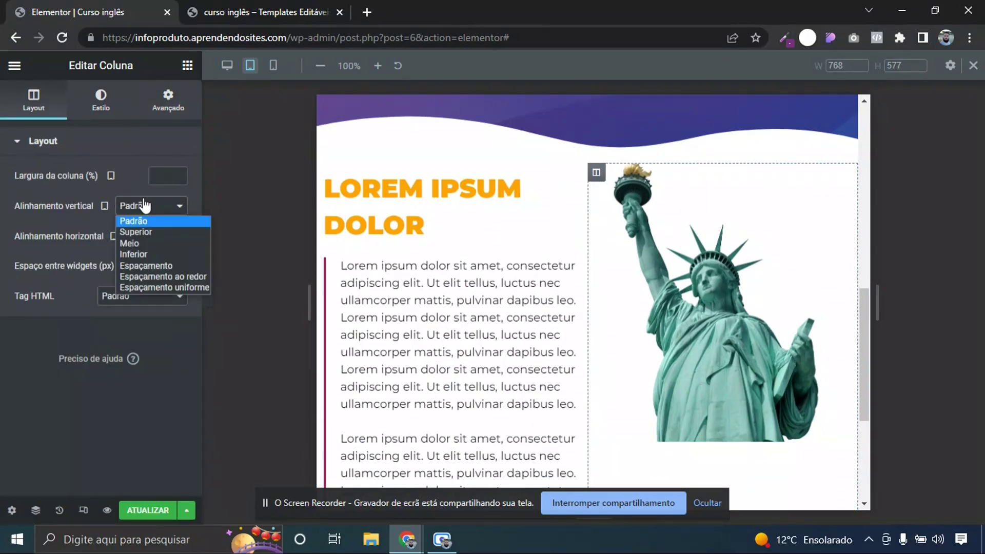
{"action": "left_click", "coordinate": [146, 252]}
Set the LOREM IPSUM DOLOR heading's tablet font size to 30 px
{"action": "left_click_drag", "start_coordinate": [863, 327], "coordinate": [869, 309]}
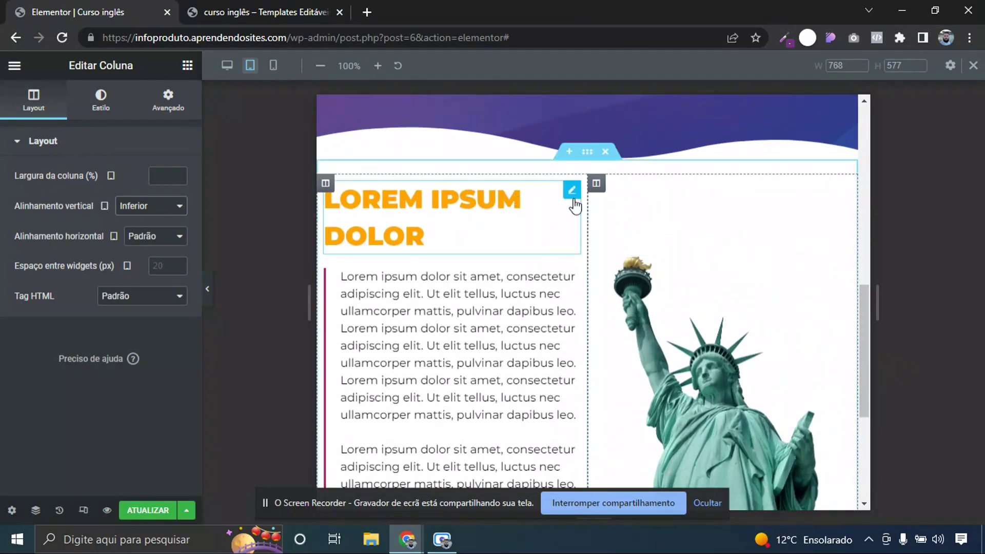
{"action": "left_click", "coordinate": [569, 192]}
{"action": "left_click", "coordinate": [178, 206]}
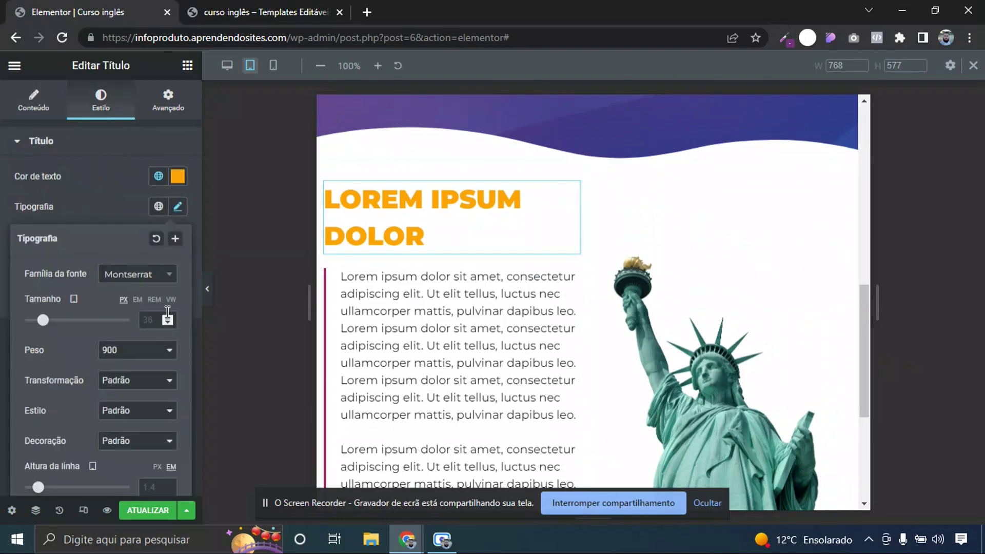
{"action": "left_click", "coordinate": [153, 318]}
{"action": "type", "text": "30"}
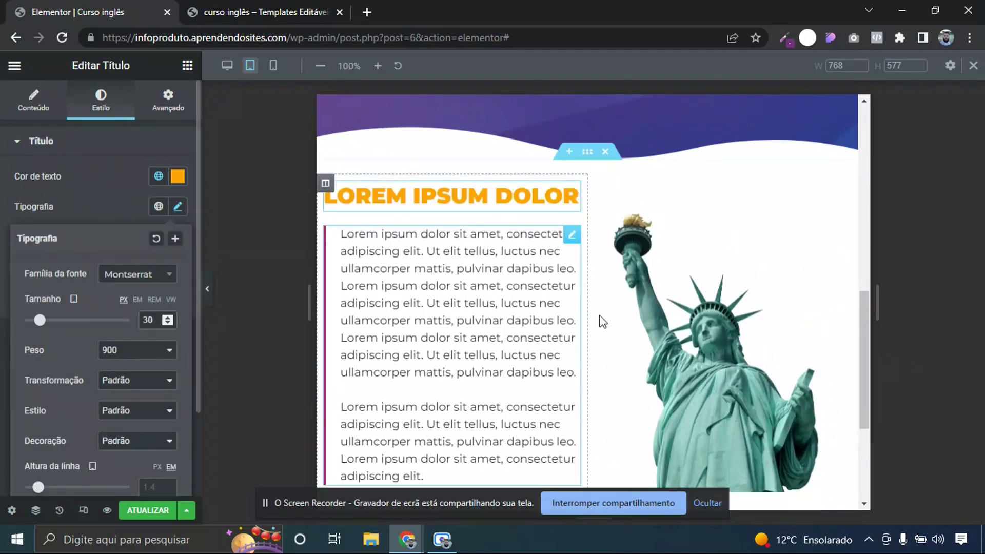
Set the tablet font size of the paragraph text below the heading to 15 px
{"action": "left_click_drag", "start_coordinate": [867, 307], "coordinate": [867, 325]}
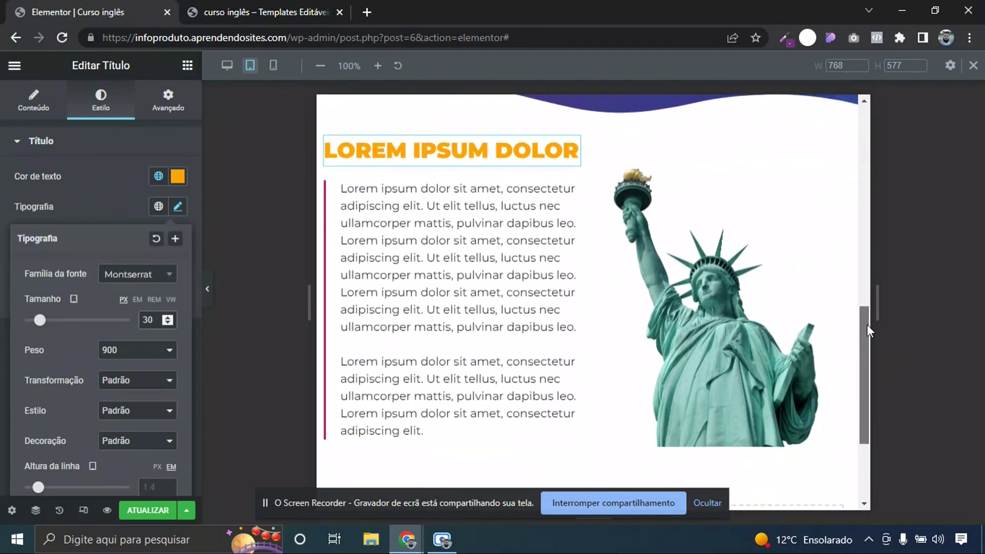
{"action": "left_click", "coordinate": [572, 194]}
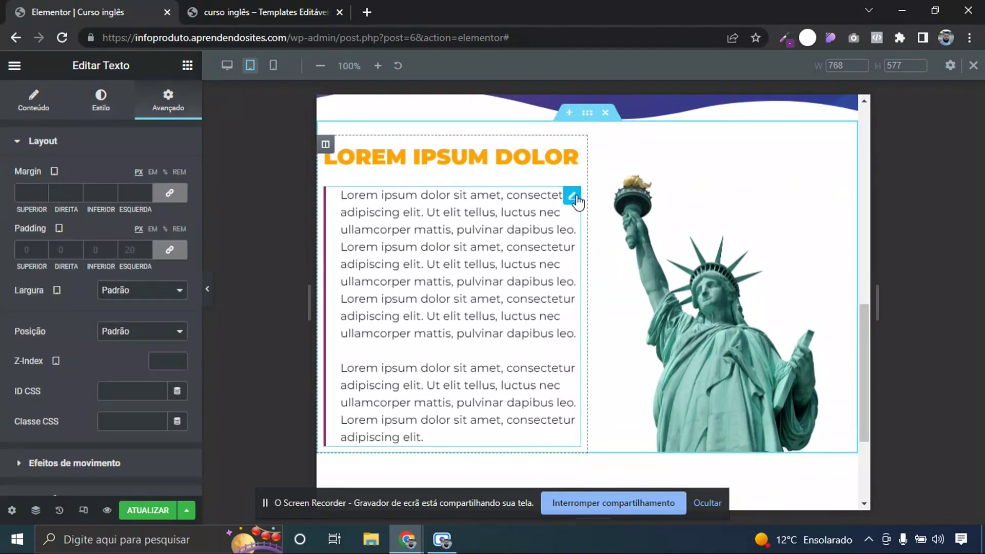
{"action": "left_click", "coordinate": [99, 109]}
{"action": "left_click", "coordinate": [177, 236]}
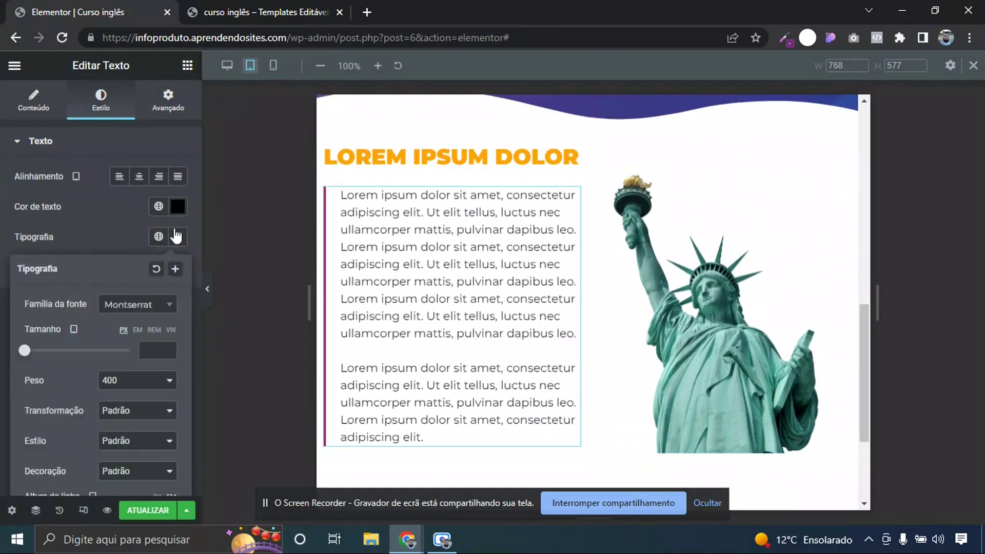
{"action": "left_click", "coordinate": [148, 354]}
{"action": "type", "text": "15"}
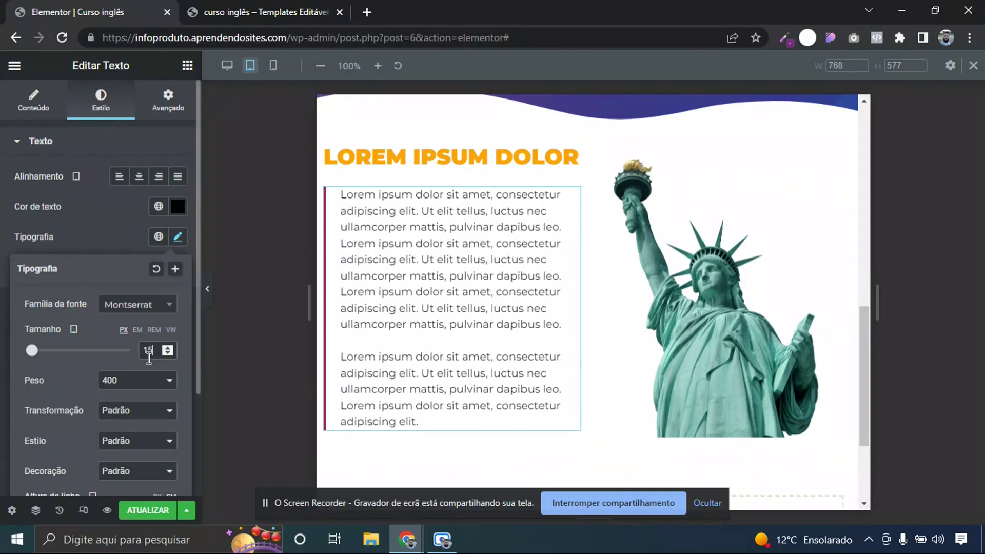
Check the tablet layout at full width, then return to the desktop preview and update the page
{"action": "left_click", "coordinate": [208, 288]}
{"action": "mouse_move", "coordinate": [768, 377]}
{"action": "left_mouse_down"}
{"action": "mouse_move", "coordinate": [753, 214]}
{"action": "mouse_move", "coordinate": [764, 380]}
{"action": "left_mouse_up"}
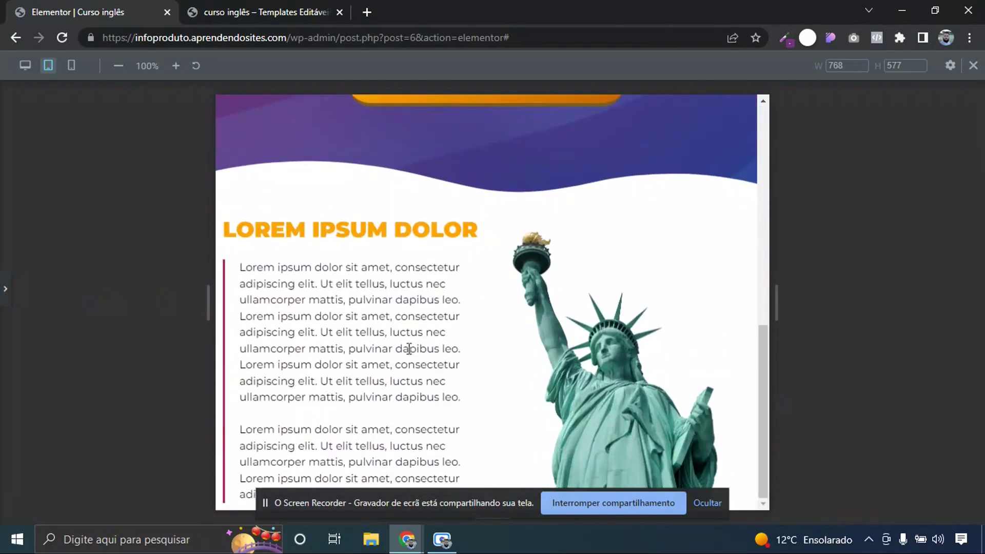
{"action": "left_click", "coordinate": [4, 285]}
{"action": "left_click", "coordinate": [229, 67]}
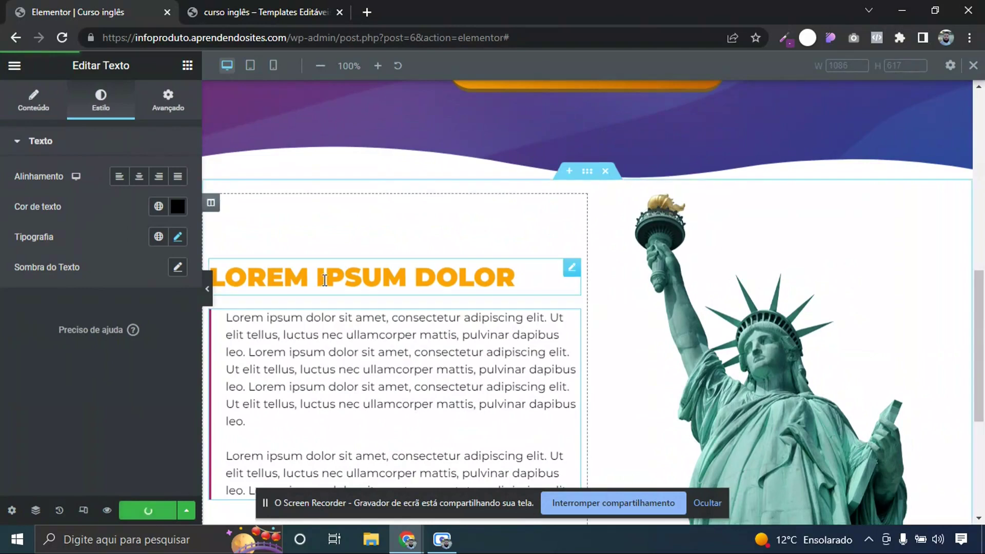
Examine the icon boxes below the statue section on the curso inglês template page
{"action": "left_click", "coordinate": [288, 11]}
{"action": "left_click_drag", "start_coordinate": [983, 163], "coordinate": [983, 204]}
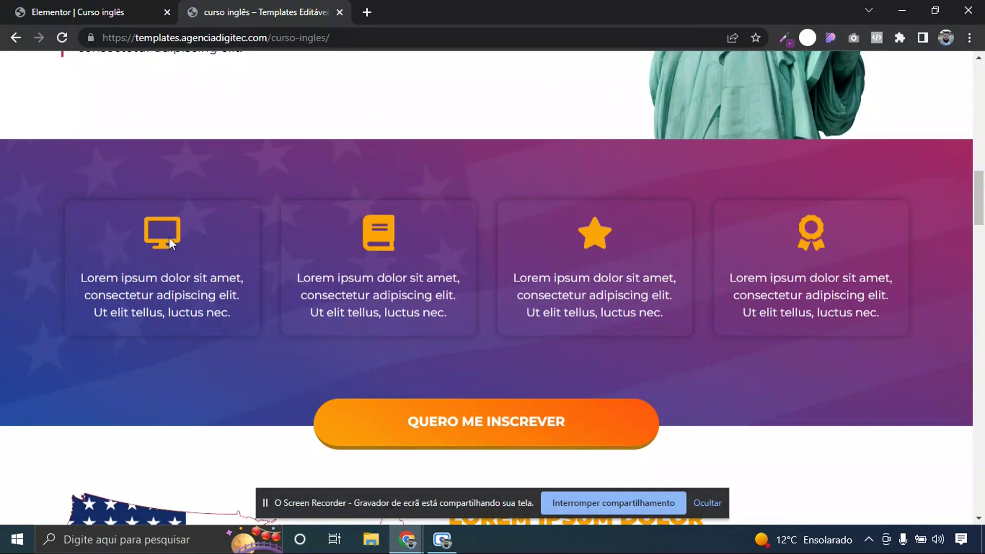
{"action": "triple_click", "coordinate": [182, 293]}
{"action": "left_click", "coordinate": [110, 278]}
Switch back to the page editor, copy the opening video section and paste it below the statue section
{"action": "left_click", "coordinate": [110, 10]}
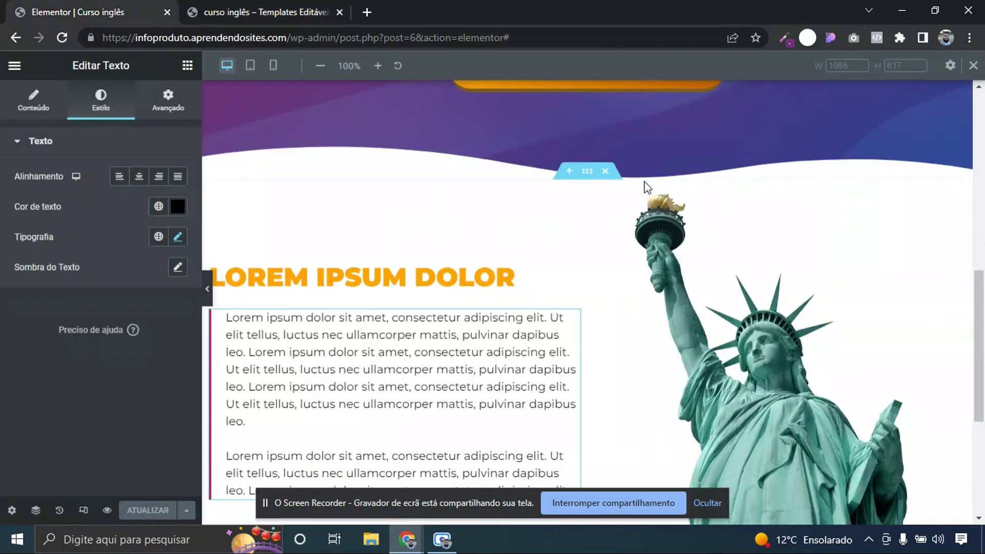
{"action": "scroll", "coordinate": [978, 241], "scroll_direction": "up", "scroll_amount": 5}
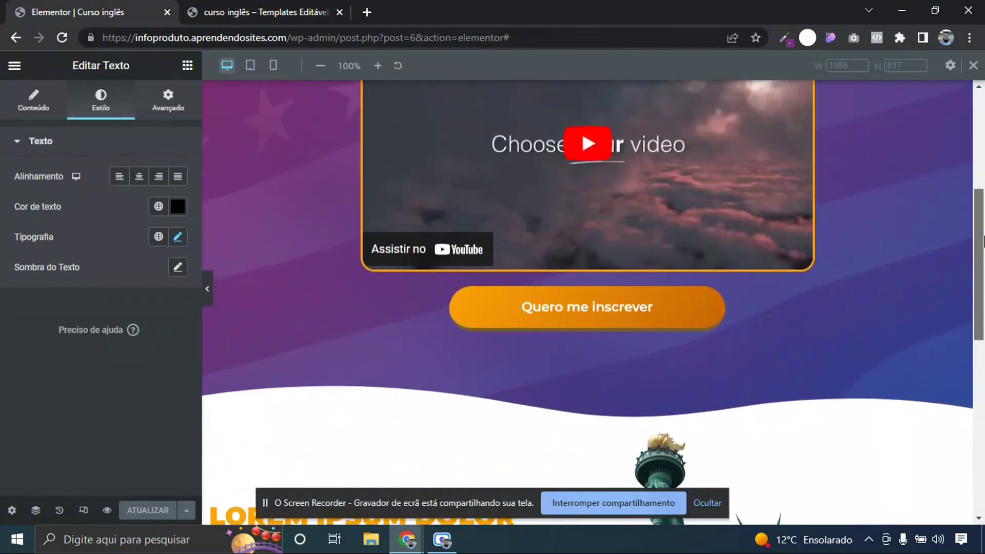
{"action": "scroll", "coordinate": [978, 241], "scroll_direction": "up", "scroll_amount": 3}
{"action": "scroll", "coordinate": [796, 133], "scroll_direction": "down", "scroll_amount": 9}
{"action": "scroll", "coordinate": [983, 308], "scroll_direction": "up", "scroll_amount": 9}
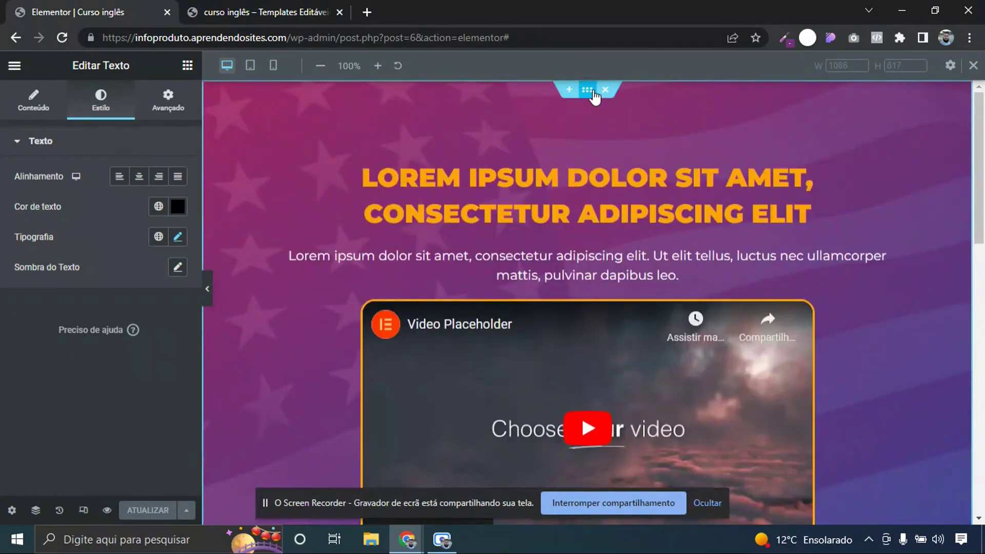
{"action": "right_click", "coordinate": [593, 92]}
{"action": "left_click", "coordinate": [610, 152]}
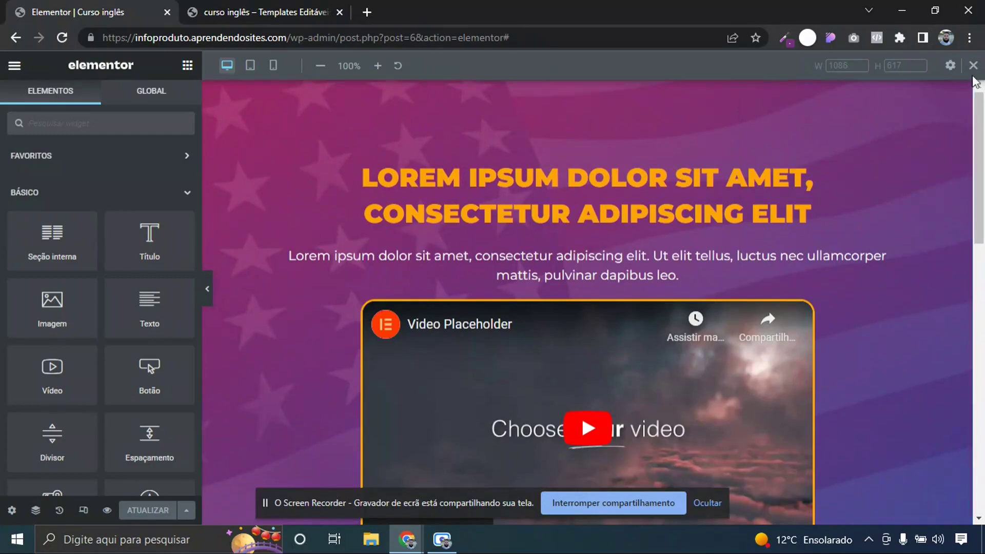
{"action": "scroll", "coordinate": [983, 410], "scroll_direction": "down", "scroll_amount": 15}
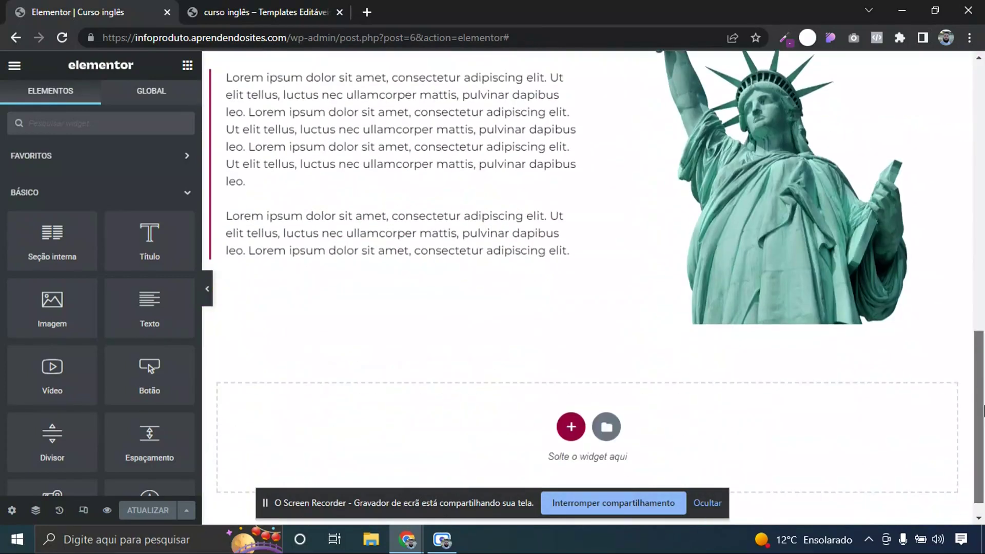
{"action": "right_click", "coordinate": [460, 394]}
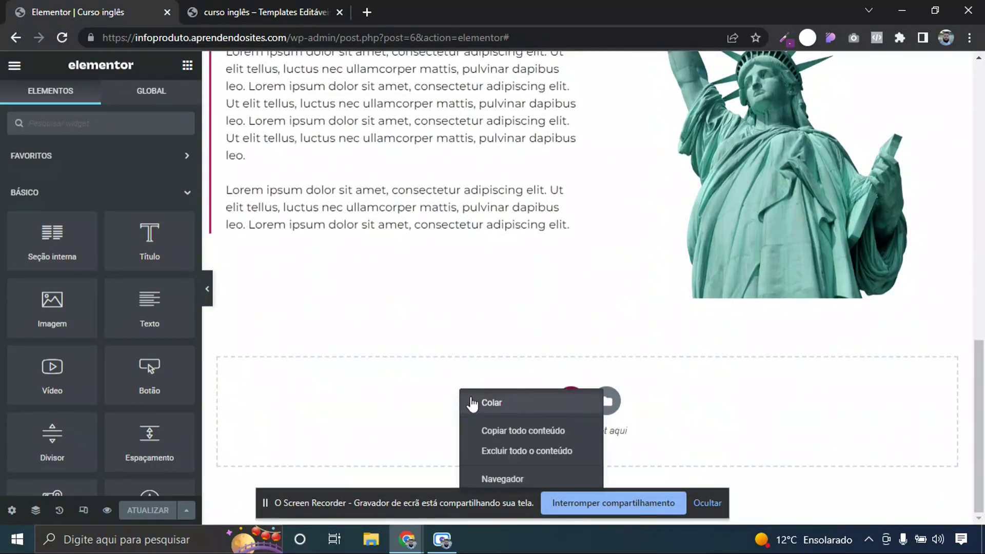
{"action": "left_click", "coordinate": [472, 402]}
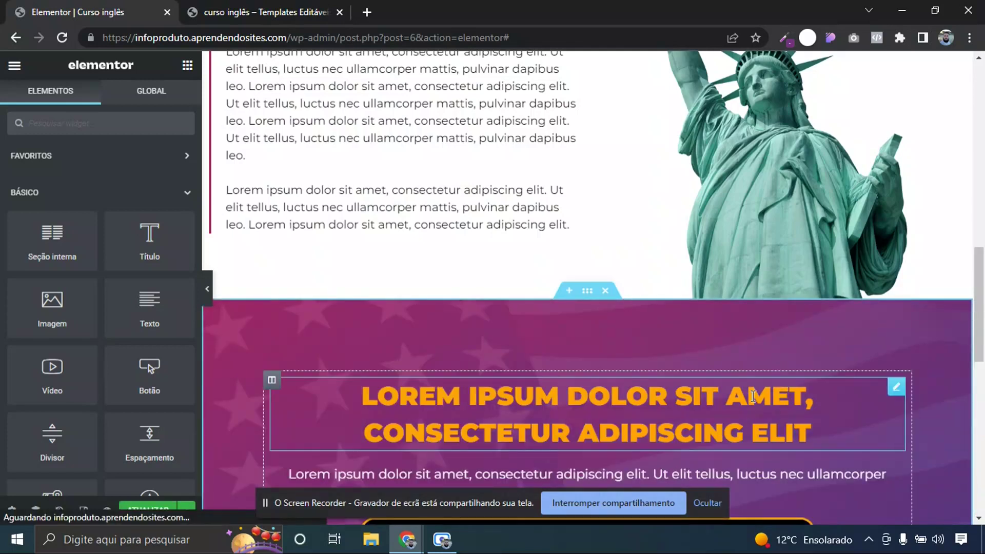
Delete the heading, the text and the inner section holding the video from the pasted section
{"action": "right_click", "coordinate": [752, 395]}
{"action": "left_click", "coordinate": [780, 510]}
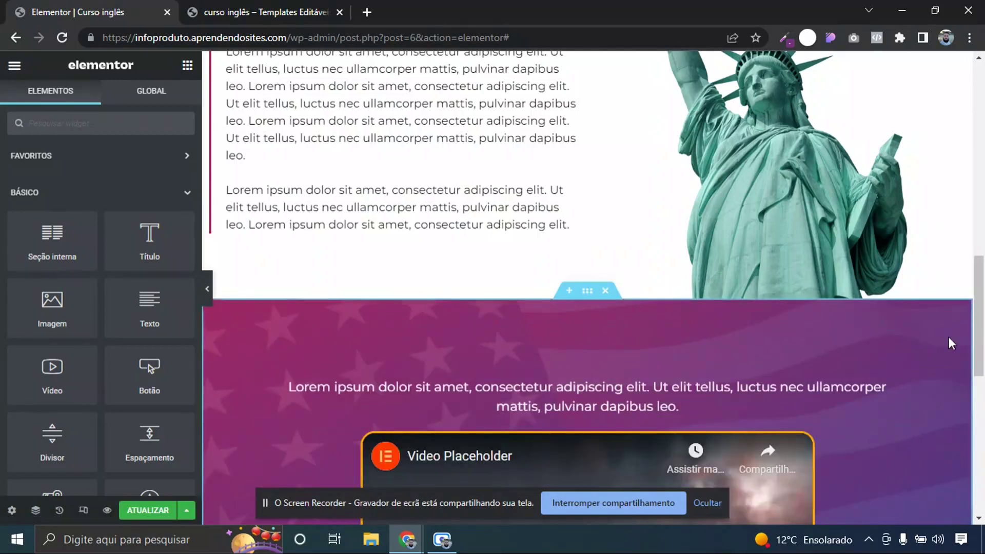
{"action": "scroll", "coordinate": [983, 323], "scroll_direction": "down", "scroll_amount": 1}
{"action": "scroll", "coordinate": [984, 323], "scroll_direction": "down", "scroll_amount": 3}
{"action": "right_click", "coordinate": [642, 244]}
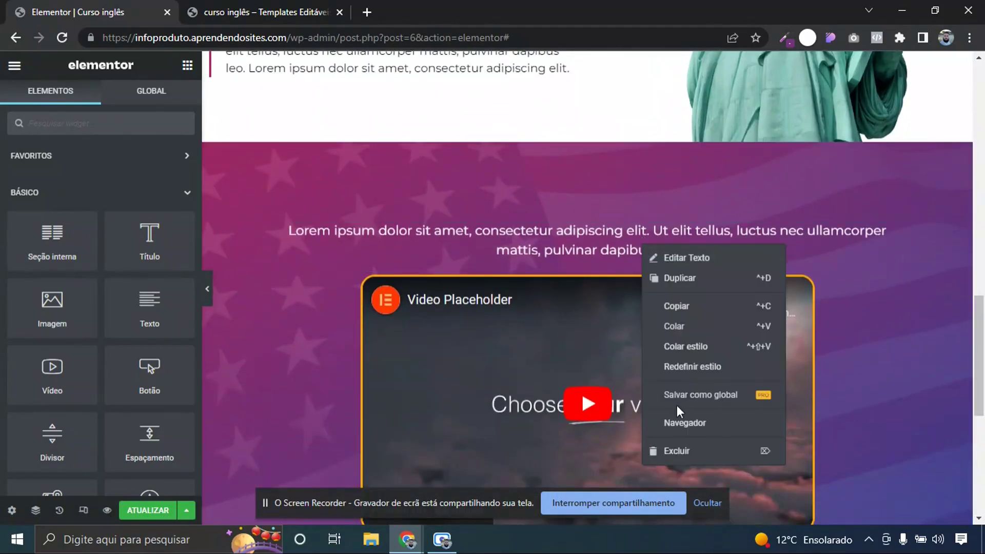
{"action": "left_click", "coordinate": [677, 452]}
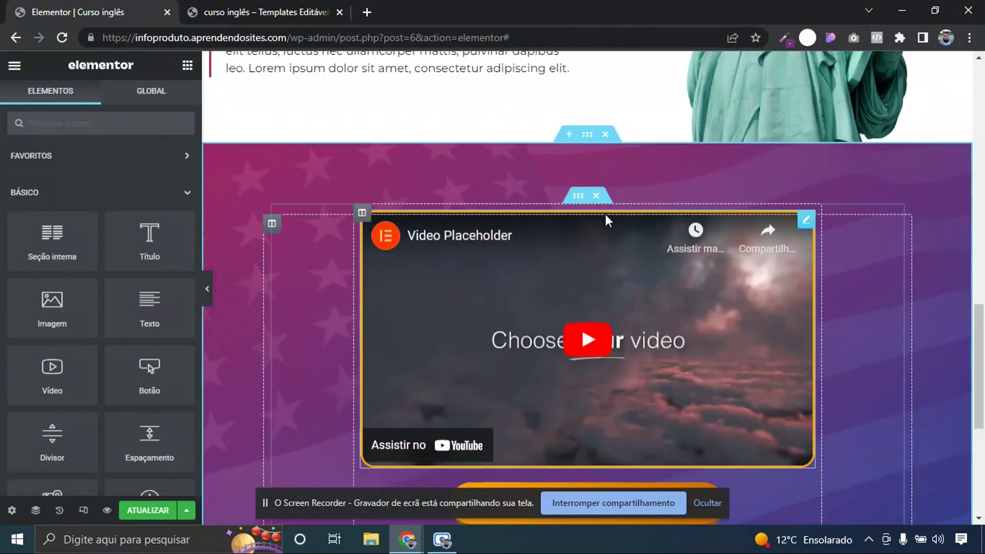
{"action": "left_click", "coordinate": [597, 196]}
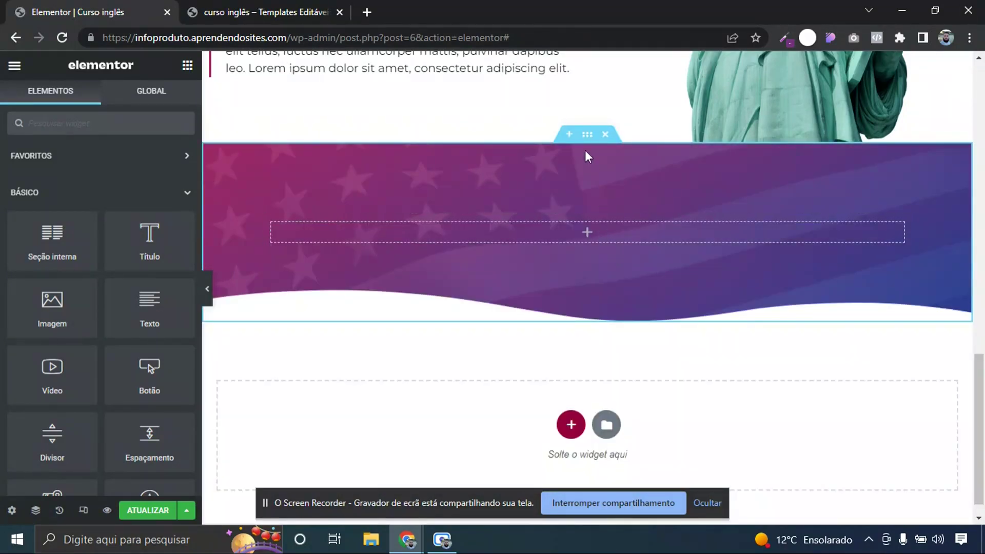
Remove the pasted section's lower (Inferior) shape divider by setting its type to Nenhum
{"action": "left_click", "coordinate": [587, 134]}
{"action": "left_click", "coordinate": [111, 110]}
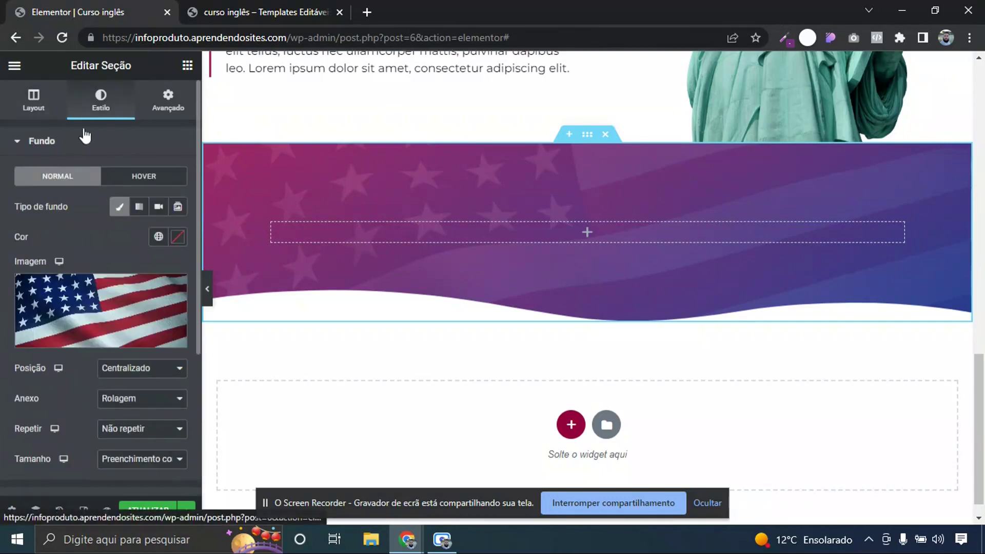
{"action": "left_click", "coordinate": [59, 142]}
{"action": "left_click", "coordinate": [89, 249]}
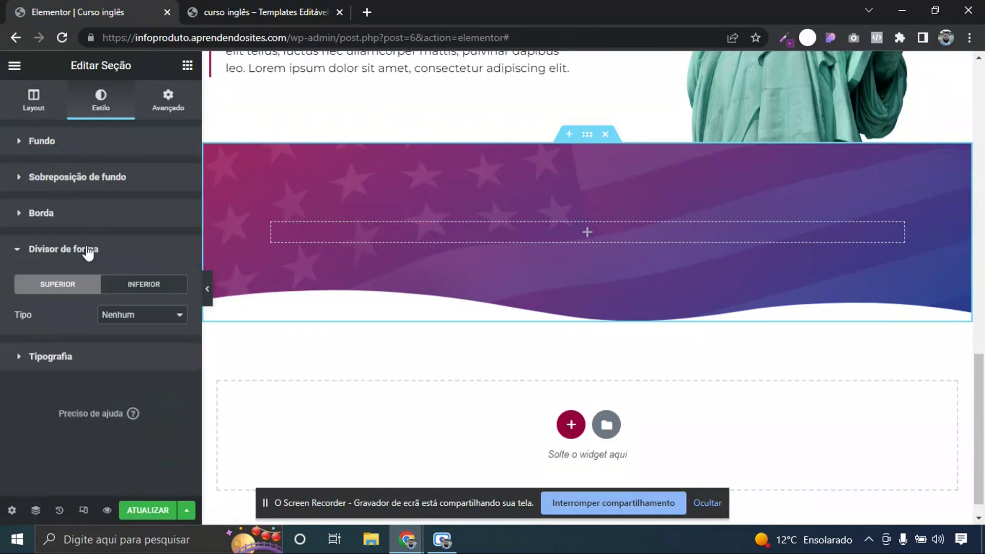
{"action": "left_click", "coordinate": [129, 287]}
{"action": "left_click", "coordinate": [134, 315]}
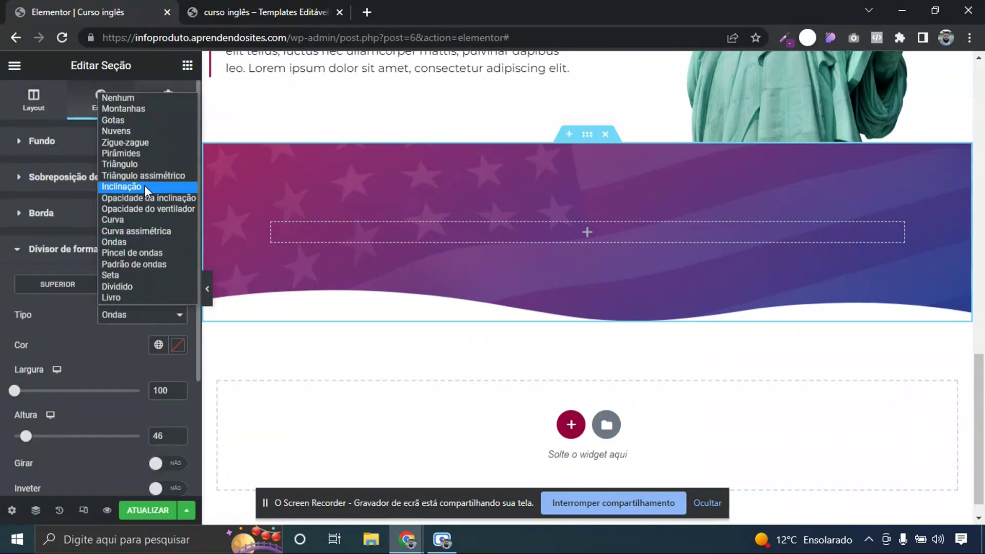
{"action": "left_click", "coordinate": [129, 97]}
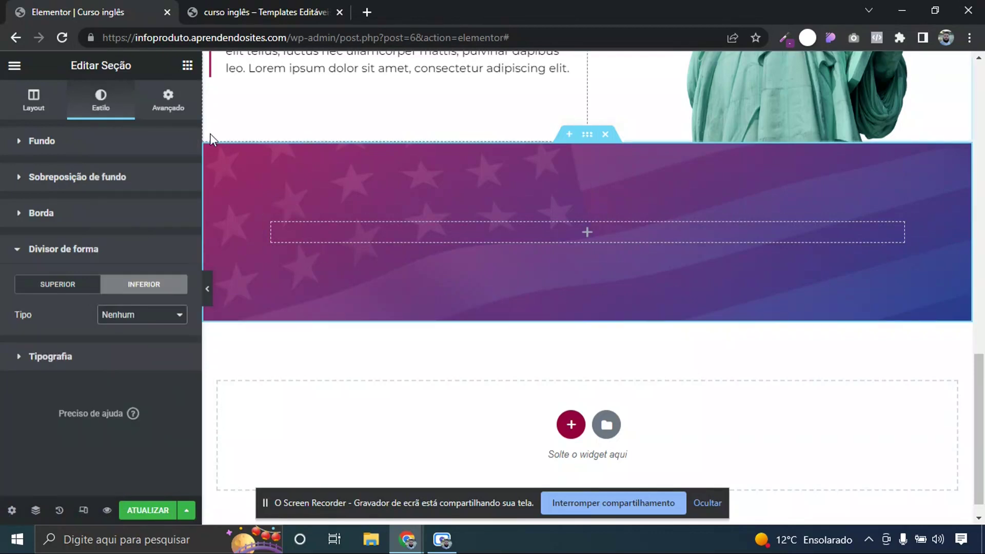
Set the boxed content width of the pasted flag-background section to 1200
{"action": "left_click", "coordinate": [168, 99]}
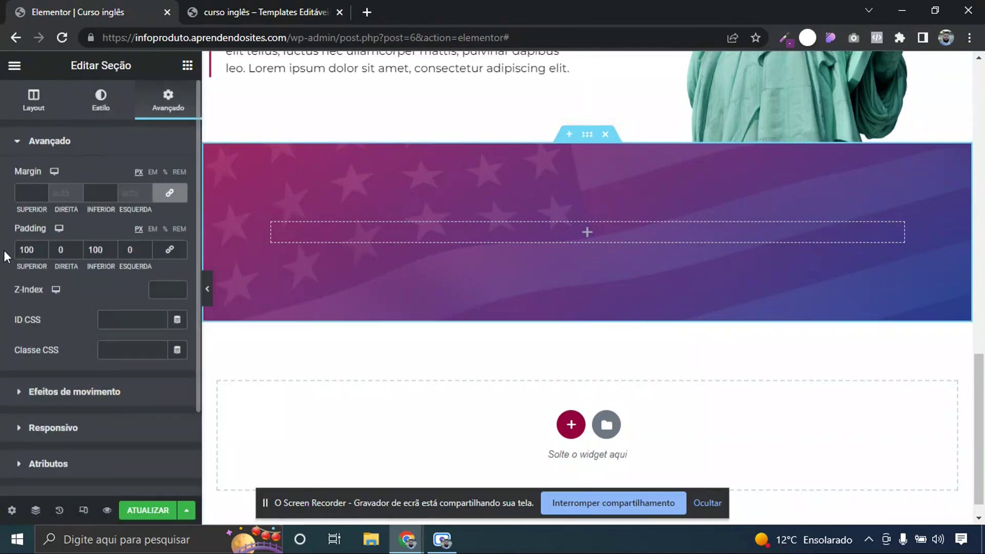
{"action": "left_click", "coordinate": [34, 101]}
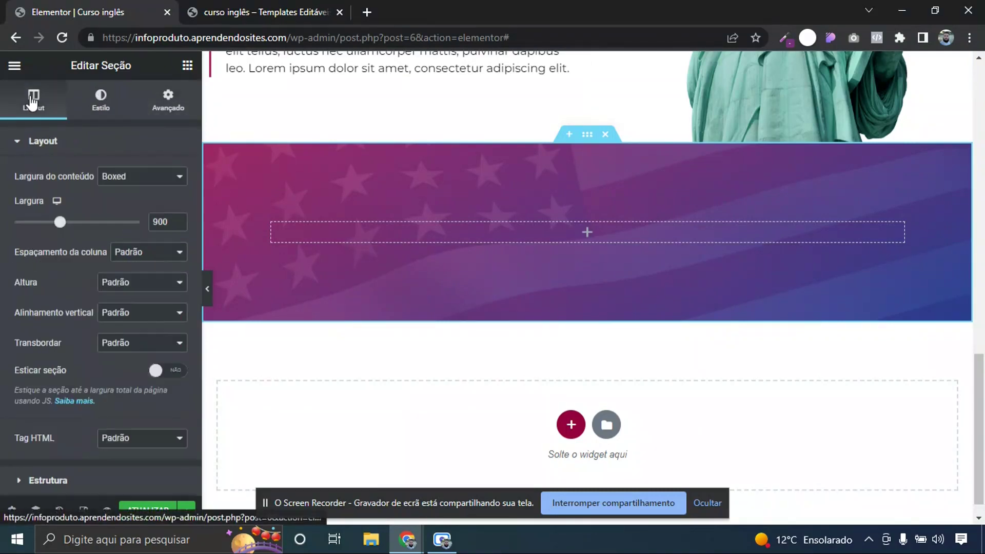
{"action": "type", "text": "1200"}
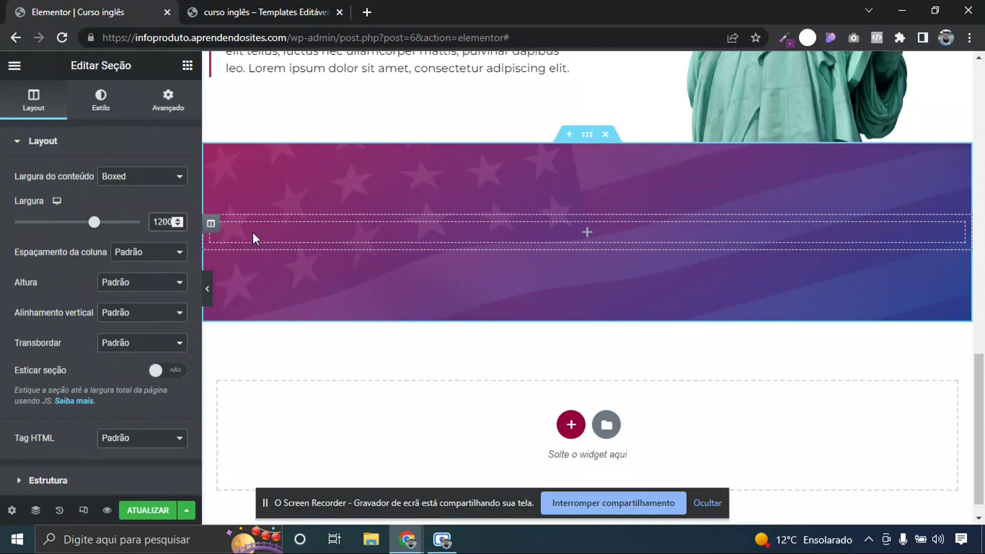
Insert an inner section into the flag-background section and duplicate its columns until there are four
{"action": "left_click", "coordinate": [188, 66]}
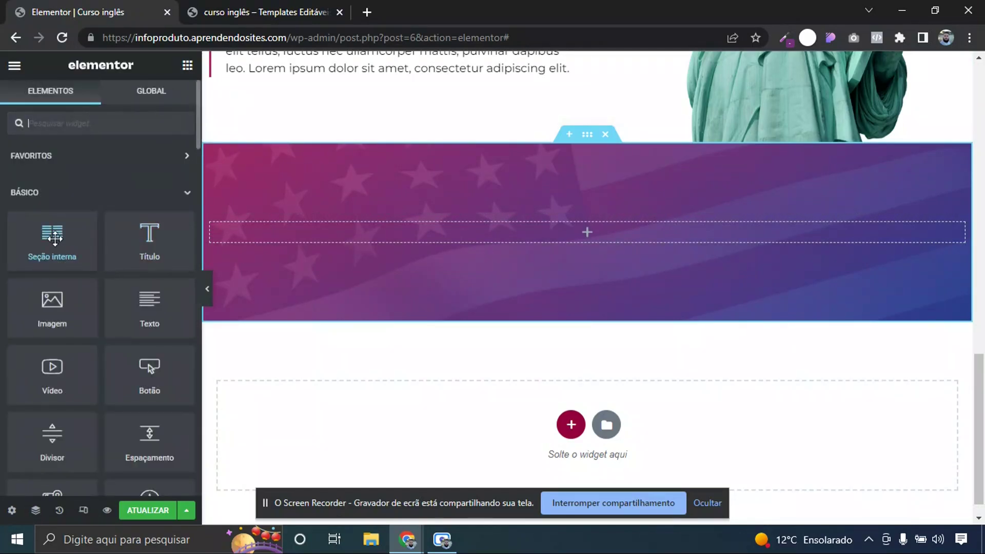
{"action": "left_click_drag", "start_coordinate": [55, 237], "coordinate": [273, 236]}
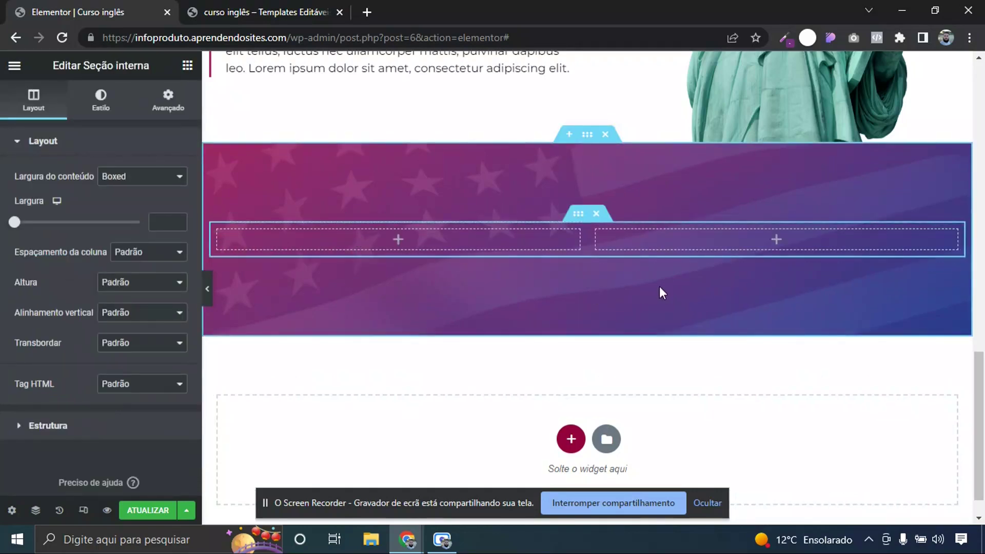
{"action": "right_click", "coordinate": [594, 237]}
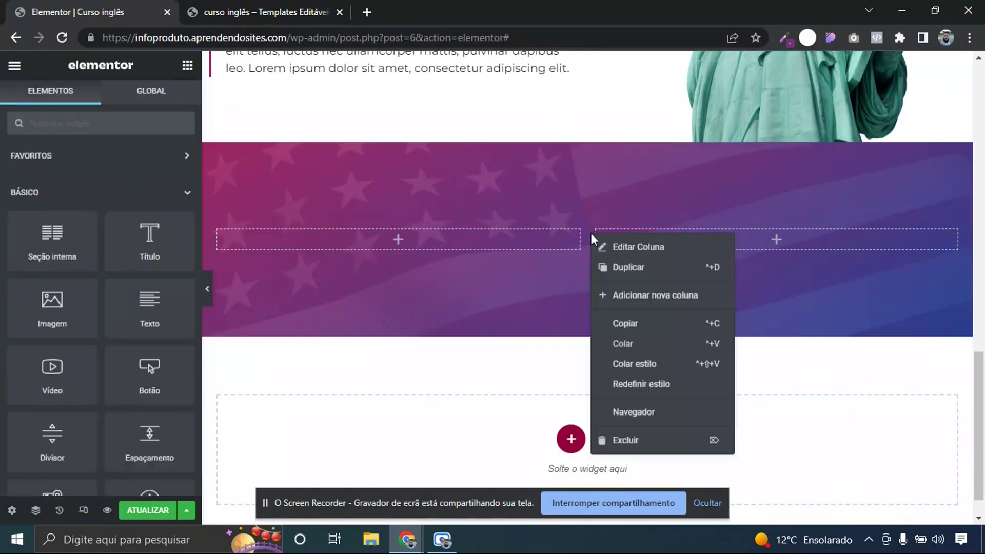
{"action": "left_click", "coordinate": [612, 265]}
{"action": "right_click", "coordinate": [476, 234]}
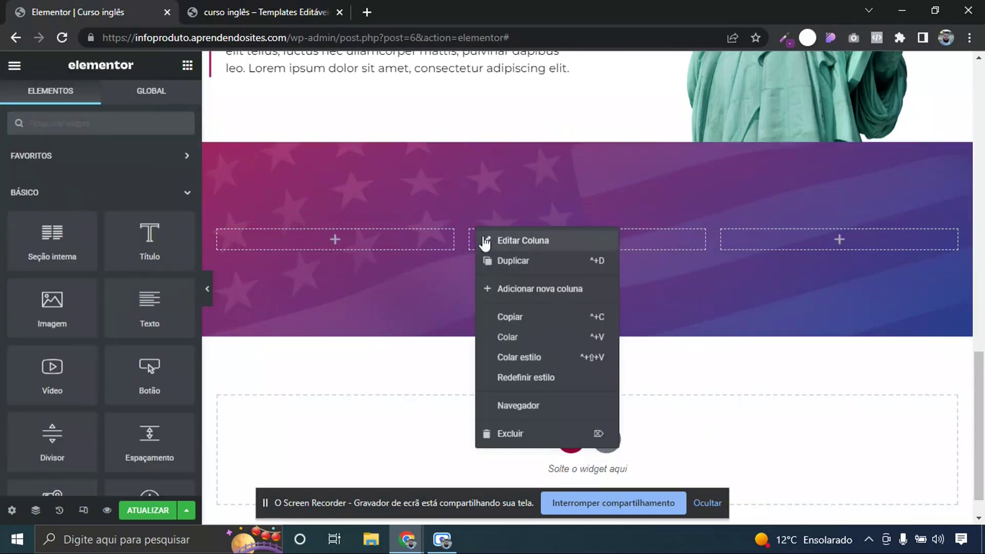
{"action": "left_click", "coordinate": [497, 260]}
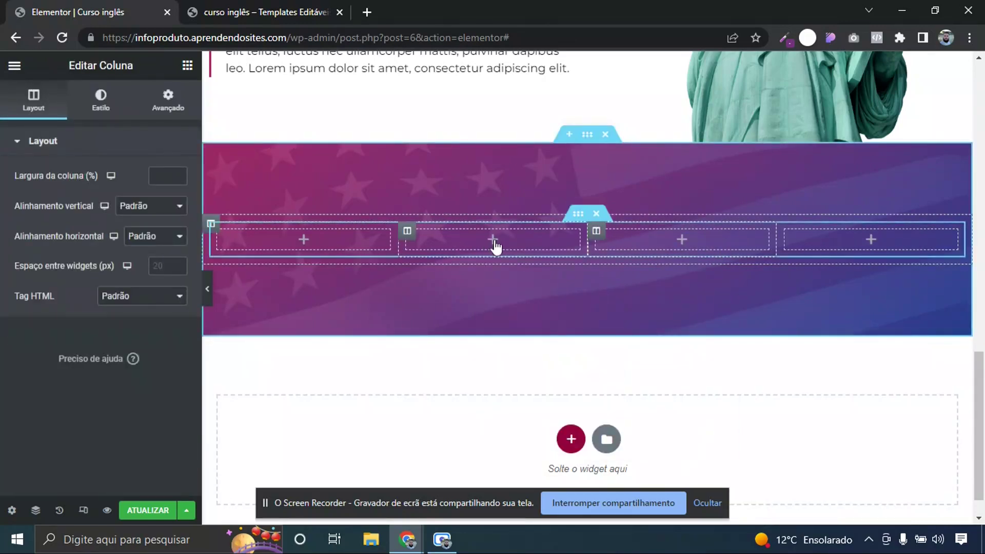
Add an icon widget to the first column and set its primary color to the global color Novo item #1
{"action": "left_click", "coordinate": [248, 170]}
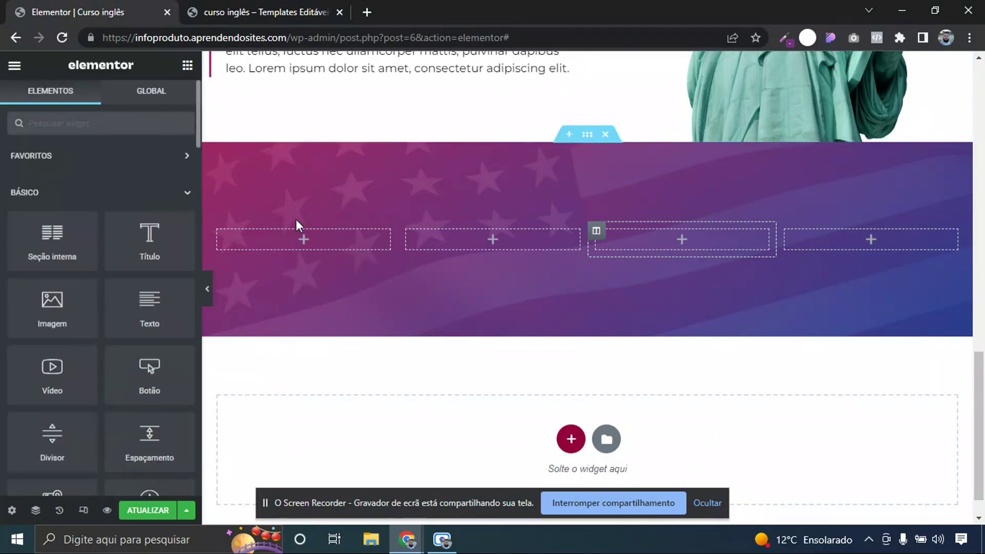
{"action": "scroll", "coordinate": [198, 119], "scroll_direction": "down", "scroll_amount": 3}
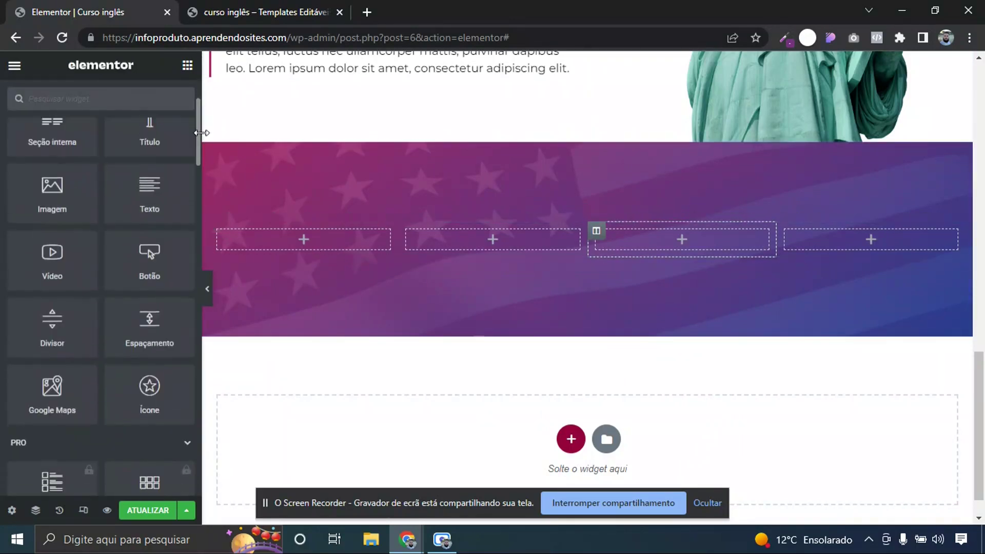
{"action": "left_click_drag", "start_coordinate": [154, 366], "coordinate": [289, 239]}
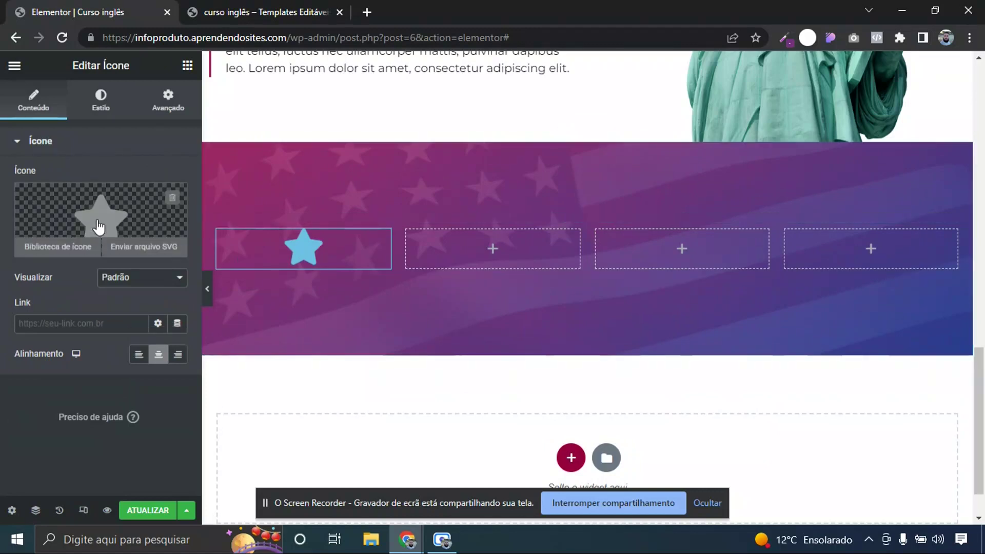
{"action": "left_click", "coordinate": [103, 91]}
{"action": "left_click", "coordinate": [158, 206]}
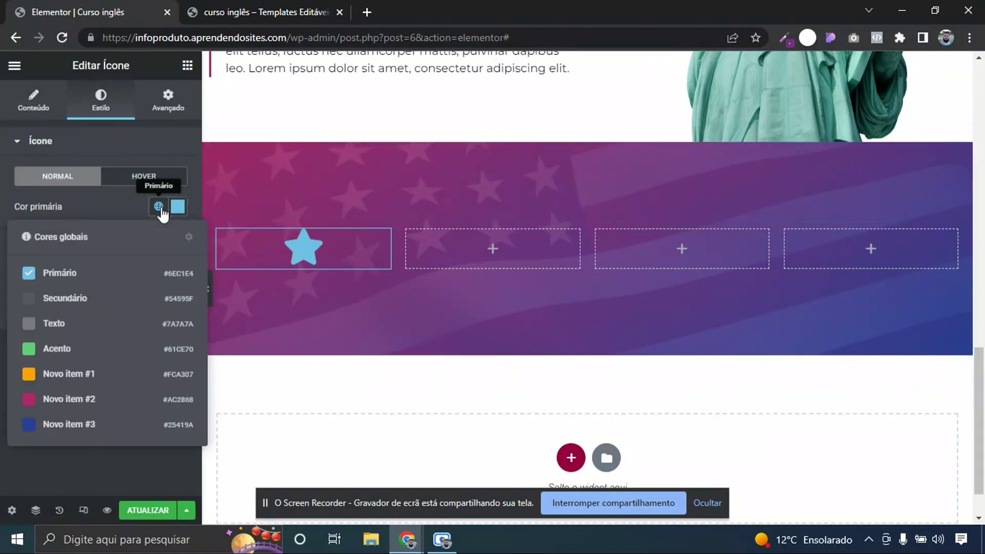
{"action": "left_click", "coordinate": [61, 375]}
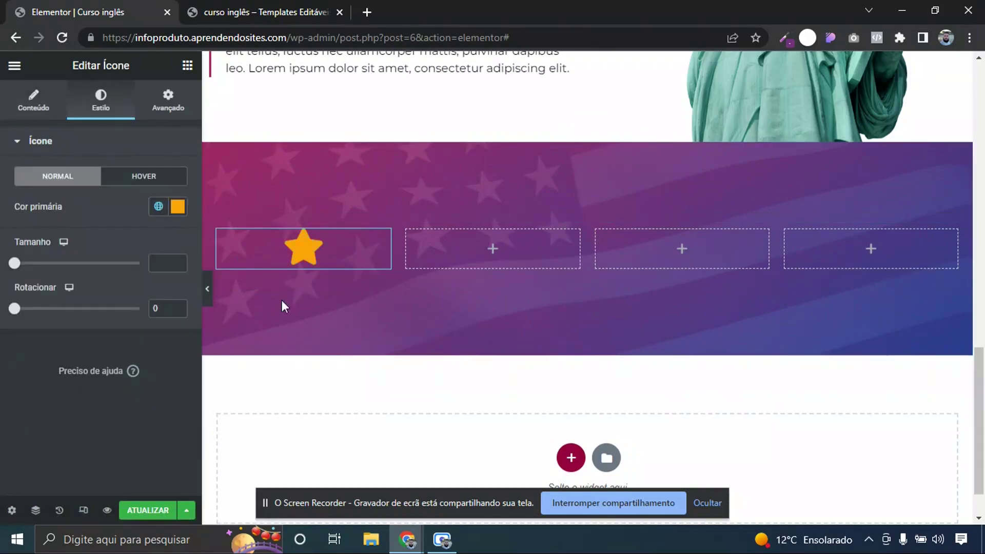
Add a text widget below the star icon and set its text color to #FFFFFF
{"action": "left_click", "coordinate": [187, 65]}
{"action": "left_click_drag", "start_coordinate": [149, 305], "coordinate": [261, 263]}
{"action": "left_click", "coordinate": [116, 104]}
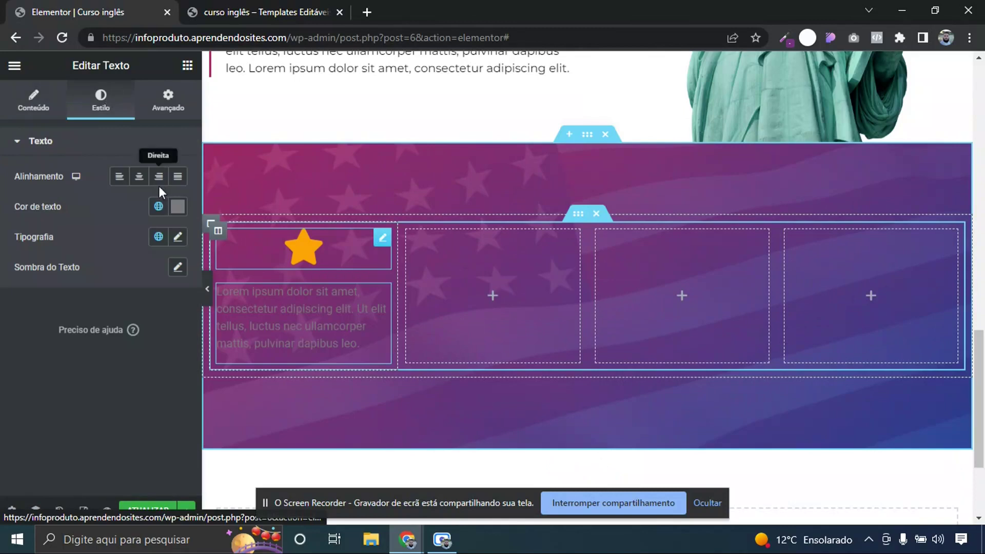
{"action": "left_click", "coordinate": [177, 206]}
{"action": "type", "text": "#FFFFFF"}
{"action": "left_click", "coordinate": [11, 193]}
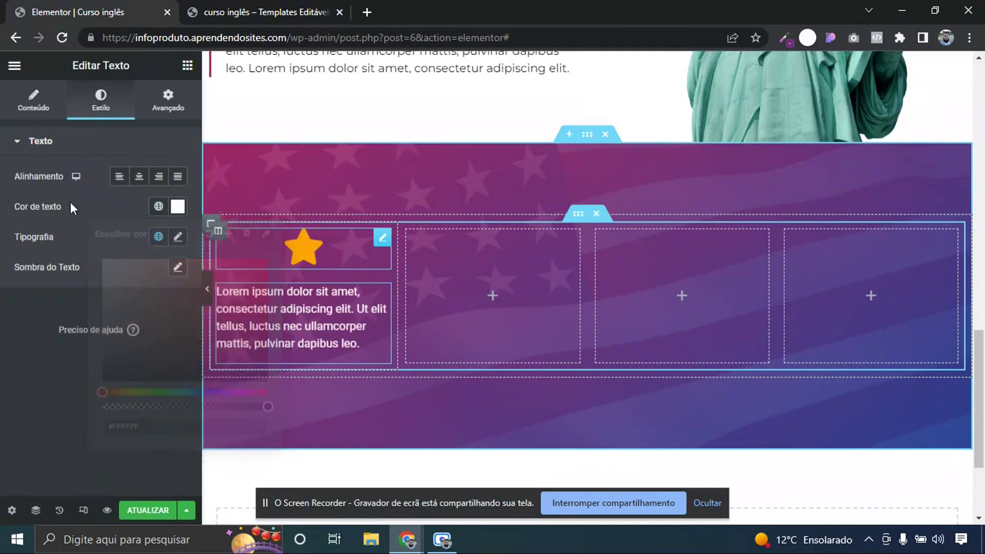
Apply the global Montserrat typography to the text below the icon and reduce its font weight
{"action": "left_click", "coordinate": [159, 206]}
{"action": "left_click", "coordinate": [158, 206]}
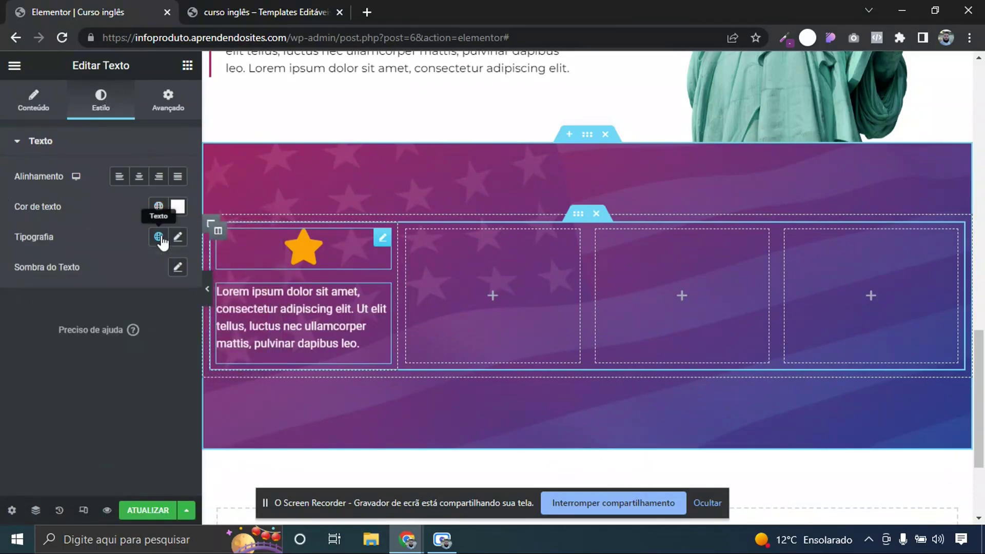
{"action": "left_click", "coordinate": [159, 237]}
{"action": "left_click", "coordinate": [82, 298]}
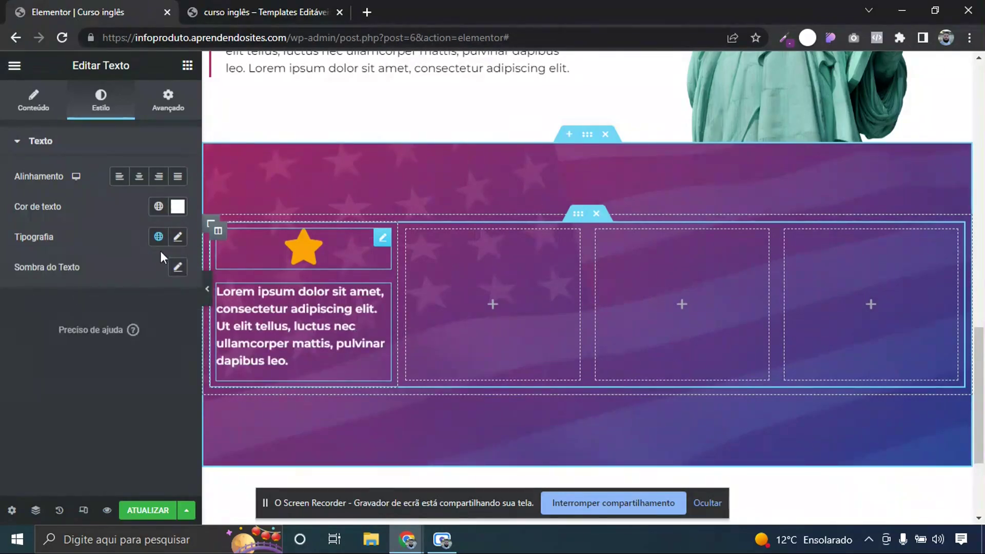
{"action": "left_click", "coordinate": [177, 236]}
{"action": "left_click", "coordinate": [109, 382]}
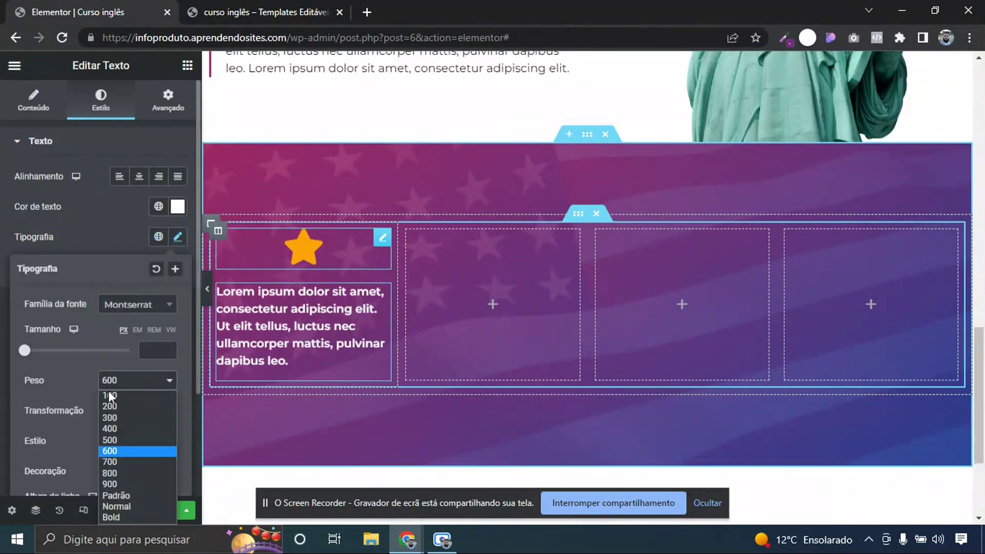
{"action": "left_click", "coordinate": [112, 435]}
{"action": "left_click", "coordinate": [2, 352]}
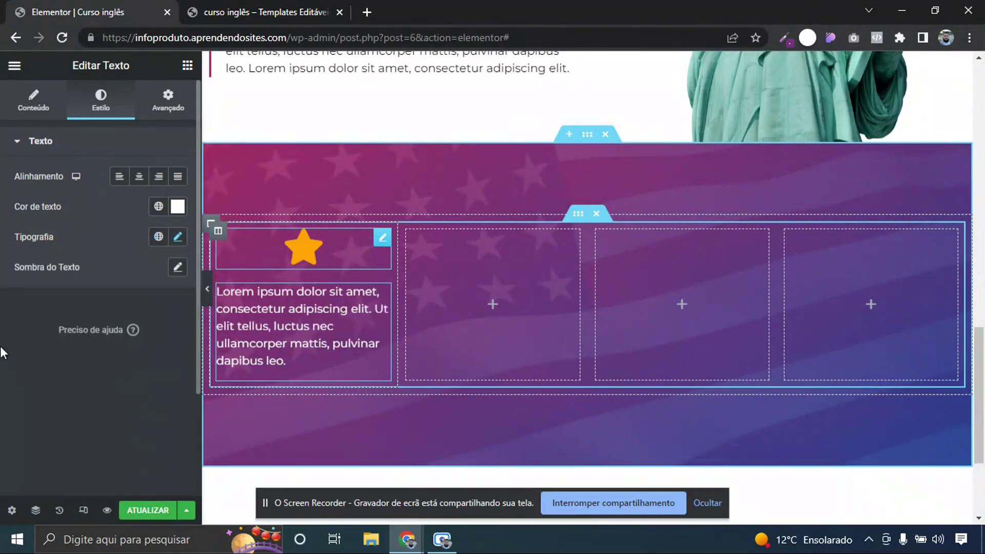
Shorten the text below the icon so it ends with "luctus nec." and center-align it
{"action": "left_click_drag", "start_coordinate": [84, 314], "coordinate": [11, 307]}
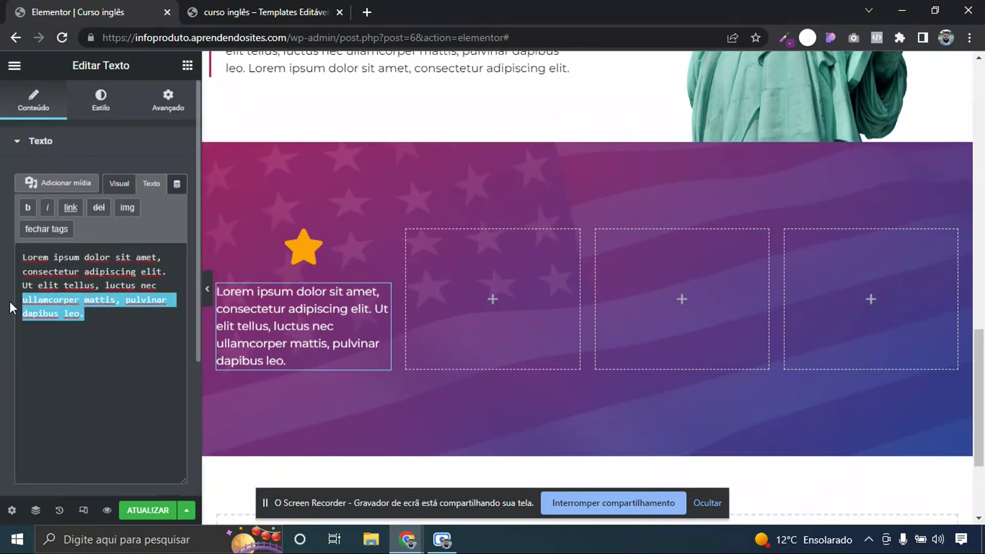
{"action": "key", "text": "BackSpace"}
{"action": "key", "text": "BackSpace"}
{"action": "type", "text": "."}
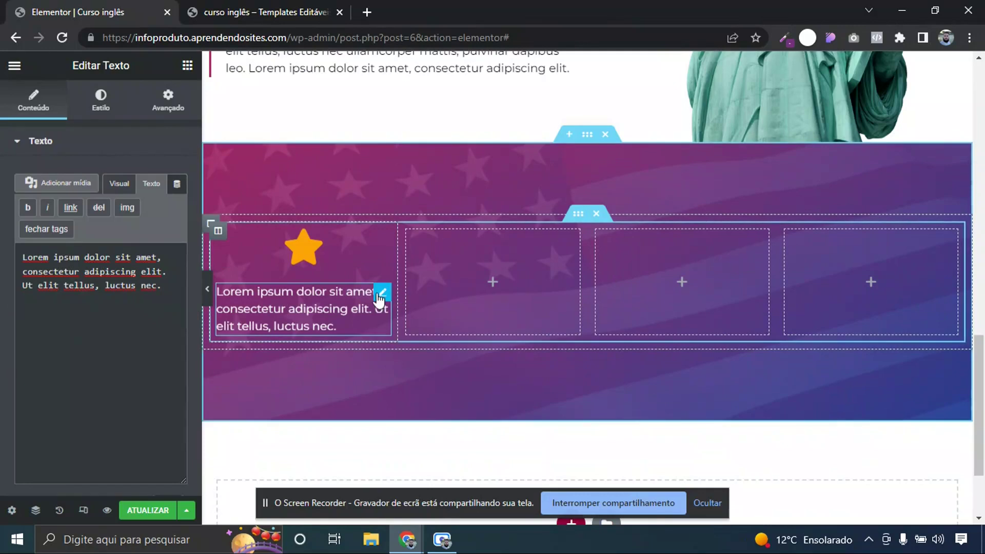
{"action": "left_click", "coordinate": [101, 100]}
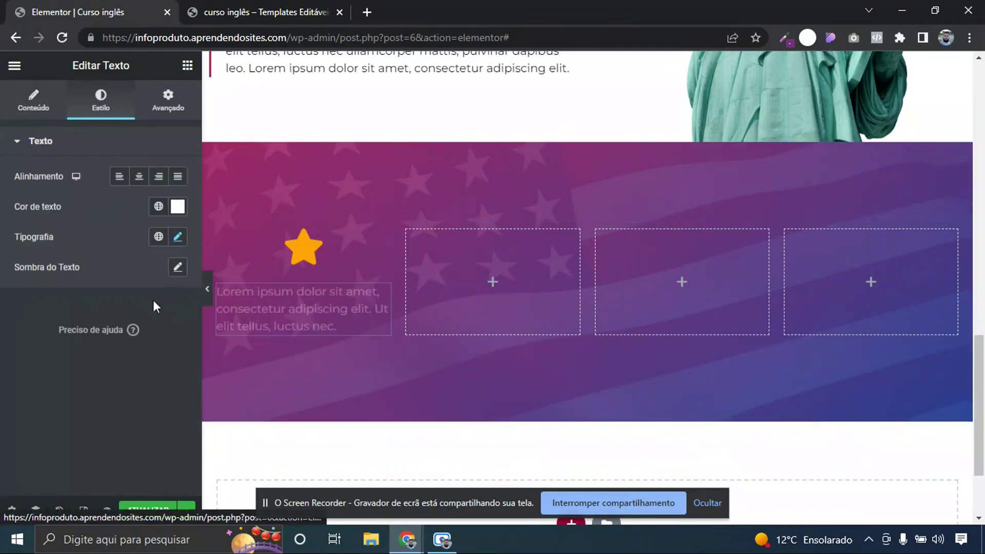
{"action": "left_click", "coordinate": [133, 182]}
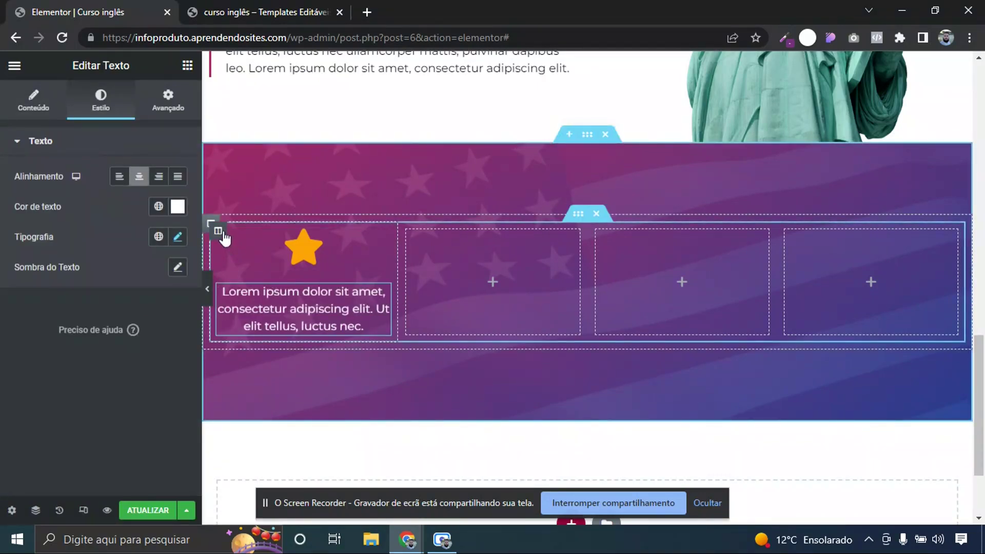
Give the first column the default box shadow and a border radius of 20 px on all corners
{"action": "left_click", "coordinate": [220, 232]}
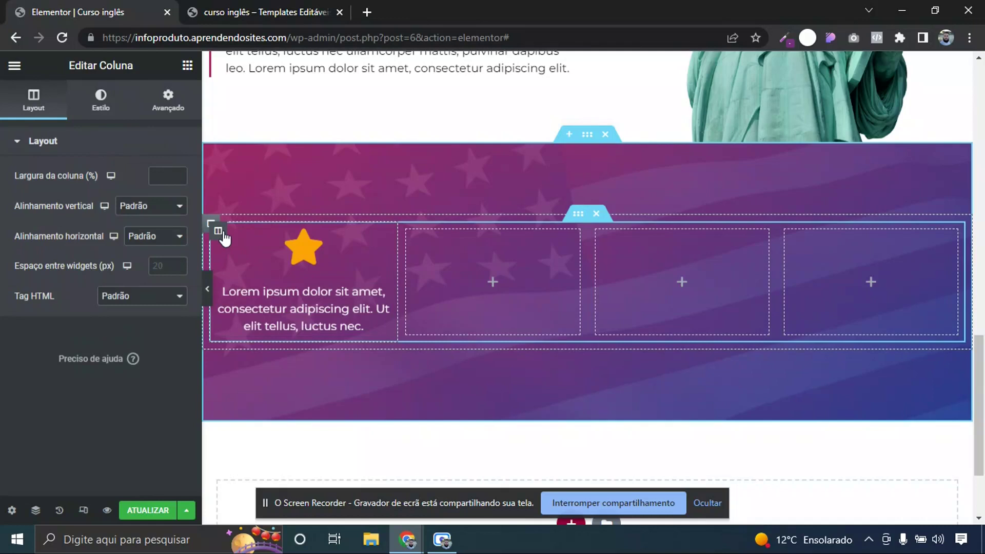
{"action": "left_click", "coordinate": [100, 100]}
{"action": "left_click", "coordinate": [53, 140]}
{"action": "left_click", "coordinate": [50, 177]}
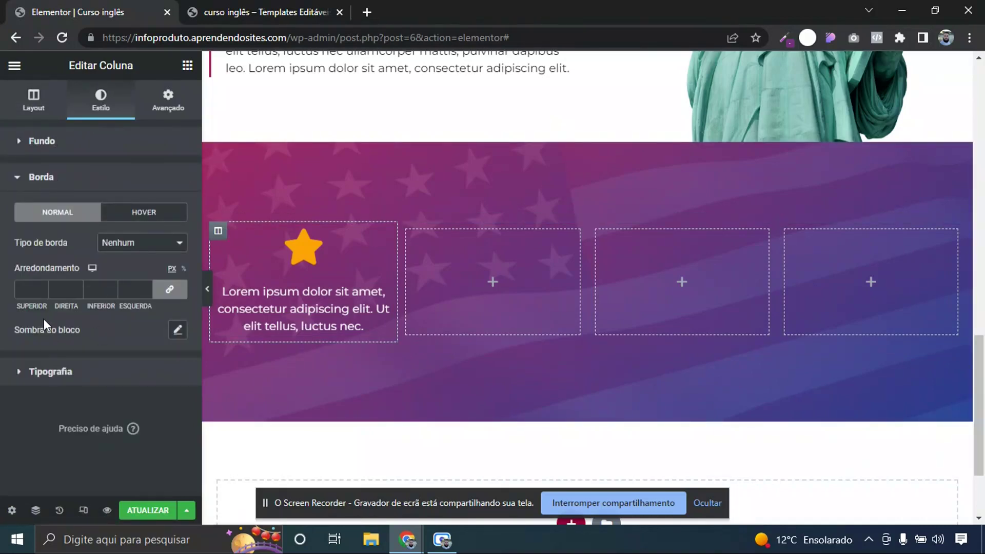
{"action": "left_click", "coordinate": [178, 330]}
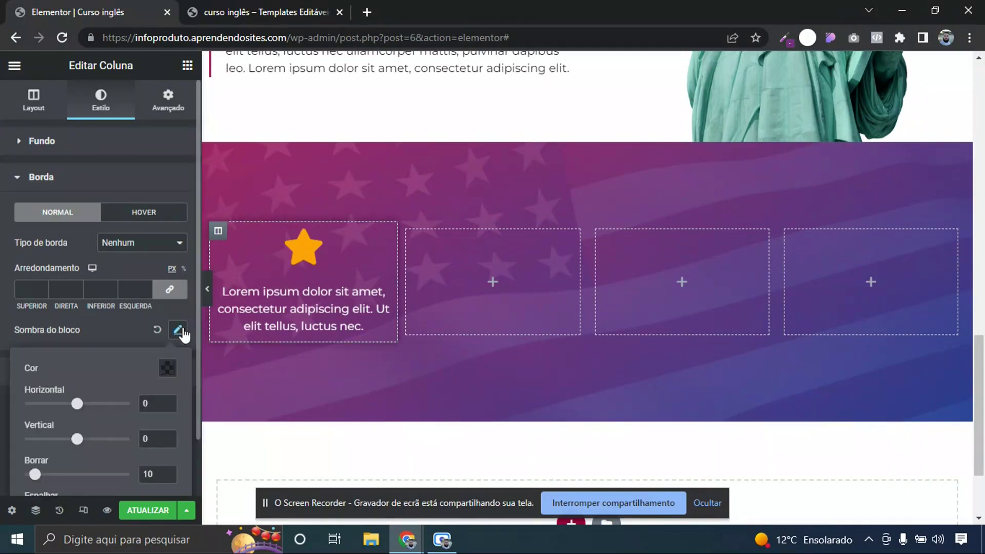
{"action": "left_click", "coordinate": [208, 289]}
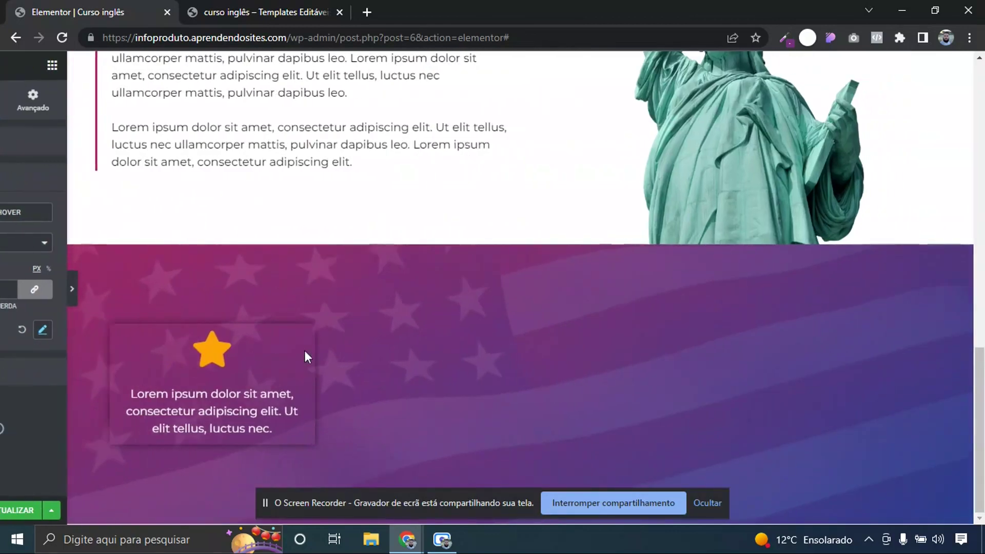
{"action": "left_click", "coordinate": [4, 288]}
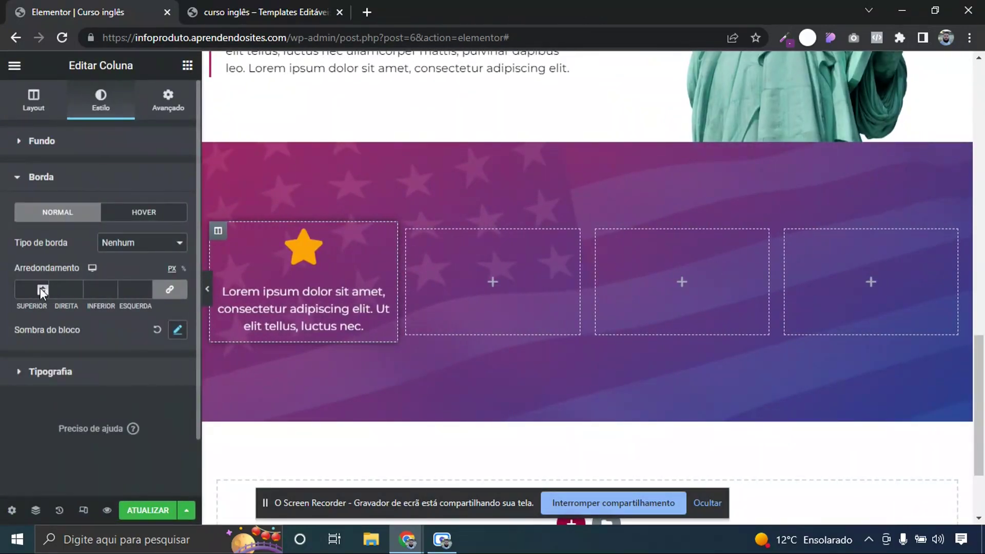
{"action": "left_click", "coordinate": [42, 291]}
{"action": "type", "text": "20"}
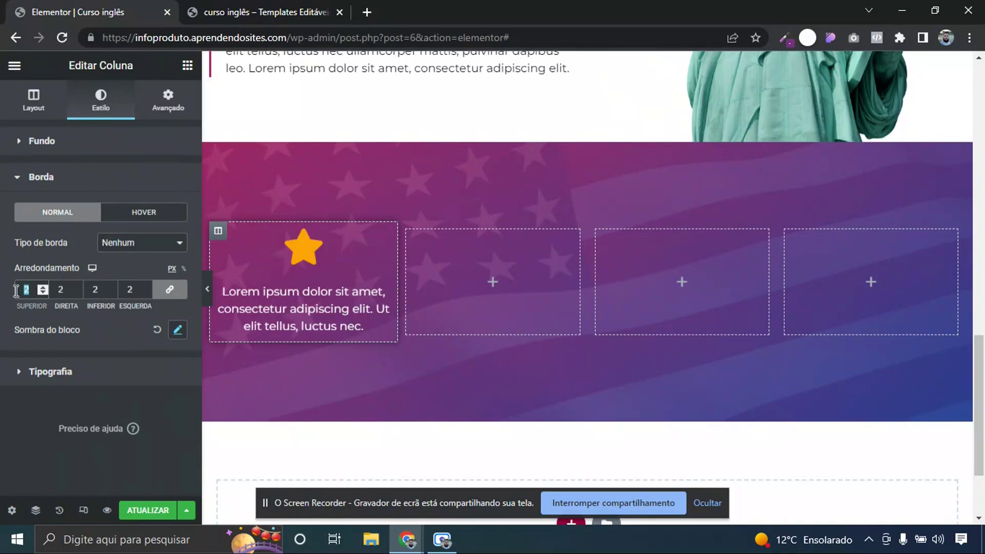
Set the first column's padding to 30 px and margin to 10 px on all sides, and check the box in the full-width view
{"action": "left_click", "coordinate": [176, 116]}
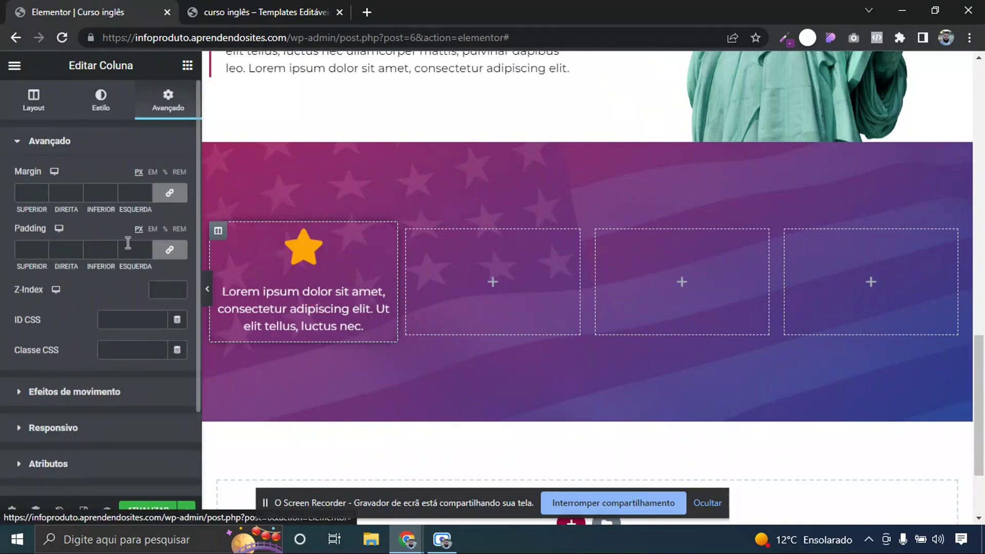
{"action": "left_click", "coordinate": [24, 247]}
{"action": "type", "text": "50"}
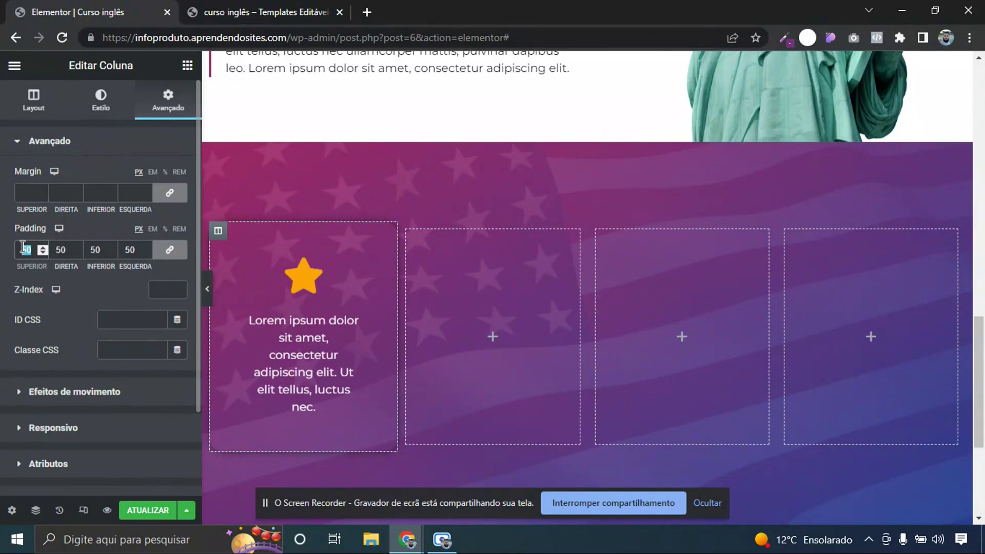
{"action": "type", "text": "30"}
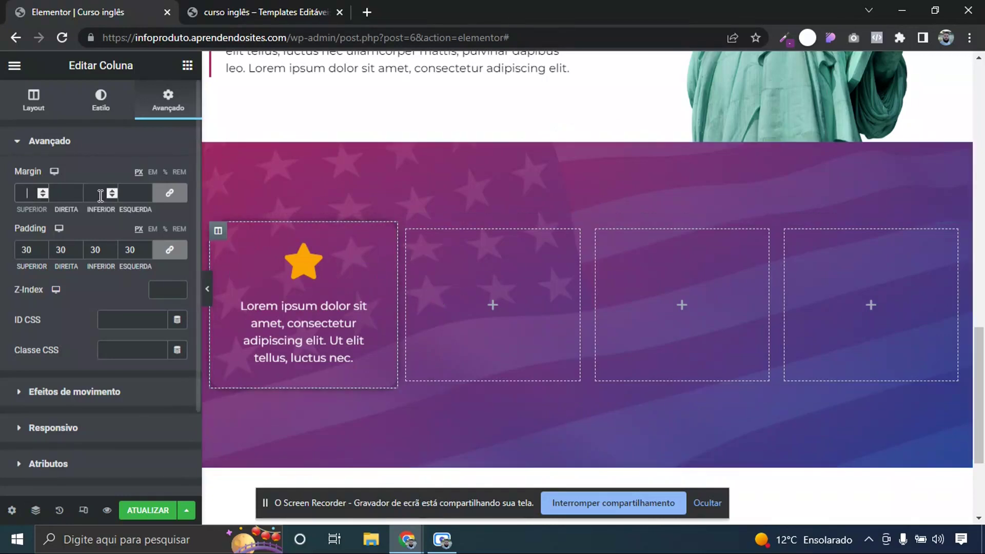
{"action": "type", "text": "10"}
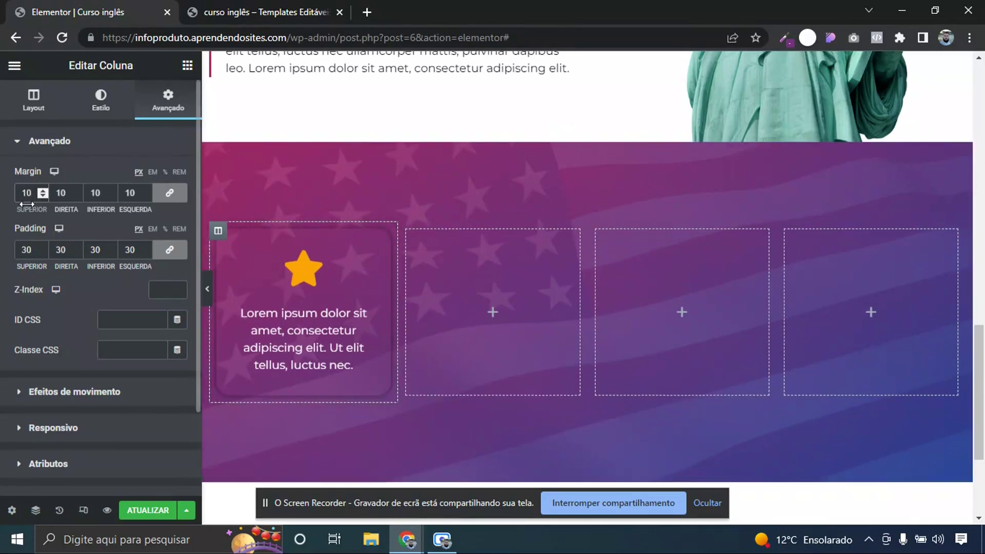
{"action": "left_click", "coordinate": [206, 286]}
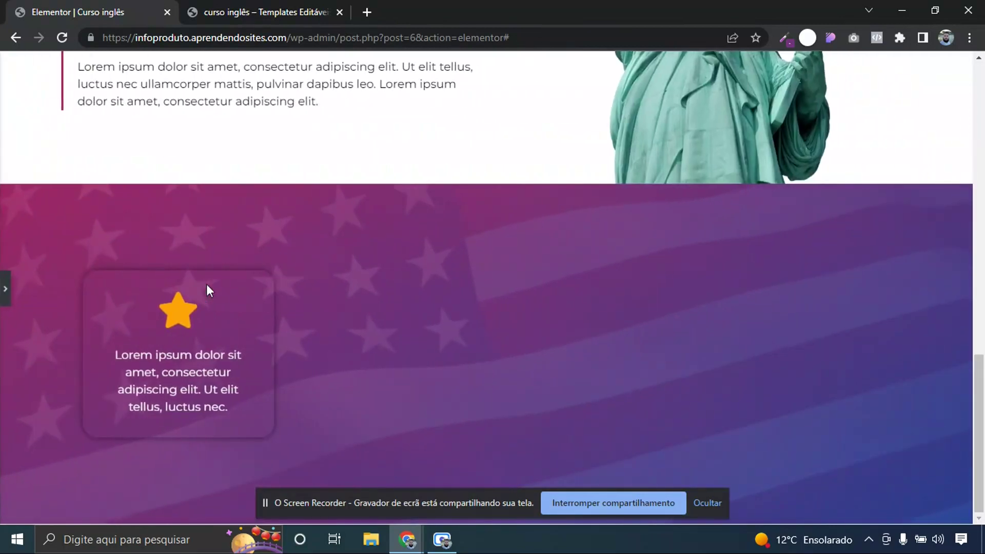
{"action": "left_click", "coordinate": [5, 288]}
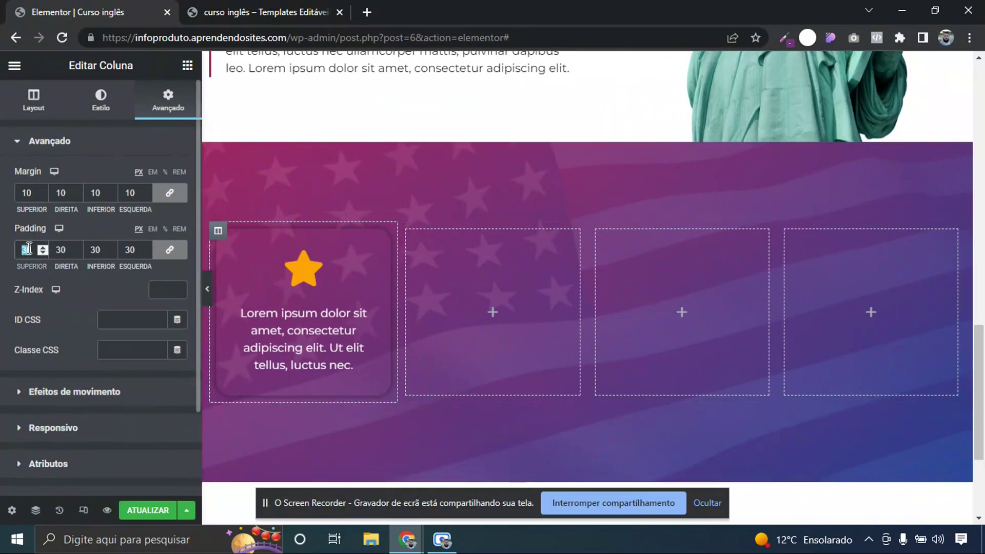
Set the first column's padding to 20 px on all sides and check the box in the full-width view
{"action": "type", "text": "20"}
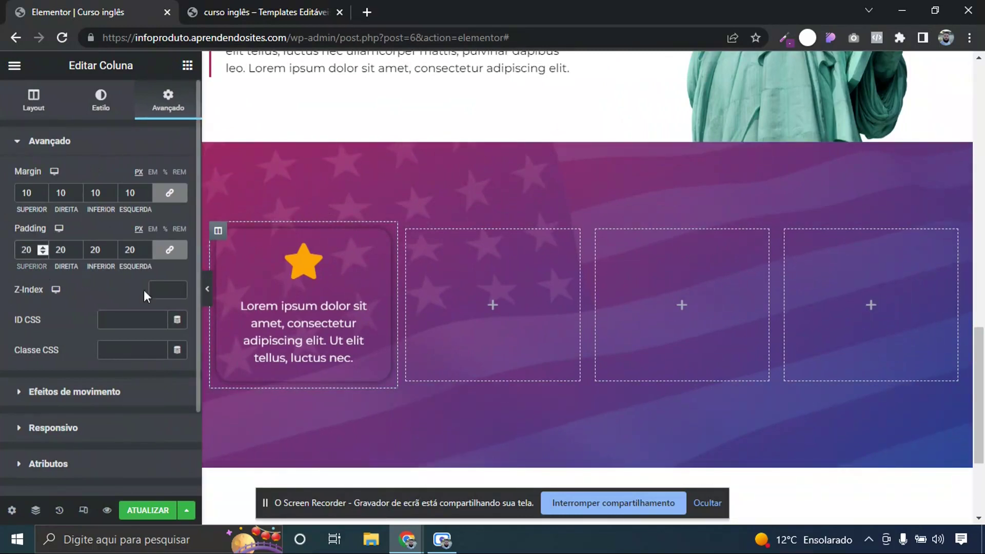
{"action": "left_click", "coordinate": [207, 290]}
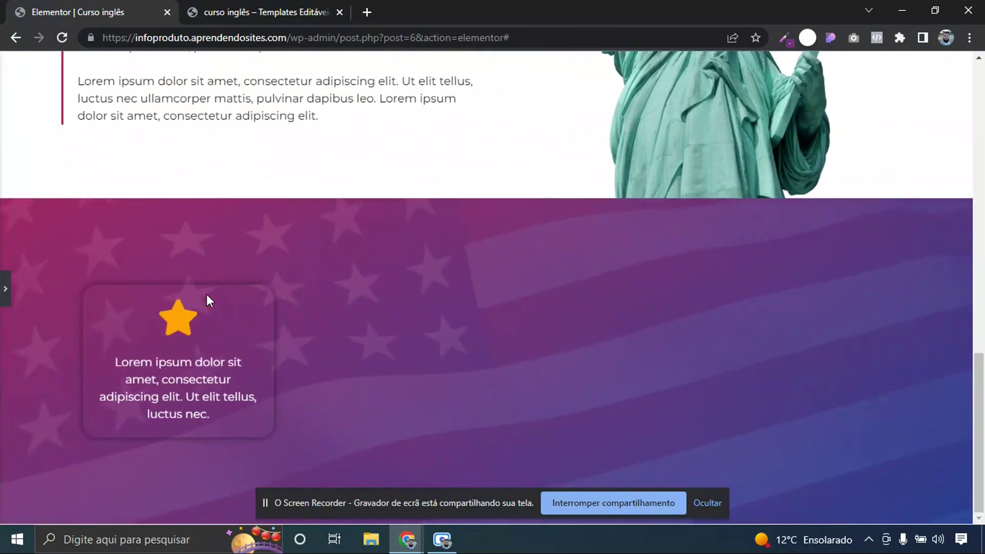
{"action": "left_click", "coordinate": [5, 289]}
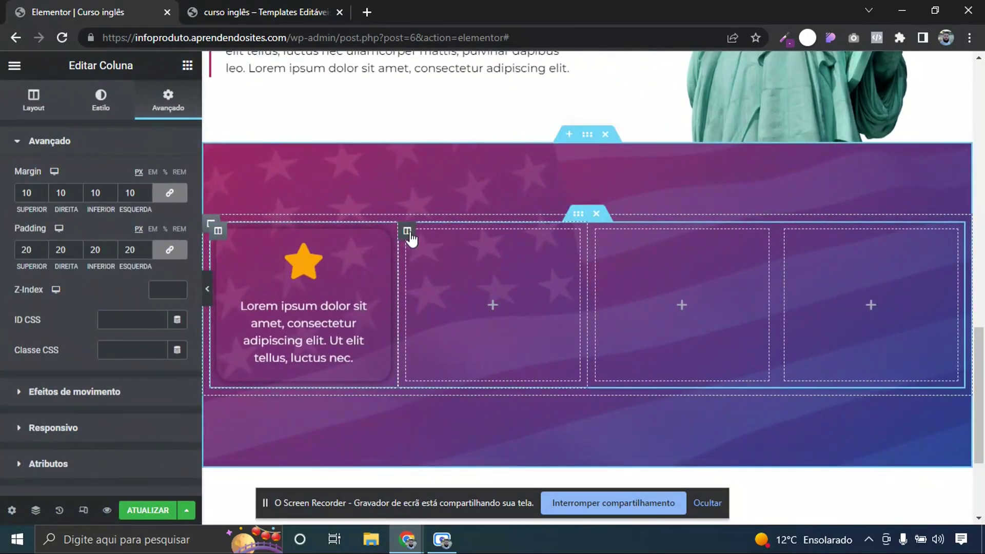
Delete the empty second column and duplicate the finished icon-box column in its place
{"action": "right_click", "coordinate": [409, 237]}
{"action": "left_click", "coordinate": [454, 439]}
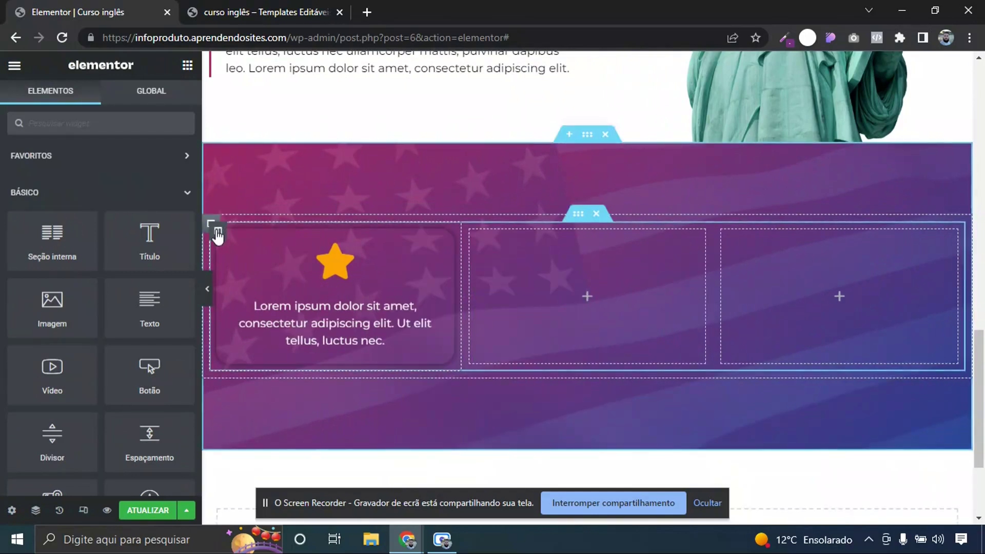
{"action": "right_click", "coordinate": [218, 235]}
{"action": "left_click", "coordinate": [233, 267]}
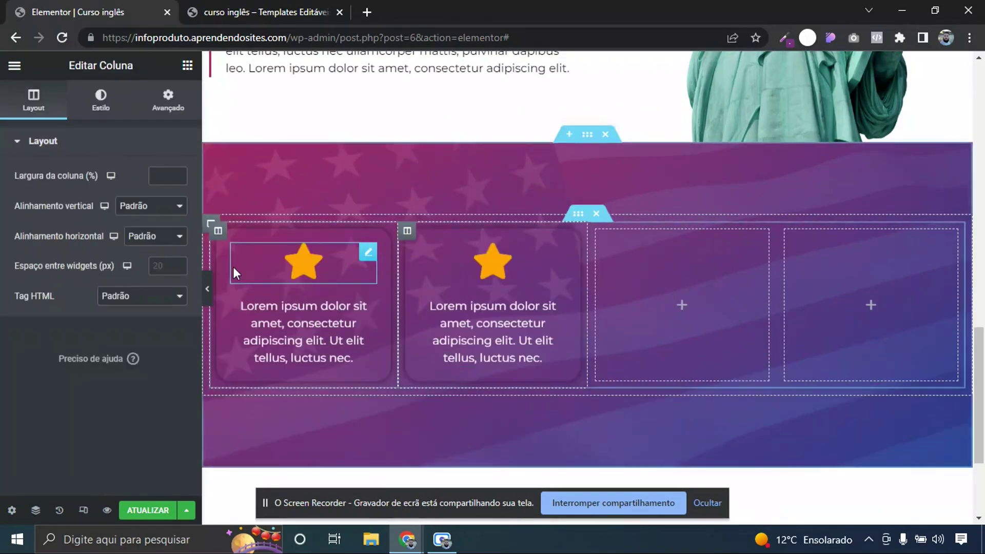
Replace the two remaining empty columns with duplicates of the icon box and check the four-box row in the full-width view
{"action": "right_click", "coordinate": [596, 232]}
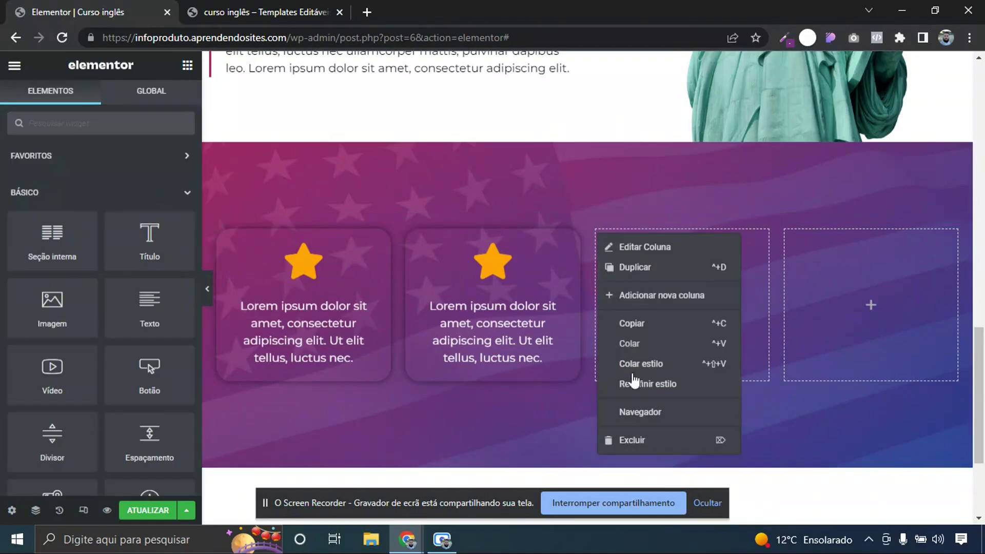
{"action": "left_click", "coordinate": [638, 440]}
{"action": "right_click", "coordinate": [471, 232]}
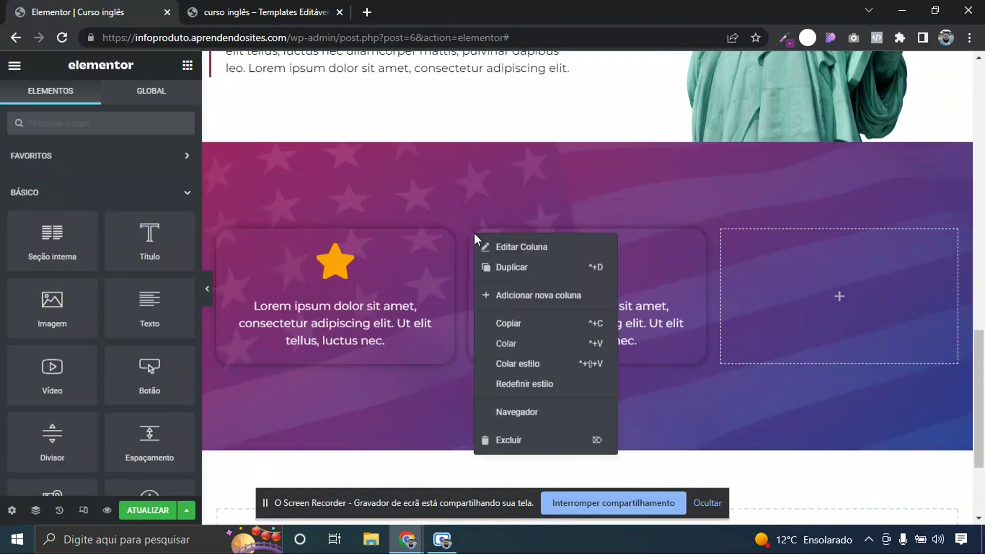
{"action": "left_click", "coordinate": [596, 267]}
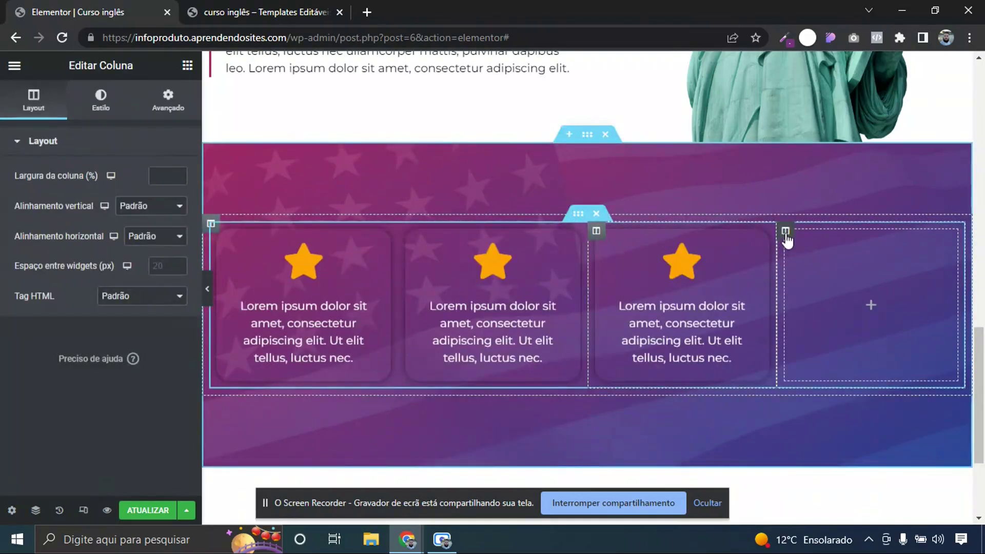
{"action": "right_click", "coordinate": [785, 232]}
{"action": "left_click", "coordinate": [818, 439]}
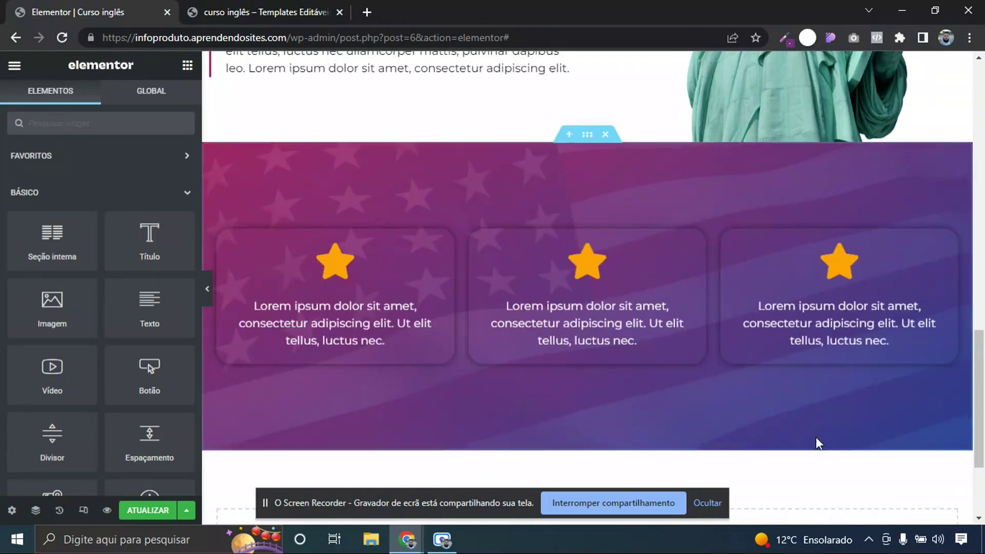
{"action": "right_click", "coordinate": [722, 234]}
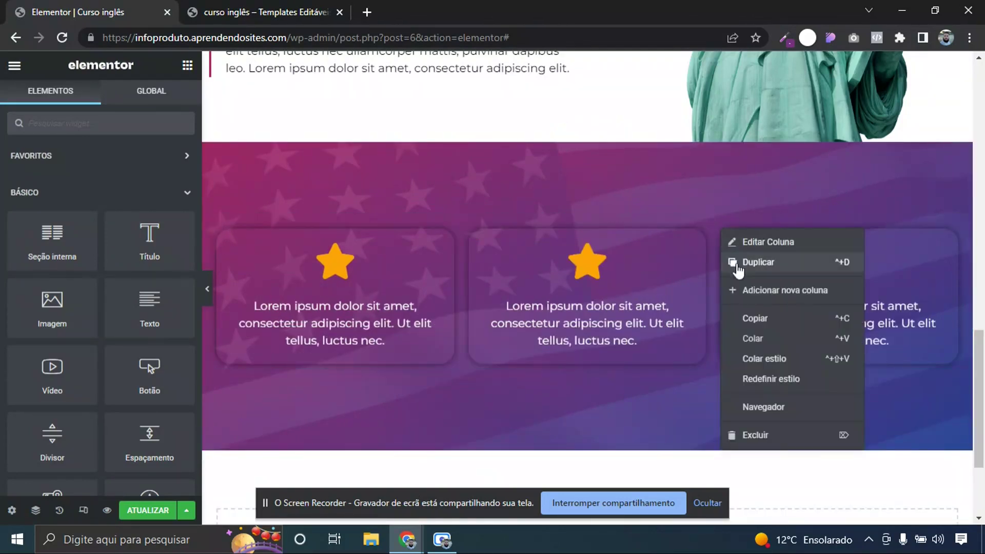
{"action": "left_click", "coordinate": [738, 260]}
{"action": "left_click", "coordinate": [208, 292]}
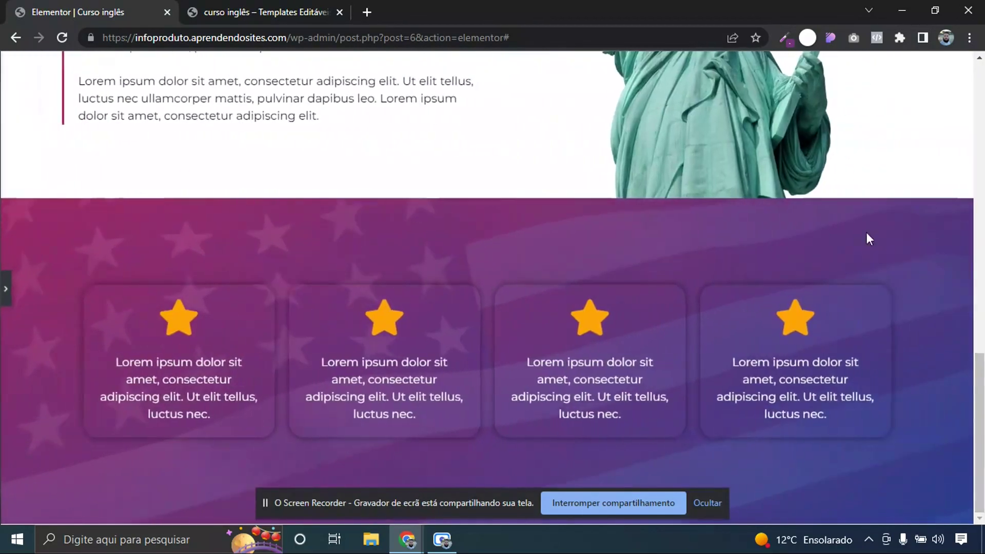
{"action": "scroll", "coordinate": [982, 347], "scroll_direction": "up", "scroll_amount": 7}
{"action": "scroll", "coordinate": [982, 347], "scroll_direction": "down", "scroll_amount": 7}
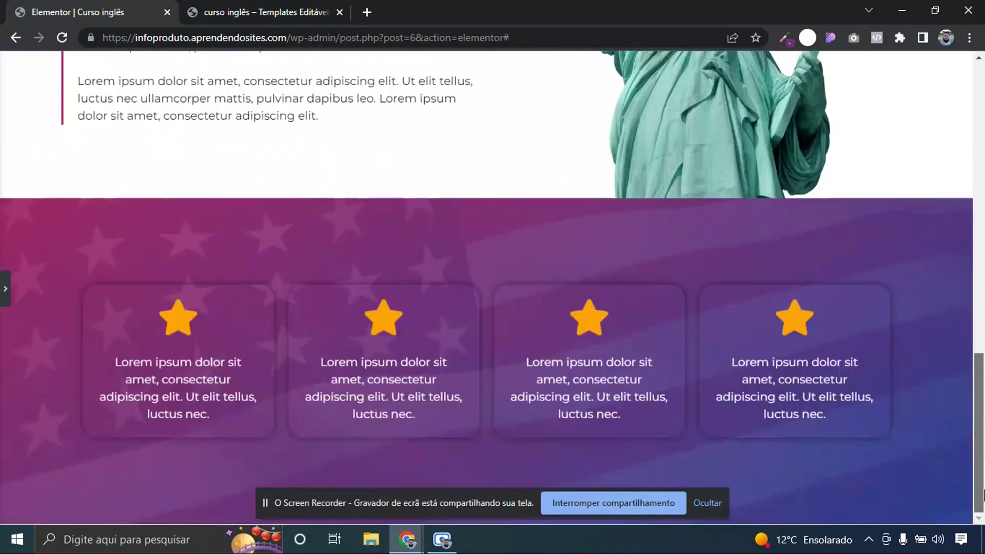
{"action": "left_click", "coordinate": [5, 284]}
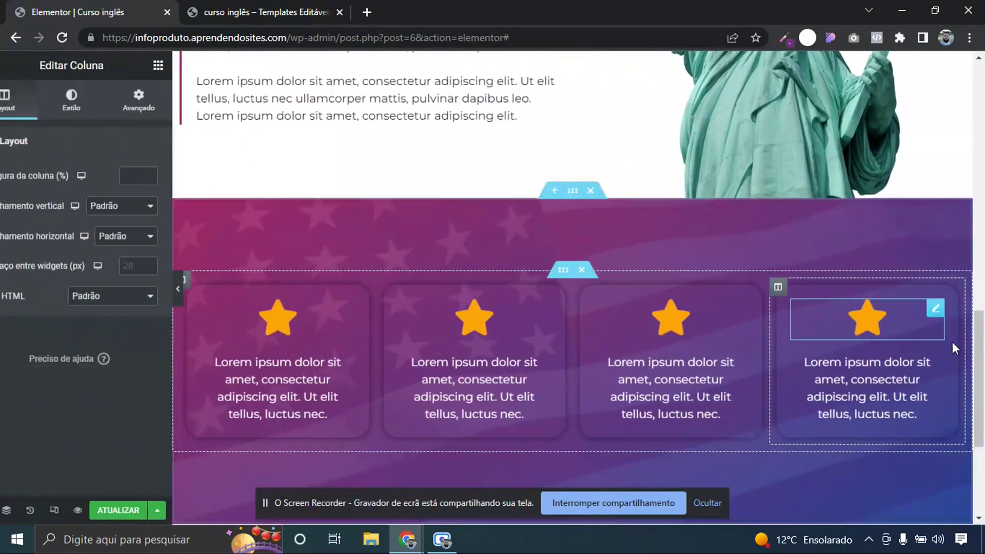
Try duplicating the inner section with the four icon boxes as a second row, and delete the copy
{"action": "scroll", "coordinate": [593, 308], "scroll_direction": "down", "scroll_amount": 2}
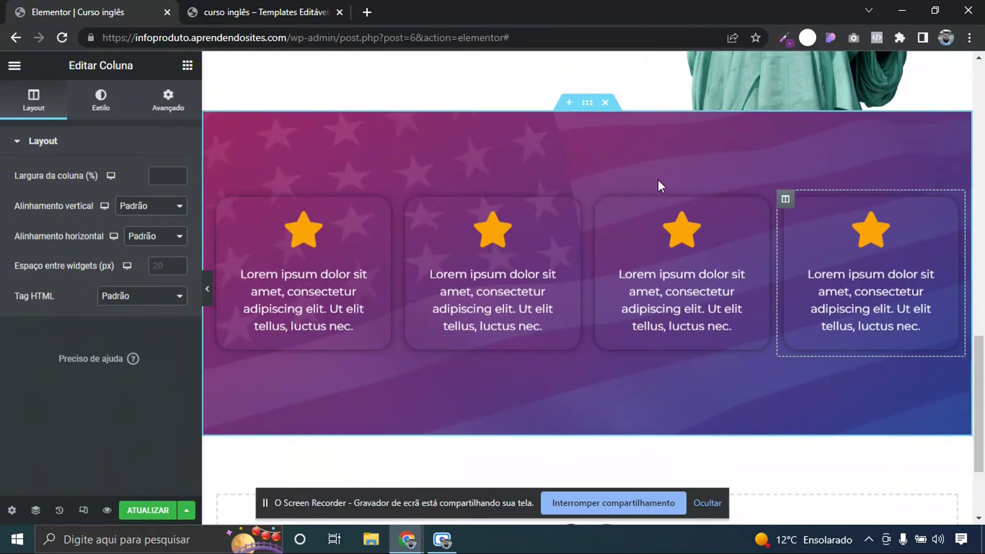
{"action": "right_click", "coordinate": [573, 185]}
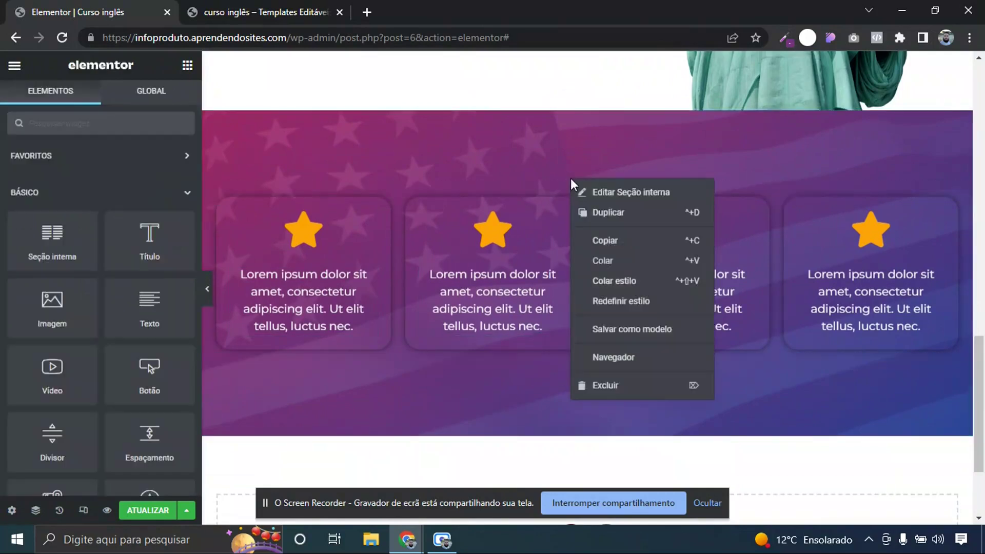
{"action": "left_click", "coordinate": [585, 213]}
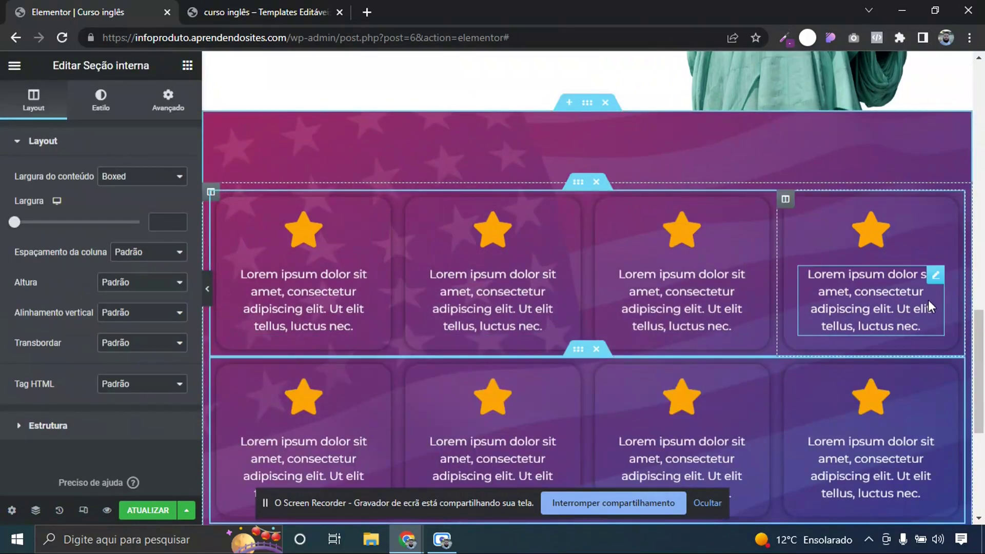
{"action": "scroll", "coordinate": [770, 318], "scroll_direction": "down", "scroll_amount": 2}
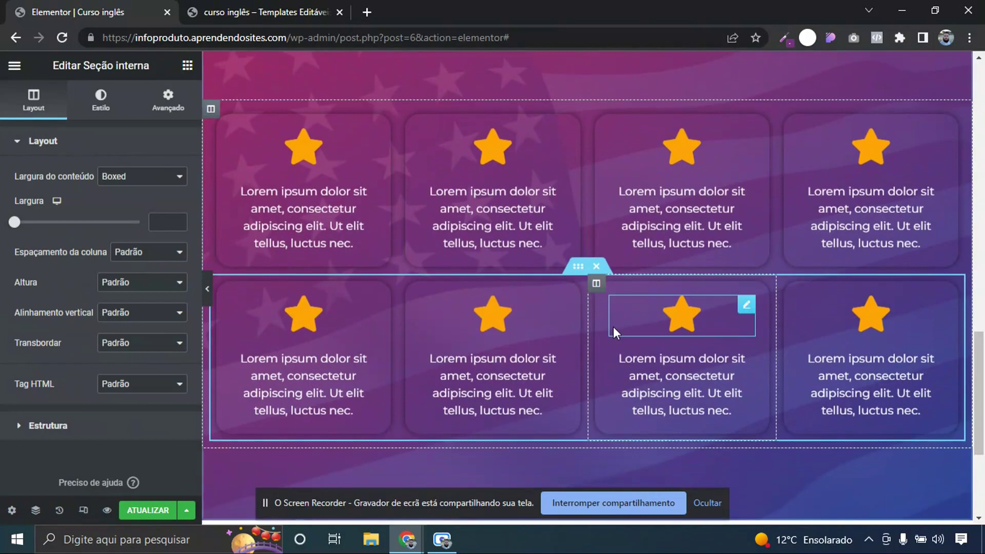
{"action": "left_click", "coordinate": [596, 266]}
{"action": "scroll", "coordinate": [769, 307], "scroll_direction": "up", "scroll_amount": 2}
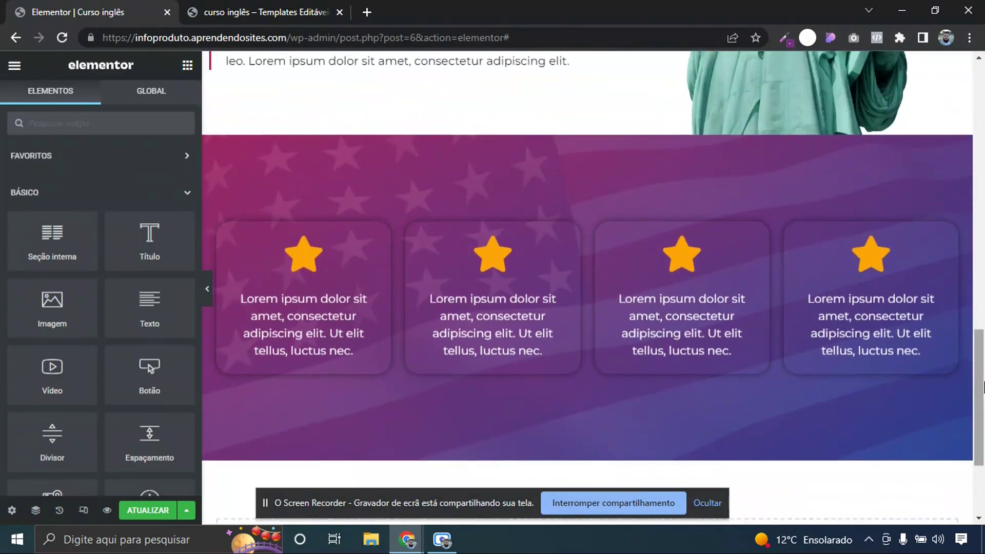
Copy the "Quero me inscrever" button from under the video and place the copy below the row of four icon boxes, following the reference template
{"action": "left_click", "coordinate": [262, 4]}
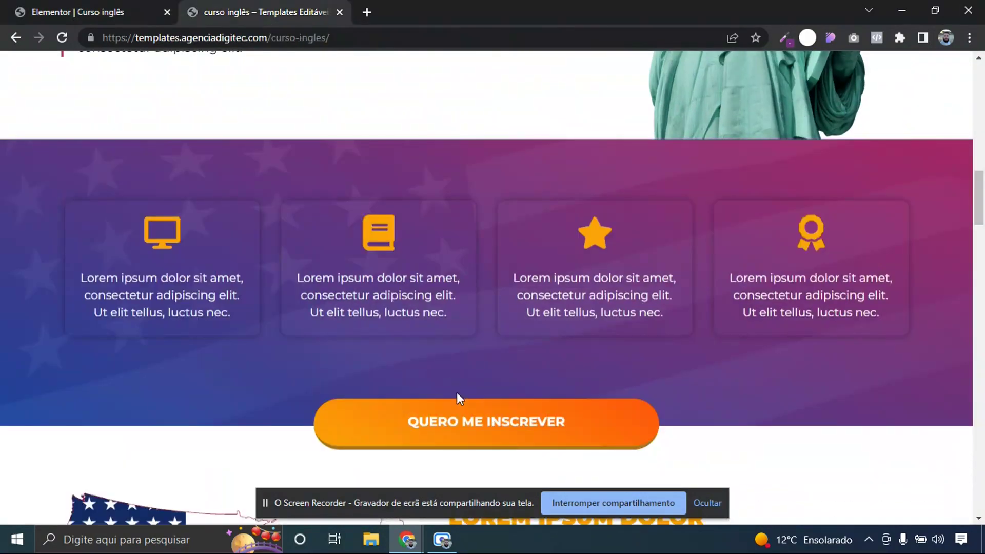
{"action": "left_click", "coordinate": [105, 10]}
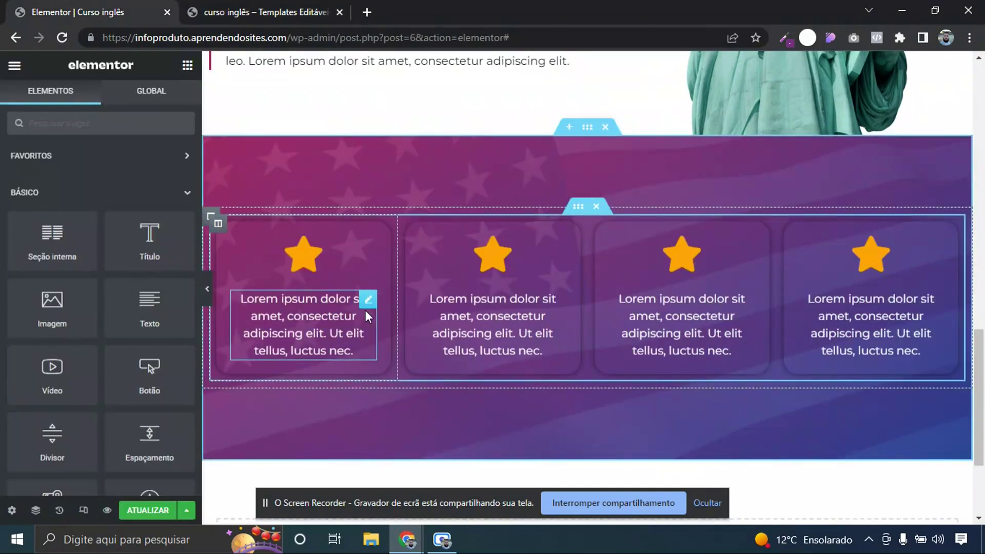
{"action": "left_click_drag", "start_coordinate": [982, 383], "coordinate": [981, 205]}
{"action": "right_click", "coordinate": [622, 273]}
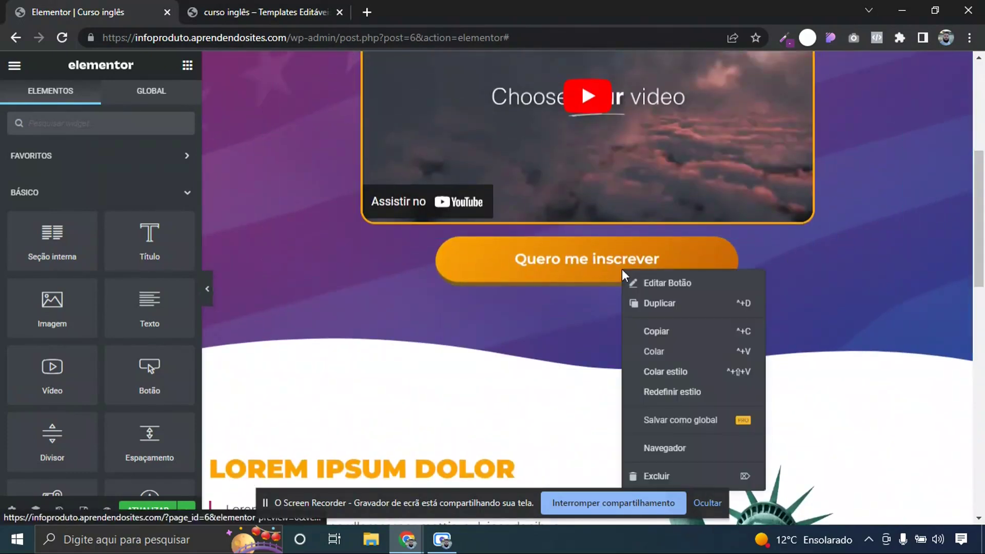
{"action": "left_click", "coordinate": [657, 331]}
{"action": "left_click_drag", "start_coordinate": [982, 220], "coordinate": [983, 416]}
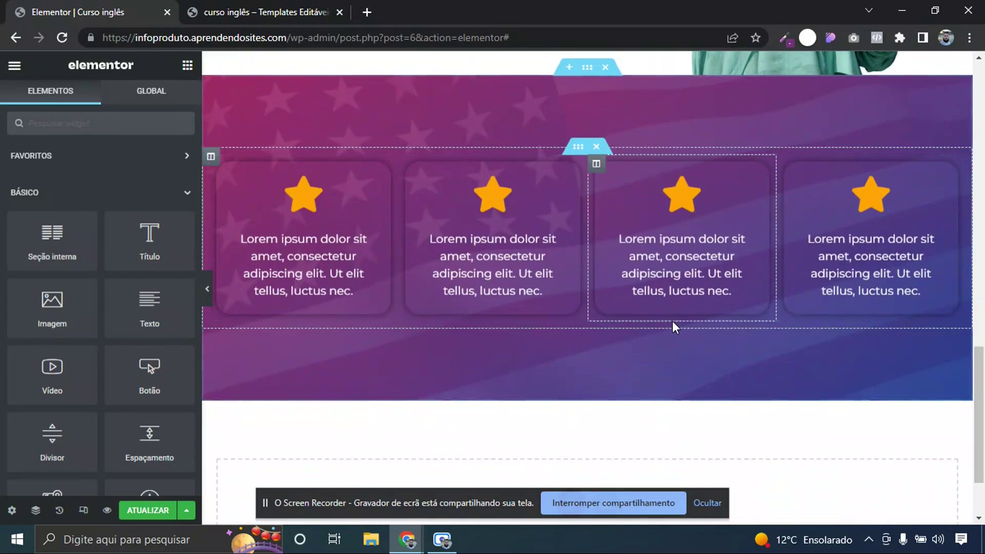
{"action": "right_click", "coordinate": [577, 147]}
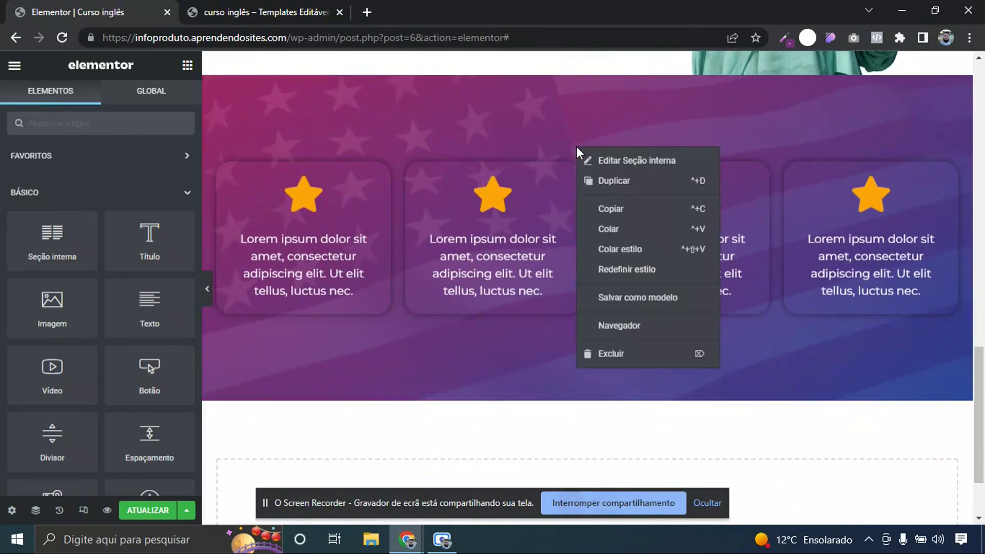
{"action": "left_click", "coordinate": [601, 230]}
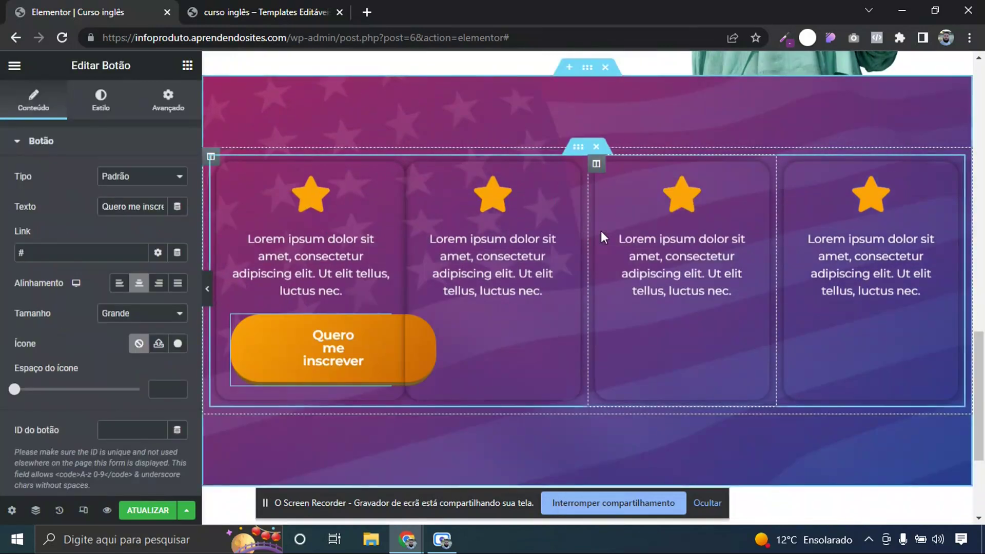
{"action": "left_click_drag", "start_coordinate": [381, 326], "coordinate": [563, 345]}
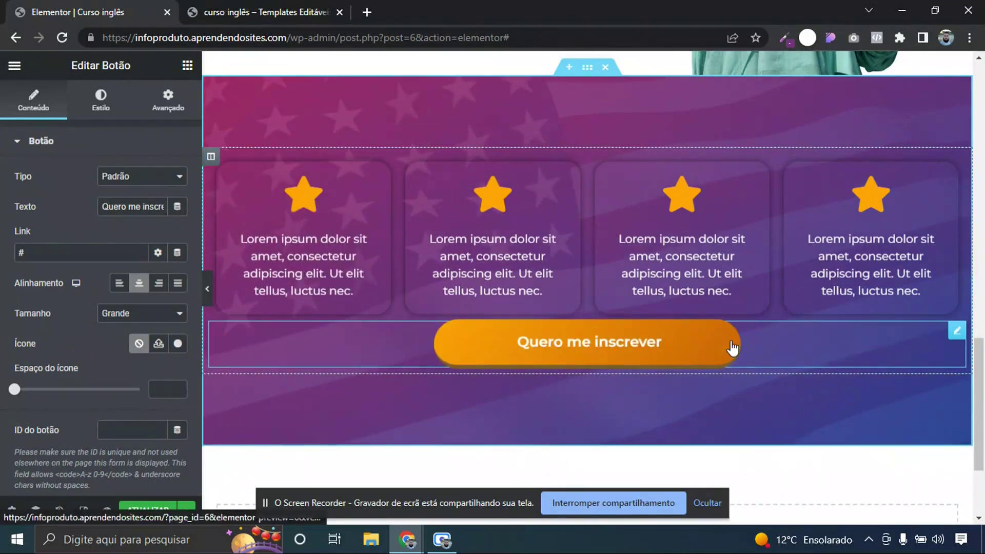
Compare the button placement with the reference template and set the flag section's bottom padding to 0
{"action": "left_click", "coordinate": [271, 11]}
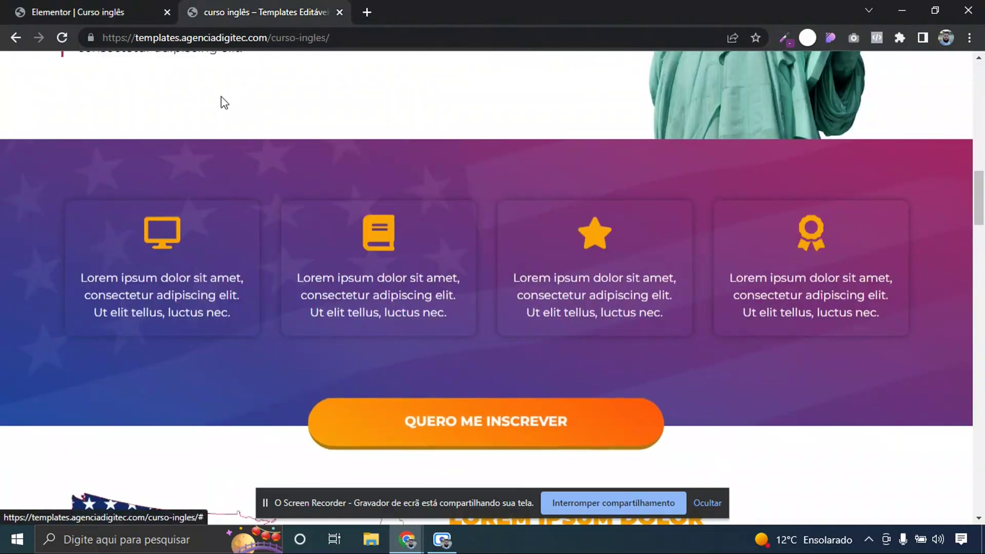
{"action": "left_click", "coordinate": [83, 12]}
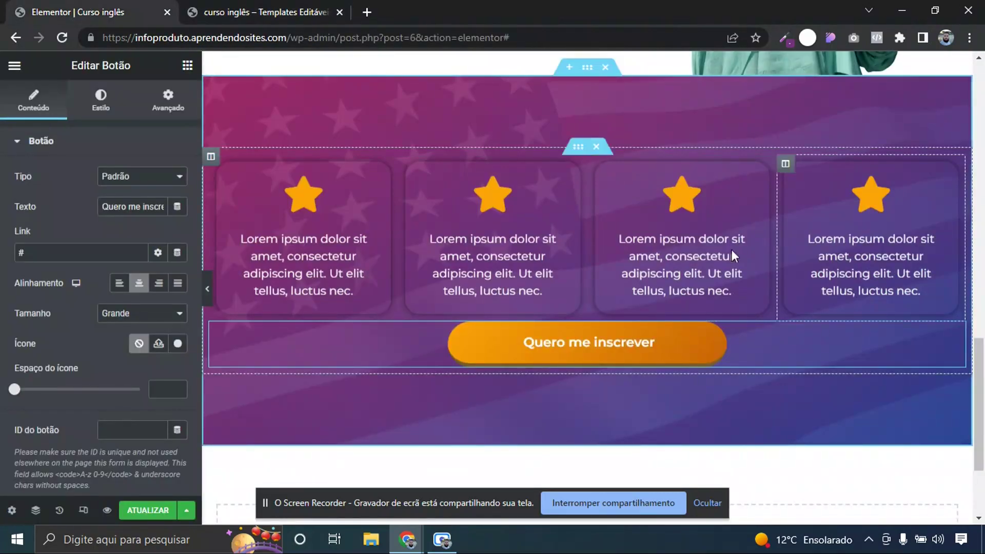
{"action": "left_click", "coordinate": [587, 67]}
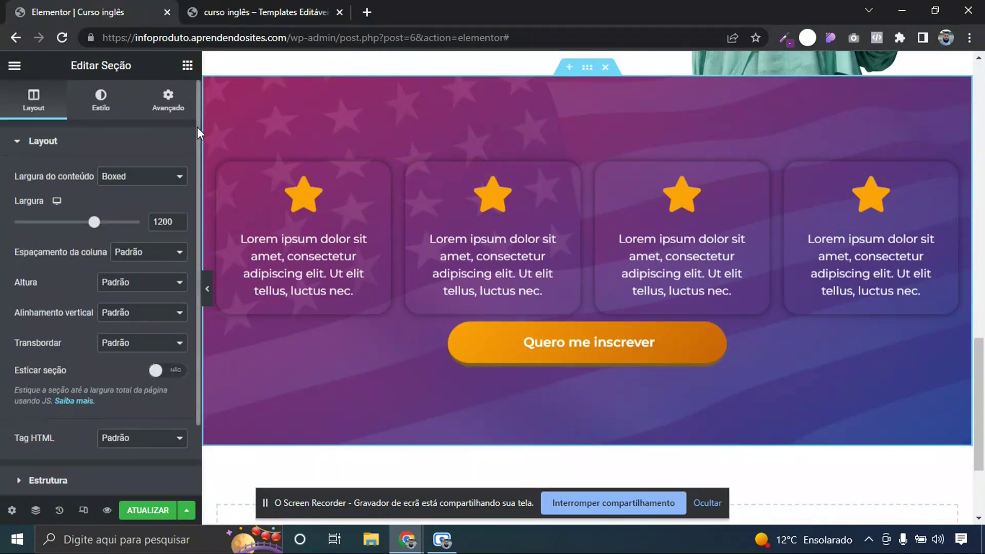
{"action": "left_click", "coordinate": [172, 105]}
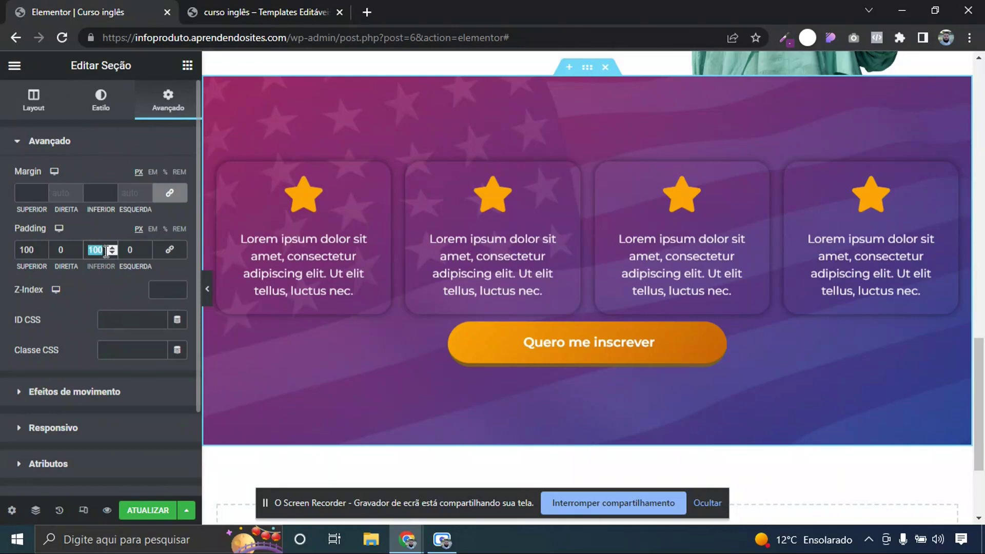
{"action": "type", "text": "0"}
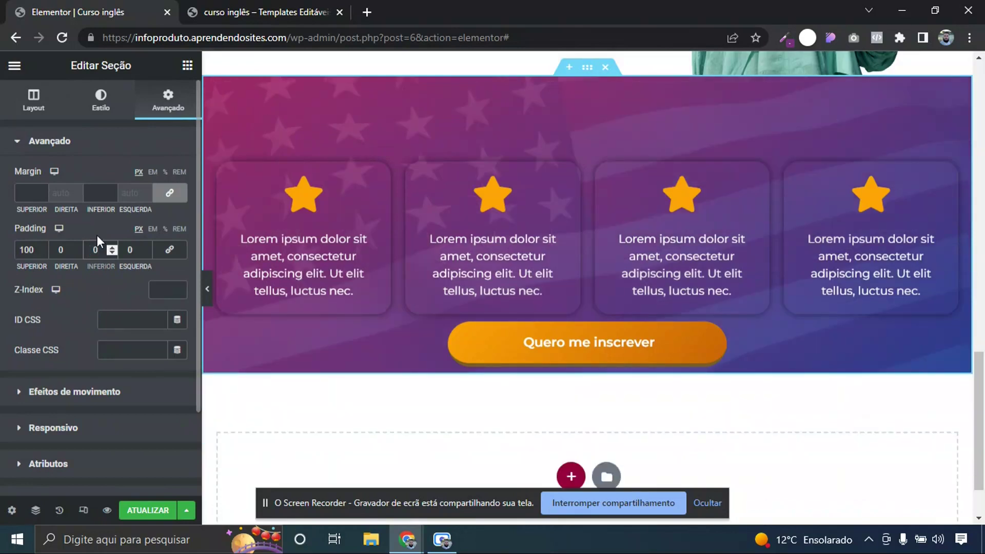
Set the new button's top margin to 100 px and bottom margin to -33 px, and check it in the full-width view
{"action": "left_click", "coordinate": [956, 334]}
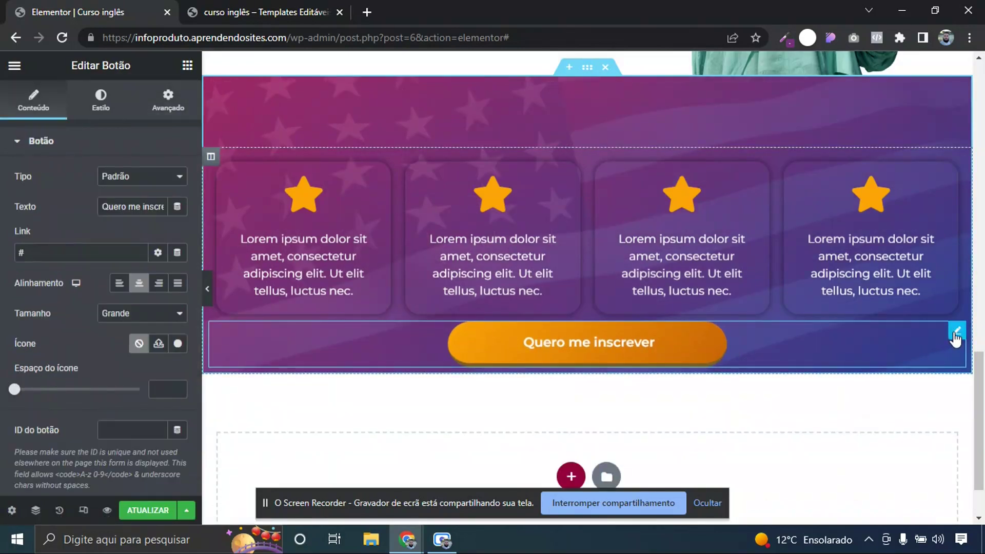
{"action": "left_click", "coordinate": [169, 102]}
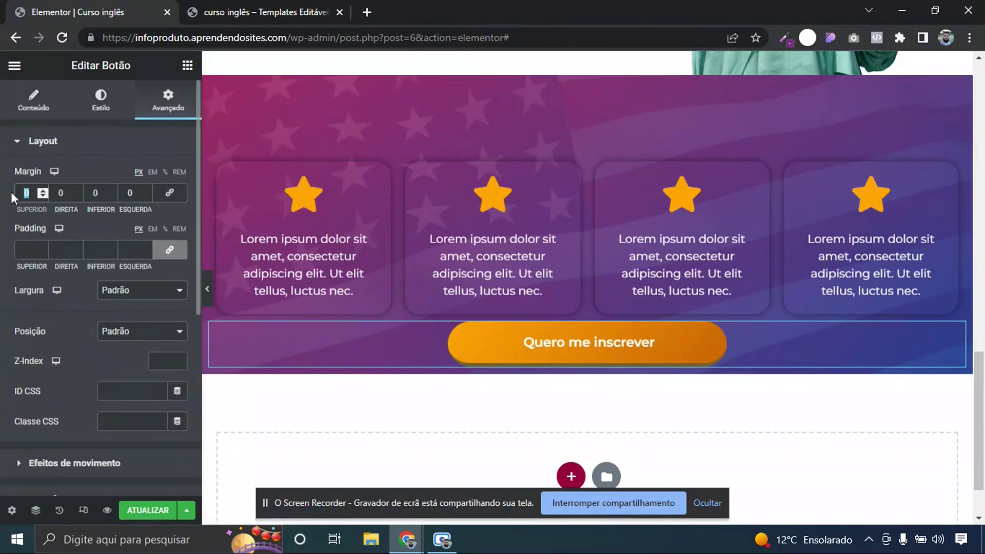
{"action": "type", "text": "100"}
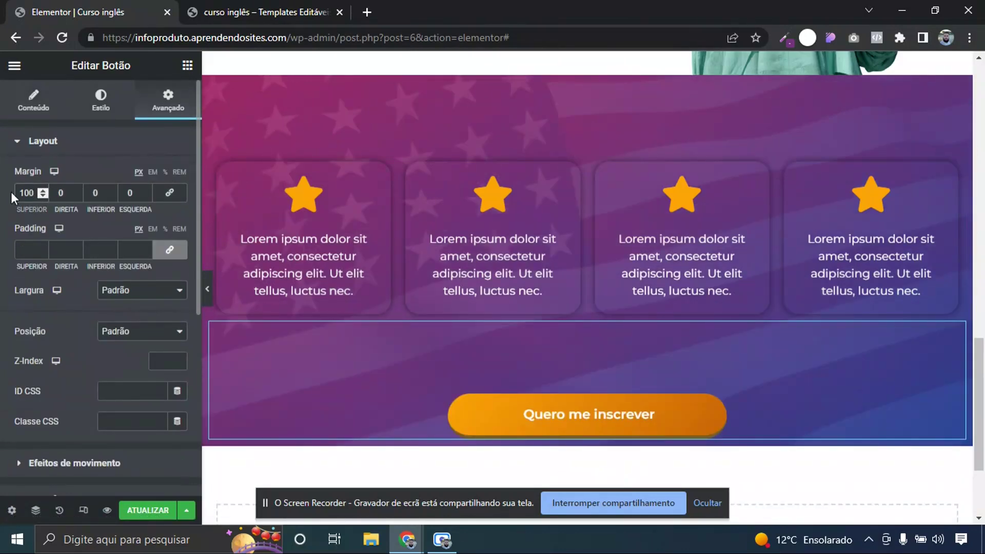
{"action": "left_click", "coordinate": [109, 195]}
{"action": "left_click", "coordinate": [108, 195]}
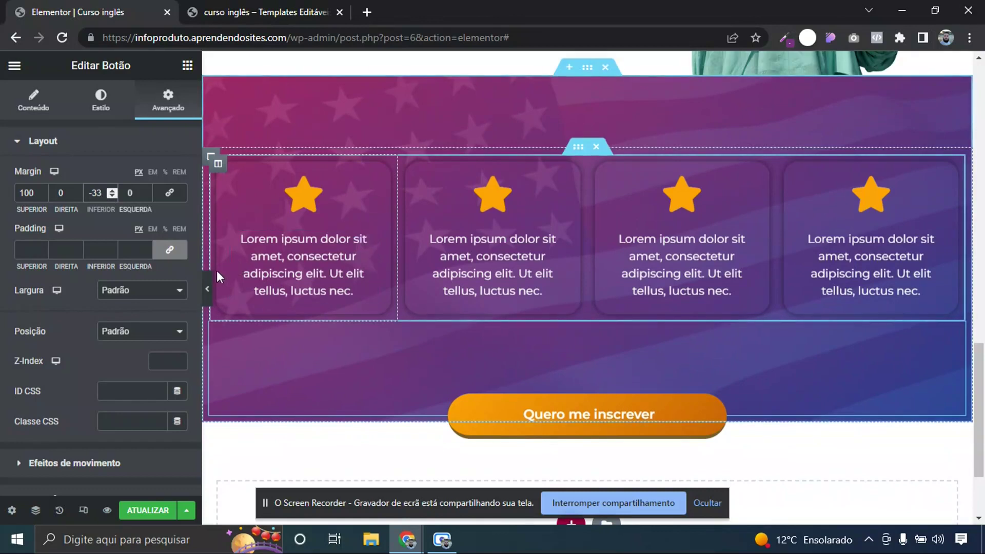
{"action": "scroll", "coordinate": [308, 253], "scroll_direction": "up", "scroll_amount": 2}
{"action": "key", "text": "ctrl+p"}
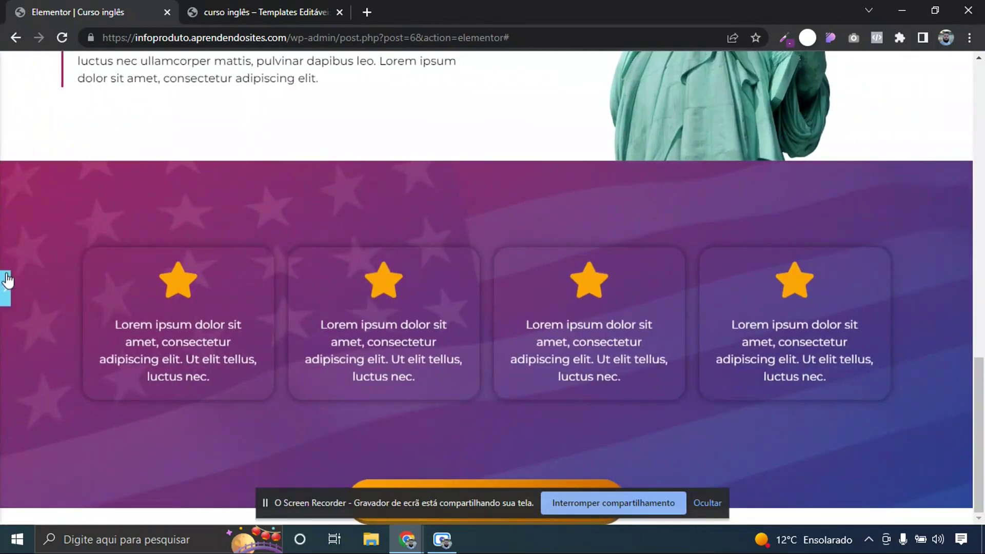
Compare the flag section's four icon boxes and overlapping sign-up button with the reference template
{"action": "scroll", "coordinate": [119, 261], "scroll_direction": "down", "scroll_amount": 2}
{"action": "key", "text": "ctrl+p"}
{"action": "scroll", "coordinate": [719, 350], "scroll_direction": "down", "scroll_amount": 1}
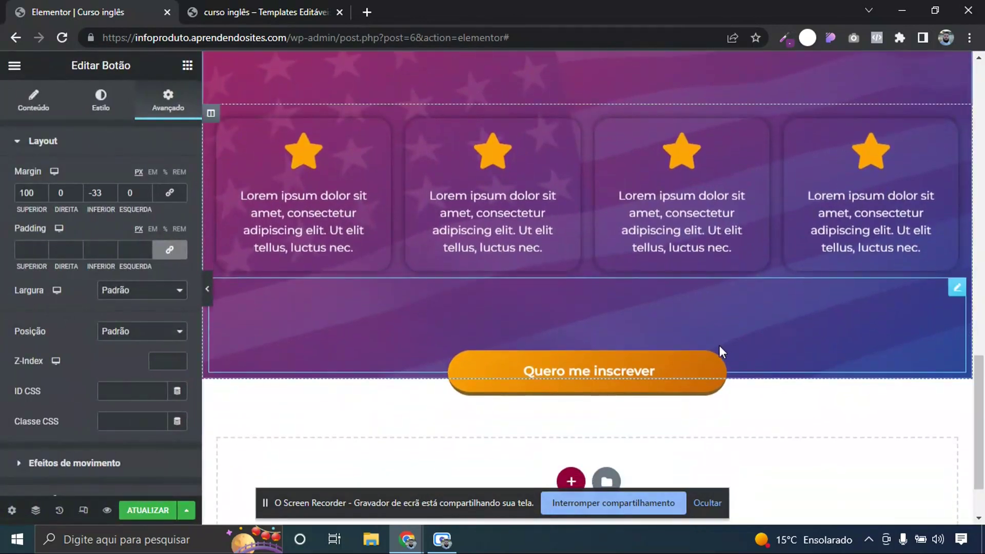
{"action": "left_click", "coordinate": [272, 12]}
{"action": "left_click", "coordinate": [133, 1]}
{"action": "scroll", "coordinate": [983, 419], "scroll_direction": "up", "scroll_amount": 1}
{"action": "scroll", "coordinate": [982, 418], "scroll_direction": "up", "scroll_amount": 1}
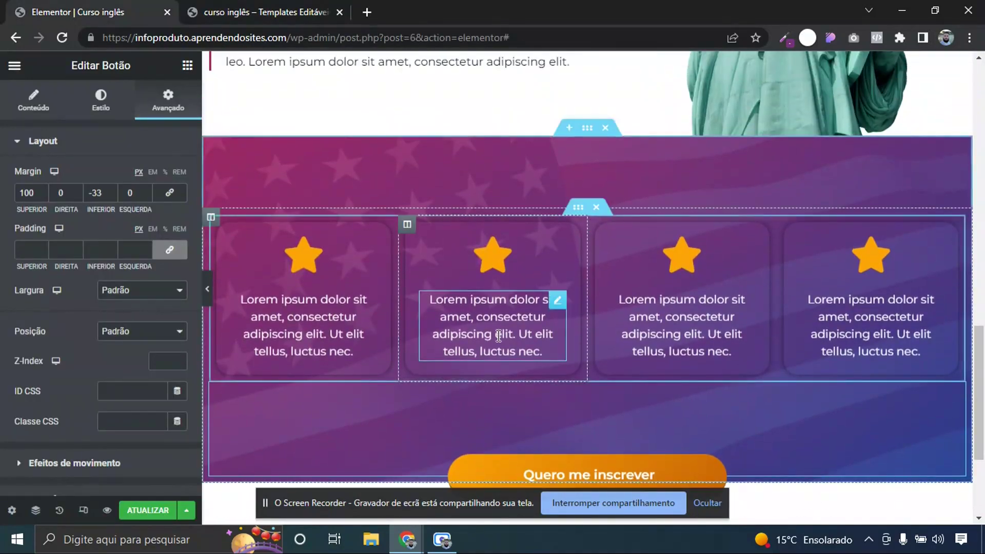
{"action": "scroll", "coordinate": [644, 304], "scroll_direction": "down", "scroll_amount": 1}
Open the icon library for the first box's star icon and close it without choosing another icon
{"action": "left_click", "coordinate": [306, 175]}
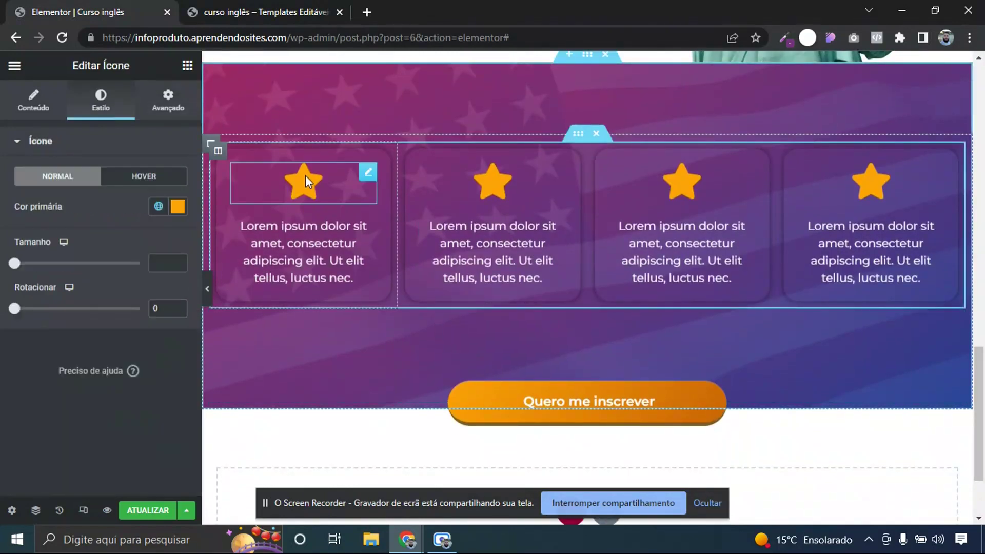
{"action": "left_click", "coordinate": [43, 100]}
{"action": "left_click", "coordinate": [95, 216]}
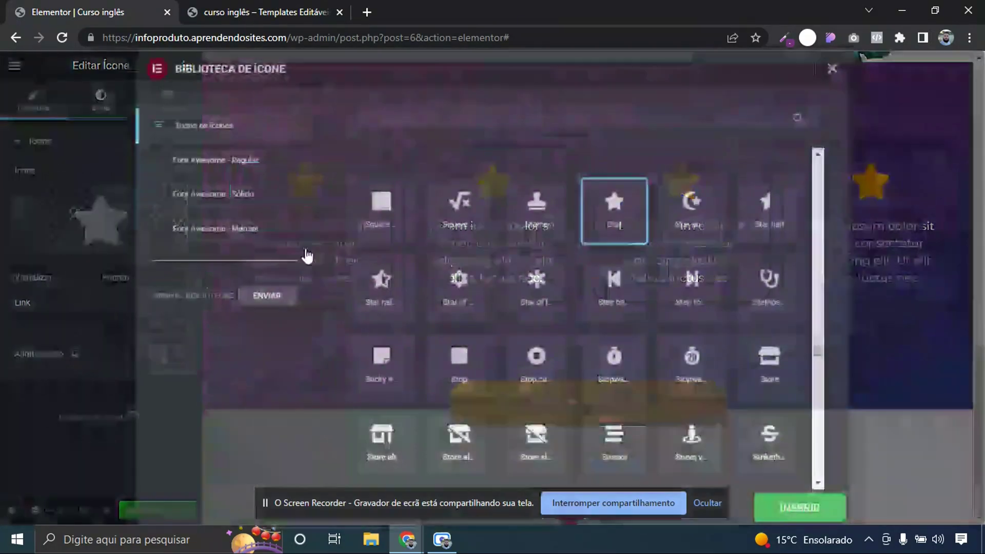
{"action": "left_click", "coordinate": [831, 70]}
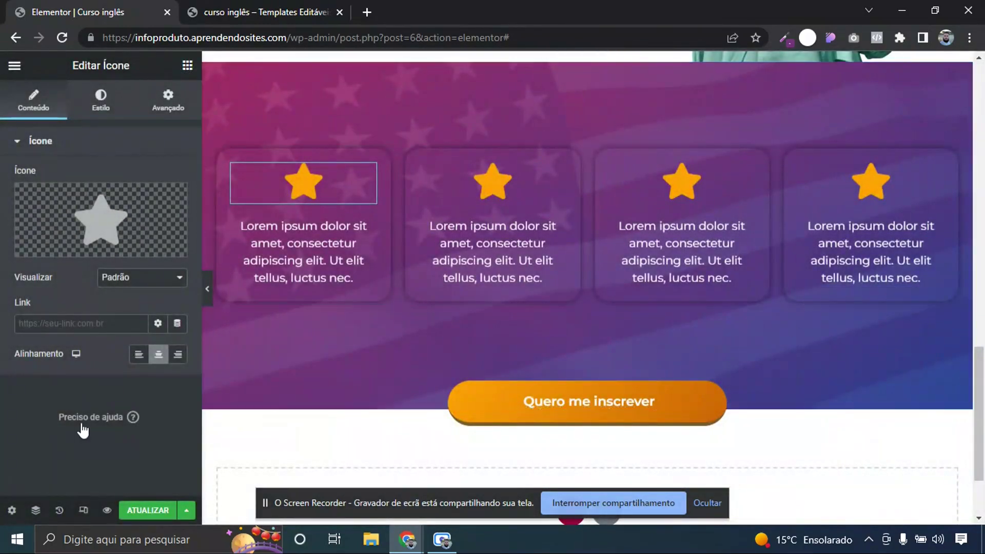
In the mobile view, unlink the margins of the sign-up button below the icon boxes and set its top margin to 50 px
{"action": "left_click", "coordinate": [82, 510]}
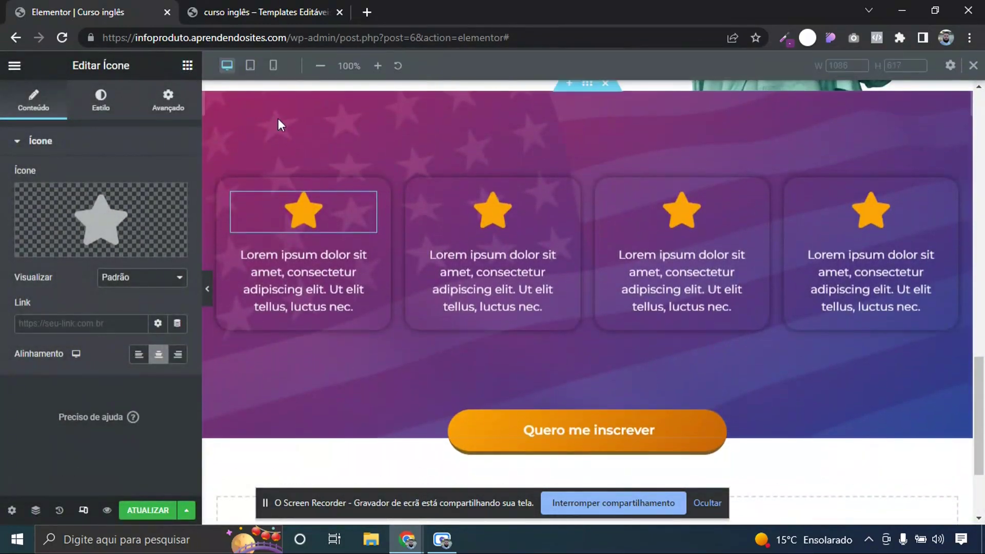
{"action": "left_click", "coordinate": [273, 66]}
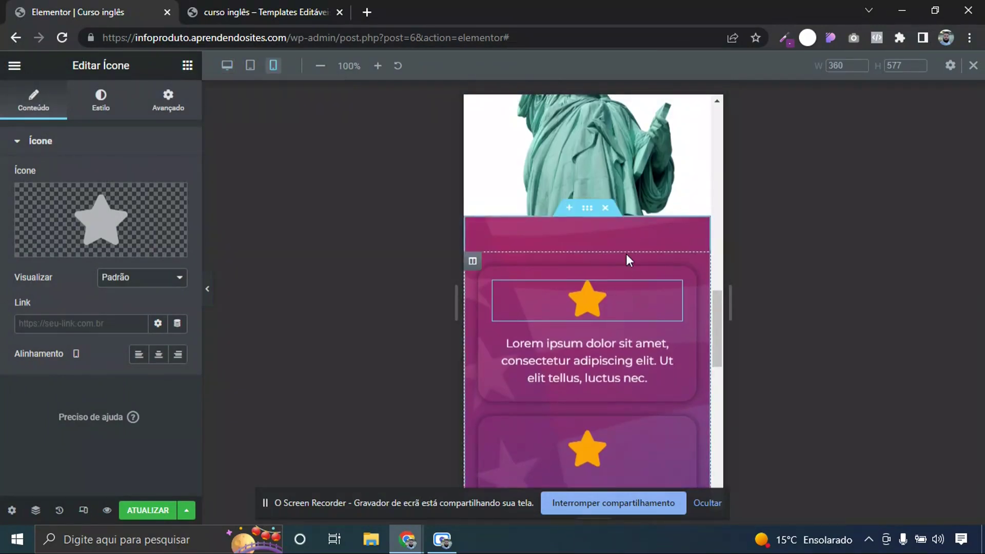
{"action": "left_click_drag", "start_coordinate": [716, 332], "coordinate": [740, 416]}
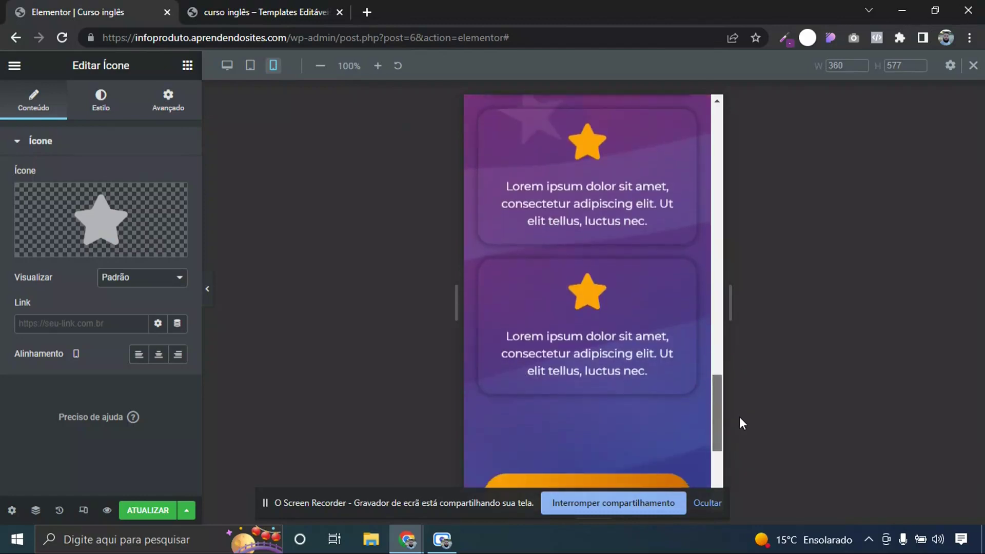
{"action": "scroll", "coordinate": [630, 358], "scroll_direction": "down", "scroll_amount": 3}
{"action": "left_click", "coordinate": [632, 333]}
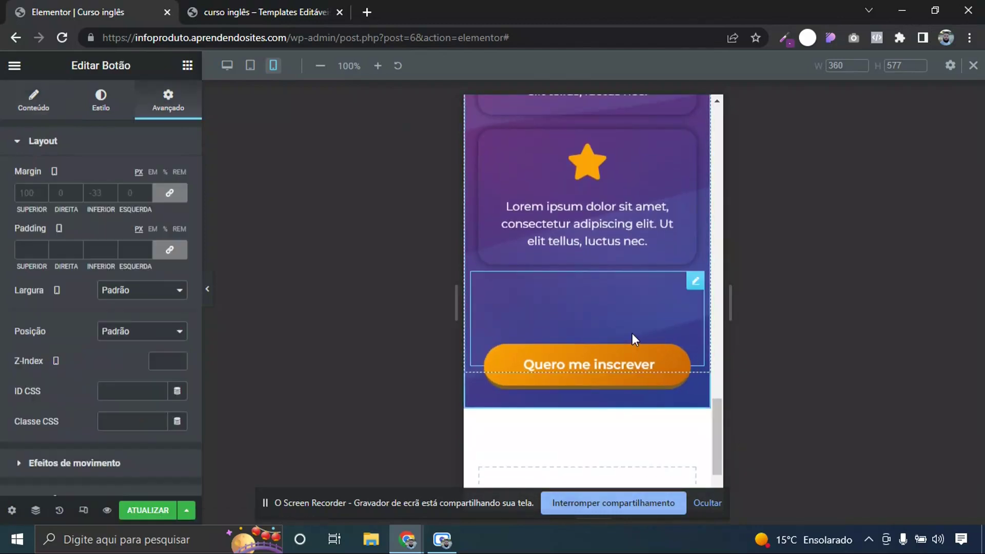
{"action": "left_click", "coordinate": [170, 195]}
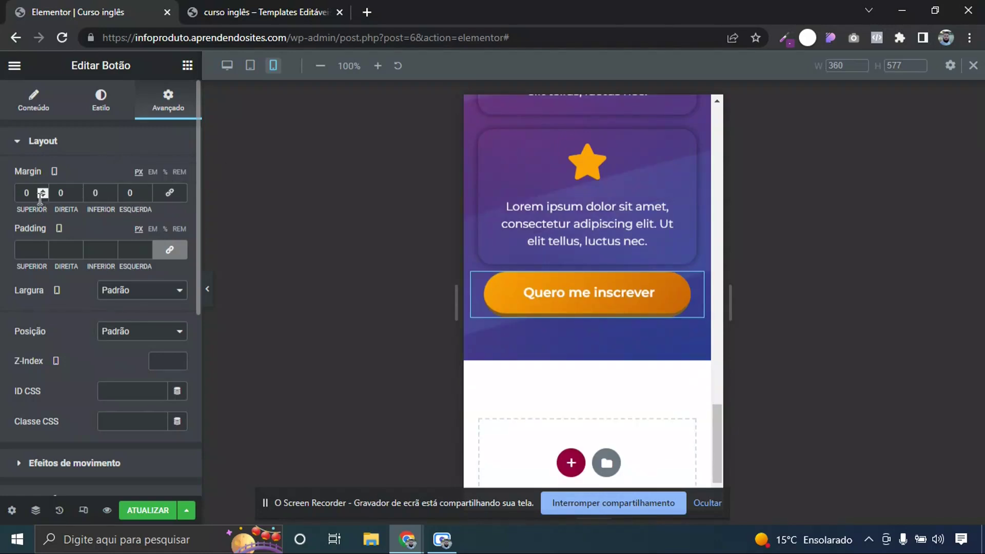
{"action": "mouse_move", "coordinate": [719, 414]}
{"action": "left_mouse_down"}
{"action": "mouse_move", "coordinate": [715, 310]}
{"action": "mouse_move", "coordinate": [718, 419]}
{"action": "left_mouse_up"}
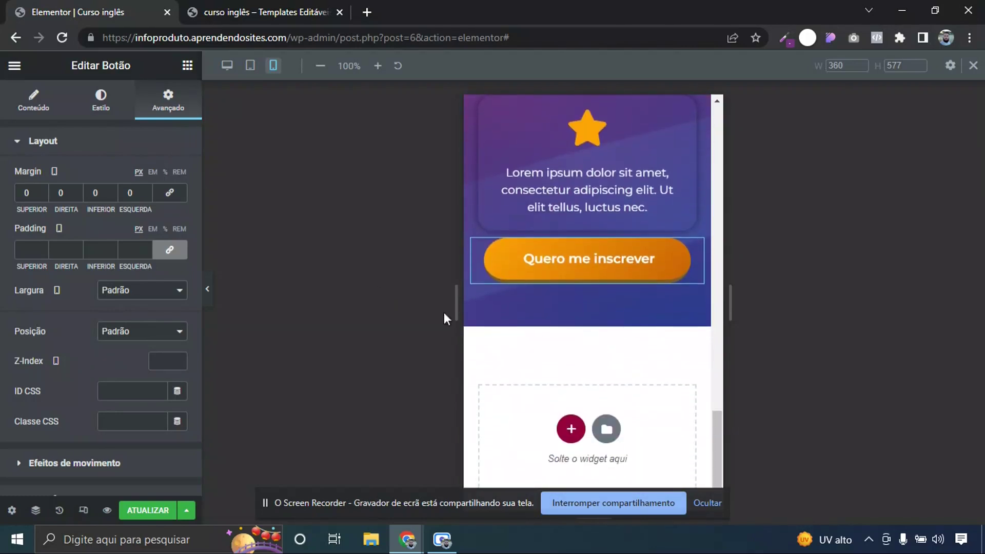
{"action": "left_click", "coordinate": [23, 193]}
{"action": "type", "text": "70"}
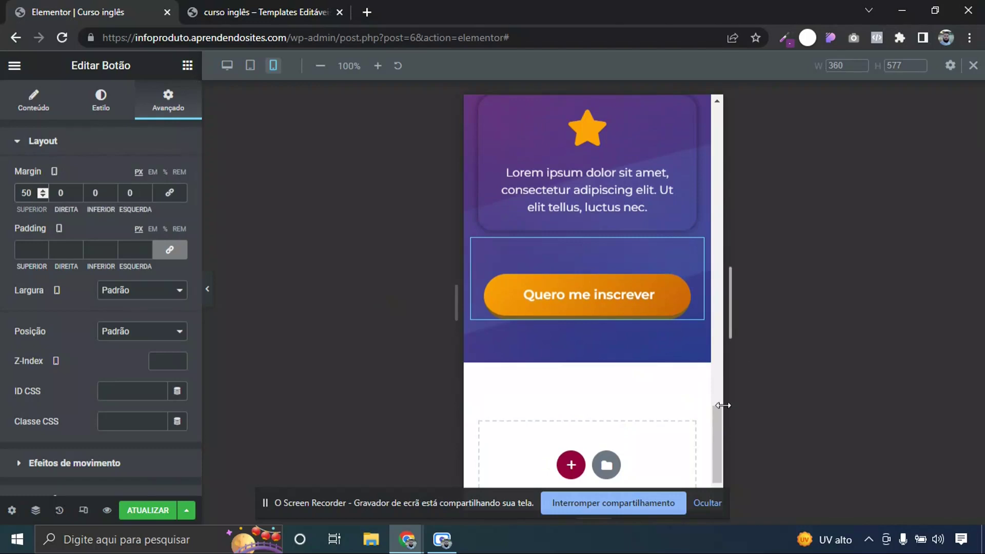
Set the flag section's mobile bottom padding to 0 and check the spacing under the button
{"action": "left_click_drag", "start_coordinate": [719, 418], "coordinate": [725, 291]}
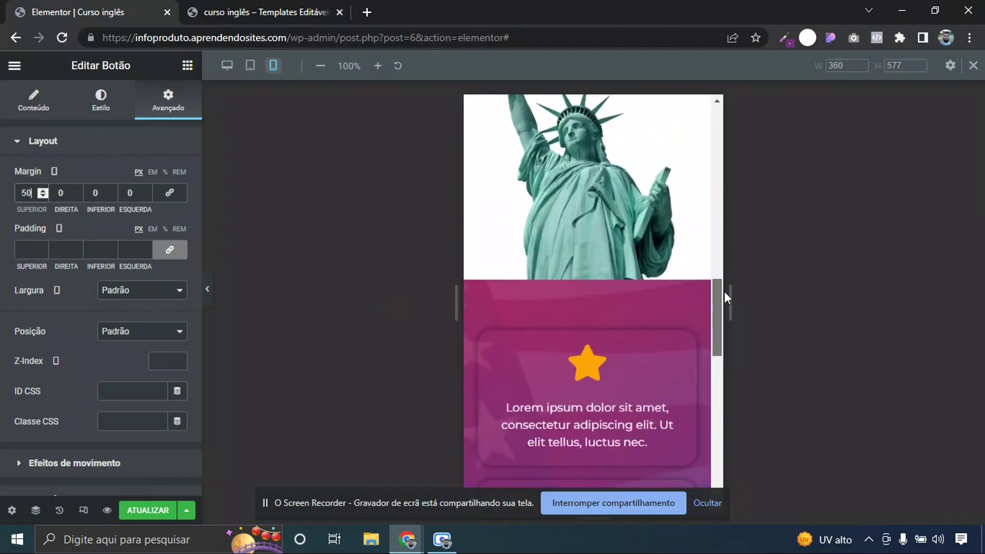
{"action": "left_click", "coordinate": [585, 285]}
{"action": "double_click", "coordinate": [96, 248]}
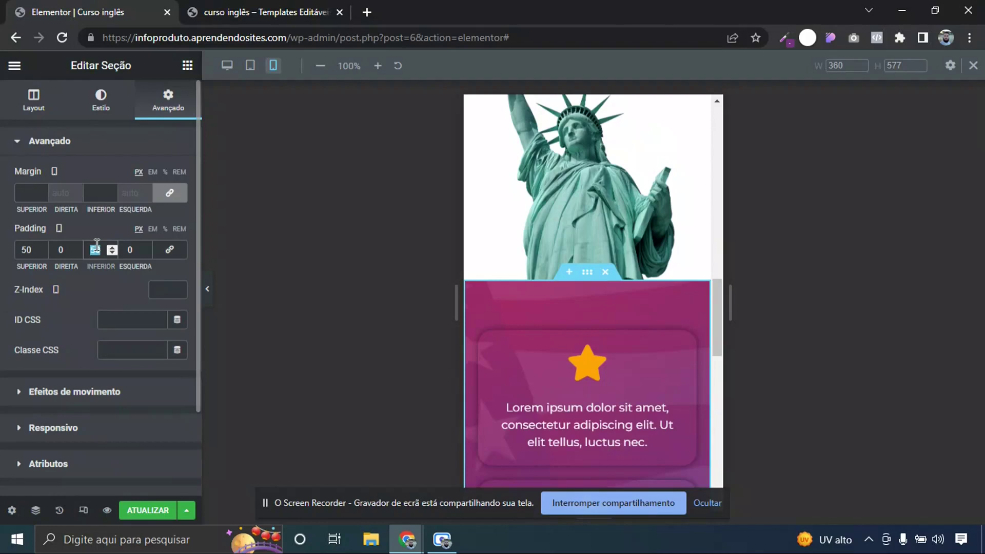
{"action": "type", "text": "050"}
{"action": "left_click_drag", "start_coordinate": [712, 308], "coordinate": [727, 432]}
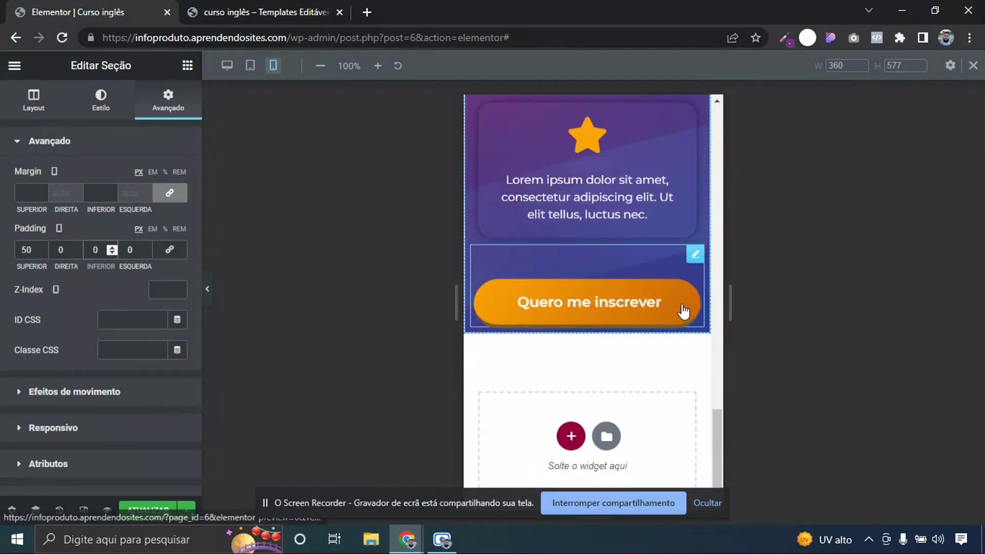
Set the sign-up button's mobile bottom margin to -37 px so it overlaps the section's lower edge
{"action": "left_click", "coordinate": [693, 256]}
{"action": "left_click", "coordinate": [110, 195]}
{"action": "left_click", "coordinate": [110, 196]}
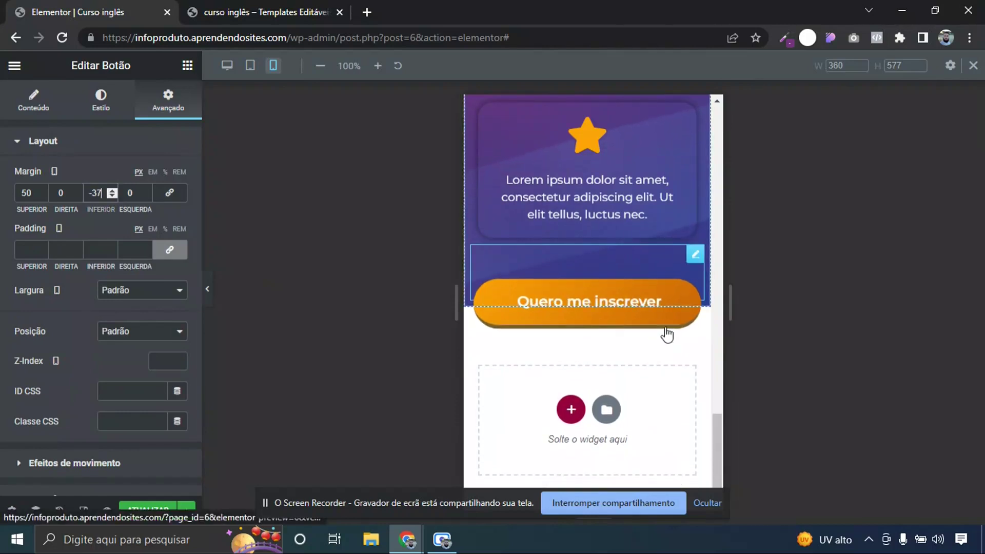
Set the flag section's mobile right and left padding to 20 px and check the boxes with the editing panel hidden
{"action": "left_click_drag", "start_coordinate": [719, 435], "coordinate": [694, 316]}
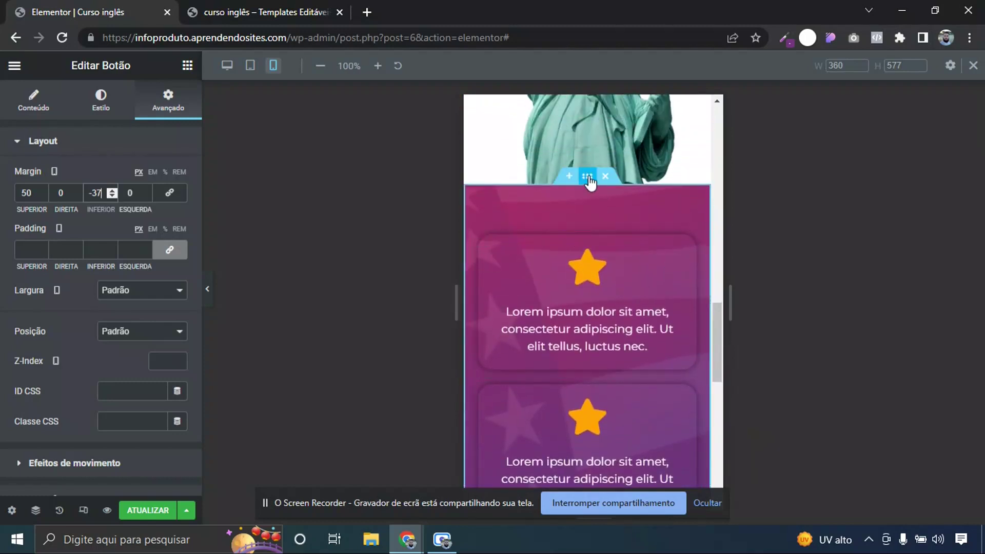
{"action": "left_click", "coordinate": [588, 178]}
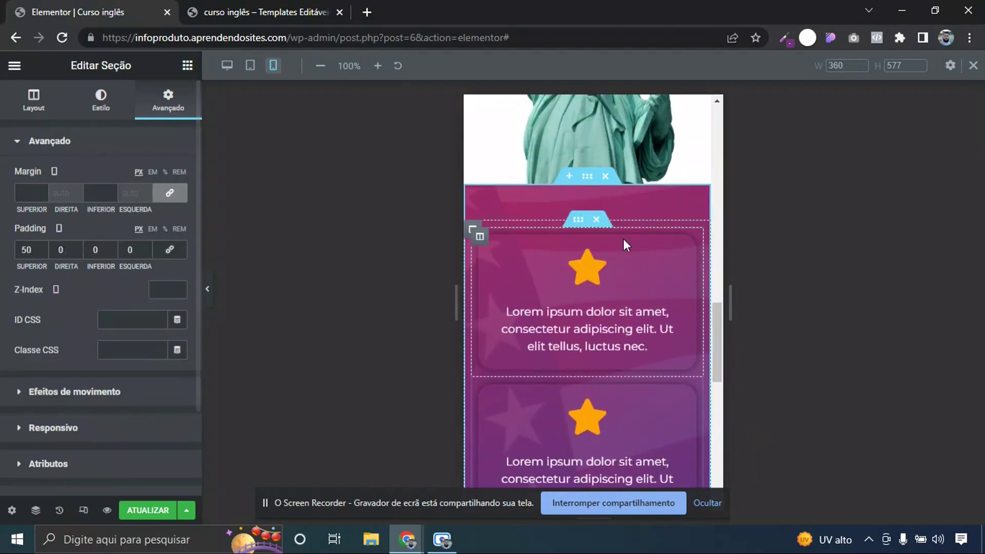
{"action": "left_click_drag", "start_coordinate": [719, 310], "coordinate": [719, 327]}
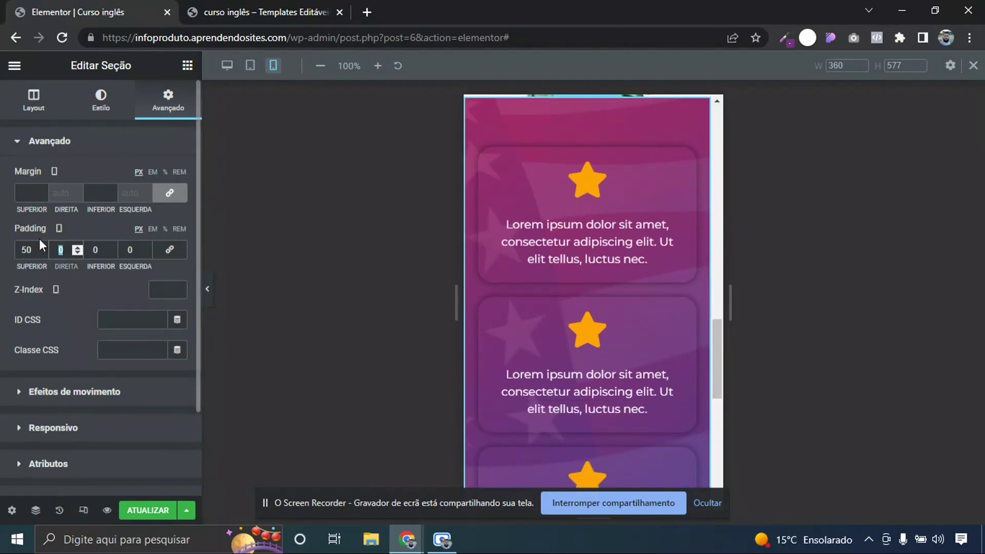
{"action": "type", "text": "20"}
{"action": "key", "text": "Tab"}
{"action": "key", "text": "Tab"}
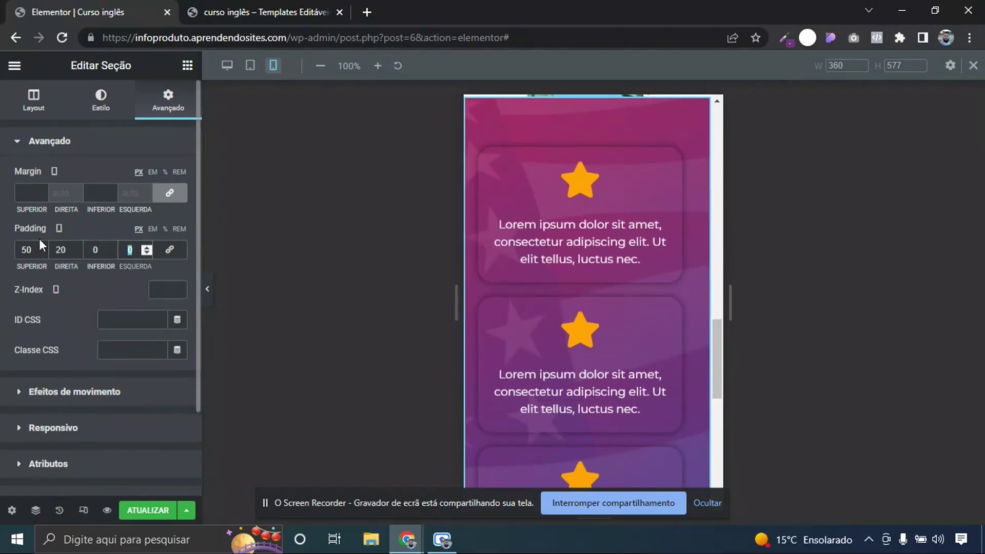
{"action": "type", "text": "20"}
{"action": "left_click", "coordinate": [299, 228]}
{"action": "left_click", "coordinate": [209, 290]}
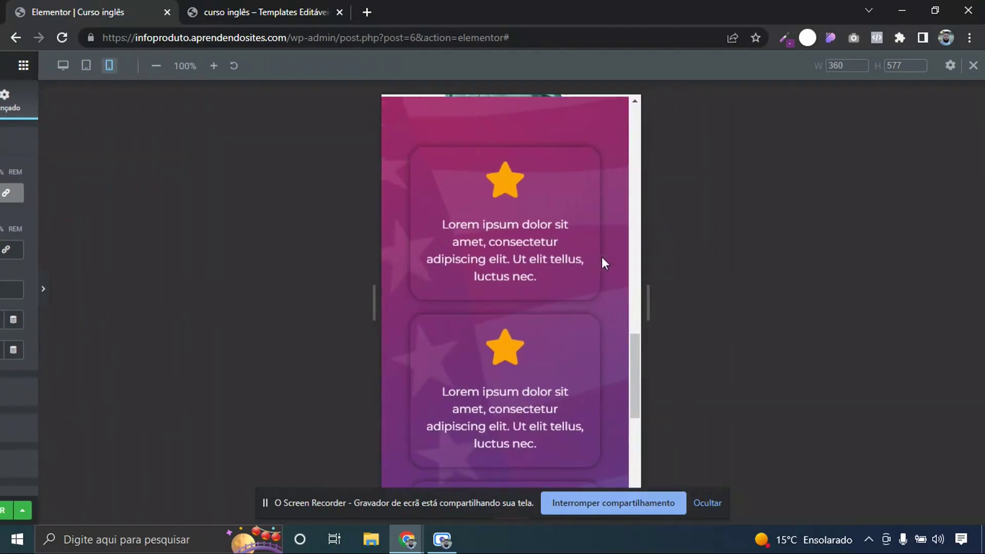
{"action": "left_click_drag", "start_coordinate": [614, 340], "coordinate": [615, 463]}
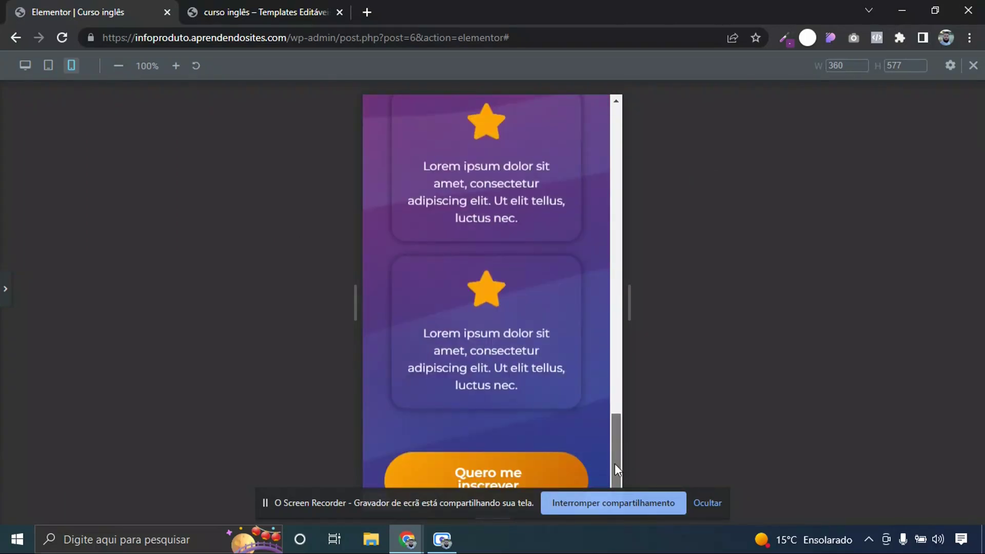
Set the sign-up button's mobile inner padding to 40 px on the right and left sides
{"action": "left_click", "coordinate": [5, 287]}
{"action": "left_click_drag", "start_coordinate": [715, 389], "coordinate": [718, 417]}
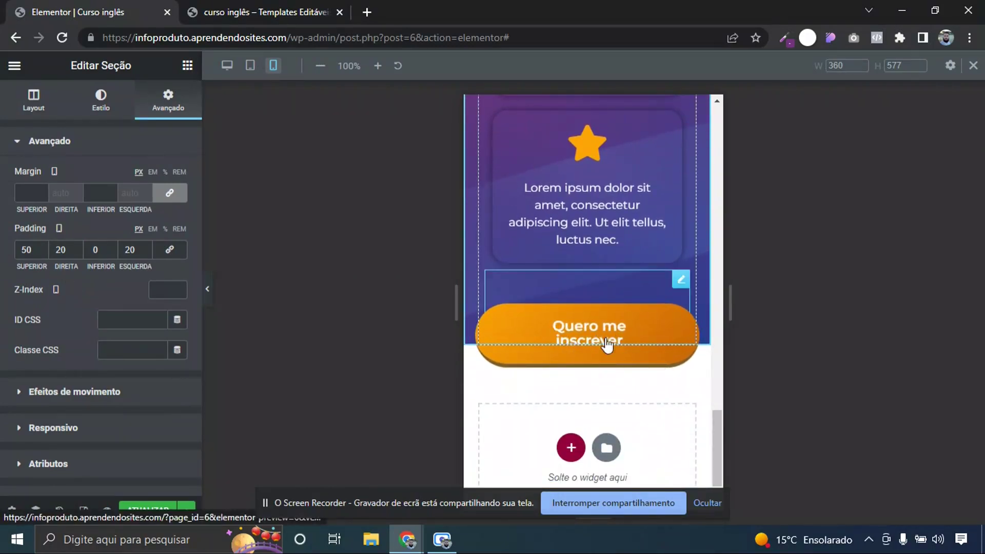
{"action": "left_click", "coordinate": [680, 280]}
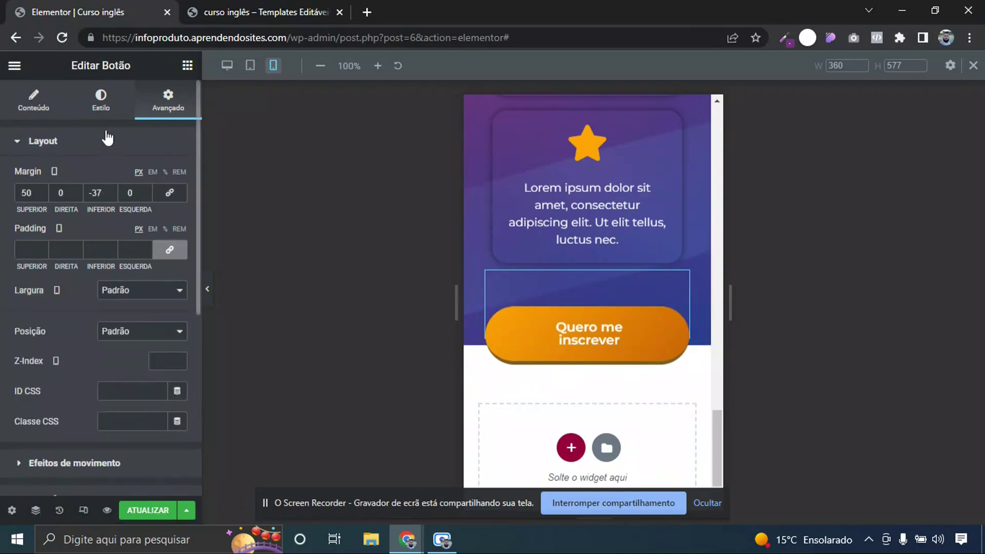
{"action": "left_click", "coordinate": [101, 100]}
{"action": "scroll", "coordinate": [2, 248], "scroll_direction": "down", "scroll_amount": 5}
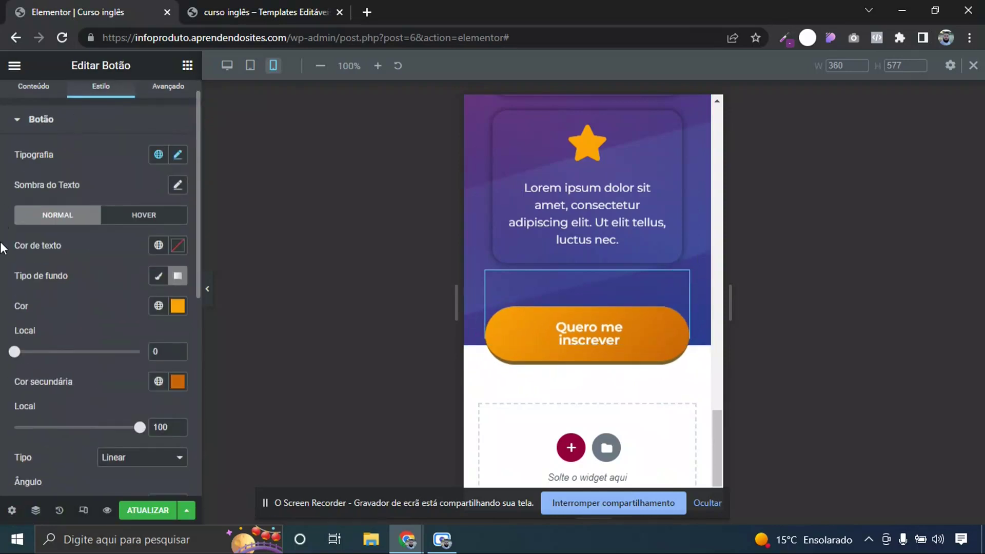
{"action": "scroll", "coordinate": [1, 248], "scroll_direction": "down", "scroll_amount": 2}
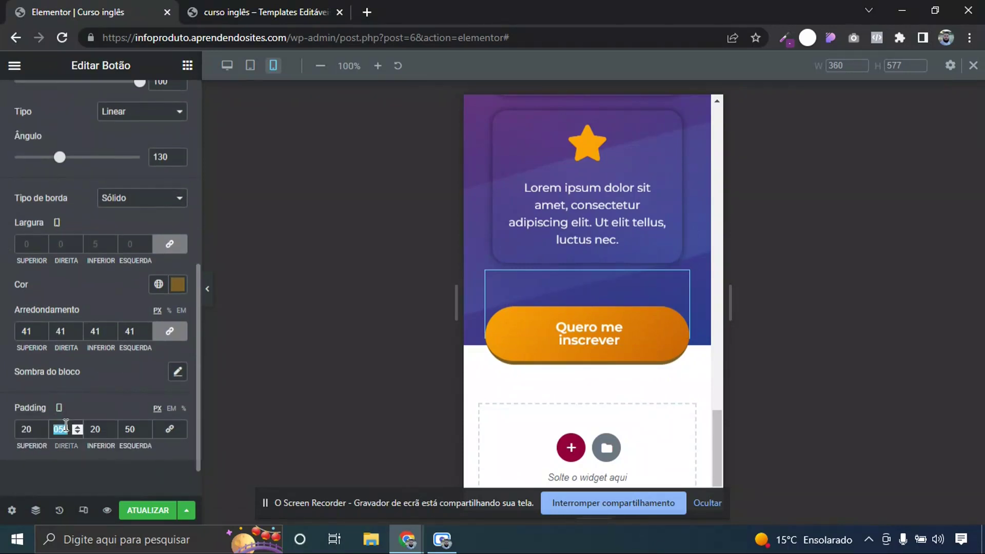
{"action": "type", "text": "40"}
{"action": "key", "text": "Tab"}
{"action": "type", "text": "40"}
{"action": "left_click", "coordinate": [215, 302]}
Set the mobile preview width to 420 px and check the icon boxes and button at that size
{"action": "left_click", "coordinate": [842, 64]}
{"action": "type", "text": "420"}
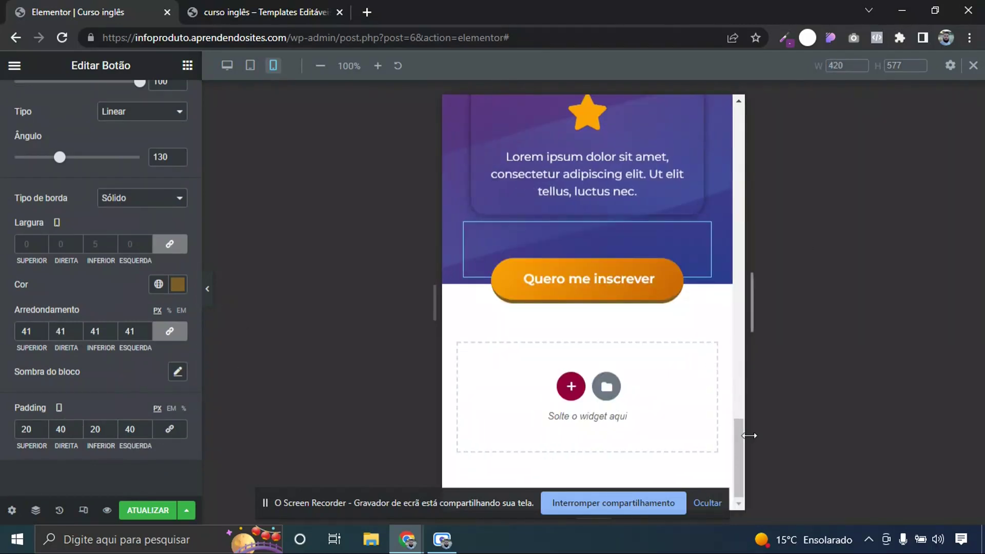
{"action": "left_click", "coordinate": [207, 289]}
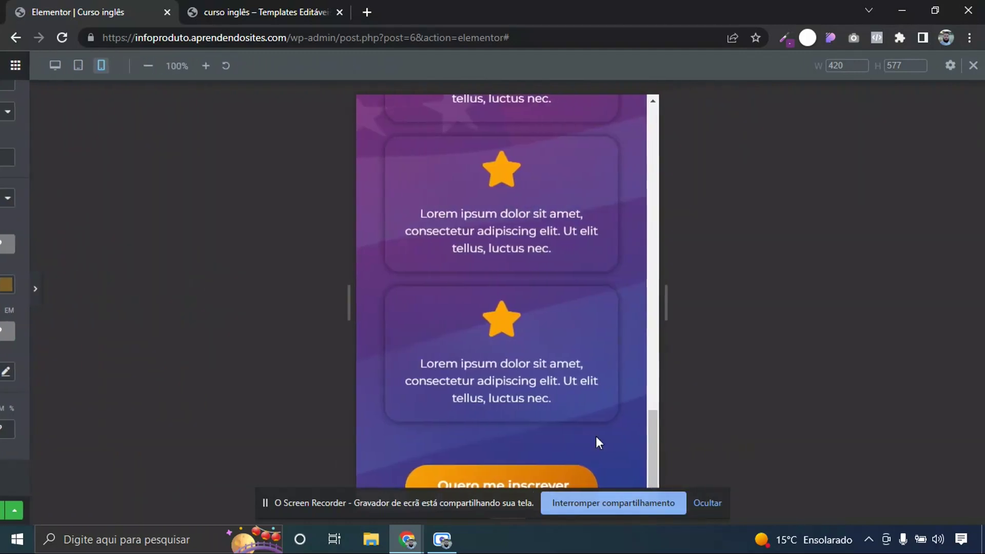
{"action": "mouse_move", "coordinate": [638, 456]}
{"action": "left_mouse_down"}
{"action": "mouse_move", "coordinate": [641, 176]}
{"action": "mouse_move", "coordinate": [636, 464]}
{"action": "left_mouse_up"}
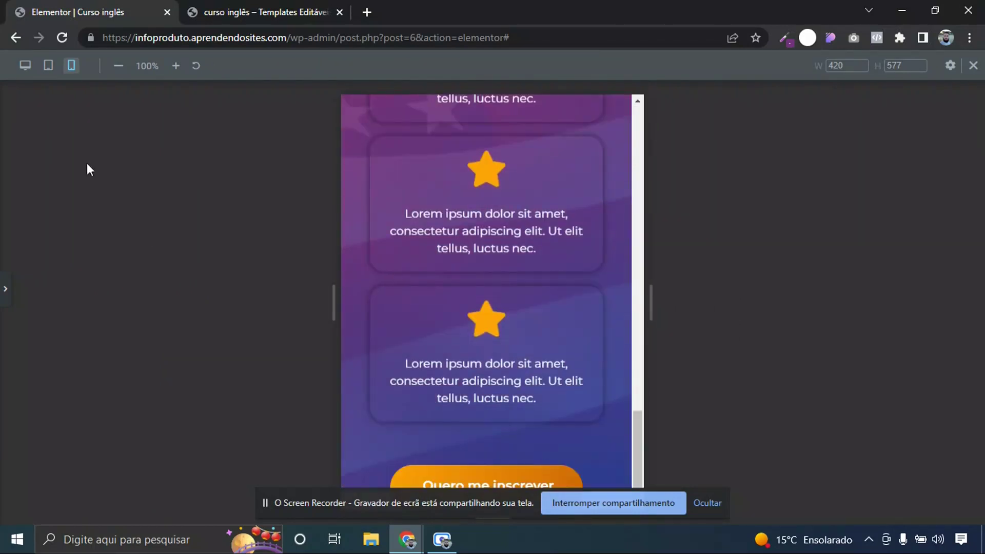
Check the page layout in the desktop and tablet previews, from the flag section up to the hero section
{"action": "left_click", "coordinate": [25, 66]}
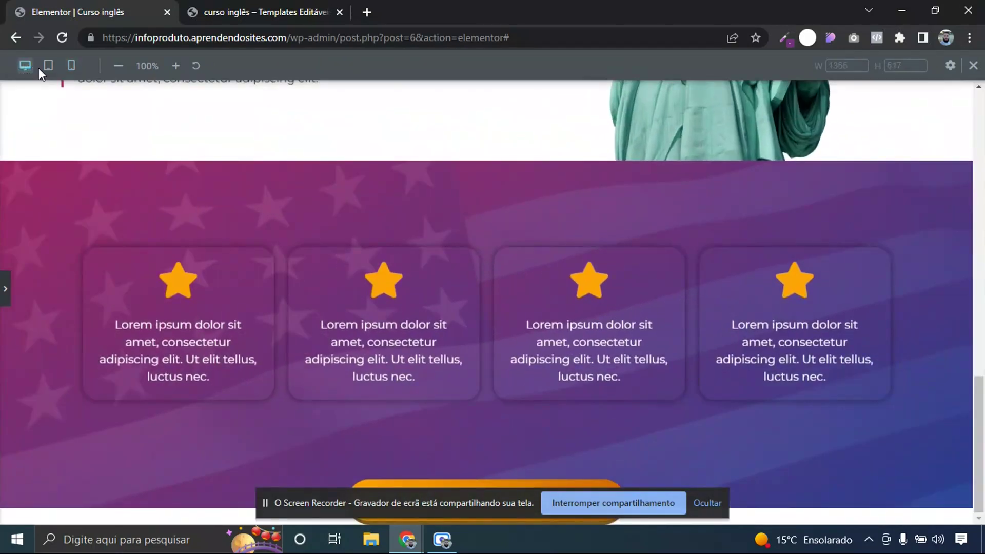
{"action": "left_click", "coordinate": [47, 70]}
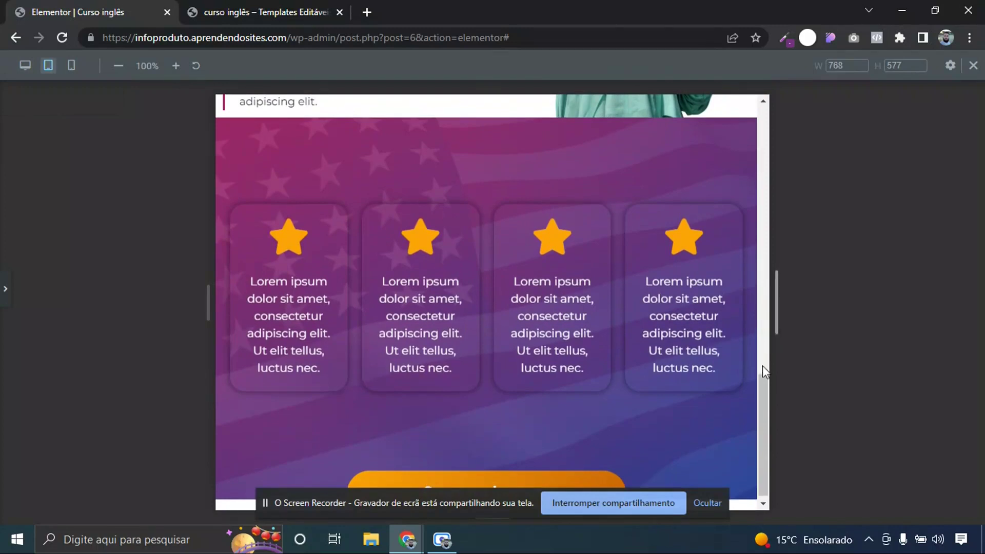
{"action": "left_click_drag", "start_coordinate": [762, 395], "coordinate": [761, 341]}
{"action": "scroll", "coordinate": [753, 282], "scroll_direction": "up", "scroll_amount": 5}
{"action": "left_click_drag", "start_coordinate": [762, 256], "coordinate": [760, 95]}
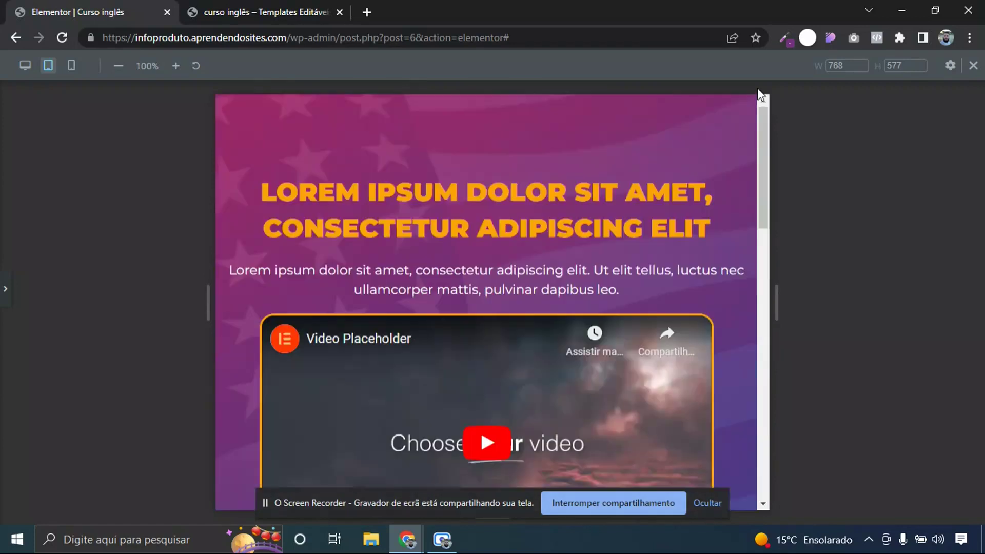
{"action": "left_click", "coordinate": [25, 65]}
{"action": "scroll", "coordinate": [38, 217], "scroll_direction": "down", "scroll_amount": 15}
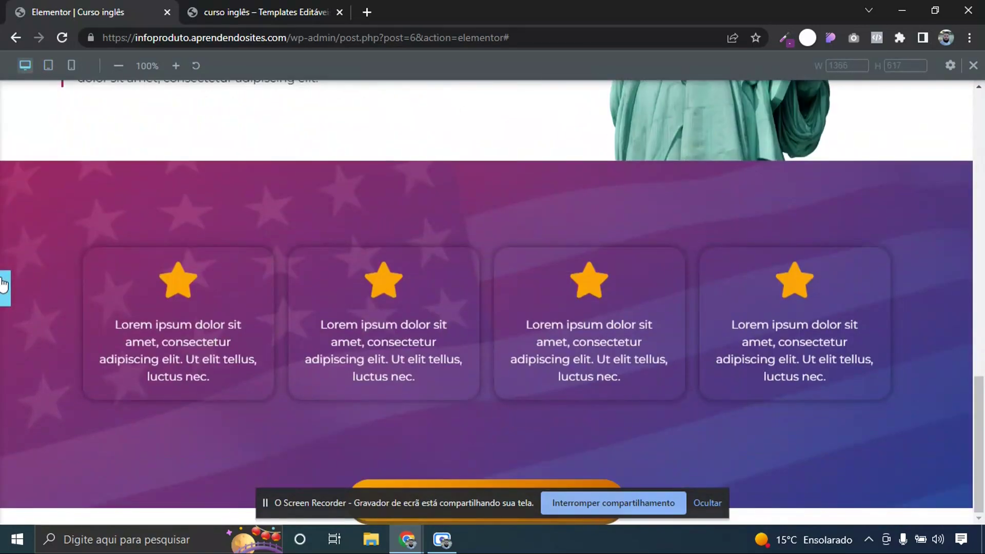
Leave the responsive preview and update the page to save the flag section changes
{"action": "left_click", "coordinate": [2, 284]}
{"action": "left_click", "coordinate": [973, 66]}
{"action": "scroll", "coordinate": [983, 387], "scroll_direction": "down", "scroll_amount": 3}
{"action": "left_click", "coordinate": [167, 510]}
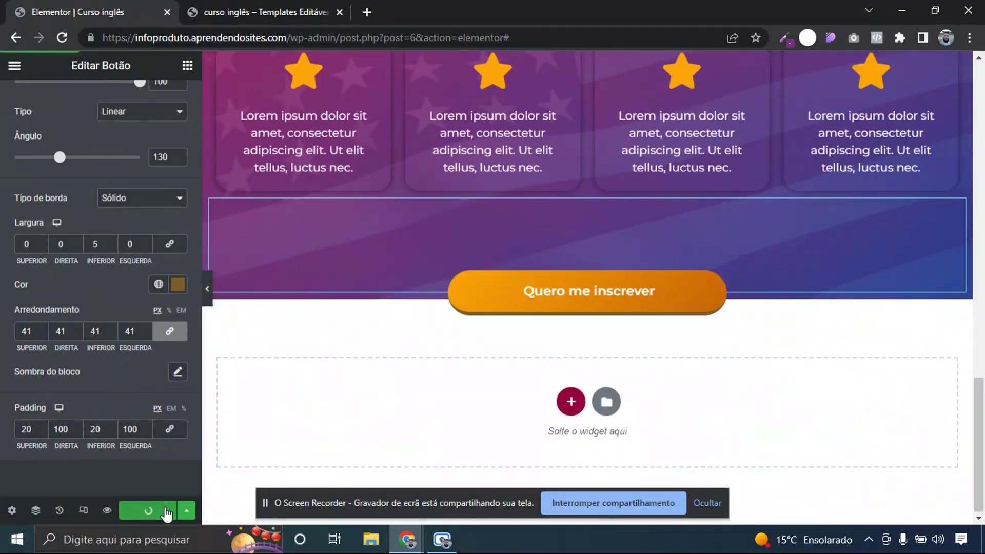
Examine the reference template's section below the flag boxes, with the USA map image, heading and check-mark list
{"action": "left_click", "coordinate": [277, 8]}
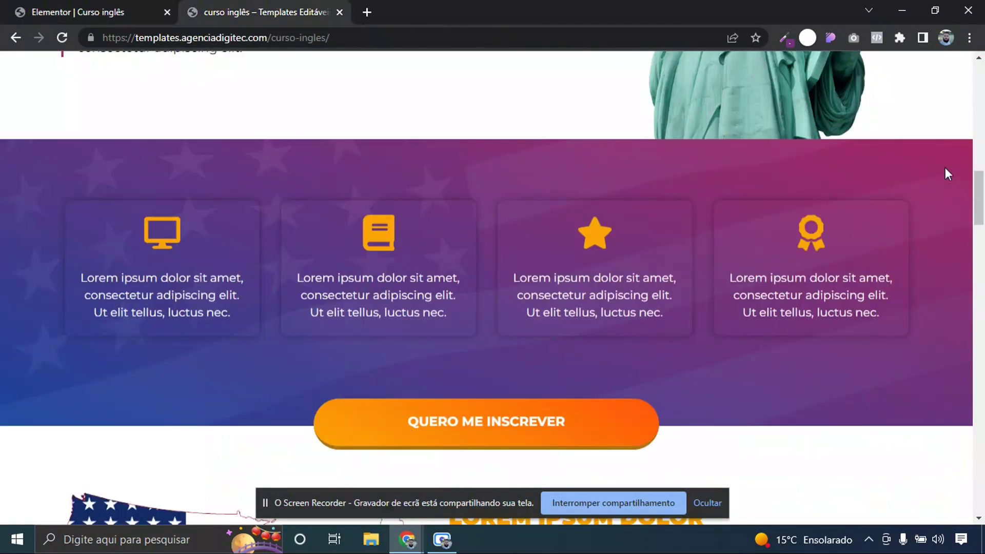
{"action": "scroll", "coordinate": [983, 203], "scroll_direction": "down", "scroll_amount": 7}
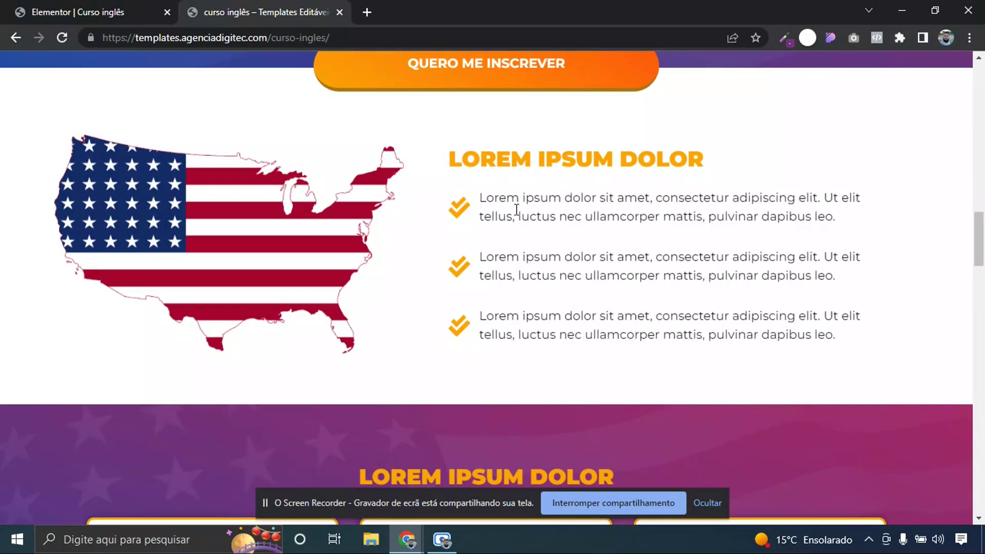
{"action": "triple_click", "coordinate": [513, 167]}
{"action": "left_click", "coordinate": [575, 149]}
{"action": "left_click", "coordinate": [161, 4]}
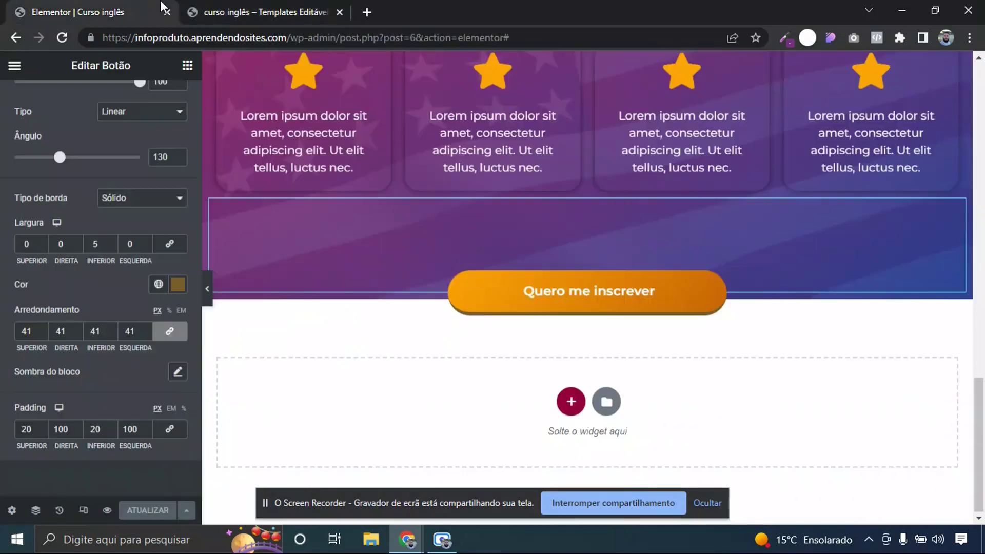
Add a two-column section below the flag section and set its boxed content width to 1200
{"action": "left_click", "coordinate": [571, 402]}
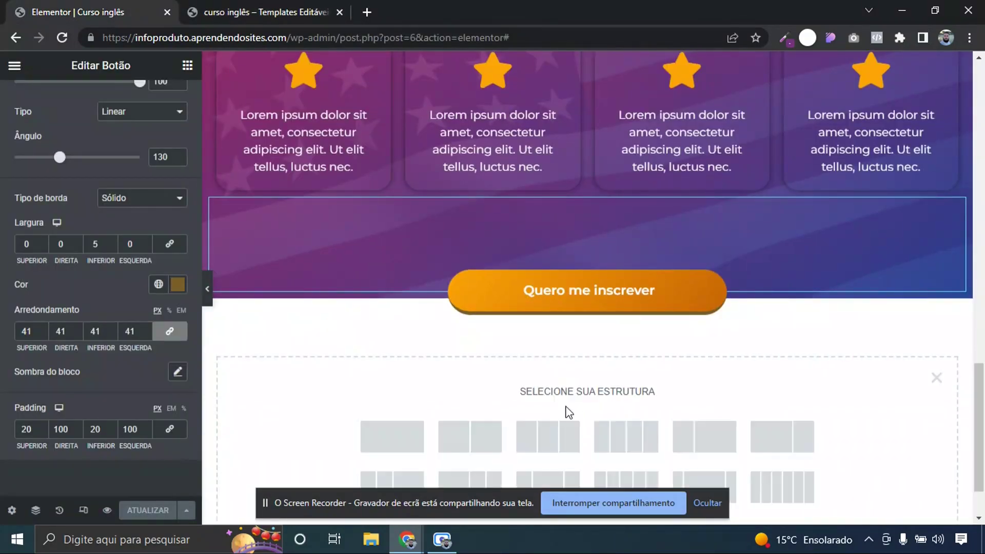
{"action": "scroll", "coordinate": [554, 404], "scroll_direction": "down", "scroll_amount": 2}
{"action": "left_click", "coordinate": [488, 362]}
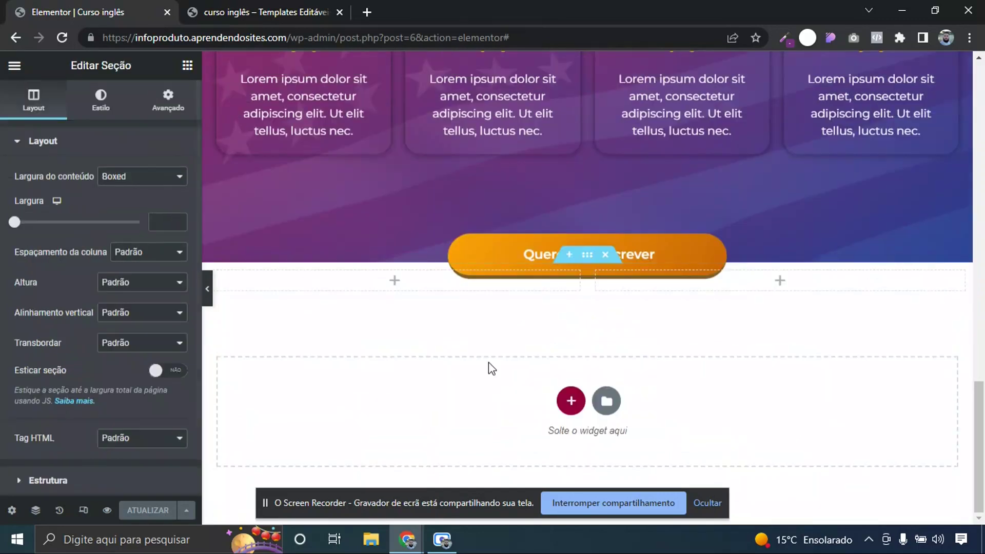
{"action": "left_click", "coordinate": [161, 219]}
{"action": "type", "text": "1200"}
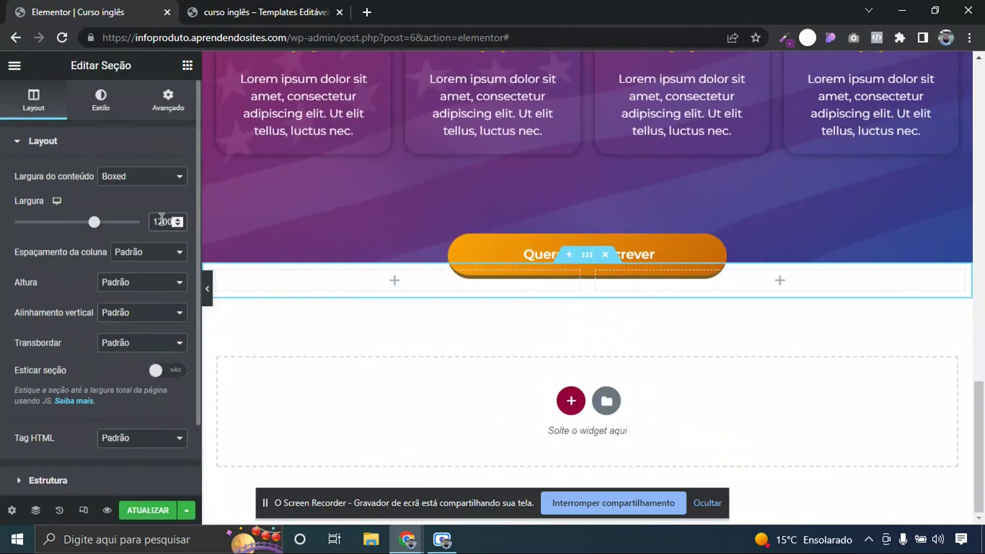
Unlink the new section's padding and set it to 70 px above and below
{"action": "left_click", "coordinate": [170, 107]}
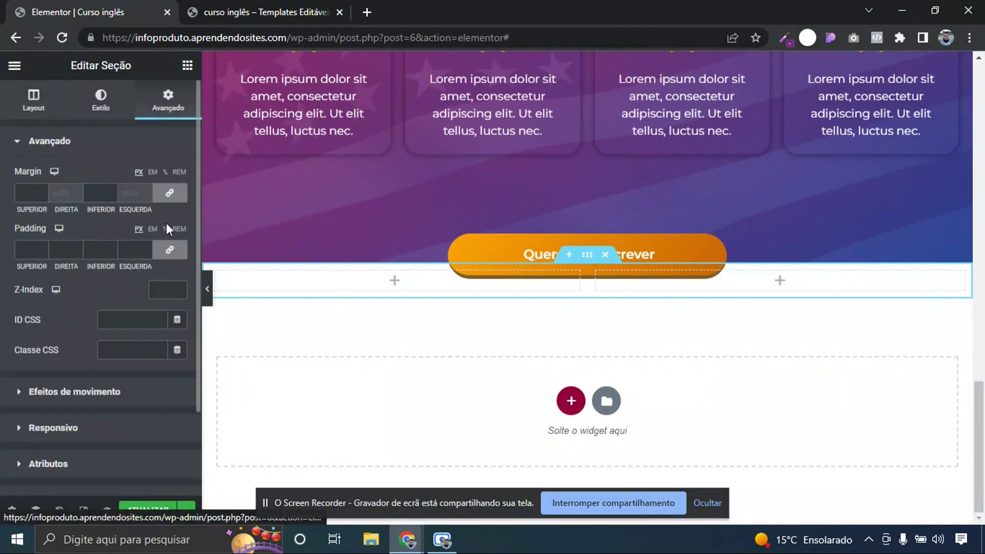
{"action": "left_click", "coordinate": [170, 250]}
{"action": "left_click", "coordinate": [28, 250]}
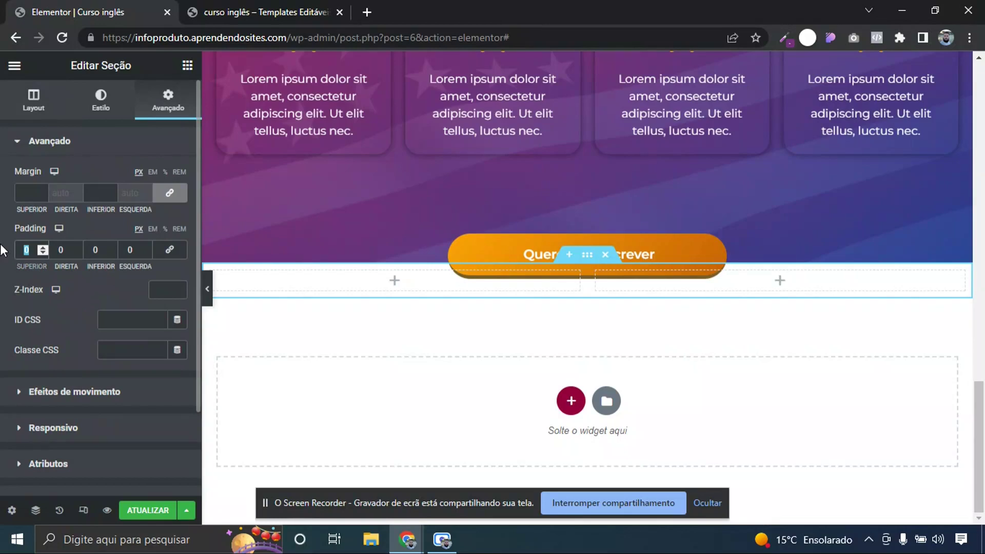
{"action": "type", "text": "70"}
{"action": "key", "text": "Tab"}
{"action": "key", "text": "Tab"}
{"action": "type", "text": "70"}
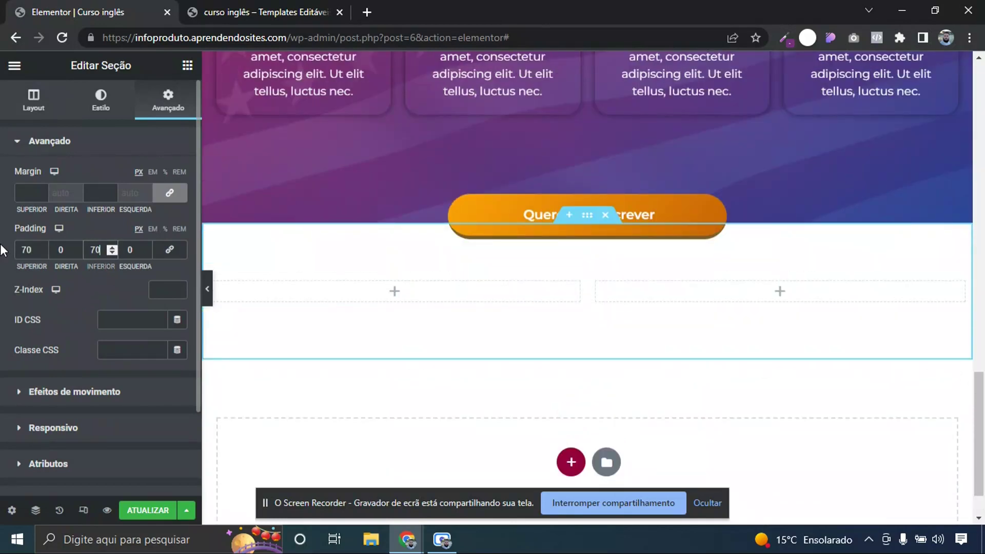
Set the flag section's upper padding to 70 px
{"action": "scroll", "coordinate": [667, 231], "scroll_direction": "up", "scroll_amount": 5}
{"action": "left_click", "coordinate": [589, 159]}
{"action": "double_click", "coordinate": [26, 250]}
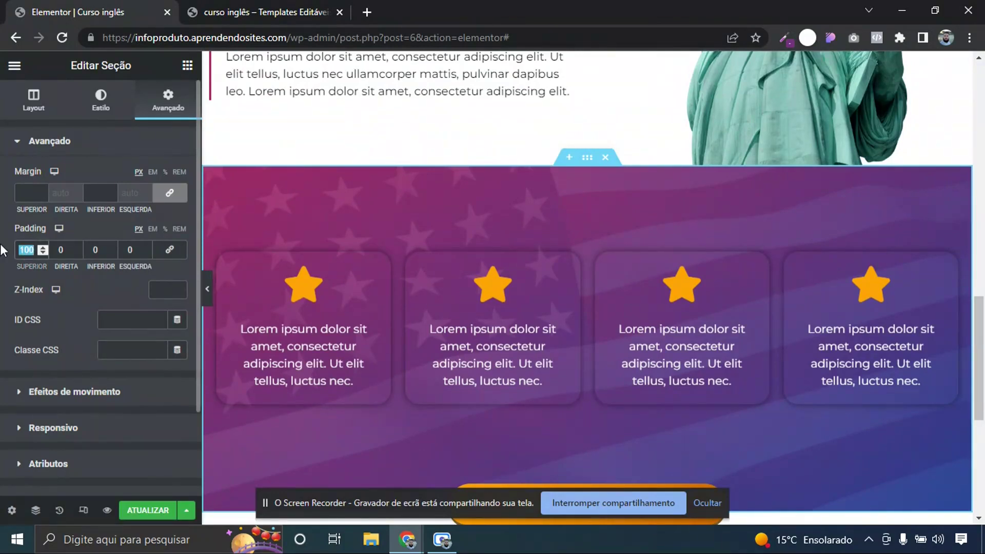
{"action": "type", "text": "70"}
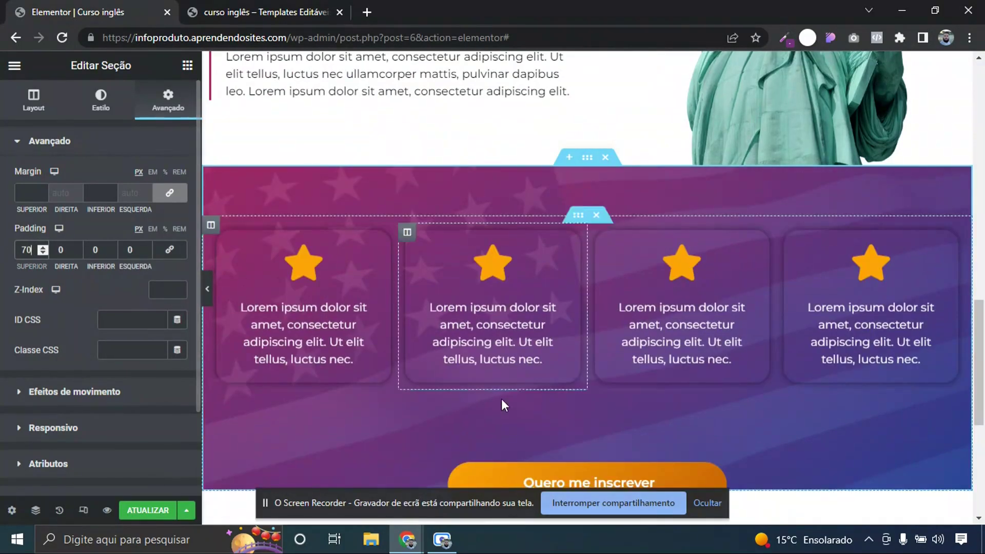
Set the upper margin of the flag section's "Quero me inscrever" button to 70 px and check the spacing across the neighbouring sections
{"action": "left_click", "coordinate": [596, 437]}
{"action": "left_click", "coordinate": [167, 100]}
{"action": "double_click", "coordinate": [25, 193]}
{"action": "type", "text": "70"}
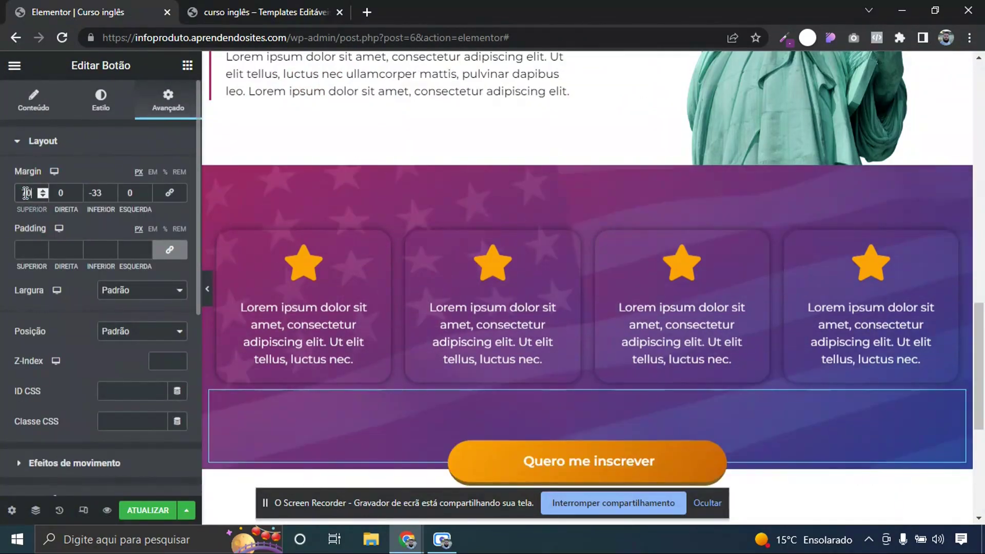
{"action": "scroll", "coordinate": [982, 328], "scroll_direction": "up", "scroll_amount": 3}
{"action": "scroll", "coordinate": [983, 328], "scroll_direction": "up", "scroll_amount": 3}
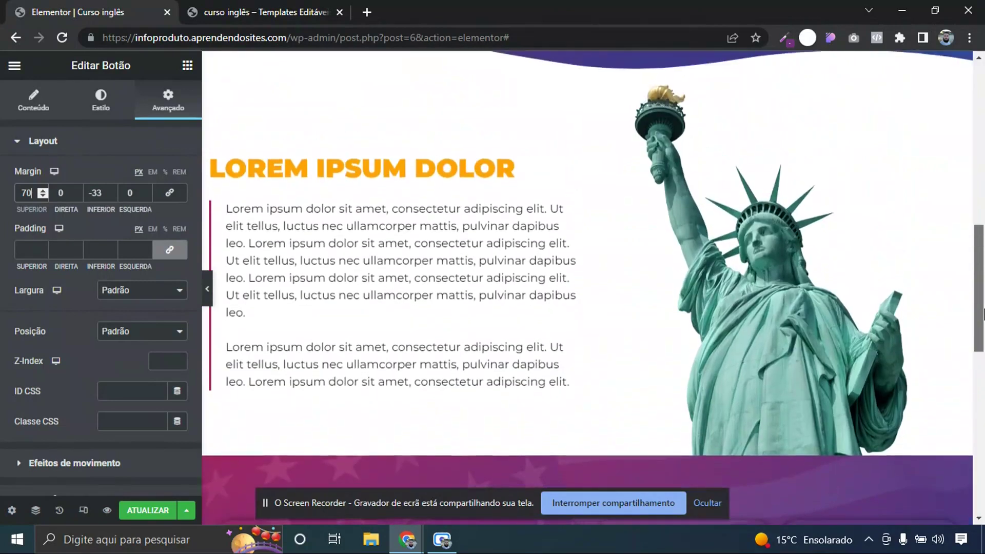
{"action": "scroll", "coordinate": [650, 313], "scroll_direction": "down", "scroll_amount": 10}
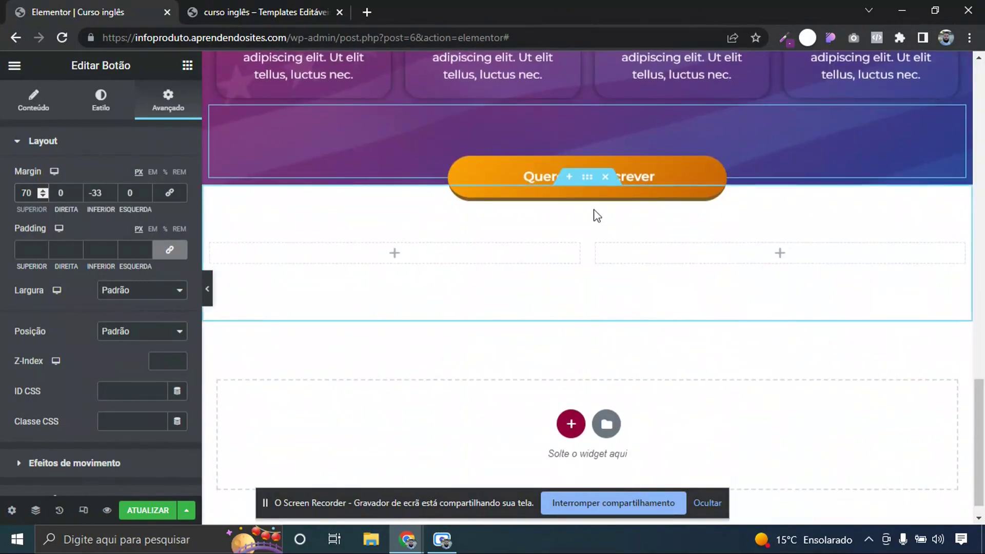
Add an image widget to the new section's first column, upload bandeira-eua.png and insert it as the image
{"action": "left_click", "coordinate": [587, 176]}
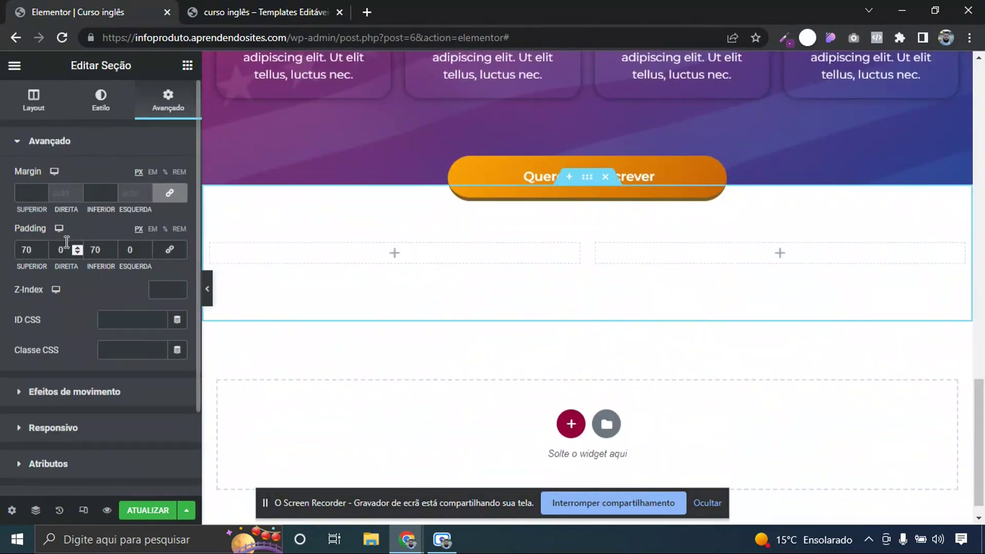
{"action": "left_click", "coordinate": [188, 65]}
{"action": "left_click_drag", "start_coordinate": [70, 308], "coordinate": [319, 248]}
{"action": "left_click", "coordinate": [110, 224]}
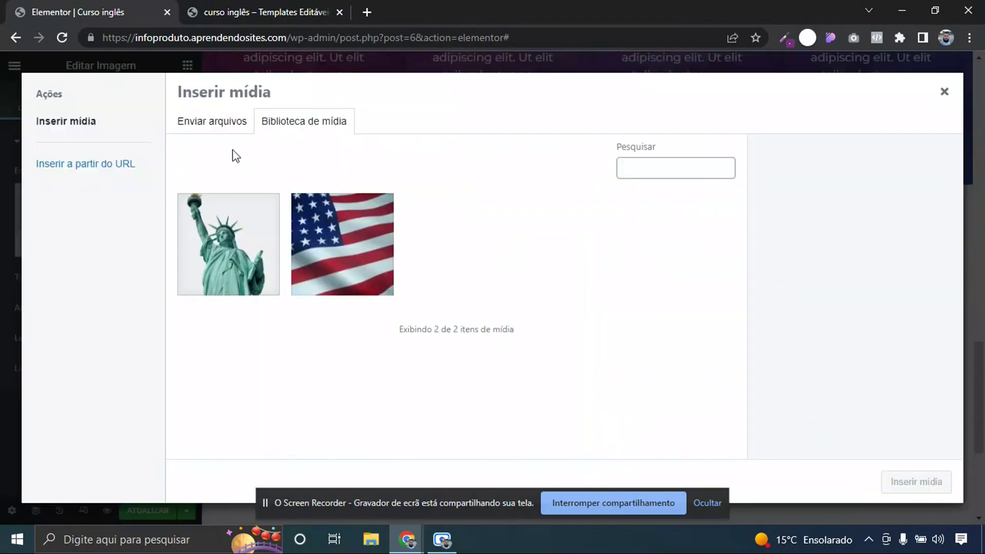
{"action": "left_click", "coordinate": [234, 125]}
{"action": "left_click", "coordinate": [556, 311]}
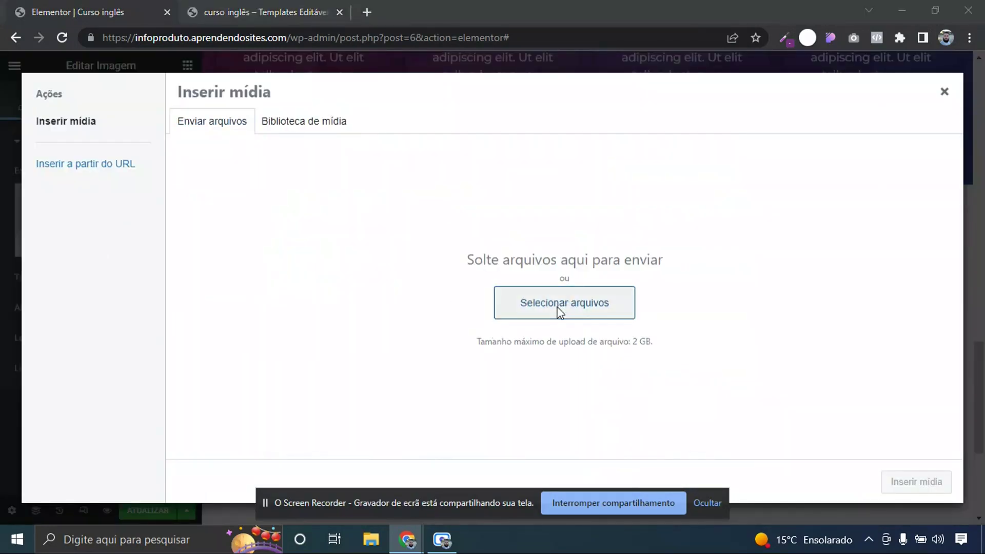
{"action": "double_click", "coordinate": [413, 145]}
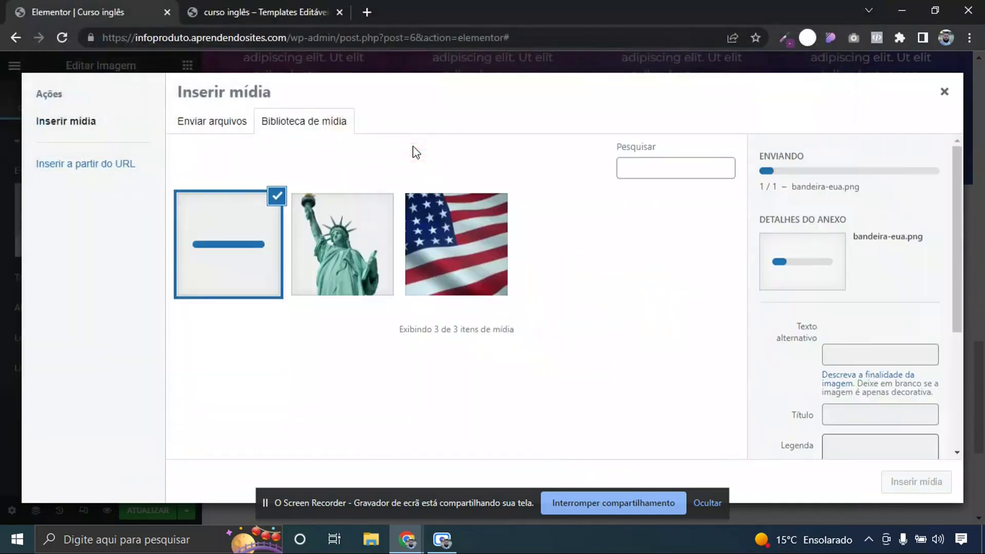
{"action": "left_click", "coordinate": [899, 481]}
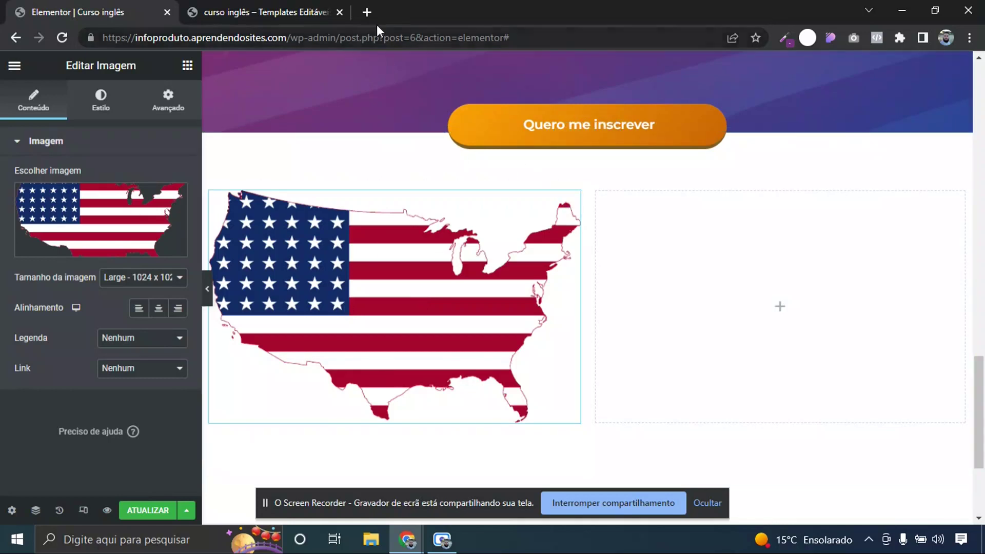
Open Freepik in a new tab and search for "estados unidos" limited to free photos, closing the advertising pop-up
{"action": "left_click", "coordinate": [367, 12]}
{"action": "type", "text": "free"}
{"action": "key", "text": "Return"}
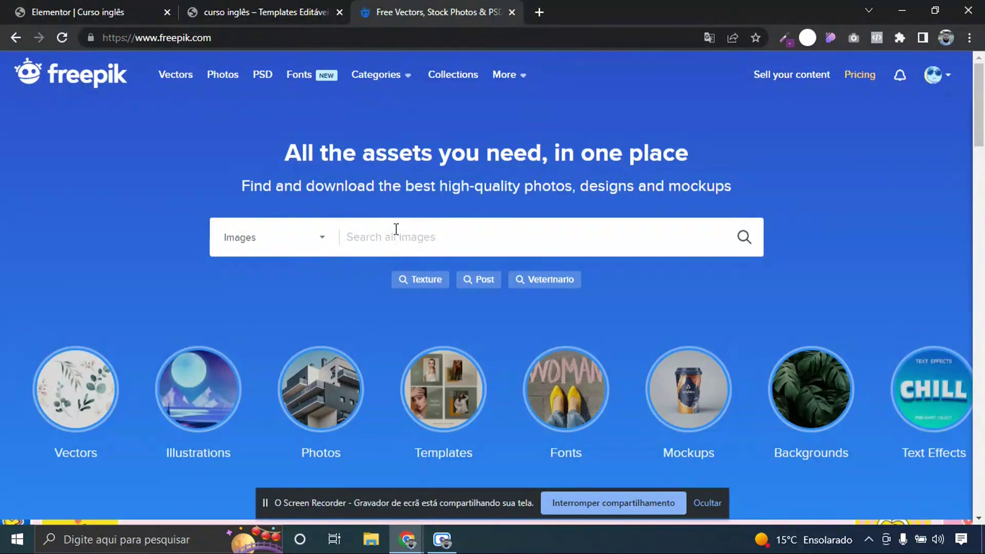
{"action": "type", "text": "estados unidos"}
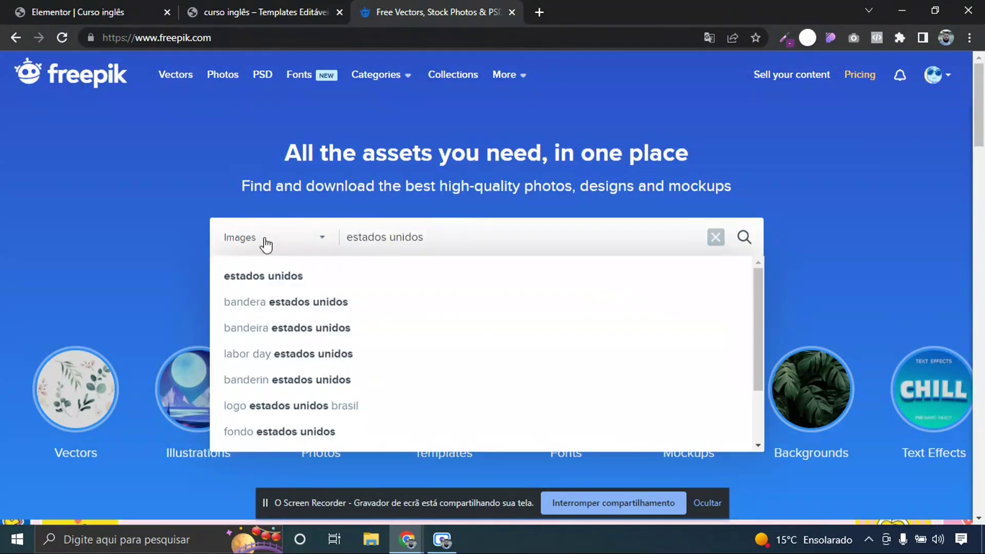
{"action": "left_click", "coordinate": [265, 244]}
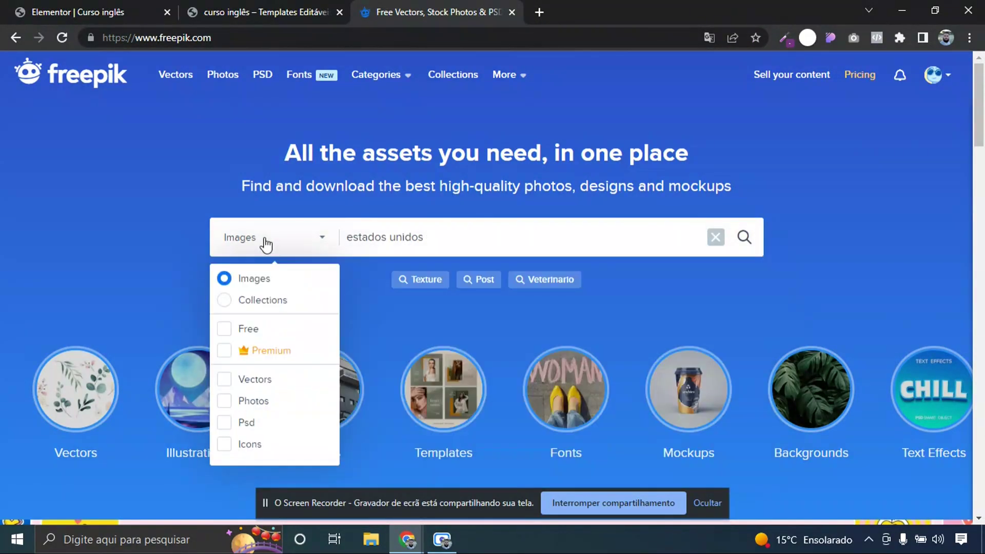
{"action": "left_click", "coordinate": [257, 333]}
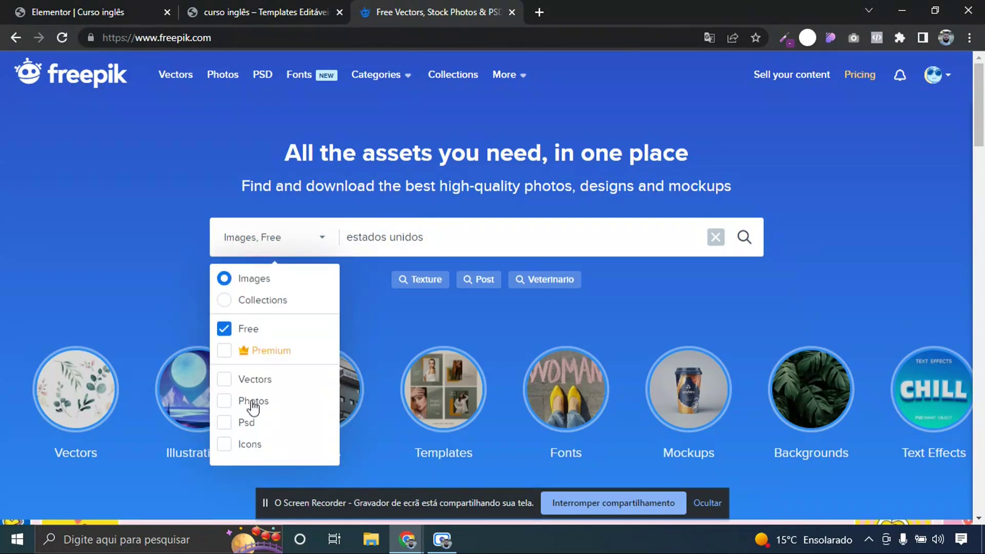
{"action": "left_click", "coordinate": [239, 407]}
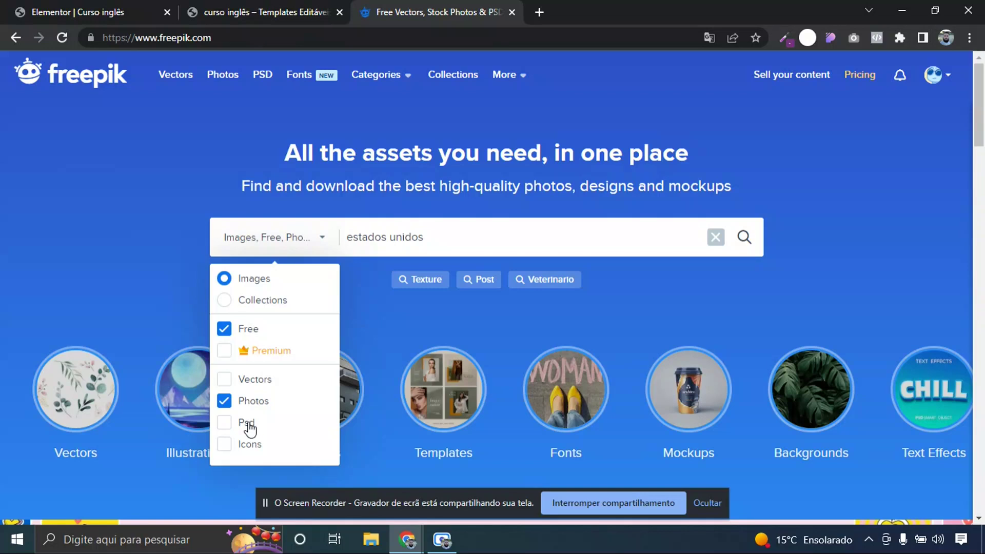
{"action": "left_click", "coordinate": [440, 239]}
{"action": "key", "text": "Return"}
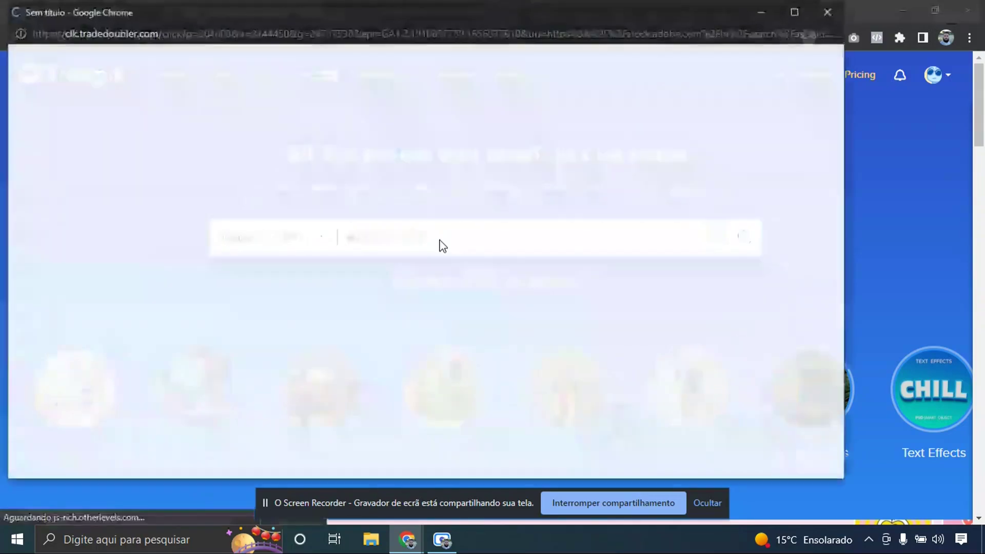
{"action": "left_click", "coordinate": [831, 11]}
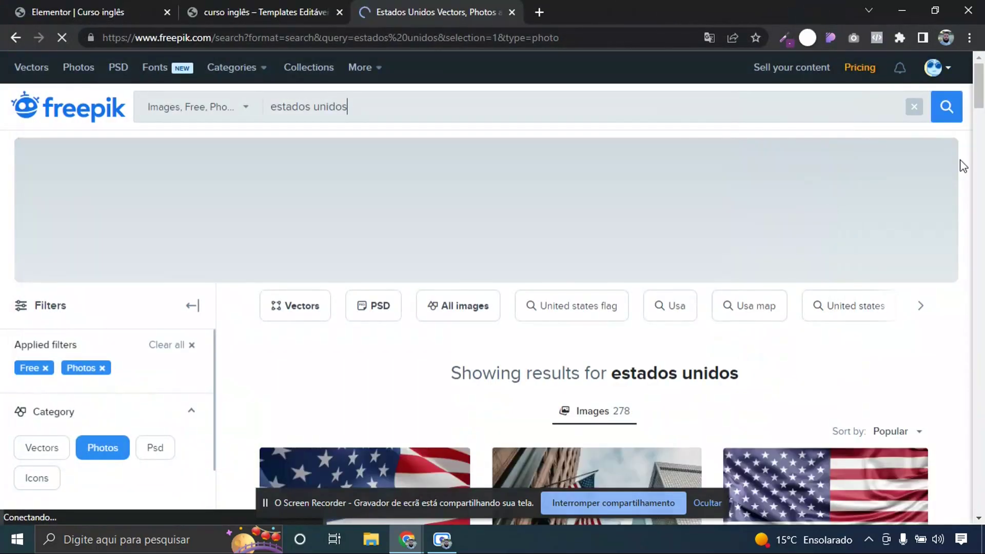
Browse the Freepik results, view the download page of the waving United States flag photo and return to the Elementor editor
{"action": "scroll", "coordinate": [984, 115], "scroll_direction": "down", "scroll_amount": 5}
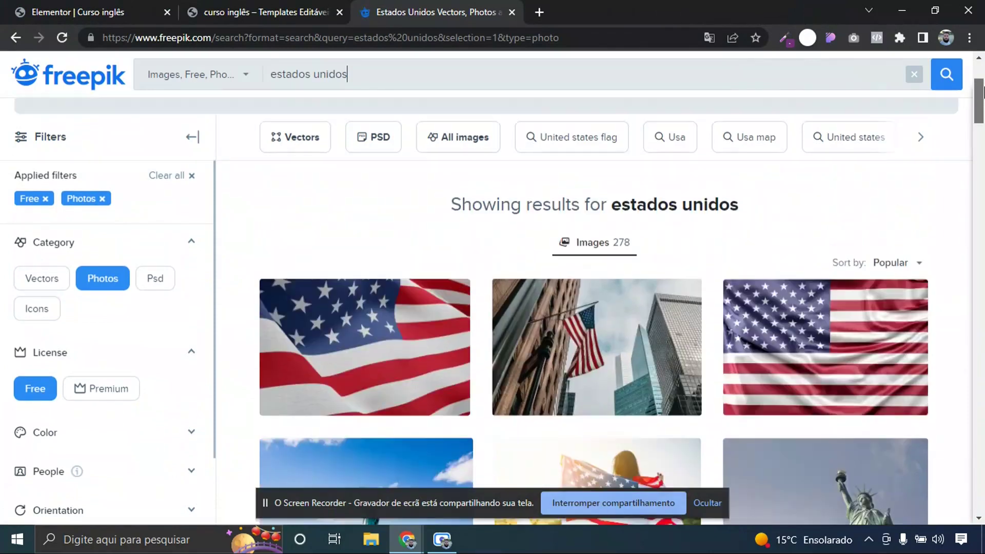
{"action": "scroll", "coordinate": [984, 121], "scroll_direction": "down", "scroll_amount": 5}
{"action": "scroll", "coordinate": [769, 236], "scroll_direction": "up", "scroll_amount": 3}
{"action": "left_click", "coordinate": [799, 232]}
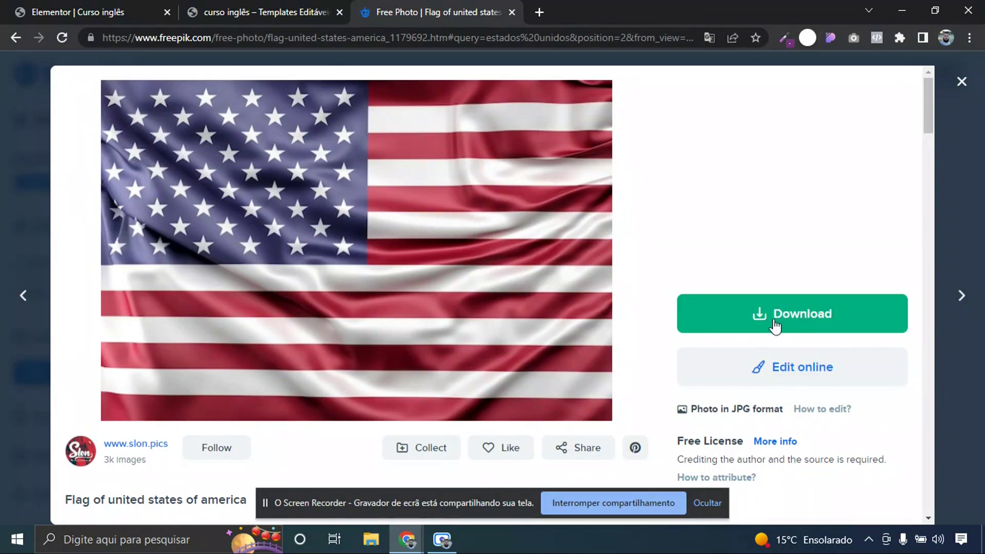
{"action": "left_click", "coordinate": [509, 14]}
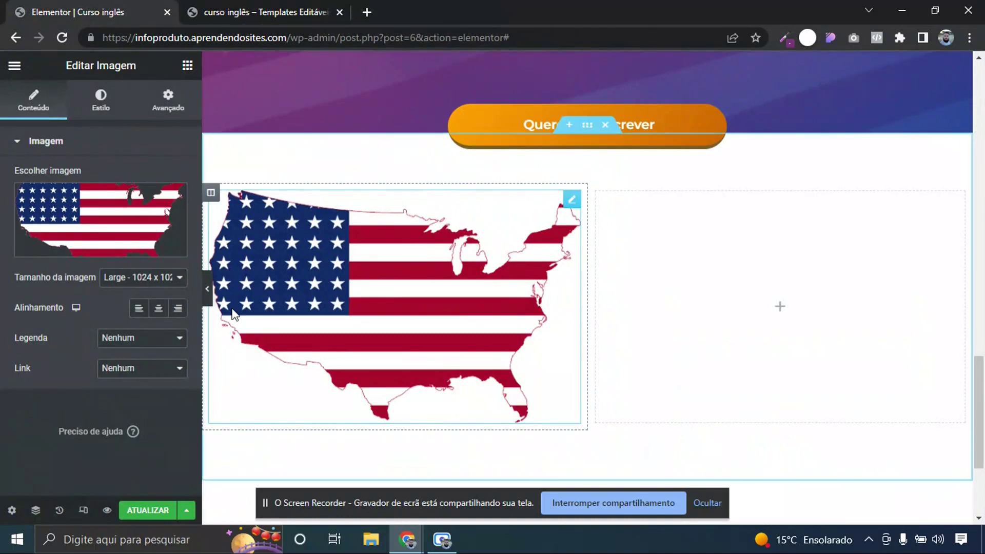
Copy the "LOREM IPSUM DOLOR" heading beside the Statue of Liberty and paste it into the empty column next to the map
{"action": "left_click_drag", "start_coordinate": [981, 383], "coordinate": [983, 247]}
{"action": "scroll", "coordinate": [826, 235], "scroll_direction": "up", "scroll_amount": 3}
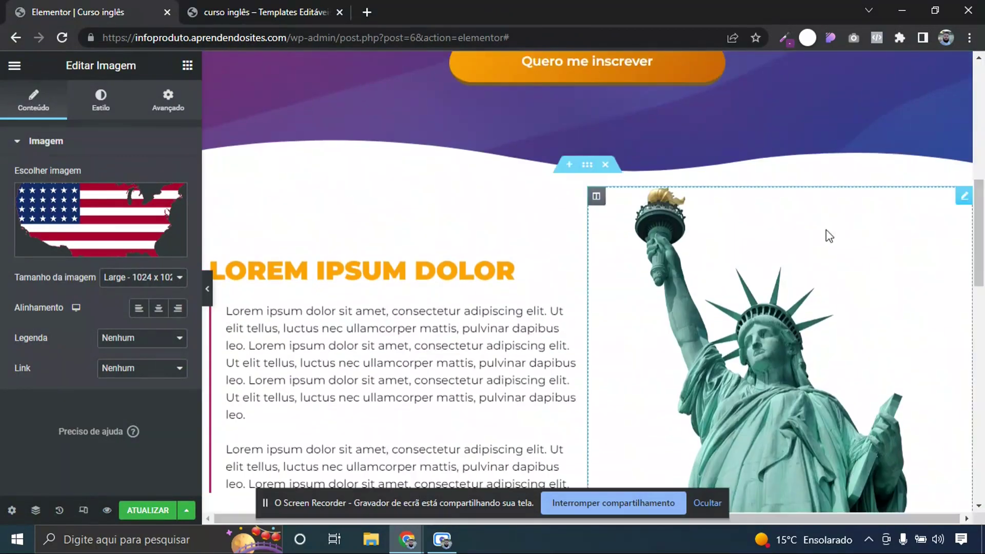
{"action": "right_click", "coordinate": [477, 257]}
{"action": "left_click", "coordinate": [508, 319]}
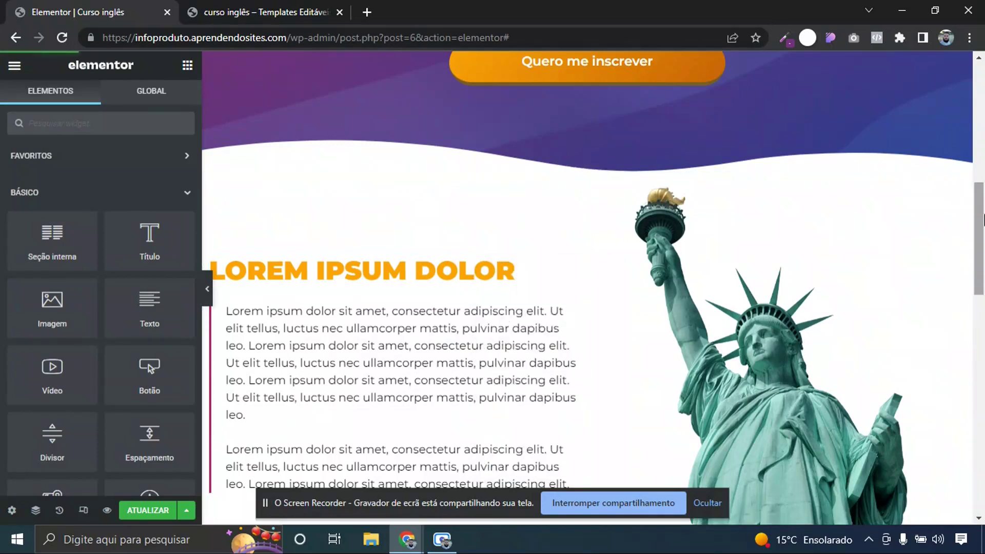
{"action": "left_click", "coordinate": [984, 359]}
{"action": "scroll", "coordinate": [820, 349], "scroll_direction": "down", "scroll_amount": 1}
{"action": "right_click", "coordinate": [688, 343]}
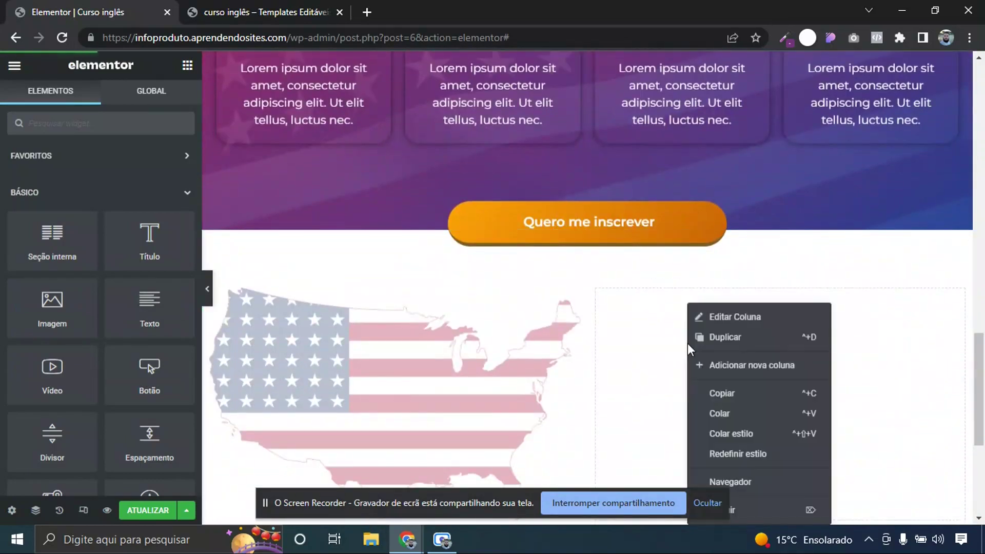
{"action": "left_click", "coordinate": [722, 413]}
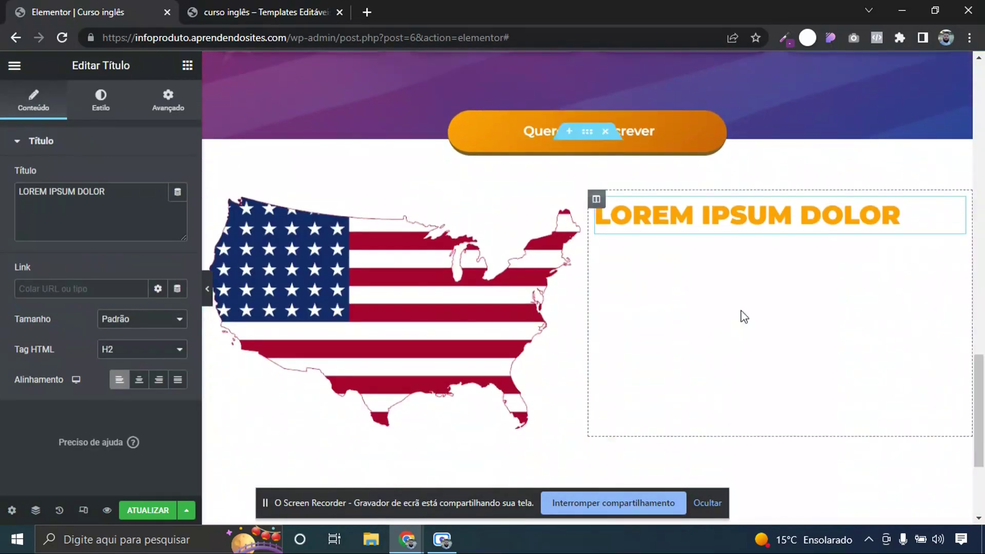
Search the widgets for "lista" and place an icon list under the heading beside the map
{"action": "left_click", "coordinate": [188, 65]}
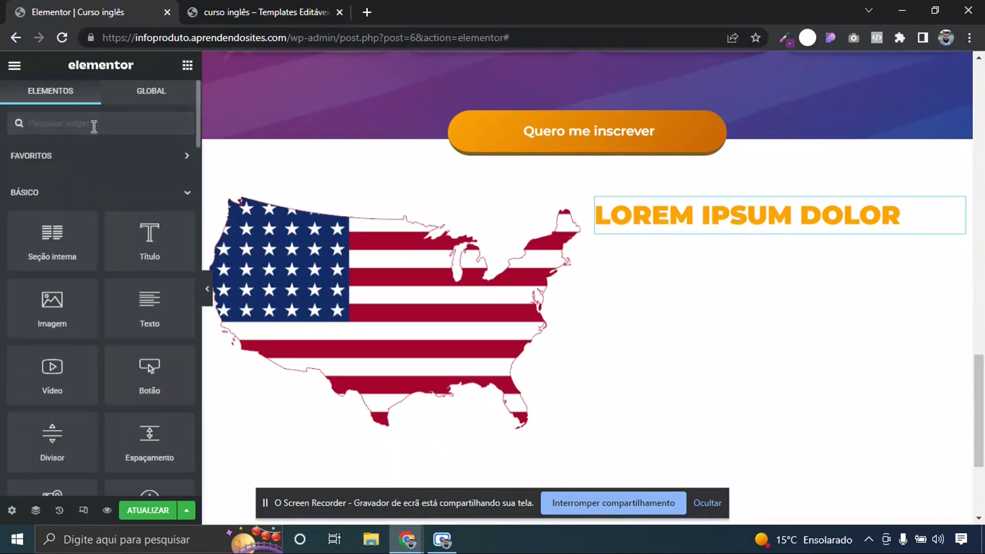
{"action": "type", "text": "lista"}
{"action": "left_click_drag", "start_coordinate": [48, 168], "coordinate": [664, 239]}
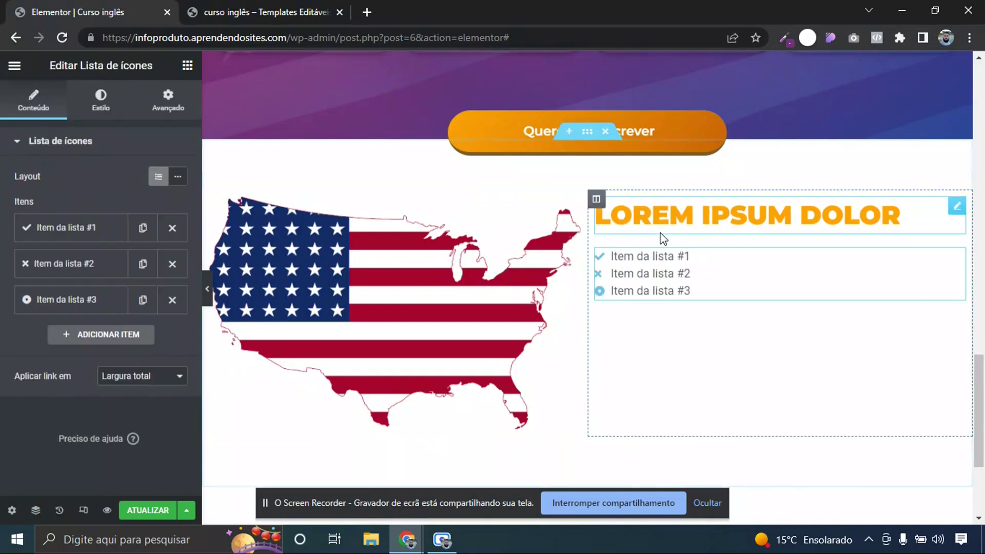
Copy the lorem ipsum sentence from the reference template page and paste it as the first icon list item's text
{"action": "left_click", "coordinate": [256, 12]}
{"action": "triple_click", "coordinate": [506, 211]}
{"action": "key", "text": "ctrl+c"}
{"action": "right_click", "coordinate": [512, 214]}
{"action": "left_click", "coordinate": [518, 216]}
{"action": "left_click", "coordinate": [138, 7]}
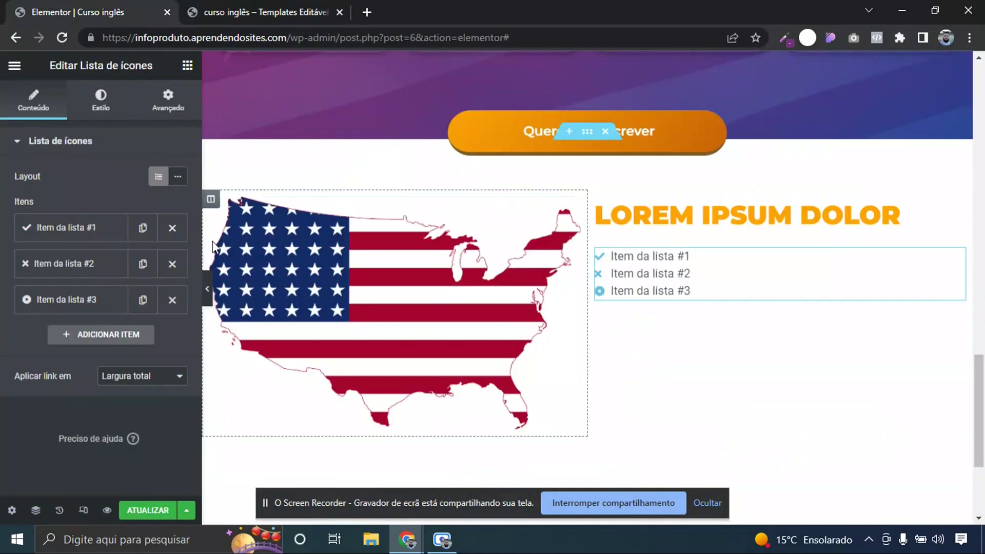
{"action": "left_click", "coordinate": [77, 233]}
{"action": "key", "text": "ctrl+v"}
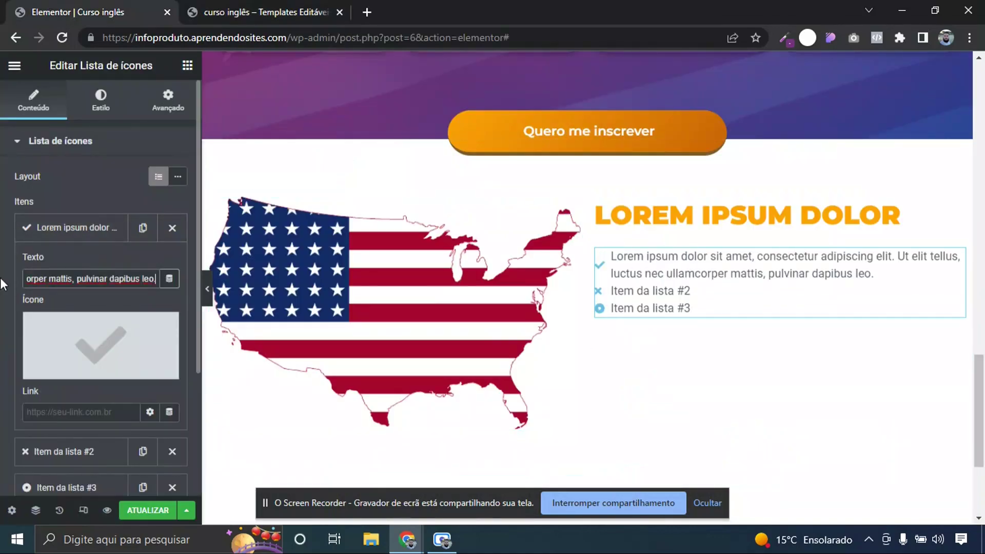
Change the first list item's icon to the double check mark from the icon library
{"action": "left_click", "coordinate": [76, 334]}
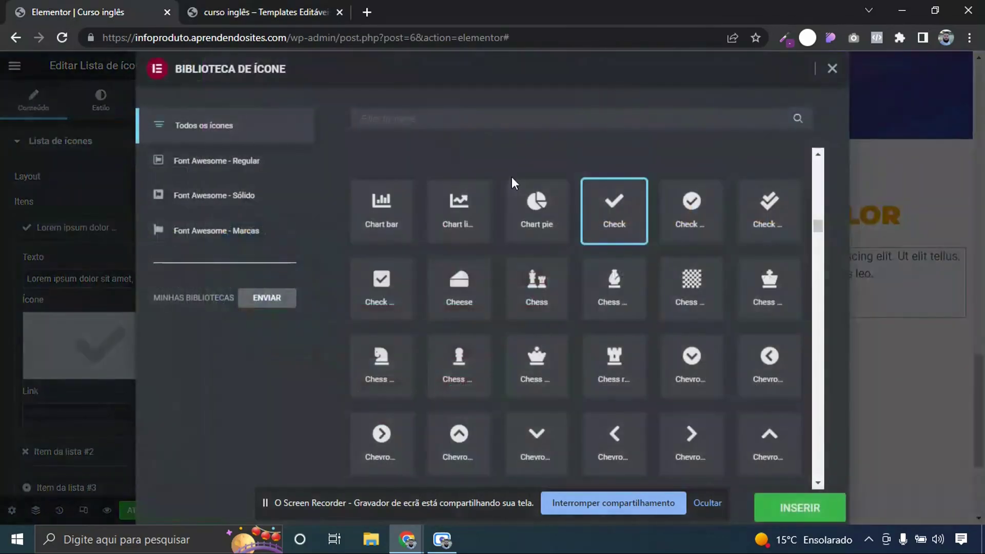
{"action": "left_click", "coordinate": [771, 233]}
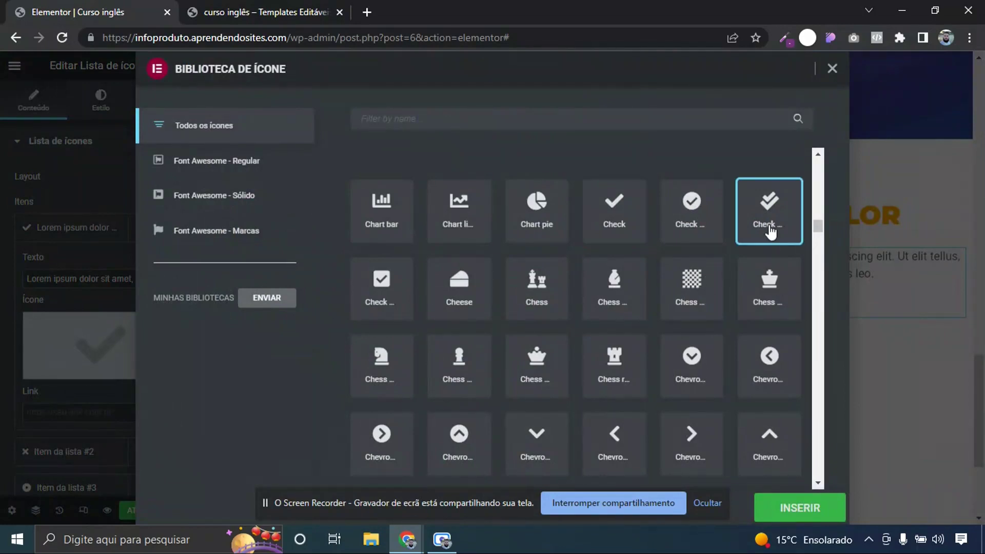
{"action": "left_click", "coordinate": [788, 516]}
Delete list items #2 and #3, and duplicate the finished first item twice to make three matching items
{"action": "left_click", "coordinate": [149, 228]}
{"action": "left_click", "coordinate": [169, 264]}
{"action": "left_click", "coordinate": [166, 264]}
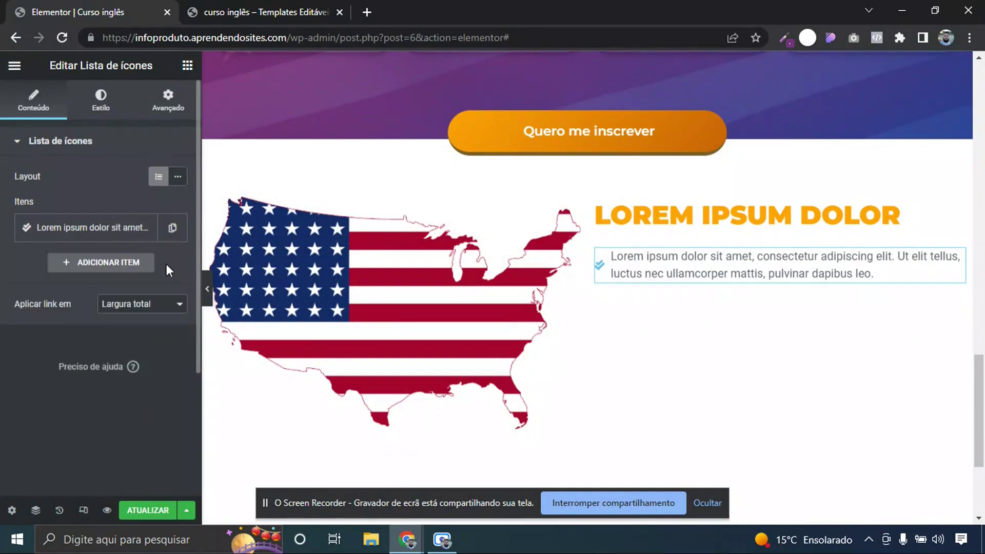
{"action": "left_click", "coordinate": [170, 229]}
{"action": "left_click", "coordinate": [144, 230]}
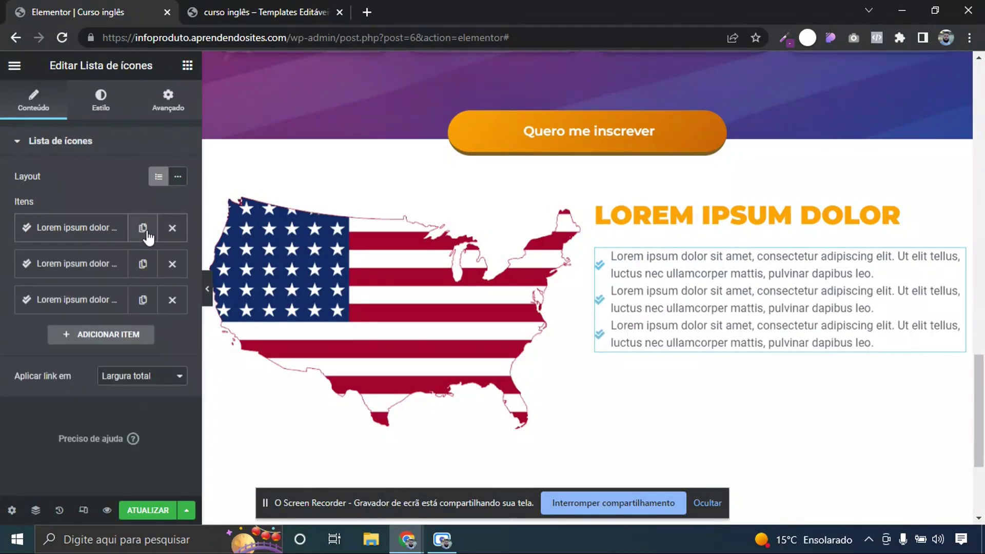
{"action": "left_click", "coordinate": [92, 229]}
{"action": "triple_click", "coordinate": [103, 286]}
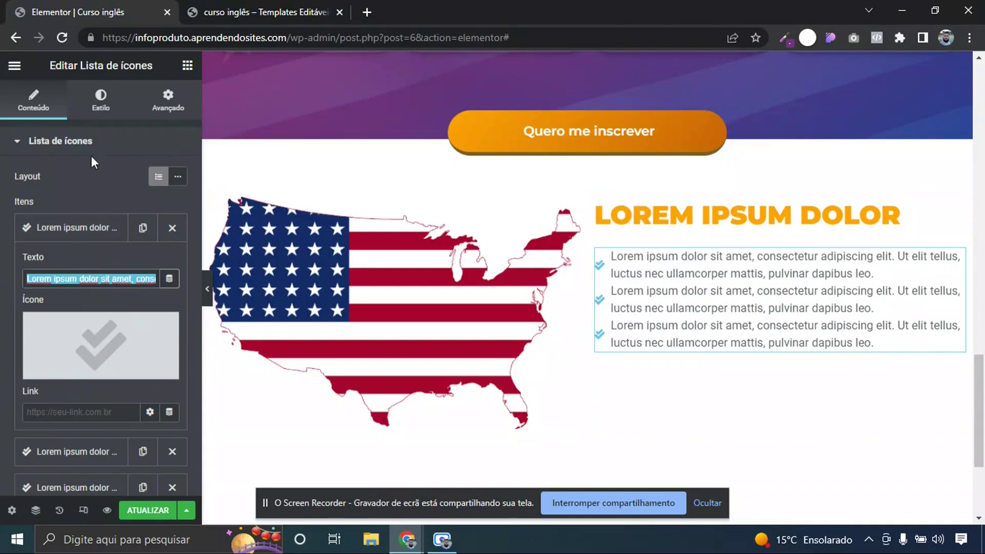
Set the spacing between the icon list items to 16
{"action": "left_click", "coordinate": [102, 110]}
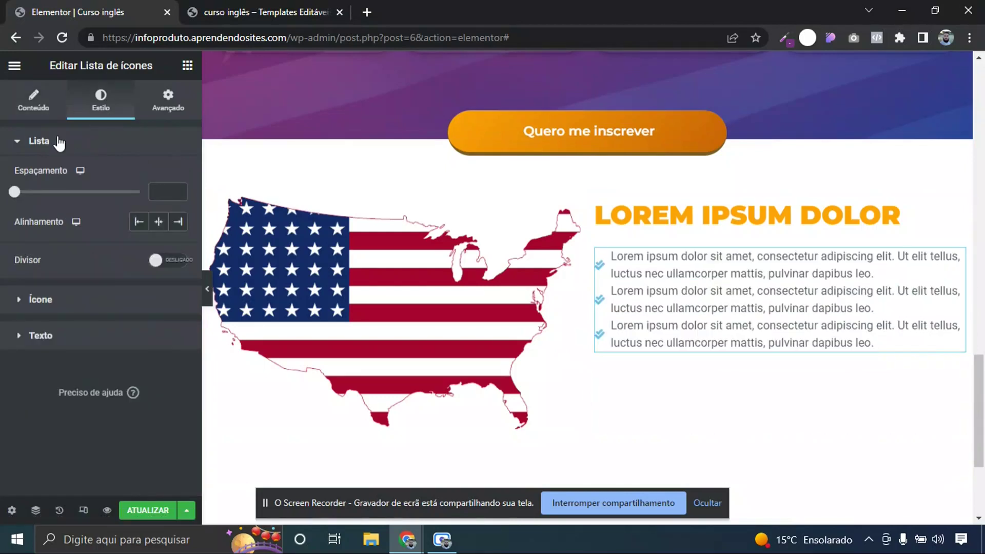
{"action": "left_click_drag", "start_coordinate": [21, 193], "coordinate": [58, 201]}
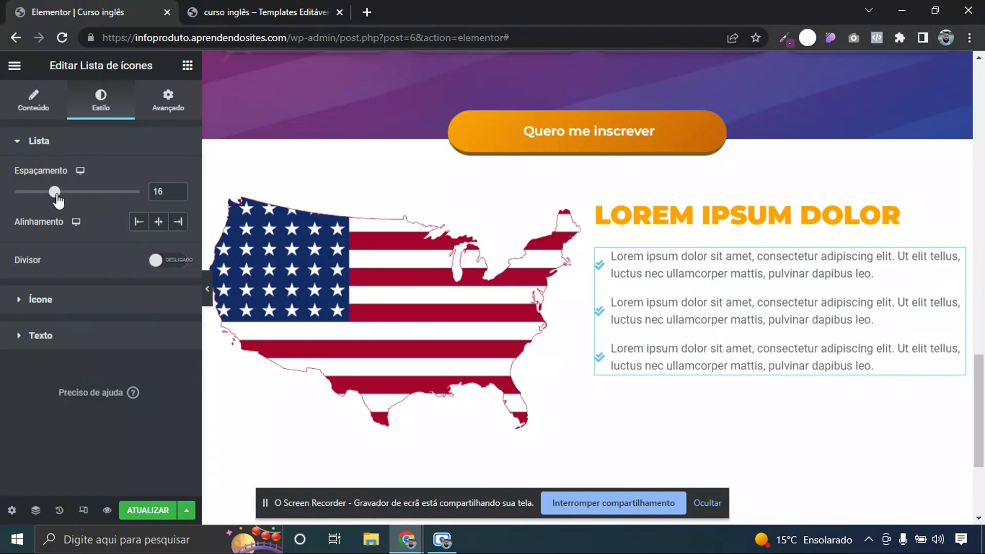
{"action": "left_click", "coordinate": [50, 146]}
Give the list icons the global orange colour and set their size to 30
{"action": "left_click", "coordinate": [51, 176]}
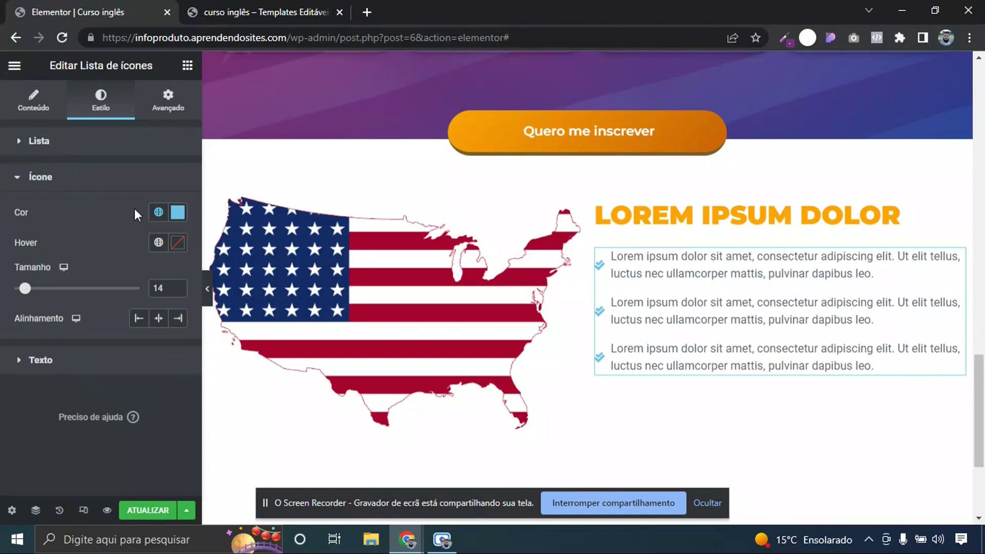
{"action": "left_click", "coordinate": [159, 215]}
{"action": "left_click", "coordinate": [66, 378]}
{"action": "left_click_drag", "start_coordinate": [26, 293], "coordinate": [48, 295]}
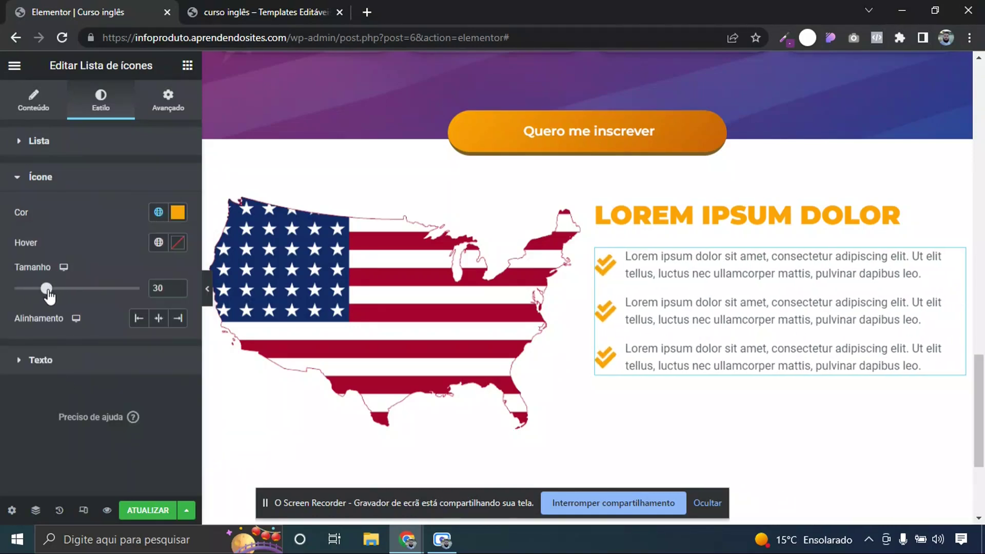
{"action": "left_click", "coordinate": [53, 187]}
Set the icon list's text colour to black, #000000
{"action": "left_click", "coordinate": [92, 212]}
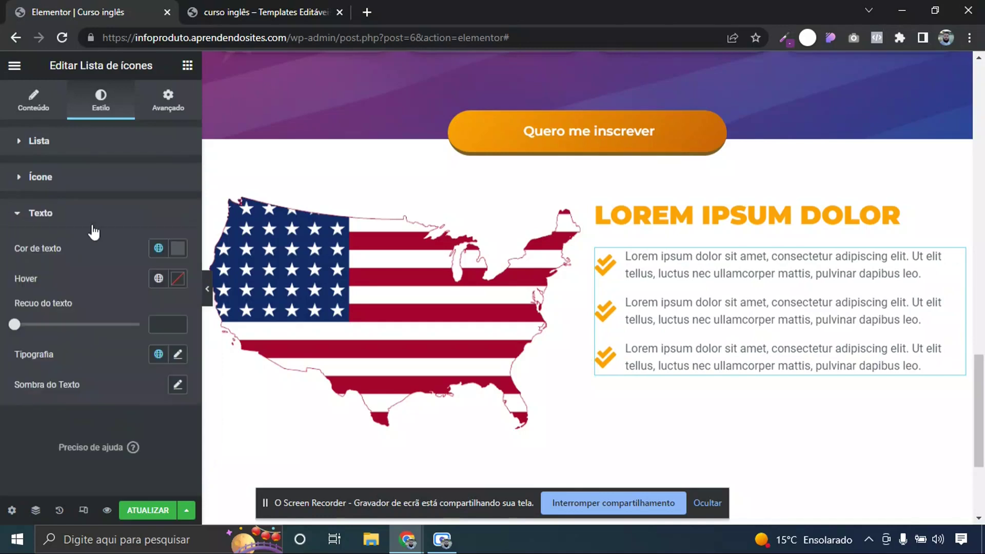
{"action": "left_click", "coordinate": [158, 250]}
{"action": "left_click", "coordinate": [158, 250]}
{"action": "left_click", "coordinate": [178, 250]}
{"action": "left_click", "coordinate": [155, 414]}
{"action": "left_click", "coordinate": [63, 439]}
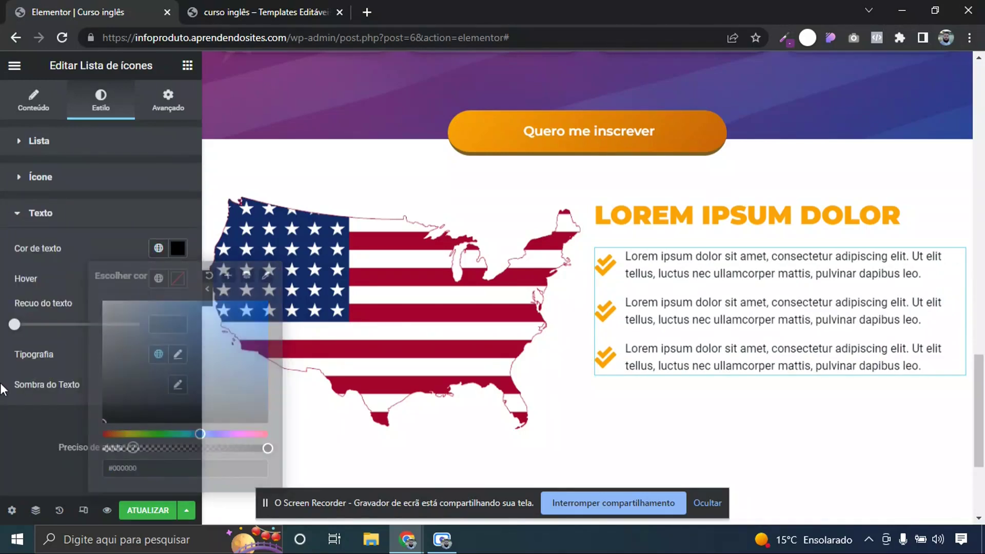
Apply the global Montserrat typography to the list text and set its font weight to 400
{"action": "left_click", "coordinate": [178, 355]}
{"action": "left_click", "coordinate": [145, 337]}
{"action": "left_click", "coordinate": [159, 354]}
{"action": "left_click", "coordinate": [82, 417]}
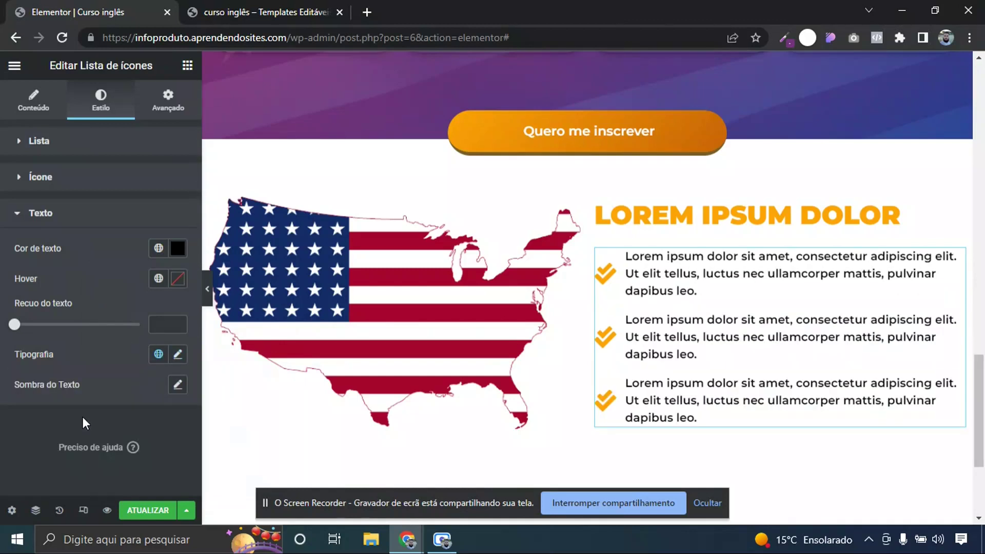
{"action": "left_click", "coordinate": [178, 355]}
{"action": "scroll", "coordinate": [175, 354], "scroll_direction": "down", "scroll_amount": 3}
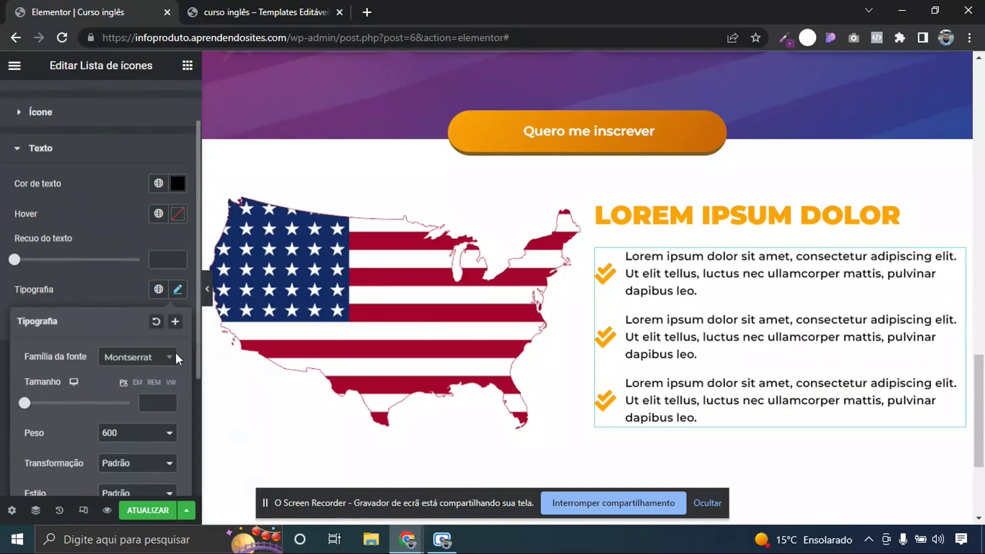
{"action": "left_click", "coordinate": [154, 367]}
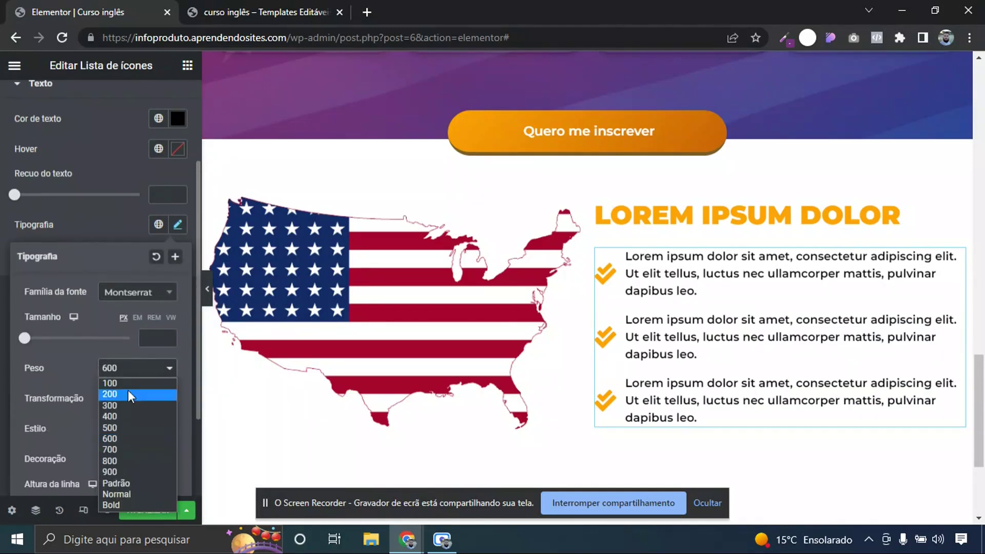
{"action": "left_click", "coordinate": [118, 415]}
{"action": "left_click", "coordinate": [164, 334]}
Set the spacing between the icon list items to 29
{"action": "left_click", "coordinate": [40, 83]}
{"action": "left_click_drag", "start_coordinate": [58, 205], "coordinate": [90, 204]}
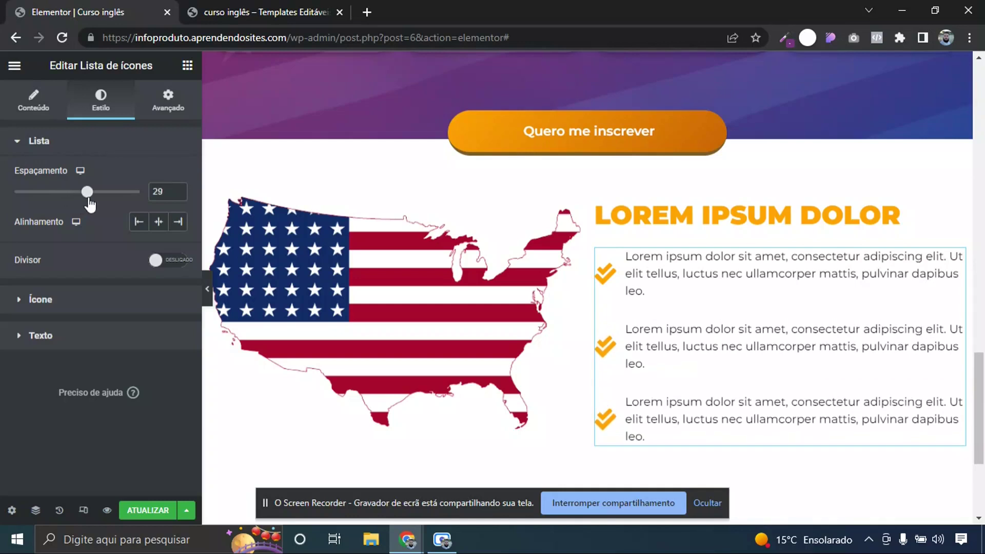
{"action": "left_click", "coordinate": [69, 149]}
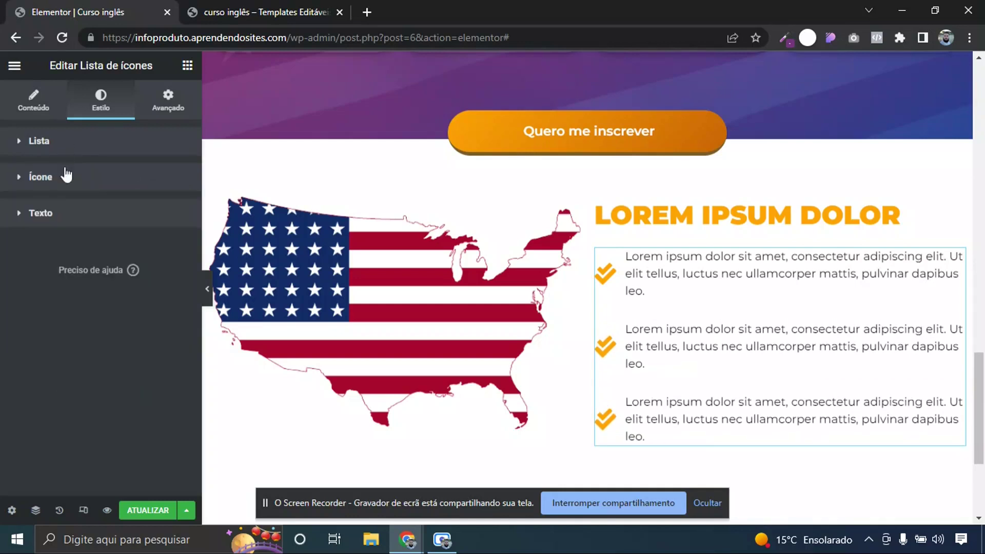
Set the list text's font size to 18 px and preview the map section at full width
{"action": "left_click", "coordinate": [64, 216]}
{"action": "left_click", "coordinate": [178, 354]}
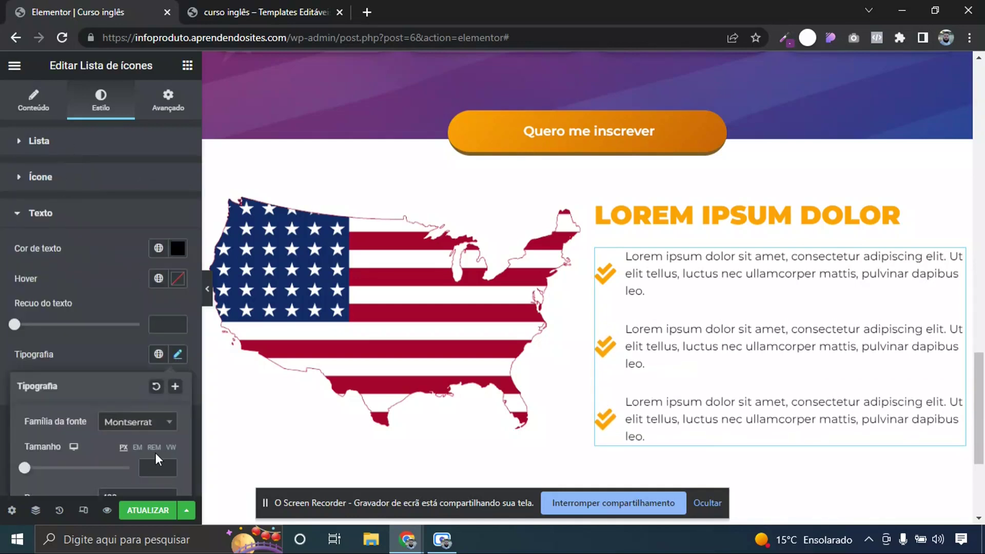
{"action": "type", "text": "18"}
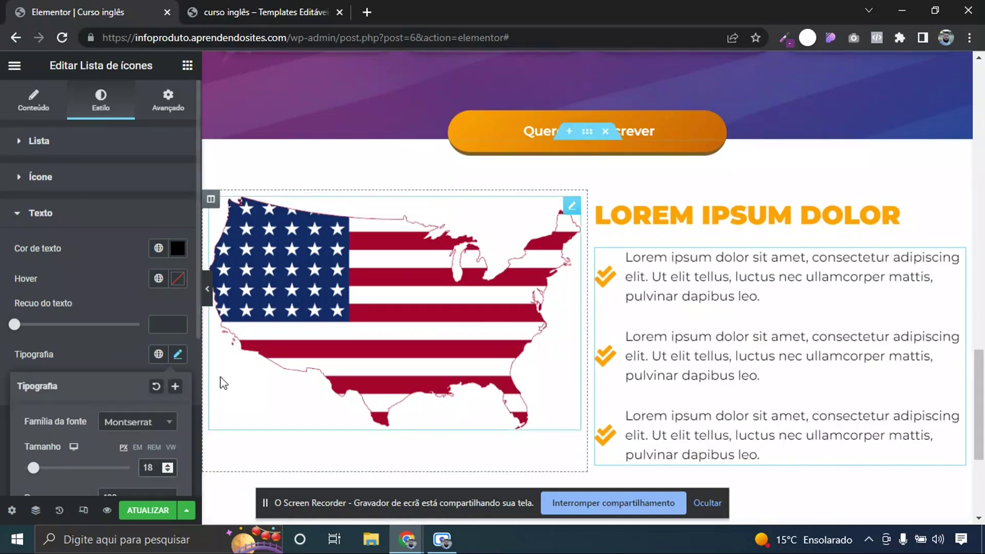
{"action": "left_click", "coordinate": [204, 284]}
{"action": "left_click", "coordinate": [204, 285]}
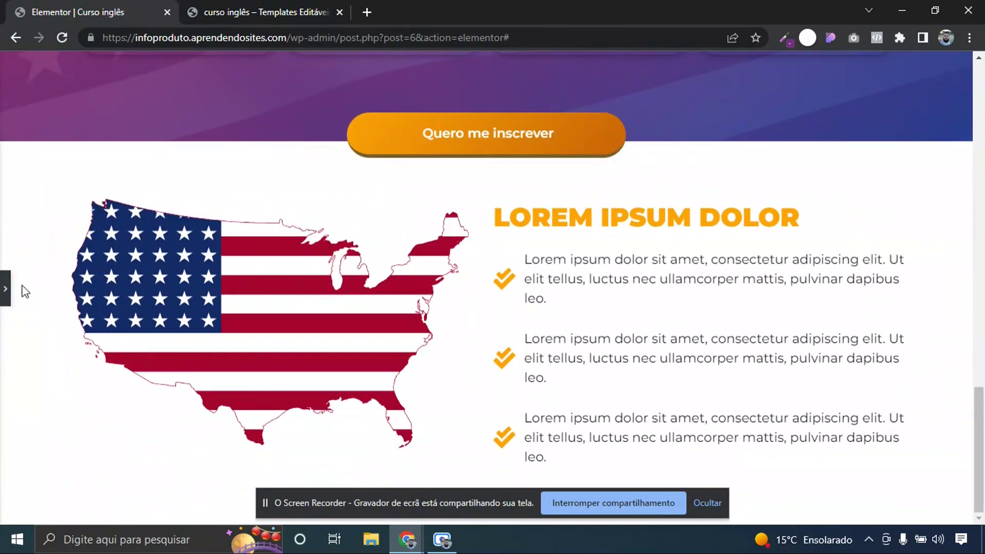
{"action": "left_click", "coordinate": [6, 288]}
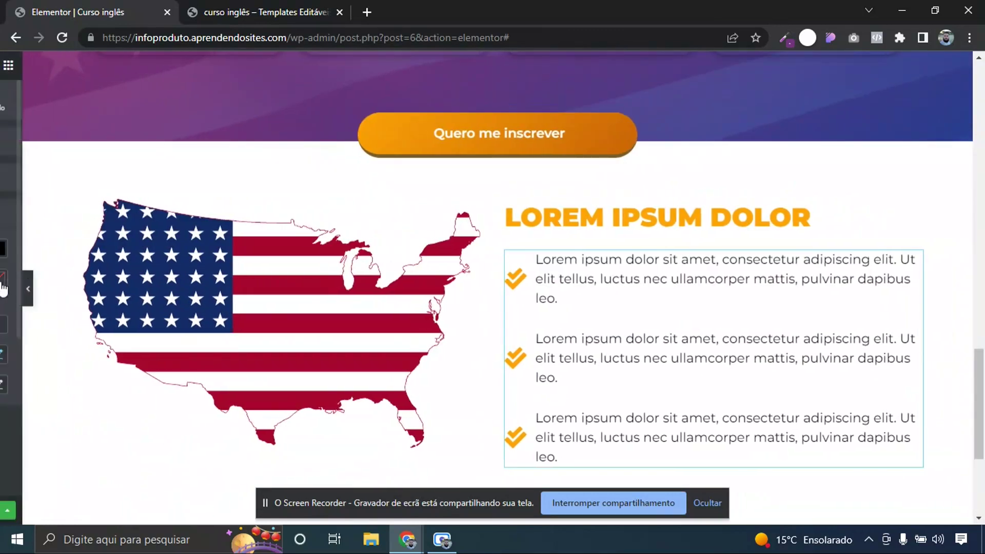
In the mobile layout, unlink the map section's padding and set it to 70 px above and 50 px below
{"action": "left_click", "coordinate": [83, 510]}
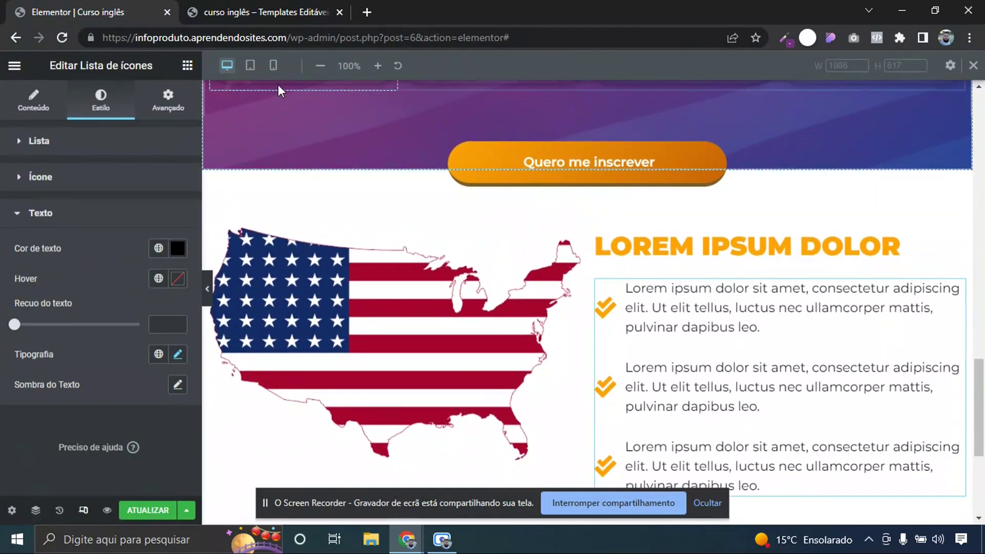
{"action": "left_click", "coordinate": [273, 66]}
{"action": "left_click_drag", "start_coordinate": [719, 242], "coordinate": [715, 365]}
{"action": "left_click", "coordinate": [588, 185]}
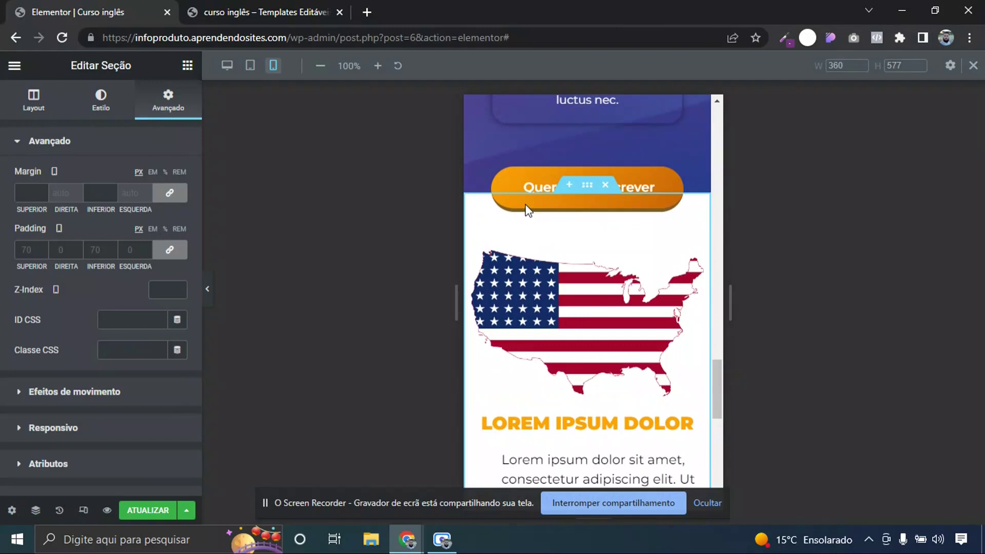
{"action": "scroll", "coordinate": [722, 388], "scroll_direction": "down", "scroll_amount": 5}
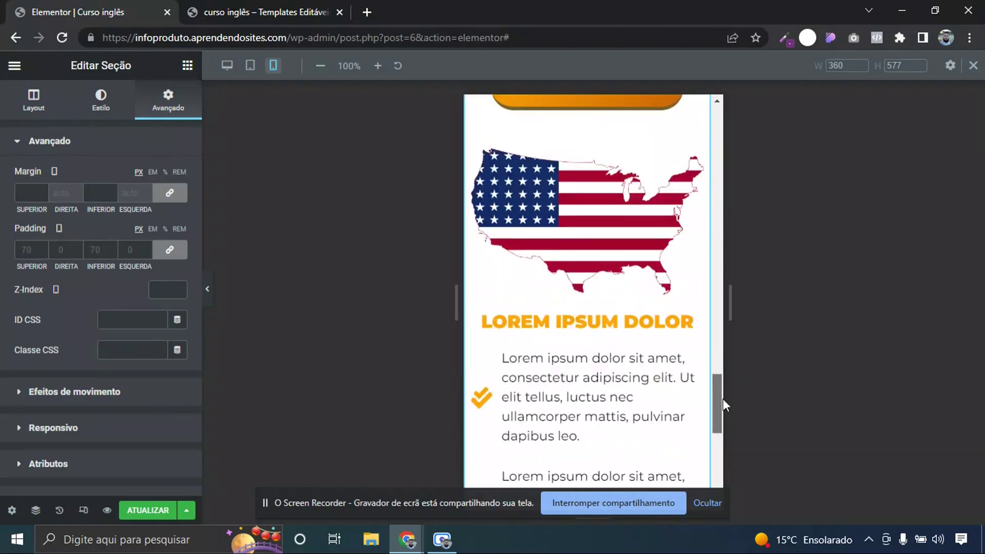
{"action": "left_click", "coordinate": [164, 258]}
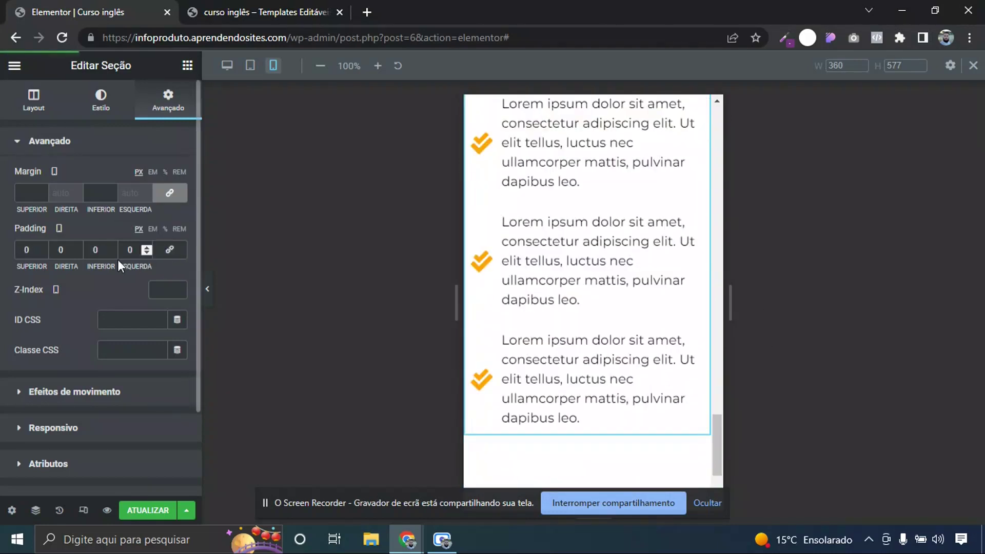
{"action": "type", "text": "50"}
{"action": "left_click", "coordinate": [36, 249]}
{"action": "type", "text": "70"}
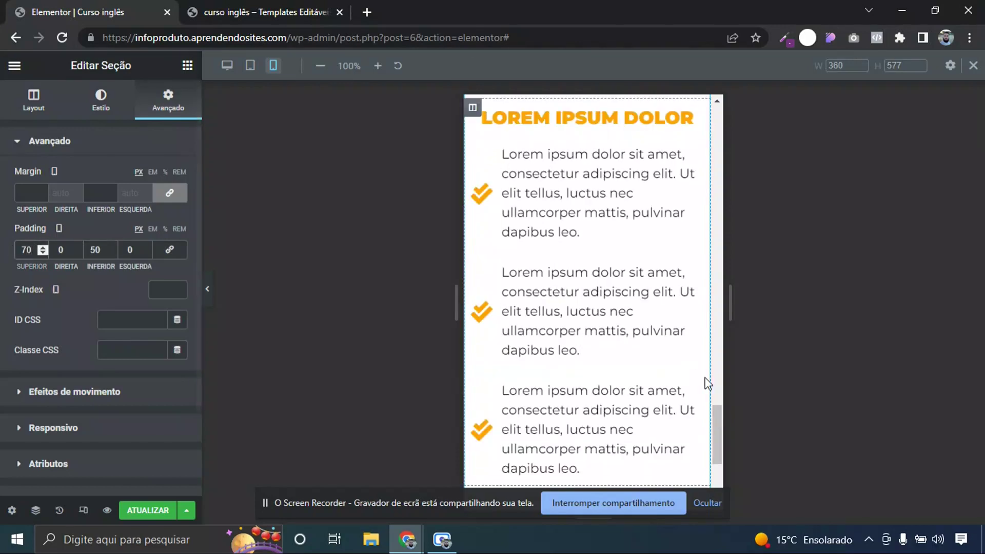
Review the star-card section, its enrolment button and the map section in the mobile preview
{"action": "left_click_drag", "start_coordinate": [718, 417], "coordinate": [737, 266]}
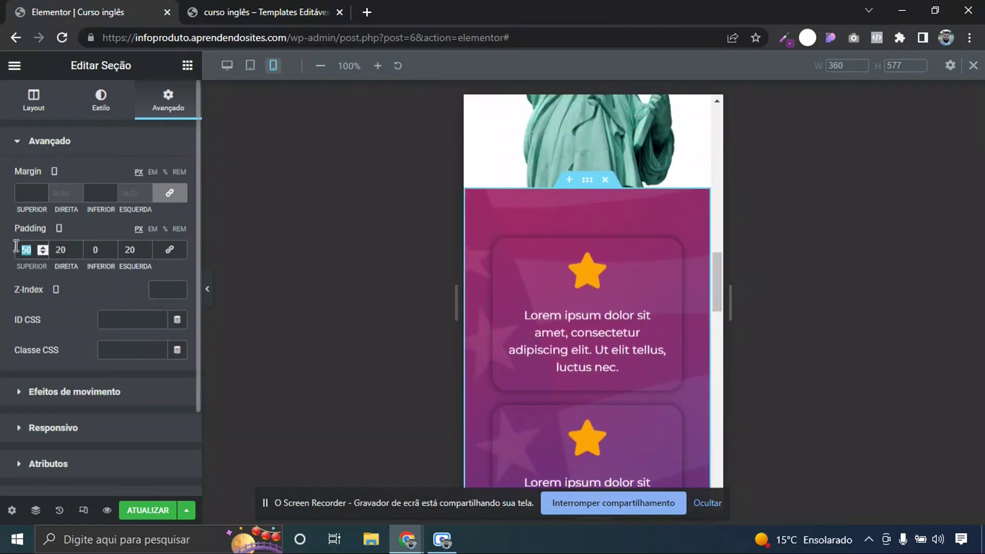
{"action": "scroll", "coordinate": [716, 288], "scroll_direction": "down", "scroll_amount": 2}
{"action": "left_click_drag", "start_coordinate": [719, 321], "coordinate": [726, 373]}
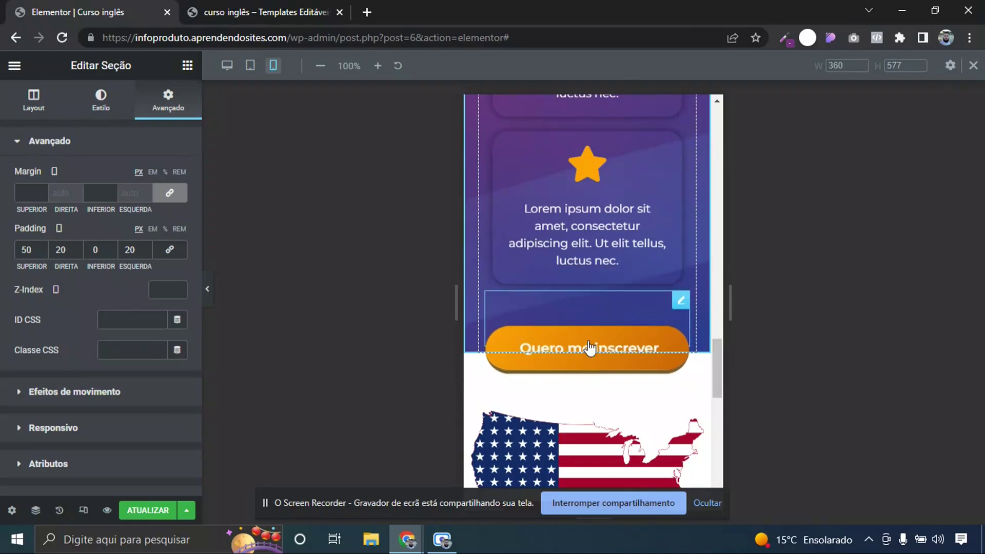
{"action": "left_click_drag", "start_coordinate": [720, 361], "coordinate": [716, 399]}
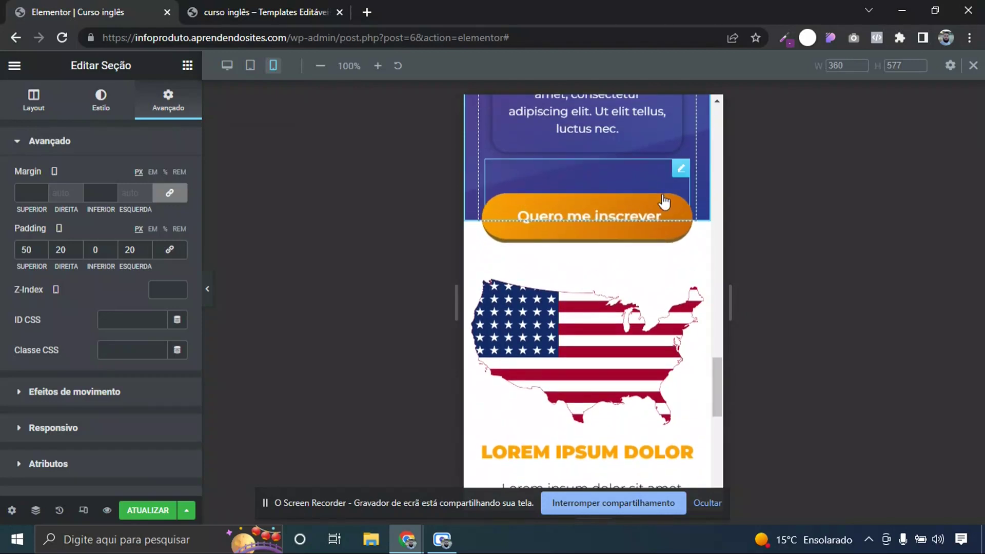
{"action": "left_click", "coordinate": [208, 290]}
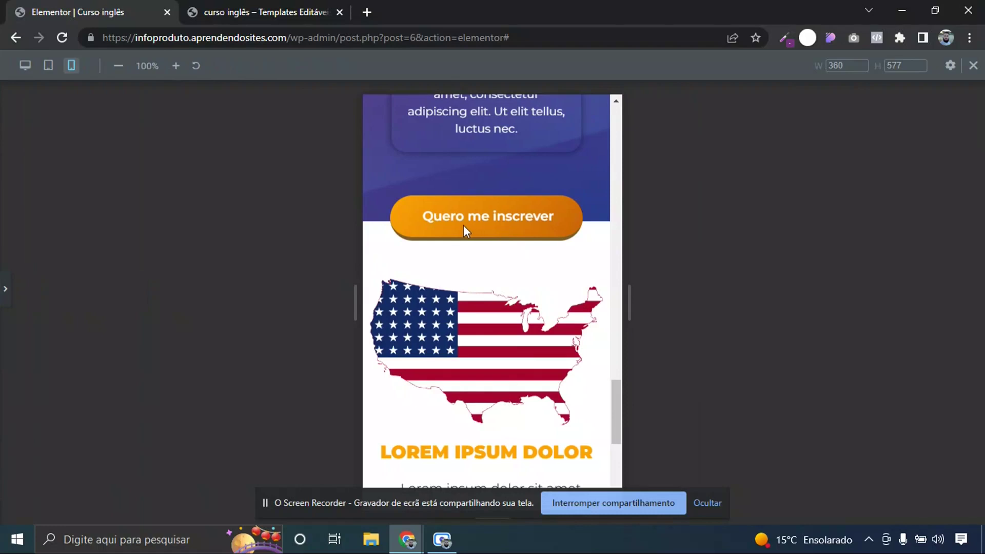
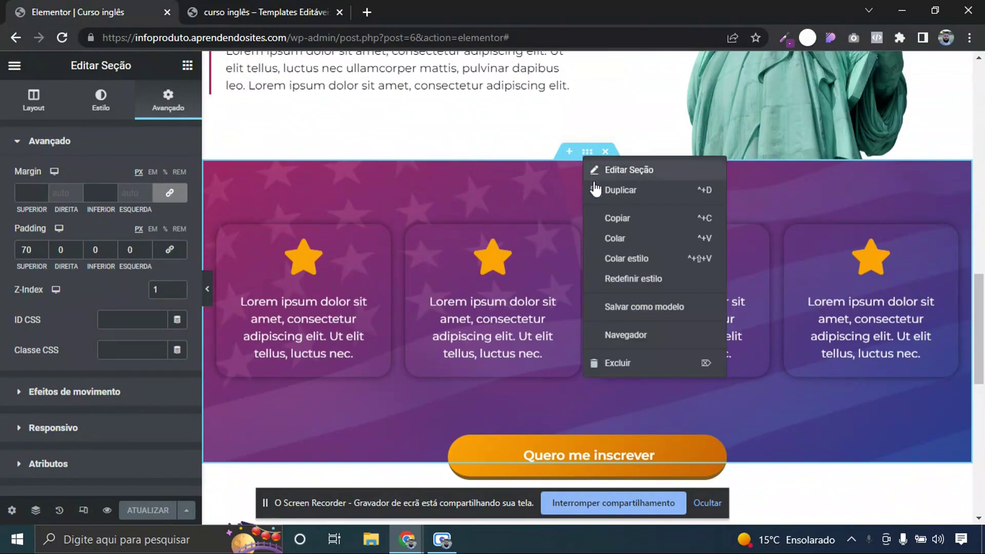
Copy the purple star-card section with its "Quero me inscrever" button and paste it below the map section
{"action": "left_click", "coordinate": [595, 214]}
{"action": "scroll", "coordinate": [983, 386], "scroll_direction": "down", "scroll_amount": 5}
{"action": "scroll", "coordinate": [983, 386], "scroll_direction": "down", "scroll_amount": 5}
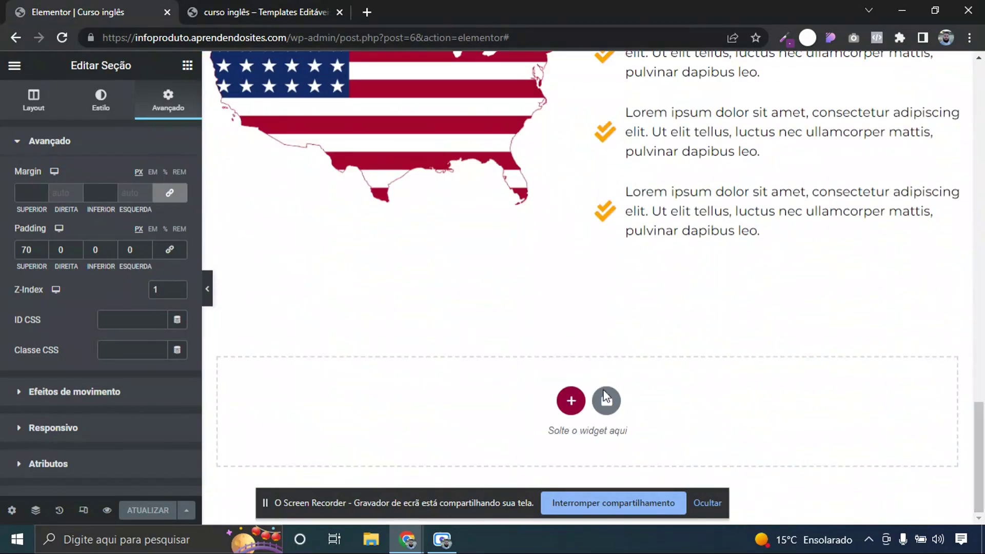
{"action": "right_click", "coordinate": [457, 389]}
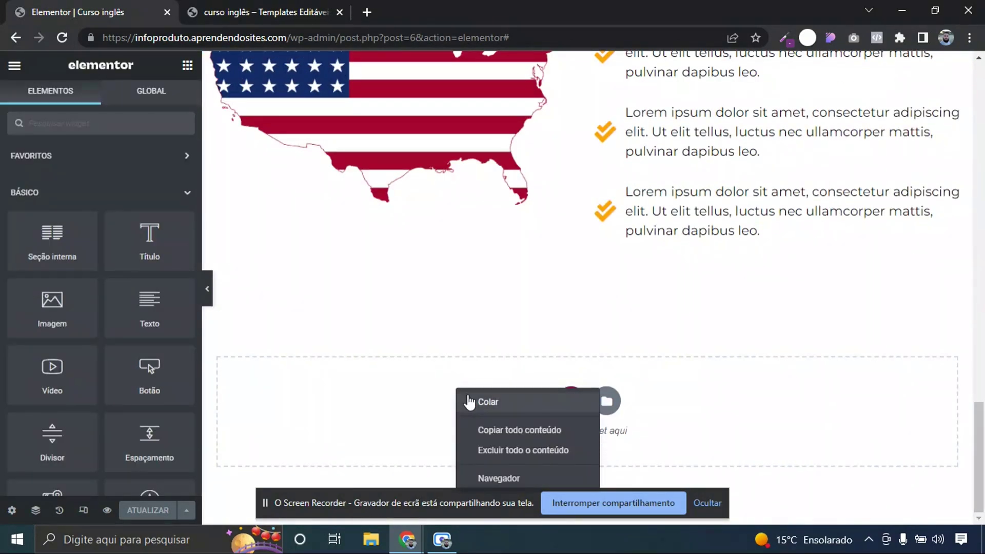
{"action": "left_click", "coordinate": [487, 401]}
{"action": "scroll", "coordinate": [649, 161], "scroll_direction": "down", "scroll_amount": 3}
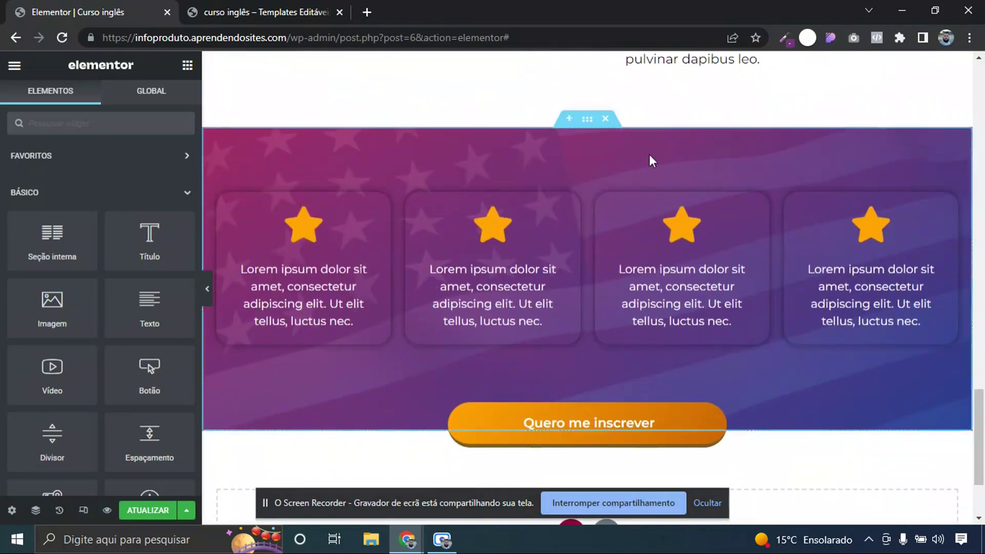
Delete the star-card row and the "Quero me inscrever" button from the purple section pasted below the map section
{"action": "left_click", "coordinate": [602, 176]}
{"action": "right_click", "coordinate": [609, 271]}
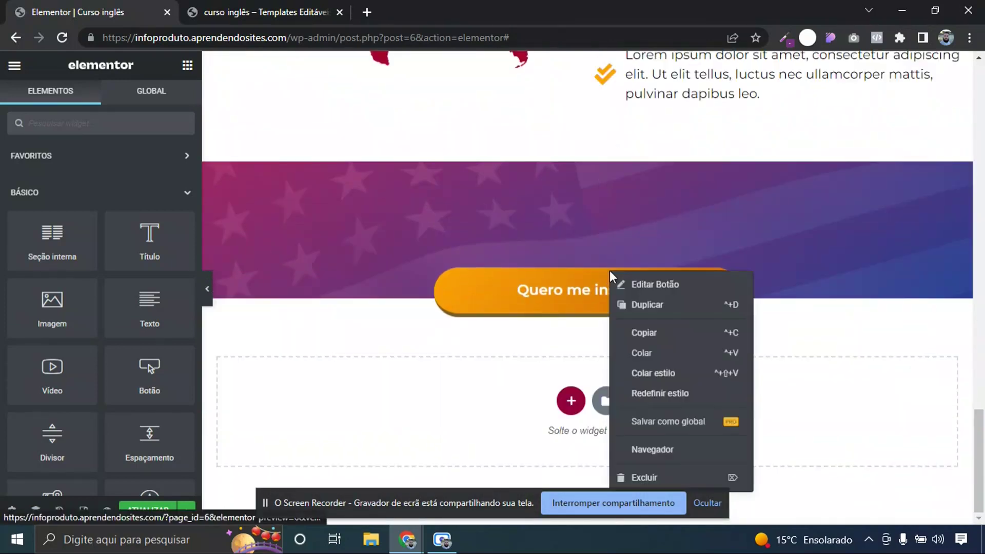
{"action": "left_click", "coordinate": [646, 477]}
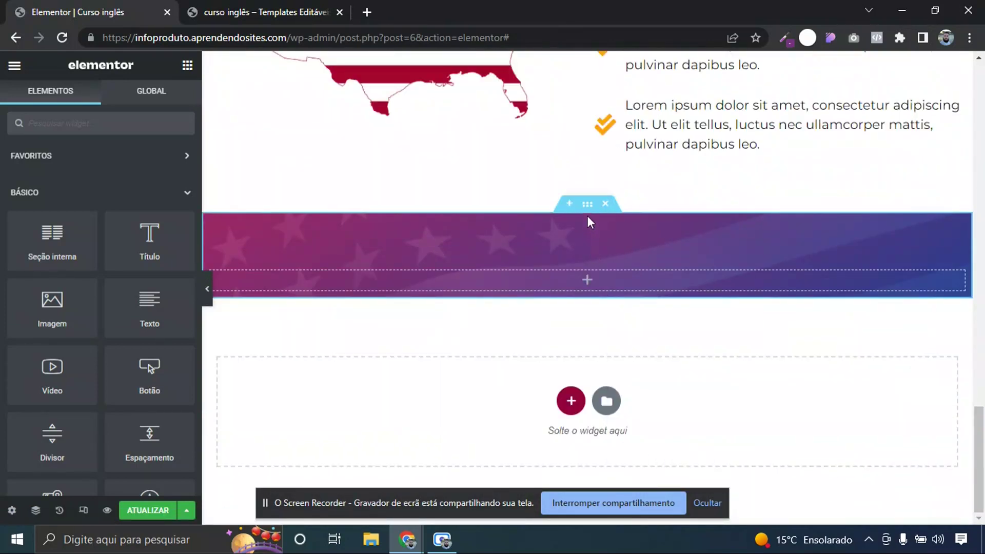
Set the emptied purple section's bottom padding to 70 px for desktop and 50 px for mobile, then return to the desktop layout
{"action": "left_click", "coordinate": [588, 205]}
{"action": "left_click", "coordinate": [169, 105]}
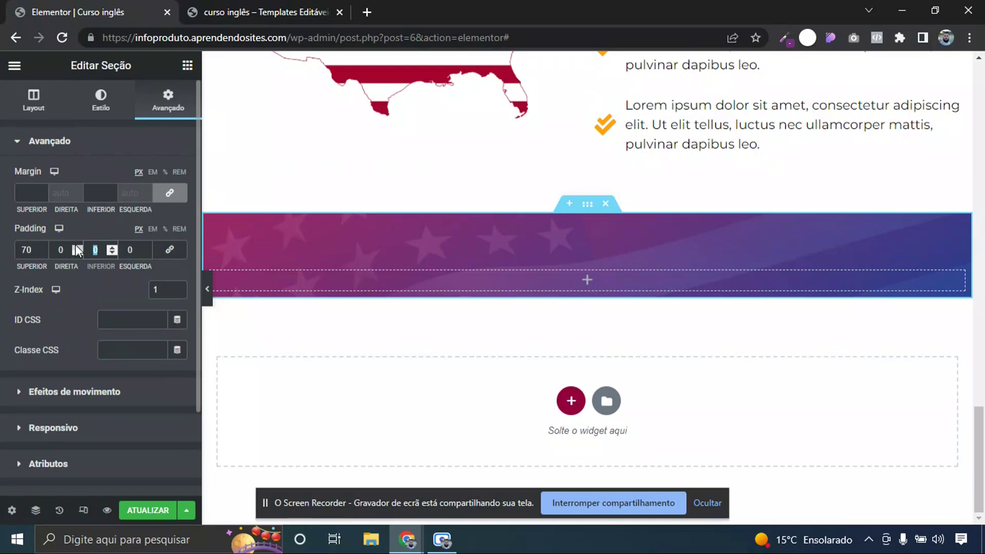
{"action": "type", "text": "70"}
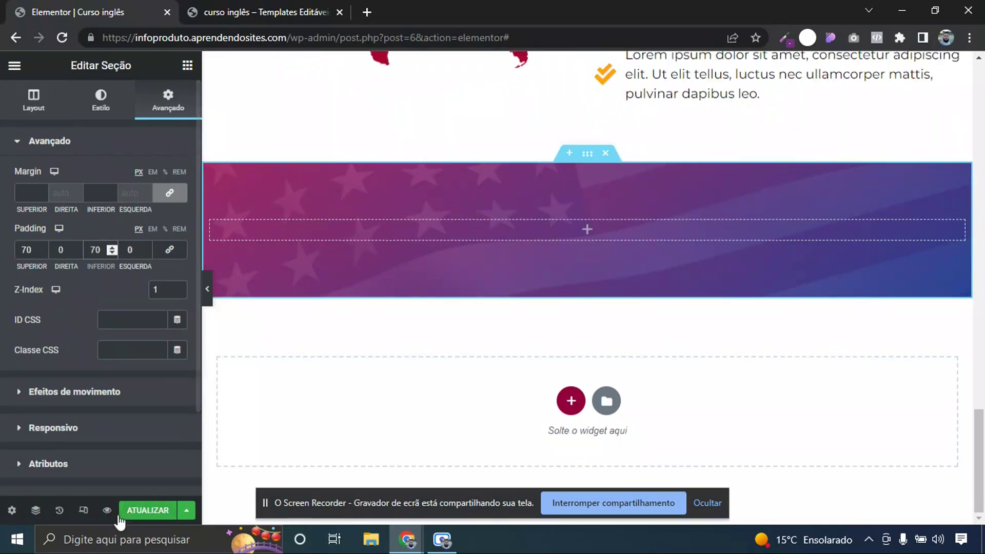
{"action": "left_click", "coordinate": [83, 510]}
{"action": "left_click", "coordinate": [273, 65]}
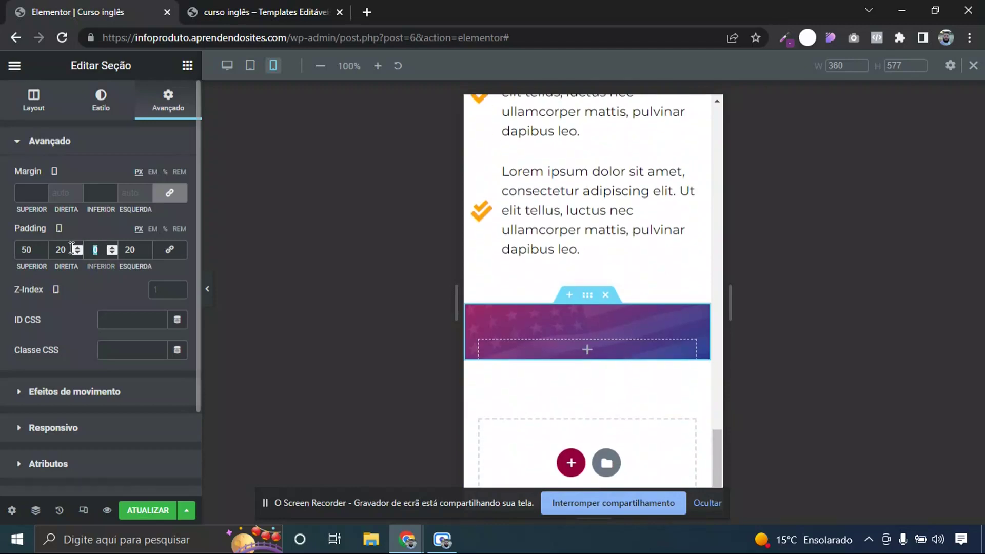
{"action": "type", "text": "50"}
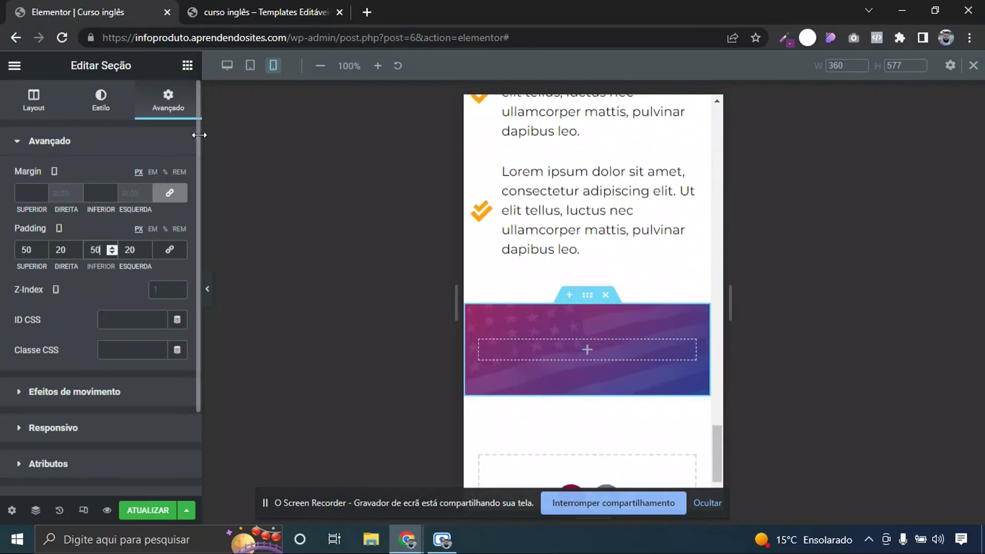
{"action": "left_click", "coordinate": [227, 65]}
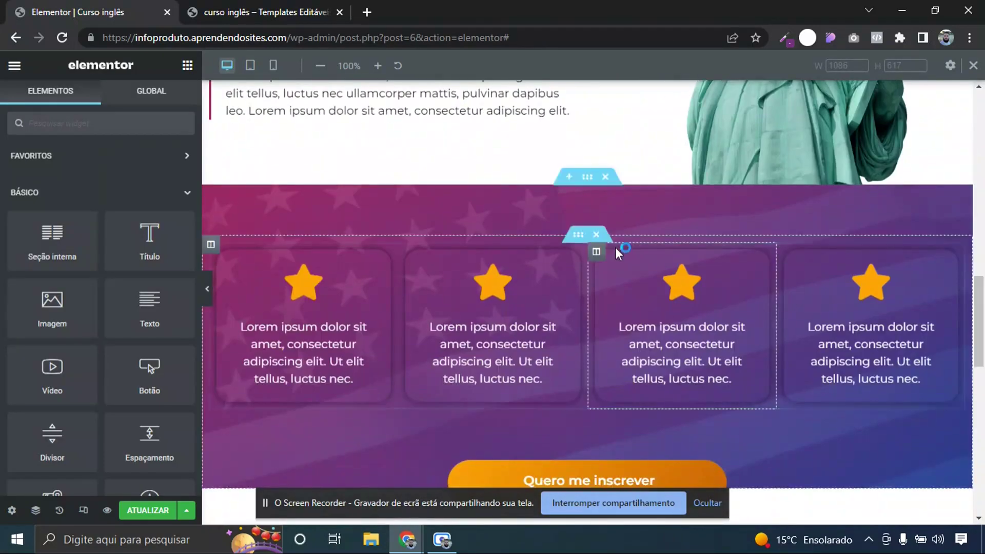
Copy the inner section holding the four star cards from the upper purple section and paste it into the emptied section's column
{"action": "right_click", "coordinate": [571, 235]}
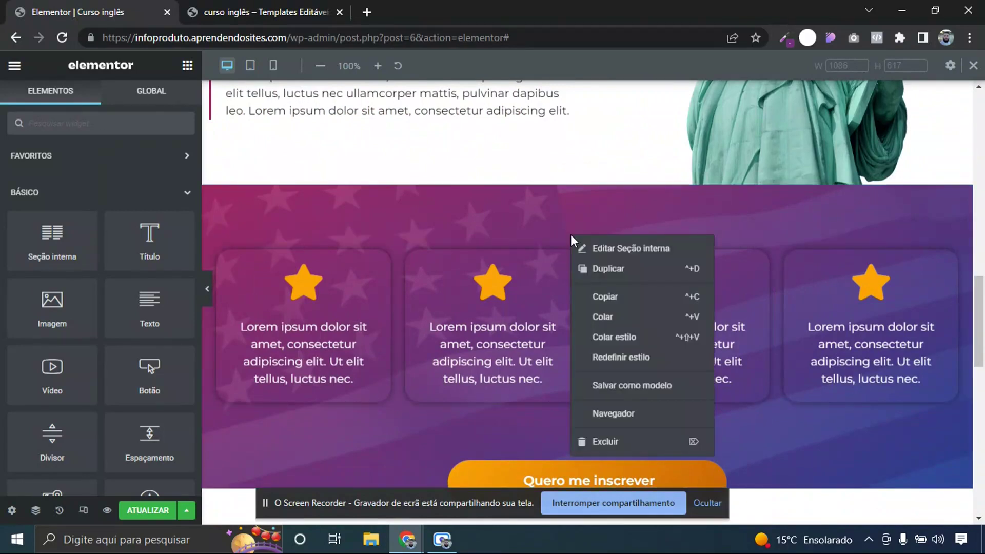
{"action": "left_click", "coordinate": [600, 297]}
{"action": "left_click", "coordinate": [982, 439]}
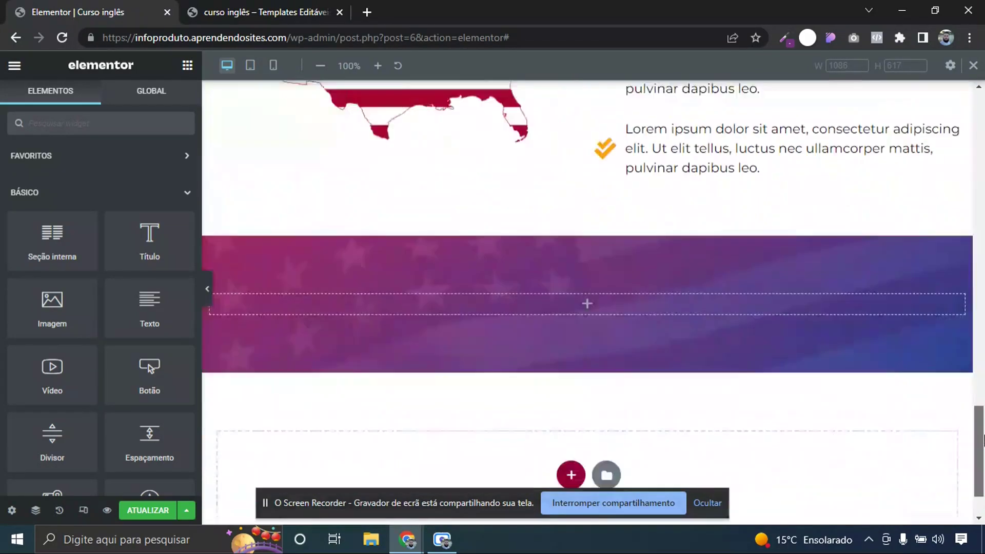
{"action": "scroll", "coordinate": [668, 250], "scroll_direction": "down", "scroll_amount": 2}
{"action": "right_click", "coordinate": [529, 235]}
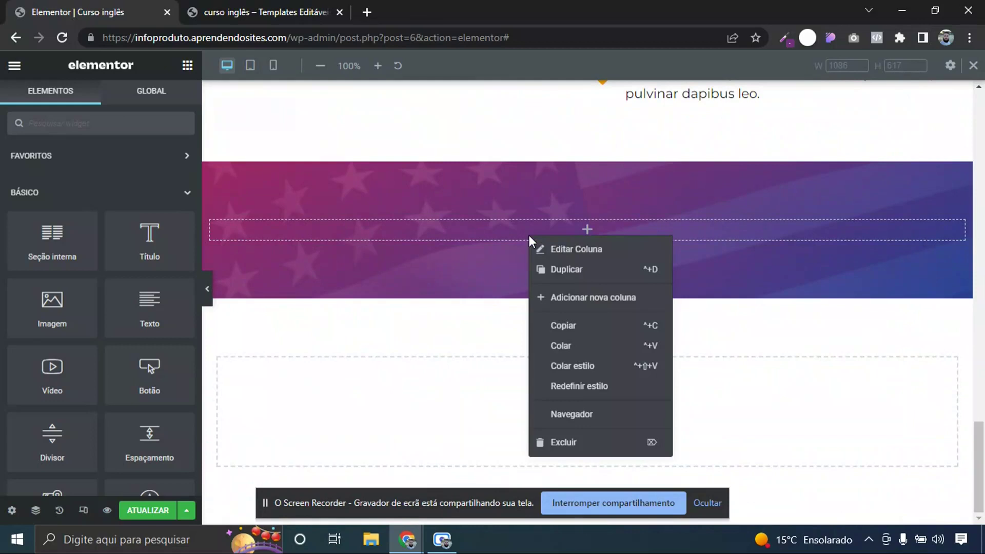
{"action": "left_click", "coordinate": [575, 345]}
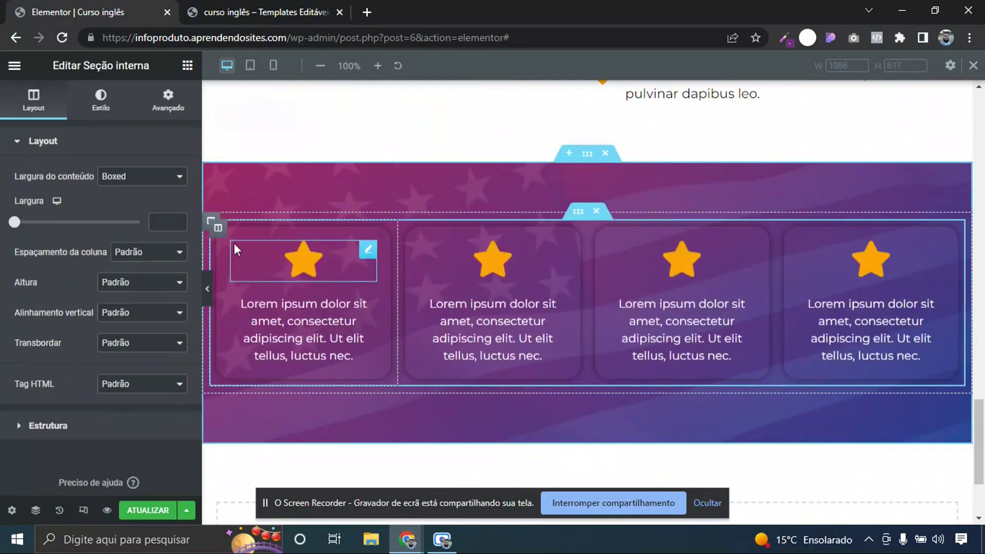
Give the first card's column in the lower purple section a solid white classic background
{"action": "left_click", "coordinate": [218, 228]}
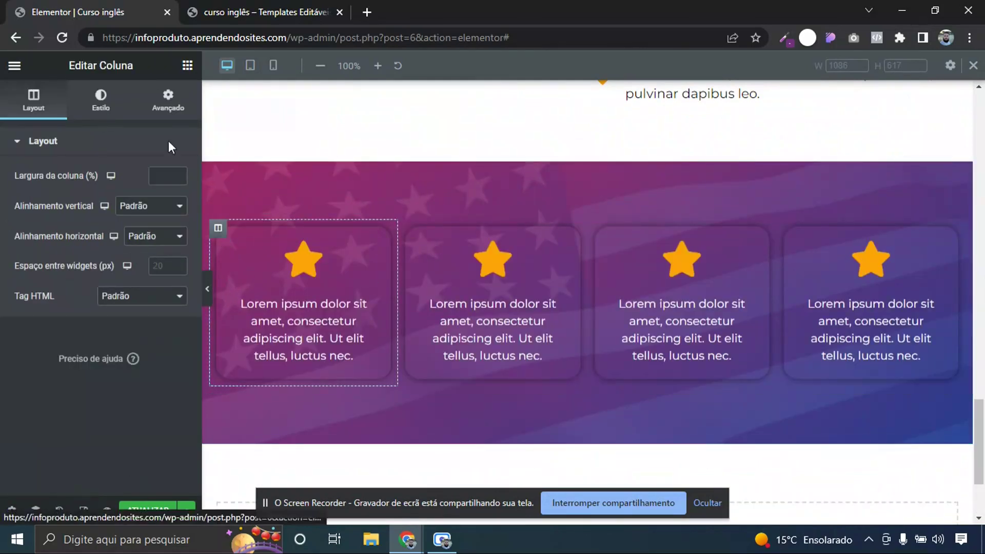
{"action": "left_click", "coordinate": [100, 98]}
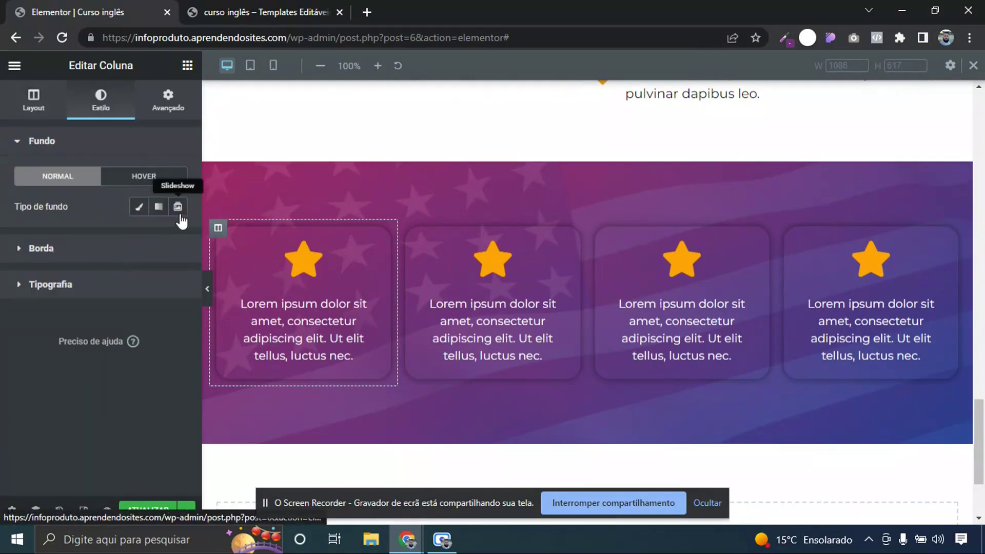
{"action": "left_click", "coordinate": [138, 206]}
{"action": "left_click", "coordinate": [177, 236]}
{"action": "left_click", "coordinate": [136, 320]}
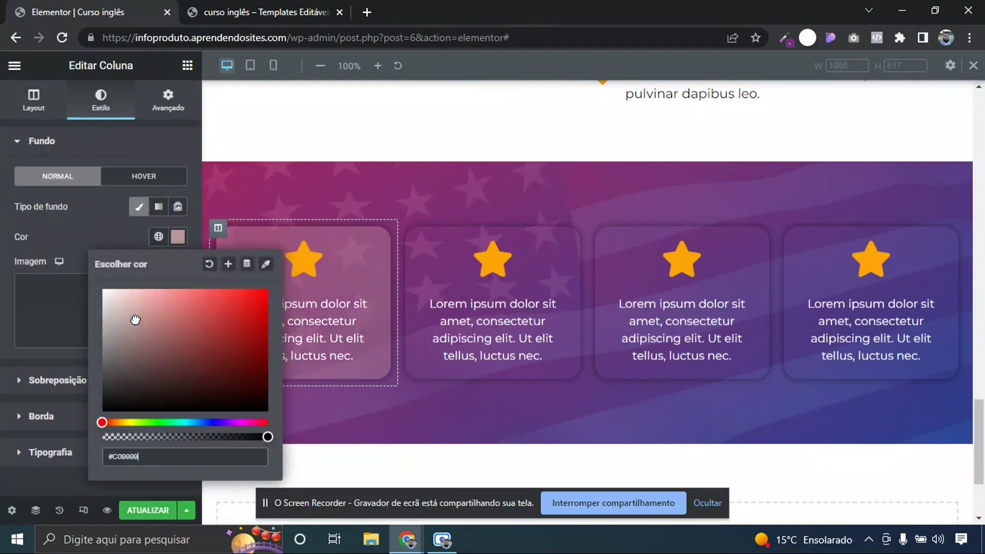
{"action": "left_click_drag", "start_coordinate": [136, 320], "coordinate": [27, 208]}
{"action": "left_click", "coordinate": [108, 249]}
Change the text color of the first card's paragraph to black
{"action": "left_click", "coordinate": [367, 304]}
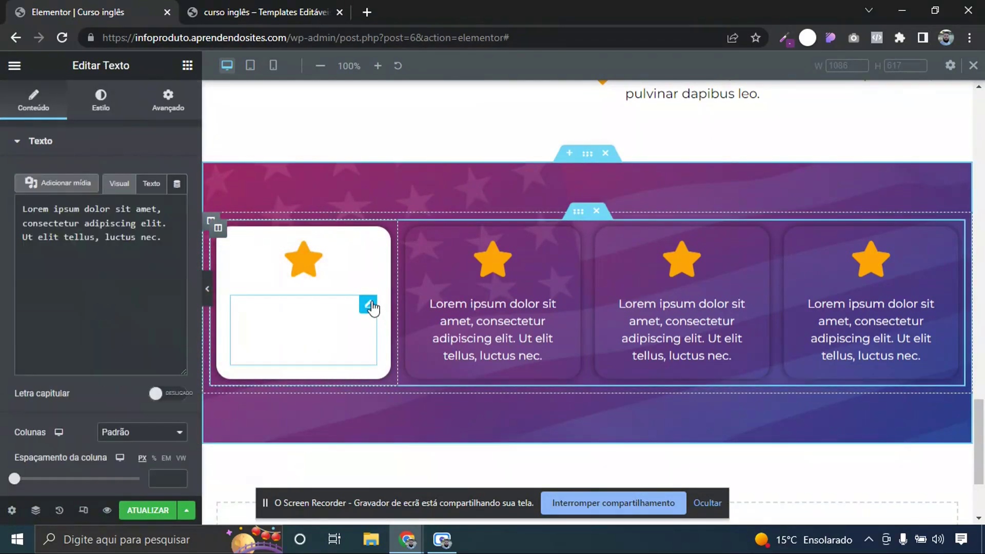
{"action": "left_click", "coordinate": [101, 98]}
{"action": "left_click", "coordinate": [178, 207]}
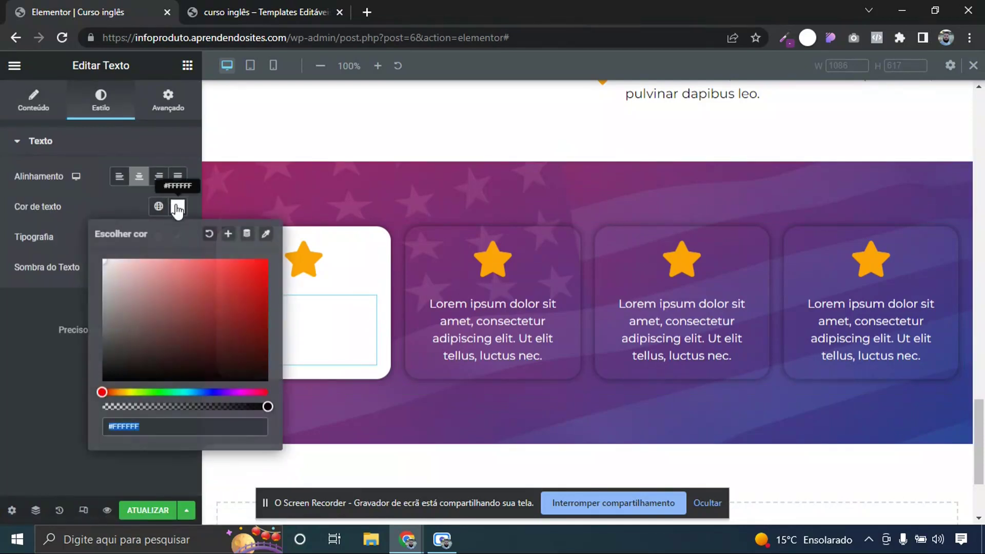
{"action": "left_click_drag", "start_coordinate": [124, 282], "coordinate": [104, 379]}
{"action": "left_click", "coordinate": [46, 390]}
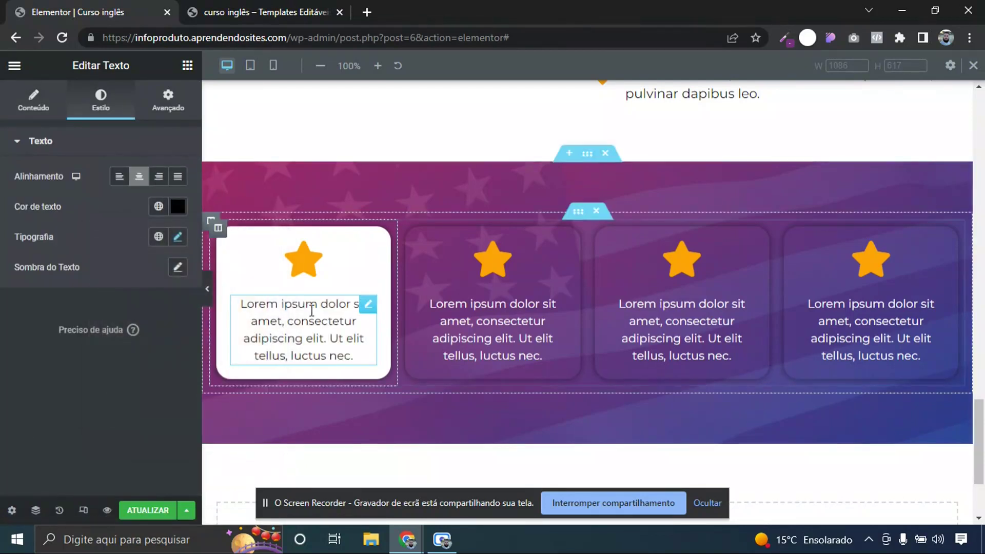
Replace the star icon in the white card with a centered title widget reading "01"
{"action": "right_click", "coordinate": [306, 269]}
{"action": "left_click", "coordinate": [336, 479]}
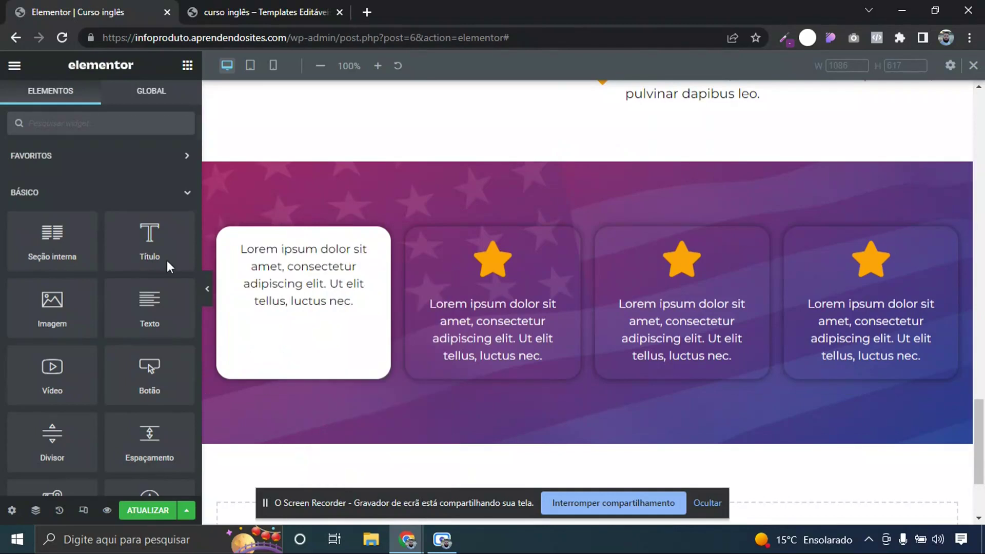
{"action": "left_click_drag", "start_coordinate": [149, 234], "coordinate": [297, 252]}
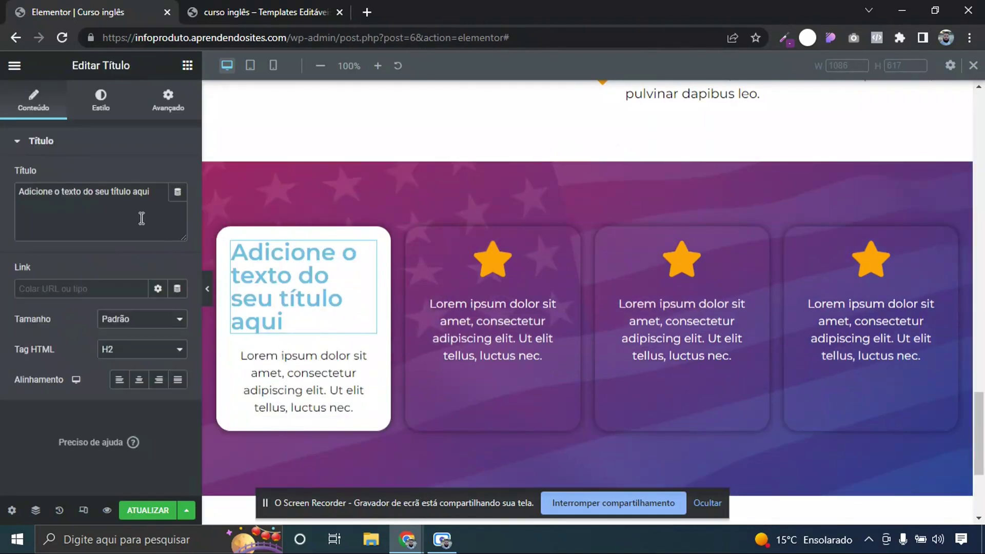
{"action": "left_click_drag", "start_coordinate": [68, 182], "coordinate": [3, 174]}
{"action": "type", "text": "01"}
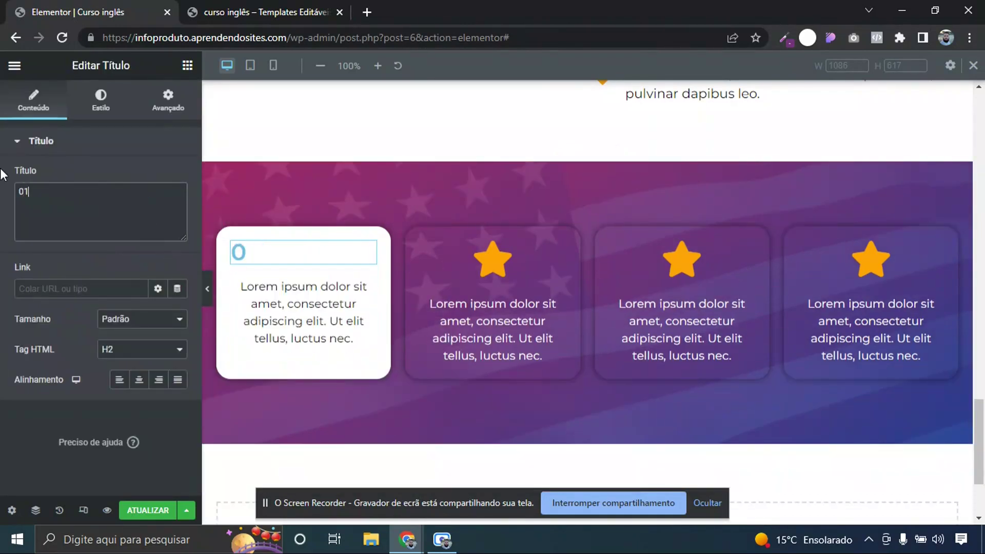
{"action": "left_click", "coordinate": [139, 382]}
Style the "01" title with the global orange color, font weight 800 and a 75 px font size
{"action": "left_click", "coordinate": [100, 102]}
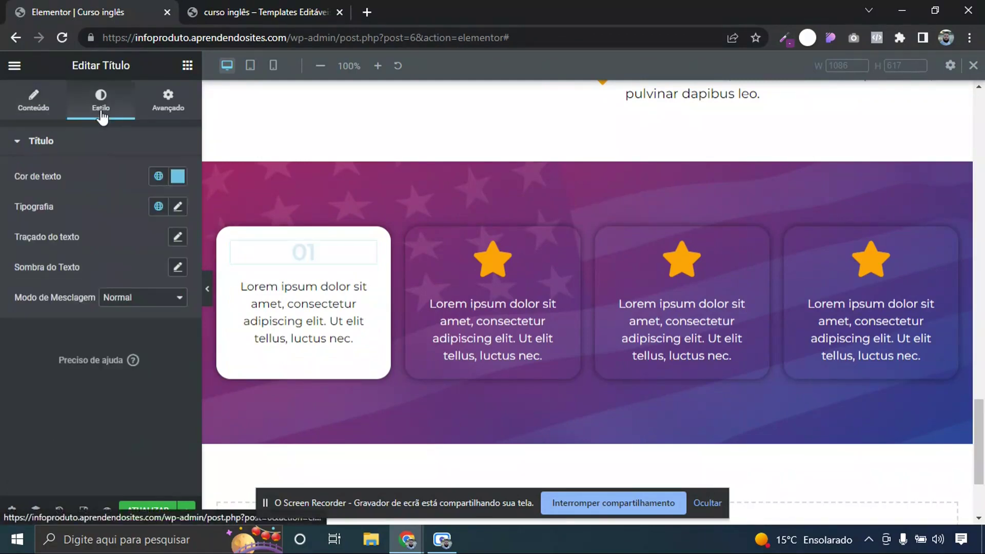
{"action": "left_click", "coordinate": [159, 176]}
{"action": "left_click", "coordinate": [76, 344]}
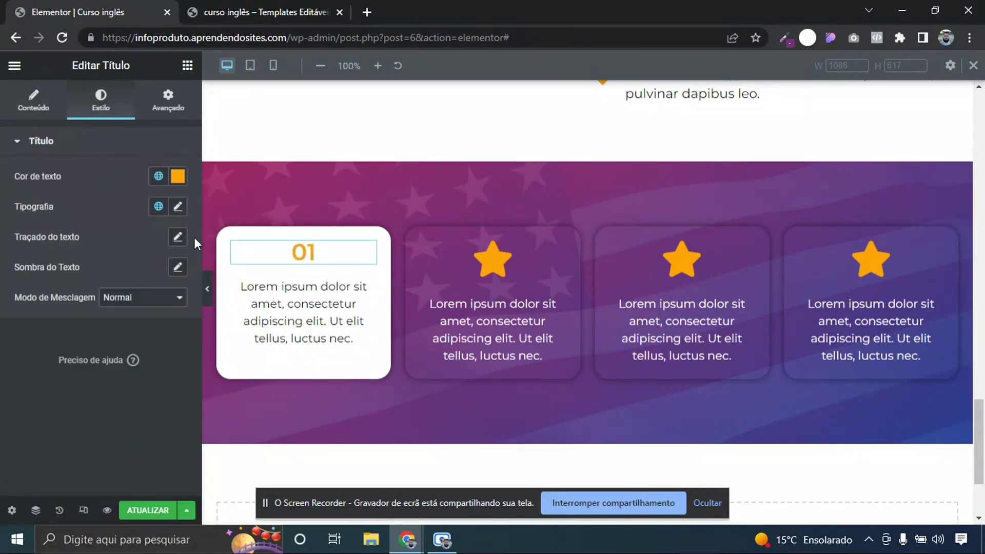
{"action": "left_click", "coordinate": [177, 207]}
{"action": "left_click", "coordinate": [142, 350]}
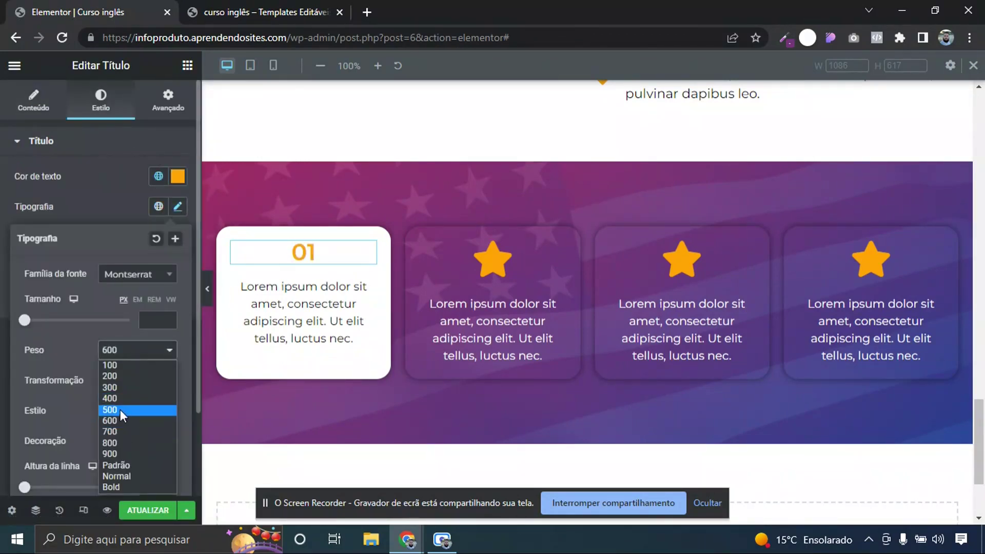
{"action": "left_click", "coordinate": [118, 443]}
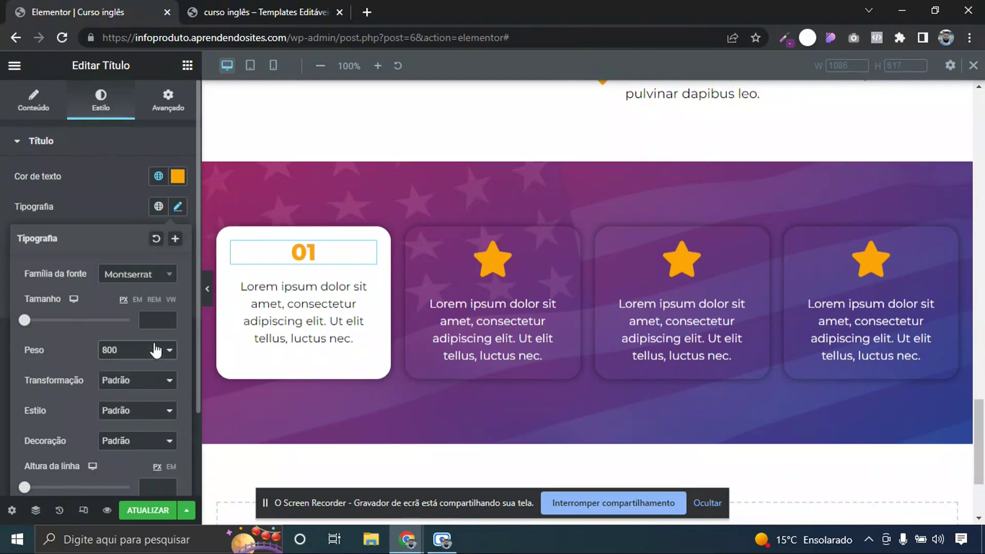
{"action": "left_click_drag", "start_coordinate": [27, 321], "coordinate": [66, 331]}
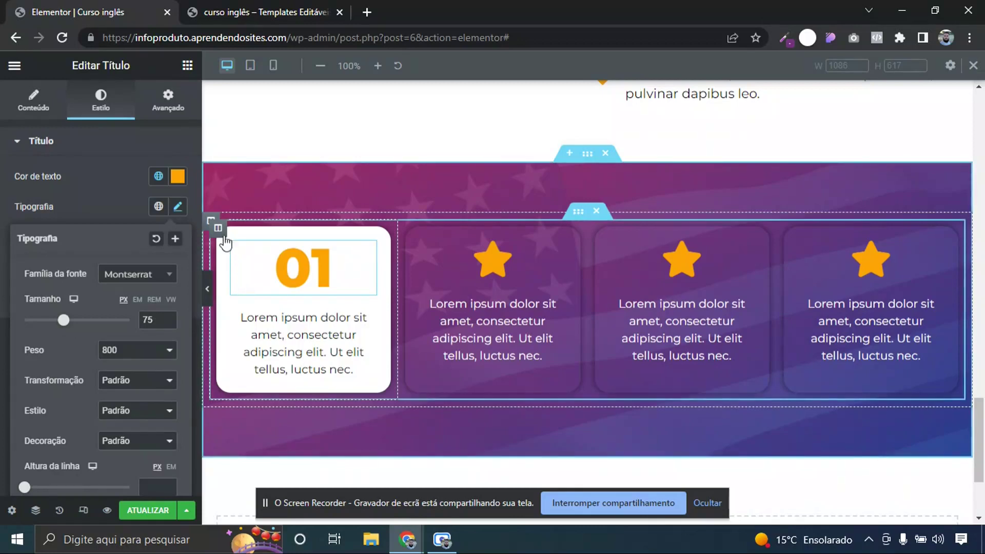
Add a solid border in the global orange color to the white "01" card's column
{"action": "left_click", "coordinate": [218, 228]}
{"action": "left_click", "coordinate": [103, 143]}
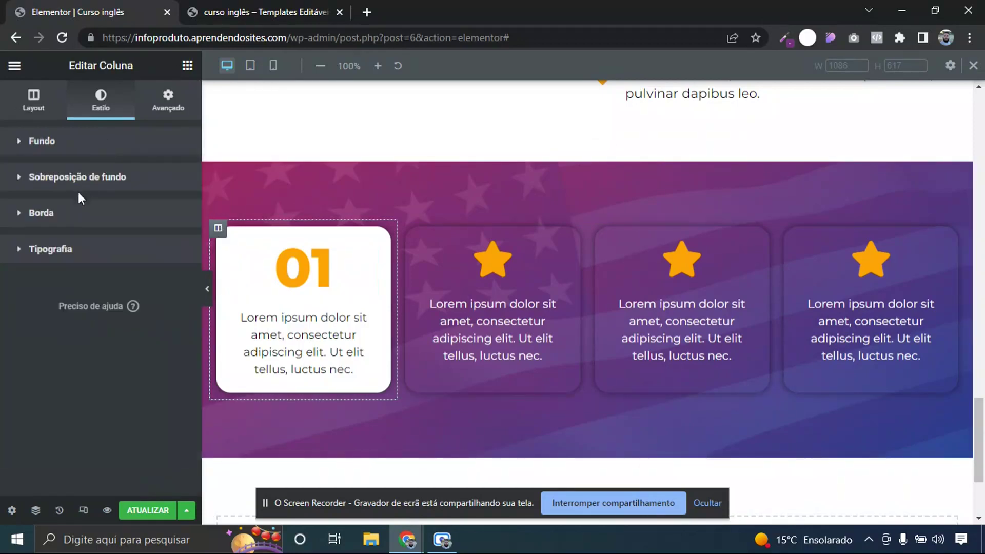
{"action": "left_click", "coordinate": [72, 214]}
{"action": "left_click", "coordinate": [118, 280]}
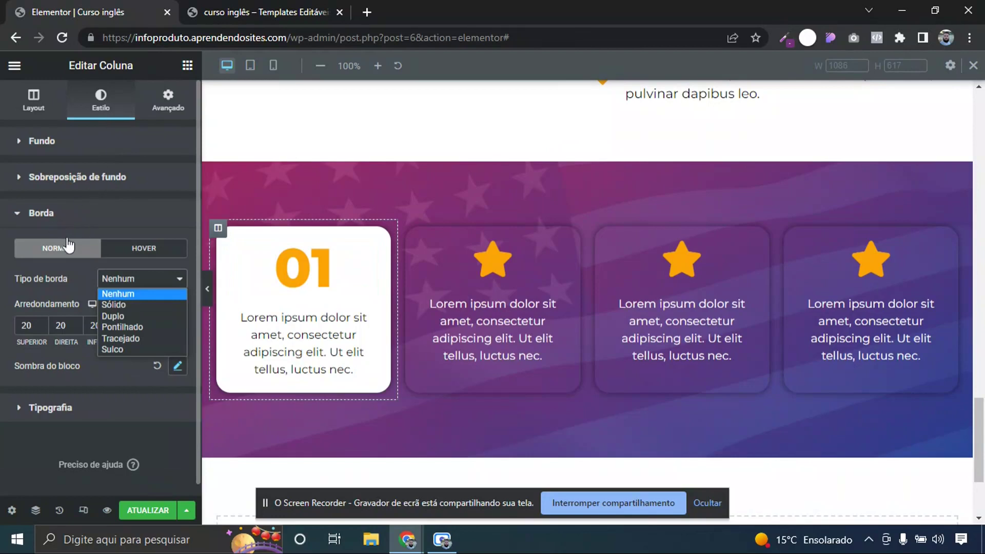
{"action": "left_click", "coordinate": [109, 303]}
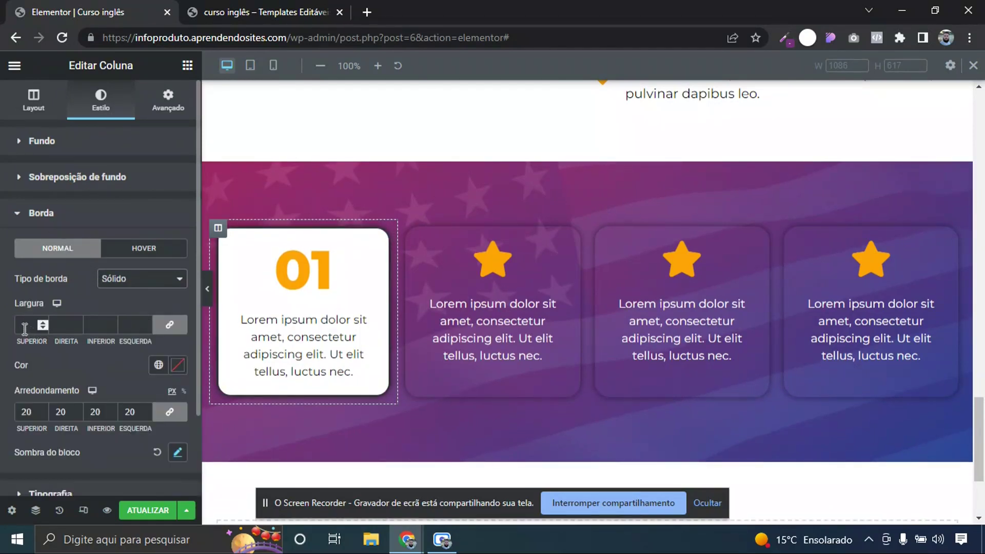
{"action": "left_click", "coordinate": [158, 365]}
{"action": "left_click", "coordinate": [58, 276]}
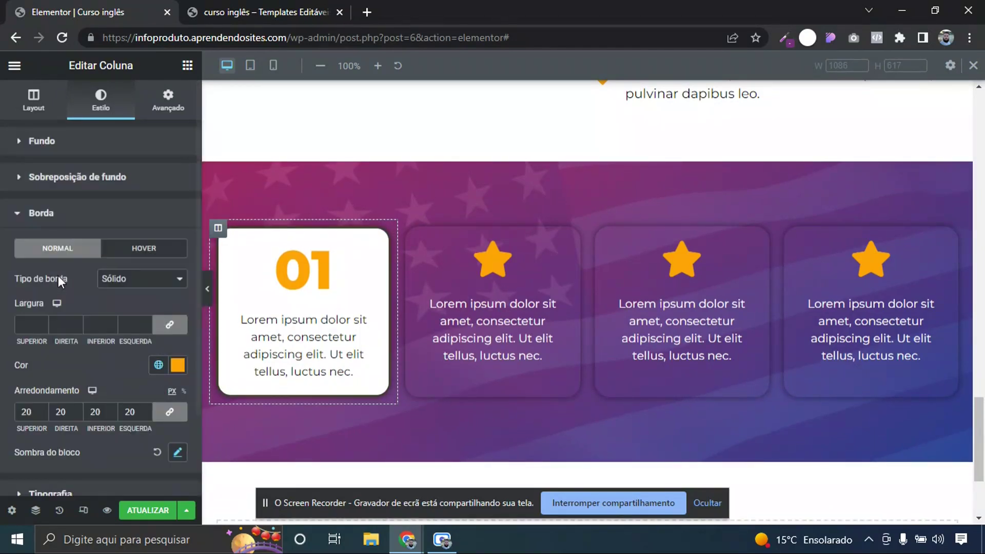
Set the white card's border width to 3 on all four sides
{"action": "left_click", "coordinate": [44, 321]}
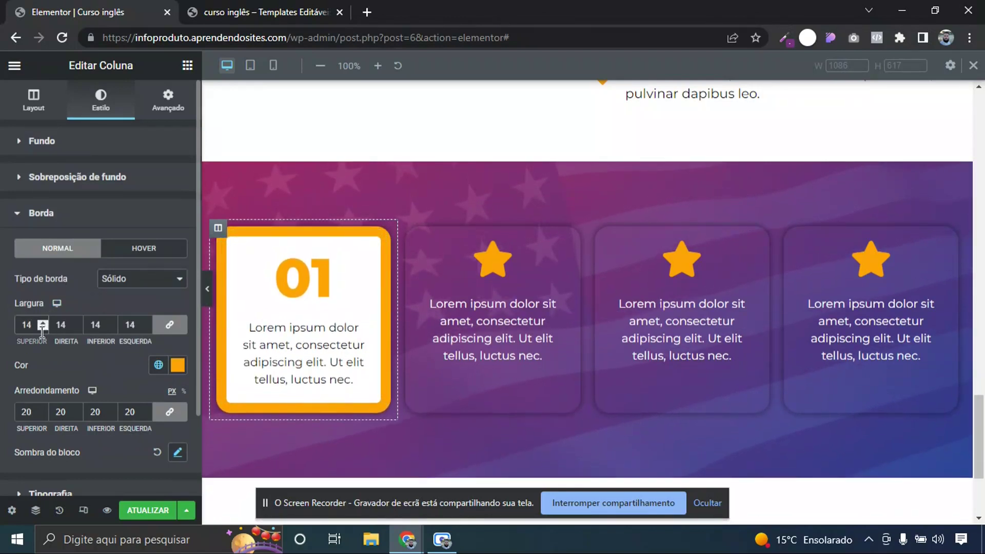
{"action": "left_click", "coordinate": [42, 328]}
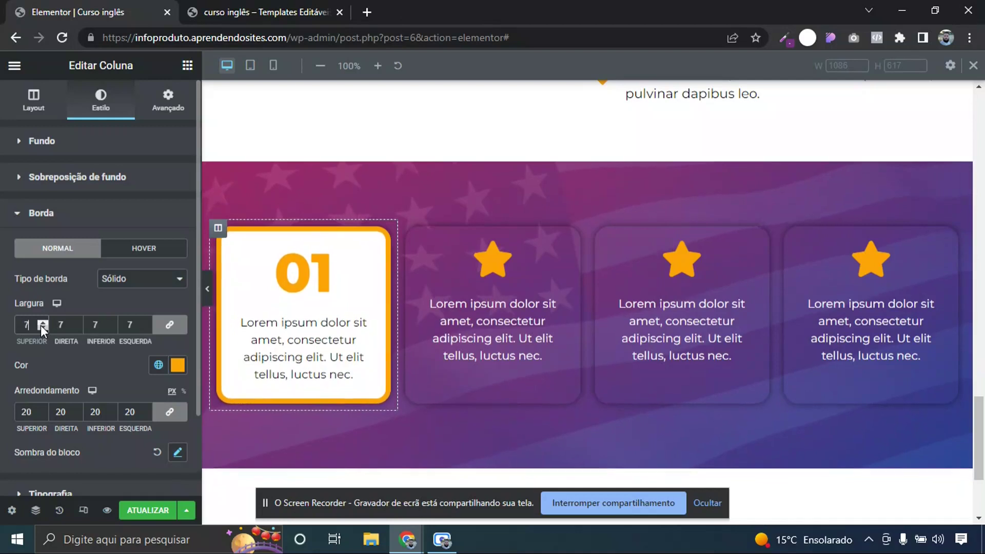
{"action": "left_click", "coordinate": [41, 327]}
{"action": "left_click", "coordinate": [42, 328]}
{"action": "left_click", "coordinate": [42, 328]}
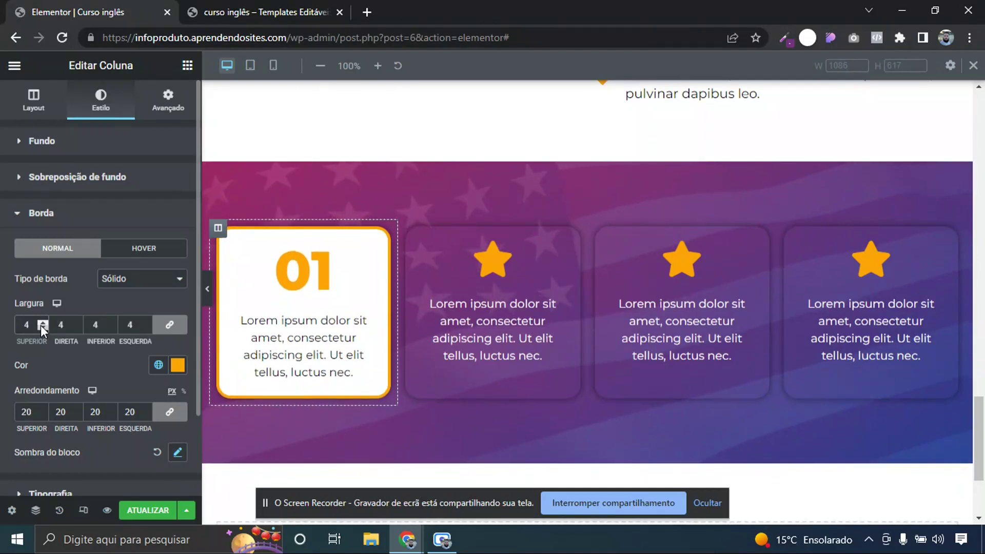
{"action": "left_click", "coordinate": [41, 325]}
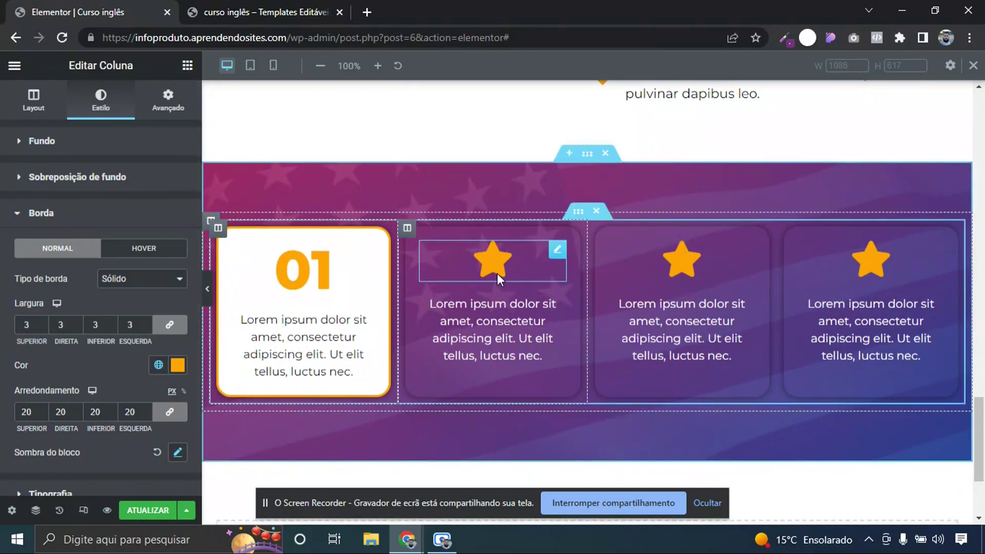
Delete the three star-icon columns beside the white "01" card
{"action": "right_click", "coordinate": [407, 227]}
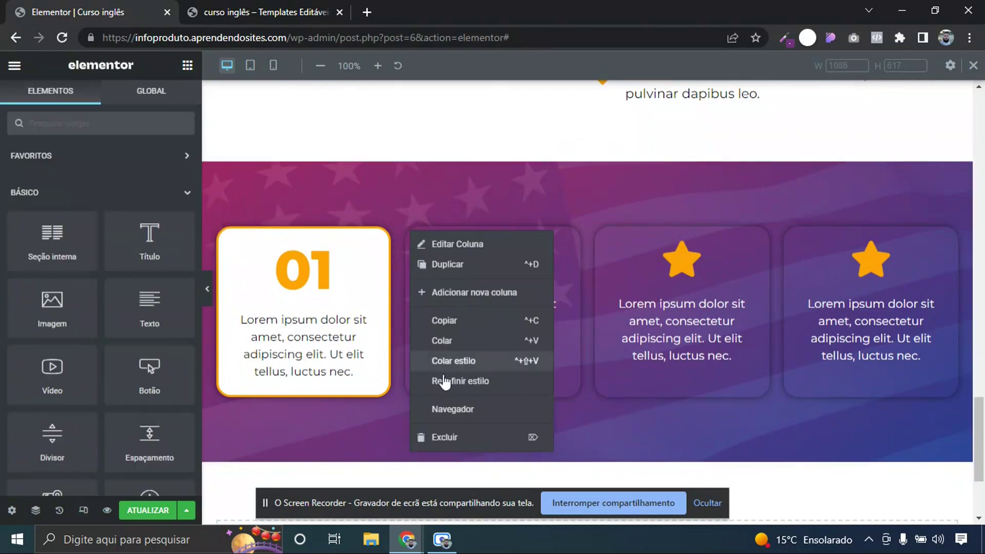
{"action": "left_click", "coordinate": [446, 436]}
{"action": "right_click", "coordinate": [471, 228]}
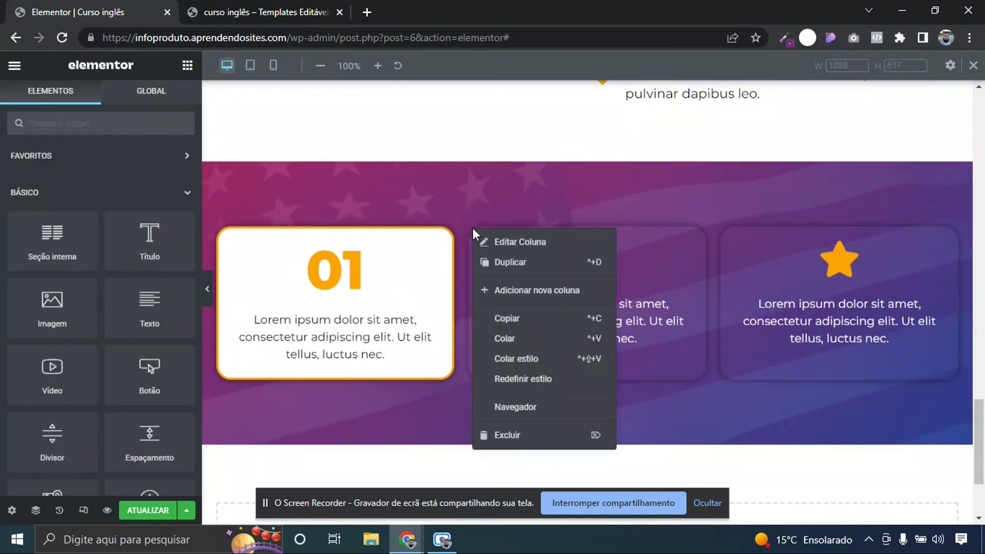
{"action": "left_click", "coordinate": [507, 435]}
{"action": "right_click", "coordinate": [595, 228]}
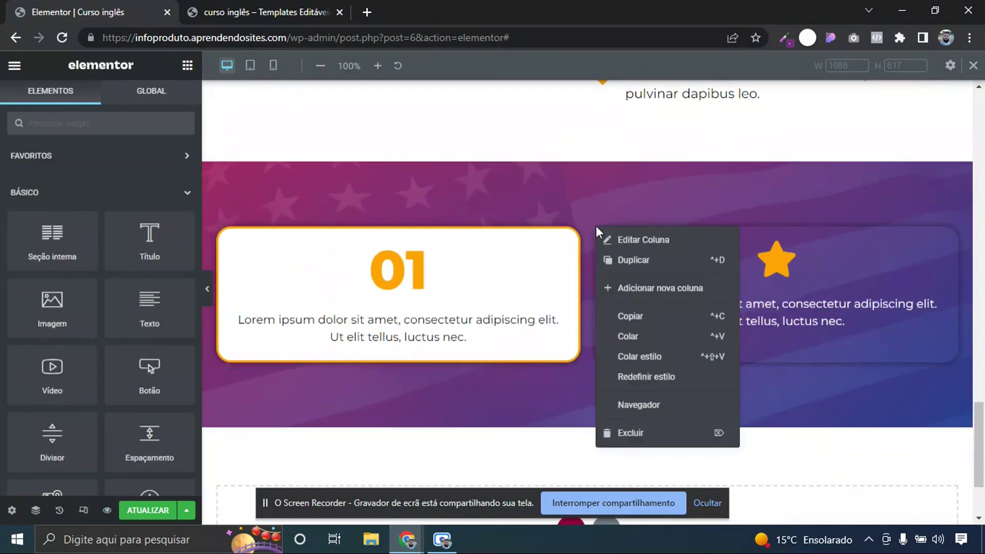
{"action": "left_click", "coordinate": [631, 432]}
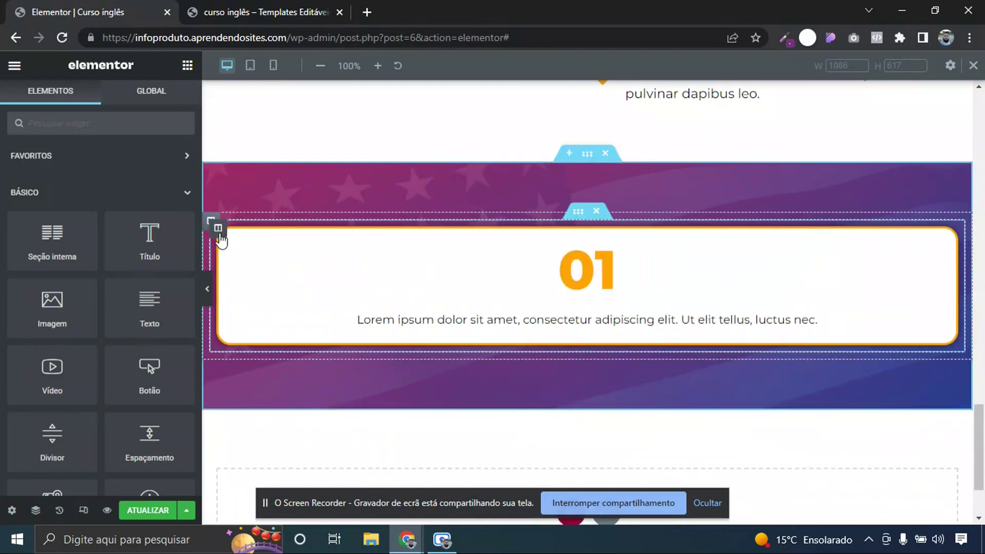
Duplicate the white "01" card's column twice to form a row of three cards
{"action": "right_click", "coordinate": [220, 235]}
{"action": "left_click", "coordinate": [238, 266]}
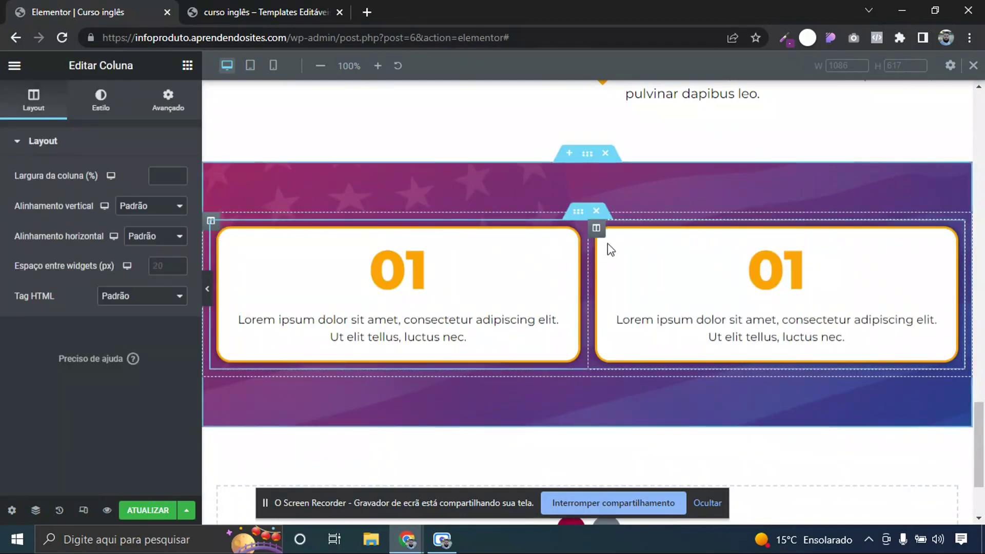
{"action": "right_click", "coordinate": [599, 230]}
{"action": "left_click", "coordinate": [627, 265]}
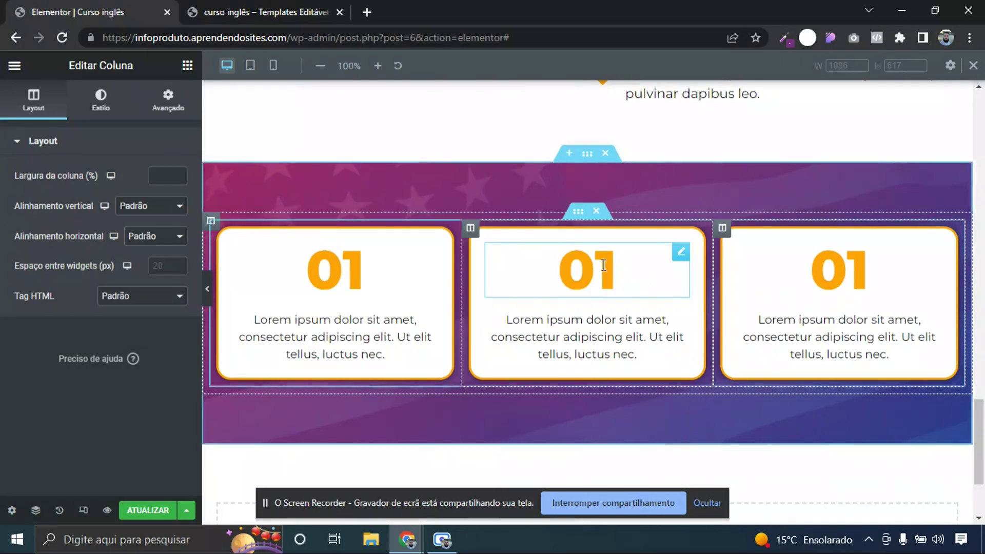
Change the second card's title to "02" and the third card's title to "03"
{"action": "double_click", "coordinate": [596, 263]}
{"action": "type", "text": "02"}
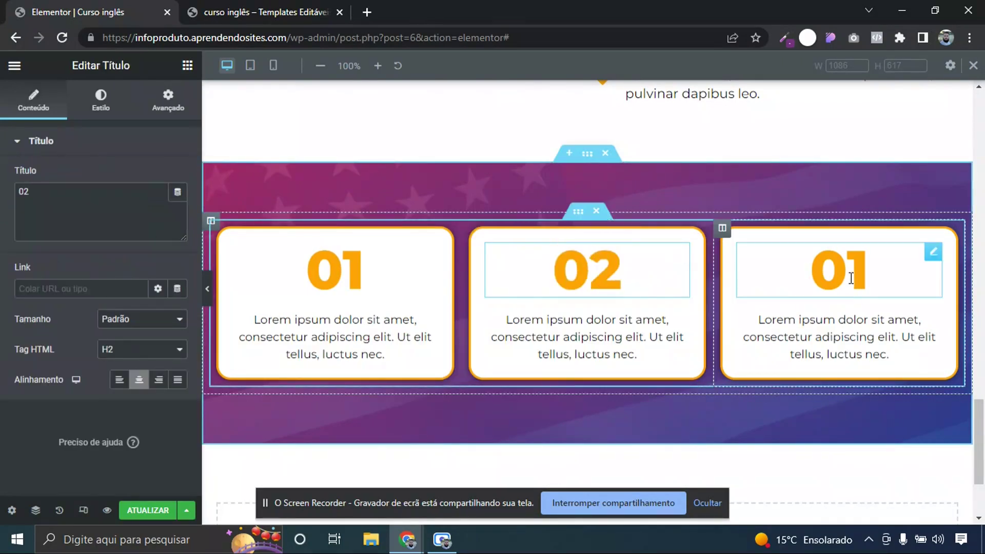
{"action": "left_click", "coordinate": [852, 278]}
{"action": "double_click", "coordinate": [851, 278]}
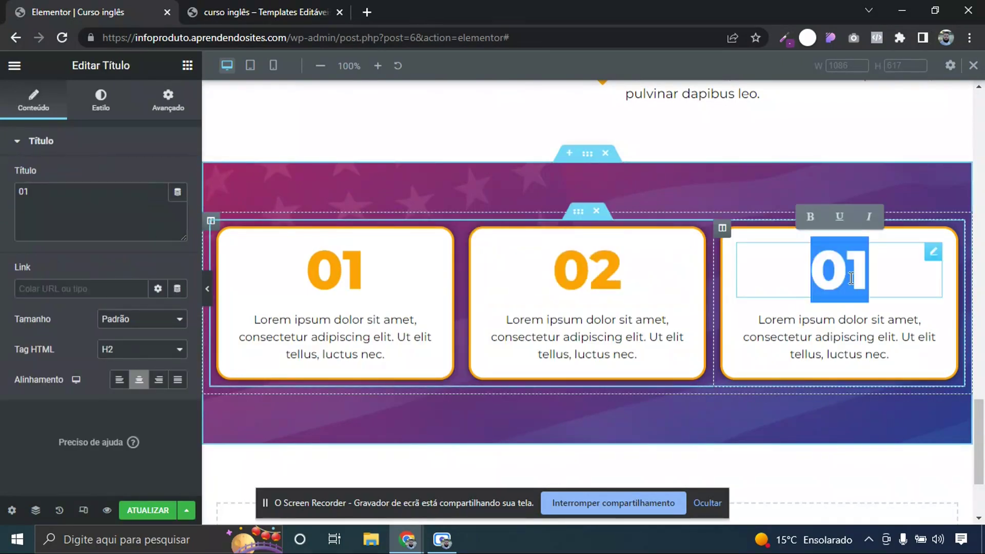
{"action": "type", "text": "03"}
Duplicate the inner section holding the three numbered cards to add a second row beneath it
{"action": "right_click", "coordinate": [575, 210]}
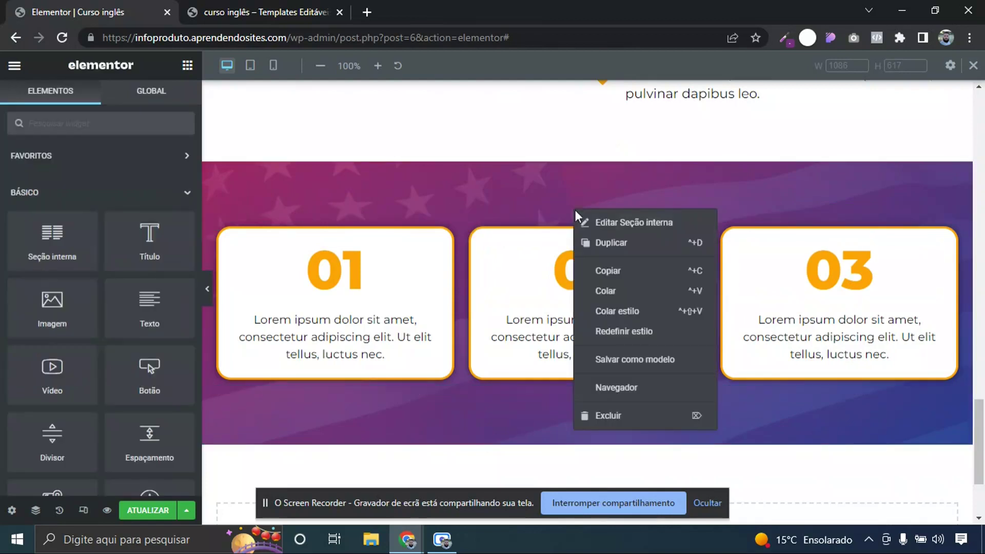
{"action": "left_click", "coordinate": [599, 243]}
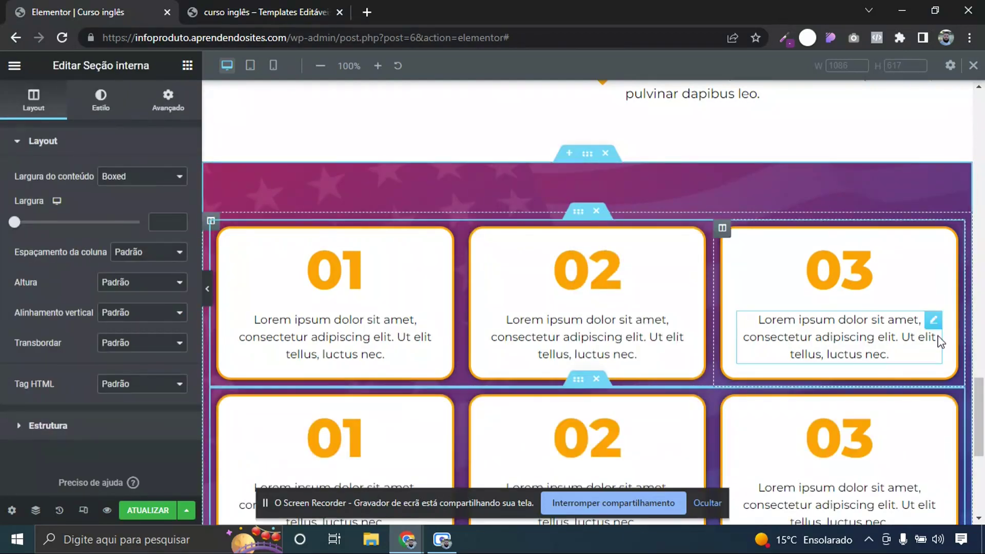
Renumber the titles of the second-row cards as 04, 05 and 06
{"action": "scroll", "coordinate": [426, 349], "scroll_direction": "down", "scroll_amount": 2}
{"action": "double_click", "coordinate": [375, 329]}
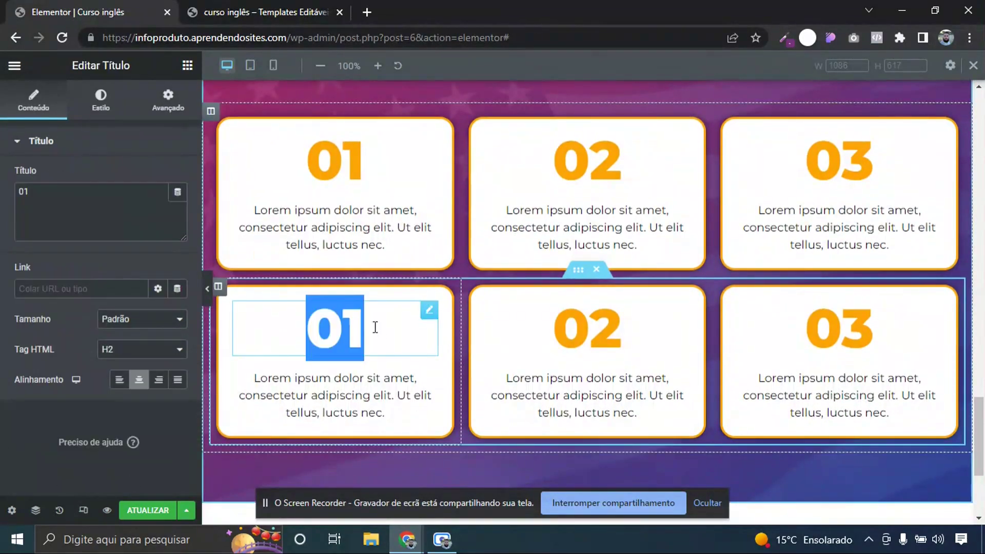
{"action": "type", "text": "06"}
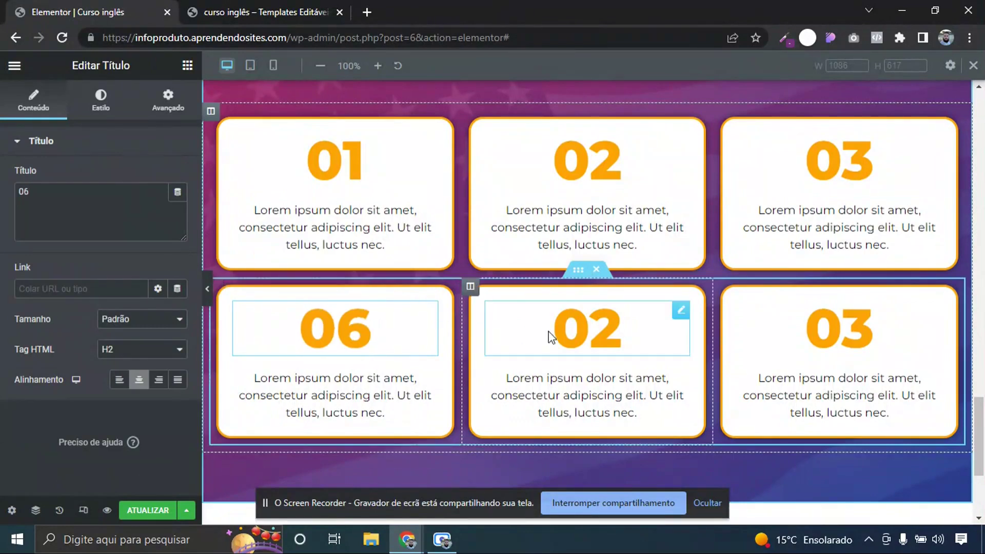
{"action": "double_click", "coordinate": [339, 322]}
{"action": "type", "text": "04"}
{"action": "left_click", "coordinate": [598, 326]}
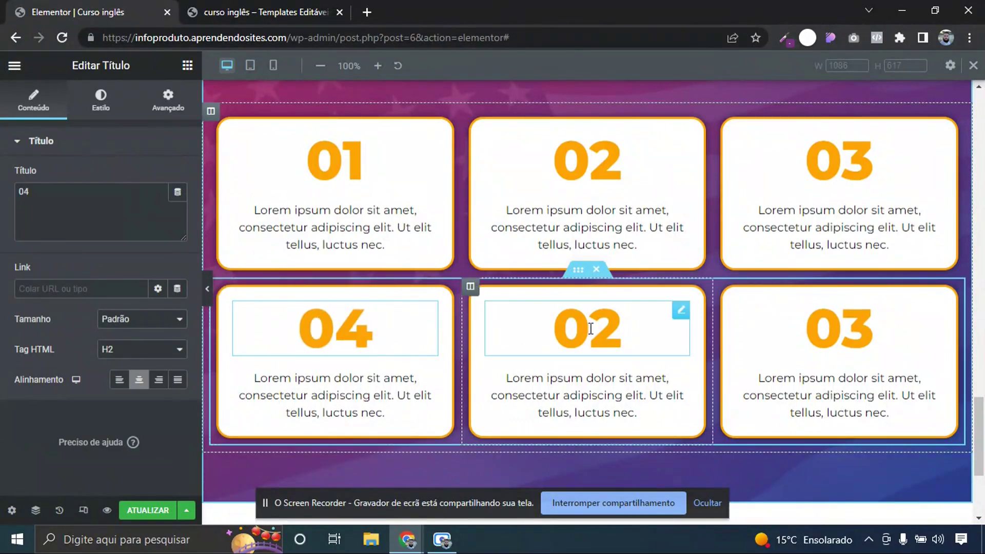
{"action": "double_click", "coordinate": [598, 326]}
{"action": "type", "text": "05"}
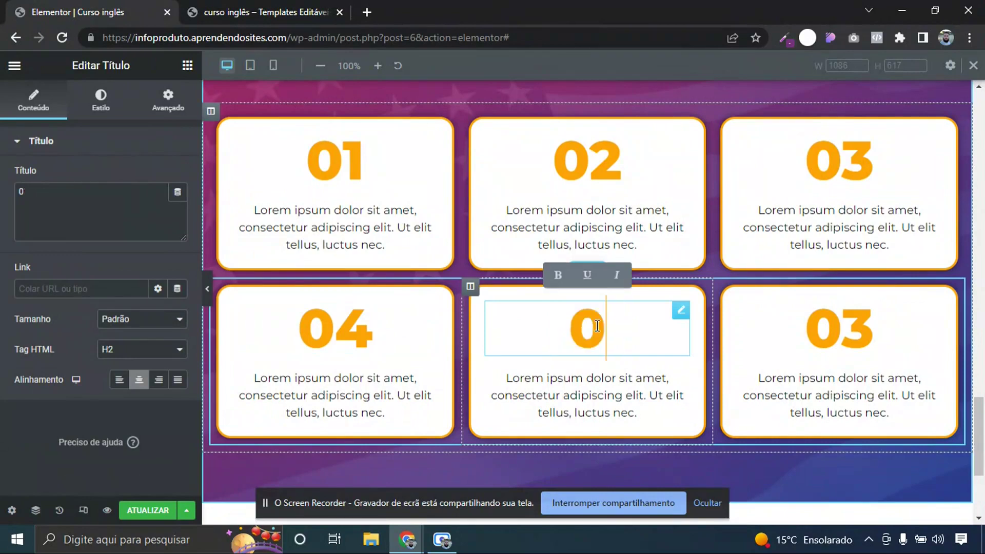
{"action": "double_click", "coordinate": [823, 323]}
{"action": "type", "text": "06"}
{"action": "left_click", "coordinate": [21, 272]}
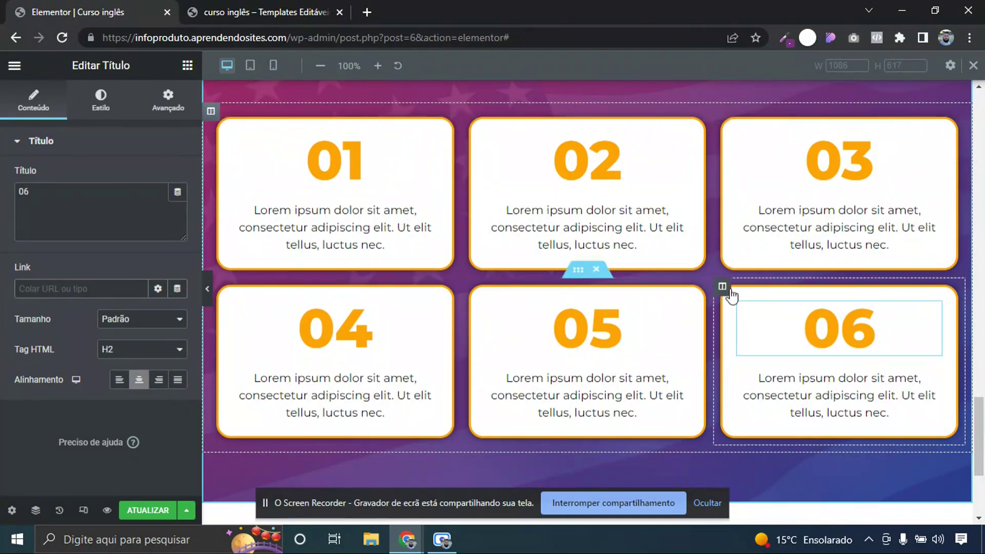
{"action": "right_click", "coordinate": [722, 286]}
{"action": "left_click", "coordinate": [747, 324]}
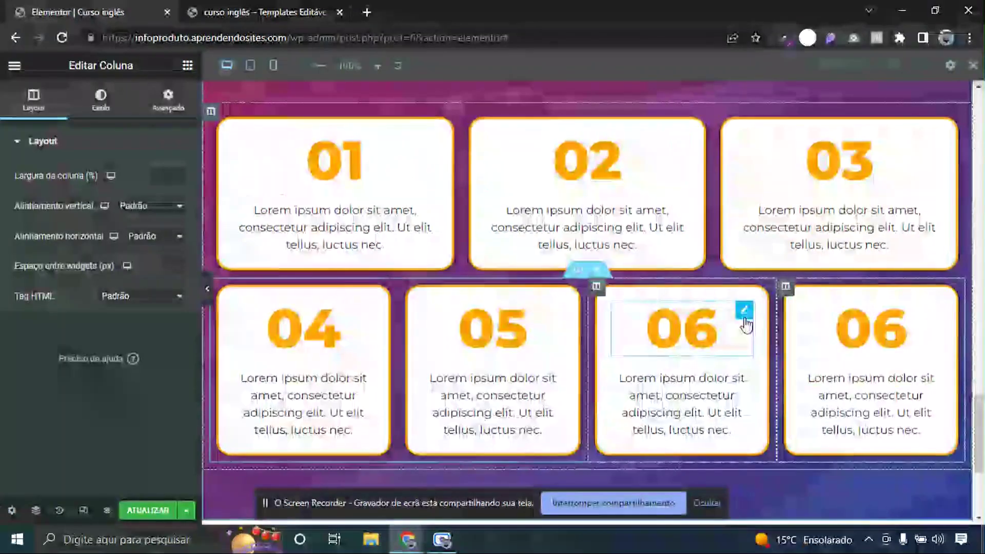
{"action": "right_click", "coordinate": [790, 295]}
{"action": "left_click", "coordinate": [885, 495]}
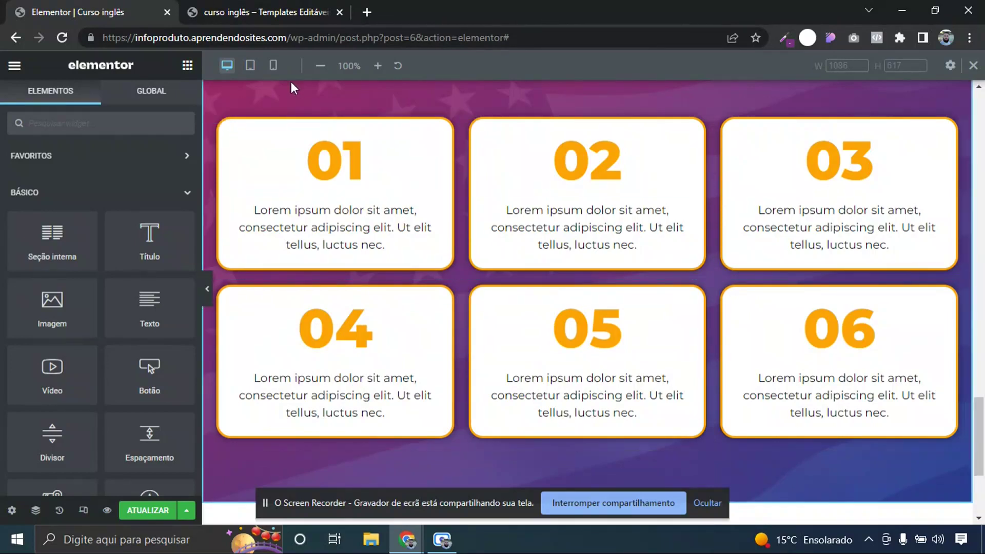
Review the numbered cards section in the mobile and tablet views, and return to the desktop view
{"action": "left_click", "coordinate": [273, 66]}
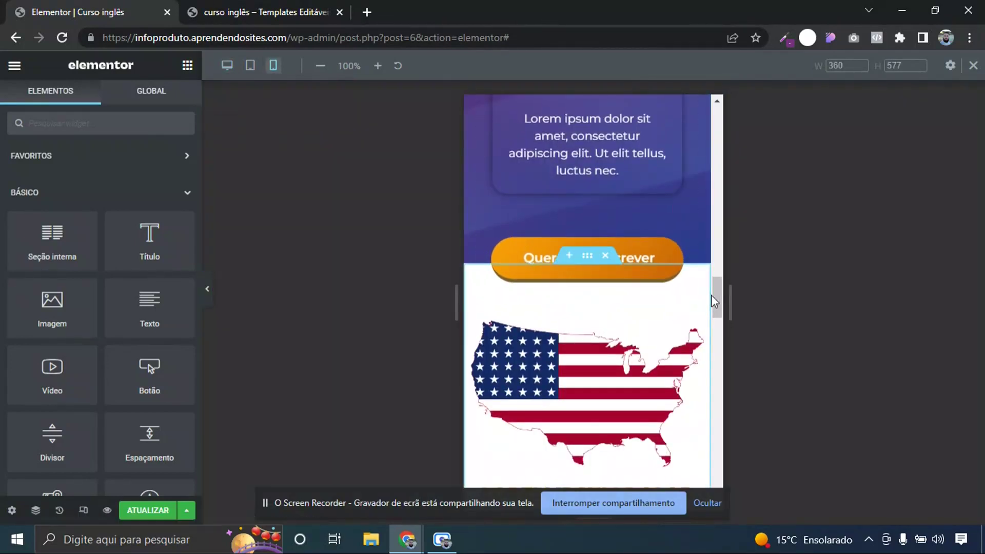
{"action": "left_click_drag", "start_coordinate": [714, 295], "coordinate": [721, 462]}
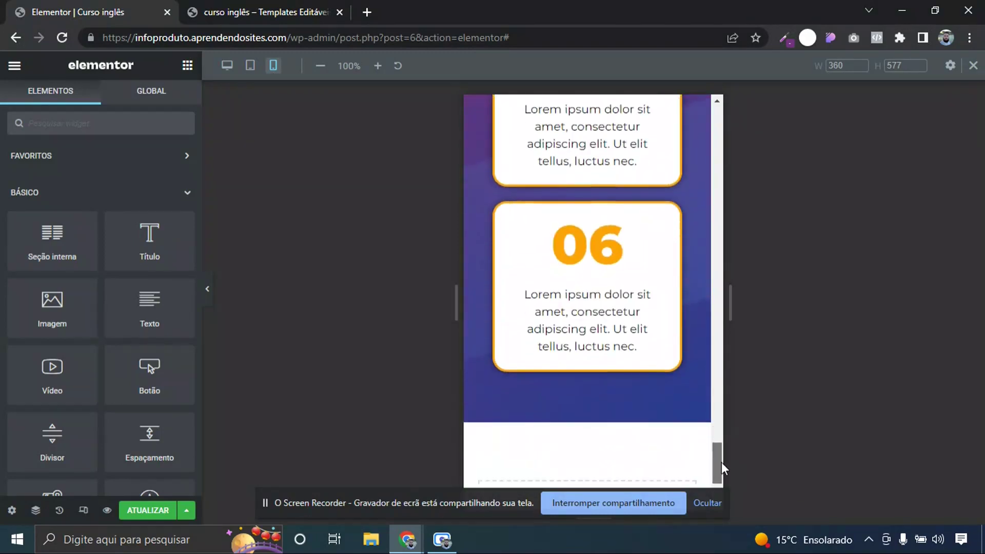
{"action": "left_click", "coordinate": [250, 65]}
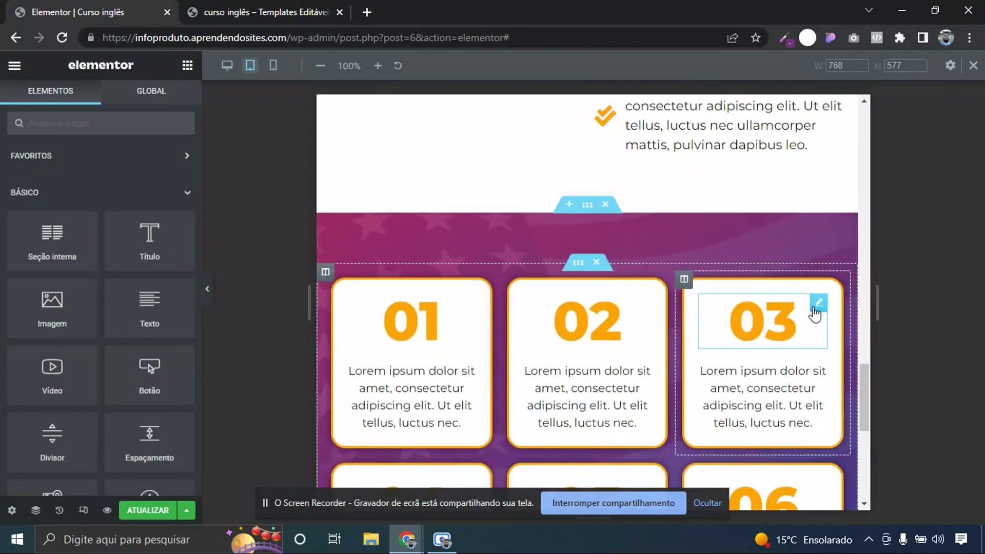
{"action": "mouse_move", "coordinate": [865, 383]}
{"action": "left_mouse_down"}
{"action": "mouse_move", "coordinate": [864, 410]}
{"action": "mouse_move", "coordinate": [864, 388]}
{"action": "left_mouse_up"}
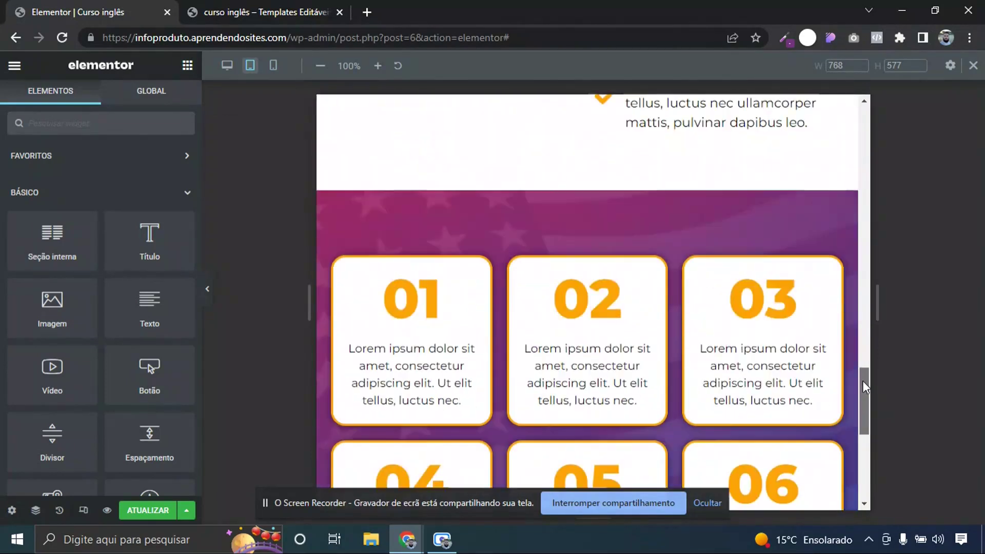
{"action": "left_click", "coordinate": [227, 65]}
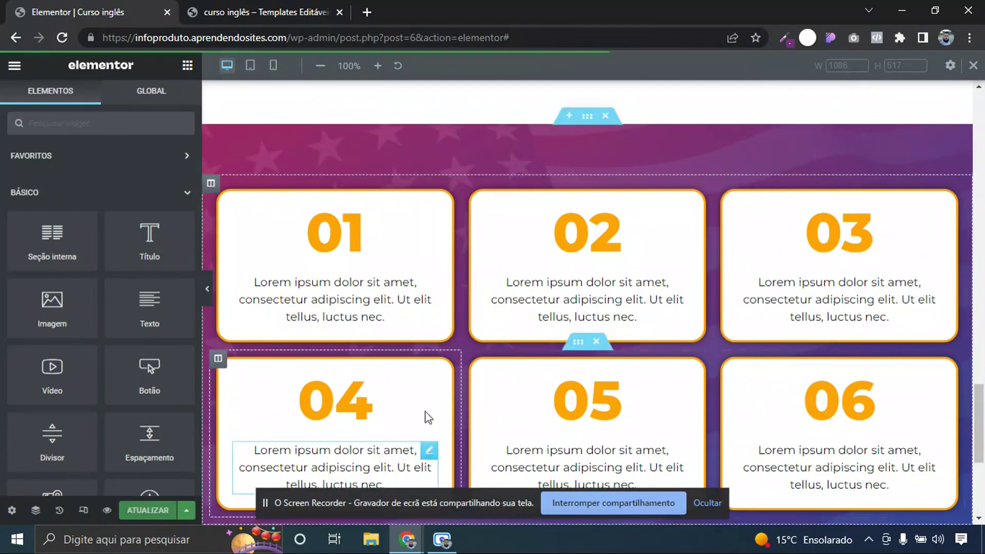
Examine the star rating, heading and video section on the reference template page, and return to the page being edited
{"action": "left_click_drag", "start_coordinate": [979, 419], "coordinate": [983, 469]}
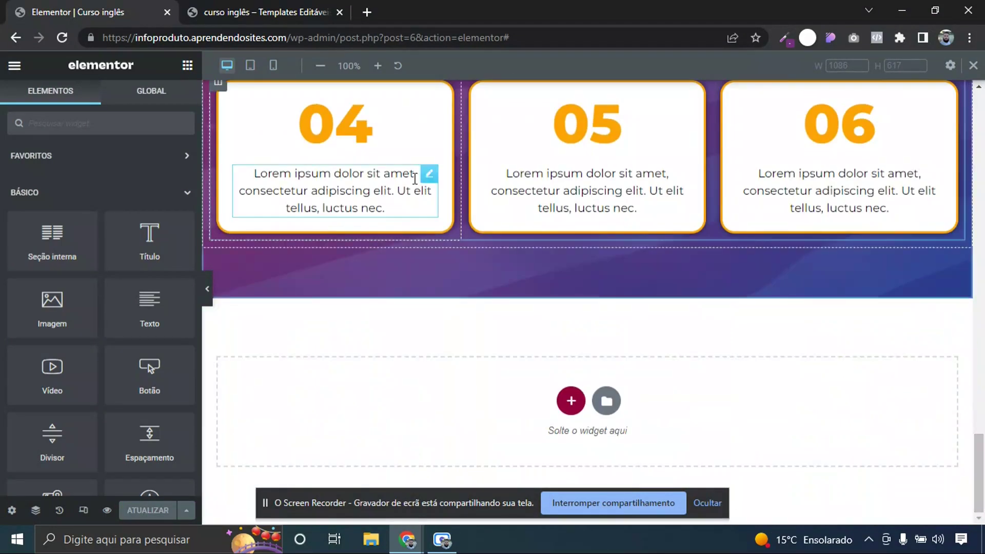
{"action": "left_click", "coordinate": [254, 11]}
{"action": "left_click_drag", "start_coordinate": [983, 297], "coordinate": [982, 350]}
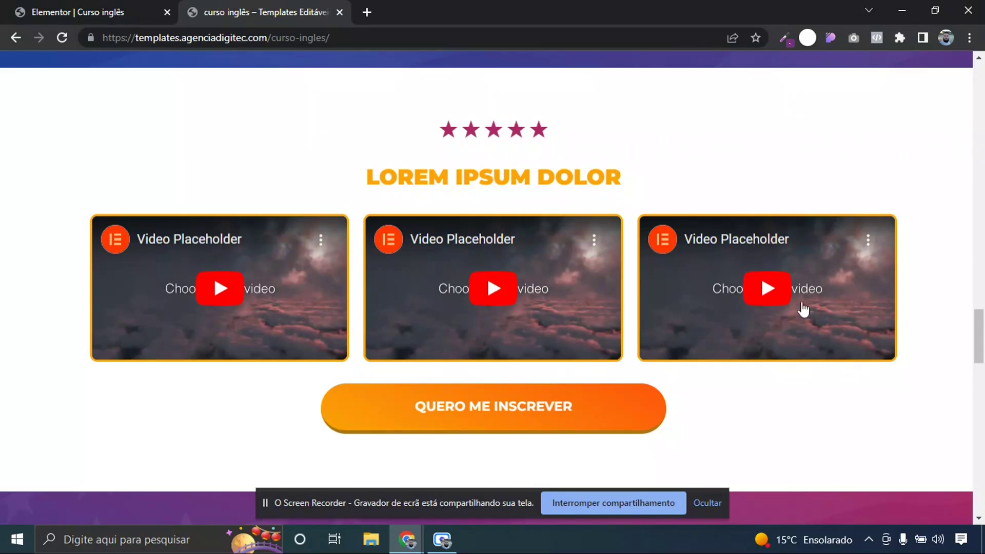
{"action": "left_click", "coordinate": [135, 10]}
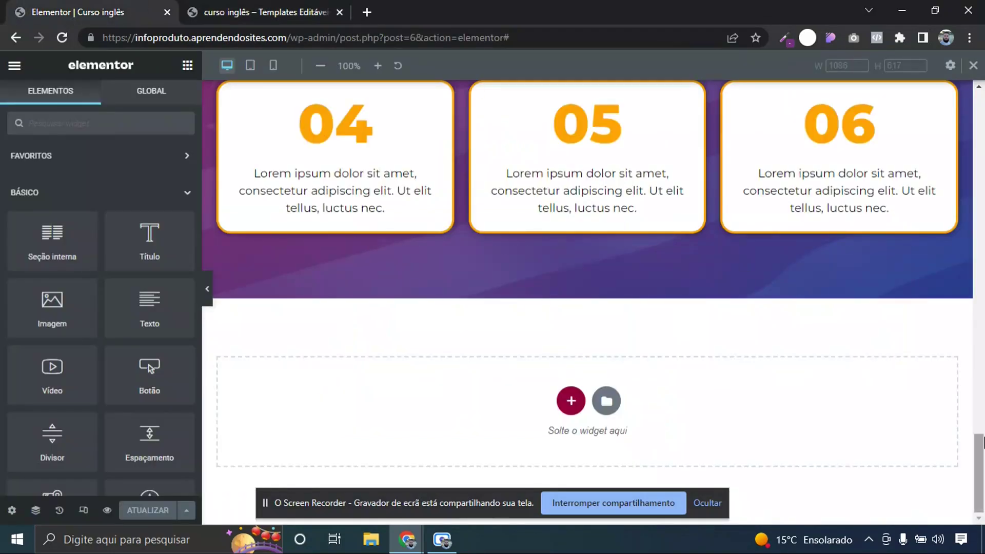
Add a single-column section below the numbered cards and place a star rating widget in it
{"action": "left_click", "coordinate": [571, 401]}
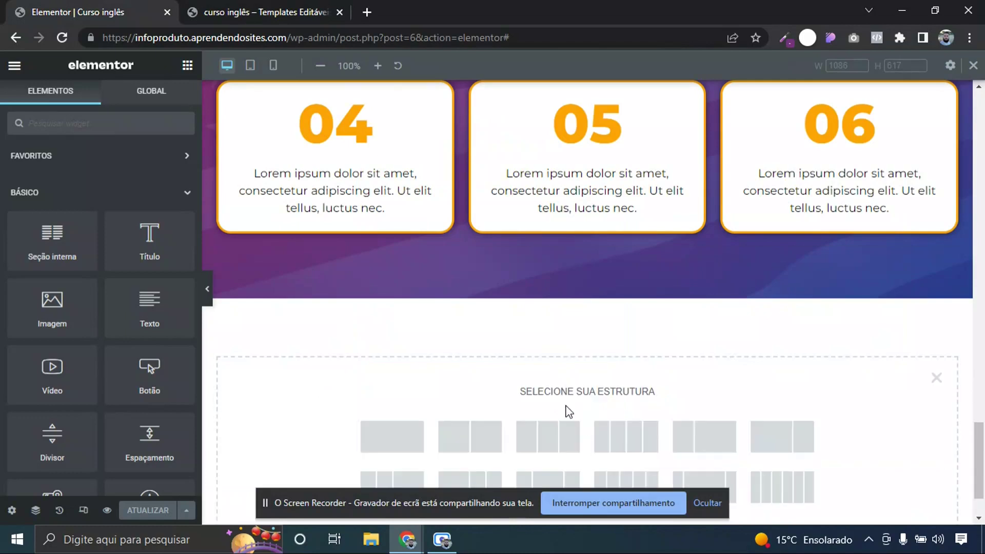
{"action": "left_click", "coordinate": [392, 438]}
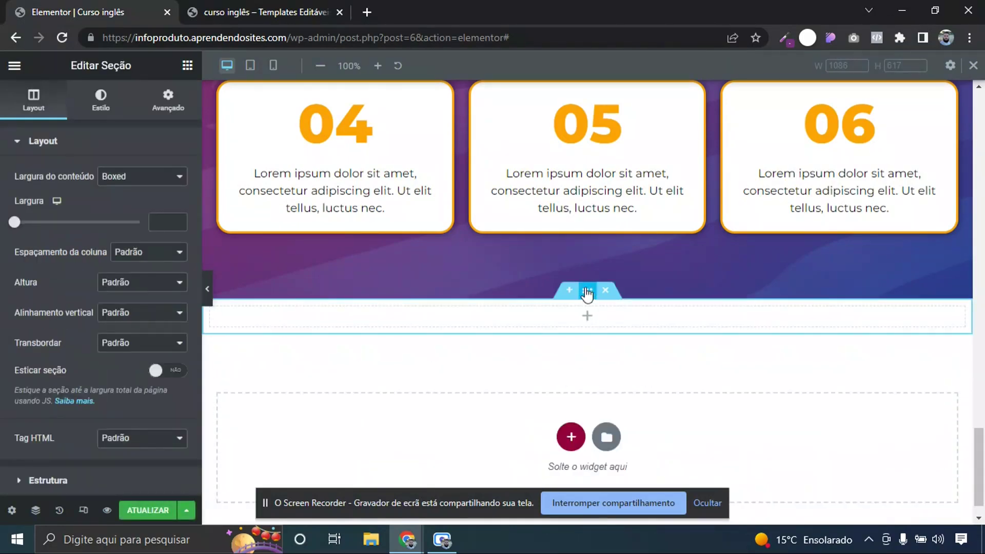
{"action": "left_click", "coordinate": [188, 66]}
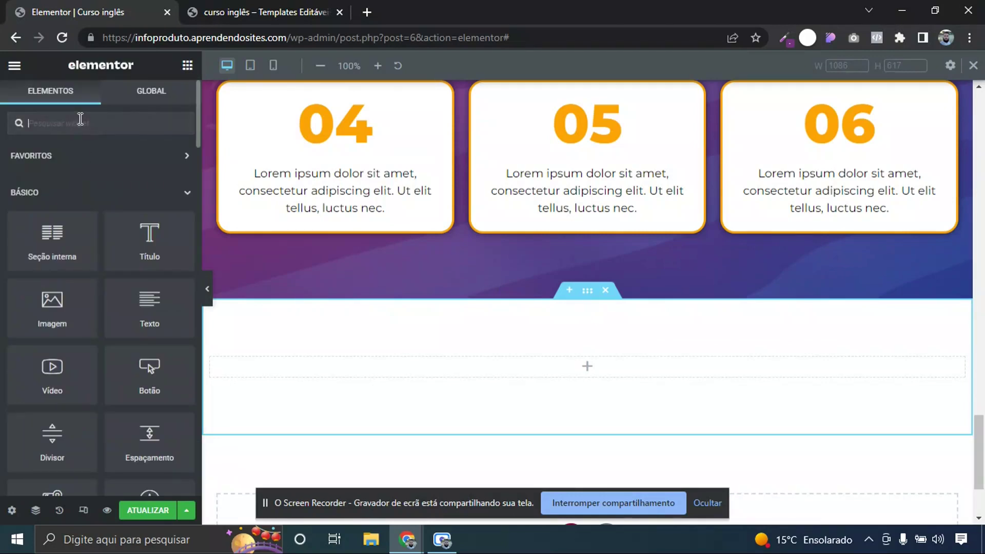
{"action": "type", "text": "star"}
{"action": "left_click_drag", "start_coordinate": [52, 202], "coordinate": [482, 368]}
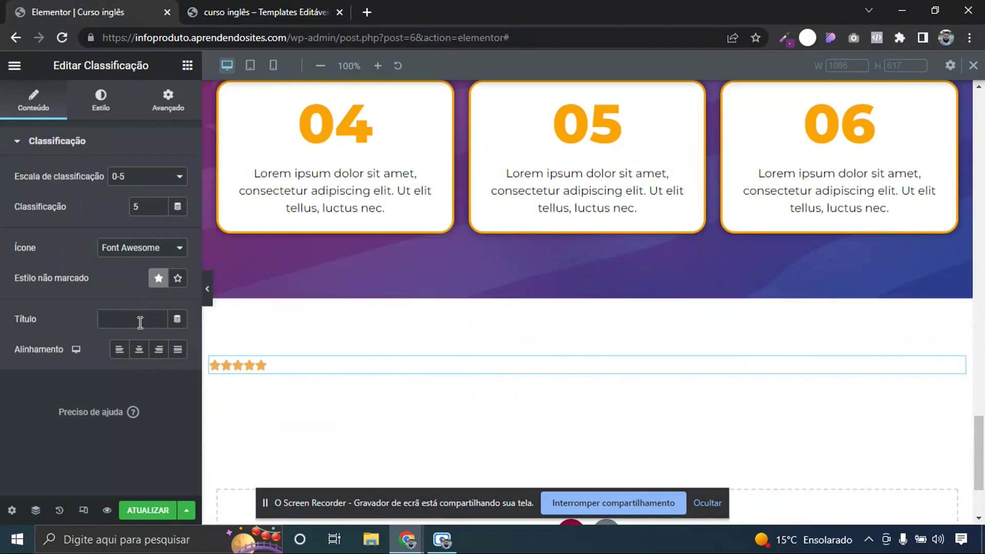
Centre the star rating and set its icon type to Unicode
{"action": "left_click", "coordinate": [140, 350]}
{"action": "left_click", "coordinate": [138, 250]}
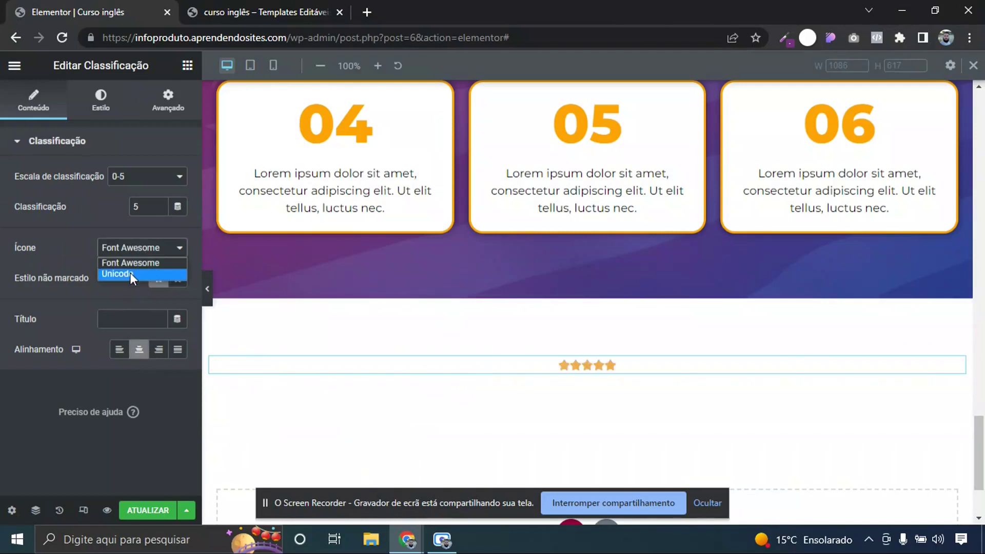
{"action": "left_click", "coordinate": [130, 272]}
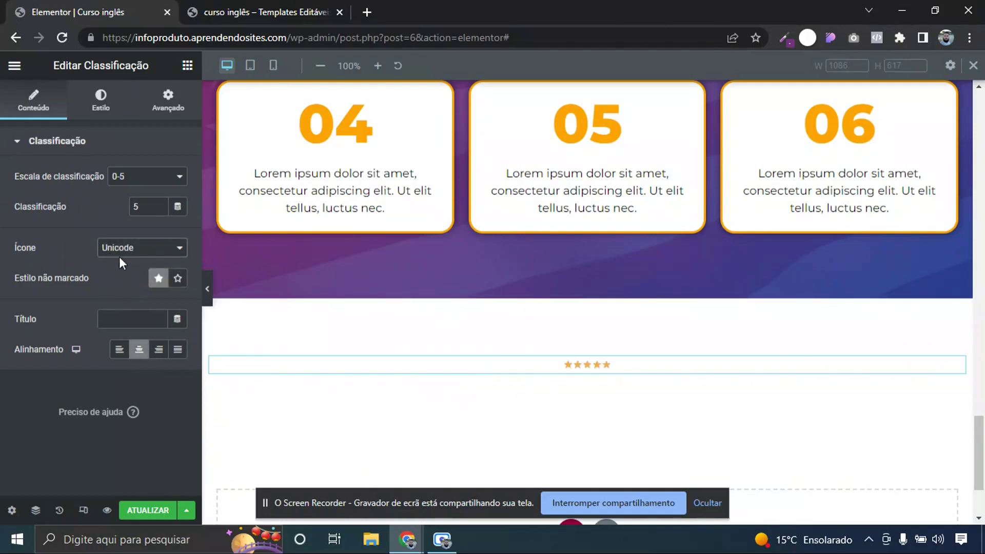
{"action": "left_click", "coordinate": [119, 253]}
{"action": "left_click", "coordinate": [119, 262]}
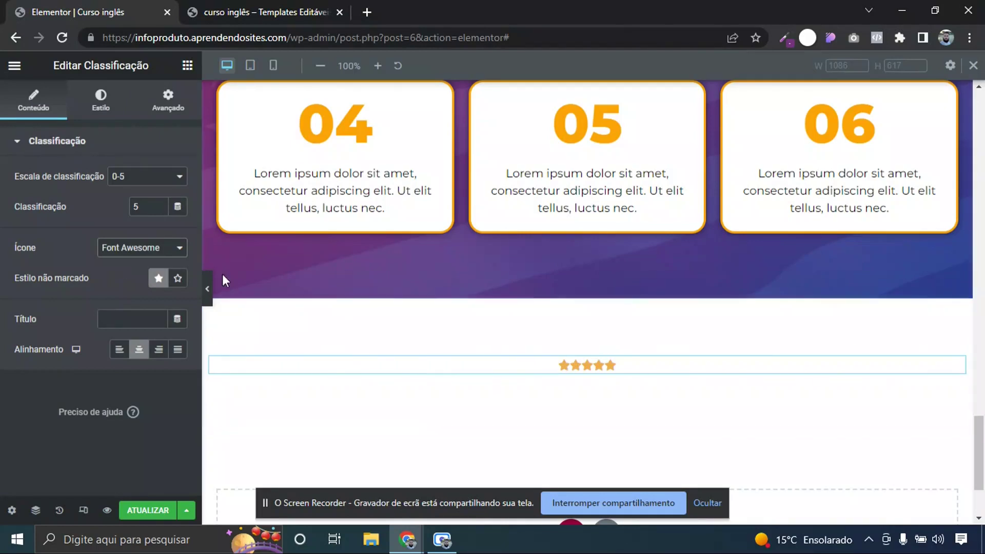
{"action": "left_click", "coordinate": [179, 251]}
{"action": "left_click", "coordinate": [141, 274]}
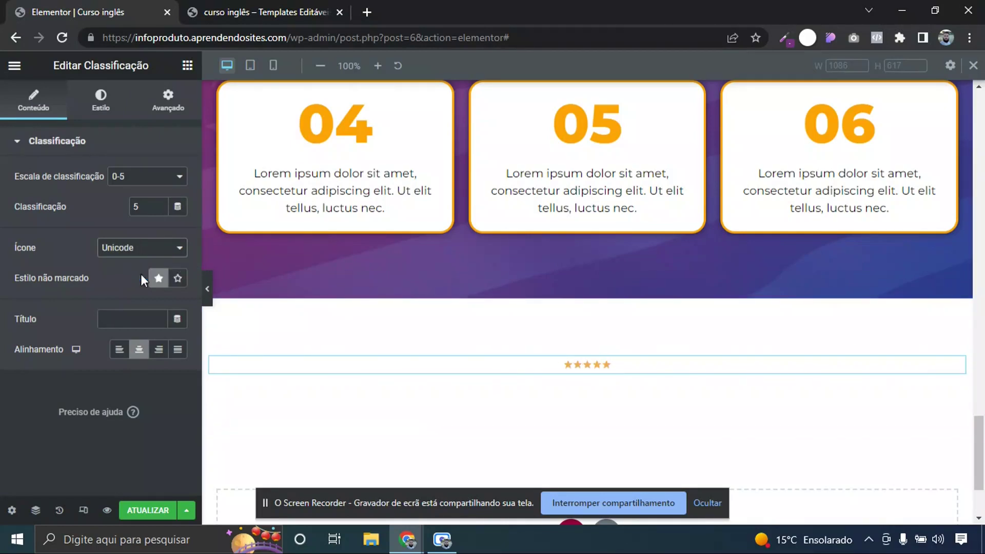
Style the stars with size 39, spacing 8 and the global colour Novo item #2 (#AC2868)
{"action": "left_click", "coordinate": [106, 98]}
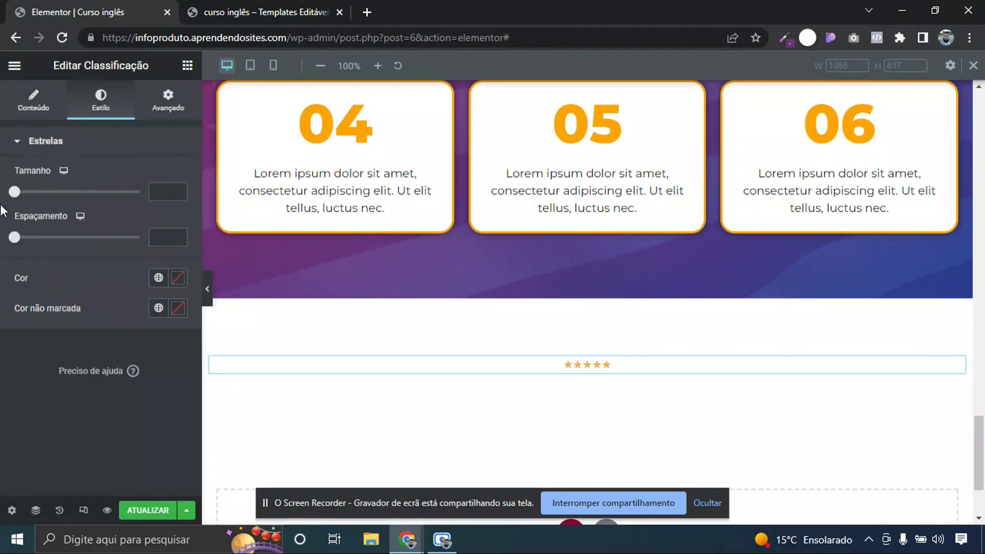
{"action": "left_click_drag", "start_coordinate": [13, 198], "coordinate": [57, 199]}
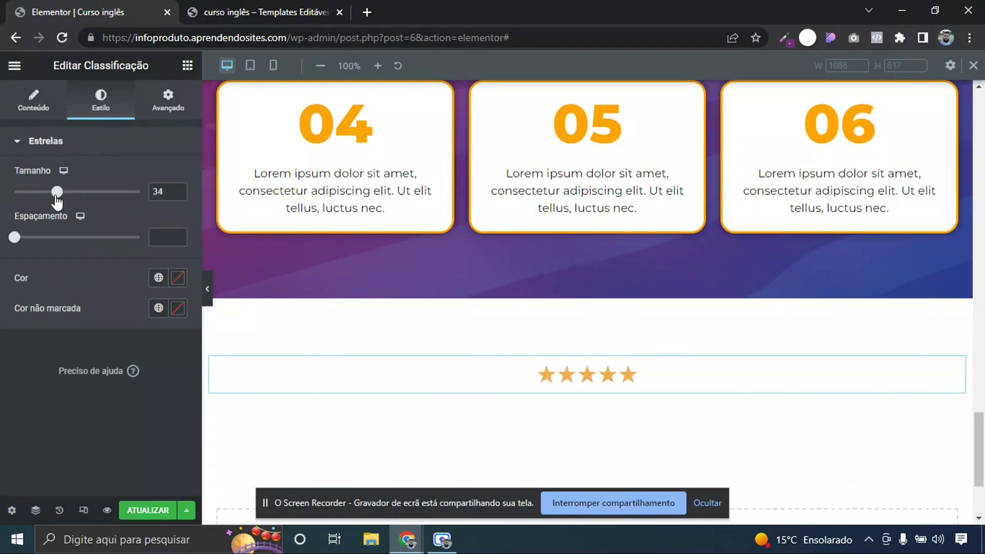
{"action": "left_click", "coordinate": [155, 279]}
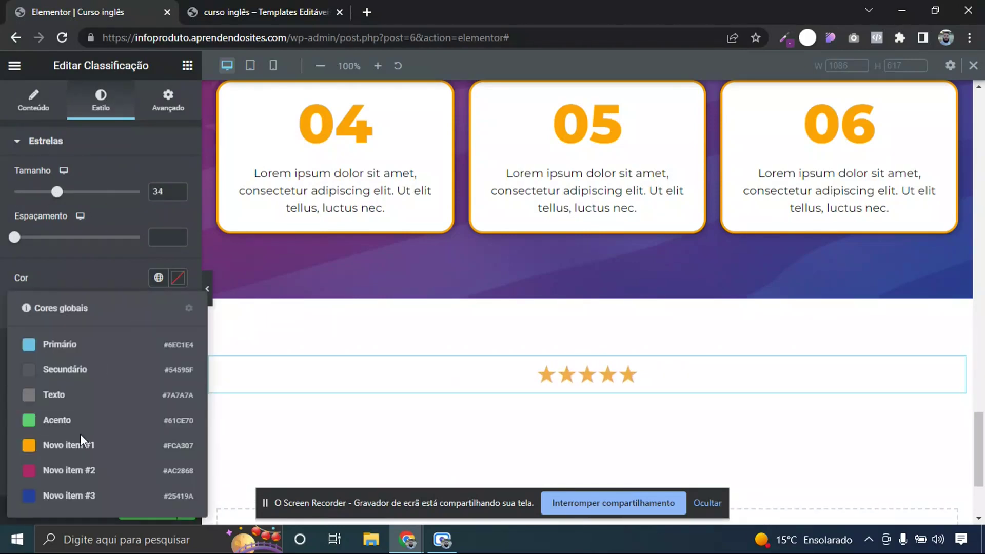
{"action": "left_click", "coordinate": [78, 469]}
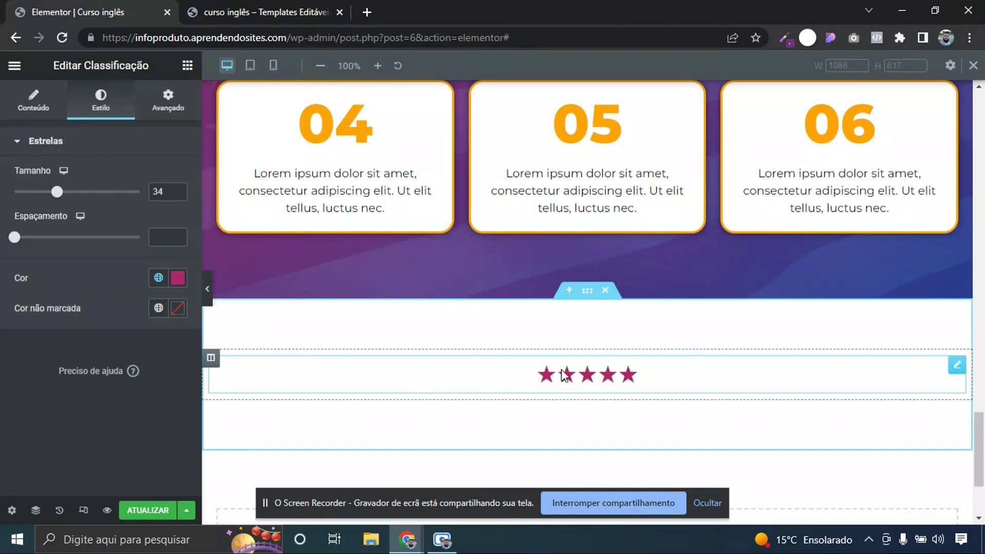
{"action": "left_click_drag", "start_coordinate": [59, 198], "coordinate": [65, 199]}
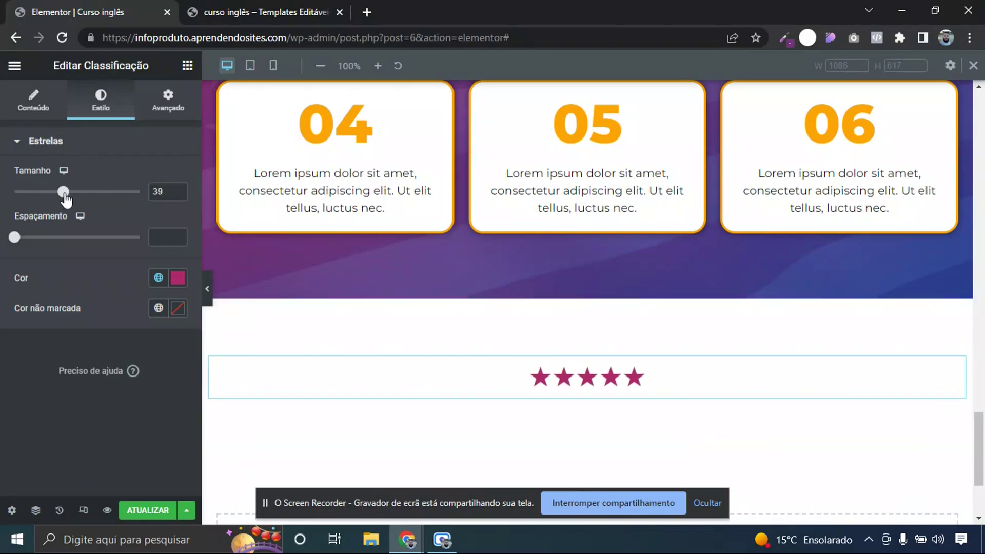
{"action": "left_click_drag", "start_coordinate": [19, 246], "coordinate": [42, 246]}
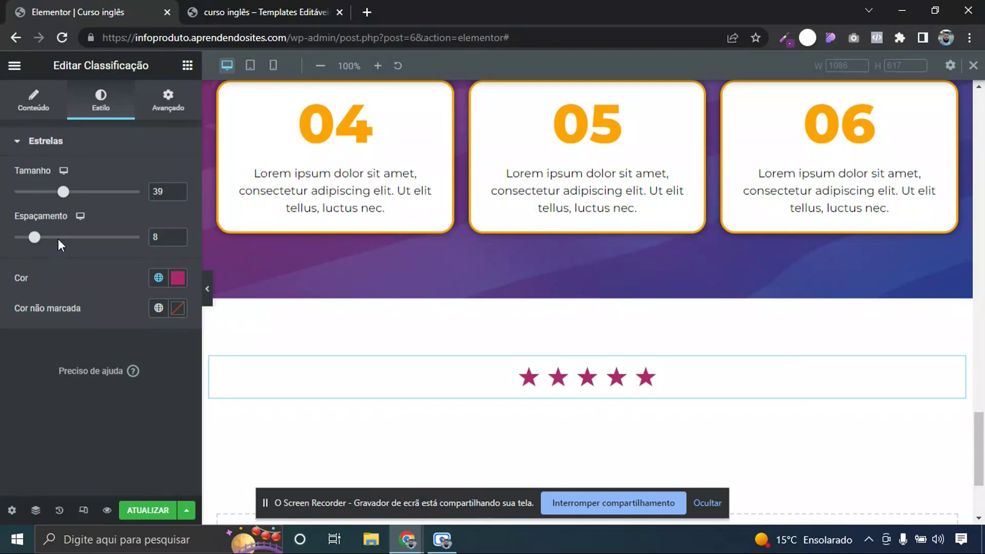
Copy the LOREM IPSUM DOLOR heading from beside the flag map, paste it below the star rating and centre it
{"action": "scroll", "coordinate": [980, 393], "scroll_direction": "up", "scroll_amount": 5}
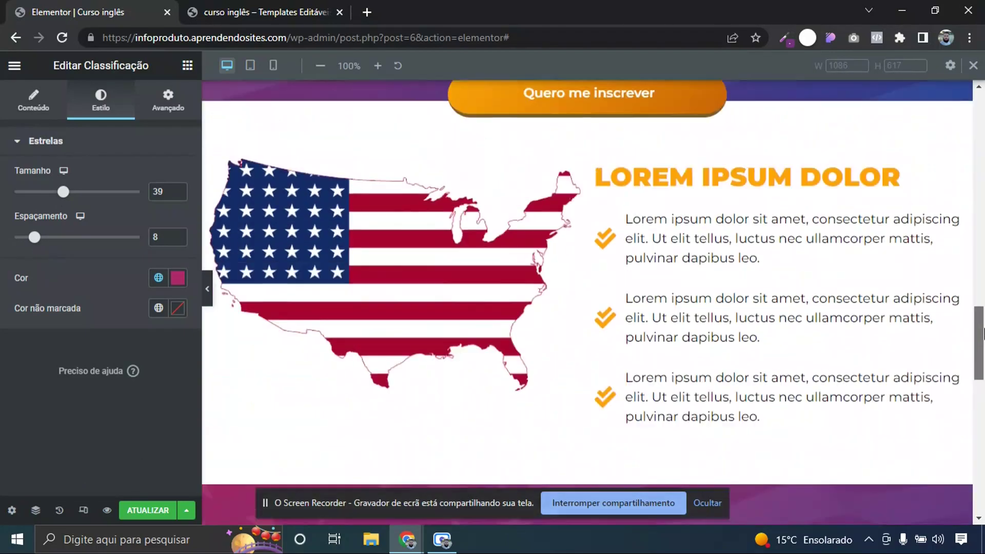
{"action": "right_click", "coordinate": [735, 235]}
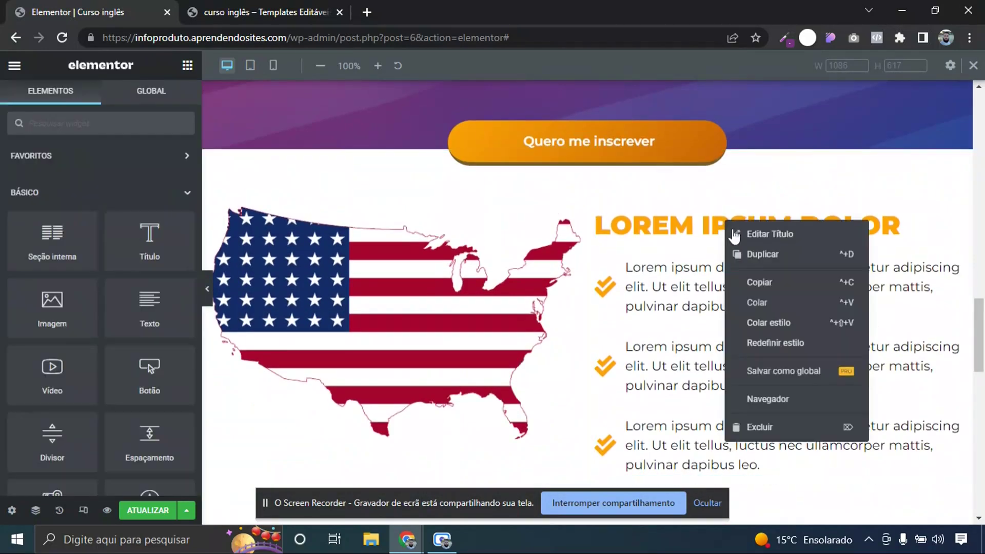
{"action": "left_click", "coordinate": [758, 282]}
{"action": "scroll", "coordinate": [980, 359], "scroll_direction": "down", "scroll_amount": 15}
{"action": "scroll", "coordinate": [982, 449], "scroll_direction": "down", "scroll_amount": 1}
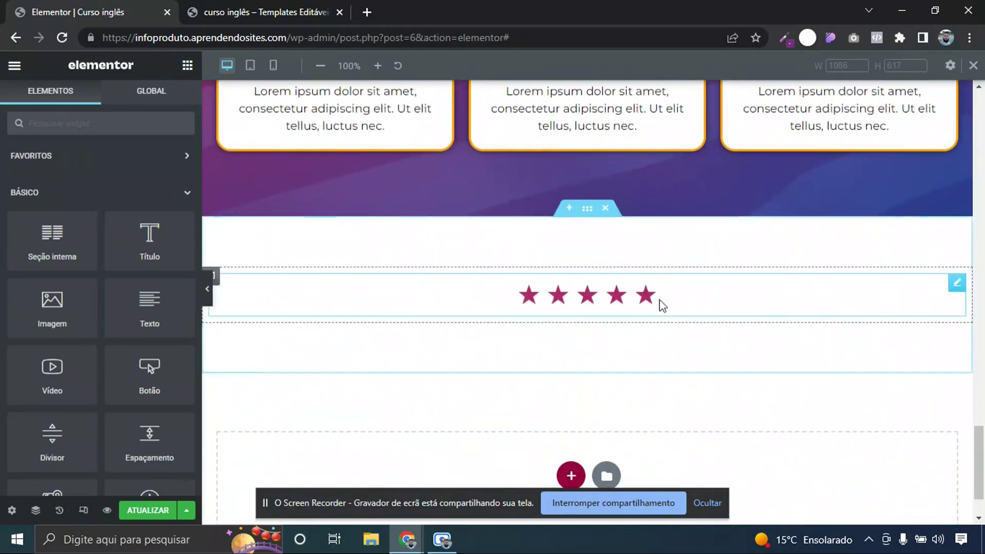
{"action": "right_click", "coordinate": [653, 296]}
{"action": "left_click", "coordinate": [679, 376]}
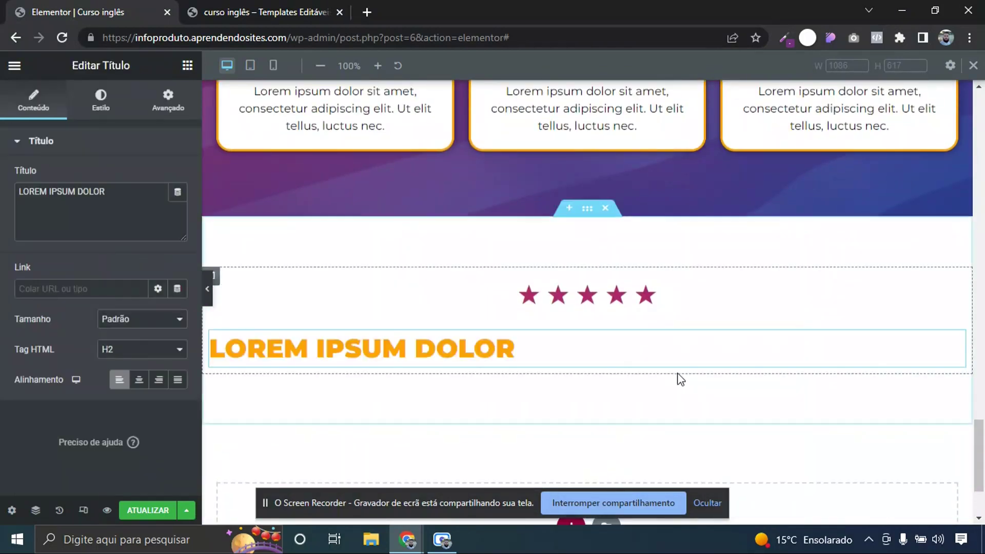
{"action": "left_click", "coordinate": [143, 379]}
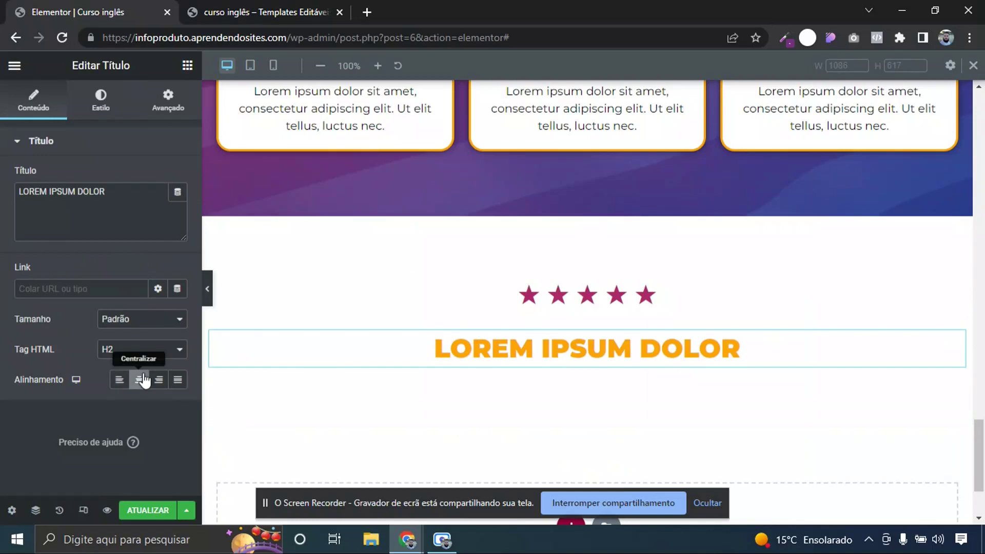
Unlink the star rating's margins and set its top and bottom margins to -15 px
{"action": "left_click", "coordinate": [584, 296]}
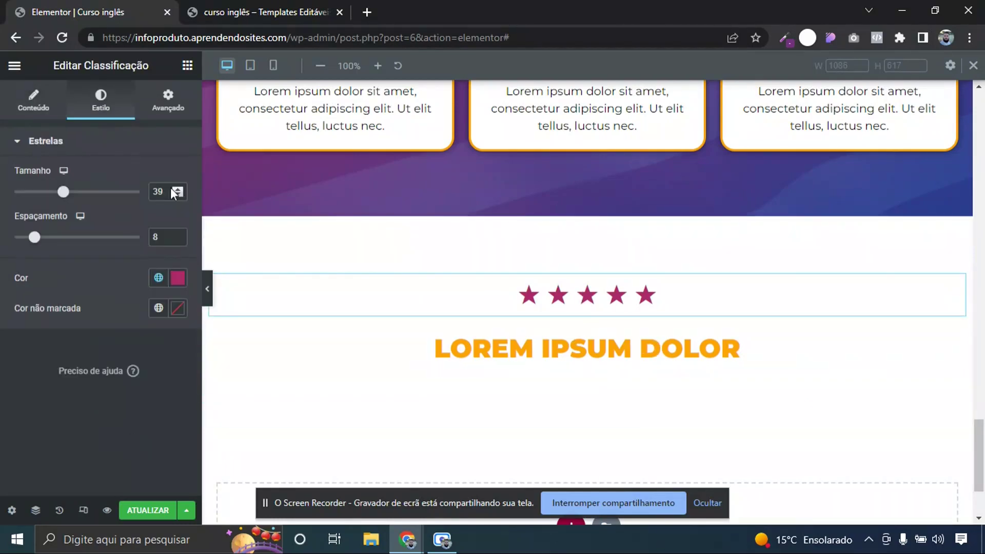
{"action": "left_click", "coordinate": [164, 108]}
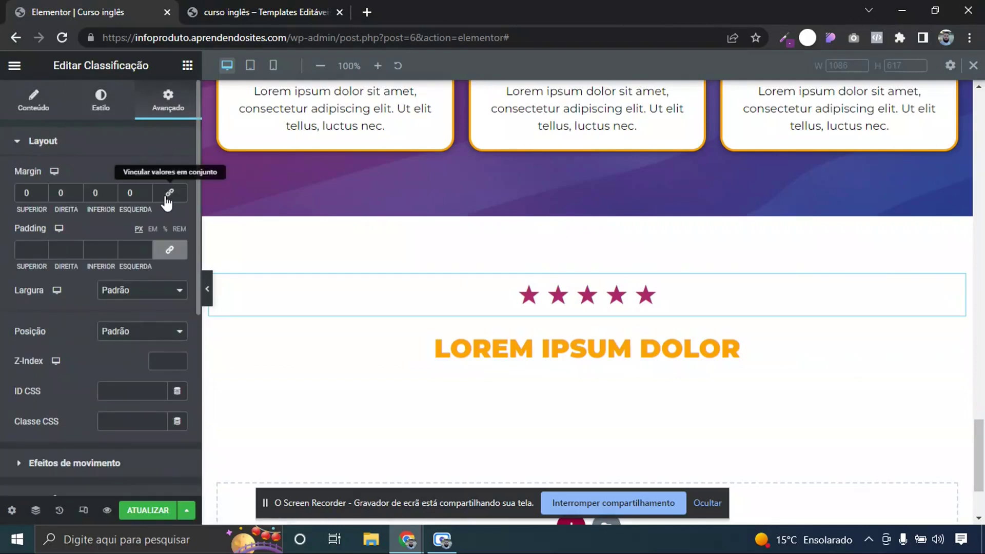
{"action": "left_click_drag", "start_coordinate": [40, 198], "coordinate": [40, 198]}
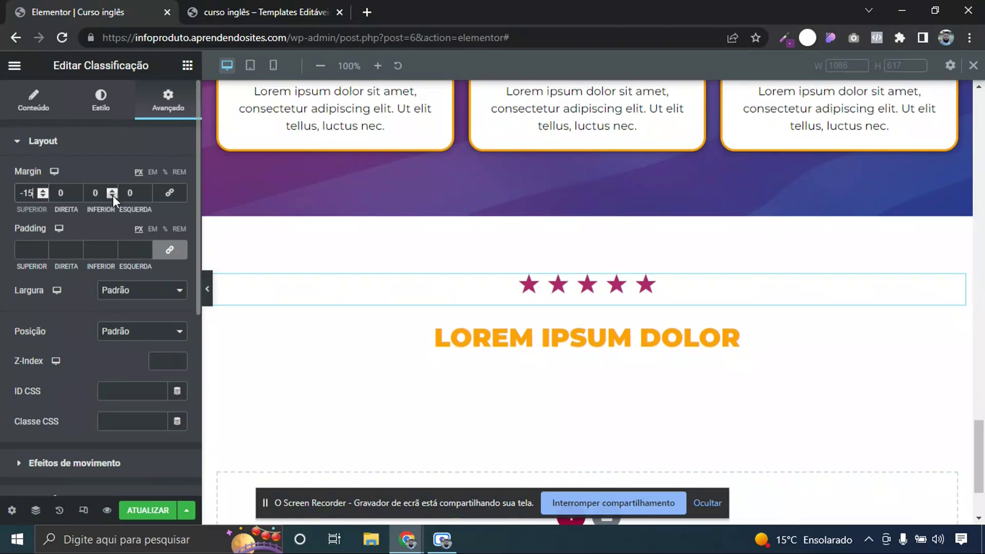
{"action": "left_click_drag", "start_coordinate": [113, 195], "coordinate": [113, 195]}
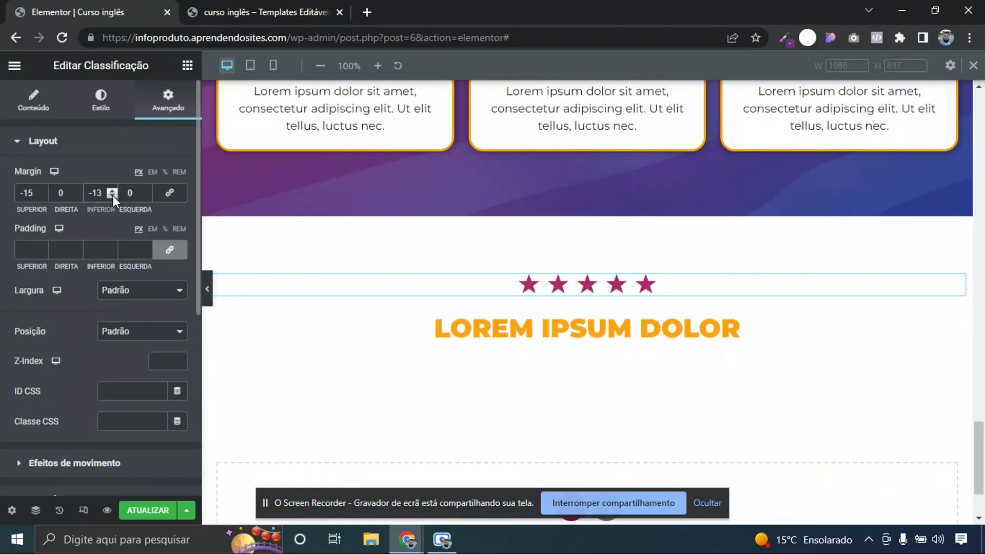
{"action": "left_click", "coordinate": [113, 195]}
{"action": "left_click", "coordinate": [113, 195]}
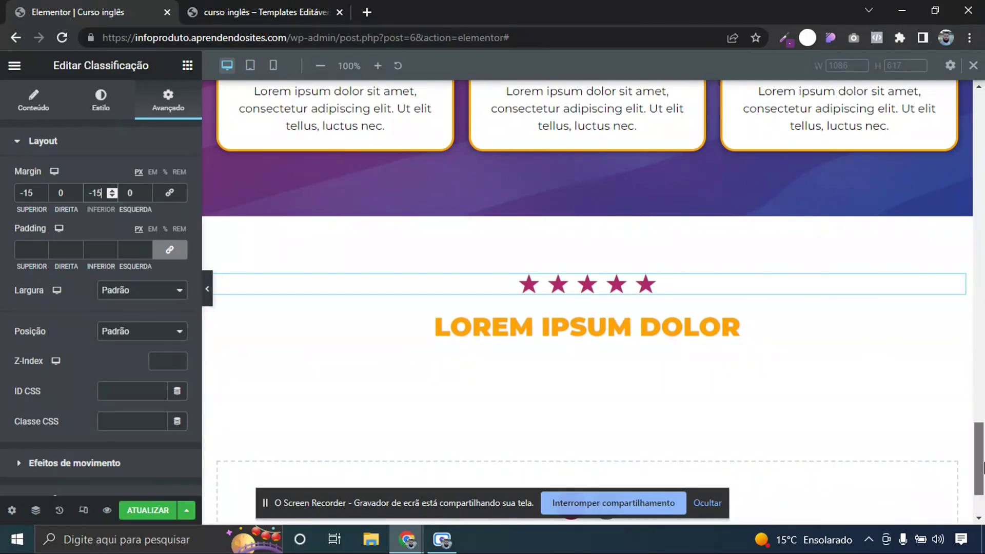
Insert an inner section below the LOREM IPSUM DOLOR heading and duplicate a column to make three columns
{"action": "scroll", "coordinate": [981, 487], "scroll_direction": "down", "scroll_amount": 2}
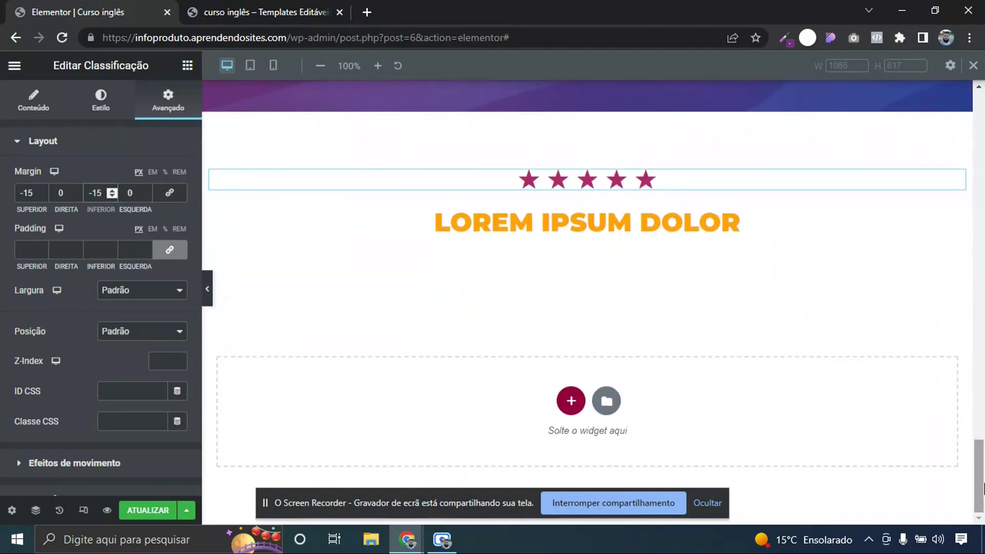
{"action": "left_click", "coordinate": [188, 67]}
{"action": "left_click_drag", "start_coordinate": [58, 242], "coordinate": [427, 235]}
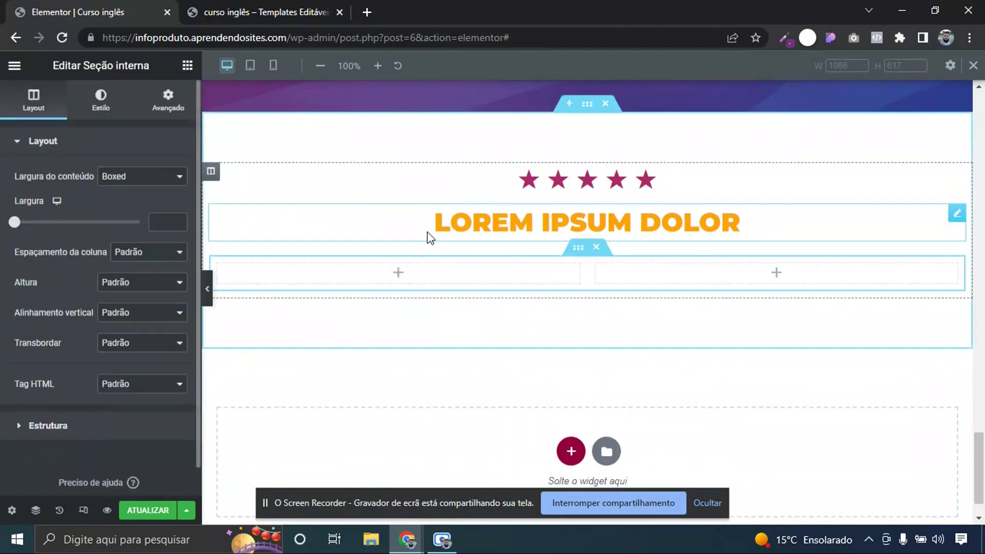
{"action": "right_click", "coordinate": [219, 272]}
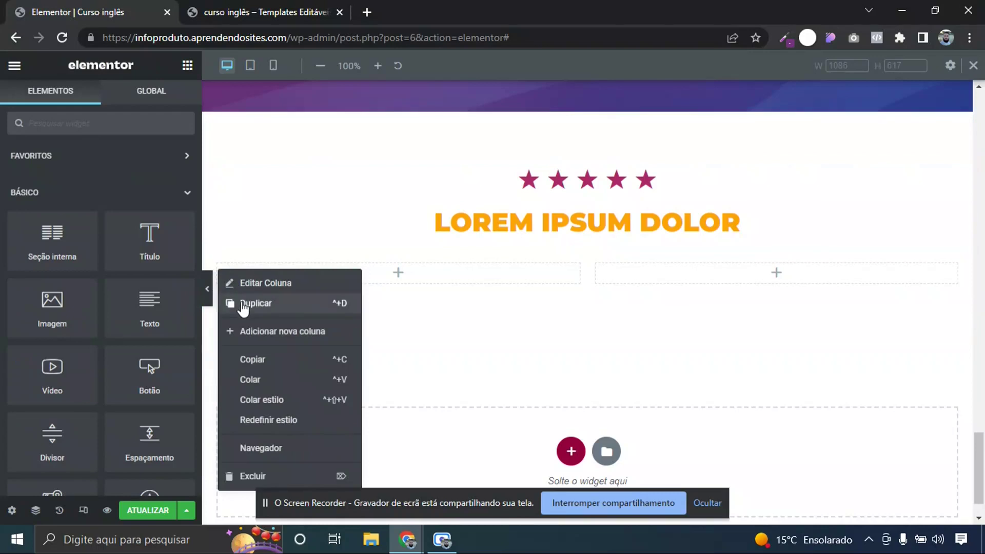
{"action": "left_click", "coordinate": [242, 305]}
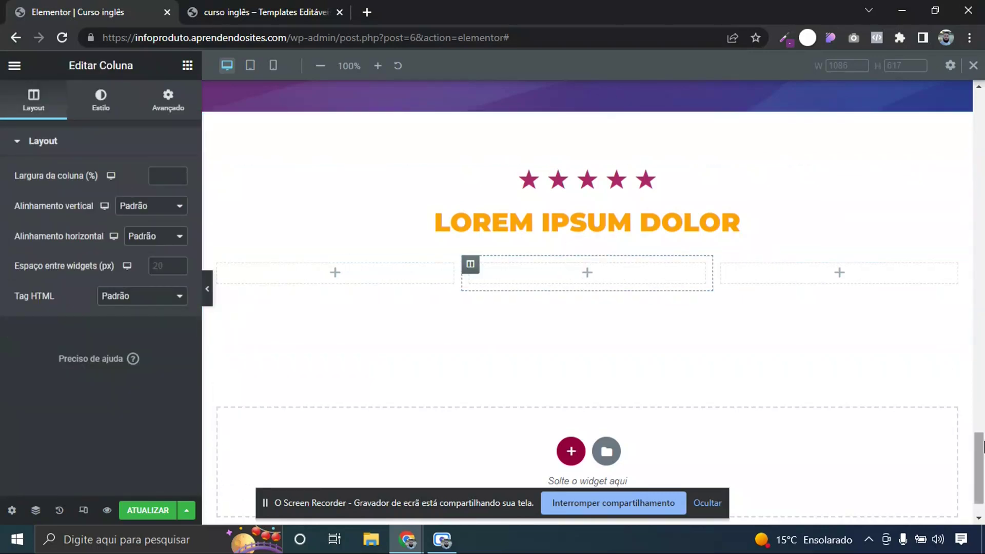
Copy the orange-bordered video from the page's opening section and paste it into the first of the three columns
{"action": "scroll", "coordinate": [409, 286], "scroll_direction": "down", "scroll_amount": 15}
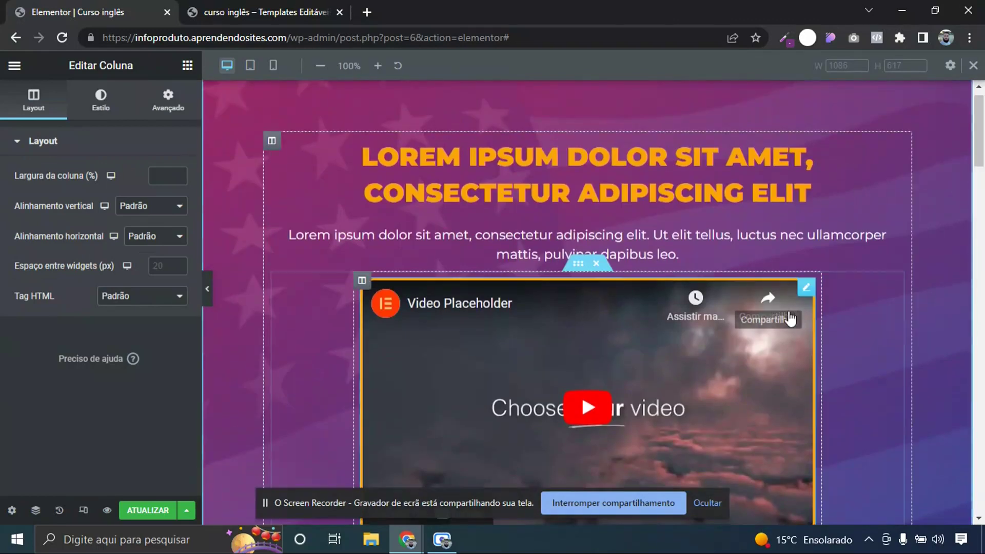
{"action": "right_click", "coordinate": [807, 288]}
{"action": "left_click", "coordinate": [837, 352]}
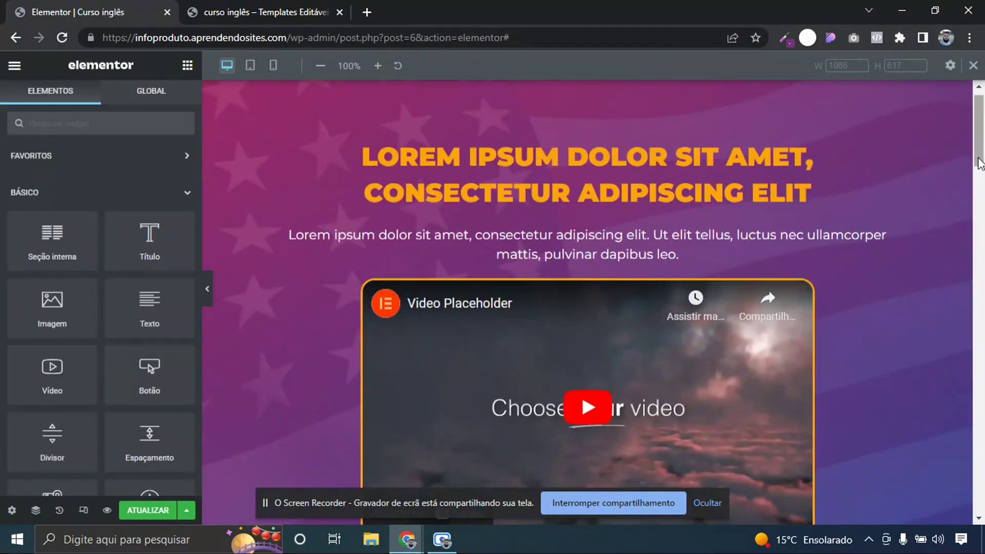
{"action": "scroll", "coordinate": [873, 461], "scroll_direction": "down", "scroll_amount": 15}
{"action": "right_click", "coordinate": [352, 233]}
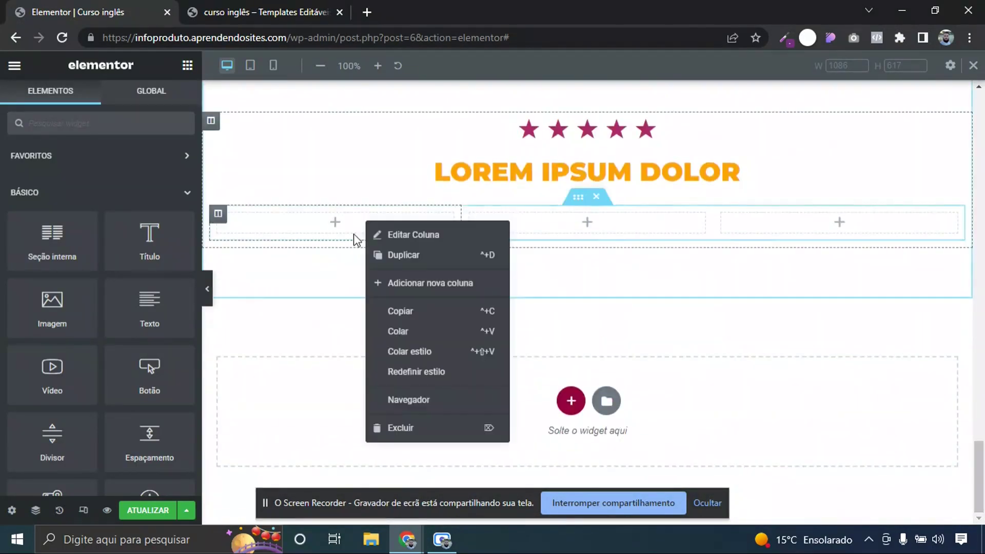
{"action": "left_click", "coordinate": [380, 342]}
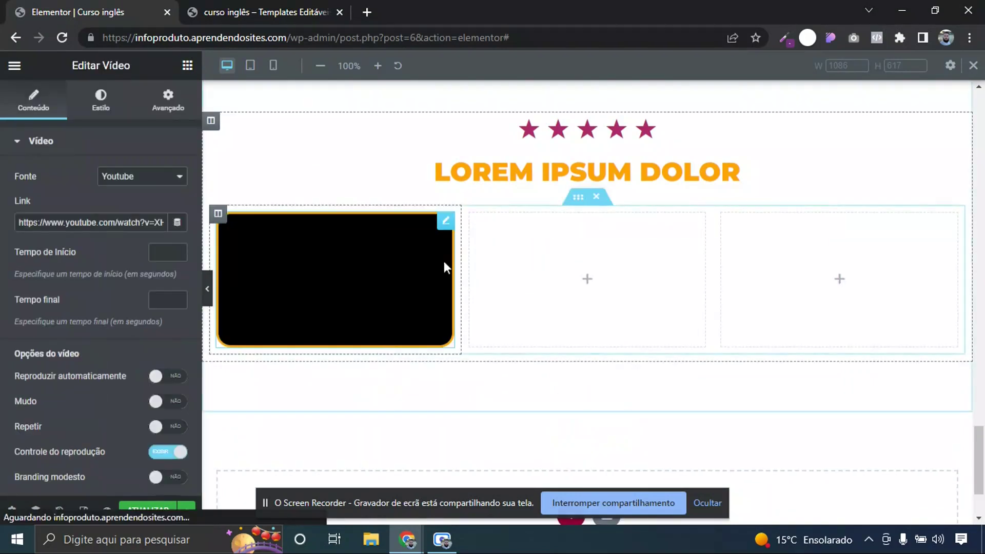
Delete the two empty columns and duplicate the video column twice to fill the row with three videos
{"action": "right_click", "coordinate": [475, 215]}
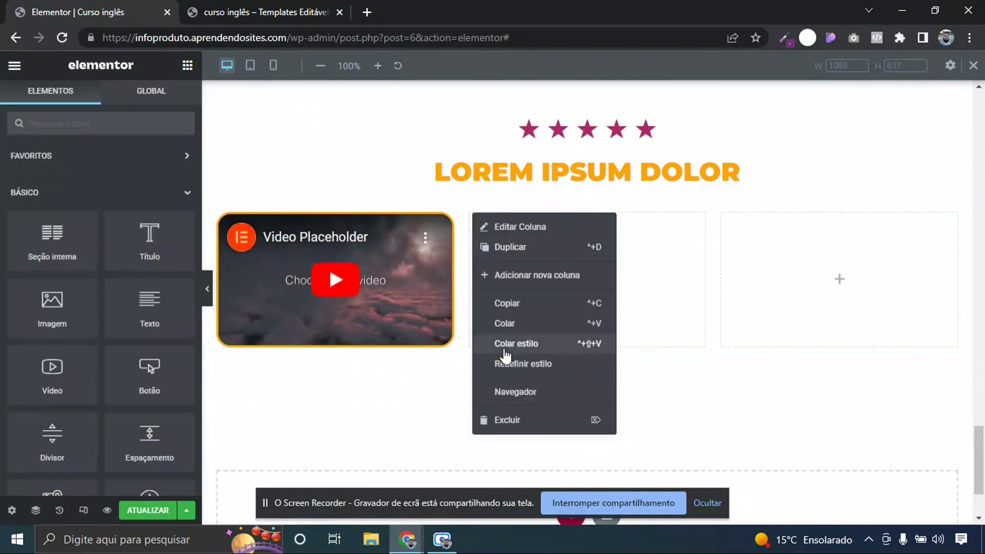
{"action": "left_click", "coordinate": [506, 420]}
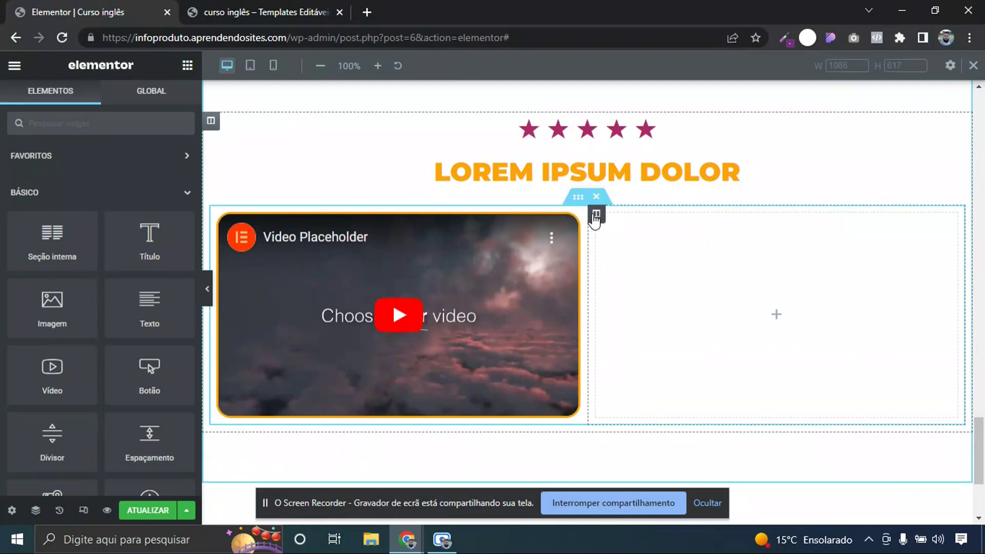
{"action": "right_click", "coordinate": [595, 219]}
{"action": "left_click", "coordinate": [629, 420]}
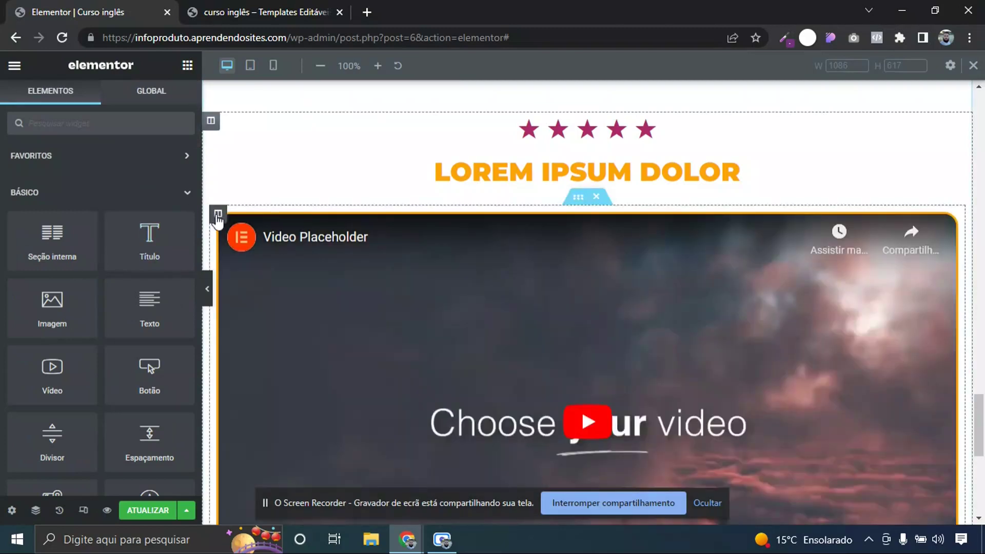
{"action": "right_click", "coordinate": [218, 216]}
{"action": "left_click", "coordinate": [238, 248]}
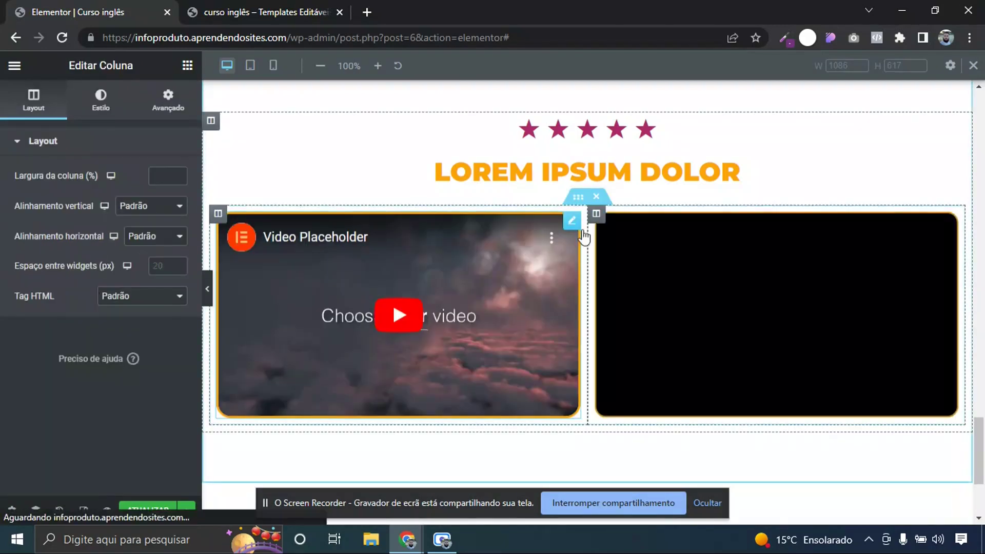
{"action": "right_click", "coordinate": [595, 216]}
{"action": "left_click", "coordinate": [613, 252]}
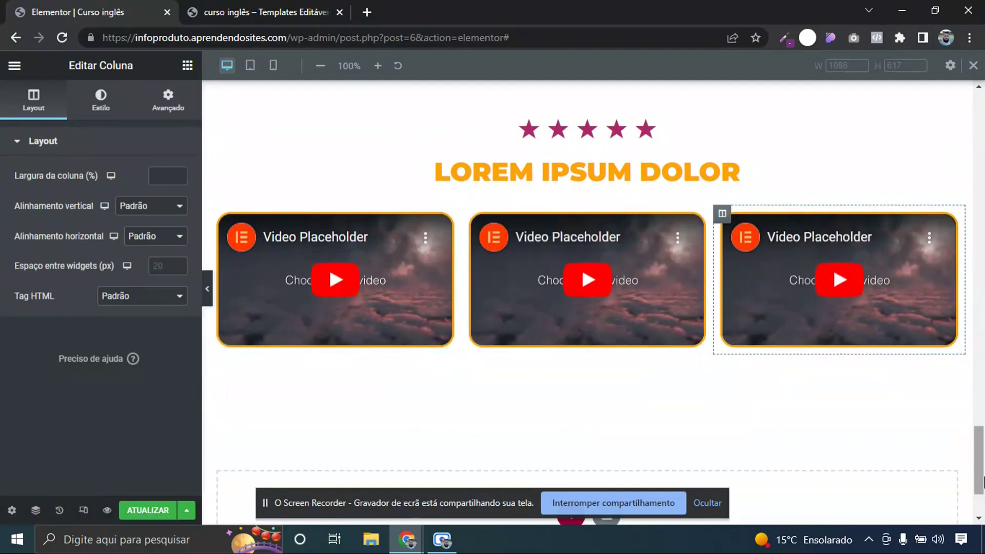
Copy the "Quero me inscrever" button from higher up the page and paste it below the three videos
{"action": "left_click_drag", "start_coordinate": [978, 451], "coordinate": [982, 431]}
{"action": "scroll", "coordinate": [704, 331], "scroll_direction": "up", "scroll_amount": 1}
{"action": "right_click", "coordinate": [695, 342]}
{"action": "left_click", "coordinate": [728, 359]}
{"action": "scroll", "coordinate": [616, 205], "scroll_direction": "down", "scroll_amount": 1}
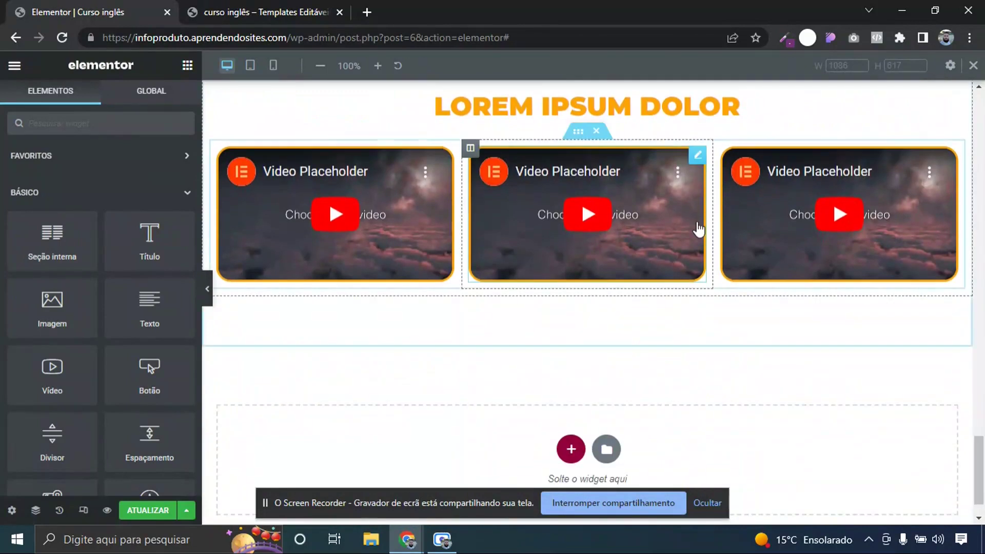
{"action": "scroll", "coordinate": [496, 374], "scroll_direction": "up", "scroll_amount": 1}
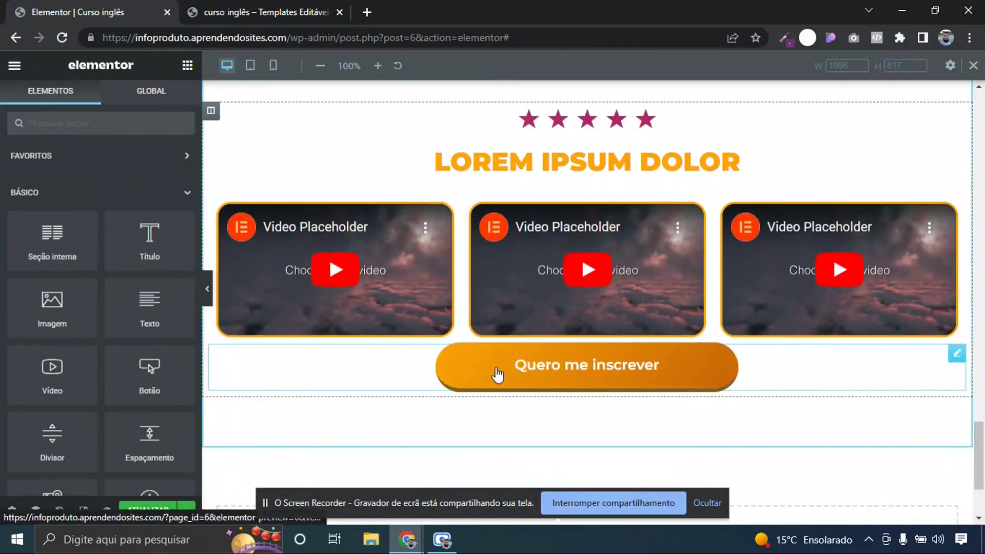
Unlink the margins of the button below the videos and set its top margin to 20 px
{"action": "left_click", "coordinate": [957, 353]}
{"action": "left_click", "coordinate": [182, 108]}
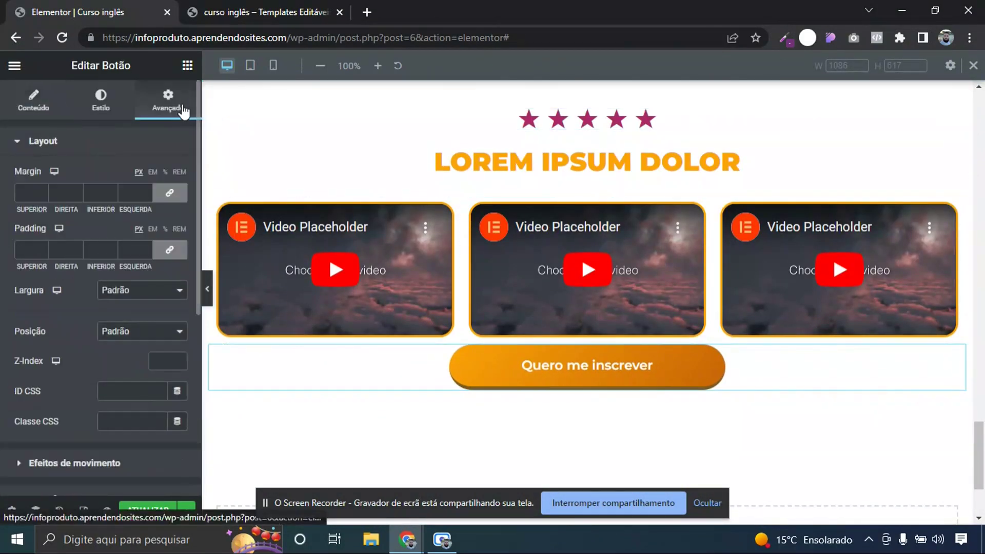
{"action": "left_click", "coordinate": [182, 193]}
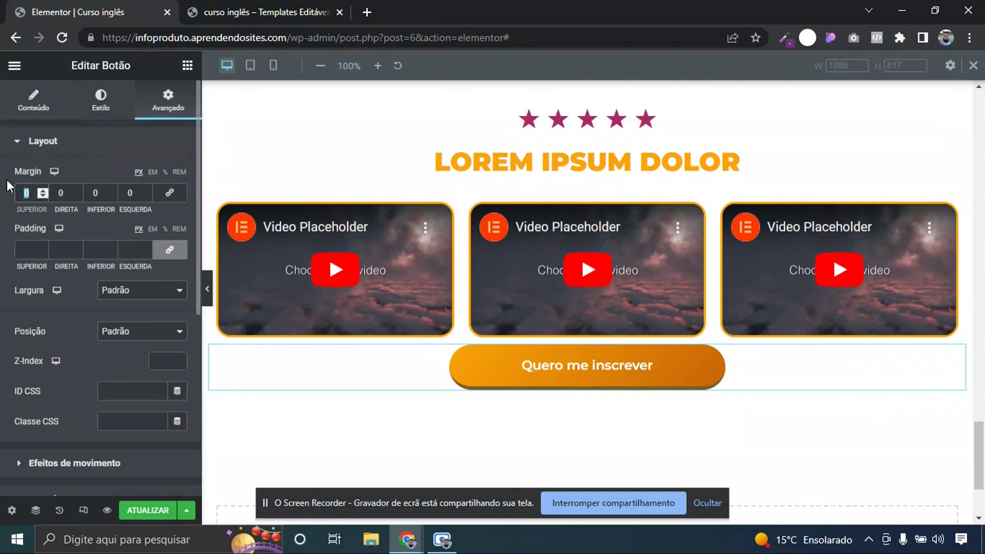
{"action": "type", "text": "20"}
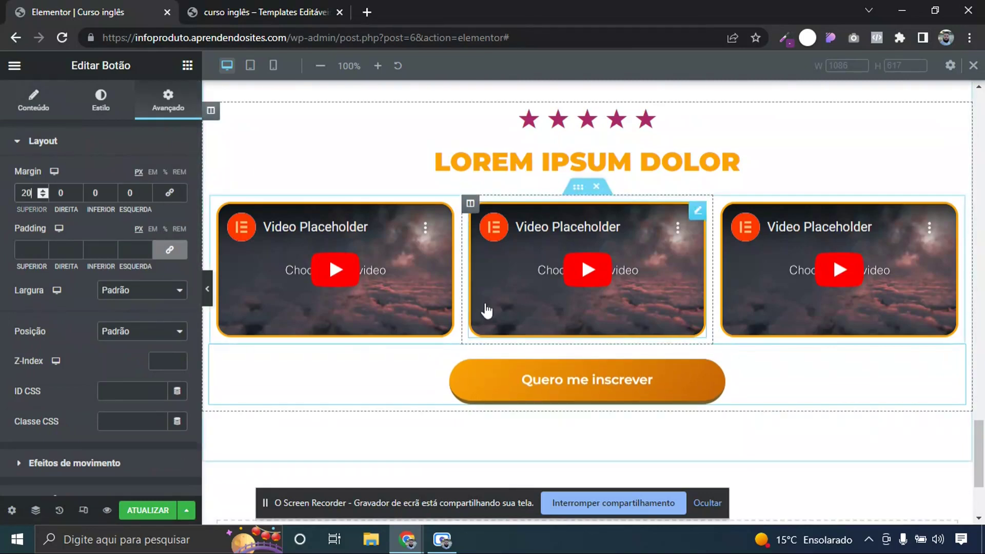
Check the video section in the mobile layout and set its mobile top and bottom padding to 50 px, unlinked from the sides
{"action": "left_click", "coordinate": [207, 289]}
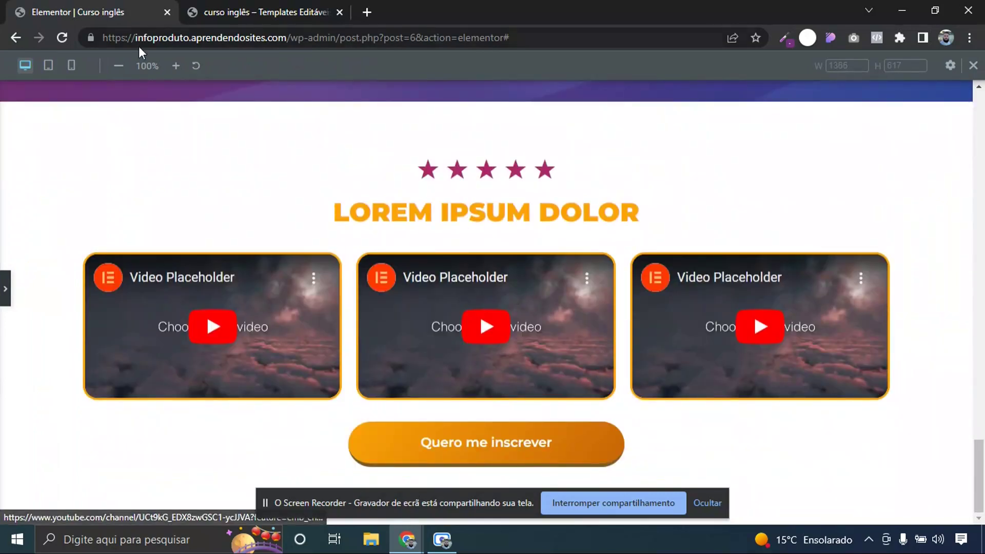
{"action": "left_click", "coordinate": [72, 71]}
{"action": "scroll", "coordinate": [595, 241], "scroll_direction": "down", "scroll_amount": 5}
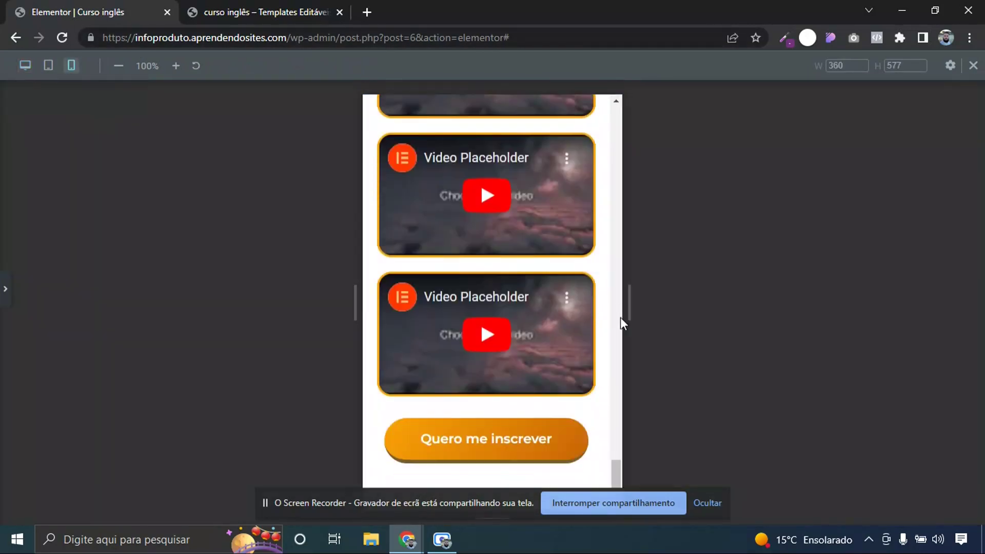
{"action": "left_click_drag", "start_coordinate": [616, 469], "coordinate": [534, 416]}
{"action": "left_click", "coordinate": [5, 293]}
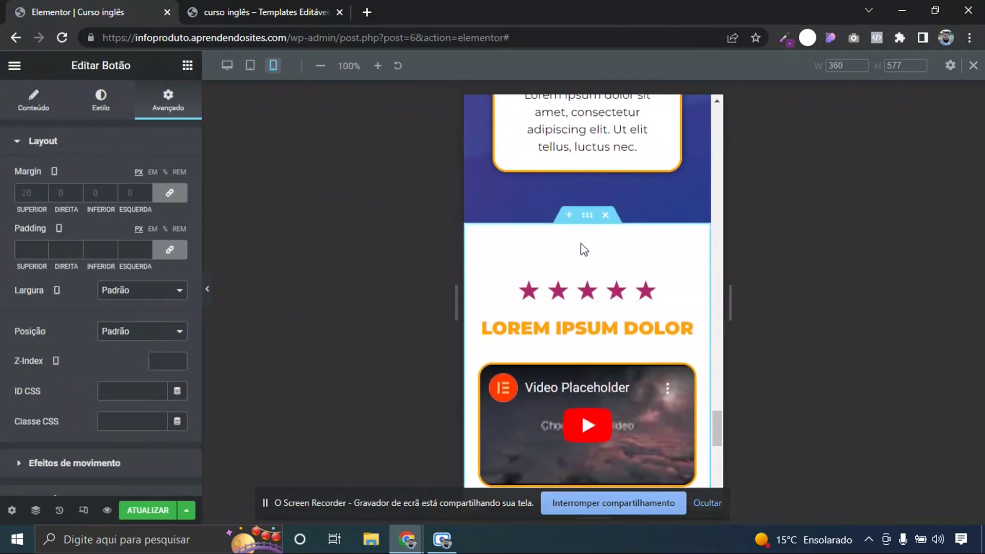
{"action": "left_click", "coordinate": [586, 216]}
{"action": "left_click", "coordinate": [180, 250]}
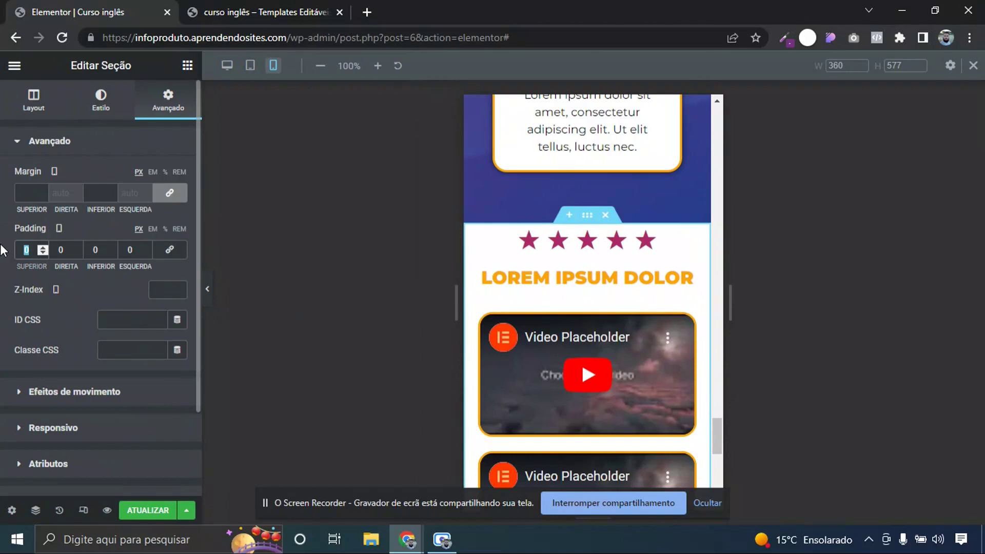
{"action": "type", "text": "50"}
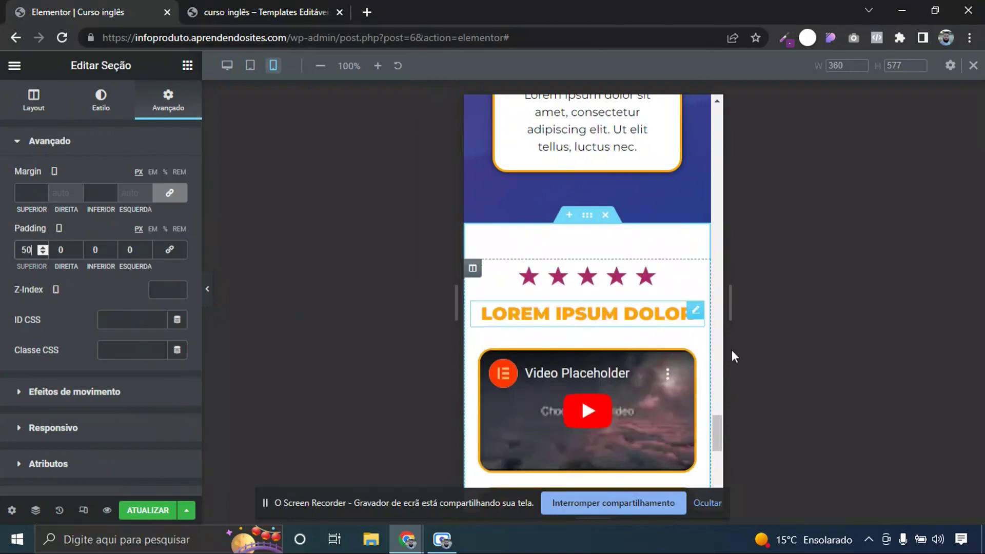
{"action": "left_click_drag", "start_coordinate": [719, 419], "coordinate": [723, 475]}
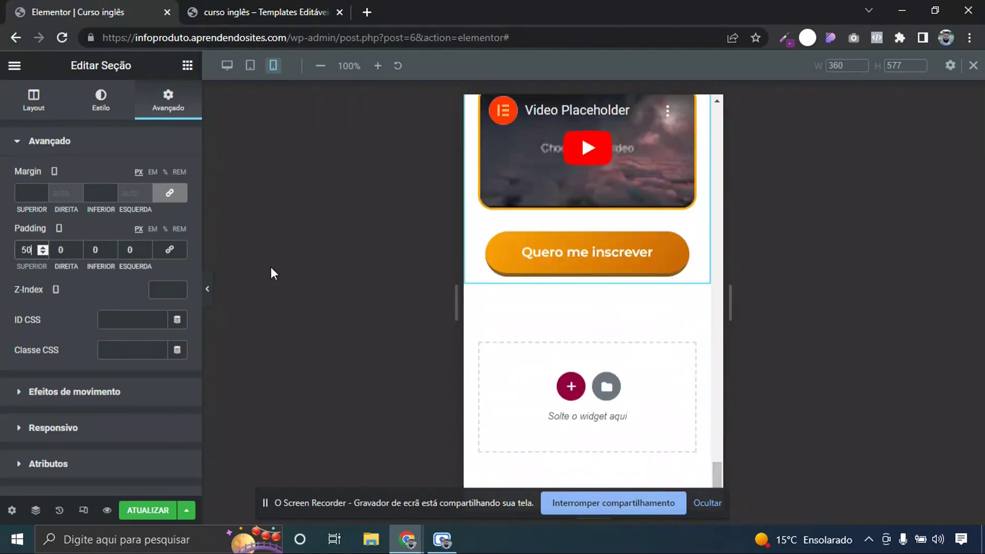
{"action": "left_click", "coordinate": [98, 250]}
{"action": "type", "text": "50"}
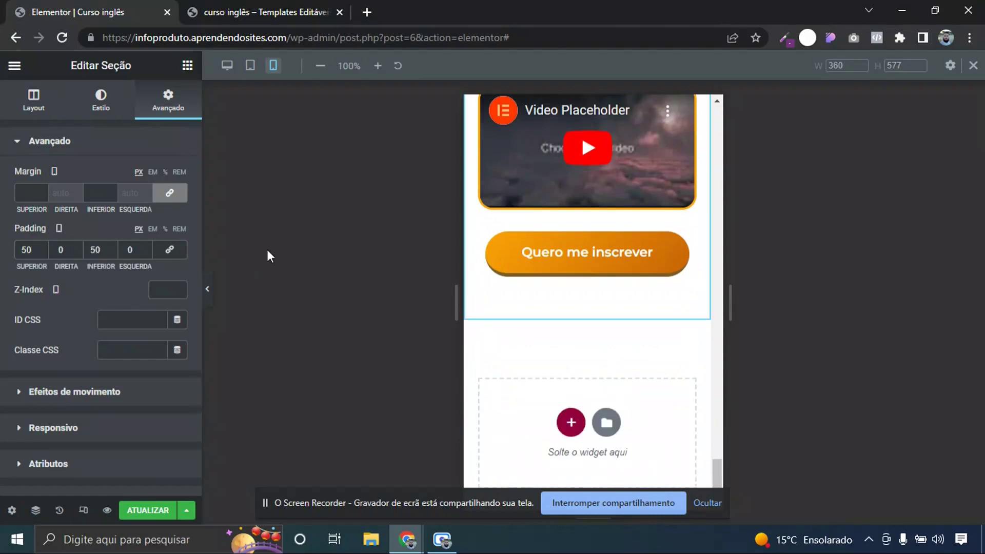
Restore the desktop layout and check the section with the circular portrait in the reference template's browser tab
{"action": "left_click", "coordinate": [226, 66]}
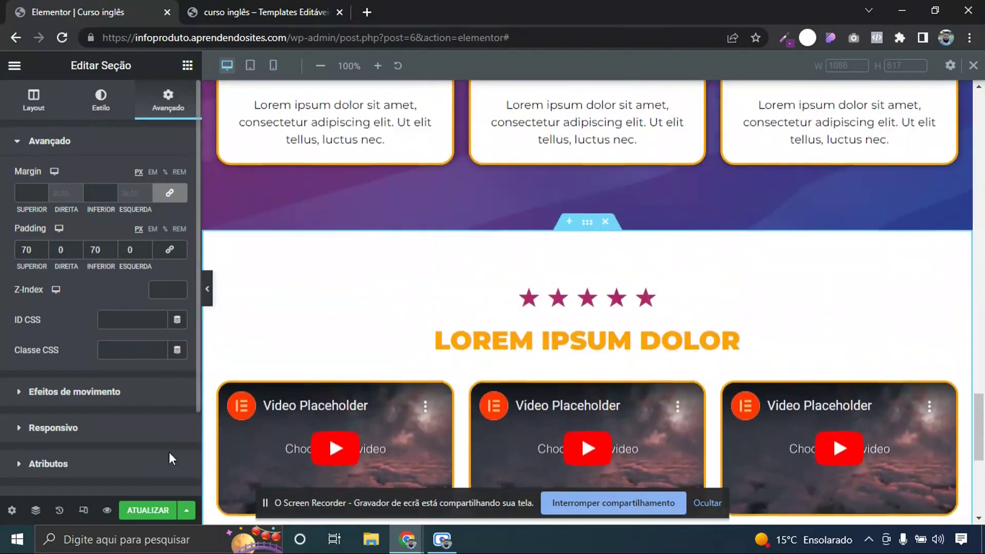
{"action": "scroll", "coordinate": [301, 374], "scroll_direction": "down", "scroll_amount": 4}
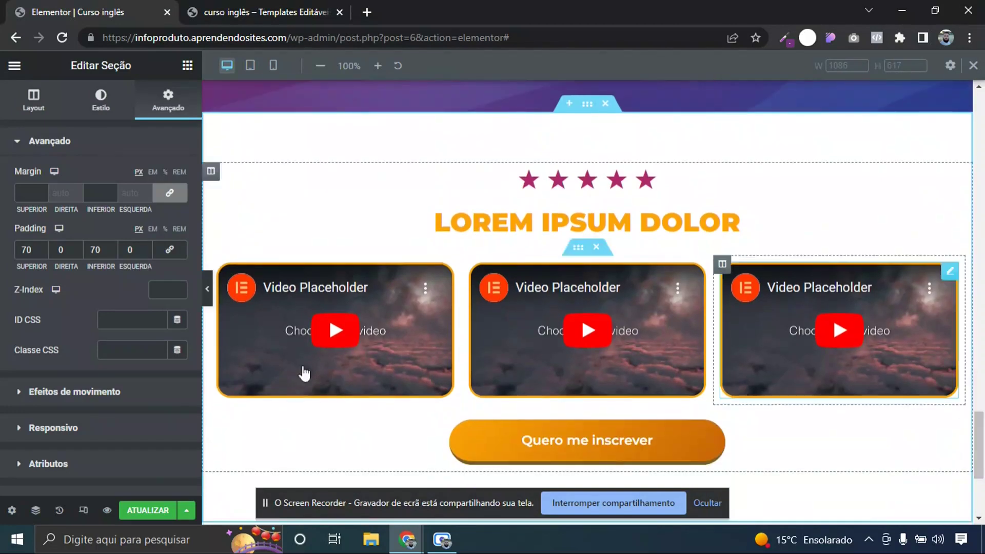
{"action": "left_click", "coordinate": [263, 7]}
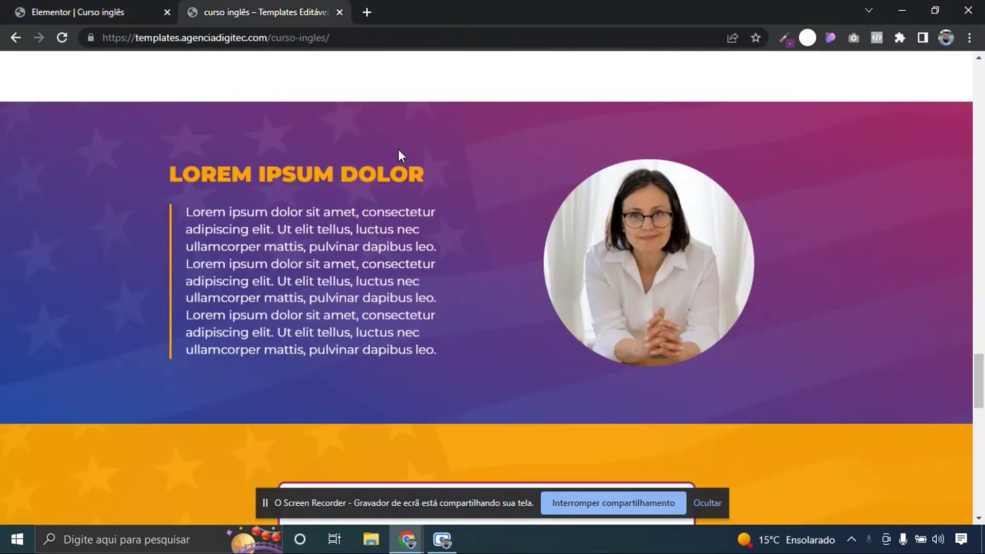
Return to the Elementor editor tab, copy the section with the six numbered cards and paste it at the end of the page
{"action": "left_click", "coordinate": [65, 6]}
{"action": "left_click_drag", "start_coordinate": [980, 446], "coordinate": [983, 359]}
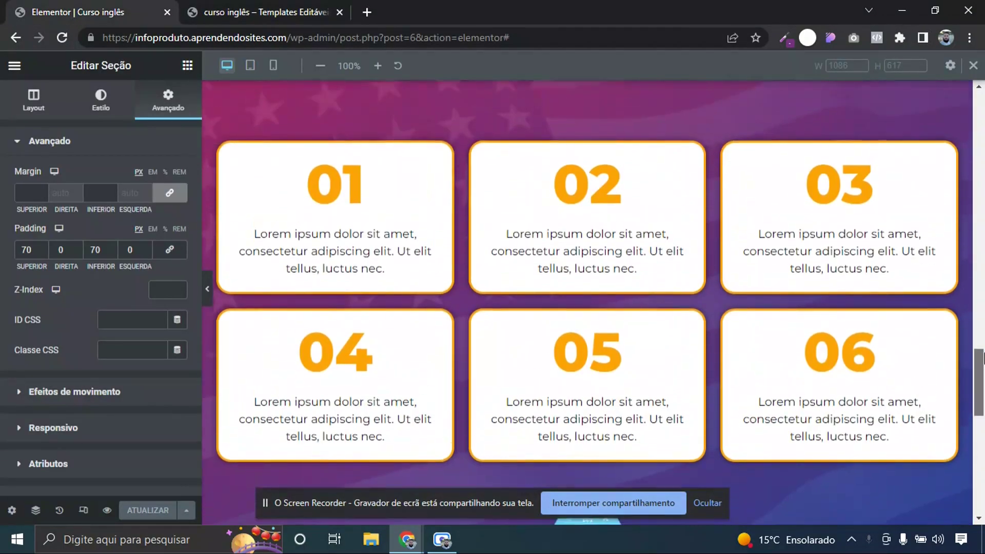
{"action": "scroll", "coordinate": [831, 267], "scroll_direction": "up", "scroll_amount": 2}
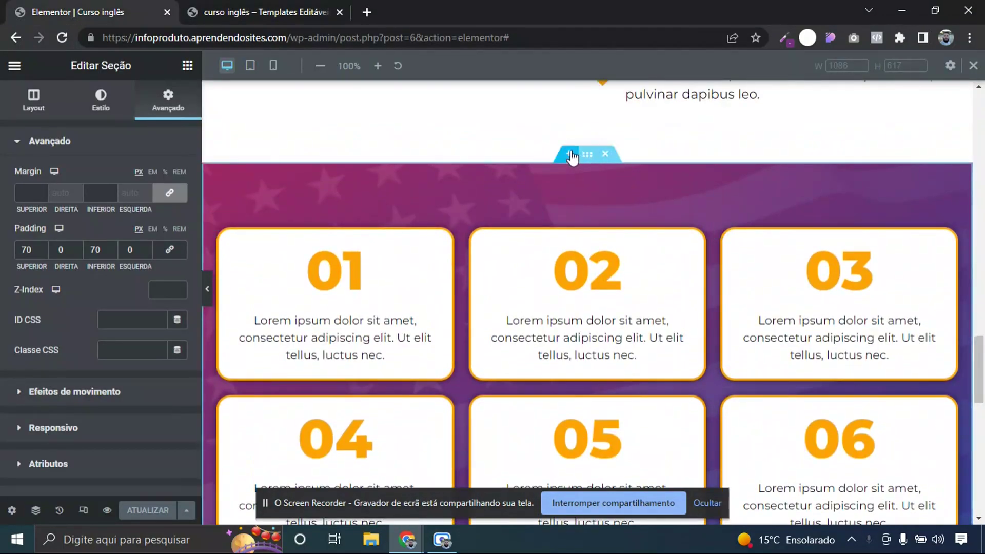
{"action": "right_click", "coordinate": [584, 152]}
{"action": "left_click", "coordinate": [615, 211]}
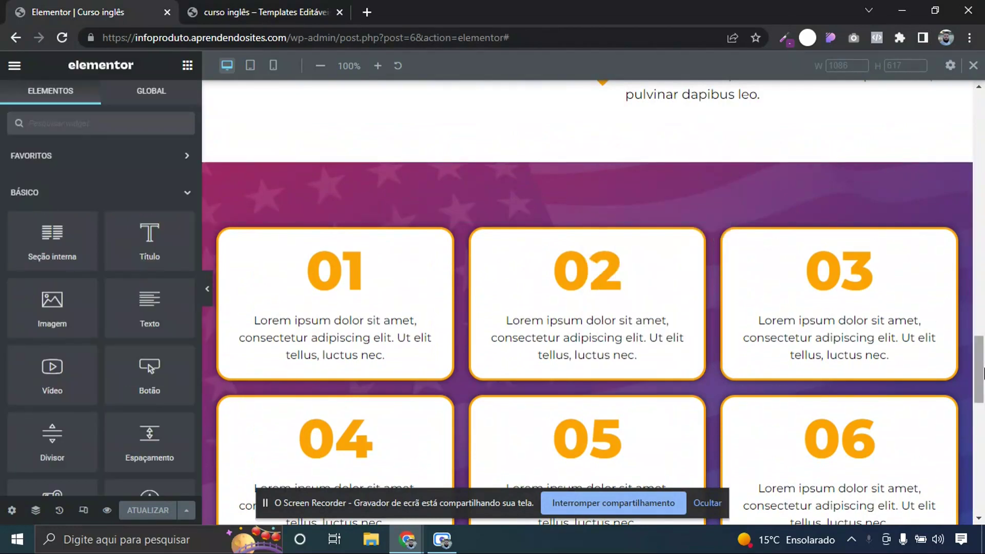
{"action": "left_click_drag", "start_coordinate": [982, 372], "coordinate": [980, 474]}
{"action": "right_click", "coordinate": [494, 396]}
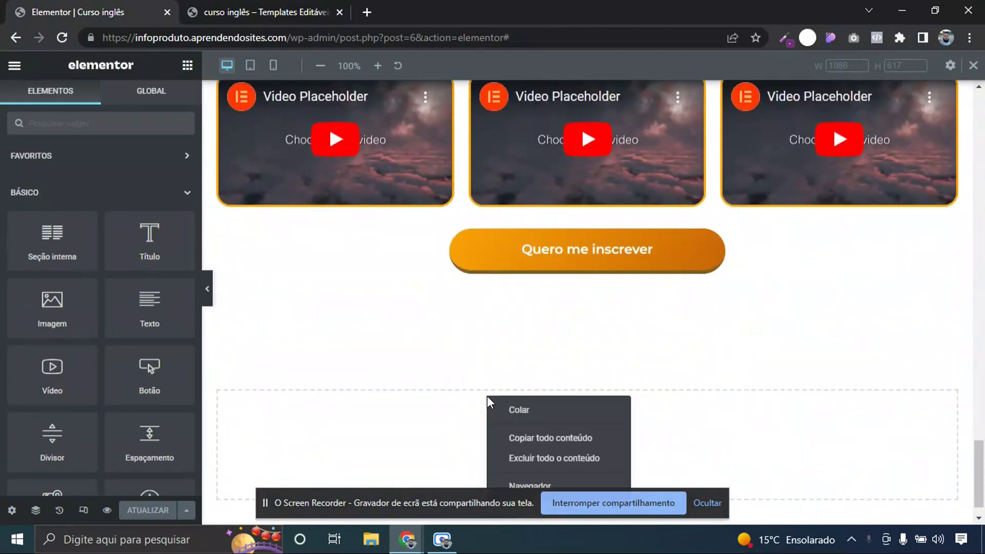
{"action": "left_click", "coordinate": [519, 409]}
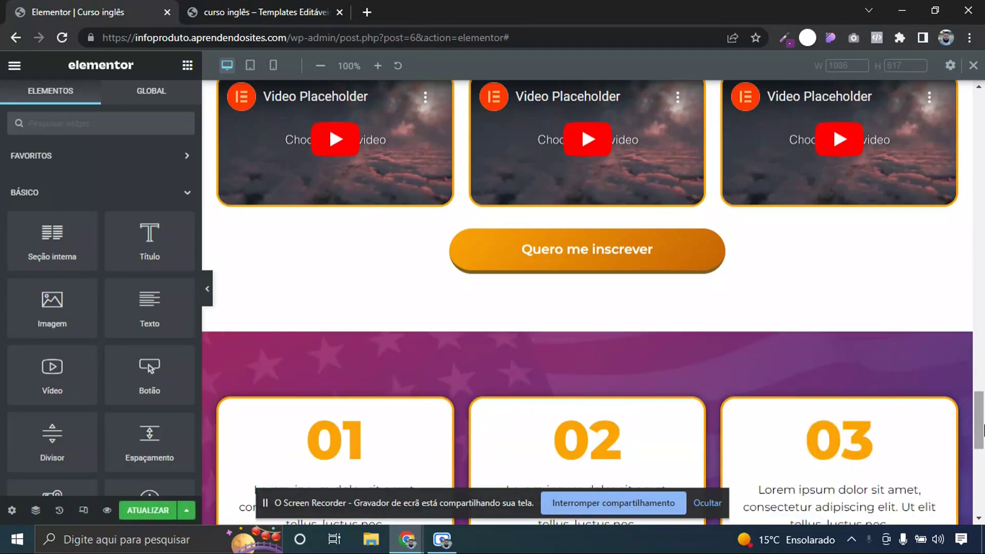
Delete both rows of numbered cards from the pasted section, keeping its flag background
{"action": "scroll", "coordinate": [869, 363], "scroll_direction": "down", "scroll_amount": 4}
{"action": "scroll", "coordinate": [604, 175], "scroll_direction": "down", "scroll_amount": 3}
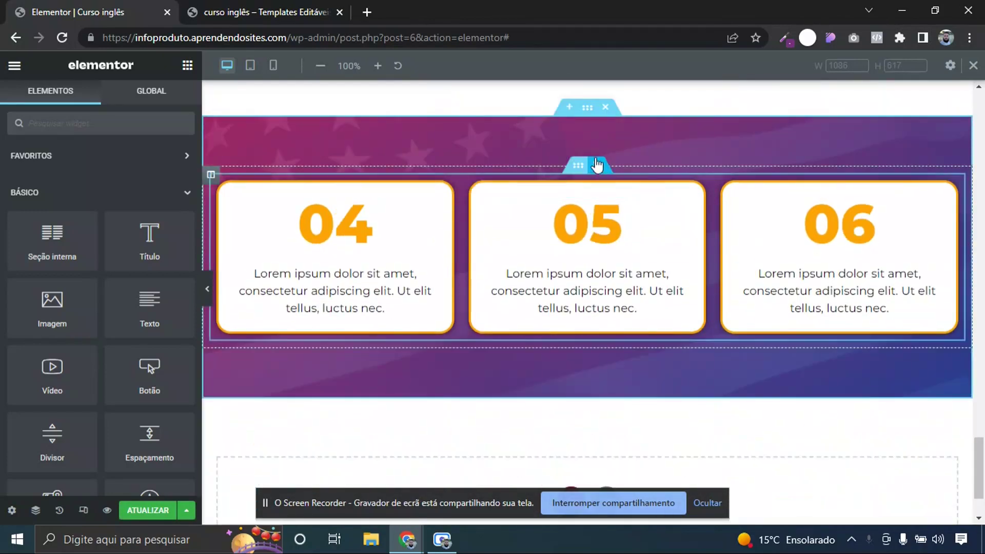
{"action": "left_click", "coordinate": [598, 165]}
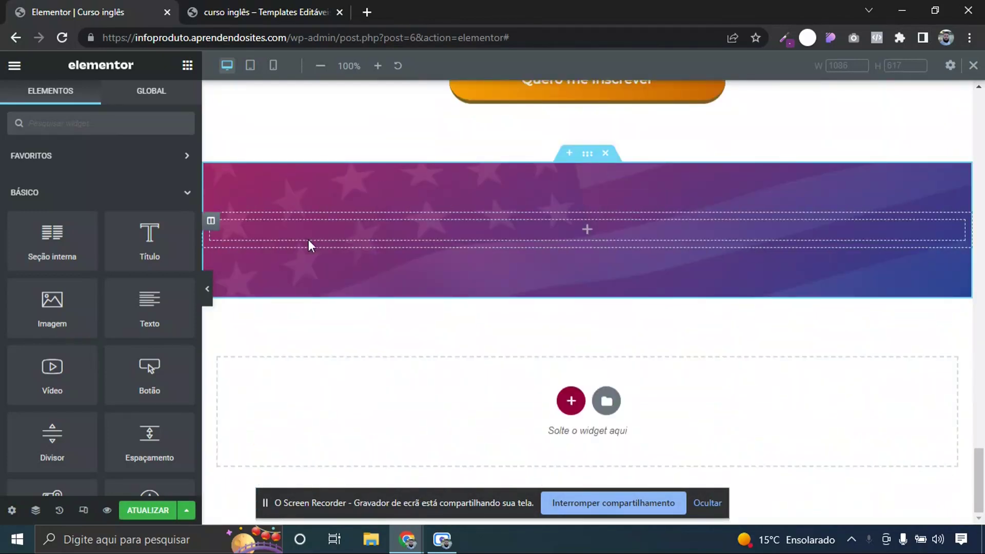
Check the portrait section in the reference template's tab, and duplicate the emptied section's column to make two columns
{"action": "left_click", "coordinate": [262, 7]}
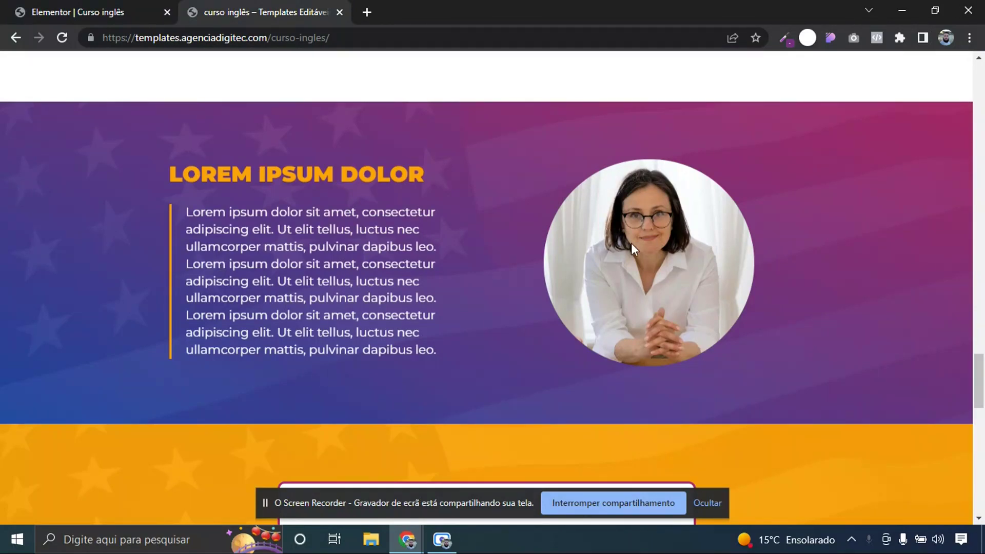
{"action": "left_click", "coordinate": [94, 7]}
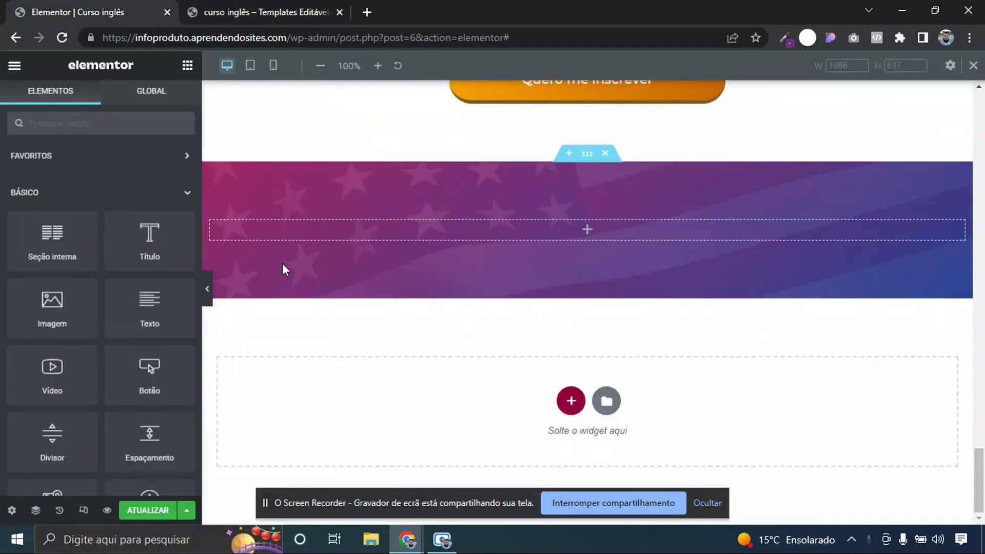
{"action": "left_click", "coordinate": [211, 222]}
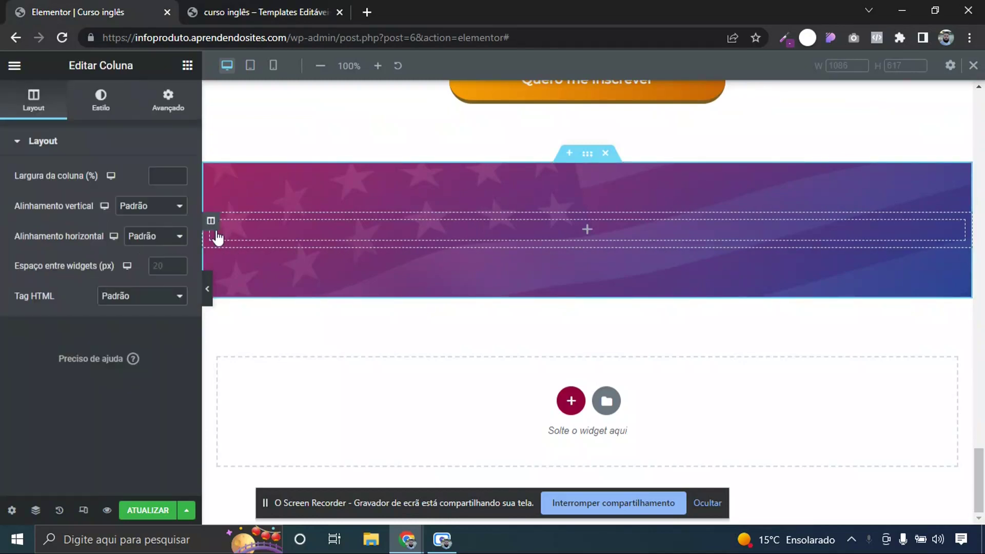
{"action": "right_click", "coordinate": [212, 224]}
{"action": "left_click", "coordinate": [238, 257]}
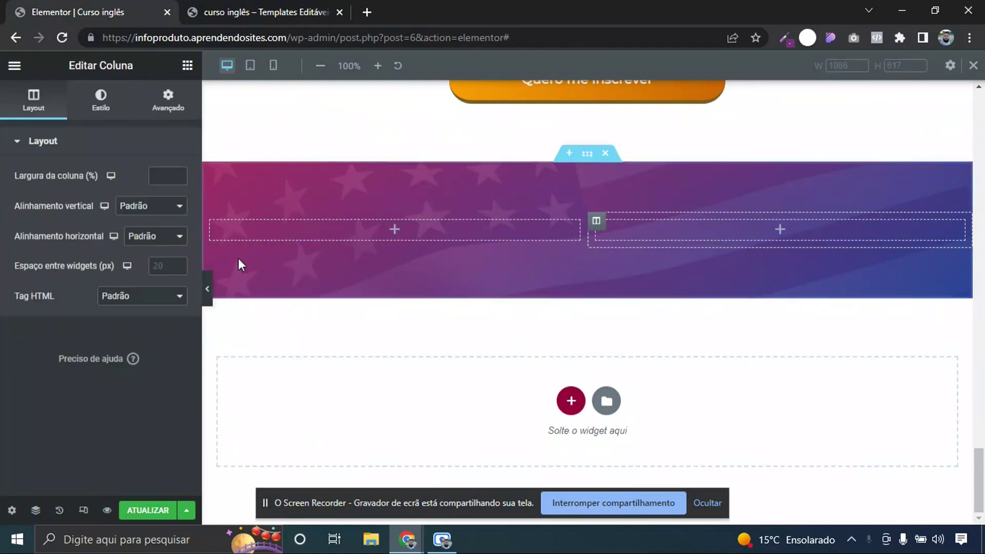
Copy the "LOREM IPSUM DOLOR" heading beside the Statue of Liberty and paste it into the new section's first column
{"action": "left_click_drag", "start_coordinate": [983, 464], "coordinate": [983, 191]}
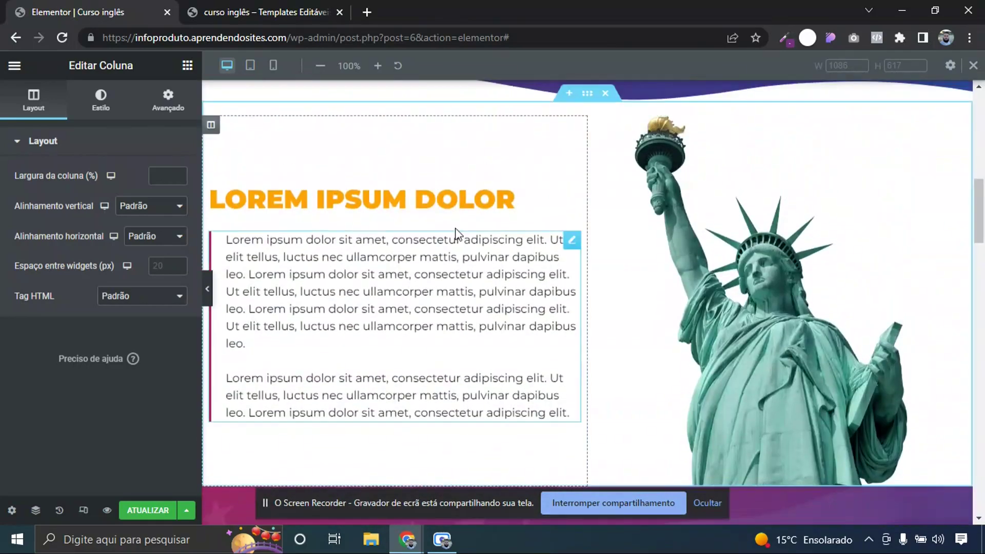
{"action": "right_click", "coordinate": [433, 203]}
{"action": "left_click", "coordinate": [462, 264]}
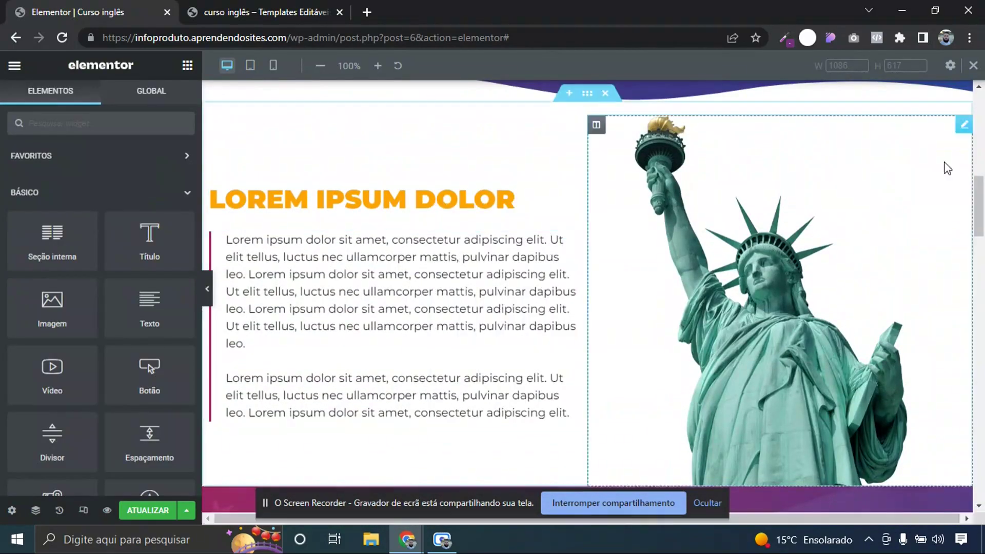
{"action": "scroll", "coordinate": [492, 267], "scroll_direction": "down", "scroll_amount": 10}
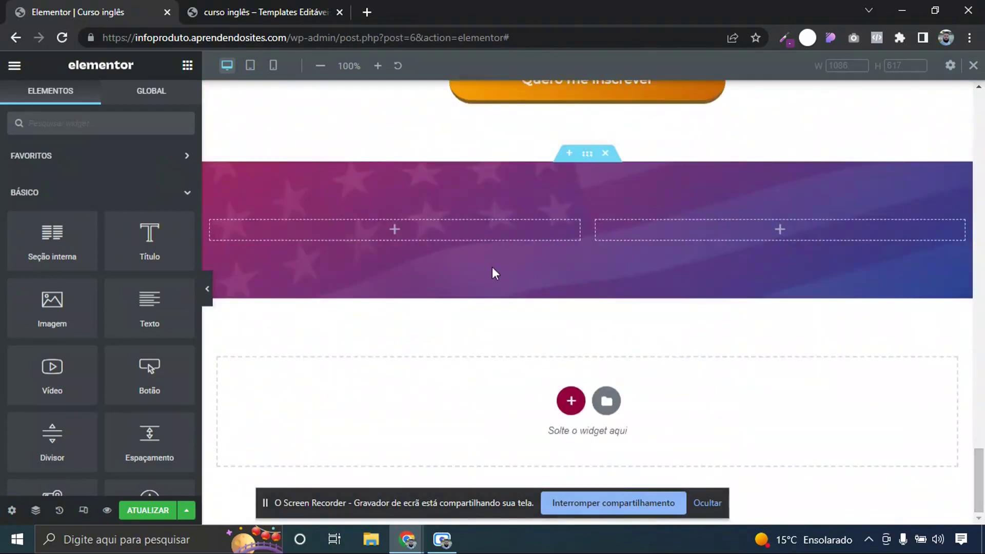
{"action": "right_click", "coordinate": [369, 221]}
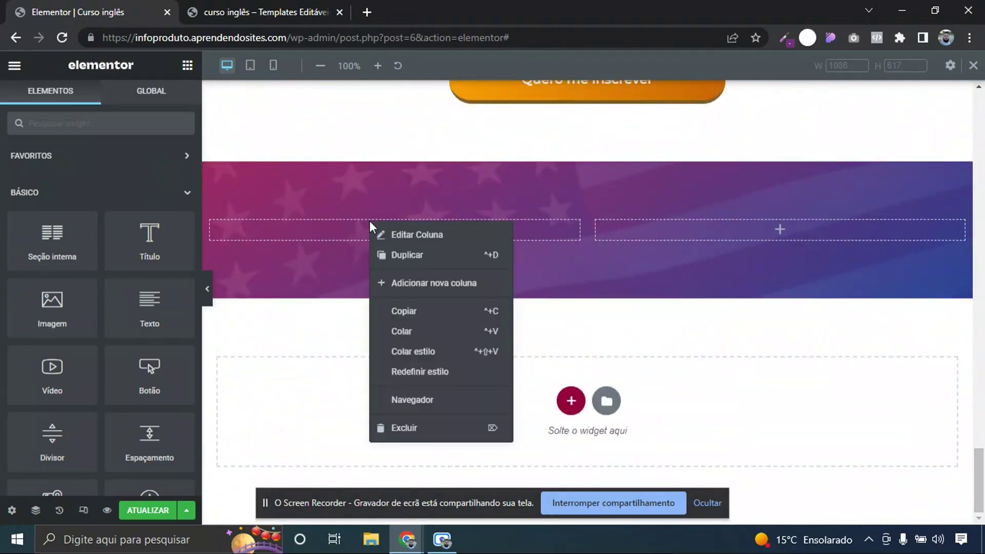
{"action": "left_click", "coordinate": [407, 328]}
Copy the bordered paragraph text beside the Statue of Liberty and paste it below the heading in the new section
{"action": "scroll", "coordinate": [633, 275], "scroll_direction": "up", "scroll_amount": 15}
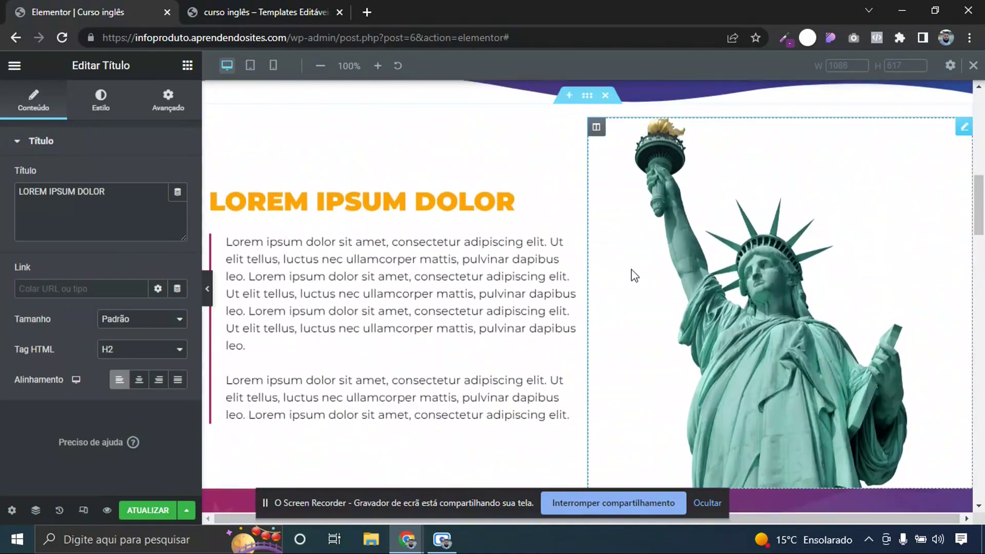
{"action": "right_click", "coordinate": [566, 243]}
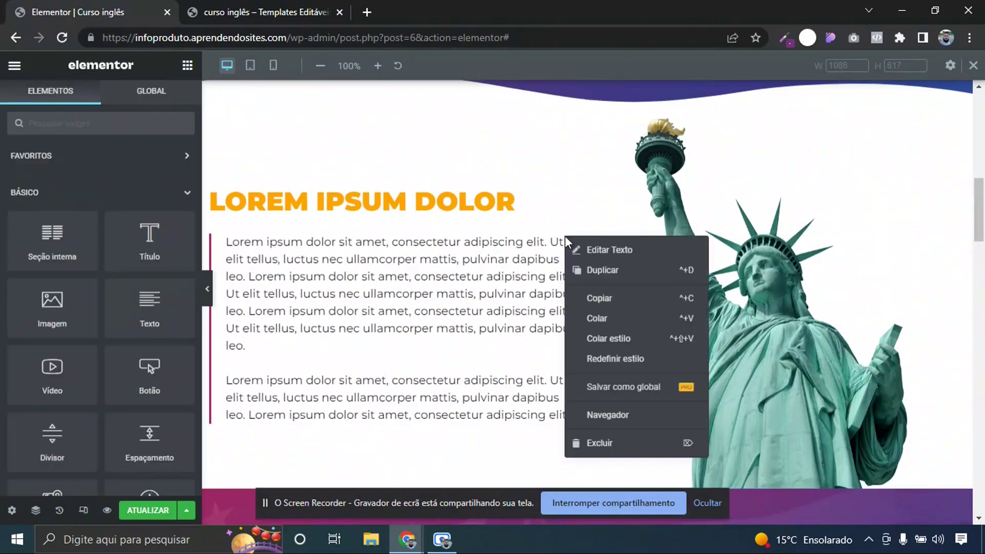
{"action": "left_click", "coordinate": [590, 294]}
{"action": "scroll", "coordinate": [589, 294], "scroll_direction": "down", "scroll_amount": 15}
{"action": "scroll", "coordinate": [587, 293], "scroll_direction": "down", "scroll_amount": 5}
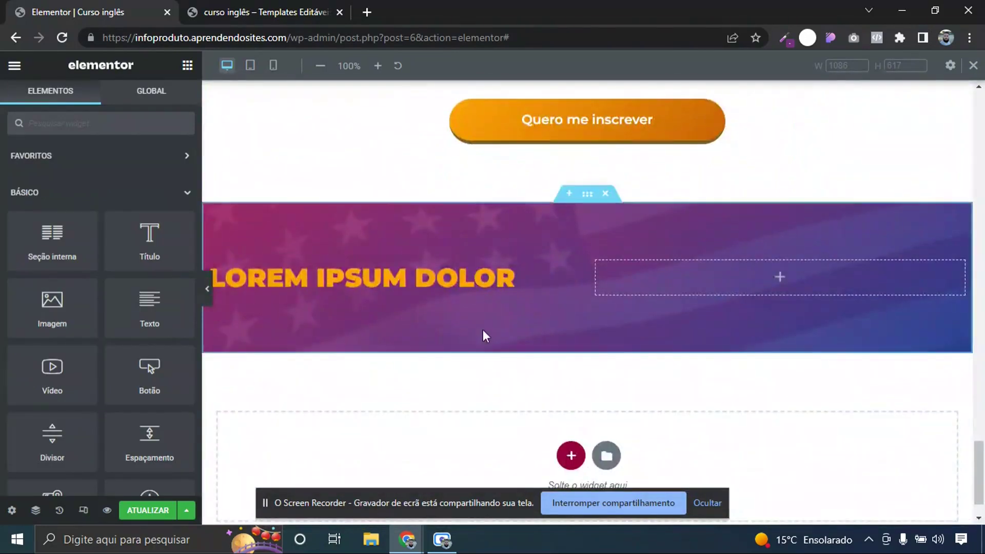
{"action": "right_click", "coordinate": [390, 278]}
{"action": "left_click", "coordinate": [420, 358]}
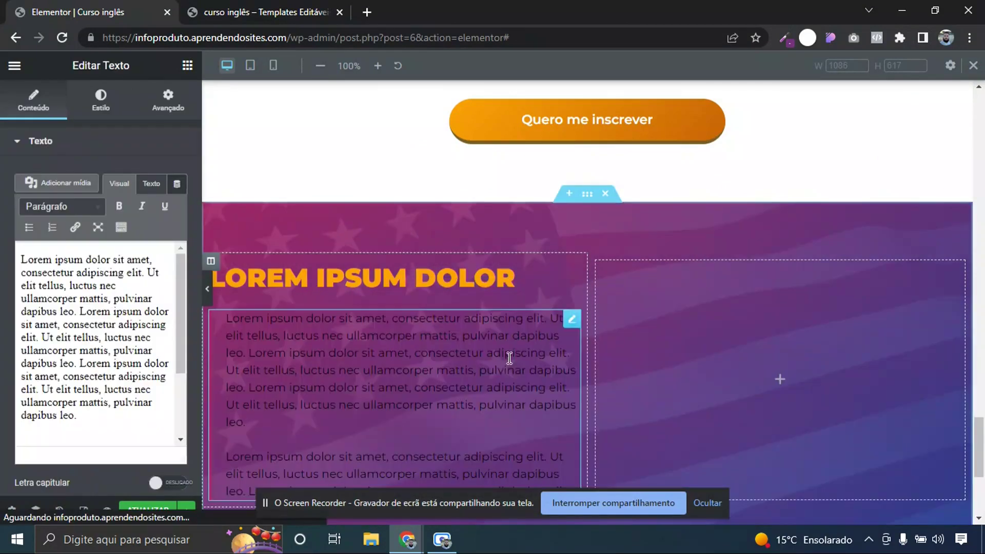
Set the pasted paragraph's text color to white, #FFFFFF
{"action": "left_click", "coordinate": [97, 100]}
{"action": "left_click", "coordinate": [178, 207]}
{"action": "left_click", "coordinate": [158, 272]}
{"action": "left_click_drag", "start_coordinate": [159, 272], "coordinate": [41, 195]}
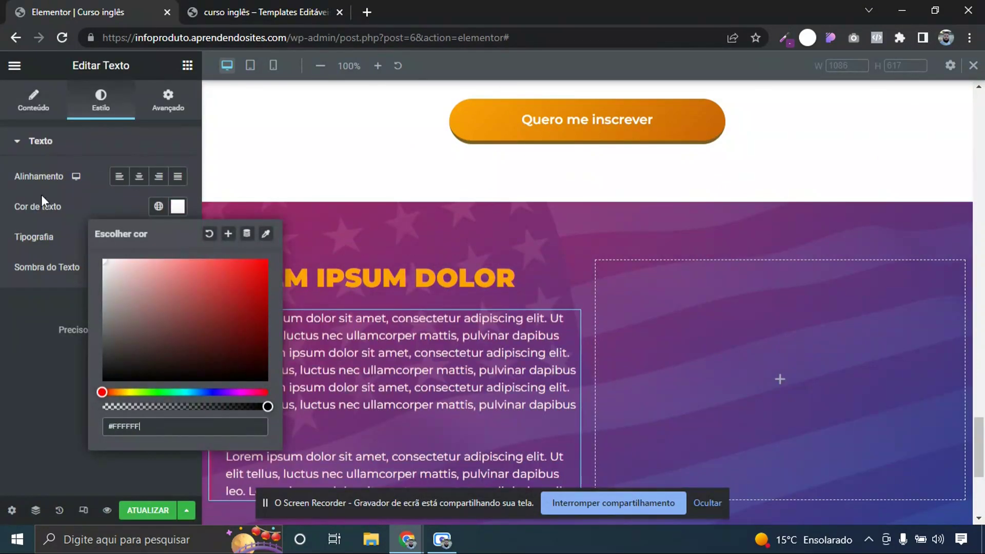
{"action": "left_click", "coordinate": [125, 148]}
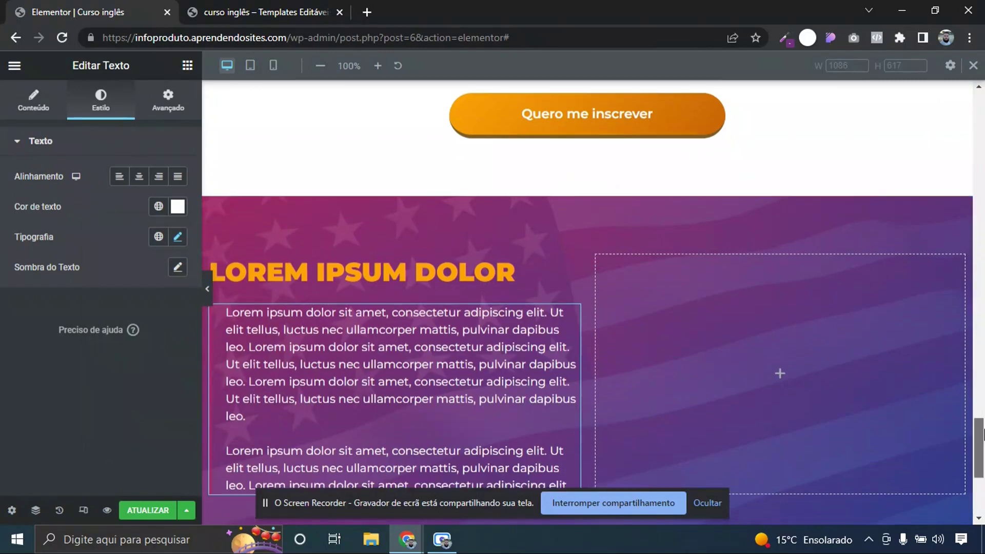
Change the color of the paragraph's left border to the orange global color
{"action": "scroll", "coordinate": [846, 410], "scroll_direction": "down", "scroll_amount": 2}
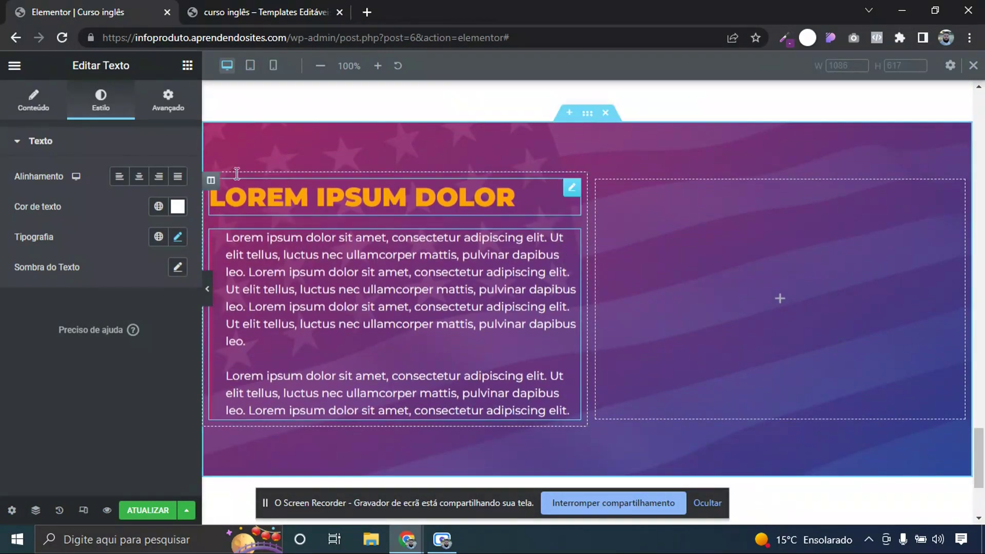
{"action": "left_click", "coordinate": [147, 108]}
{"action": "left_click", "coordinate": [70, 146]}
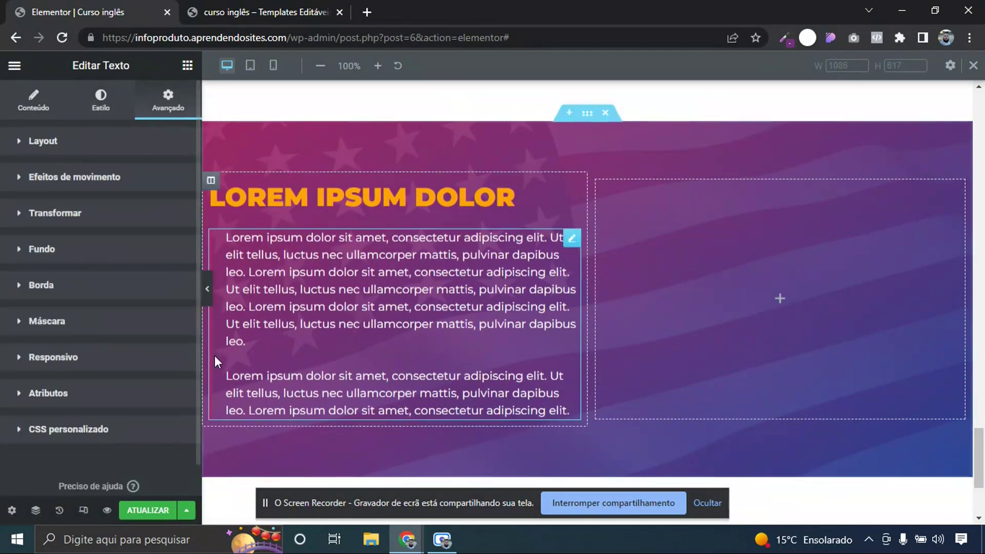
{"action": "left_click", "coordinate": [71, 287]}
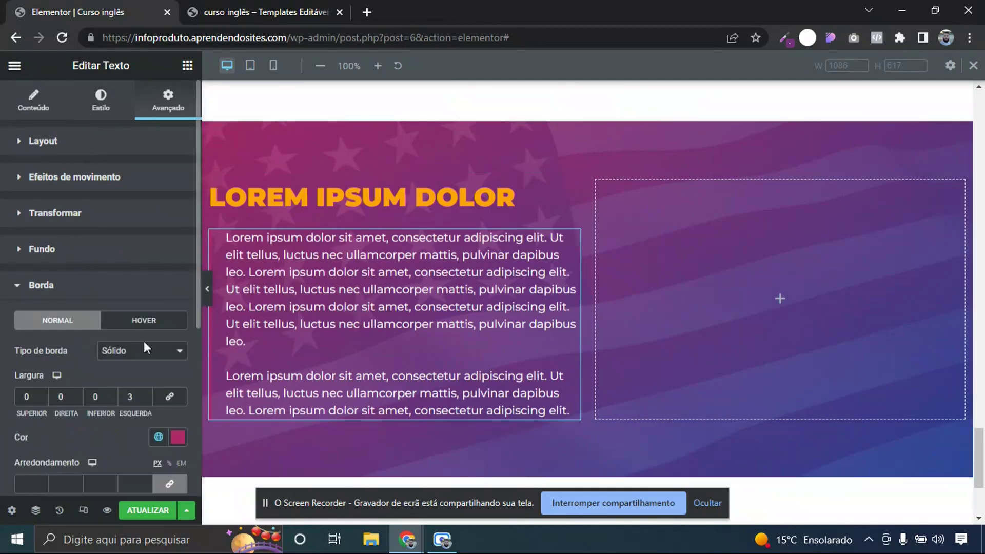
{"action": "left_click", "coordinate": [159, 440]}
{"action": "left_click", "coordinate": [77, 396]}
{"action": "left_click", "coordinate": [41, 285]}
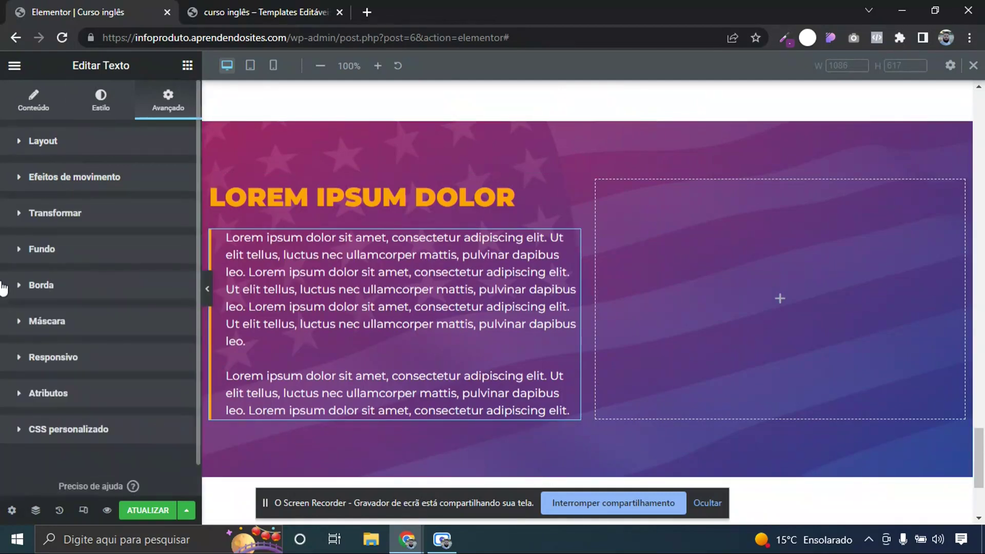
{"action": "left_click", "coordinate": [187, 65]}
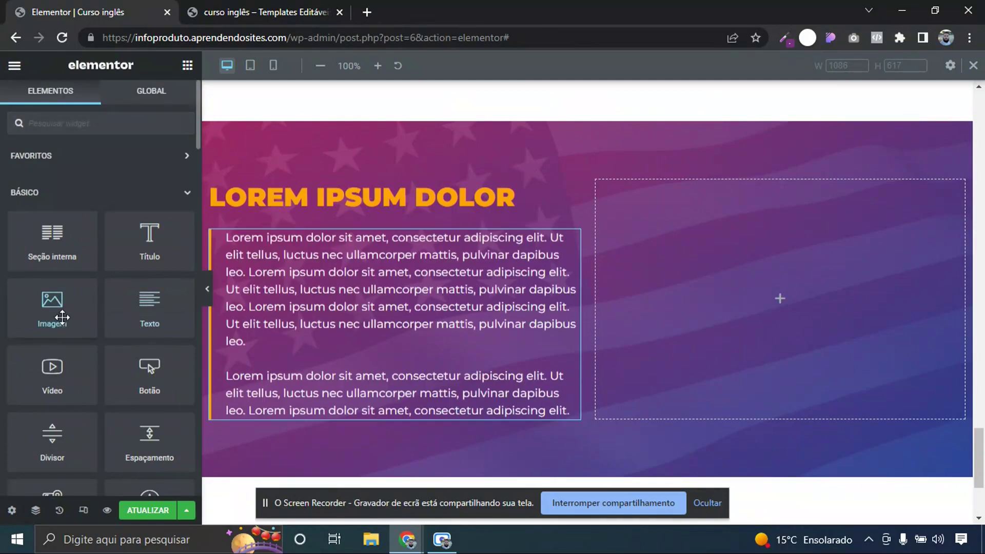
{"action": "left_click_drag", "start_coordinate": [59, 313], "coordinate": [652, 288]}
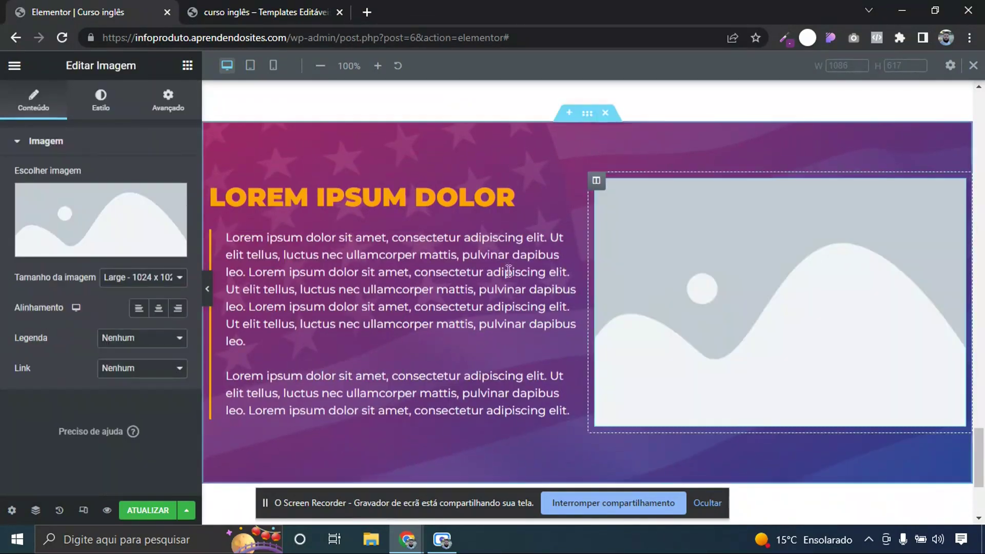
{"action": "left_click", "coordinate": [119, 230]}
{"action": "left_click", "coordinate": [213, 123]}
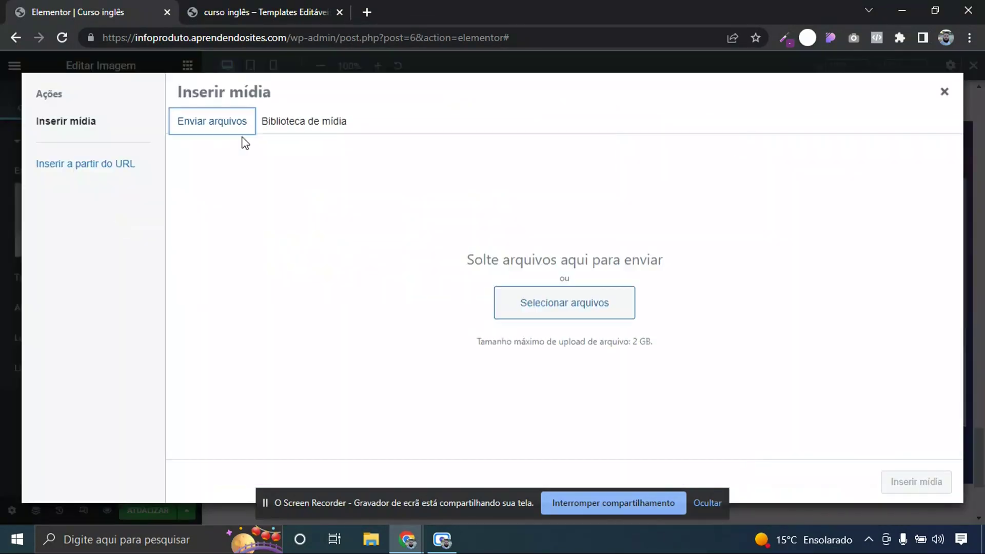
{"action": "left_click", "coordinate": [568, 301]}
{"action": "left_click", "coordinate": [334, 153]}
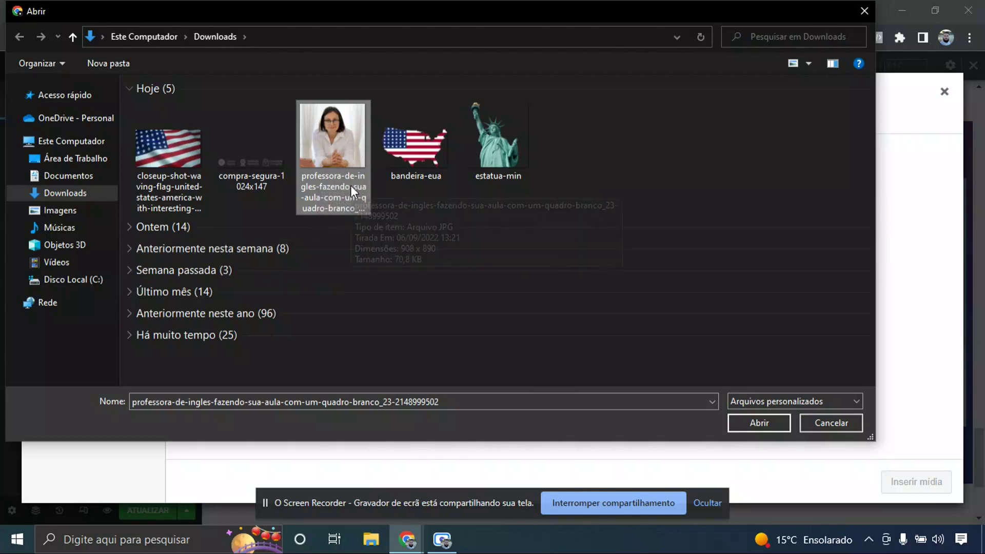
{"action": "double_click", "coordinate": [341, 153]}
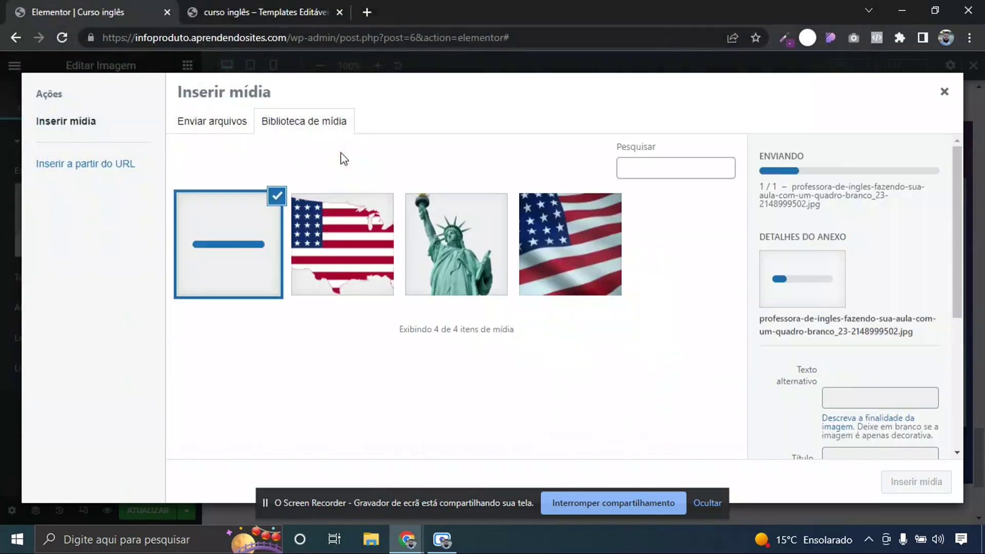
{"action": "left_click", "coordinate": [890, 481]}
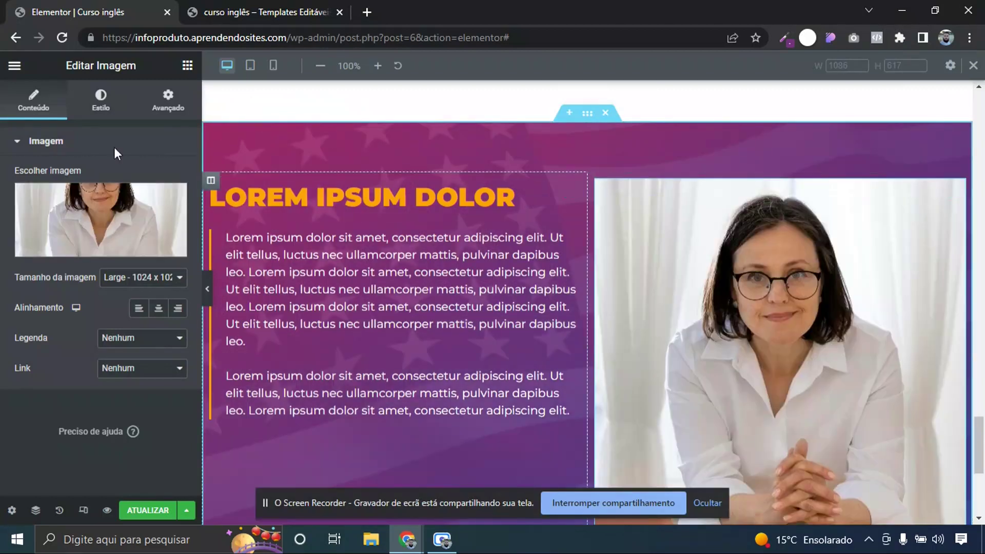
Switch the portrait image's width unit to pixels and set the width to 345 px
{"action": "left_click", "coordinate": [101, 109]}
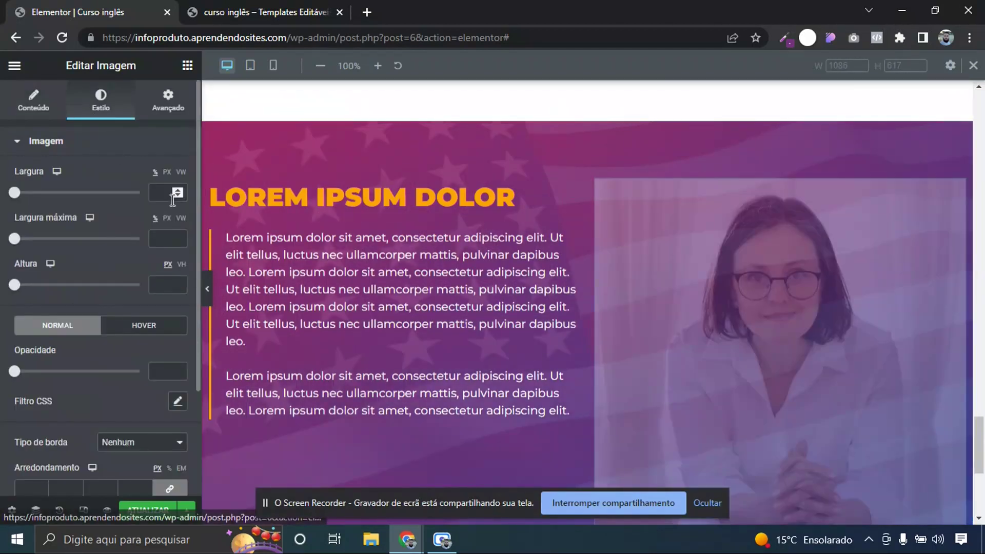
{"action": "left_click", "coordinate": [166, 174]}
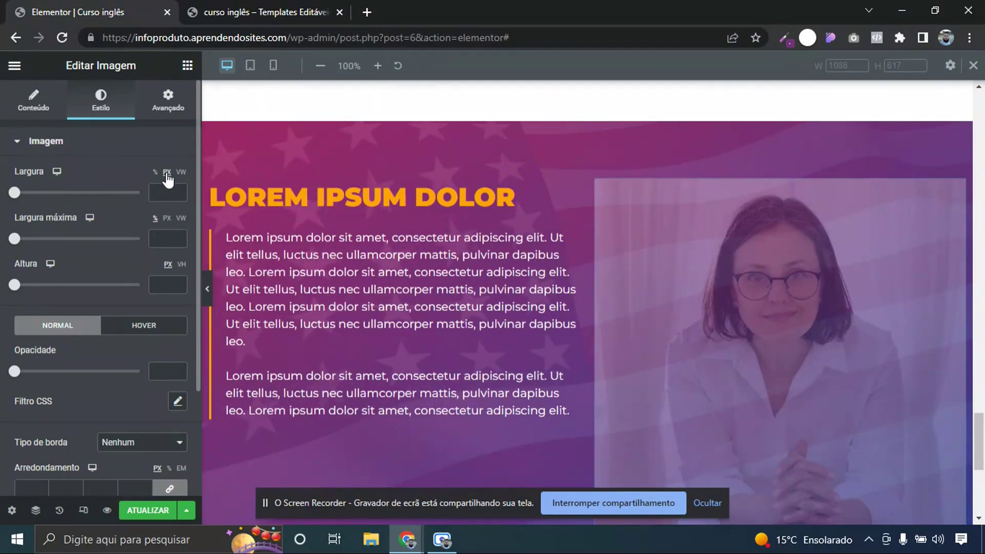
{"action": "left_click", "coordinate": [21, 194]}
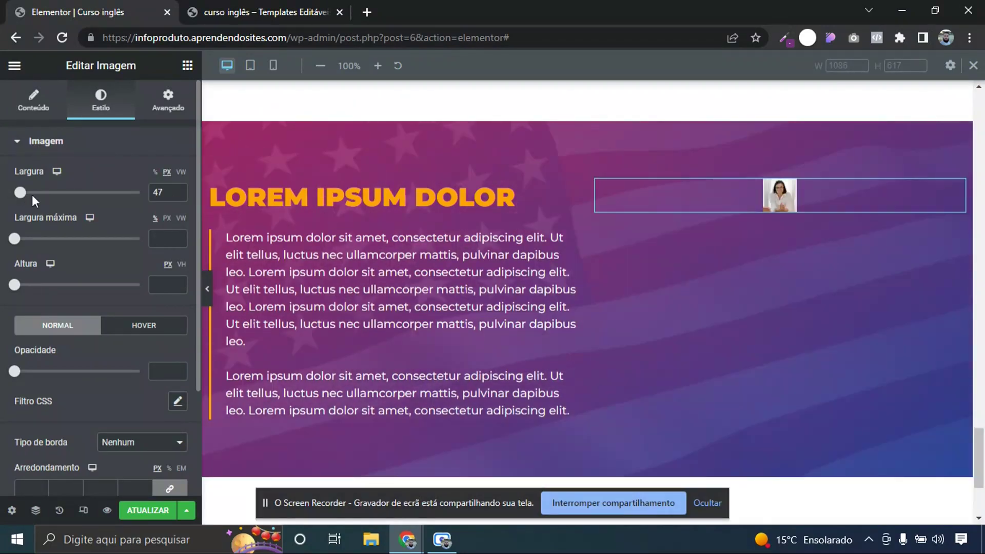
{"action": "left_click_drag", "start_coordinate": [26, 194], "coordinate": [58, 197]}
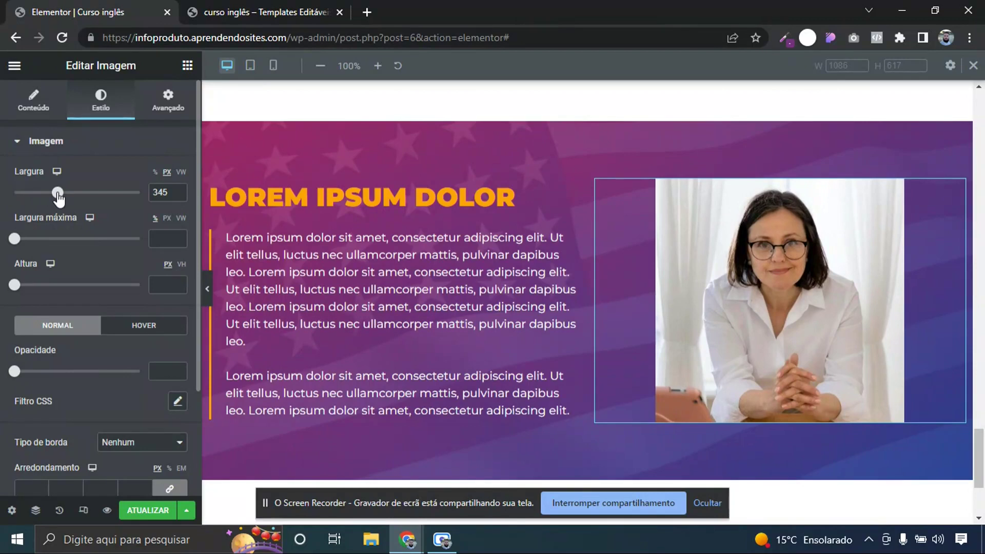
Set the portrait image's width to 351 px and round all four of its corners by 191 px
{"action": "left_click_drag", "start_coordinate": [59, 197], "coordinate": [60, 197]}
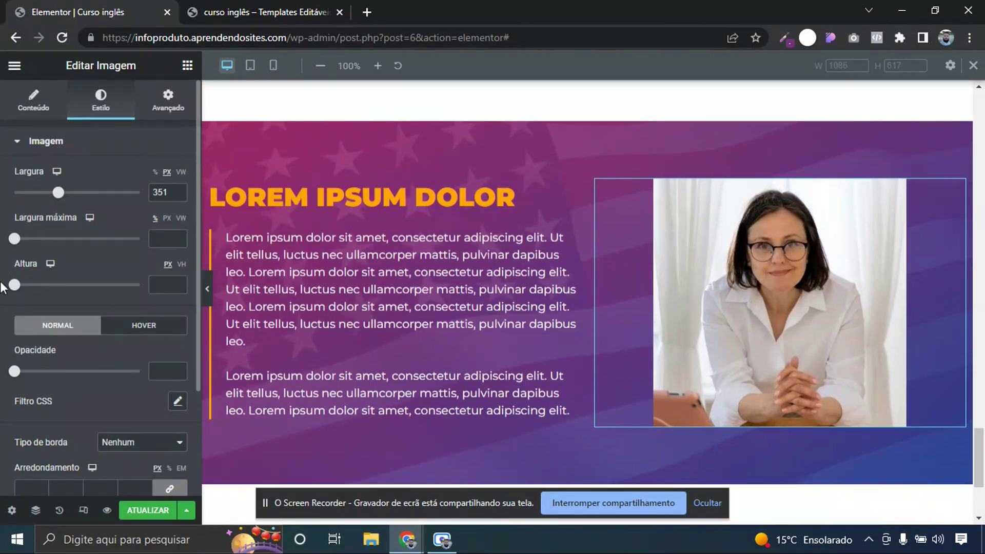
{"action": "scroll", "coordinate": [2, 288], "scroll_direction": "down", "scroll_amount": 3}
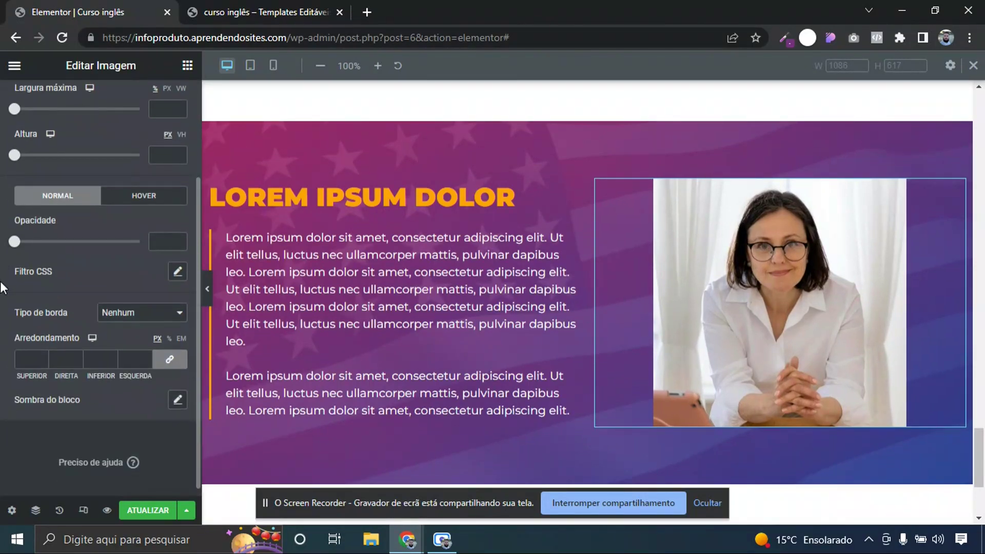
{"action": "left_click", "coordinate": [45, 353]}
{"action": "scroll", "coordinate": [41, 355], "scroll_direction": "up", "scroll_amount": 20}
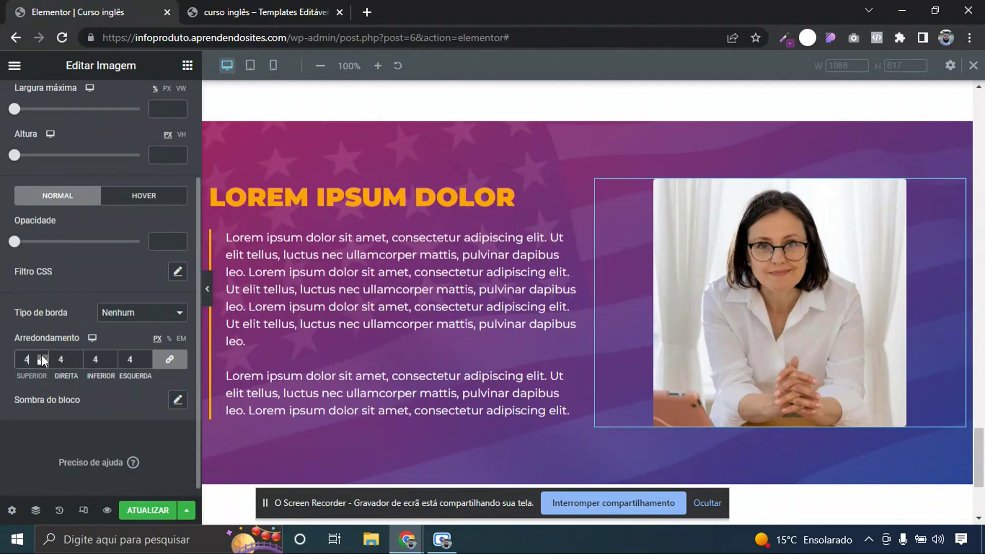
{"action": "scroll", "coordinate": [41, 355], "scroll_direction": "up", "scroll_amount": 20}
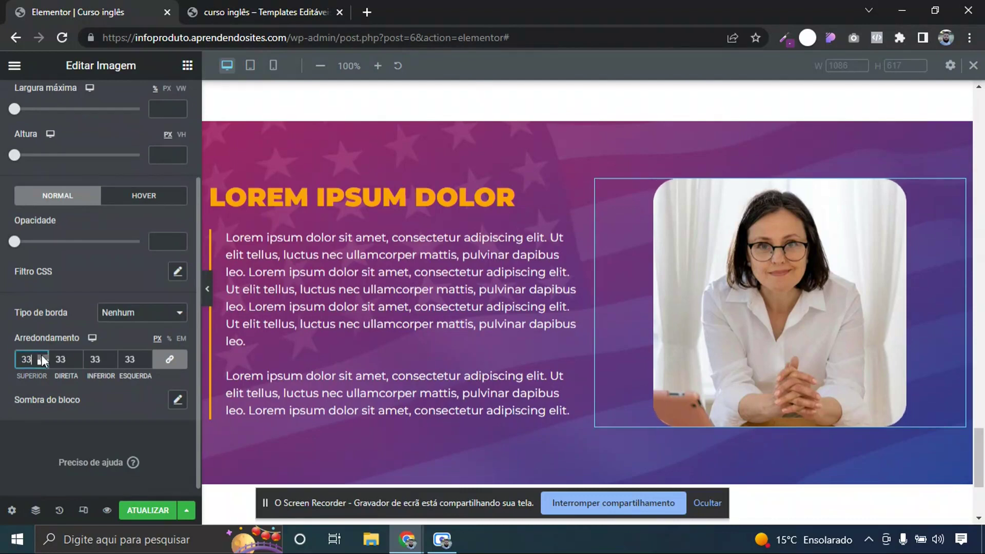
{"action": "scroll", "coordinate": [41, 355], "scroll_direction": "up", "scroll_amount": 20}
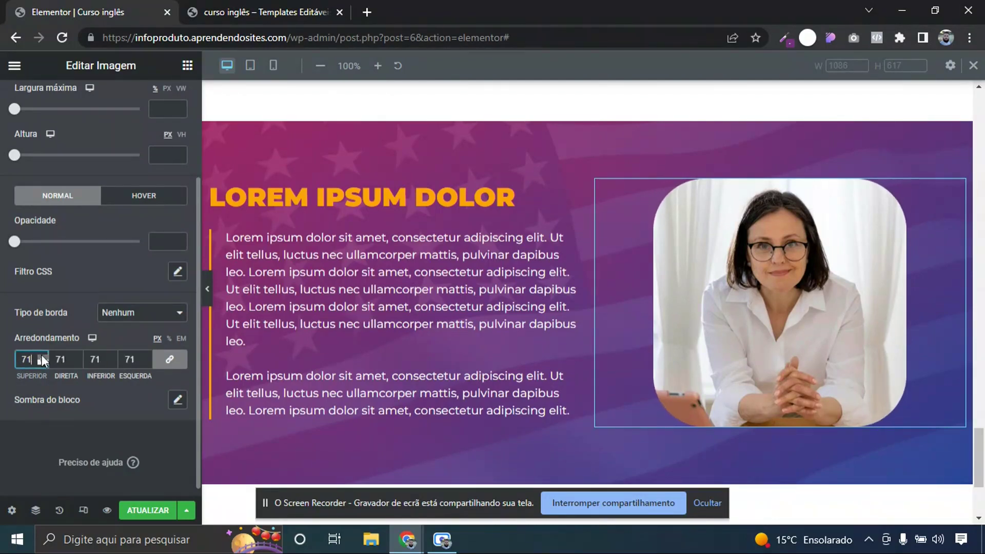
{"action": "scroll", "coordinate": [41, 355], "scroll_direction": "up", "scroll_amount": 20}
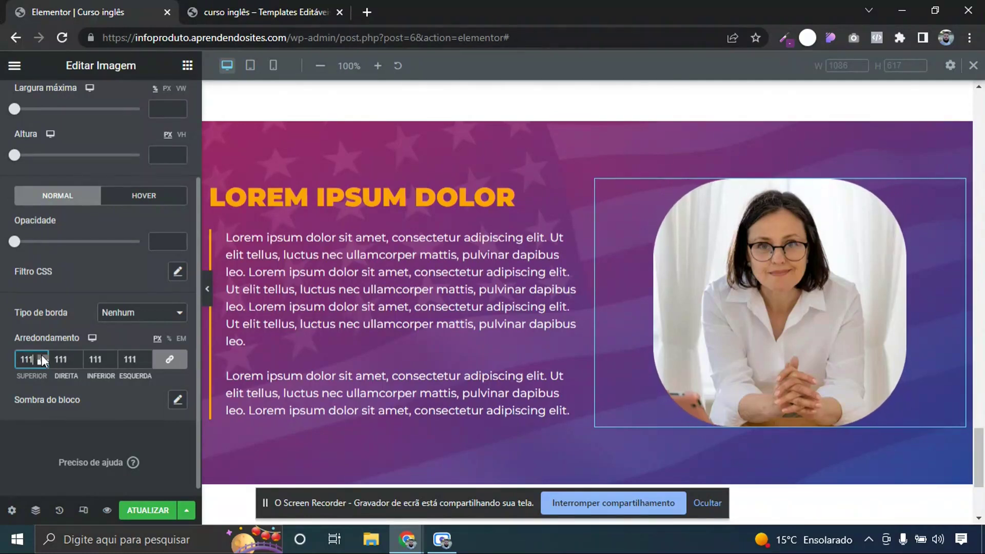
{"action": "scroll", "coordinate": [41, 355], "scroll_direction": "up", "scroll_amount": 20}
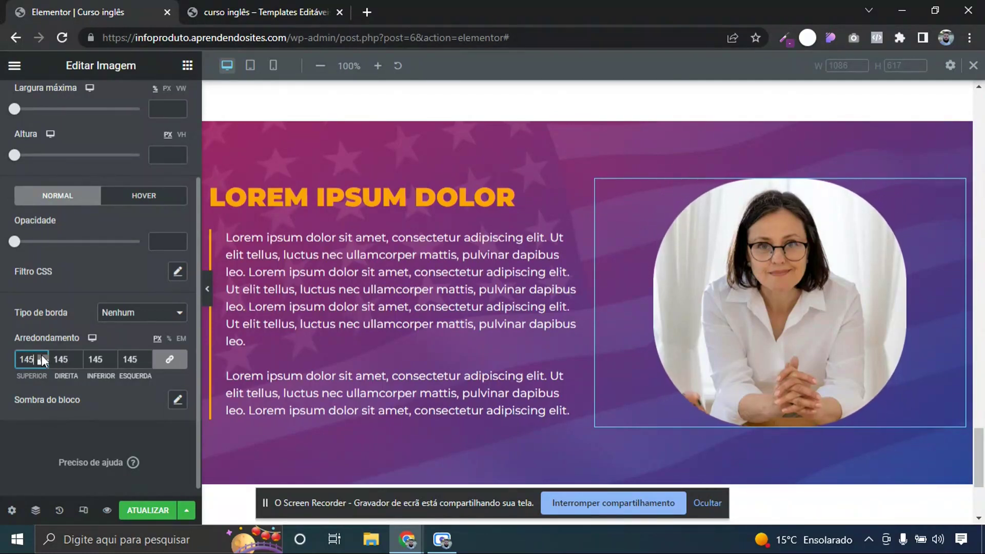
{"action": "scroll", "coordinate": [41, 355], "scroll_direction": "up", "scroll_amount": 5}
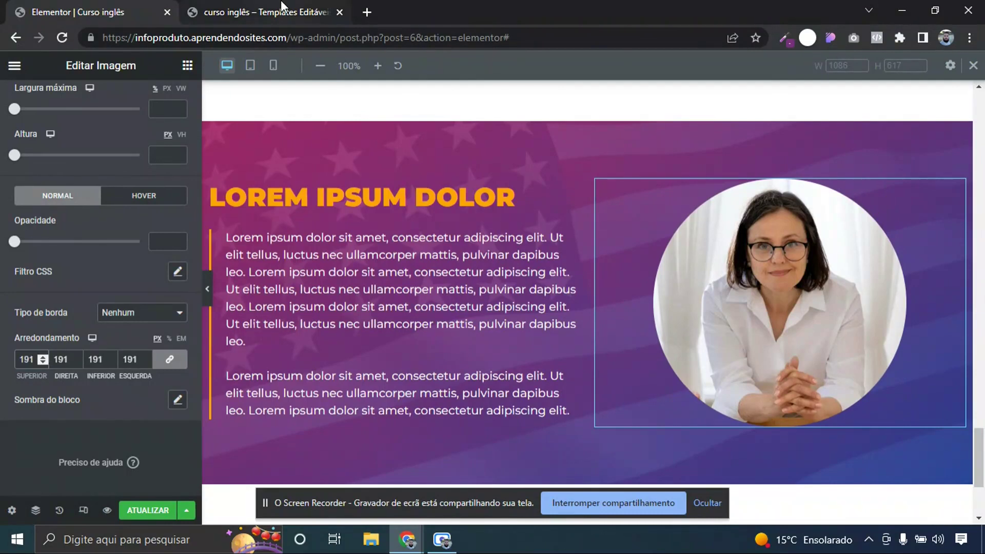
Compare the section with the reference template, then set the portrait section's boxed content width to 900
{"action": "left_click", "coordinate": [266, 12]}
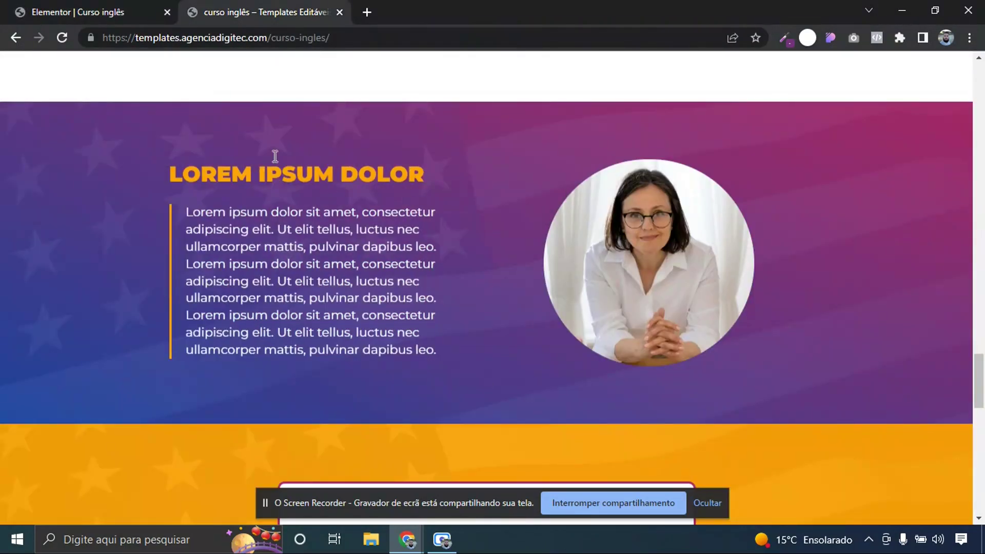
{"action": "left_click", "coordinate": [131, 4]}
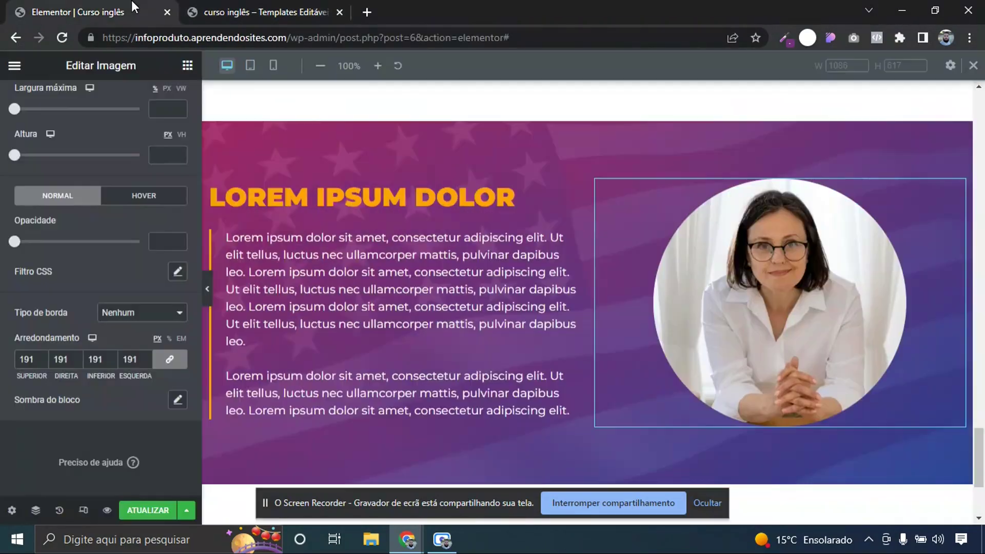
{"action": "left_click", "coordinate": [205, 288]}
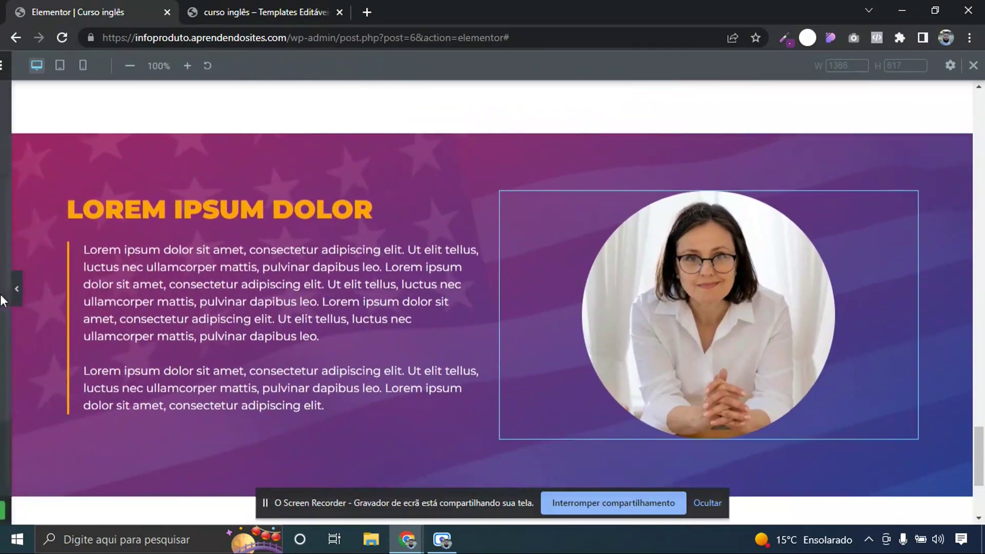
{"action": "left_click", "coordinate": [16, 292]}
{"action": "left_click", "coordinate": [588, 113]}
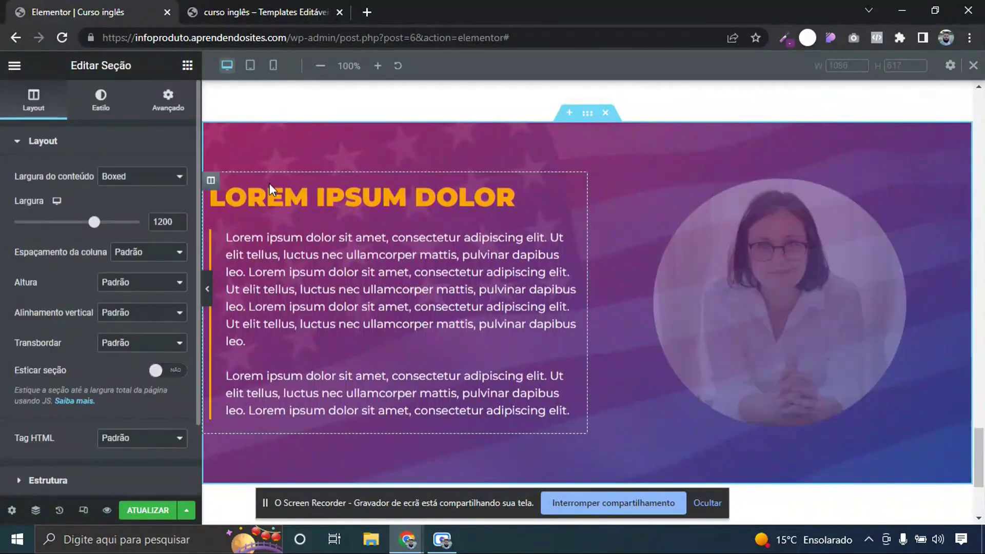
{"action": "type", "text": "900"}
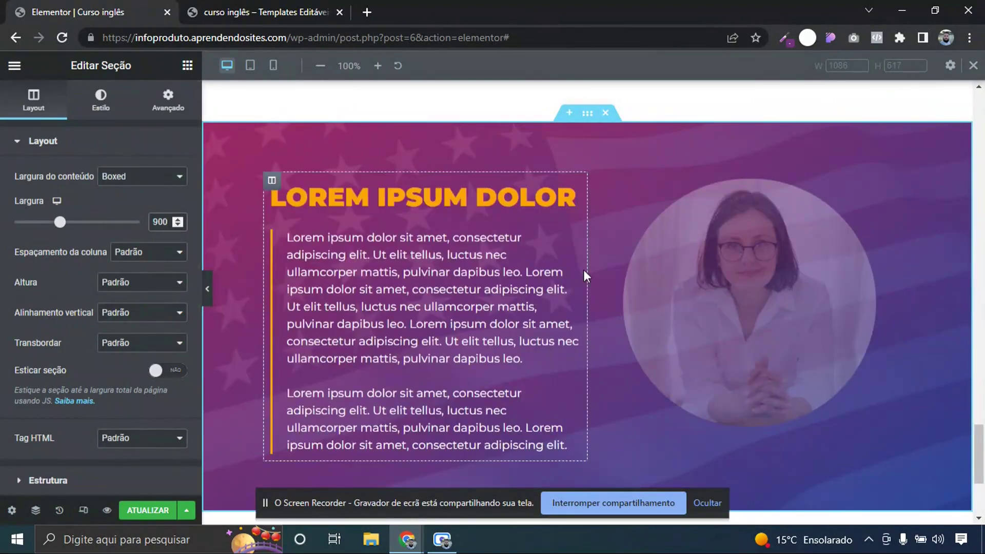
Delete the second Lorem ipsum paragraph from the text widget under the section's heading
{"action": "left_click", "coordinate": [573, 241]}
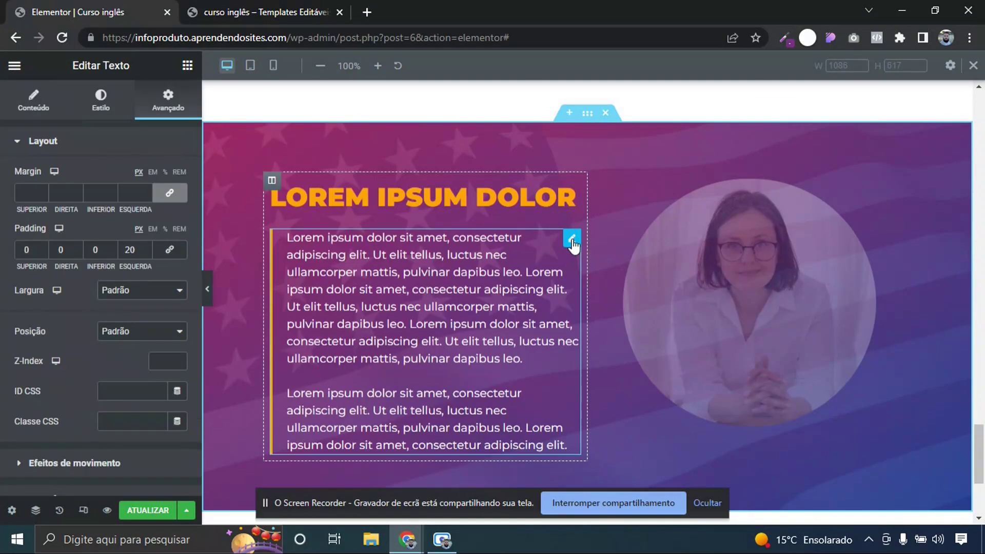
{"action": "left_click", "coordinate": [34, 100]}
{"action": "left_click", "coordinate": [151, 184]}
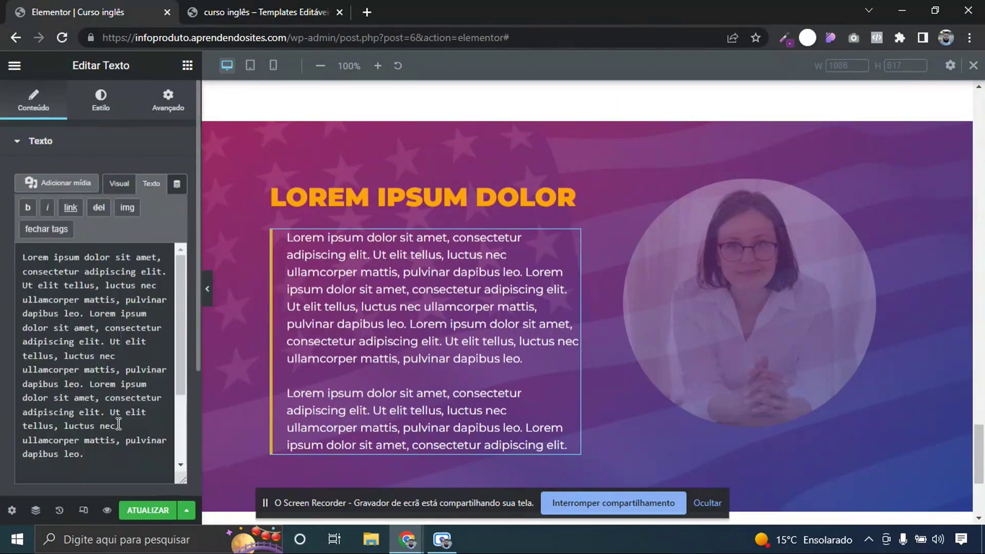
{"action": "left_click_drag", "start_coordinate": [183, 388], "coordinate": [184, 454]}
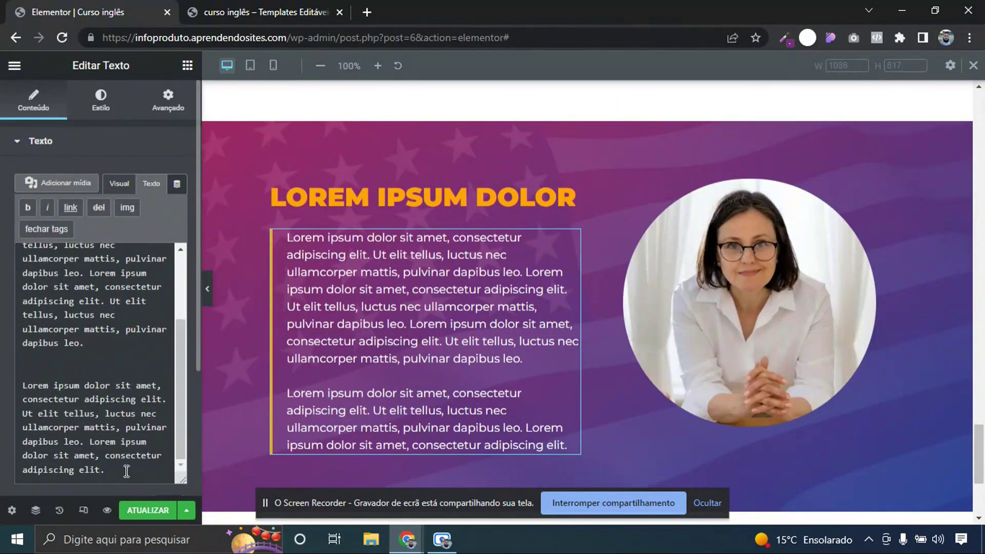
{"action": "left_click_drag", "start_coordinate": [125, 469], "coordinate": [7, 392]}
{"action": "key", "text": "BackSpace"}
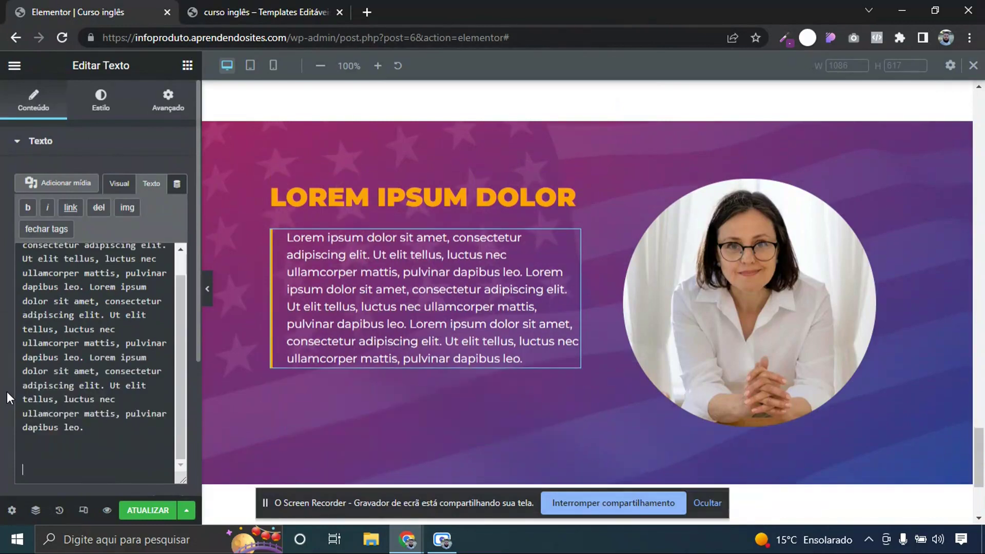
Reduce the portrait image's desktop width to 265 px and preview the section at full width
{"action": "left_click", "coordinate": [706, 260]}
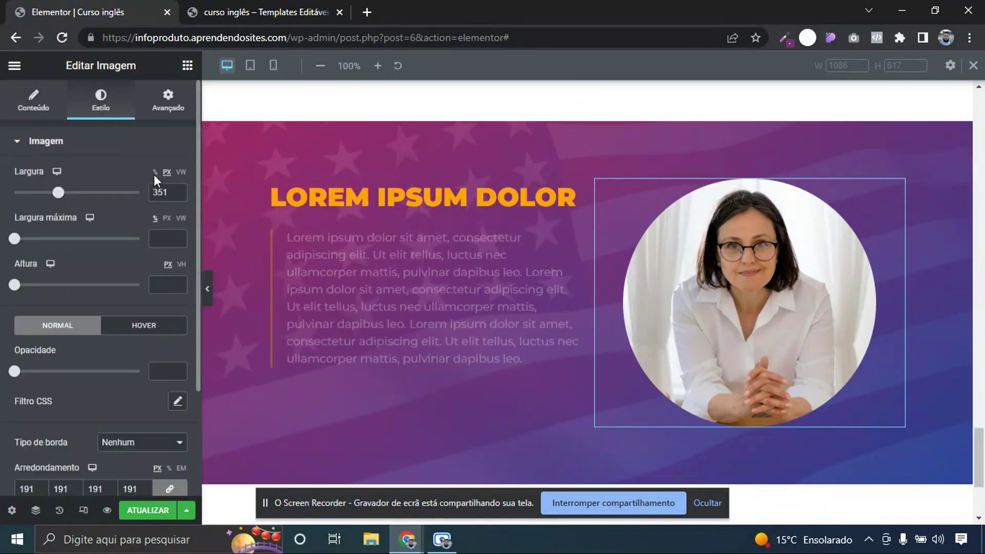
{"action": "left_click_drag", "start_coordinate": [61, 198], "coordinate": [52, 198]}
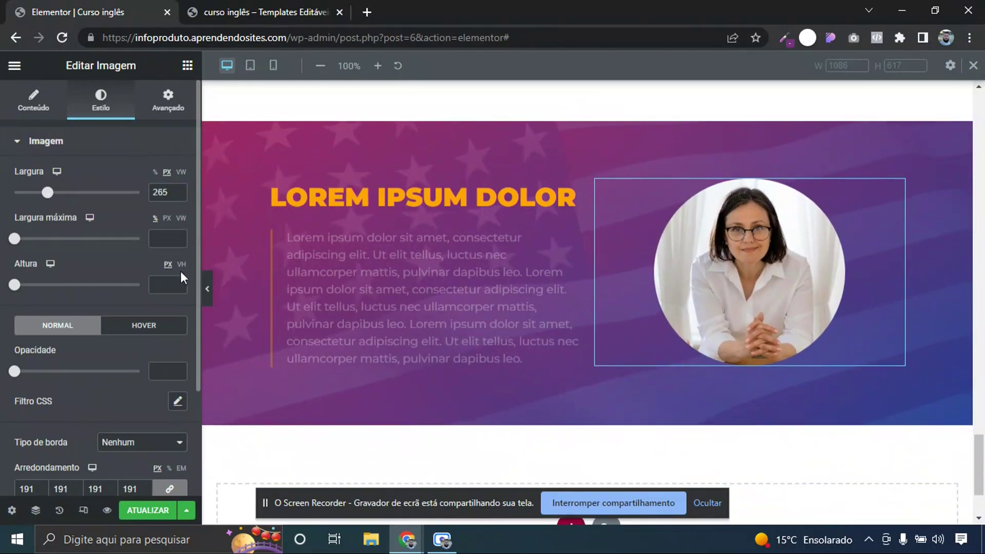
{"action": "left_click", "coordinate": [207, 288]}
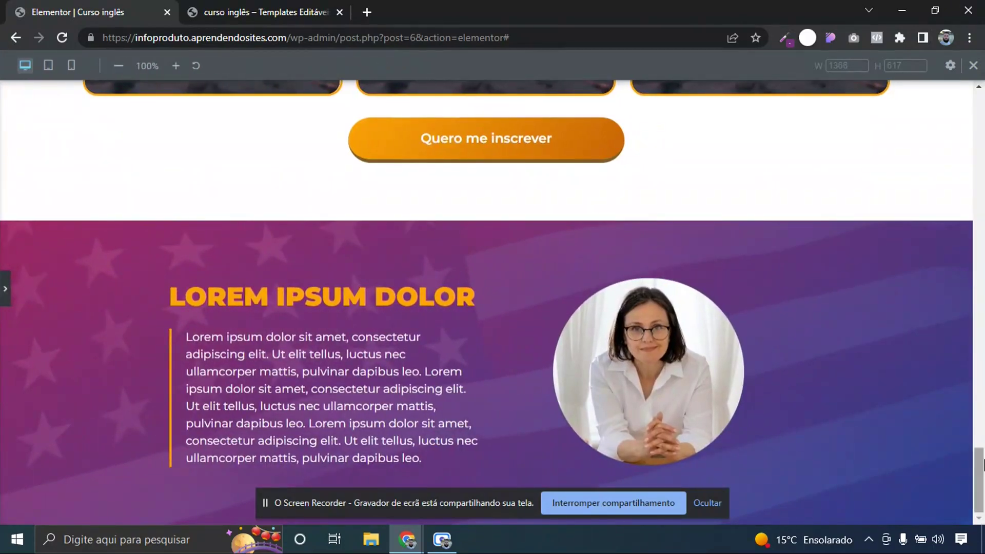
{"action": "left_click", "coordinate": [4, 285]}
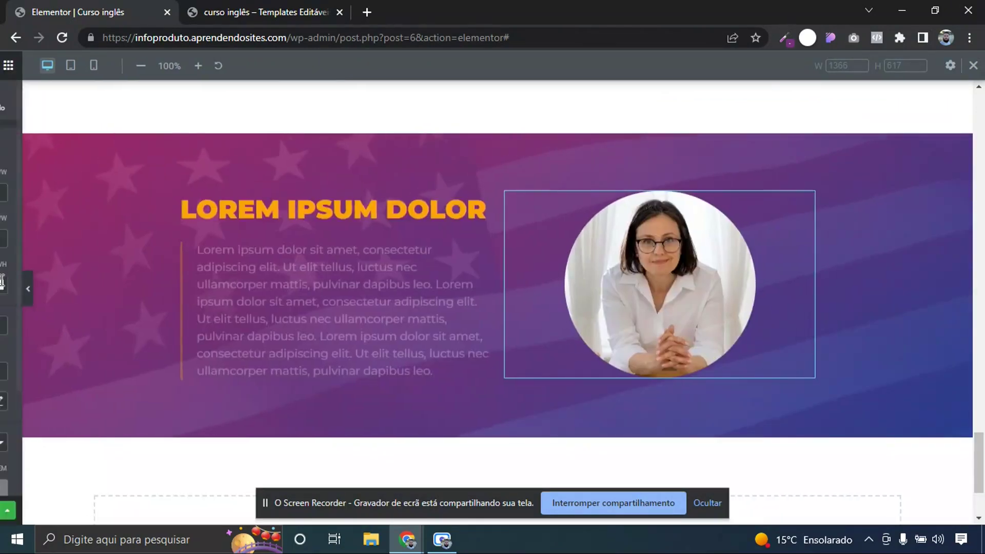
In the mobile view, enable reversed columns on mobile for the portrait section so the image comes first
{"action": "left_click", "coordinate": [272, 65]}
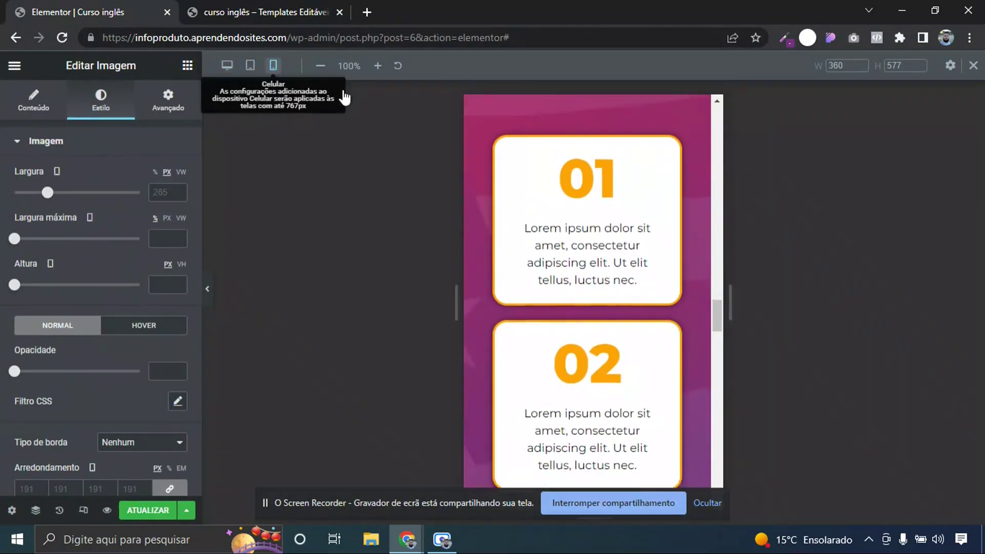
{"action": "left_click_drag", "start_coordinate": [718, 445], "coordinate": [718, 432]}
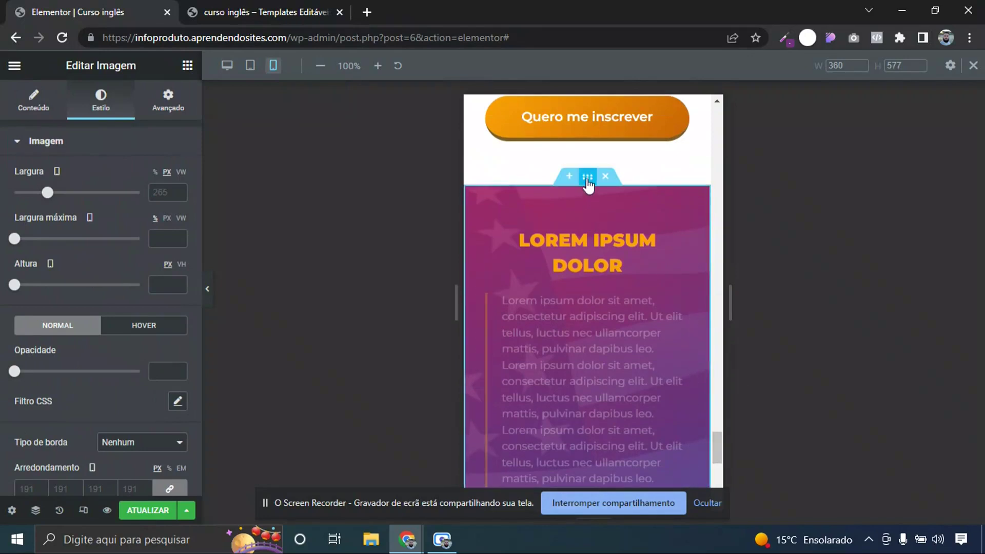
{"action": "mouse_move", "coordinate": [715, 438]}
{"action": "left_mouse_down"}
{"action": "mouse_move", "coordinate": [713, 461]}
{"action": "mouse_move", "coordinate": [713, 438]}
{"action": "left_mouse_up"}
{"action": "left_click", "coordinate": [585, 211]}
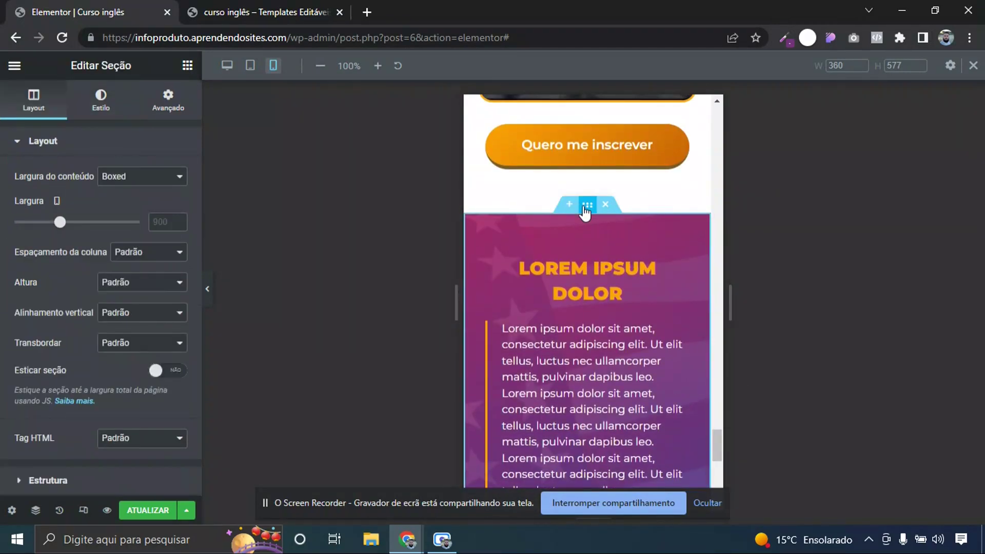
{"action": "left_click", "coordinate": [160, 115]}
{"action": "left_click", "coordinate": [105, 147]}
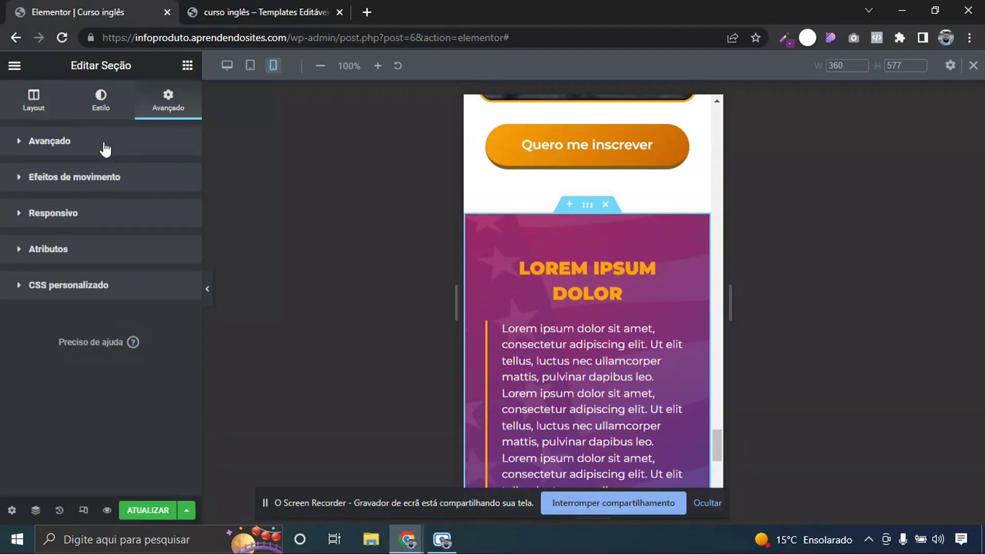
{"action": "left_click", "coordinate": [86, 213]}
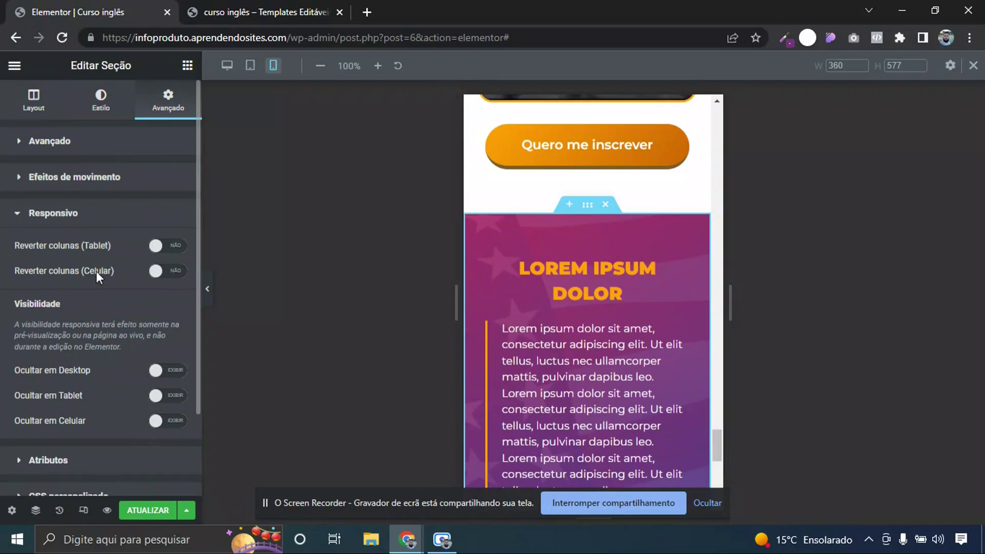
{"action": "left_click", "coordinate": [163, 271]}
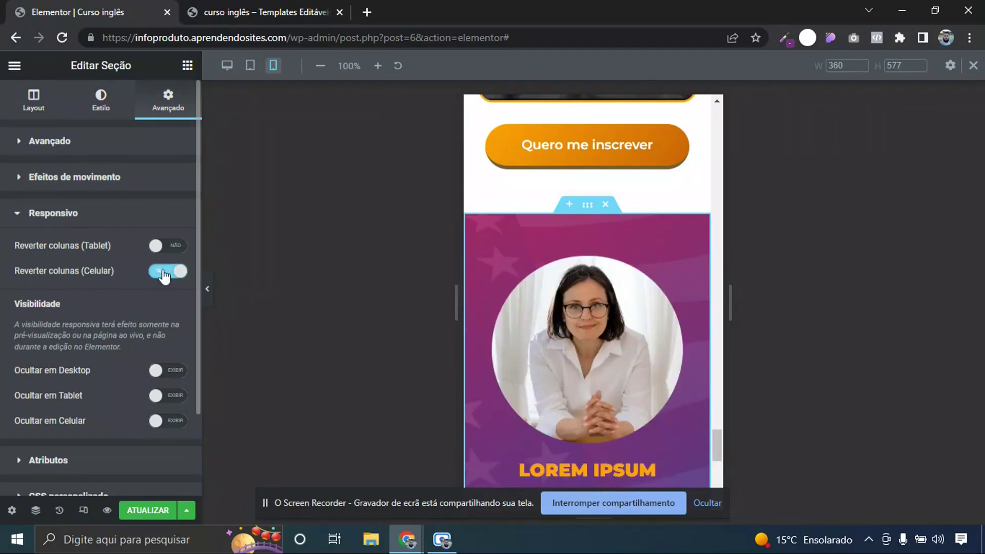
Set the portrait's mobile width to 190 px and check the section with a preview width of 420
{"action": "left_click", "coordinate": [556, 336]}
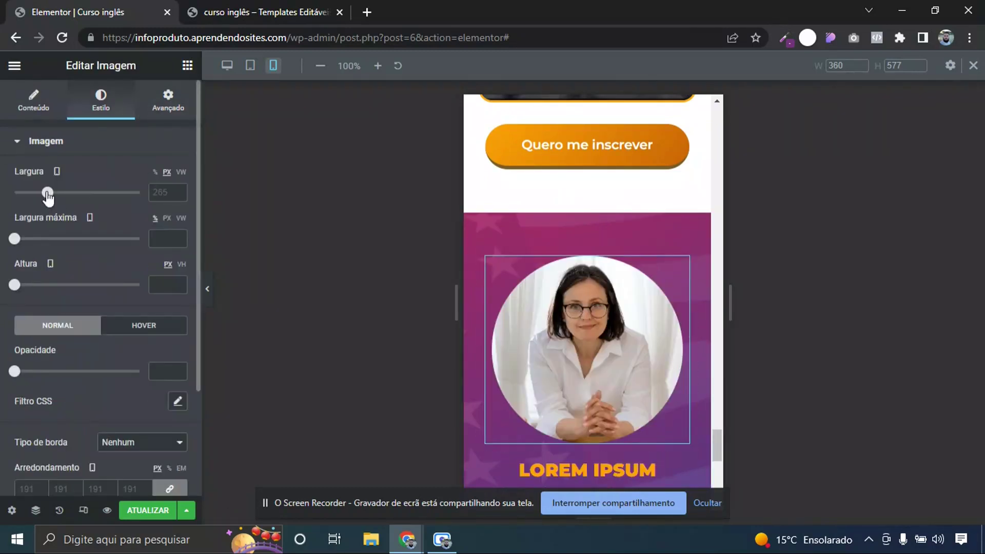
{"action": "left_click_drag", "start_coordinate": [48, 194], "coordinate": [39, 198]}
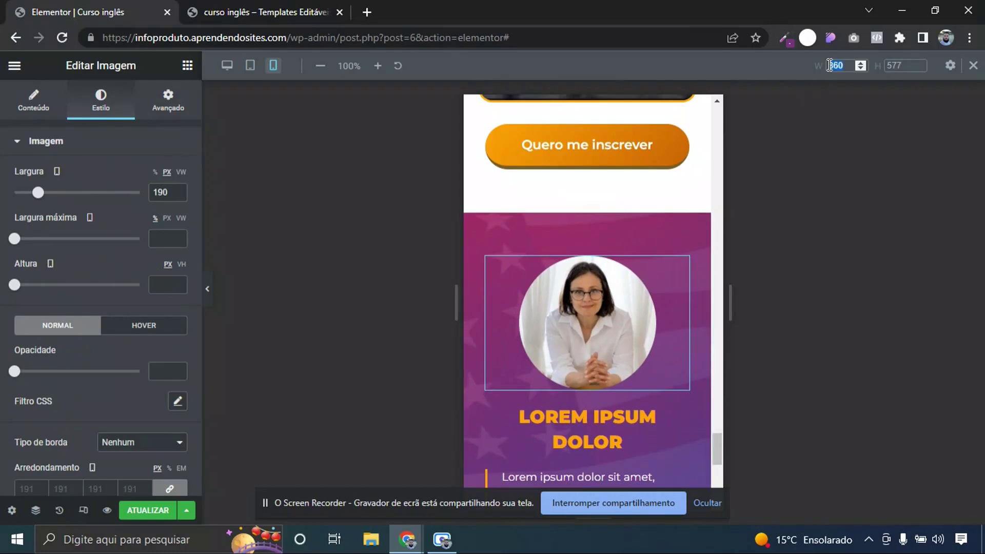
{"action": "type", "text": "420"}
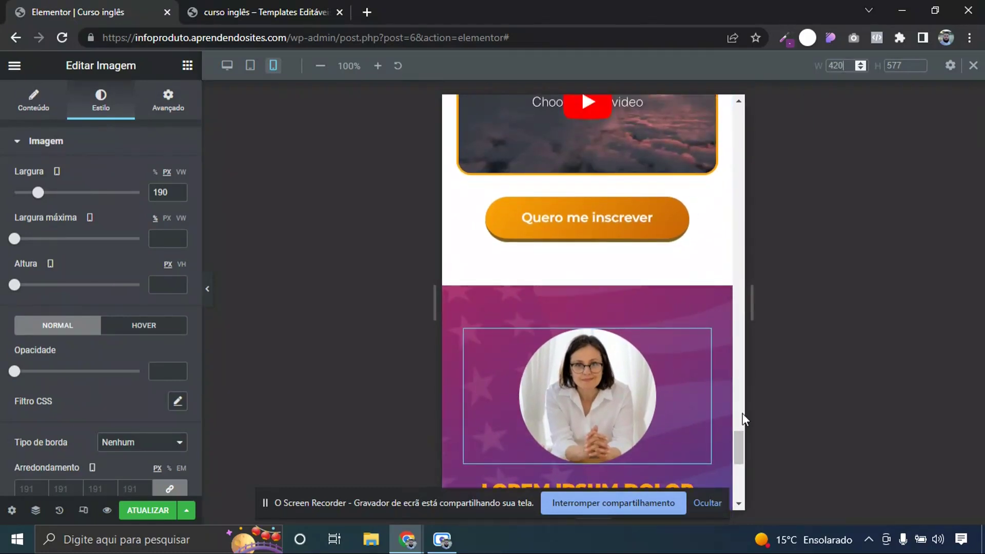
{"action": "mouse_move", "coordinate": [743, 436]}
{"action": "left_mouse_down"}
{"action": "mouse_move", "coordinate": [744, 460]}
{"action": "mouse_move", "coordinate": [748, 452]}
{"action": "left_mouse_up"}
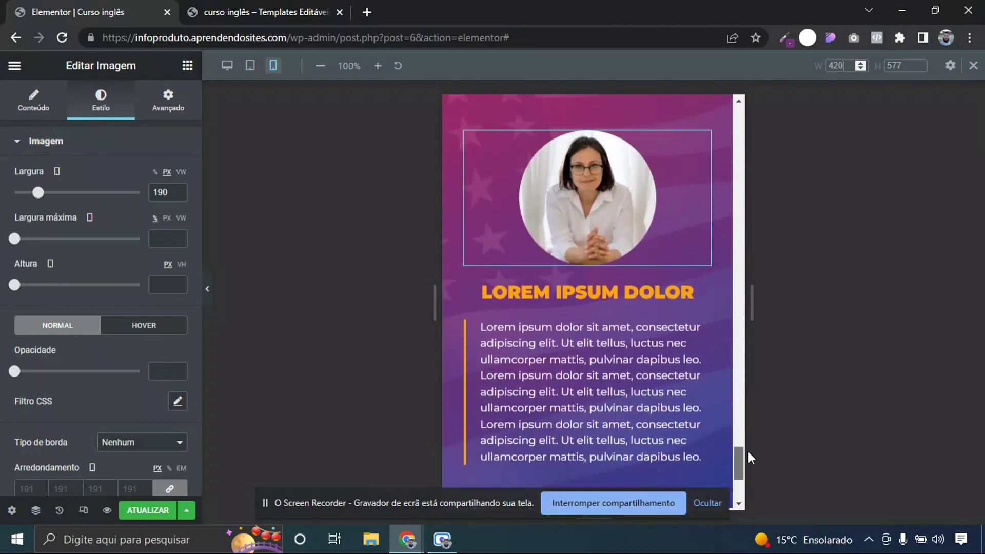
Check the section in tablet view, return to desktop view, save the page, and switch to the reference template
{"action": "left_click", "coordinate": [250, 66]}
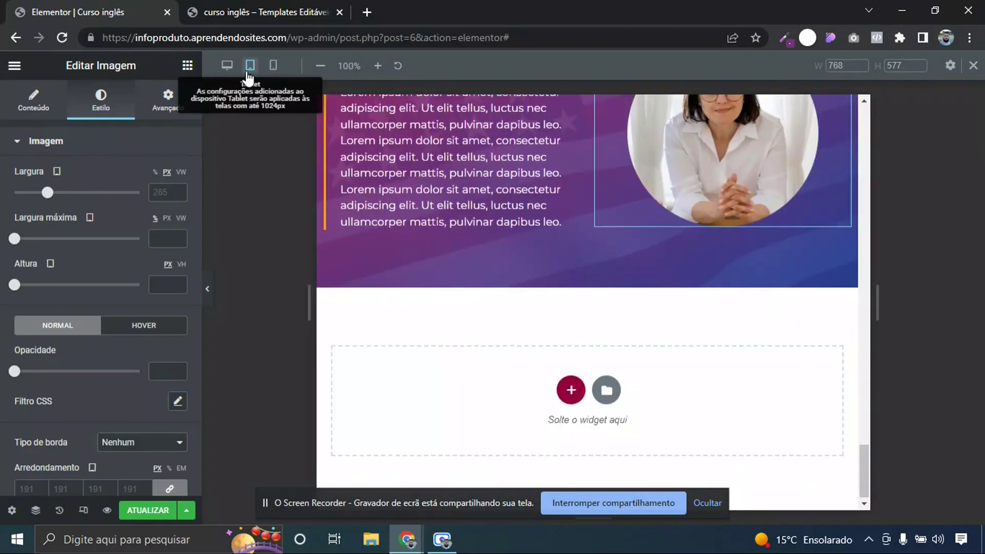
{"action": "left_click", "coordinate": [226, 67]}
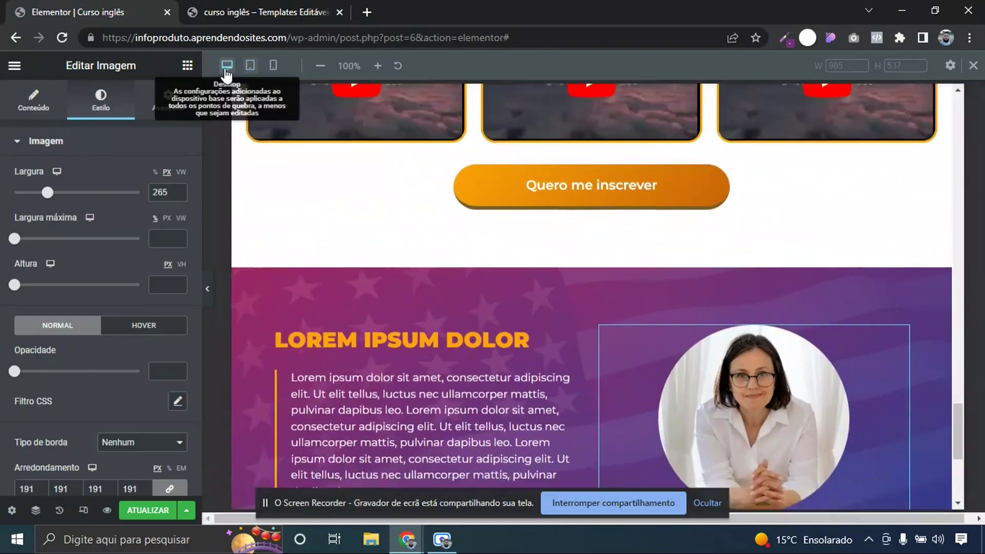
{"action": "left_click", "coordinate": [131, 517]}
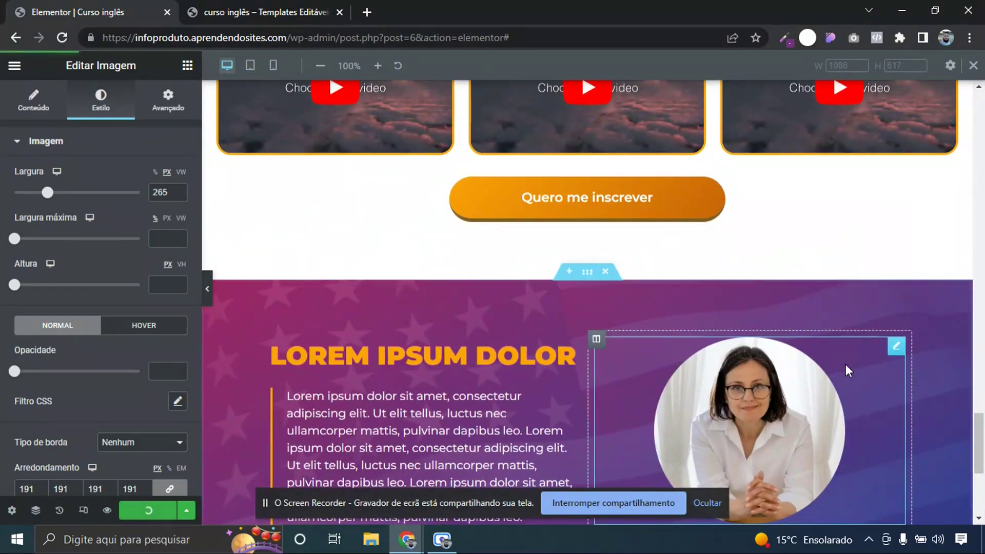
{"action": "scroll", "coordinate": [982, 452], "scroll_direction": "down", "scroll_amount": 3}
{"action": "key", "text": "ctrl+Tab"}
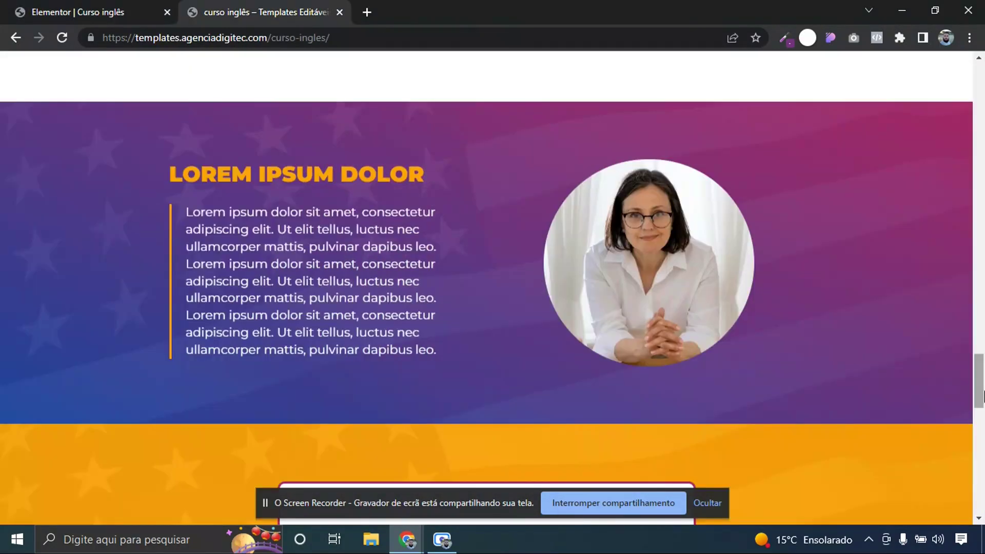
Review the pricing section in the reference template, then return to the Elementor page and duplicate the portrait section
{"action": "scroll", "coordinate": [867, 379], "scroll_direction": "down", "scroll_amount": 8}
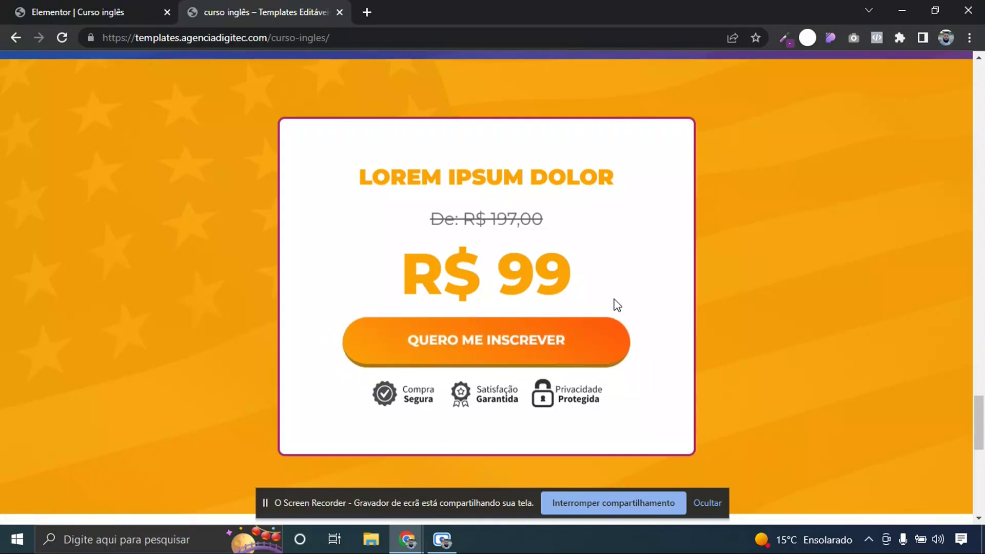
{"action": "left_click", "coordinate": [81, 5]}
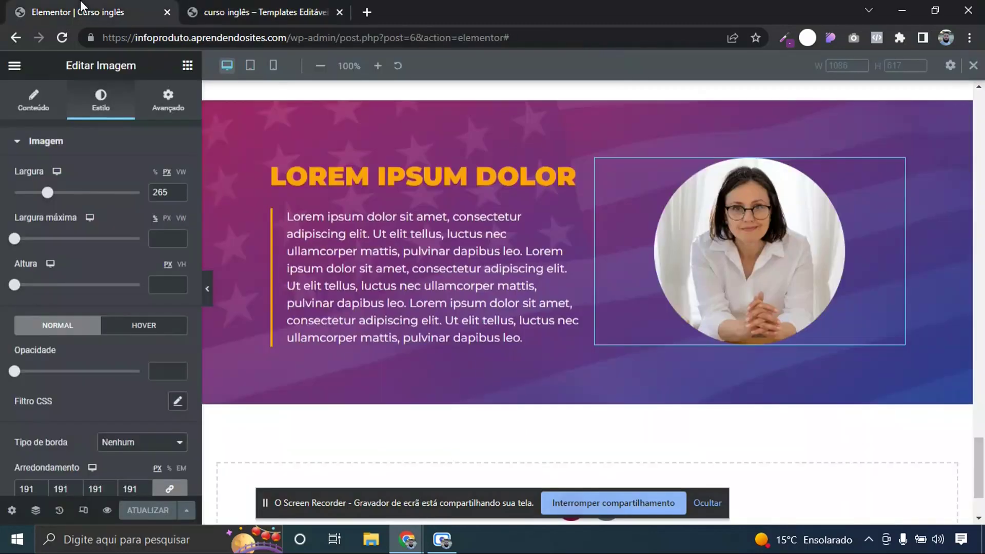
{"action": "scroll", "coordinate": [722, 244], "scroll_direction": "up", "scroll_amount": 1}
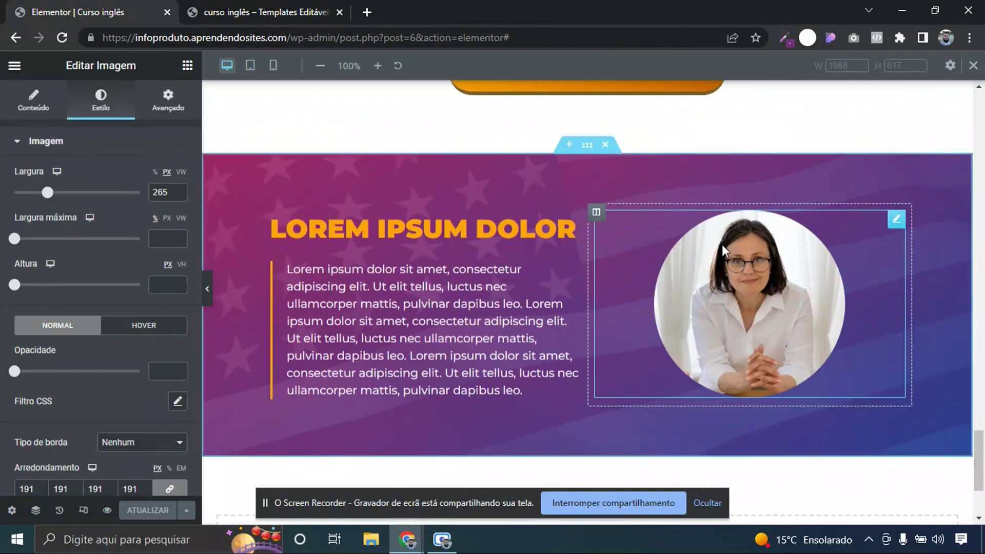
{"action": "right_click", "coordinate": [588, 145]}
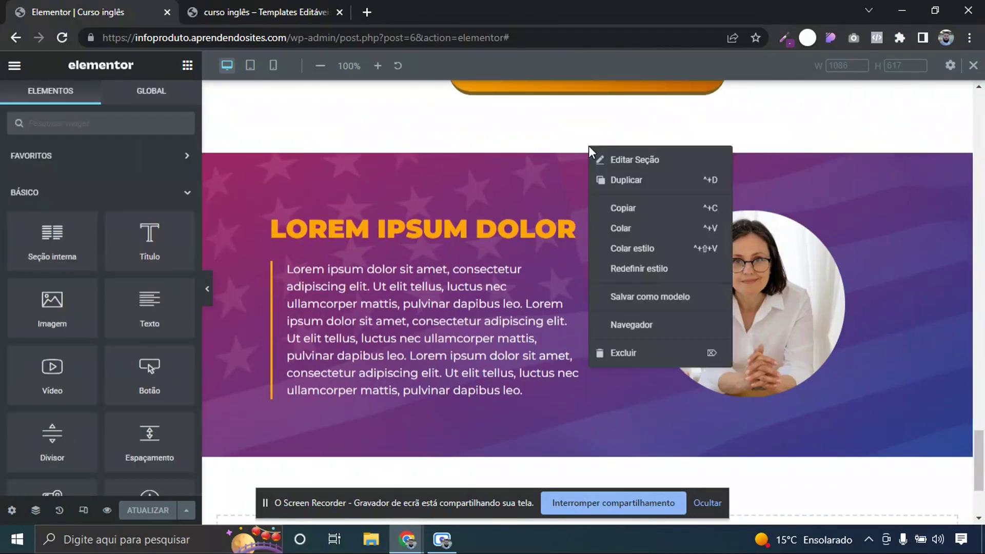
{"action": "left_click", "coordinate": [605, 177]}
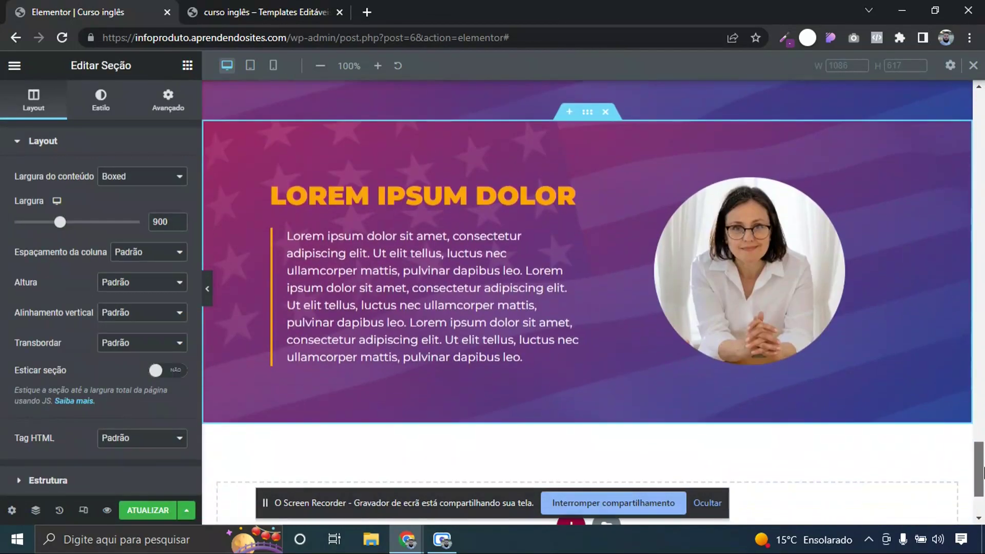
Delete the portrait column and the text column from the duplicated section, leaving it empty
{"action": "right_click", "coordinate": [594, 180]}
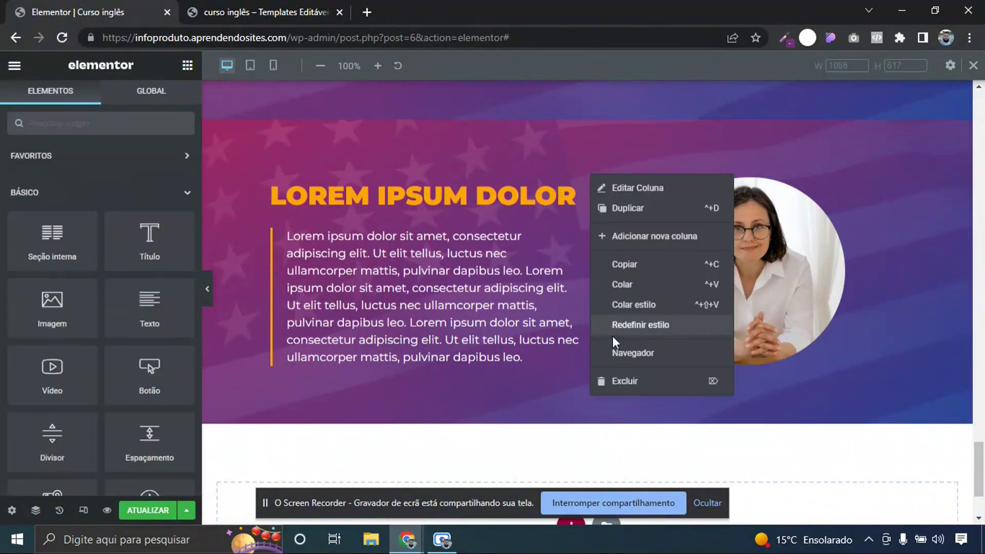
{"action": "left_click", "coordinate": [613, 380]}
{"action": "right_click", "coordinate": [266, 184]}
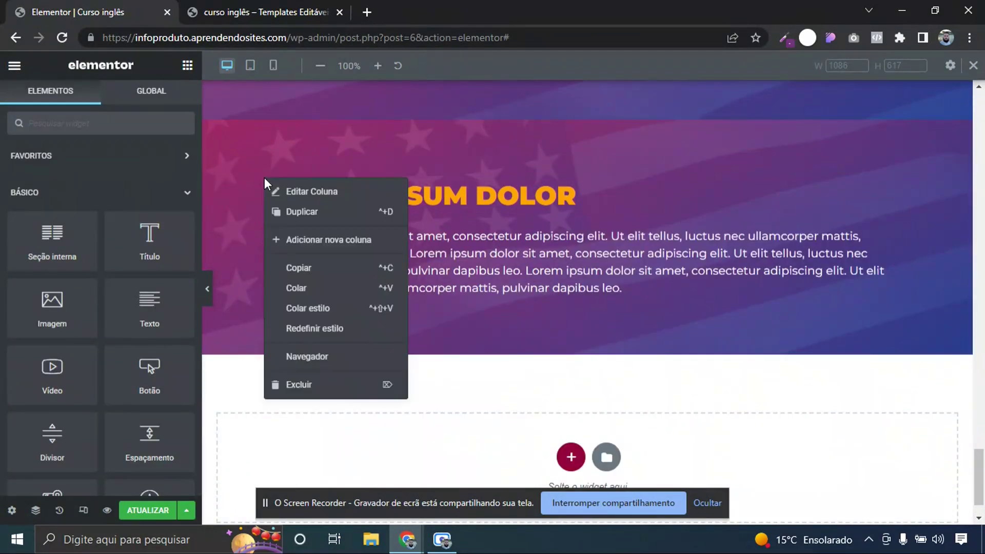
{"action": "left_click", "coordinate": [285, 382]}
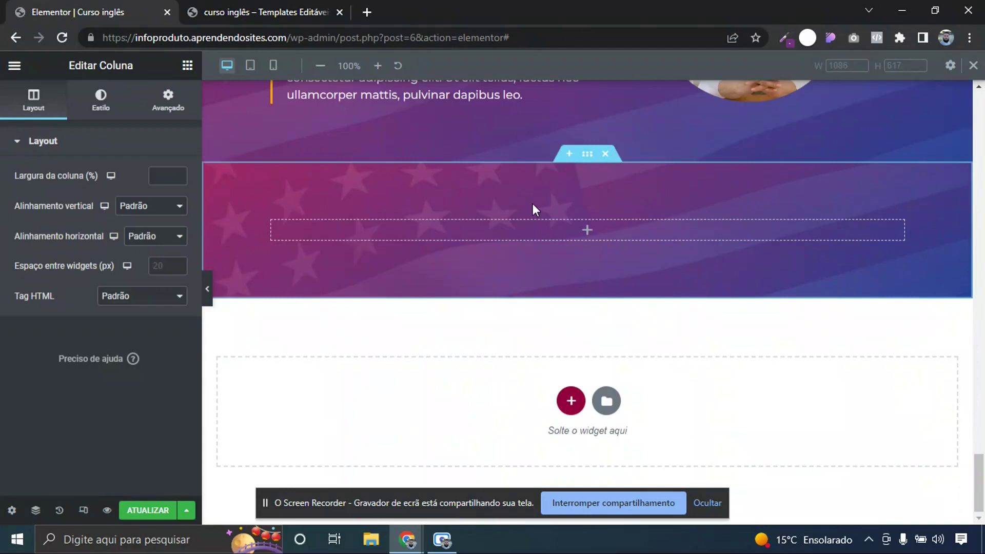
Change the empty section's background overlay to a classic fill with the orange global colour Novo item #1 (#FCA307)
{"action": "left_click", "coordinate": [588, 154]}
{"action": "left_click", "coordinate": [107, 100]}
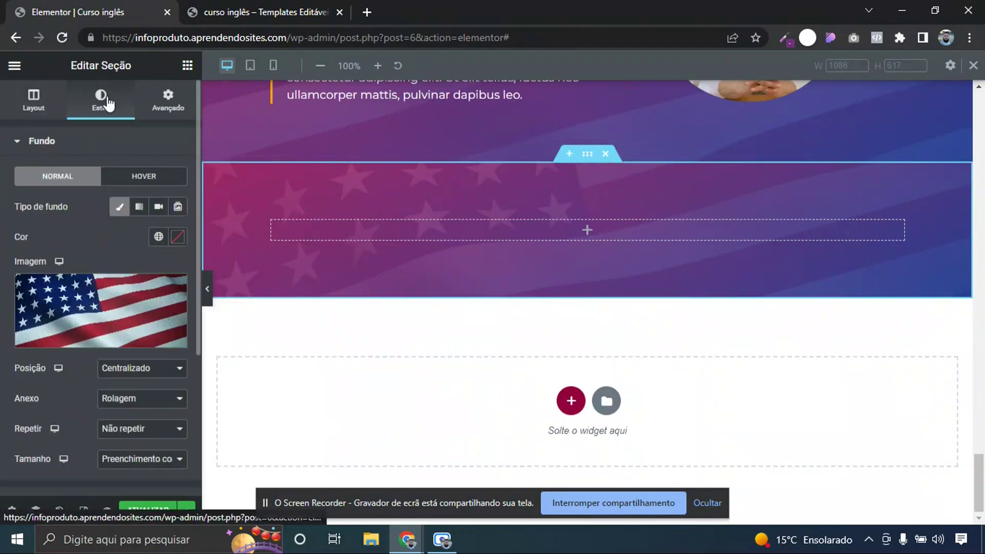
{"action": "left_click", "coordinate": [81, 138]}
{"action": "left_click", "coordinate": [82, 174]}
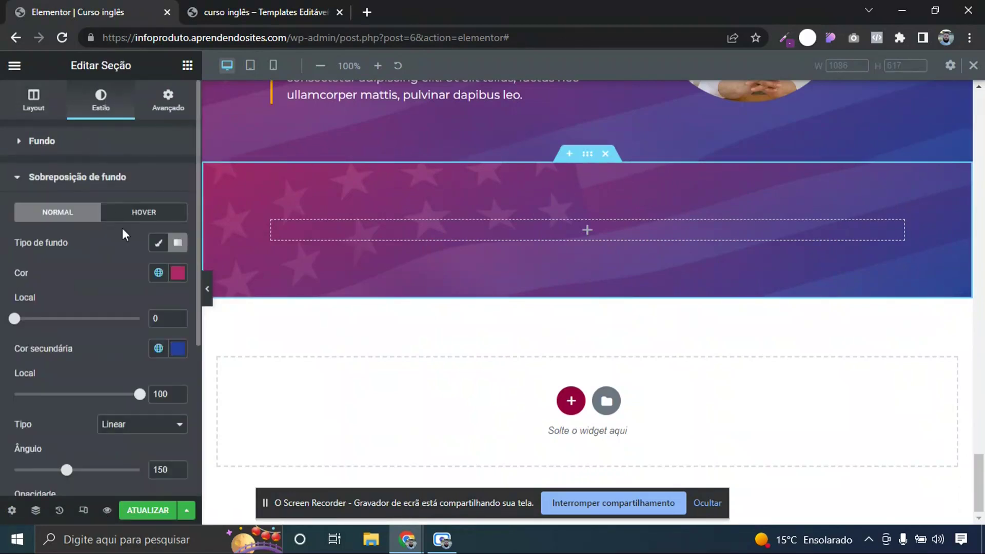
{"action": "left_click", "coordinate": [159, 243]}
{"action": "left_click", "coordinate": [159, 273]}
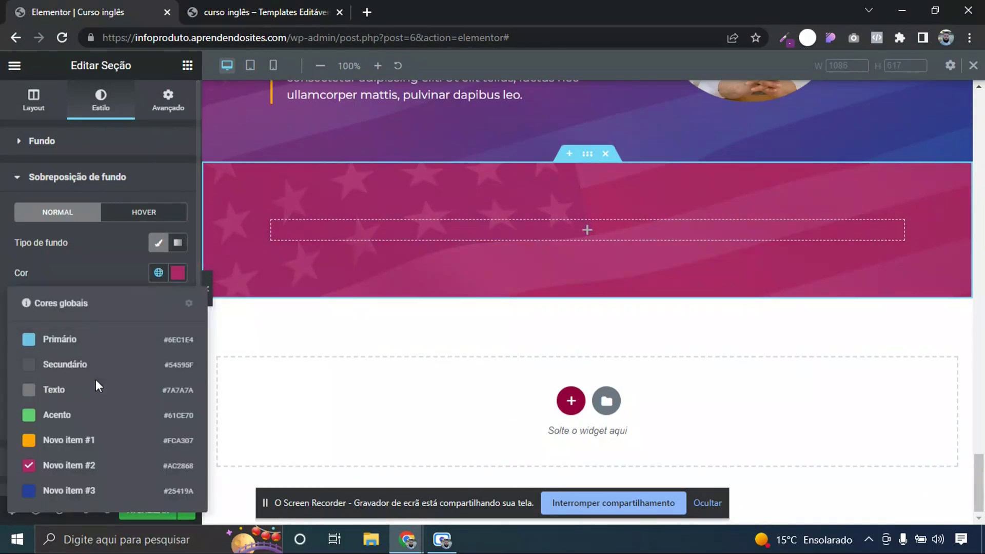
{"action": "left_click", "coordinate": [92, 441]}
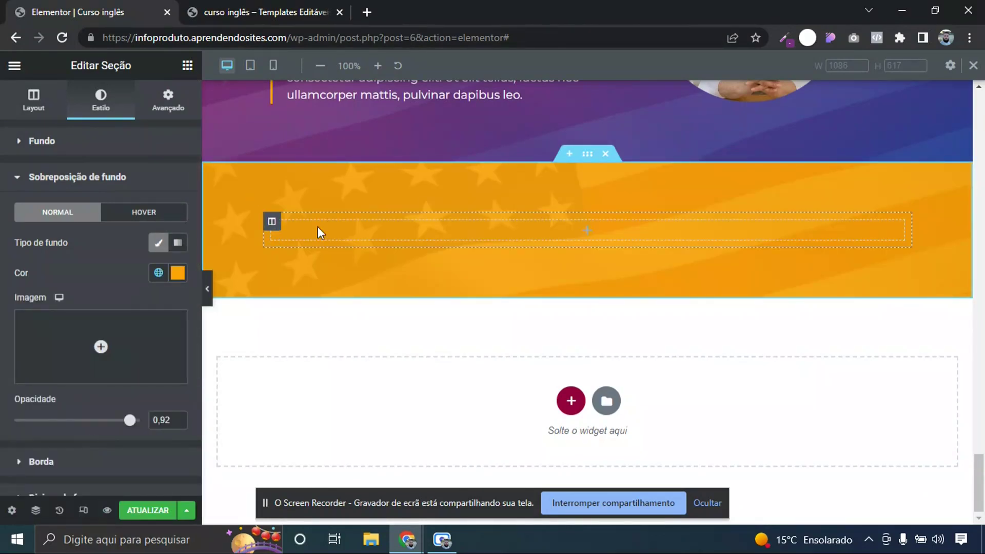
Give the orange section's column a classic white background, #FFFFFF
{"action": "left_click", "coordinate": [272, 222]}
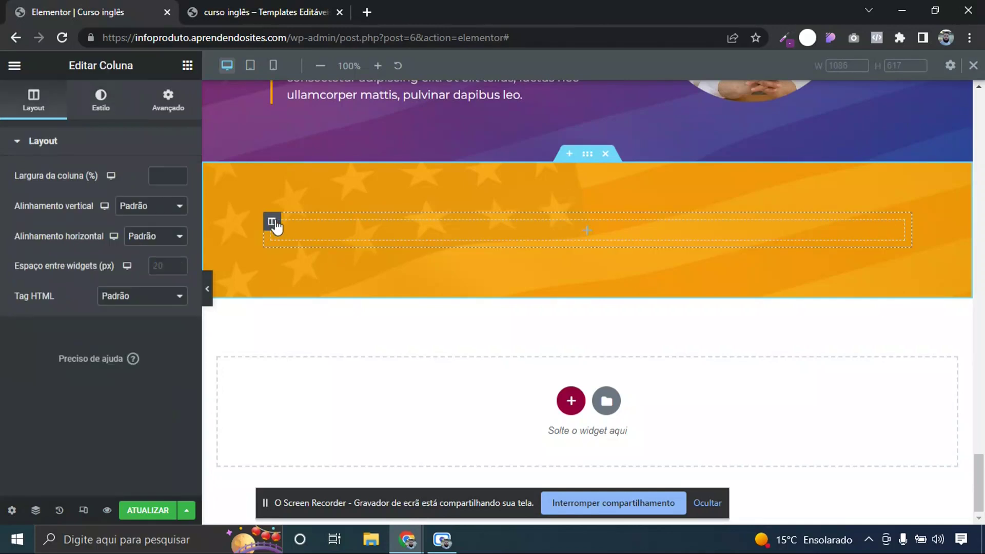
{"action": "left_click", "coordinate": [100, 100]}
{"action": "left_click", "coordinate": [139, 207]}
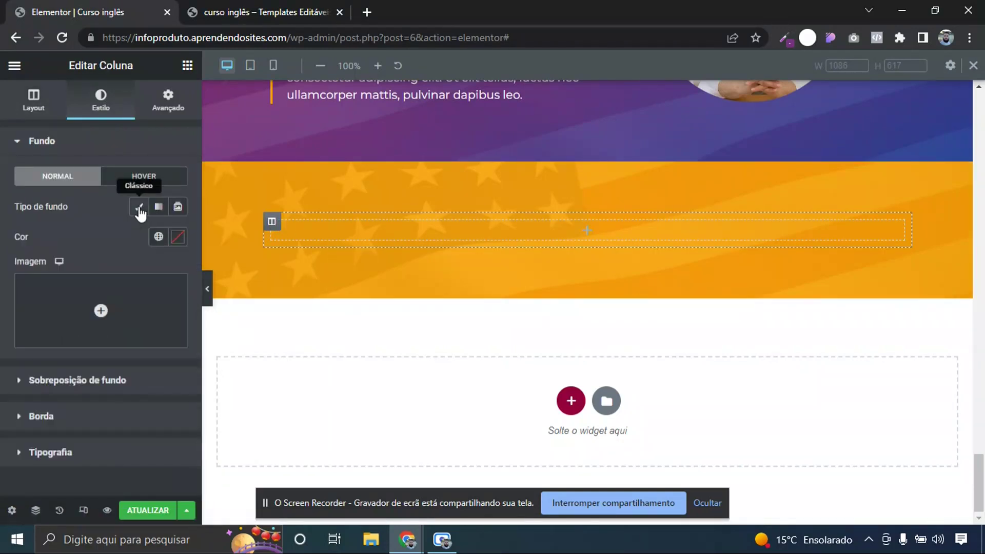
{"action": "left_click", "coordinate": [177, 237]}
{"action": "left_click_drag", "start_coordinate": [125, 305], "coordinate": [48, 232]}
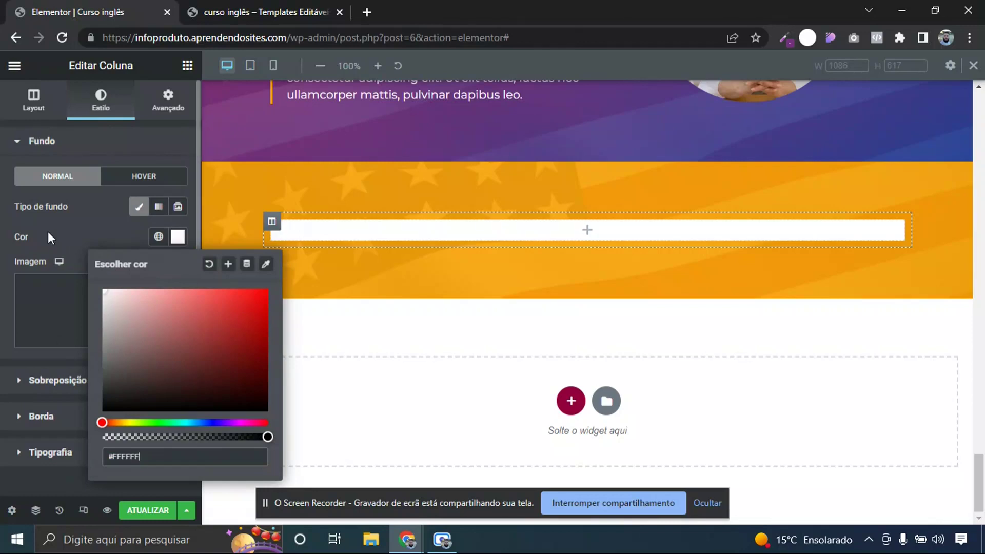
{"action": "left_click", "coordinate": [48, 232]}
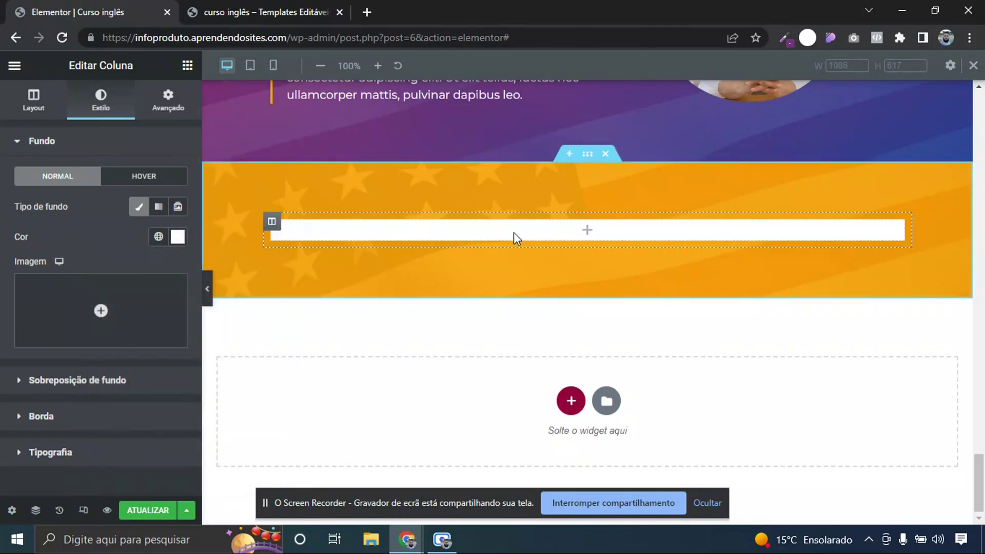
Copy the LOREM IPSUM DOLOR heading from the portrait section and paste it into the white column
{"action": "scroll", "coordinate": [983, 467], "scroll_direction": "up", "scroll_amount": 3}
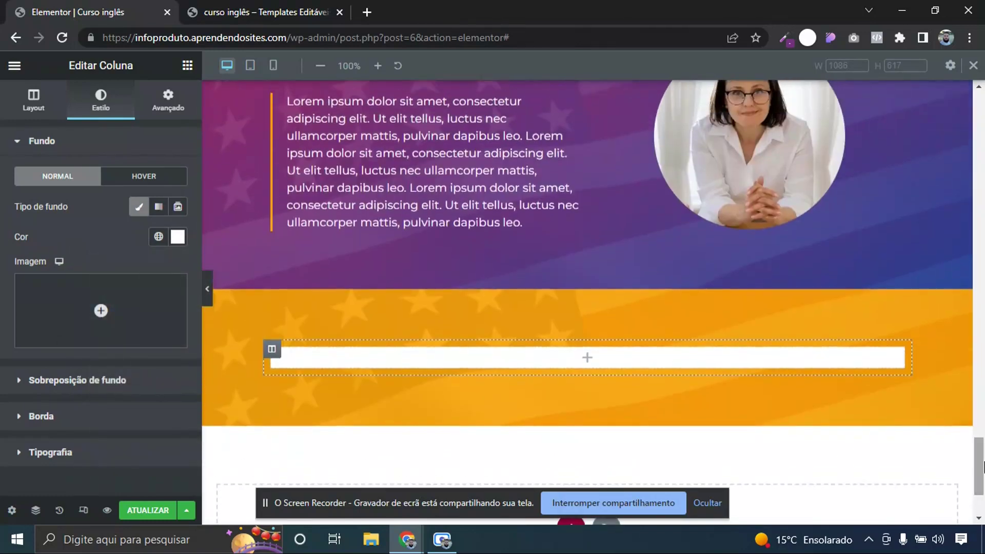
{"action": "scroll", "coordinate": [439, 427], "scroll_direction": "up", "scroll_amount": 4}
{"action": "right_click", "coordinate": [416, 235]}
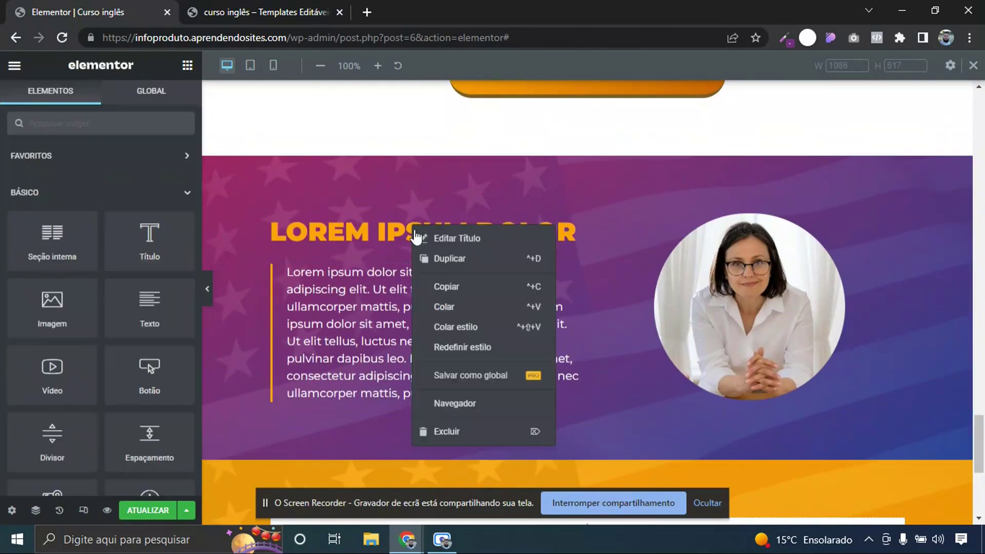
{"action": "left_click", "coordinate": [447, 286]}
{"action": "scroll", "coordinate": [604, 256], "scroll_direction": "down", "scroll_amount": 6}
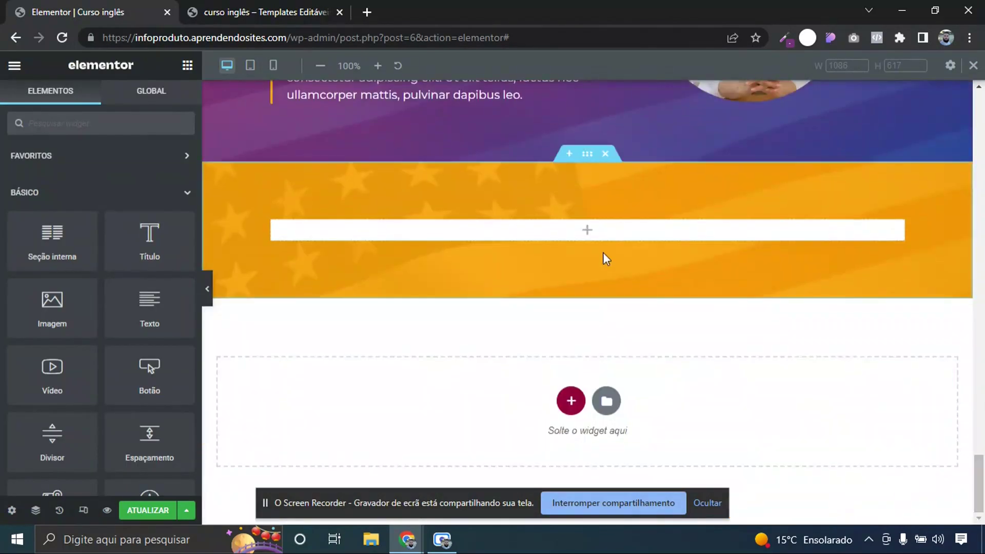
{"action": "right_click", "coordinate": [546, 233]}
{"action": "left_click", "coordinate": [573, 336]}
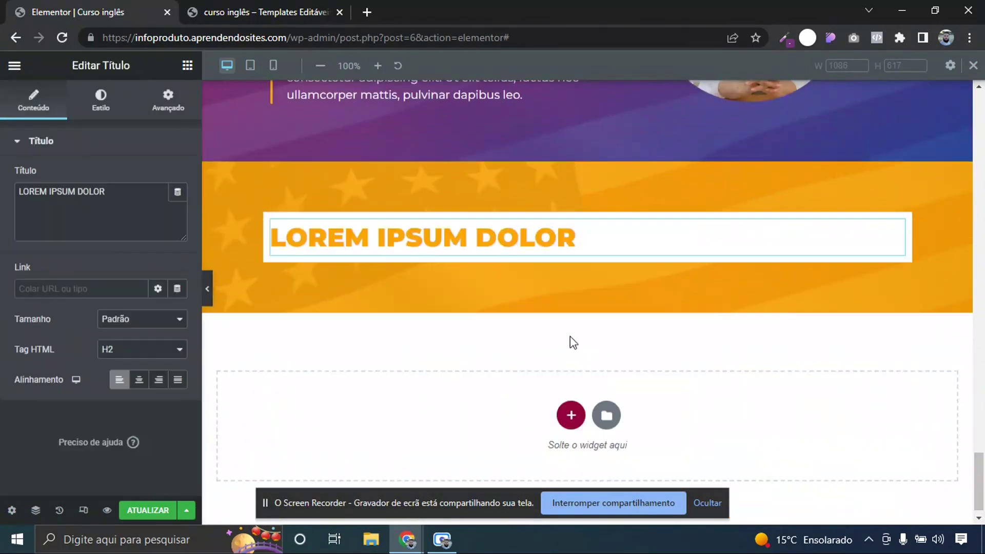
Centre the pasted heading, compare it with the reference template, and set its font size to 30 px
{"action": "left_click", "coordinate": [139, 379]}
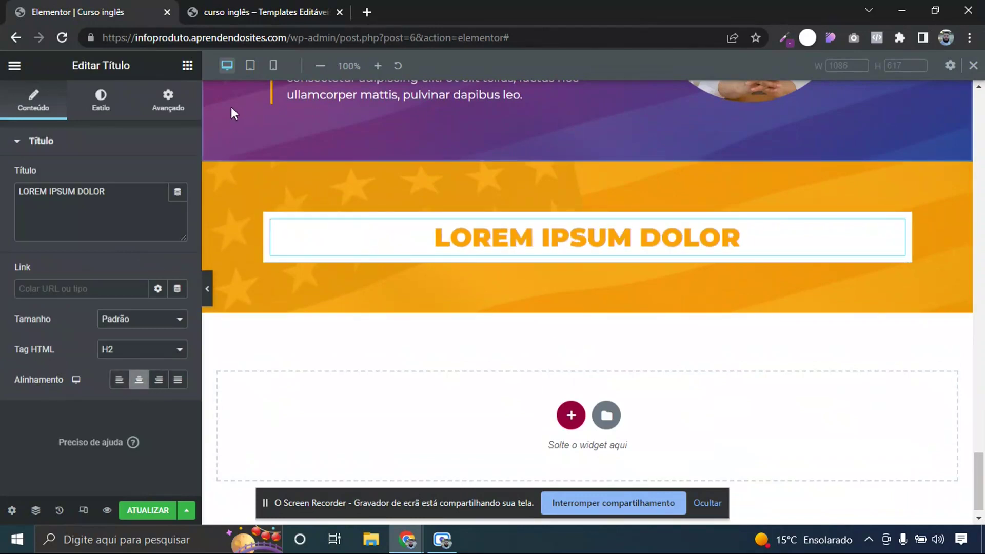
{"action": "left_click", "coordinate": [266, 6]}
{"action": "left_click", "coordinate": [130, 8]}
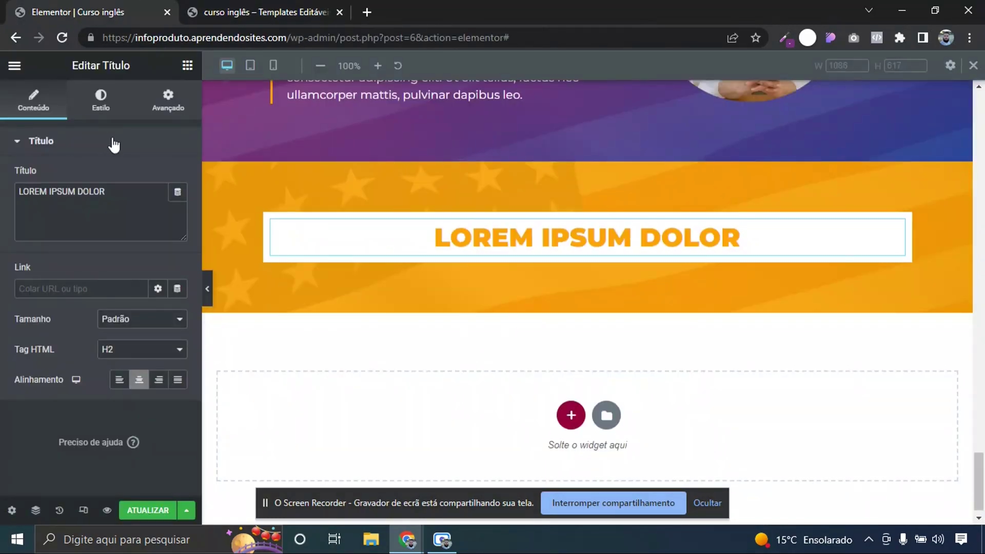
{"action": "left_click", "coordinate": [101, 98]}
{"action": "left_click", "coordinate": [177, 206]}
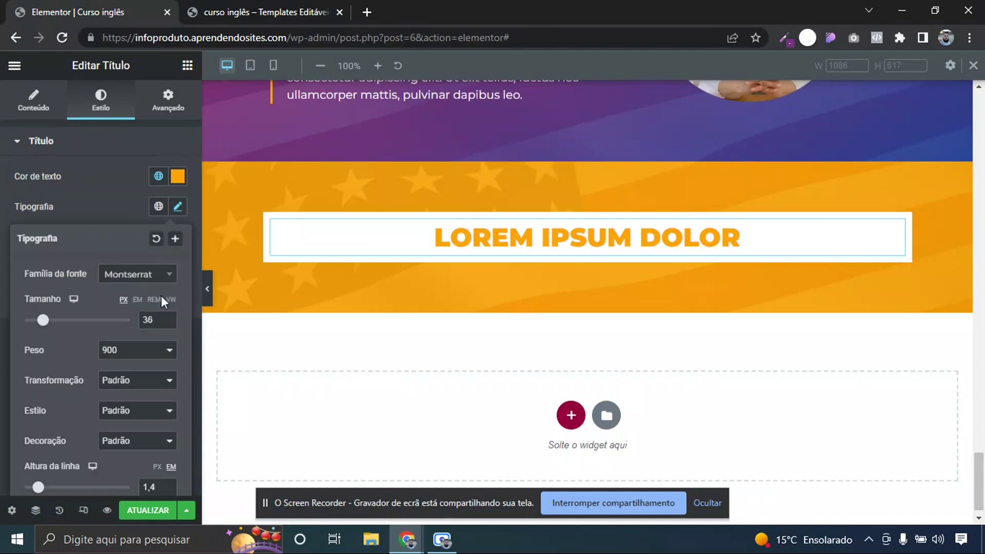
{"action": "type", "text": "30"}
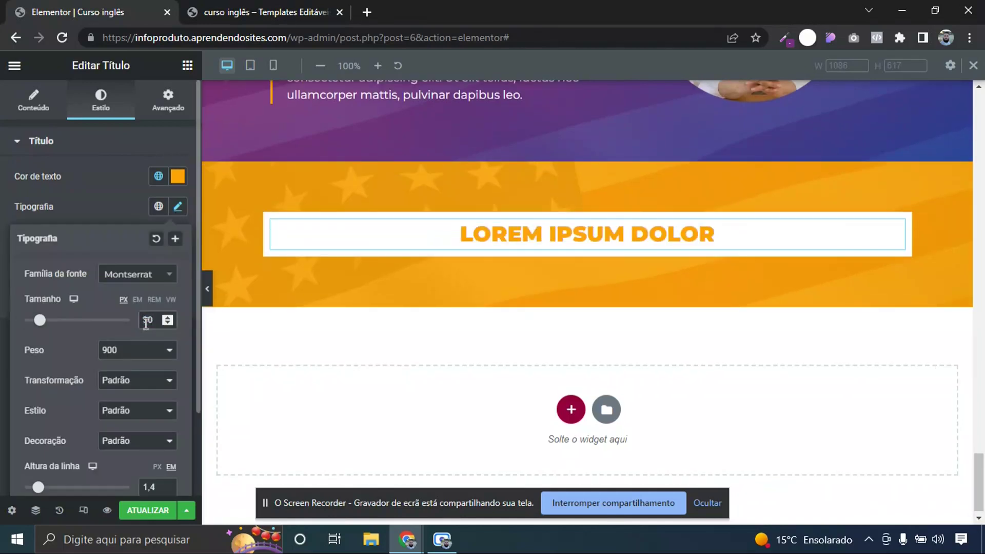
Add a text widget below the heading in the white column and replace its content with "De: R$ 999"
{"action": "left_click", "coordinate": [187, 65]}
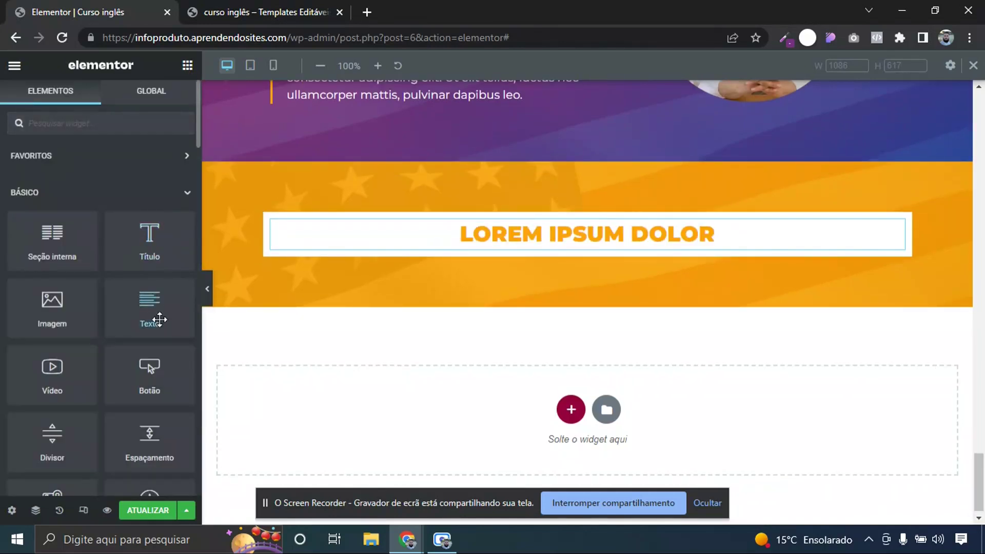
{"action": "left_click_drag", "start_coordinate": [211, 290], "coordinate": [516, 249]}
{"action": "left_click", "coordinate": [160, 191]}
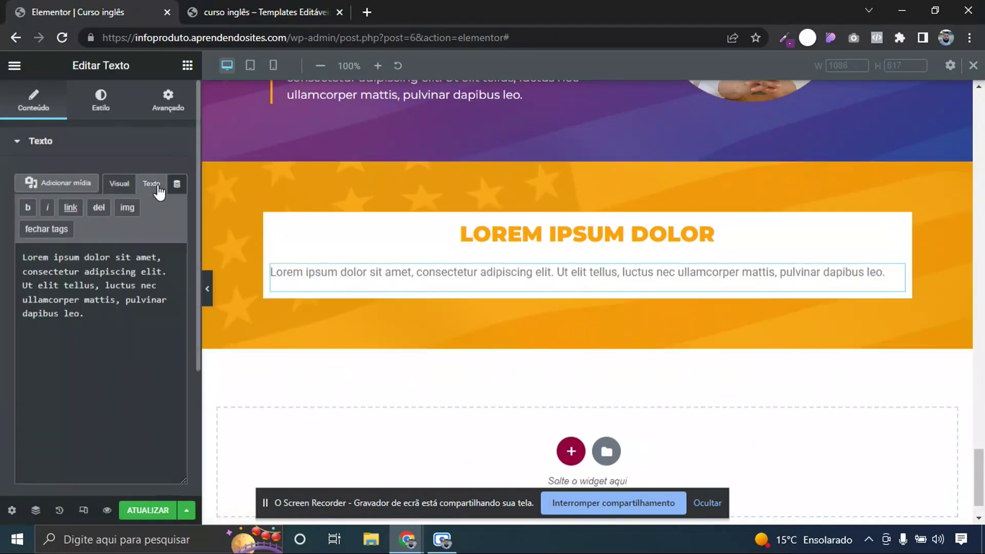
{"action": "left_click_drag", "start_coordinate": [117, 311], "coordinate": [3, 237]}
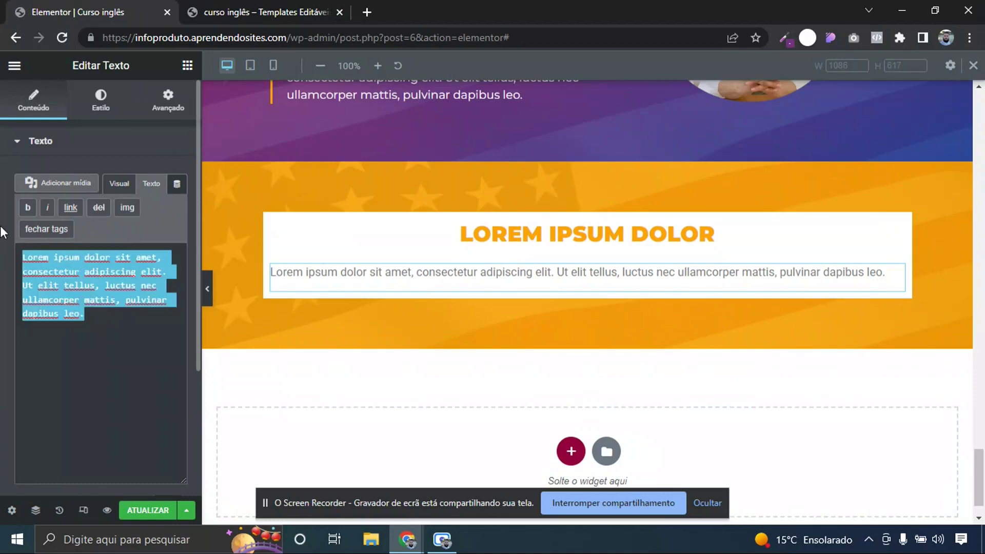
{"action": "type", "text": "de"}
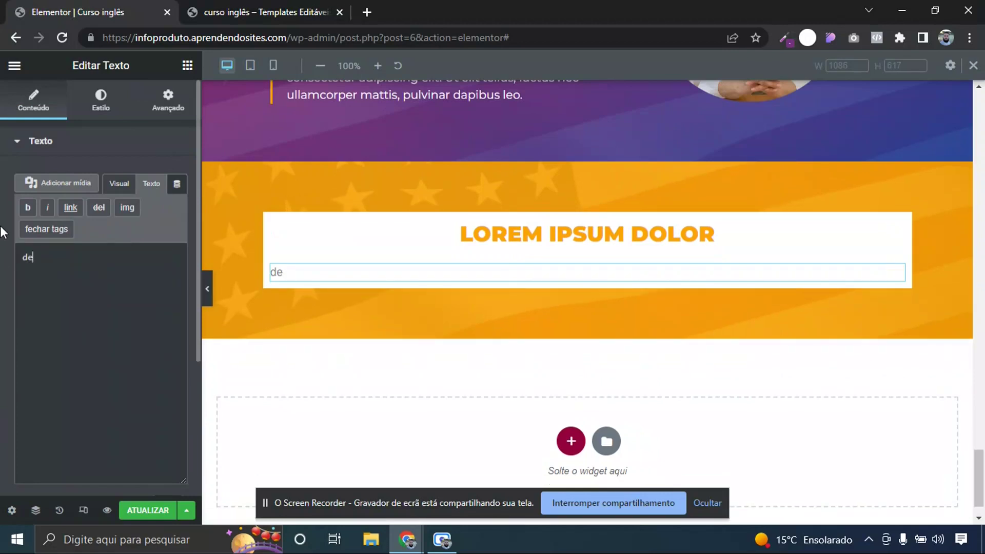
{"action": "key", "text": "BackSpace"}
{"action": "key", "text": "BackSpace"}
{"action": "type", "text": "De"}
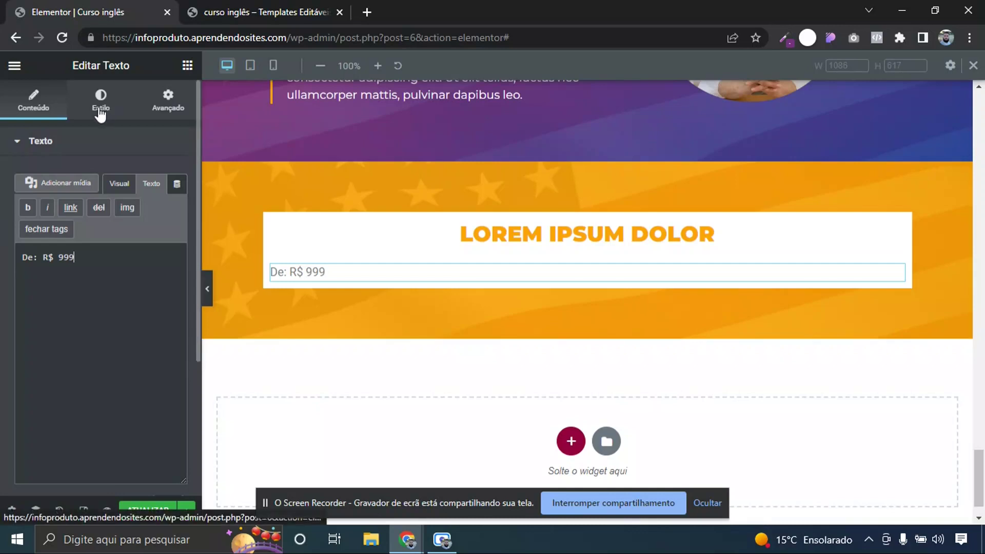
Centre the "De: R$ 999" text and set its text colour to a custom dark grey
{"action": "left_click", "coordinate": [40, 138]}
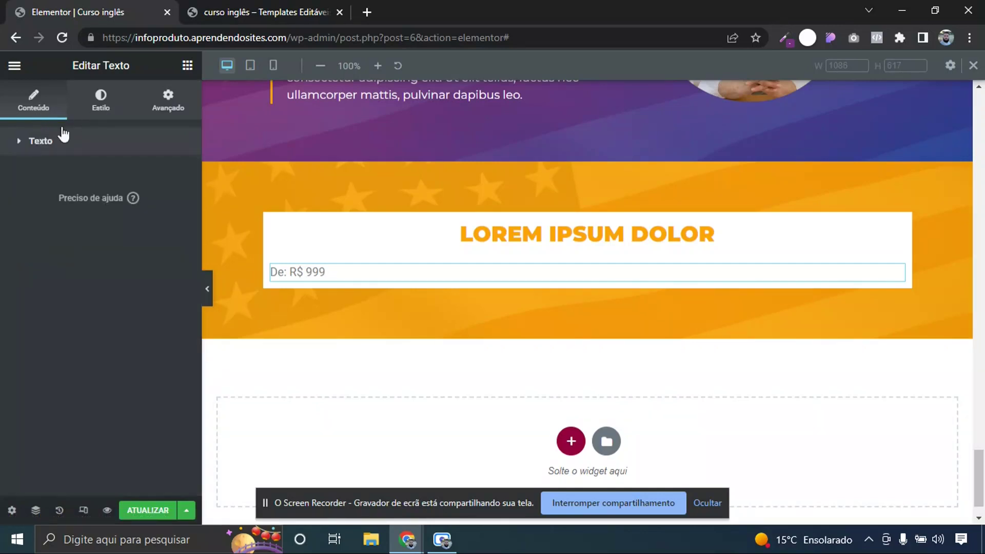
{"action": "left_click", "coordinate": [100, 103]}
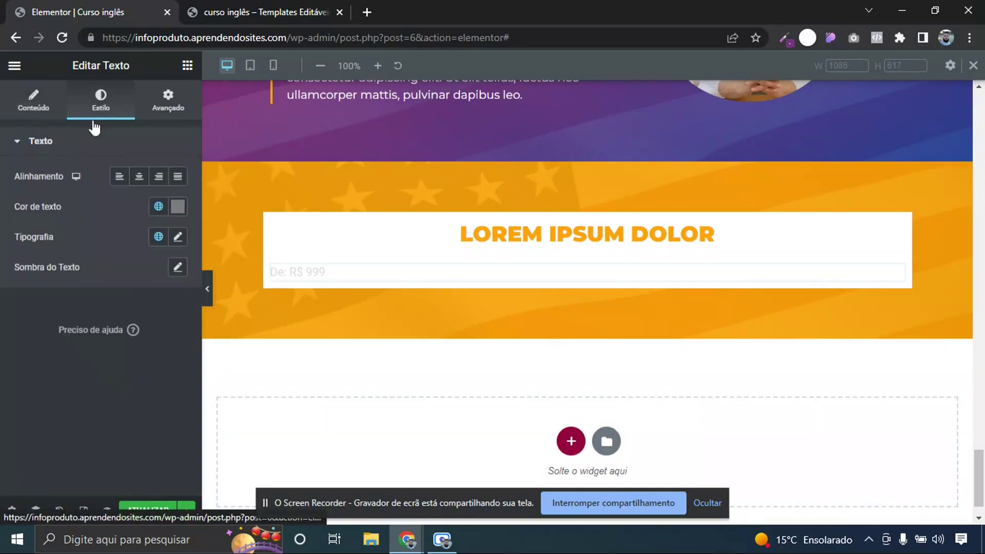
{"action": "left_click", "coordinate": [137, 180]}
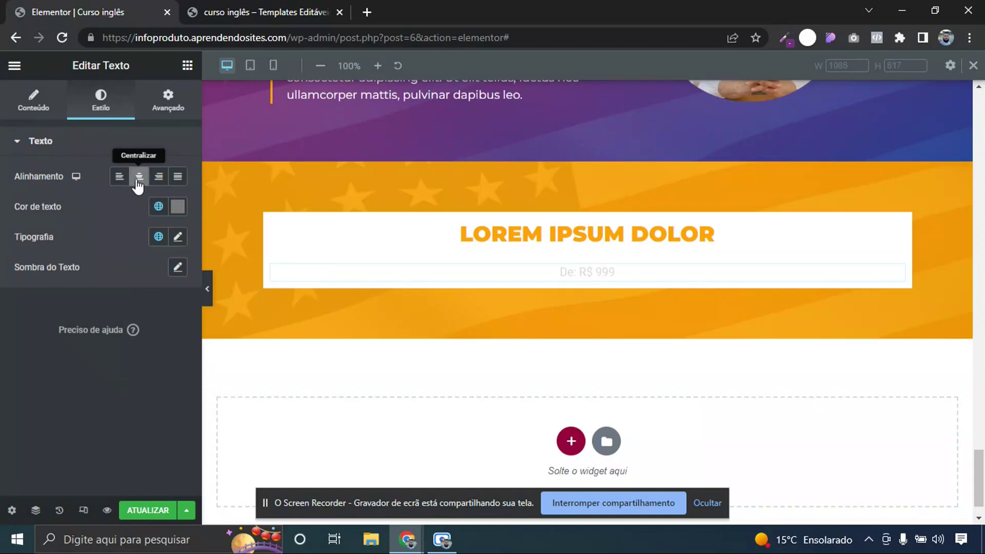
{"action": "left_click", "coordinate": [177, 206]}
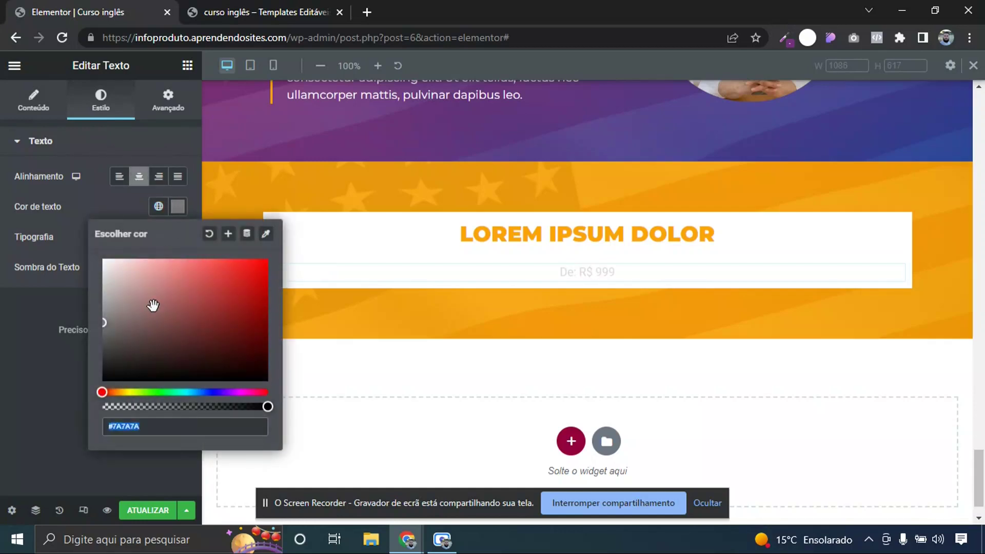
{"action": "left_click", "coordinate": [109, 313]}
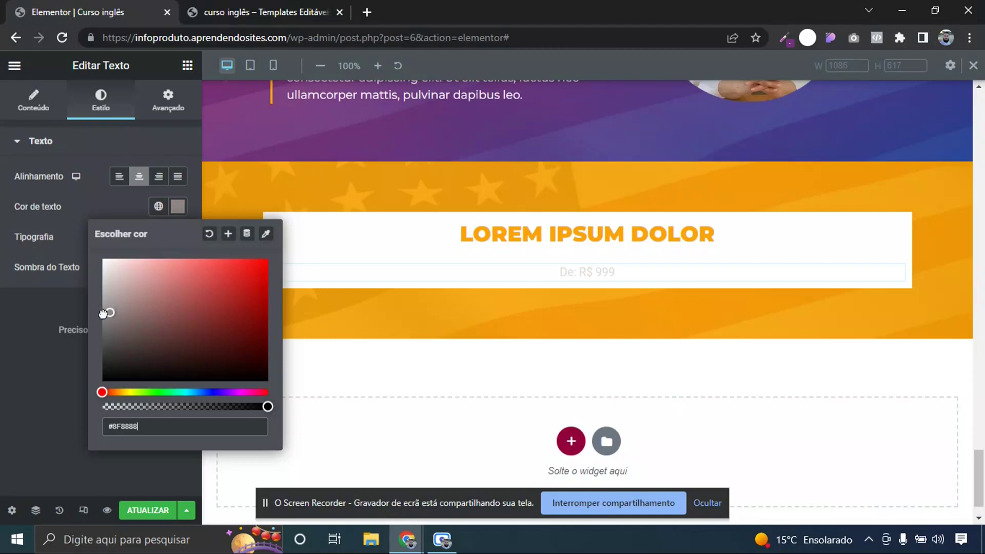
{"action": "left_click_drag", "start_coordinate": [89, 331], "coordinate": [84, 341]}
{"action": "left_click", "coordinate": [84, 342]}
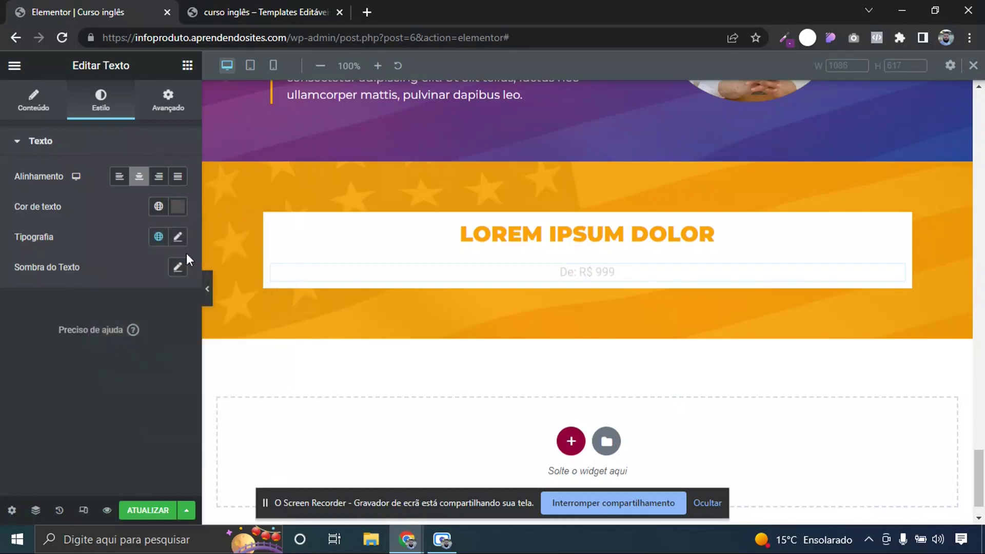
Apply the primary global font to the "De: R$ 999" text, with weight 400 and size 26 px
{"action": "left_click", "coordinate": [178, 236]}
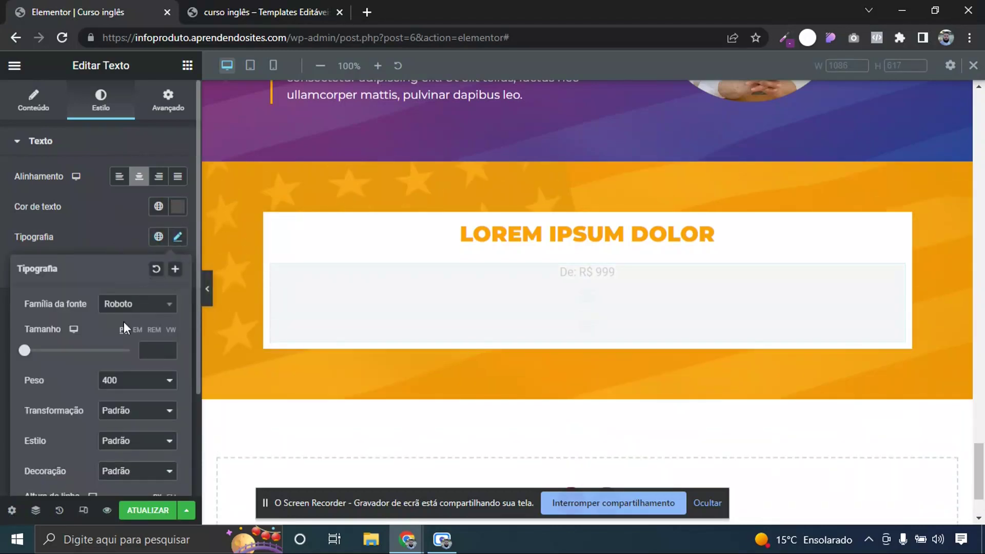
{"action": "left_click", "coordinate": [159, 238]}
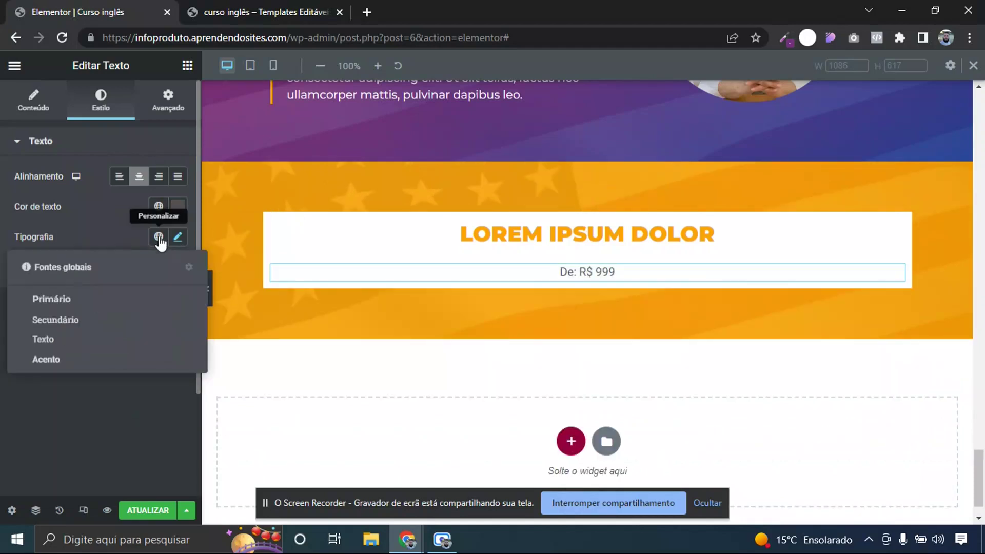
{"action": "left_click", "coordinate": [80, 305]}
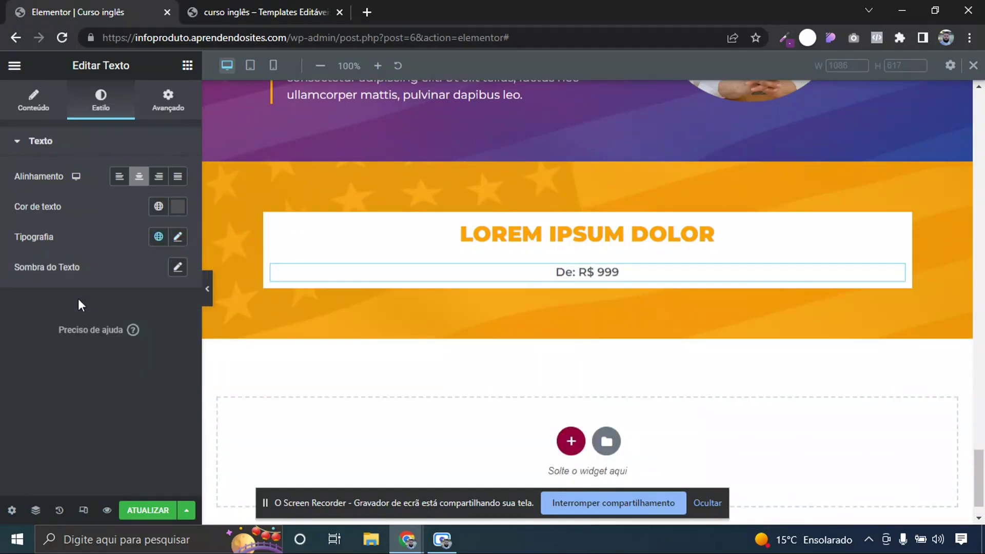
{"action": "left_click", "coordinate": [178, 238]}
{"action": "left_click", "coordinate": [136, 382]}
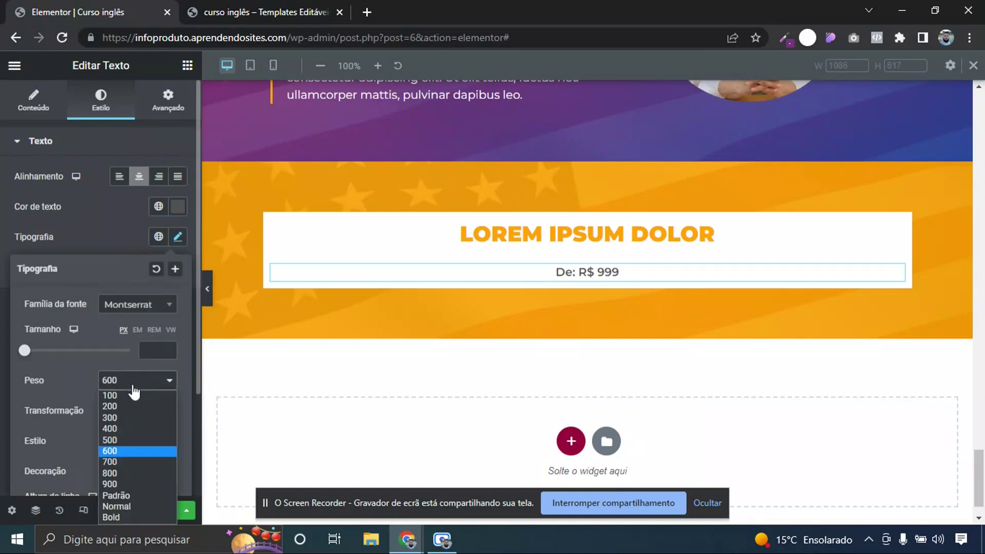
{"action": "left_click", "coordinate": [110, 432]}
{"action": "left_click_drag", "start_coordinate": [27, 355], "coordinate": [41, 356]}
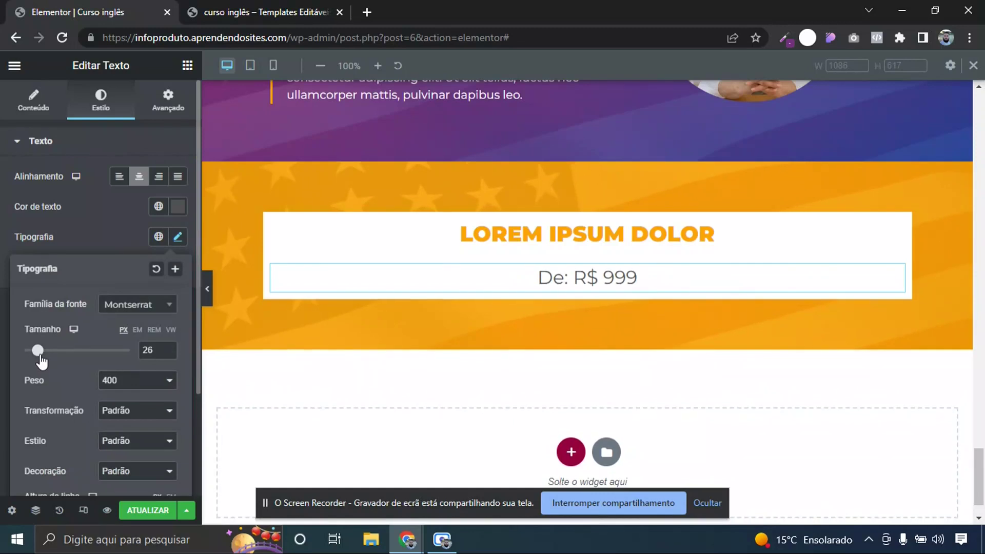
Set the text decoration of "De: R$ 999" to strikethrough (Riscado)
{"action": "left_click", "coordinate": [125, 470]}
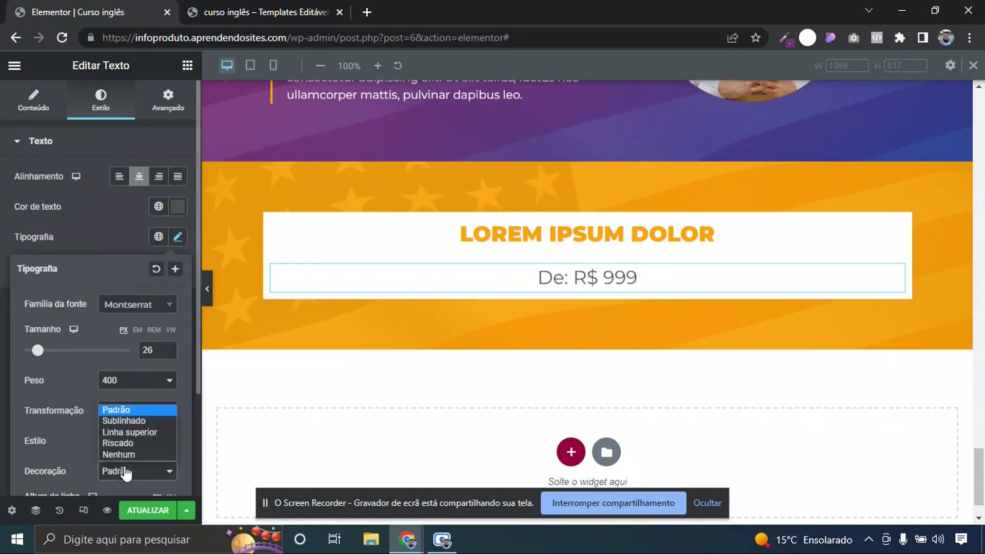
{"action": "left_click", "coordinate": [138, 443]}
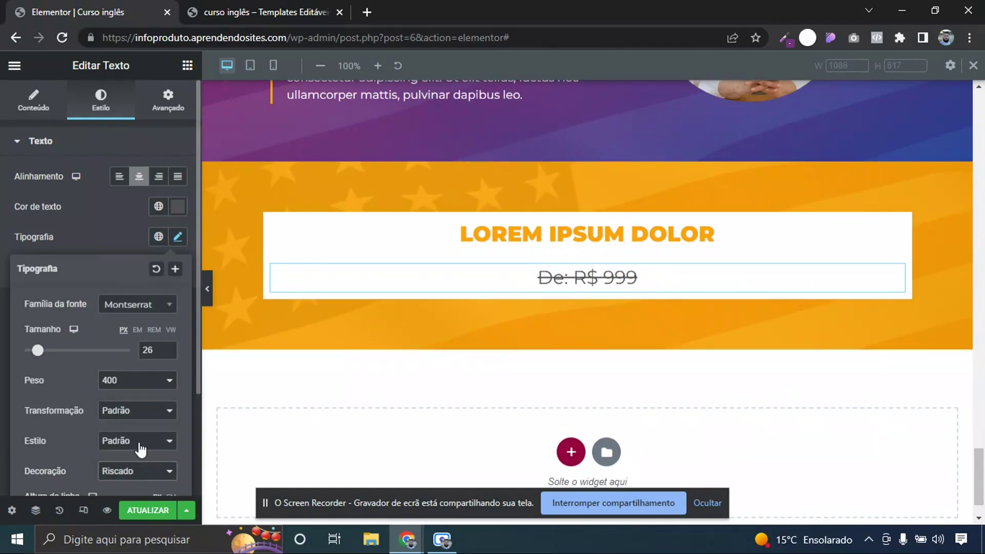
{"action": "left_click", "coordinate": [4, 333]}
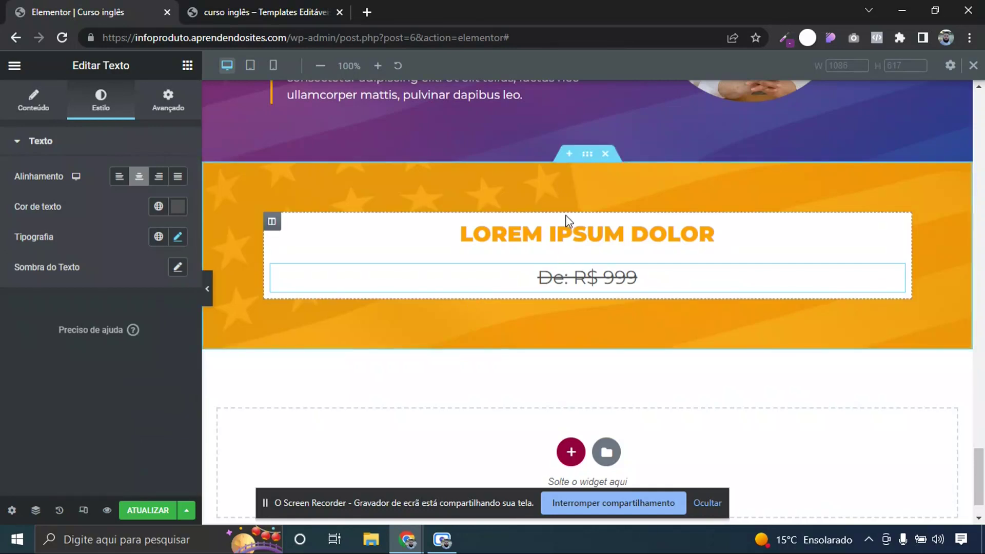
Check the reference template's price box, then copy the LOREM IPSUM DOLOR heading and paste it below the struck-through price
{"action": "left_click", "coordinate": [295, 8]}
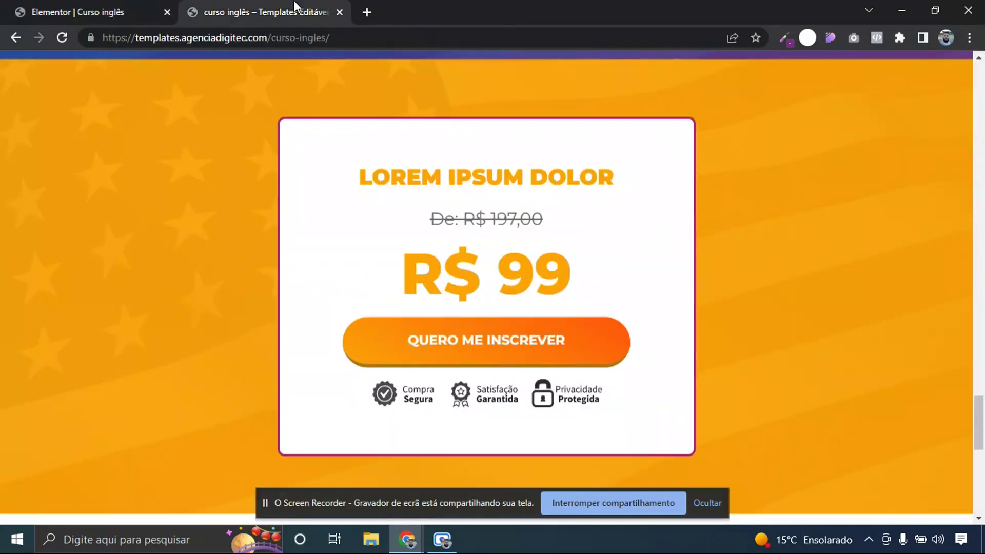
{"action": "left_click", "coordinate": [80, 7]}
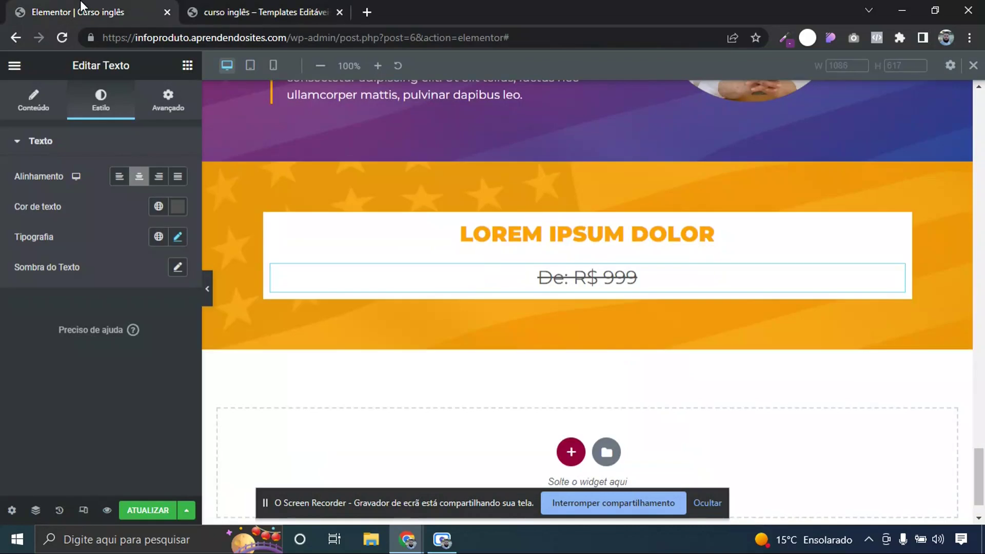
{"action": "right_click", "coordinate": [542, 232]}
{"action": "left_click", "coordinate": [572, 289]}
{"action": "right_click", "coordinate": [582, 282]}
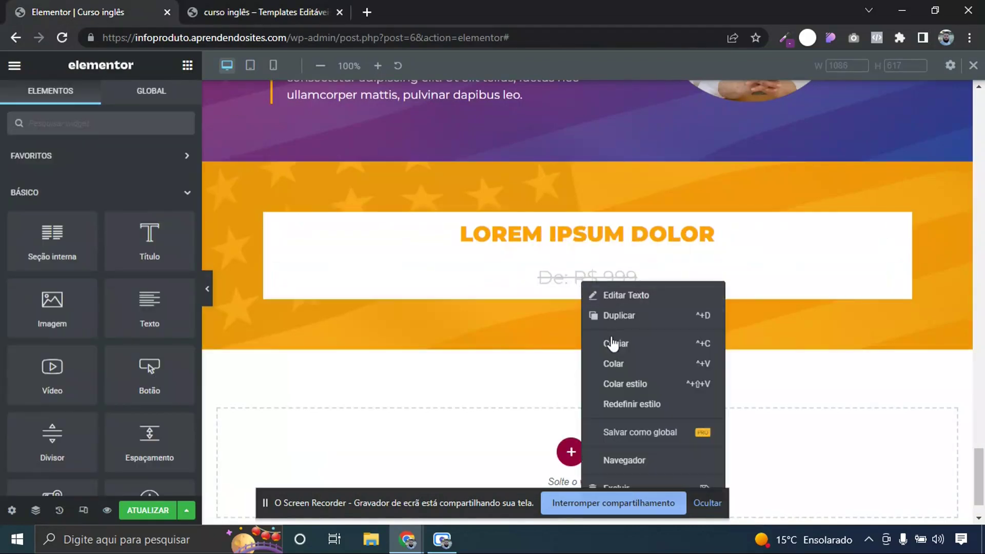
{"action": "left_click", "coordinate": [613, 363]}
Replace the text of the duplicated heading below the old price with "R$ 99"
{"action": "triple_click", "coordinate": [594, 320]}
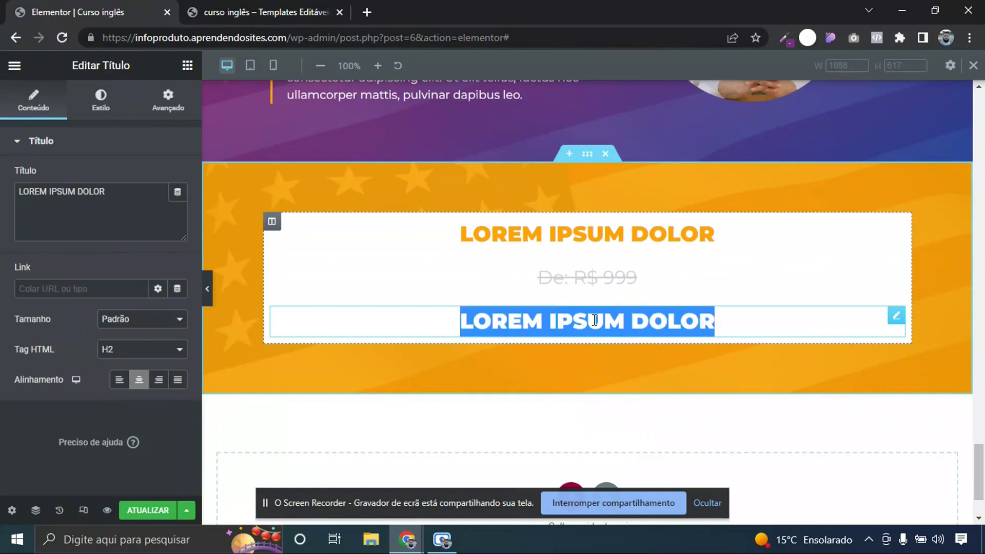
{"action": "left_click", "coordinate": [142, 221]}
{"action": "left_click_drag", "start_coordinate": [142, 205], "coordinate": [10, 190]}
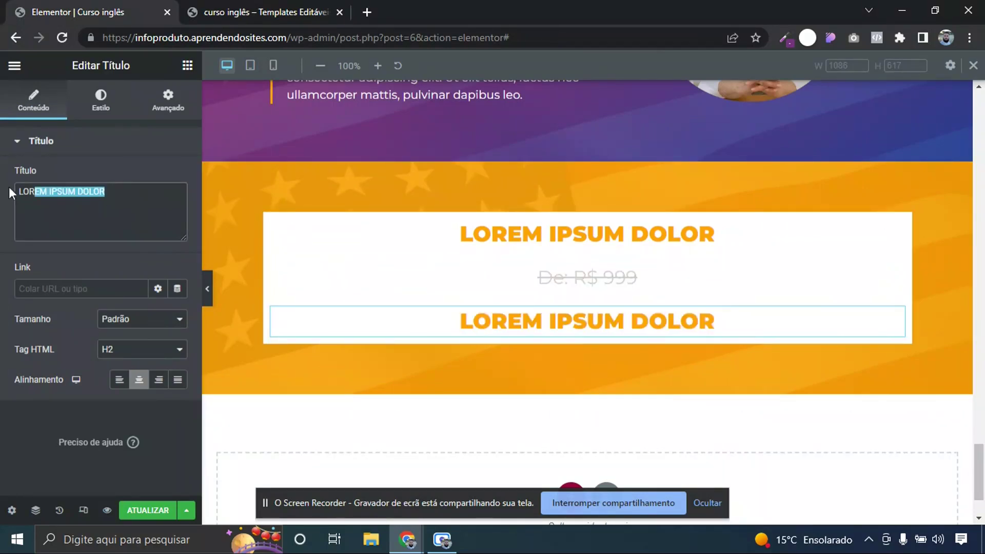
{"action": "type", "text": "R$"}
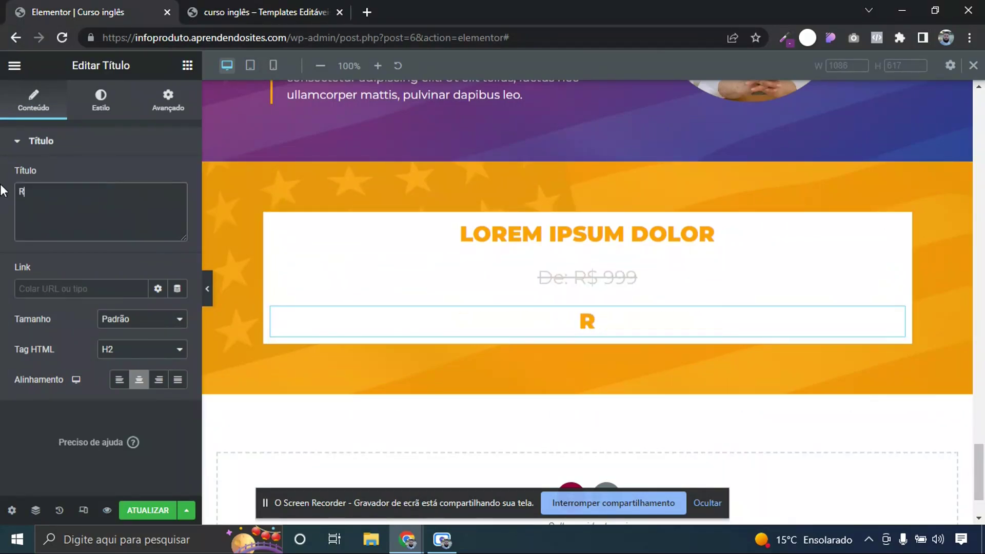
{"action": "type", "text": " 99"}
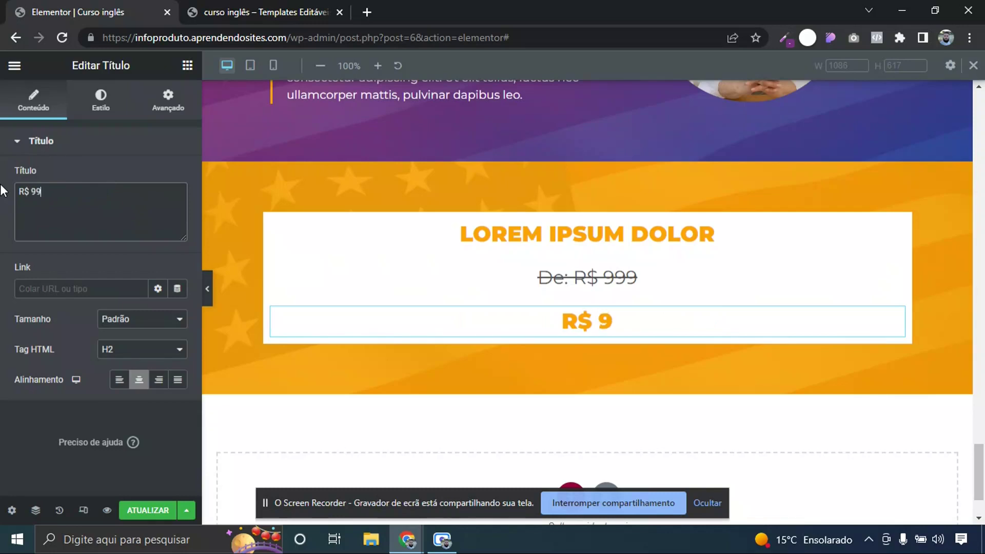
Set the font size of the "R$ 99" heading to 70 px
{"action": "left_click", "coordinate": [101, 95]}
{"action": "left_click", "coordinate": [177, 207]}
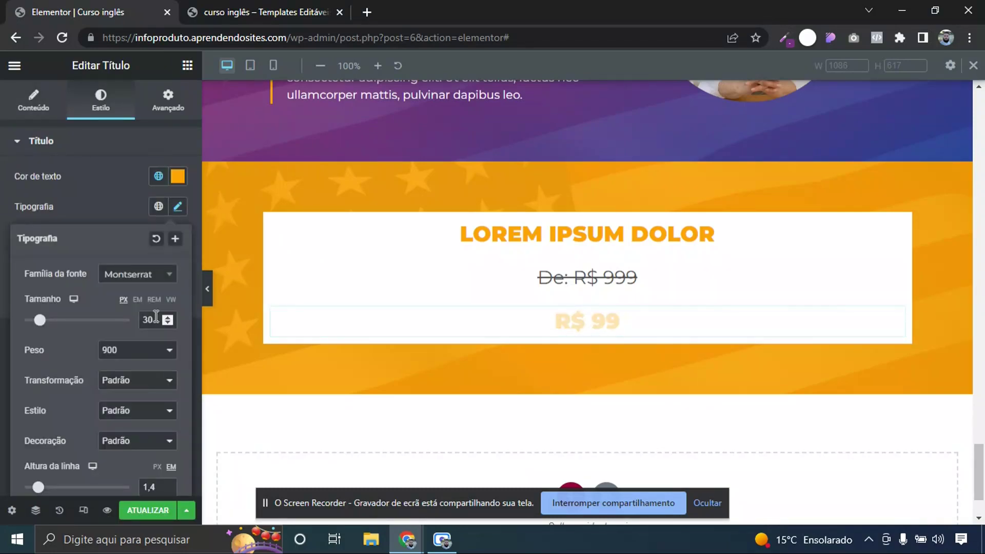
{"action": "left_click_drag", "start_coordinate": [156, 317], "coordinate": [129, 316]}
{"action": "type", "text": "70"}
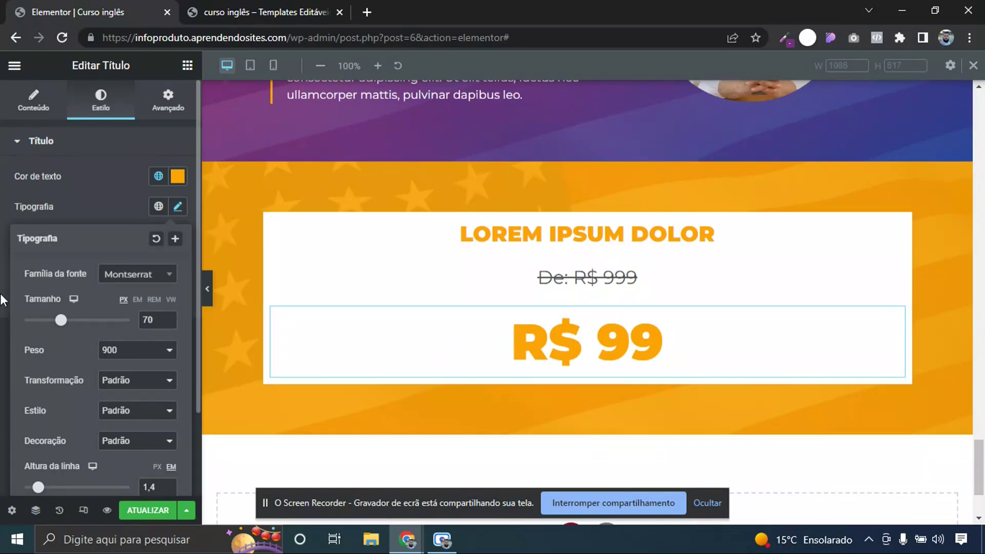
Copy the "Quero me inscrever" button from below the video and paste it under the "R$ 99" heading
{"action": "scroll", "coordinate": [663, 233], "scroll_direction": "up", "scroll_amount": 20}
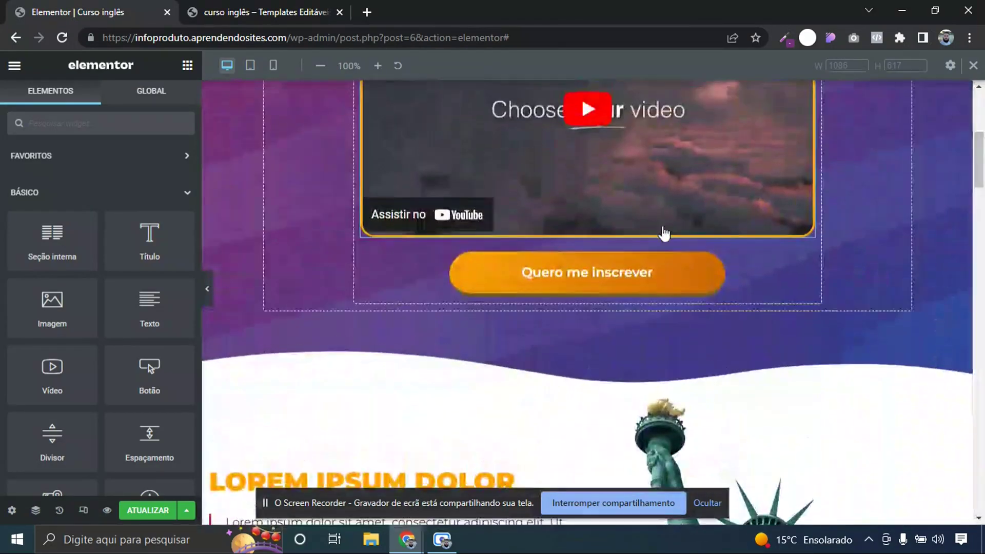
{"action": "right_click", "coordinate": [638, 281]}
{"action": "left_click", "coordinate": [641, 338]}
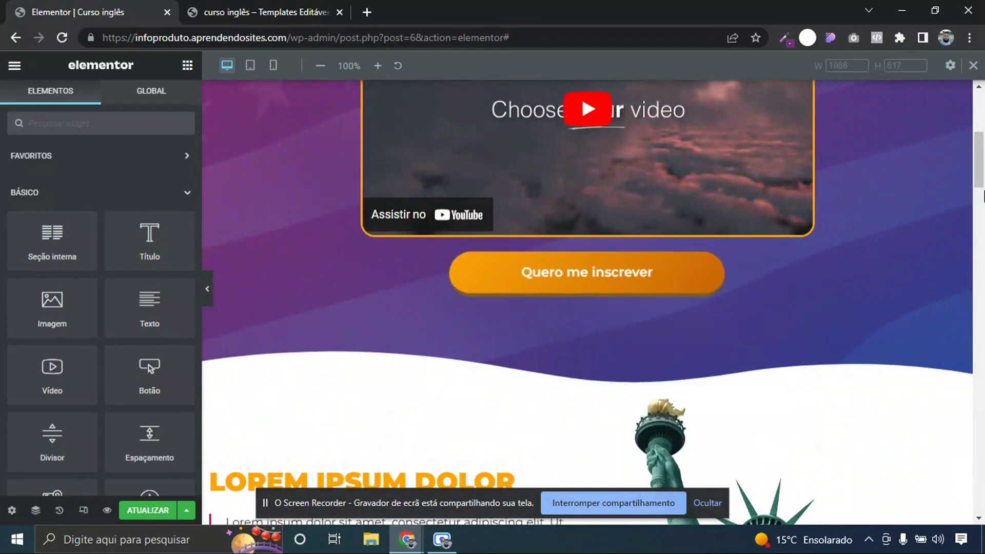
{"action": "scroll", "coordinate": [689, 267], "scroll_direction": "down", "scroll_amount": 15}
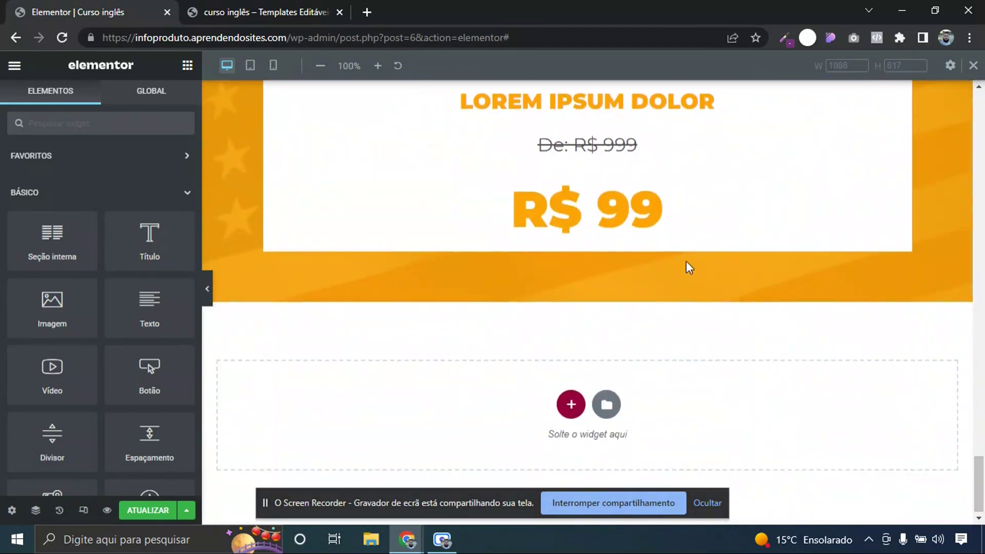
{"action": "right_click", "coordinate": [586, 207]}
{"action": "left_click", "coordinate": [611, 290]}
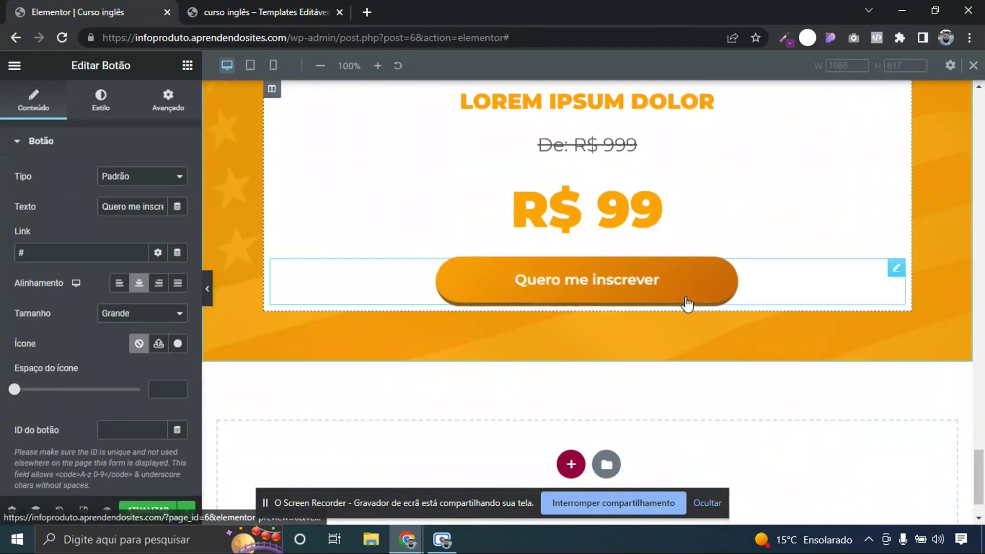
Following the reference template, add an image widget below the button and upload and insert compra-segura-1024x147.png from Downloads
{"action": "left_click", "coordinate": [257, 2]}
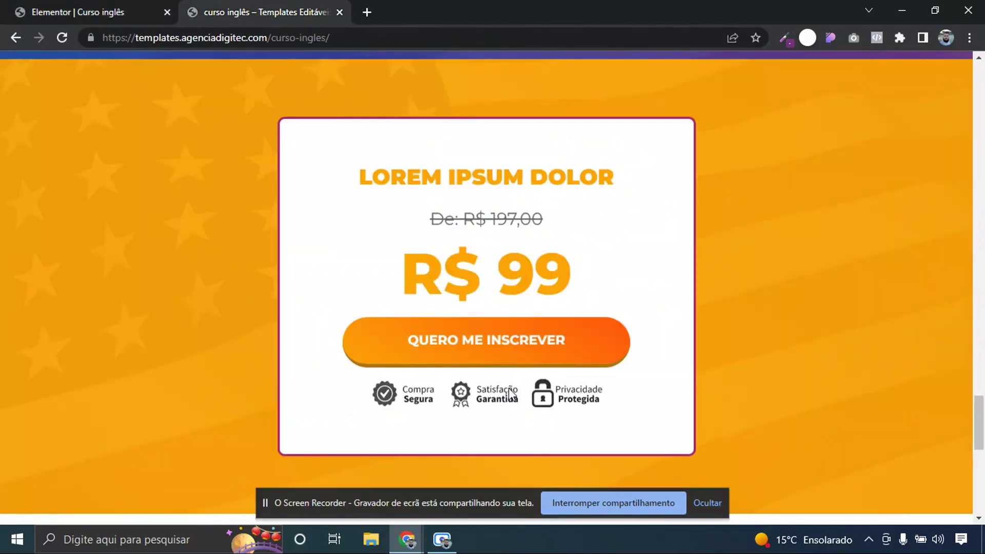
{"action": "left_click", "coordinate": [81, 9]}
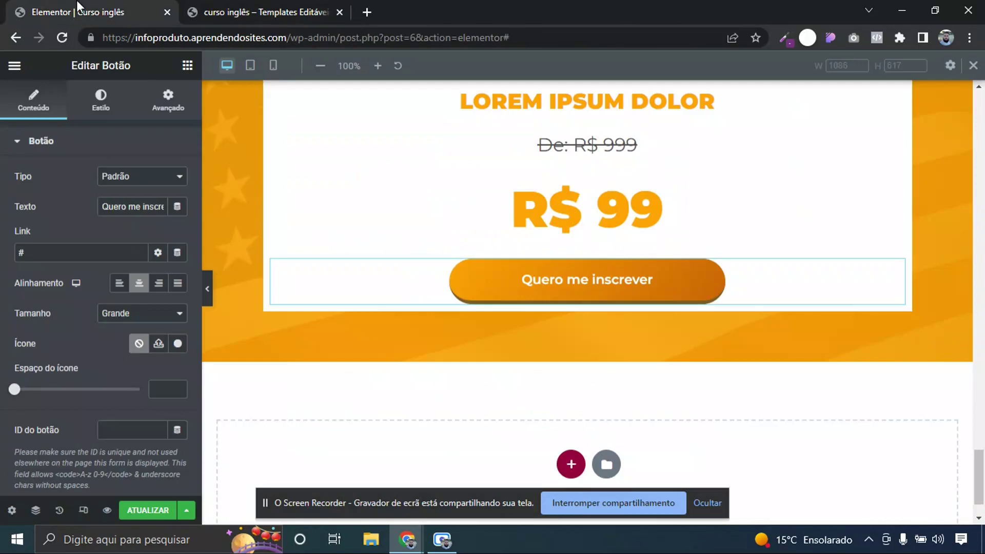
{"action": "left_click", "coordinate": [187, 65]}
{"action": "left_click_drag", "start_coordinate": [79, 292], "coordinate": [539, 294]}
{"action": "left_click", "coordinate": [134, 246]}
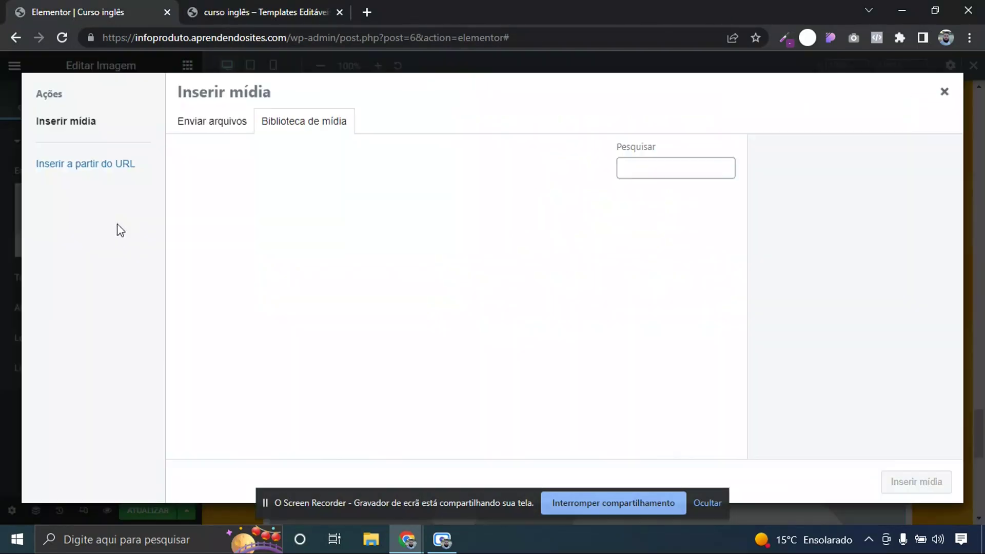
{"action": "left_click", "coordinate": [234, 123]}
{"action": "left_click", "coordinate": [565, 314]}
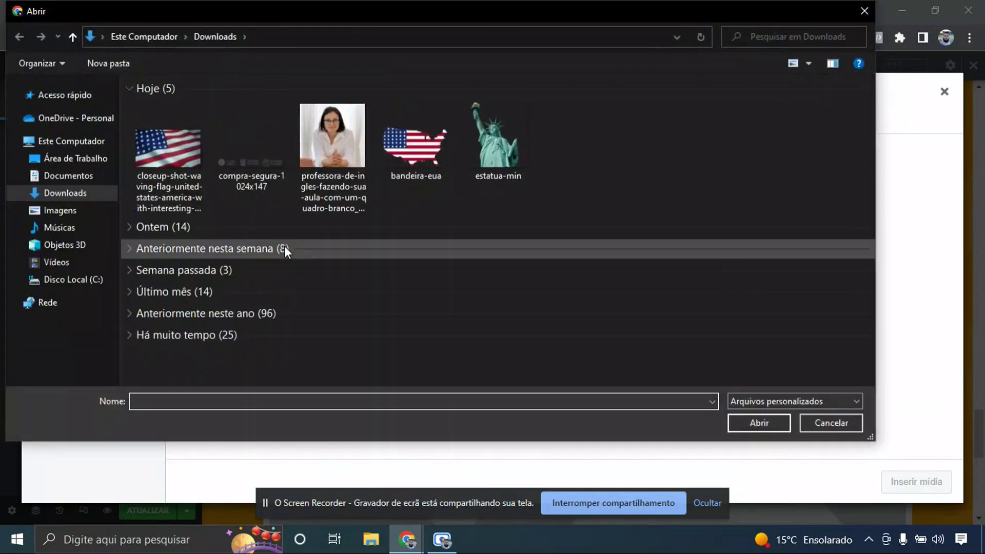
{"action": "double_click", "coordinate": [245, 149]}
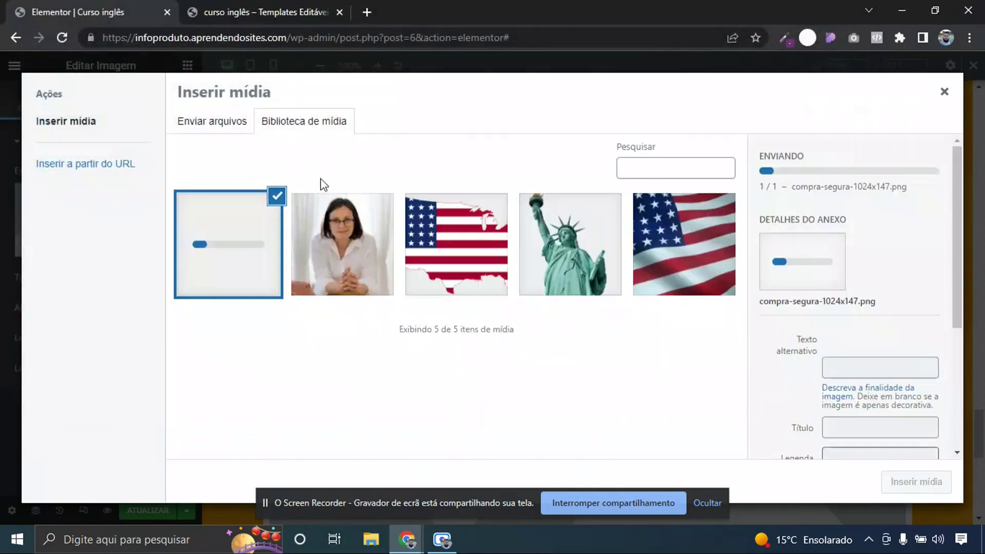
{"action": "left_click", "coordinate": [909, 485]}
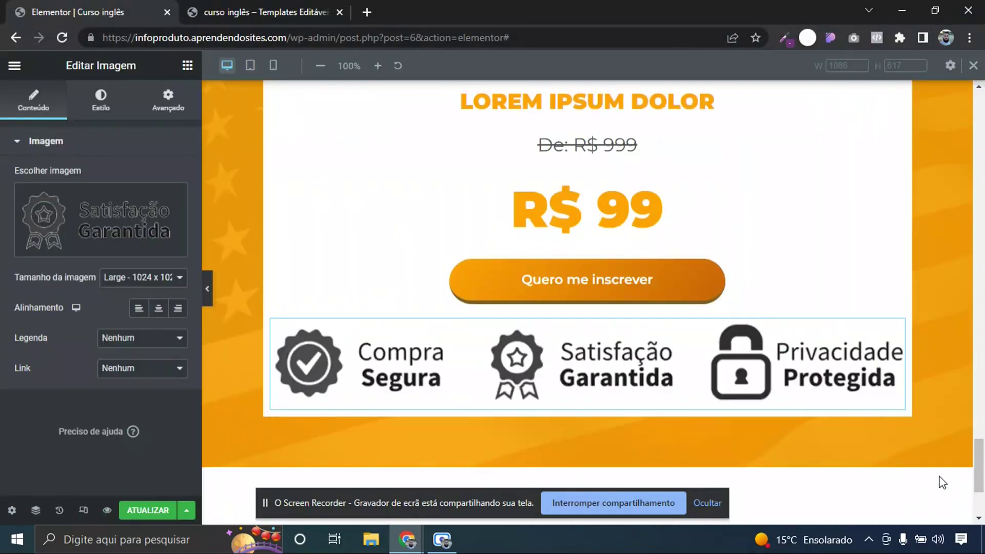
Set the width of the security seals image to 311 px and its unlinked top margin to -10 px
{"action": "left_click_drag", "start_coordinate": [980, 480], "coordinate": [983, 463]}
{"action": "scroll", "coordinate": [983, 463], "scroll_direction": "down", "scroll_amount": 1}
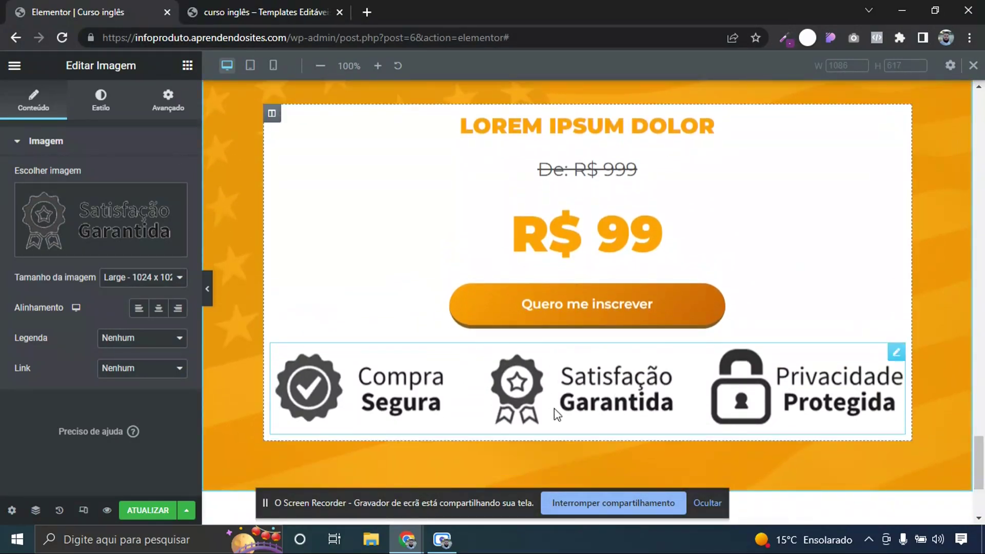
{"action": "left_click", "coordinate": [105, 105]}
{"action": "left_click", "coordinate": [167, 172]}
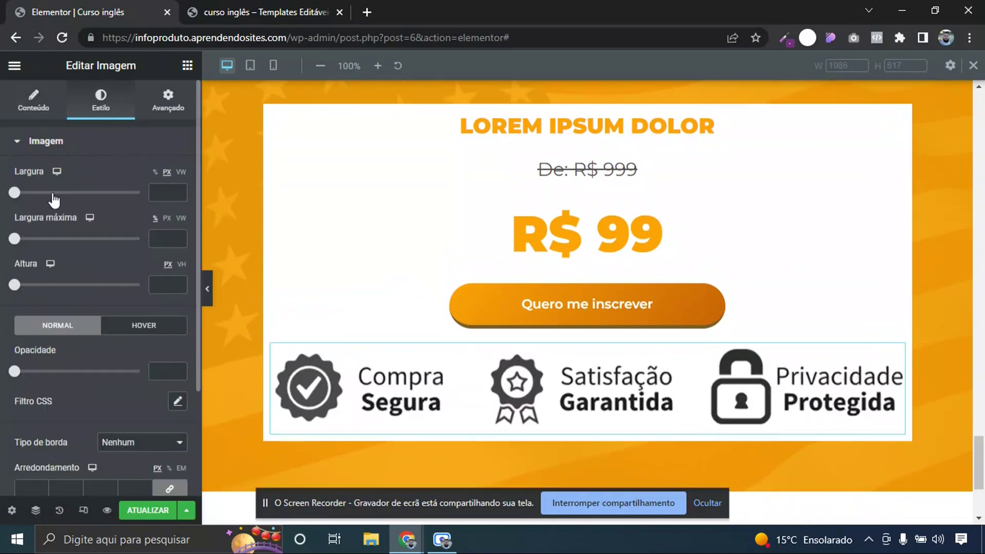
{"action": "left_click_drag", "start_coordinate": [14, 193], "coordinate": [56, 199]}
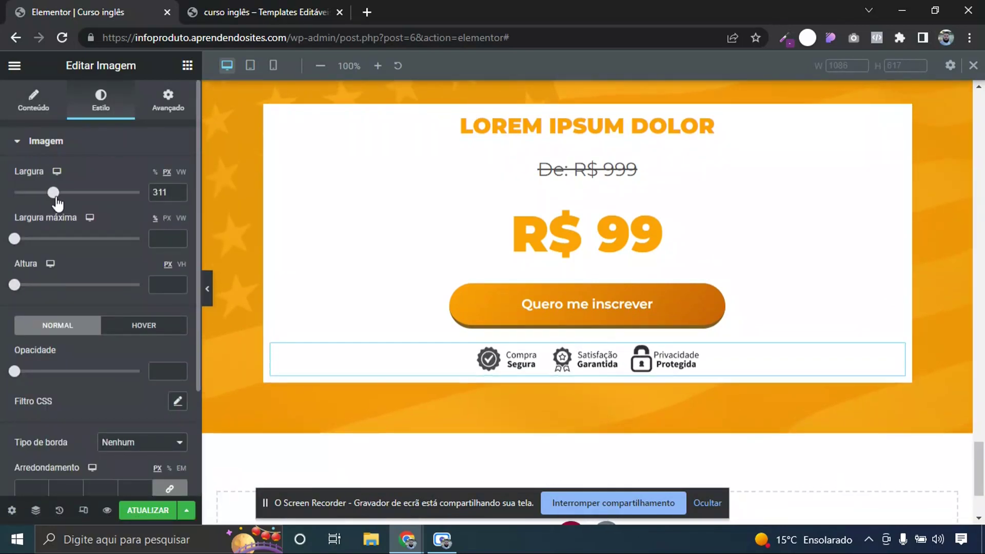
{"action": "left_click", "coordinate": [163, 109]}
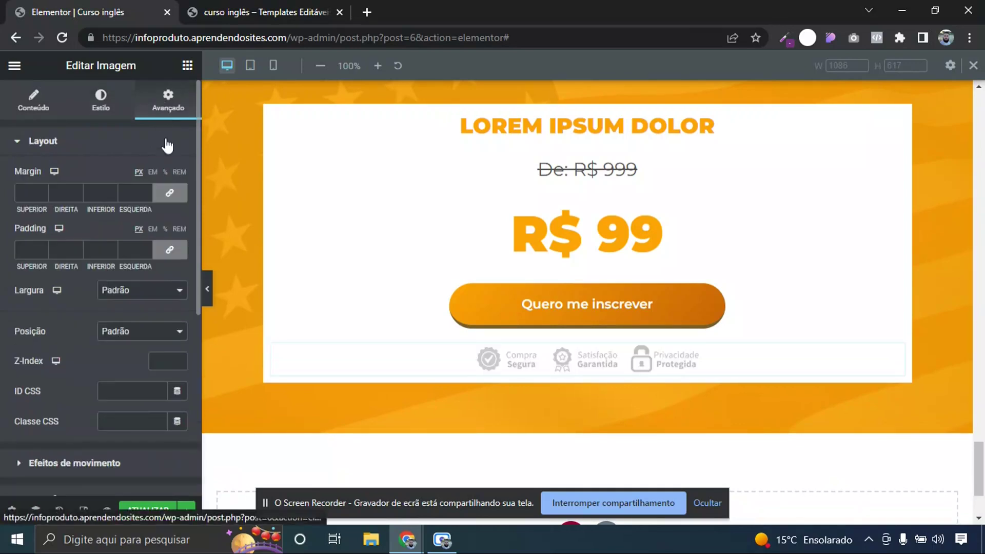
{"action": "left_click", "coordinate": [44, 196]}
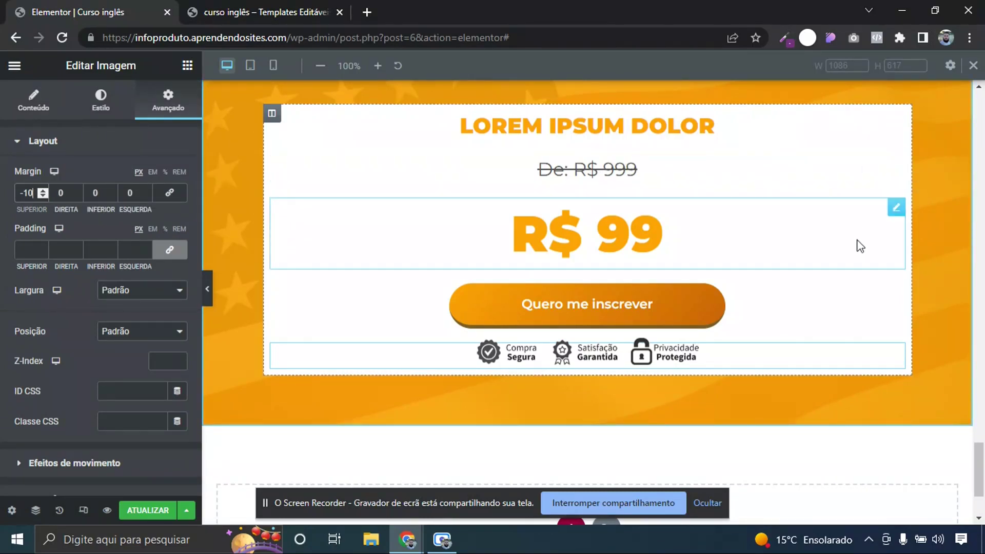
Unlink the margins of the "R$ 99" heading and set the top margin to -19 px and the bottom to -15 px
{"action": "left_click", "coordinate": [897, 207]}
{"action": "left_click", "coordinate": [184, 110]}
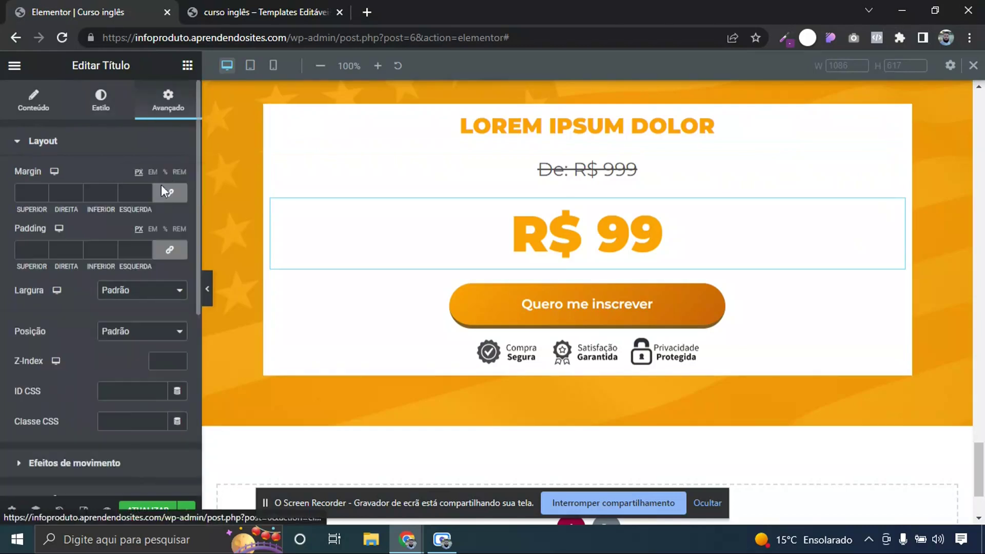
{"action": "left_click", "coordinate": [163, 192]}
{"action": "left_click_drag", "start_coordinate": [46, 196], "coordinate": [46, 196]}
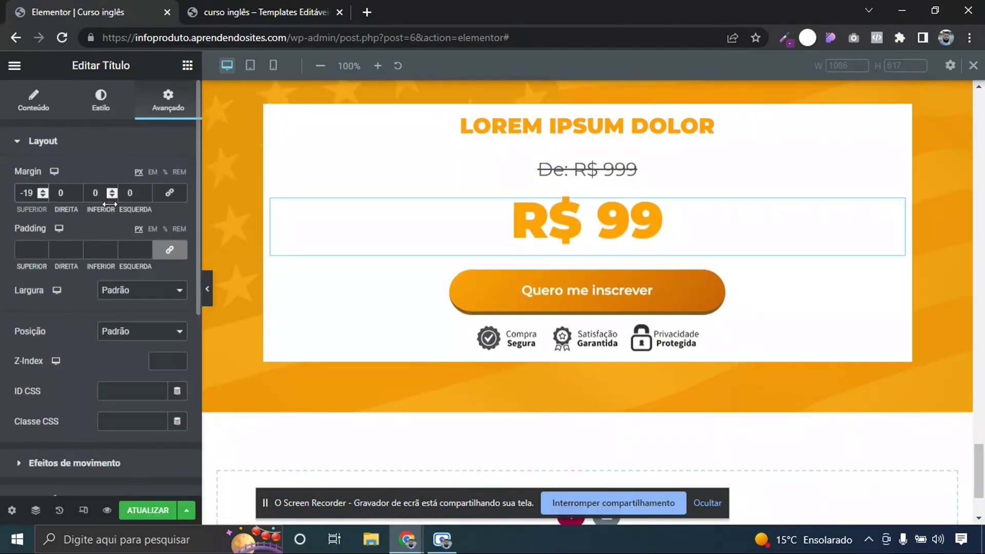
{"action": "left_click_drag", "start_coordinate": [109, 196], "coordinate": [110, 195]}
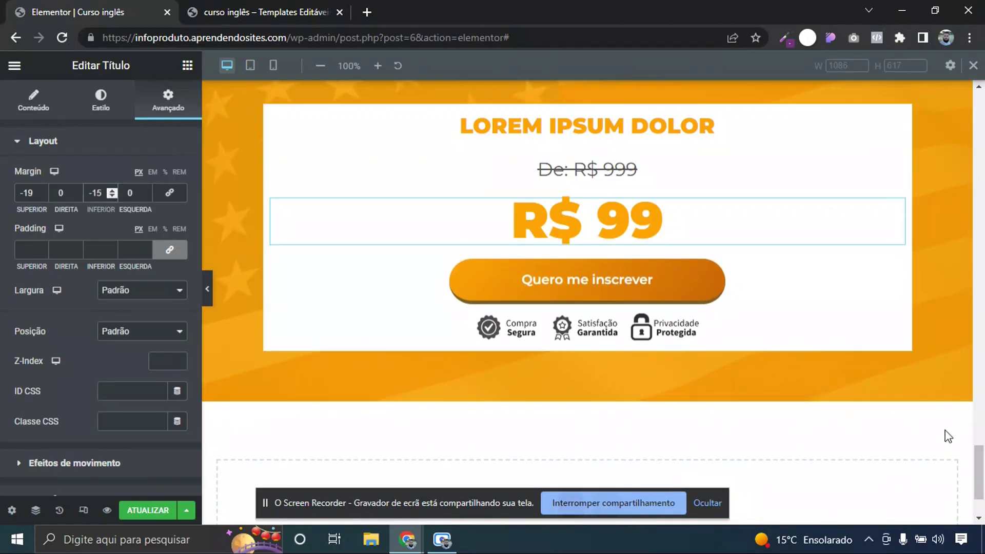
Unlink the padding of the white offer box column and set its top and bottom padding to 50 px
{"action": "scroll", "coordinate": [982, 469], "scroll_direction": "up", "scroll_amount": 2}
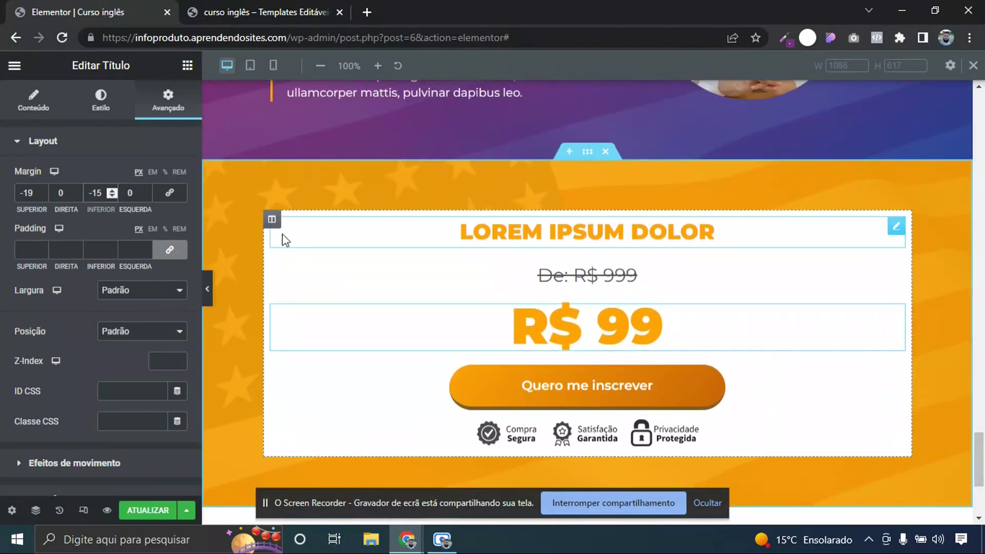
{"action": "left_click", "coordinate": [272, 220]}
{"action": "left_click", "coordinate": [168, 100]}
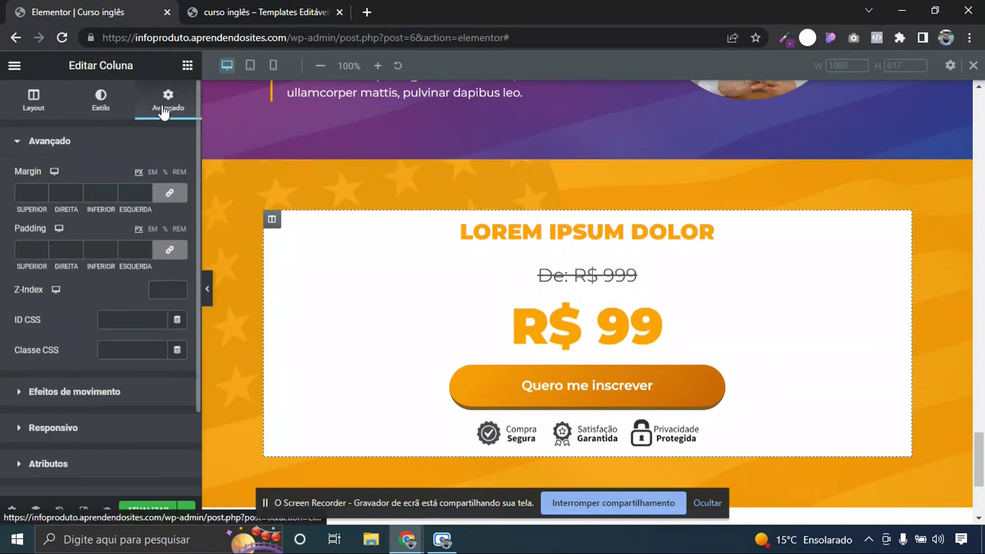
{"action": "left_click", "coordinate": [170, 252]}
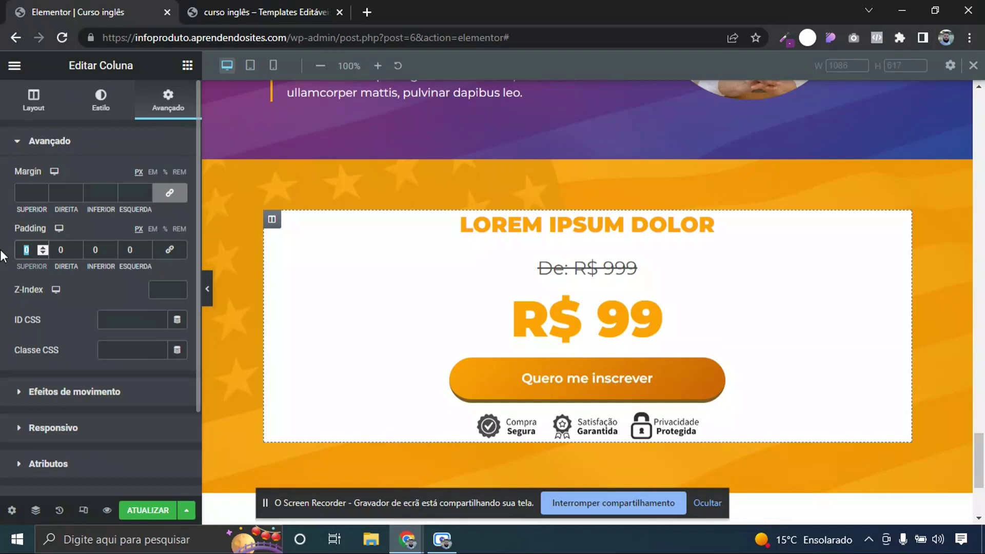
{"action": "type", "text": "50"}
{"action": "key", "text": "Tab"}
{"action": "key", "text": "Tab"}
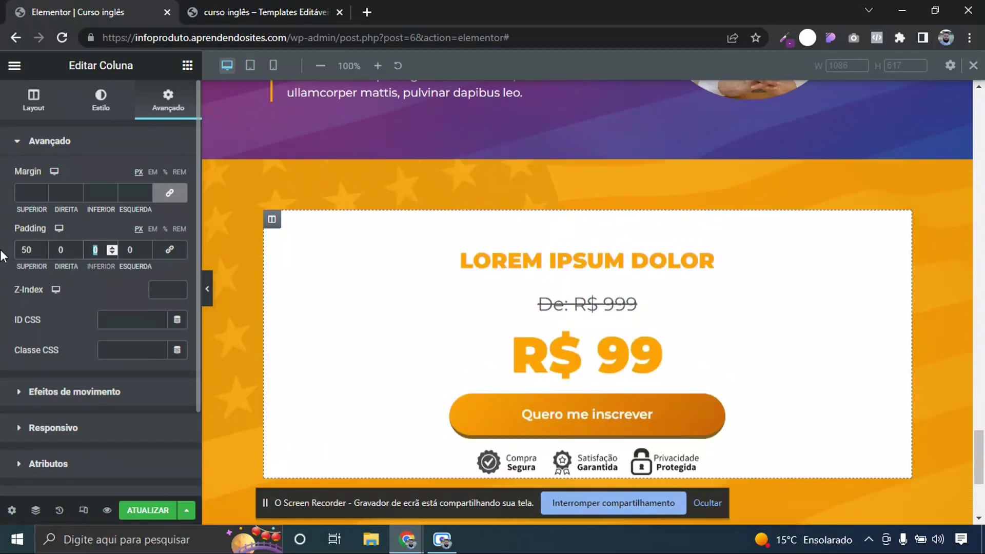
{"action": "type", "text": "50"}
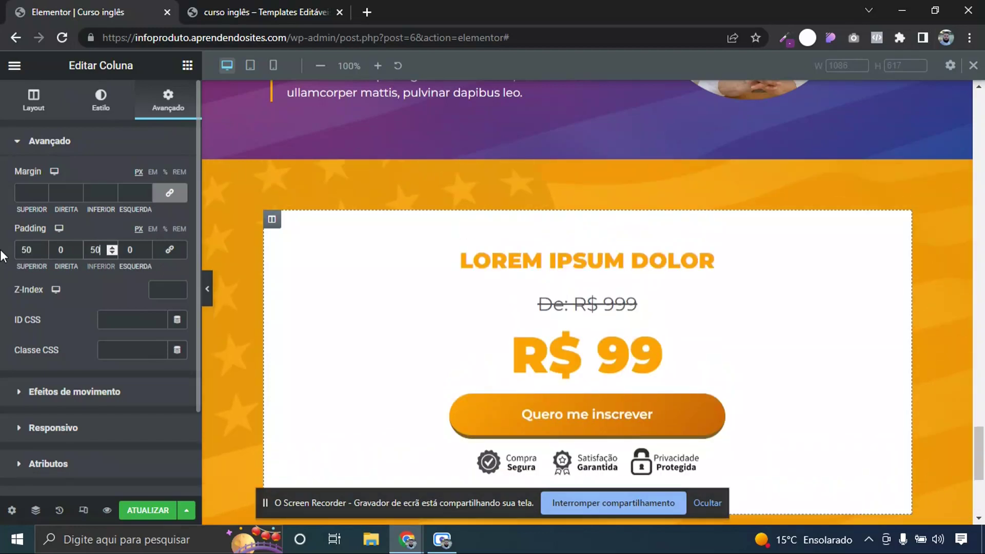
Give the white offer box column a solid 3 px border in the global colour Novo item #2 with a 20 px corner radius
{"action": "left_click", "coordinate": [62, 151]}
{"action": "left_click", "coordinate": [100, 98]}
{"action": "left_click", "coordinate": [84, 144]}
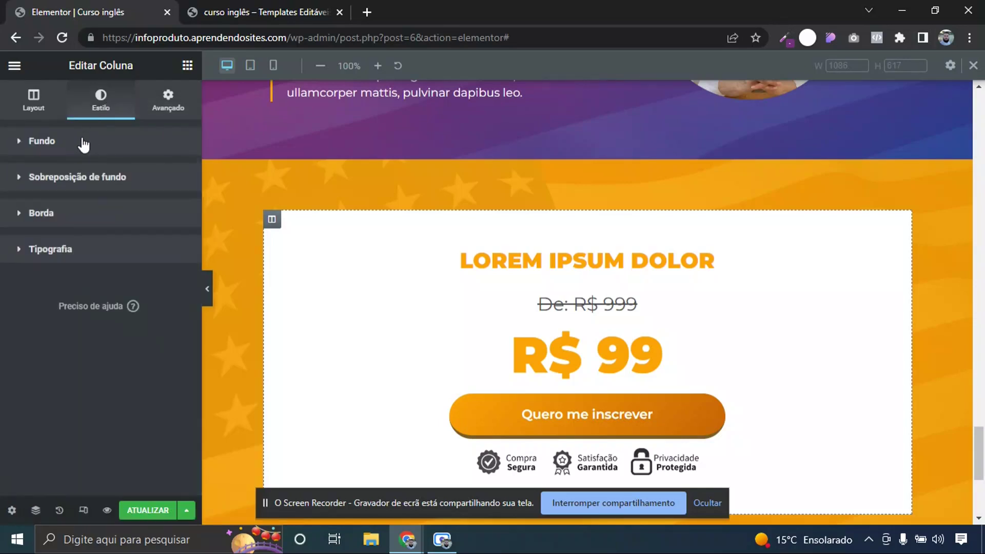
{"action": "left_click", "coordinate": [65, 213]}
{"action": "left_click", "coordinate": [116, 279]}
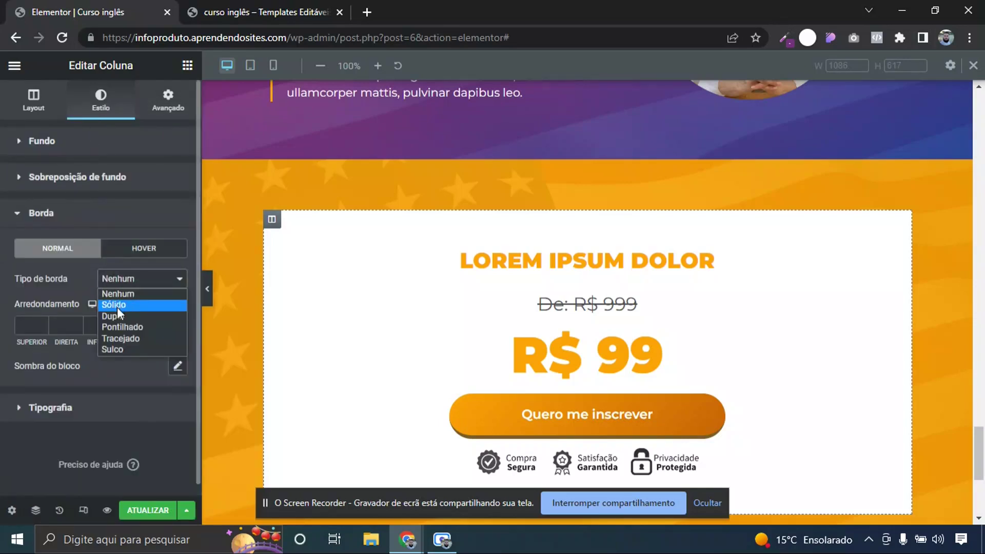
{"action": "left_click", "coordinate": [117, 306]}
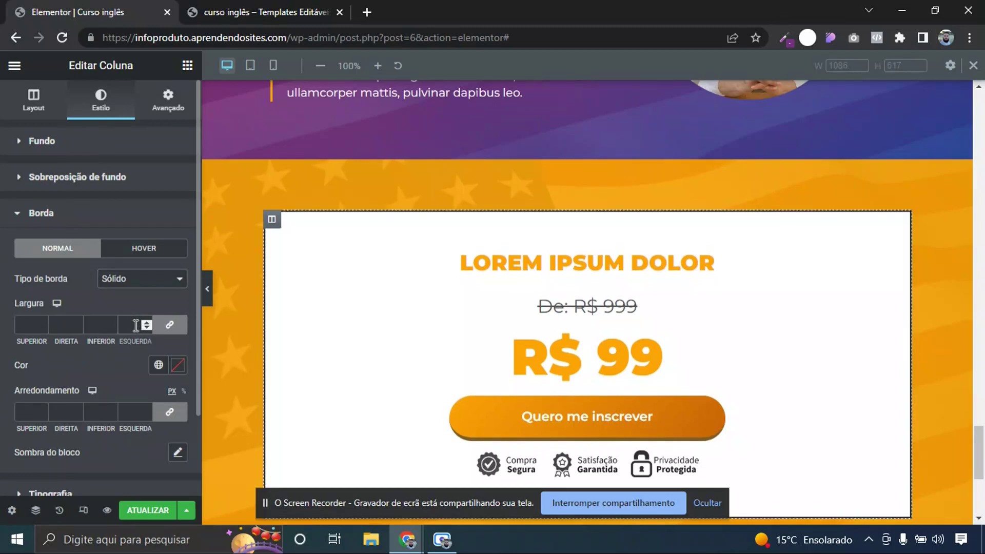
{"action": "right_click", "coordinate": [158, 374]}
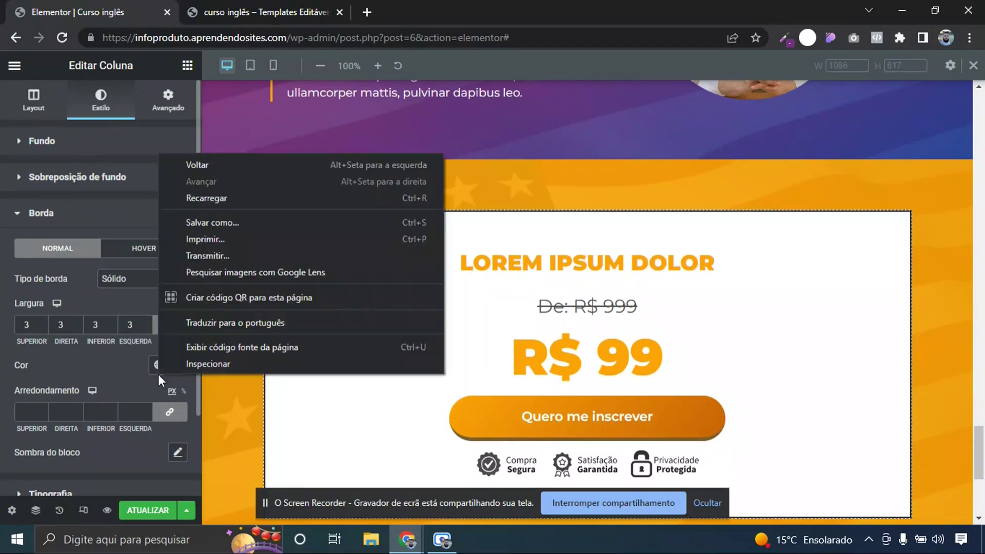
{"action": "left_click", "coordinate": [158, 366]}
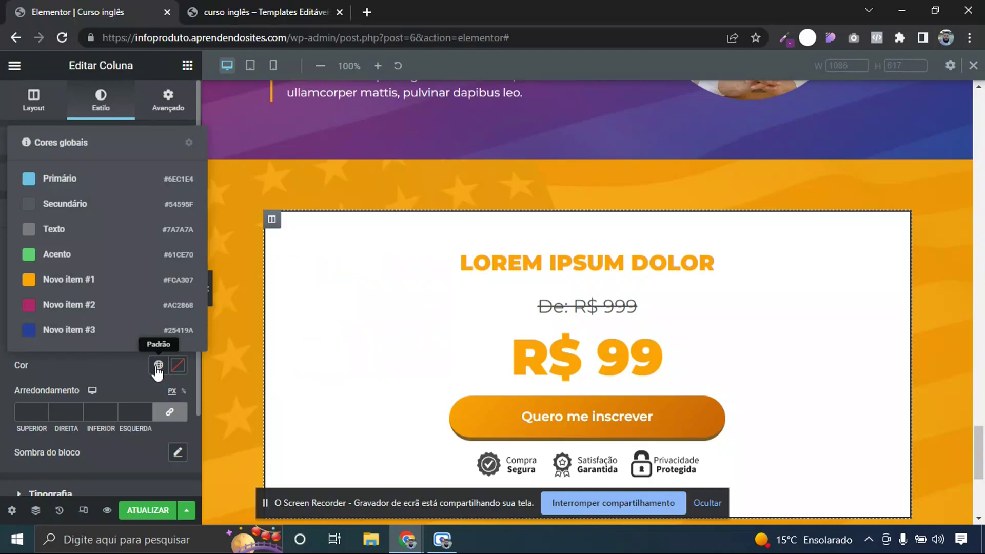
{"action": "left_click", "coordinate": [90, 305]}
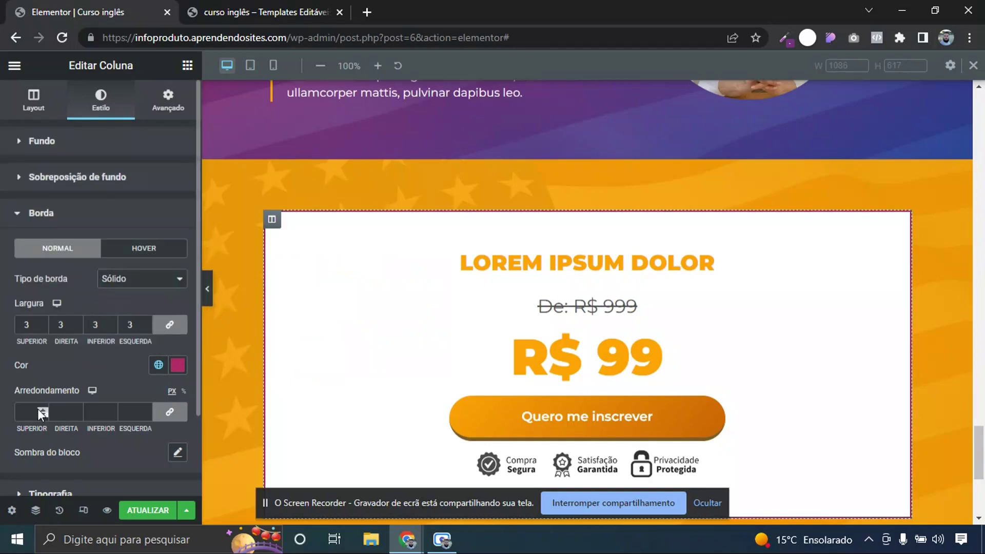
{"action": "left_click", "coordinate": [23, 412]}
{"action": "type", "text": "20"}
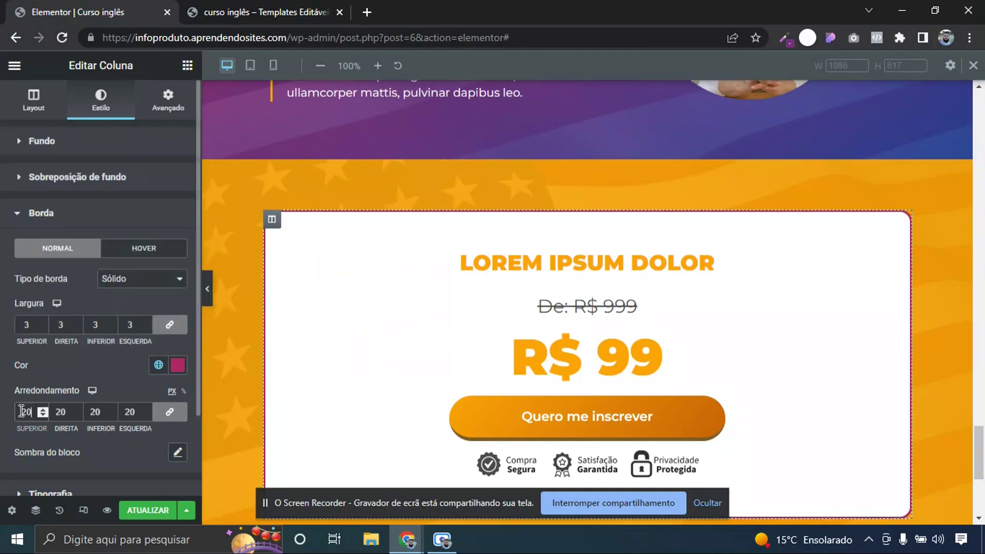
Reduce the orange pricing section's boxed content width to 514 and preview it across the full canvas
{"action": "mouse_move", "coordinate": [544, 186]}
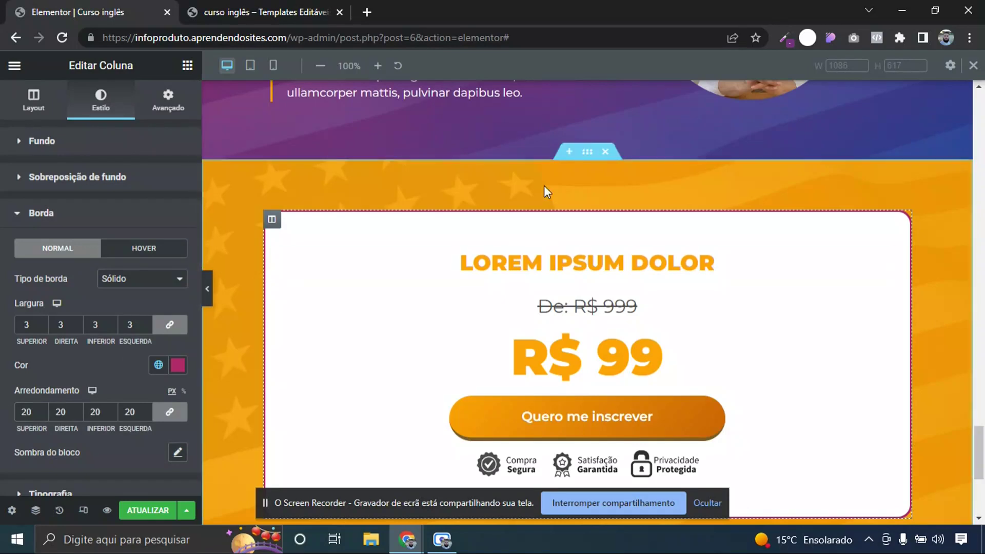
{"action": "left_click", "coordinate": [588, 153]}
{"action": "left_click", "coordinate": [33, 98]}
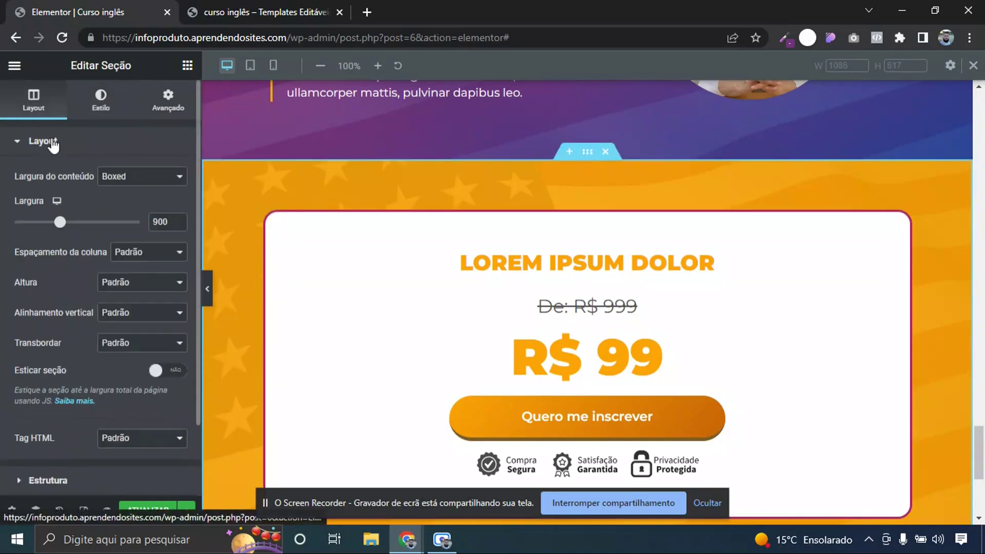
{"action": "left_click_drag", "start_coordinate": [59, 224], "coordinate": [16, 223]}
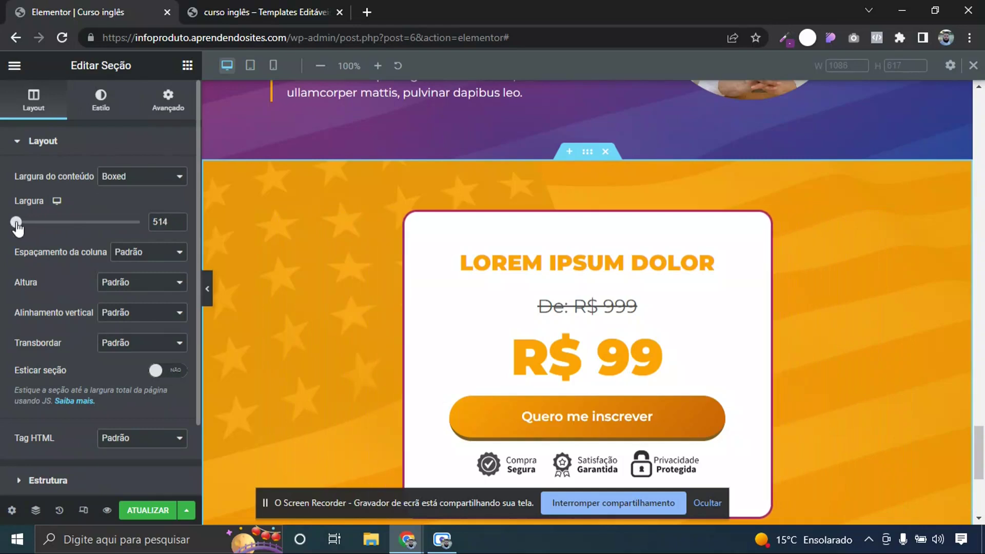
{"action": "left_click", "coordinate": [207, 289]}
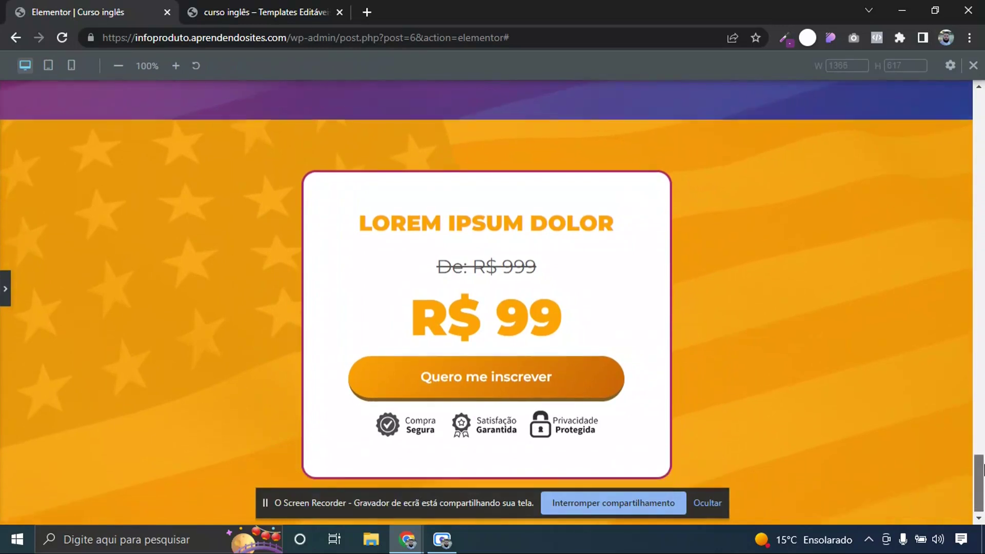
{"action": "left_click", "coordinate": [5, 288]}
In the mobile view, unlink the offer box column's padding and set its top and bottom padding to 50 px
{"action": "left_click", "coordinate": [273, 66]}
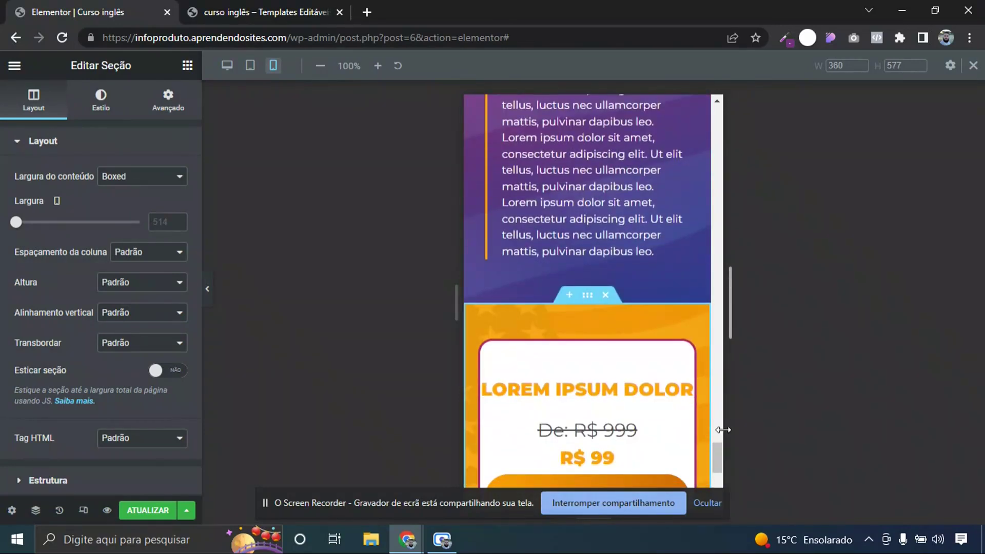
{"action": "left_click_drag", "start_coordinate": [718, 456], "coordinate": [718, 469]}
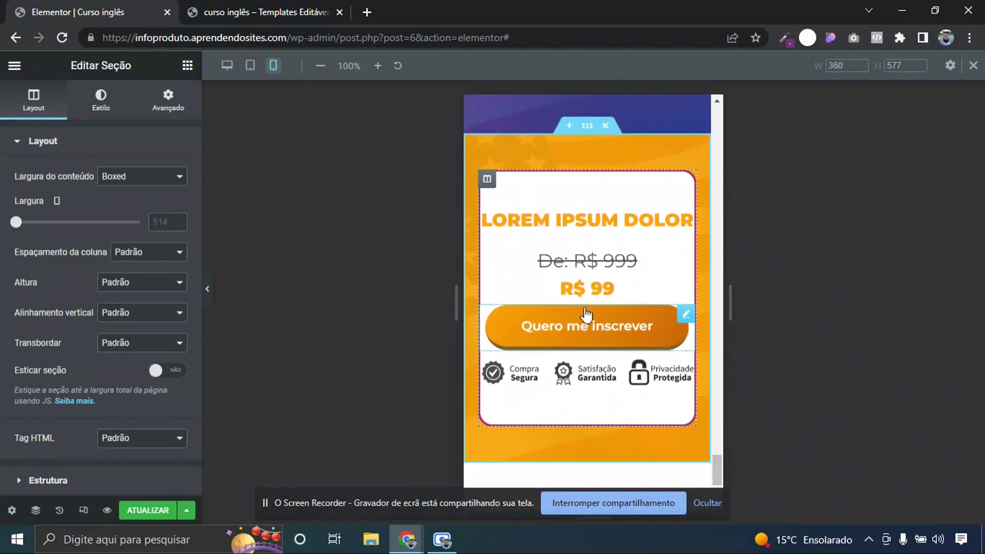
{"action": "left_click", "coordinate": [486, 180]}
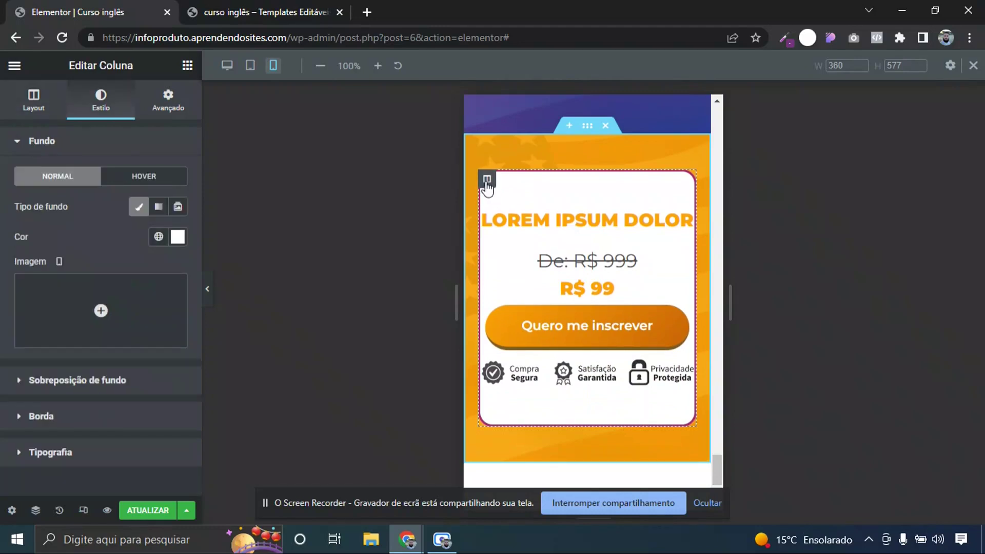
{"action": "left_click", "coordinate": [175, 97]}
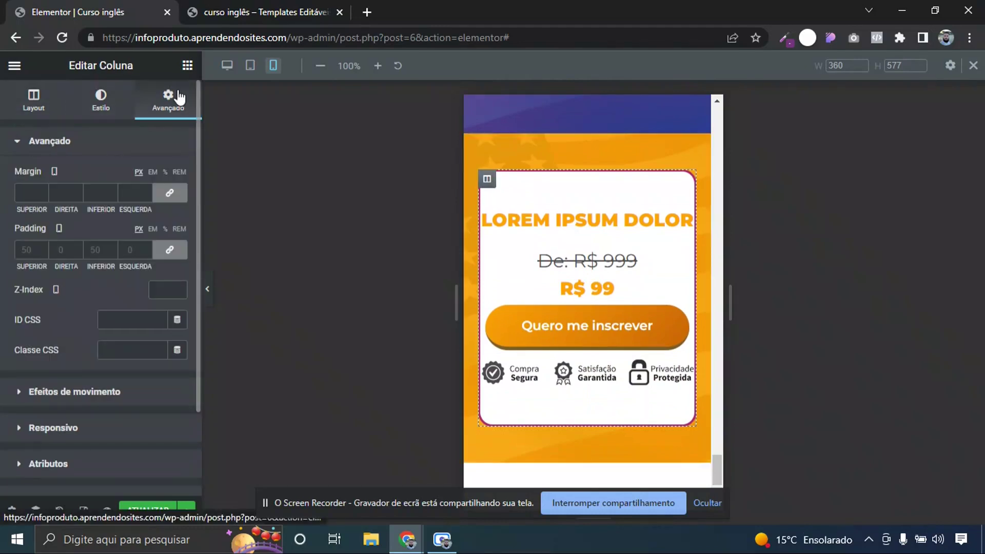
{"action": "left_click", "coordinate": [164, 256]}
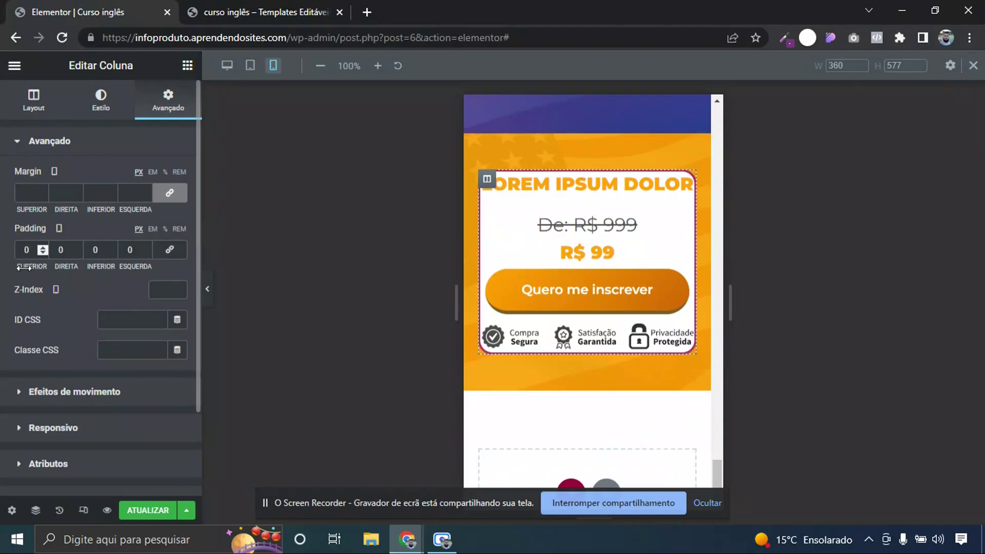
{"action": "left_click_drag", "start_coordinate": [32, 250], "coordinate": [3, 251]}
{"action": "type", "text": "50"}
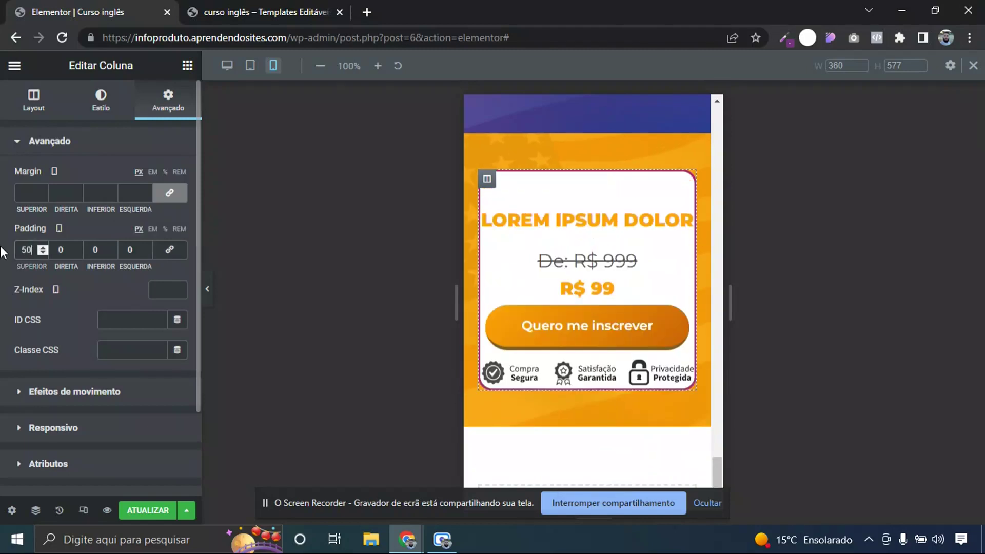
{"action": "key", "text": "Tab"}
{"action": "key", "text": "Tab"}
{"action": "type", "text": "50"}
Set the offer box column's mobile right and left padding to 10 px
{"action": "left_click", "coordinate": [65, 254]}
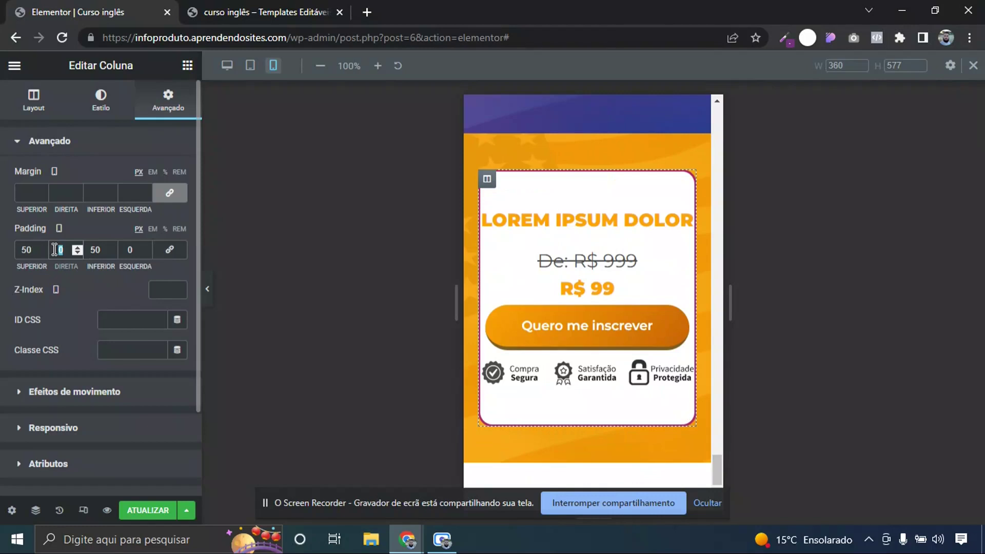
{"action": "type", "text": "10"}
{"action": "key", "text": "Tab"}
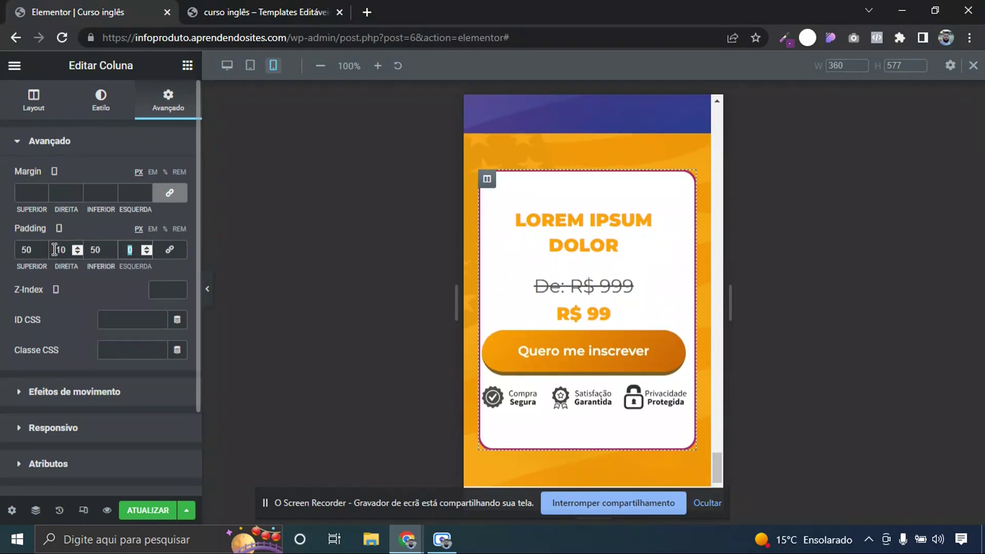
{"action": "type", "text": "10"}
Set the mobile right and left padding of the "Quero me inscrever" button in the offer box to 40 px
{"action": "left_click", "coordinate": [680, 339]}
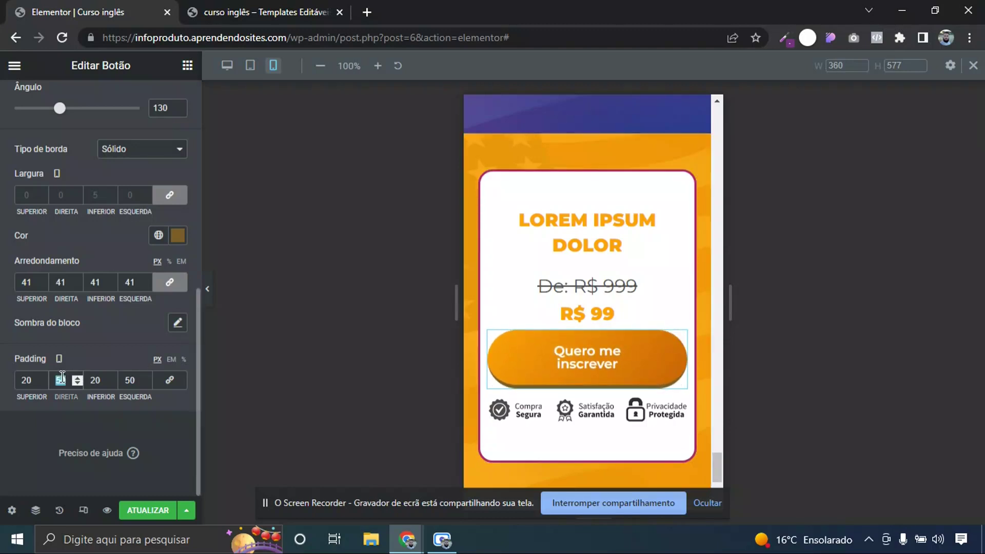
{"action": "type", "text": "40"}
{"action": "key", "text": "Tab"}
{"action": "type", "text": "40"}
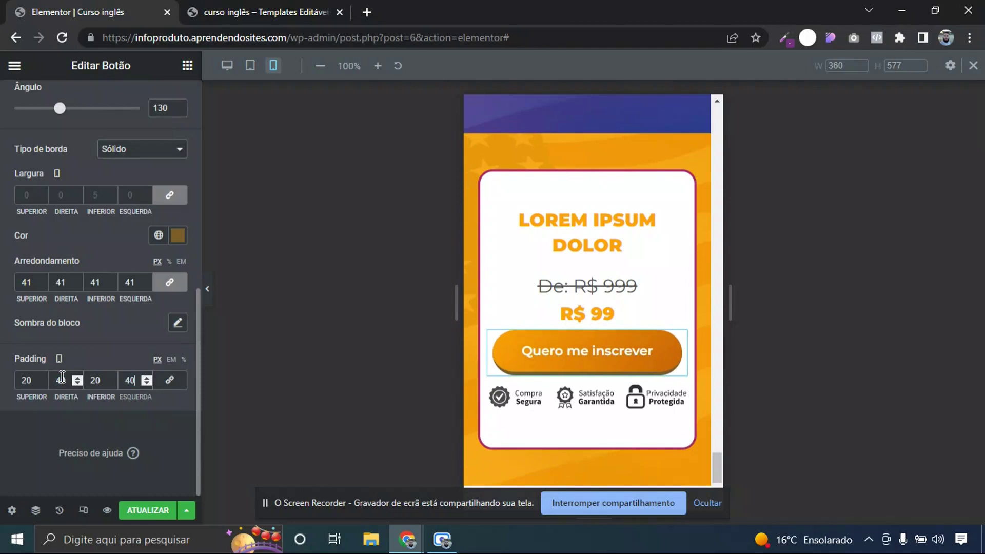
Reduce the mobile width of the security seals image to 231 px
{"action": "left_click", "coordinate": [602, 400]}
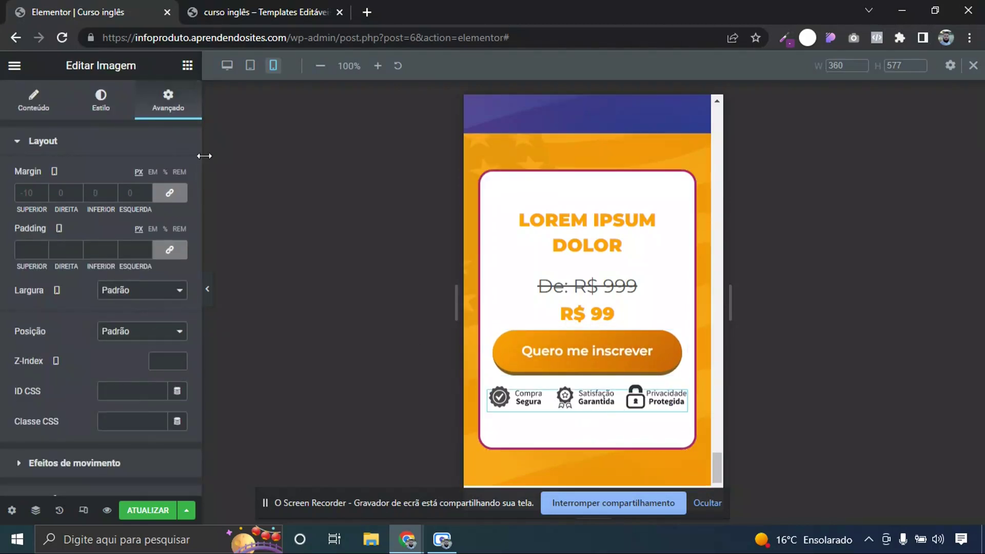
{"action": "left_click", "coordinate": [101, 100]}
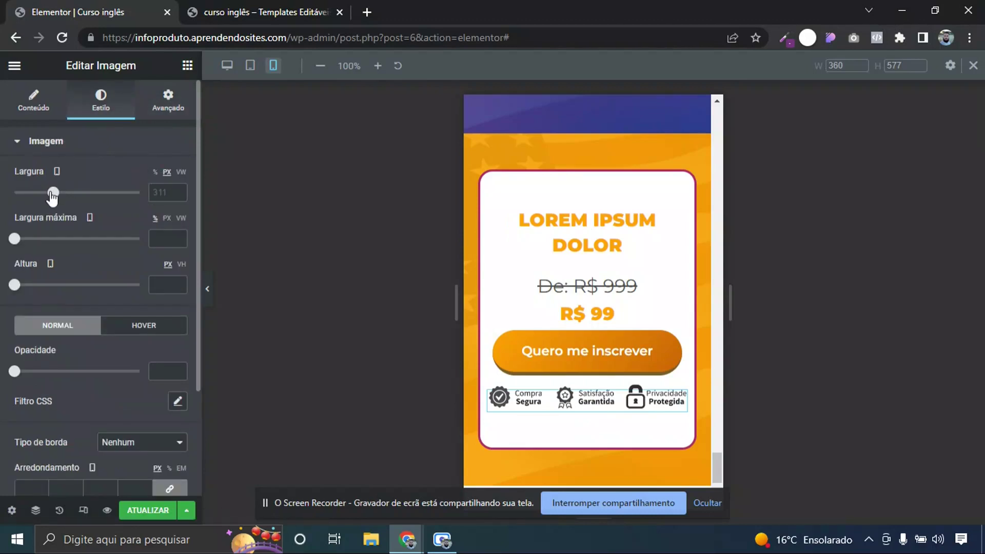
{"action": "left_click_drag", "start_coordinate": [53, 193], "coordinate": [43, 194]}
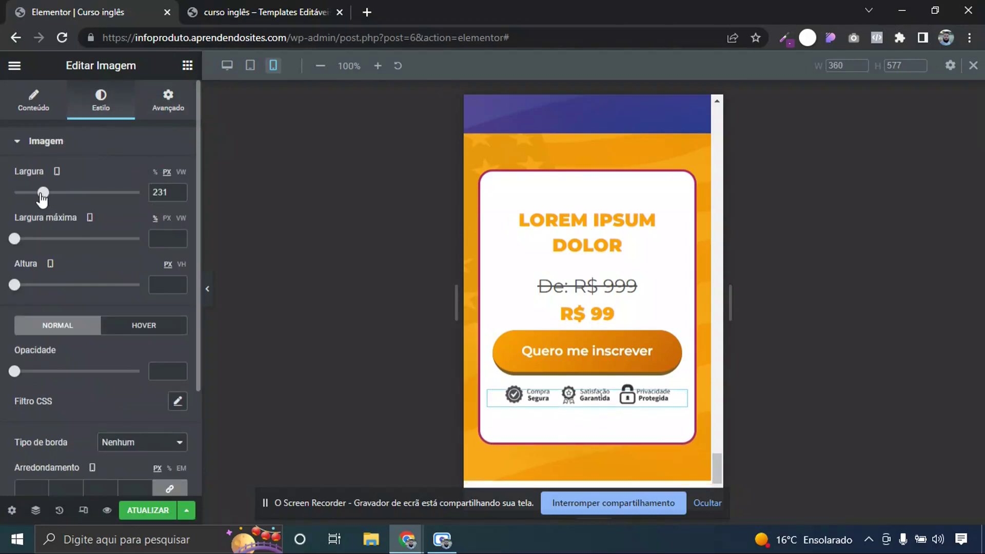
Enlarge the mobile font size of the "R$ 99" heading to slightly above 62 px and check the offer box
{"action": "left_click", "coordinate": [607, 315]}
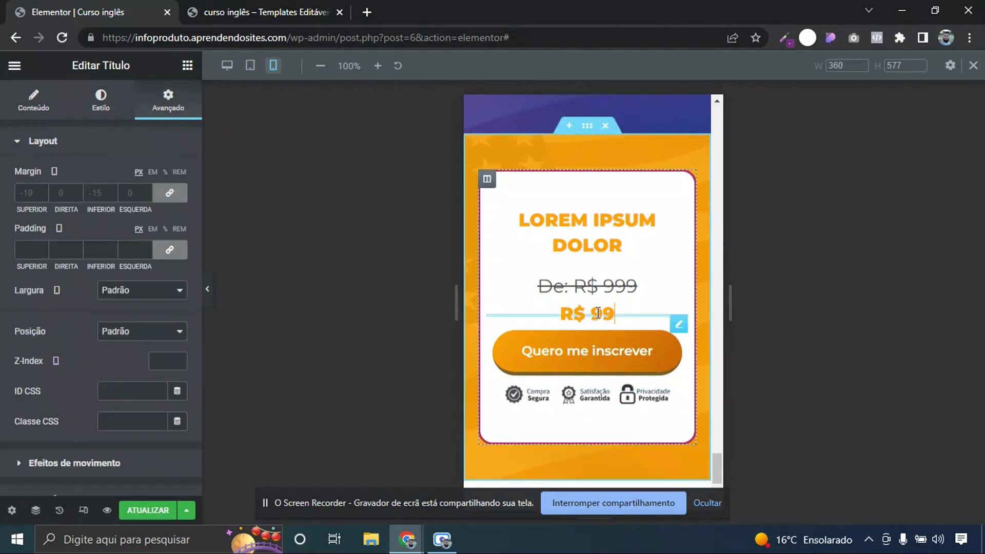
{"action": "left_click", "coordinate": [103, 112]}
{"action": "left_click", "coordinate": [177, 206]}
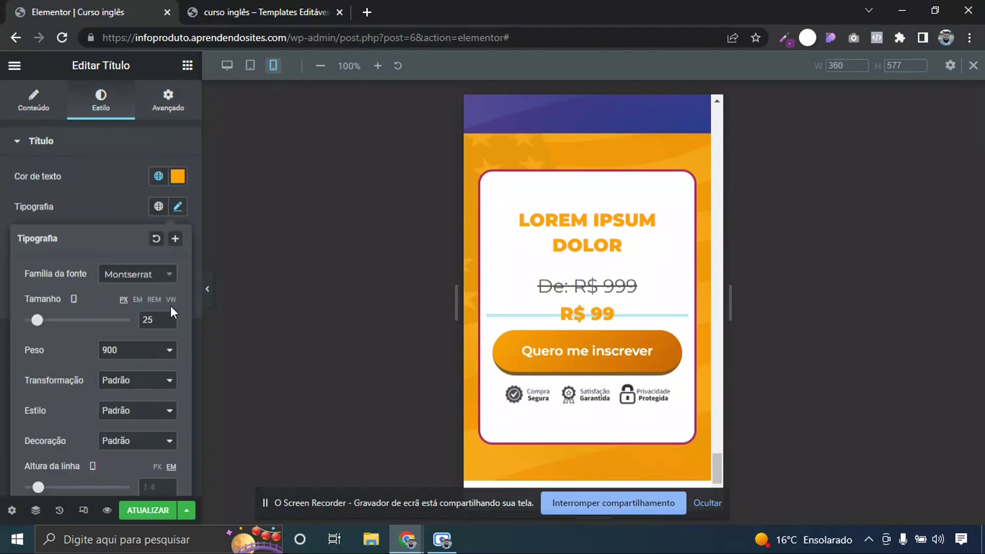
{"action": "type", "text": "50"}
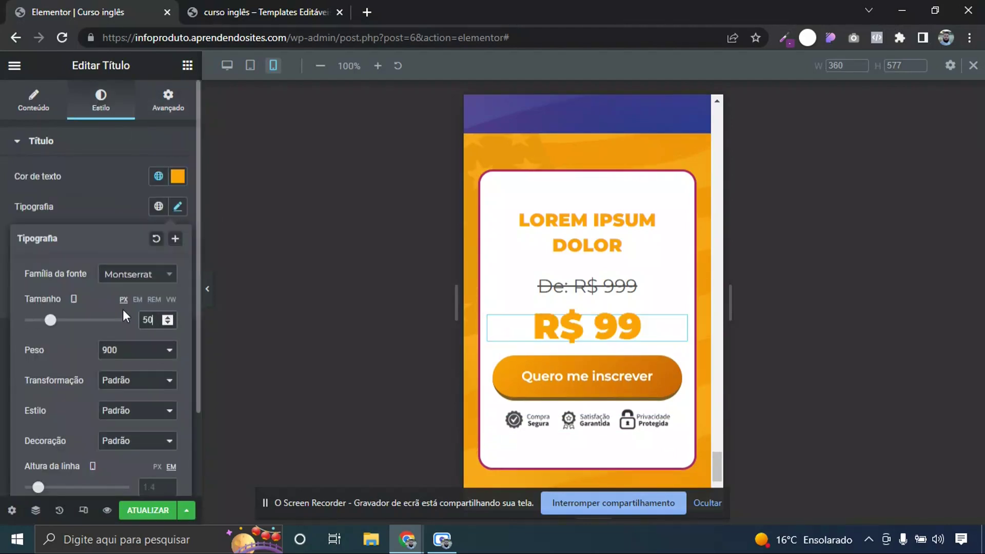
{"action": "left_click", "coordinate": [168, 317]}
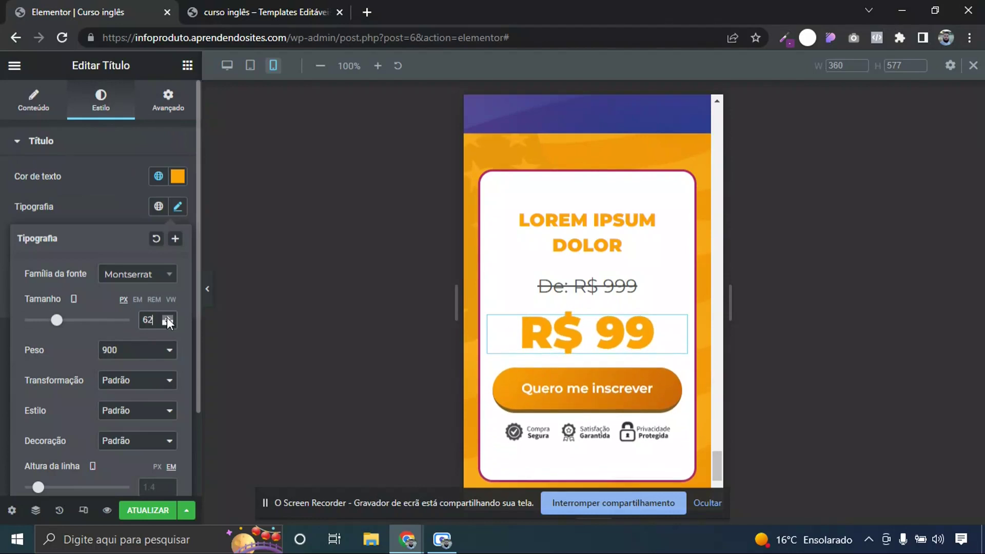
{"action": "left_click", "coordinate": [386, 301]}
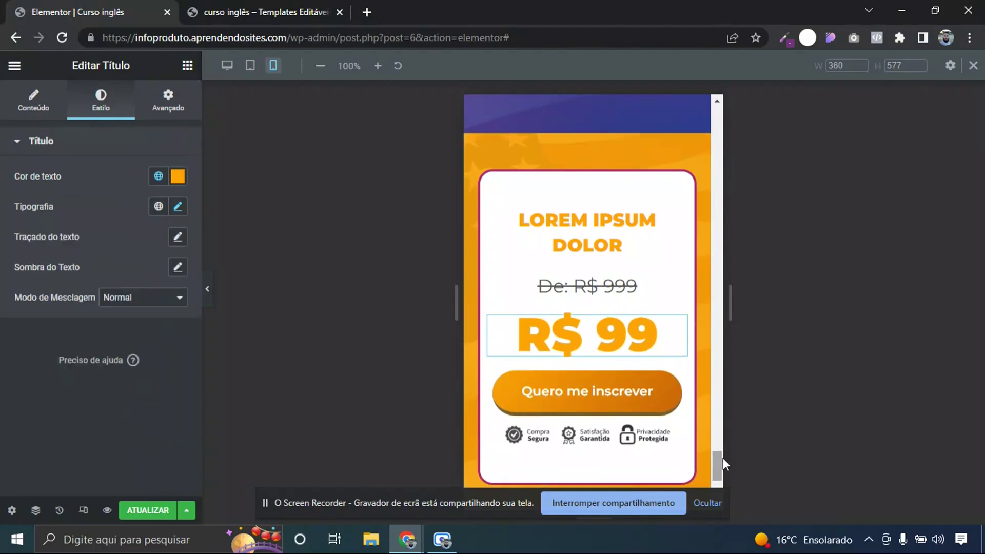
{"action": "mouse_move", "coordinate": [718, 460]}
{"action": "left_mouse_down"}
{"action": "mouse_move", "coordinate": [718, 477]}
{"action": "mouse_move", "coordinate": [719, 463]}
{"action": "left_mouse_up"}
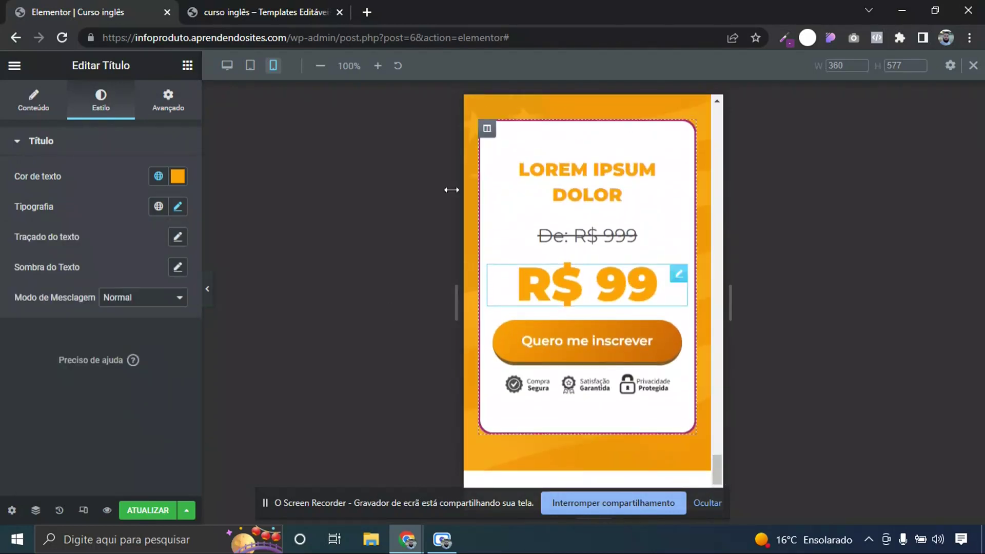
Set the tablet font size of the "R$ 99" heading to 70 px, return to the desktop view and save the page
{"action": "left_click", "coordinate": [250, 67]}
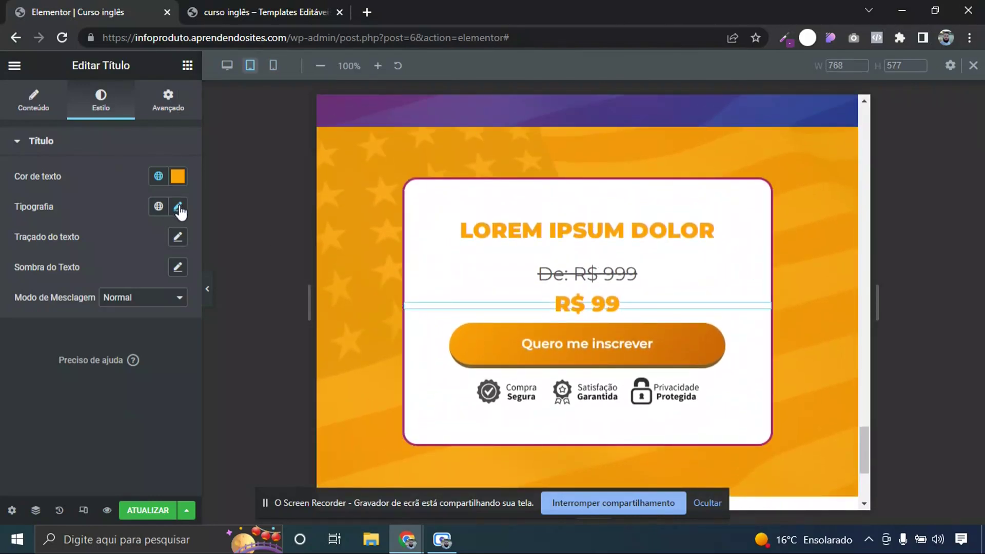
{"action": "left_click", "coordinate": [178, 207]}
{"action": "type", "text": "70"}
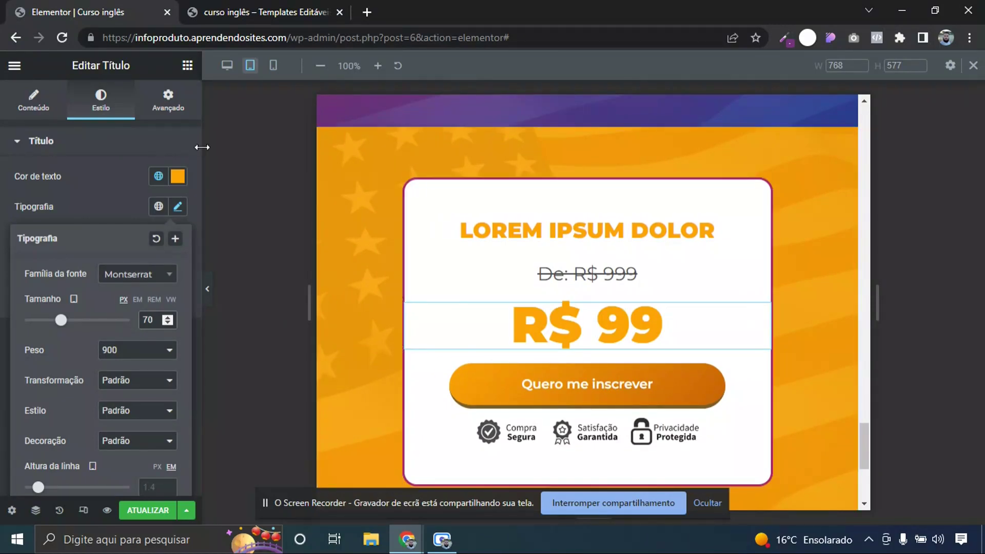
{"action": "left_click", "coordinate": [225, 68]}
{"action": "left_click", "coordinate": [141, 513]}
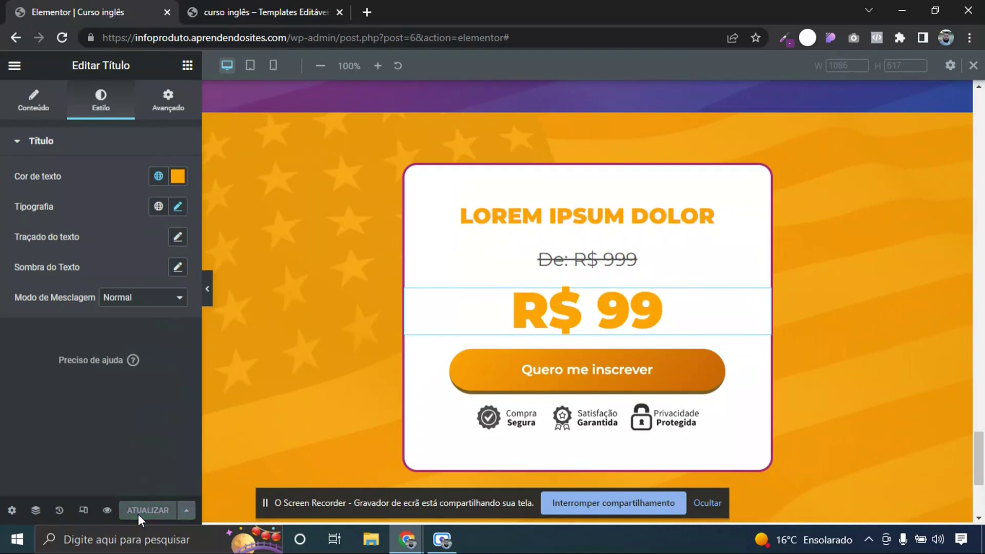
Check the collapsed FAQ section on the reference page and paste a copy of the star-rated video section below the orange pricing section
{"action": "left_click", "coordinate": [264, 9]}
{"action": "scroll", "coordinate": [983, 417], "scroll_direction": "down", "scroll_amount": 9}
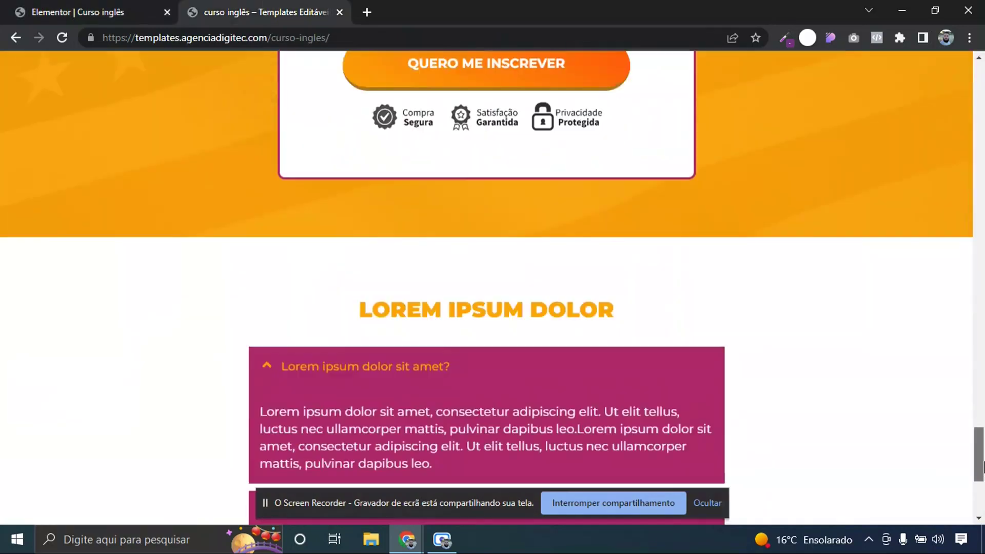
{"action": "left_click", "coordinate": [393, 173]}
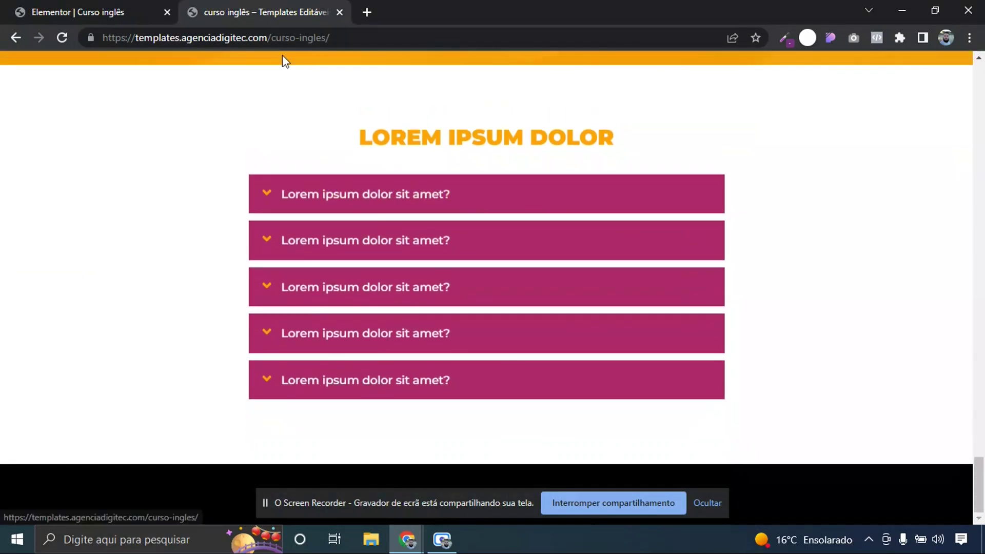
{"action": "left_click", "coordinate": [105, 11]}
{"action": "scroll", "coordinate": [967, 433], "scroll_direction": "up", "scroll_amount": 8}
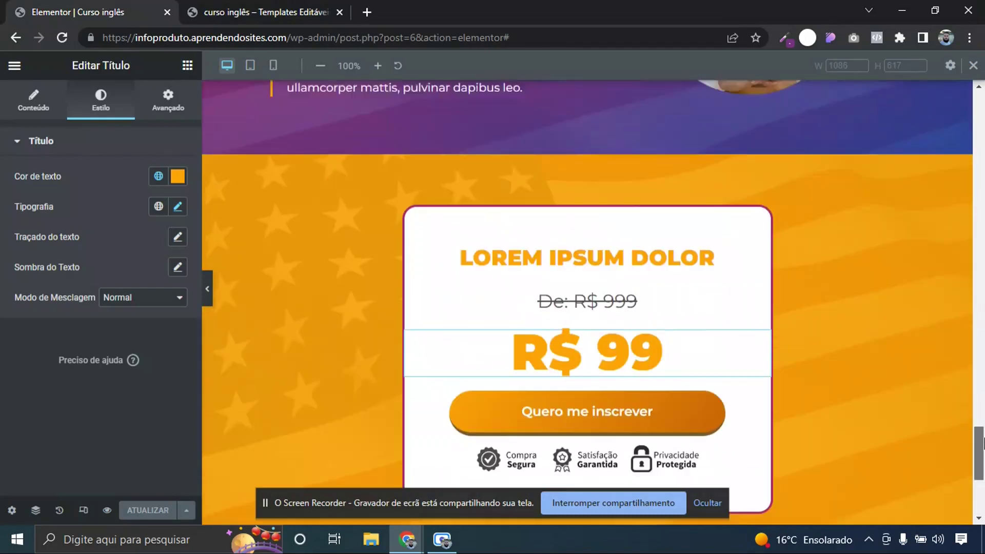
{"action": "scroll", "coordinate": [759, 308], "scroll_direction": "up", "scroll_amount": 2}
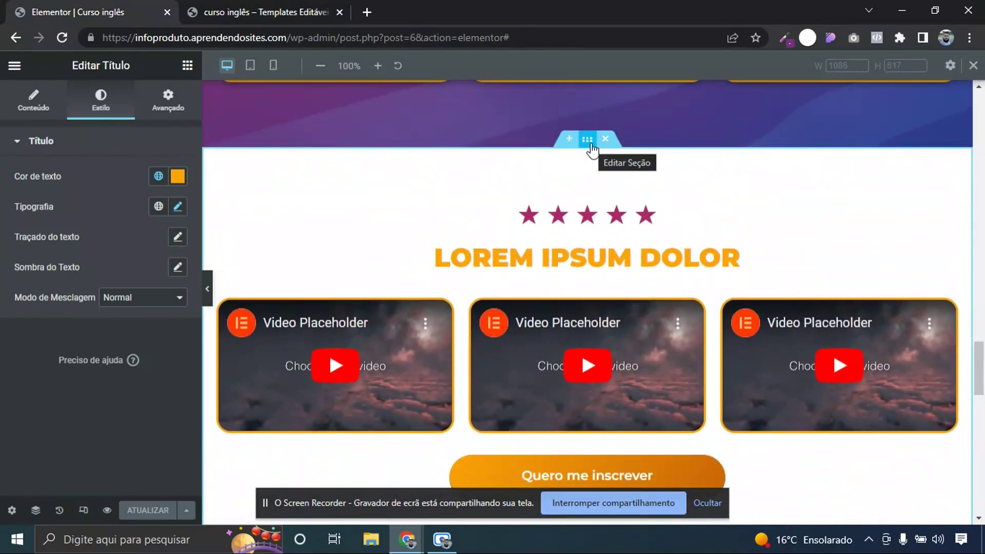
{"action": "right_click", "coordinate": [591, 149]}
{"action": "left_click", "coordinate": [620, 205]}
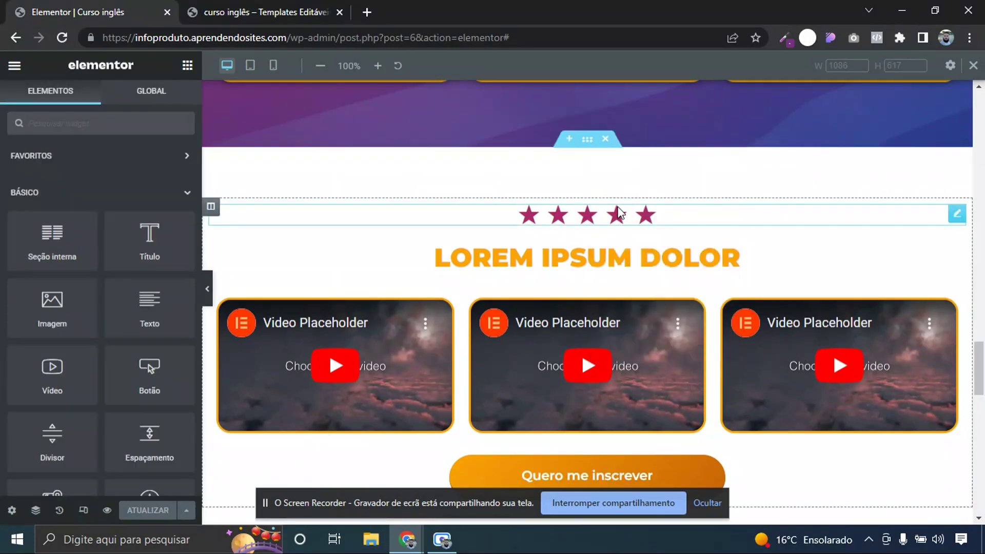
{"action": "left_click_drag", "start_coordinate": [979, 360], "coordinate": [979, 478]}
{"action": "right_click", "coordinate": [532, 419]}
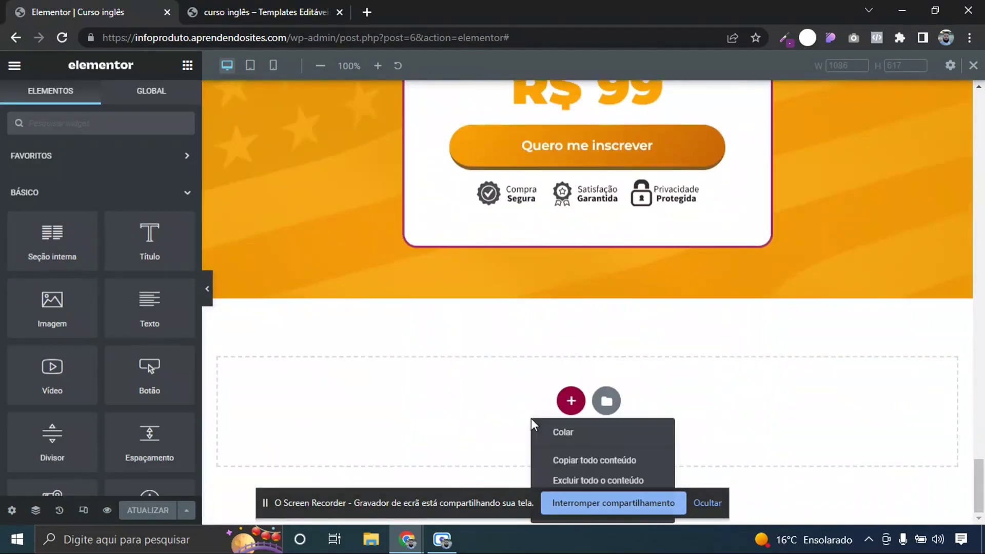
{"action": "left_click", "coordinate": [559, 432]}
{"action": "scroll", "coordinate": [669, 308], "scroll_direction": "down", "scroll_amount": 3}
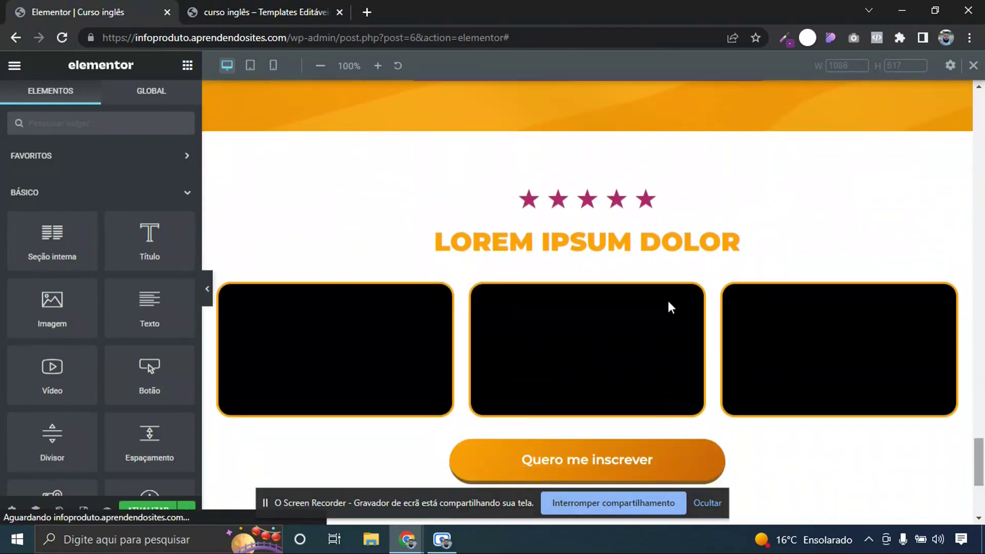
Delete the star rating, the video row and the "Quero me inscrever" button from the copied section, keeping only its heading
{"action": "right_click", "coordinate": [569, 194]}
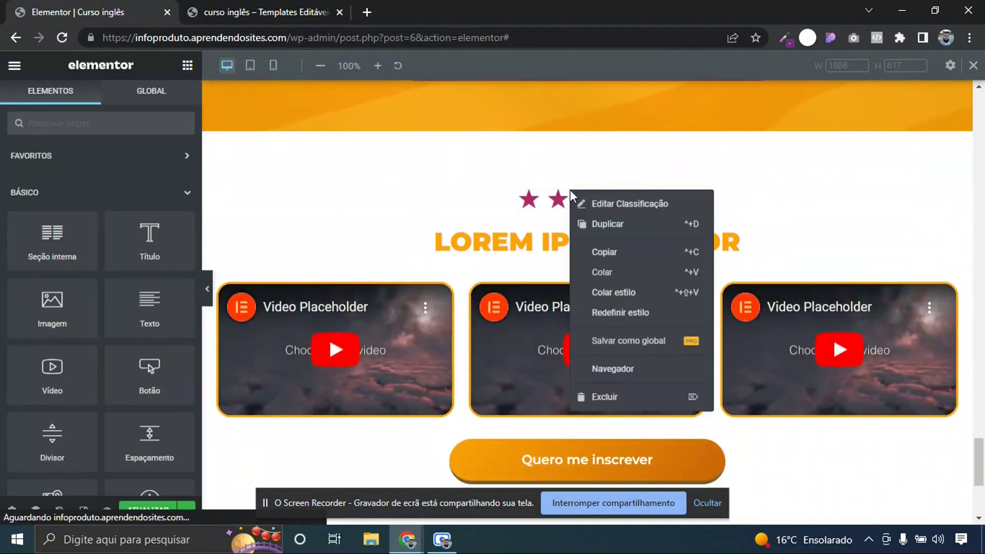
{"action": "left_click", "coordinate": [618, 397]}
{"action": "left_click", "coordinate": [605, 229]}
{"action": "right_click", "coordinate": [608, 280]}
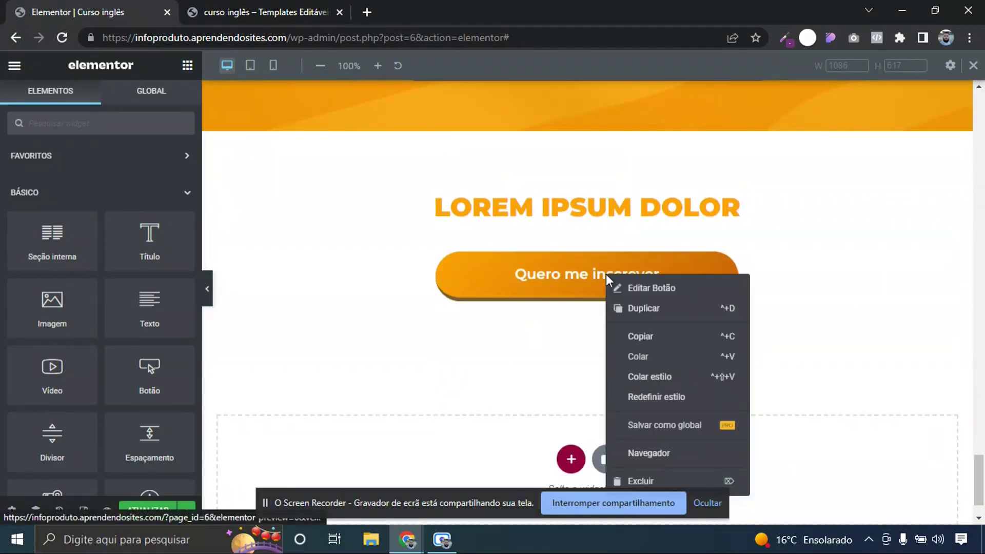
{"action": "left_click", "coordinate": [642, 478]}
Add an Acordeão widget below the "LOREM IPSUM DOLOR" heading with a single item titled "Lorem ipsum dolor sit amet?"
{"action": "left_click", "coordinate": [61, 114]}
{"action": "type", "text": "aco"}
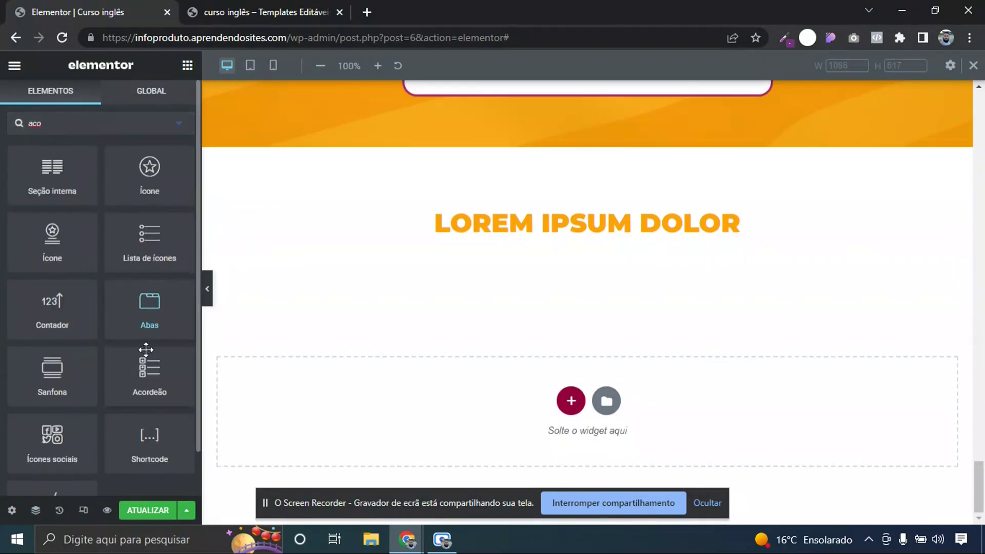
{"action": "left_click_drag", "start_coordinate": [219, 326], "coordinate": [478, 232]}
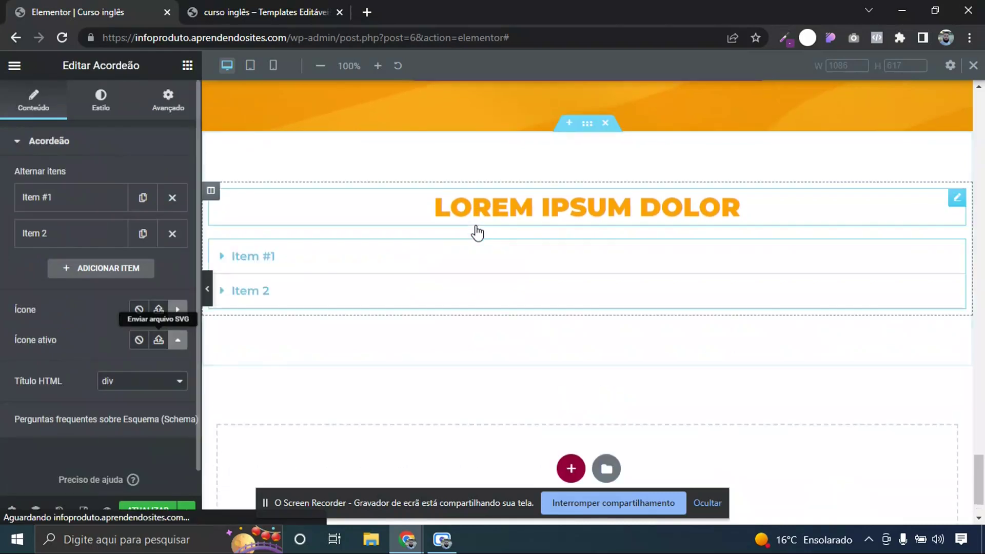
{"action": "left_click", "coordinate": [303, 262]}
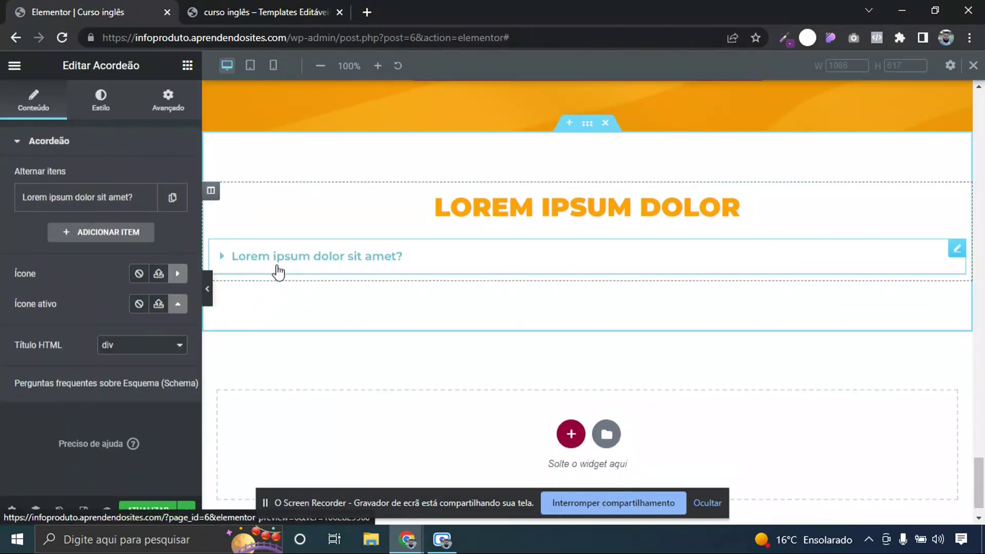
Set the accordion title's background to the global color Novo item #2 and its text color to #FFFFFF
{"action": "left_click", "coordinate": [106, 109]}
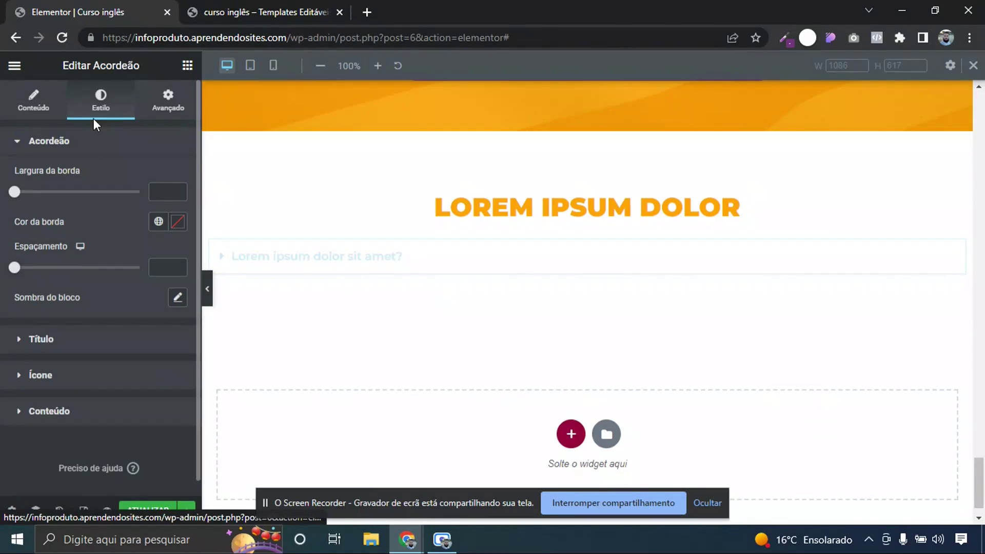
{"action": "left_click", "coordinate": [65, 146]}
{"action": "left_click", "coordinate": [61, 180]}
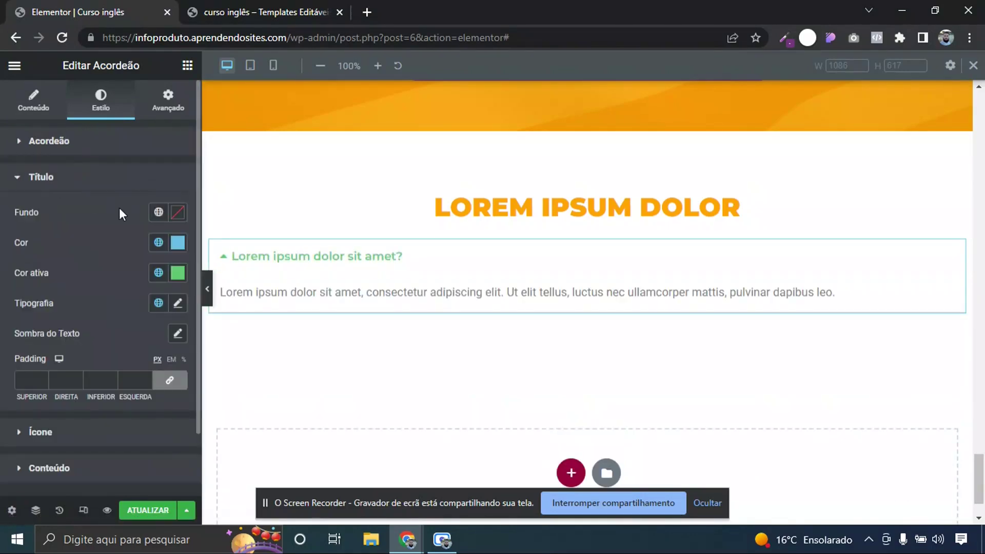
{"action": "left_click", "coordinate": [158, 212]}
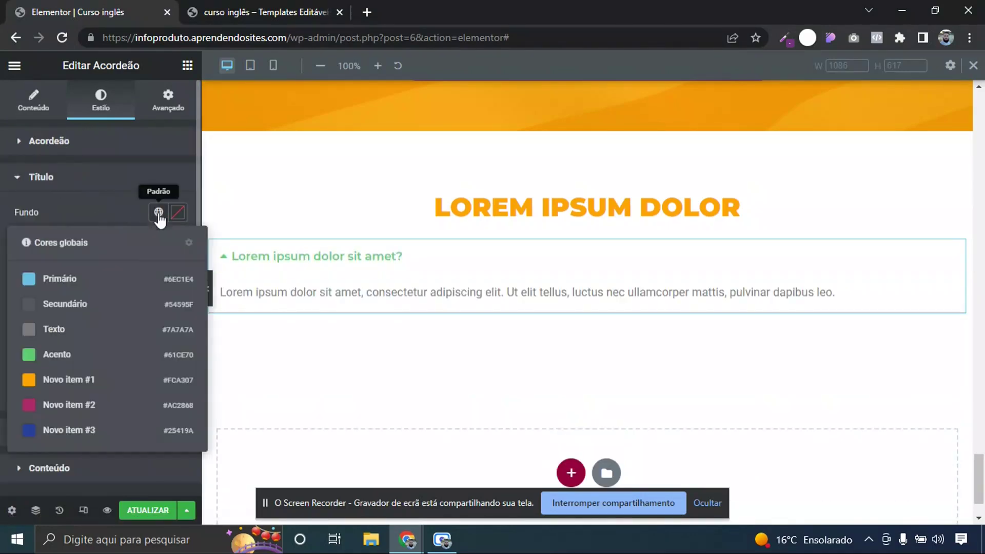
{"action": "left_click", "coordinate": [78, 403]}
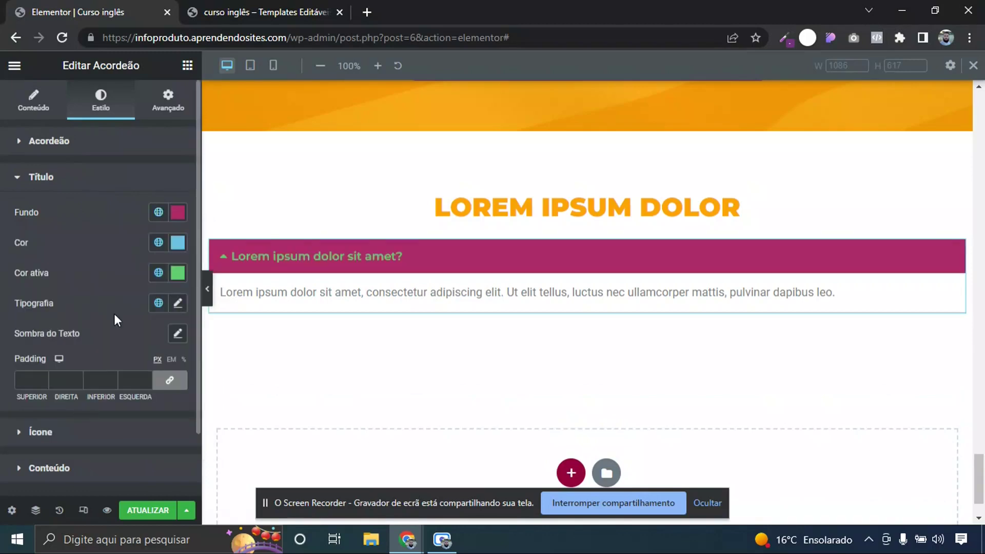
{"action": "left_click", "coordinate": [159, 246]}
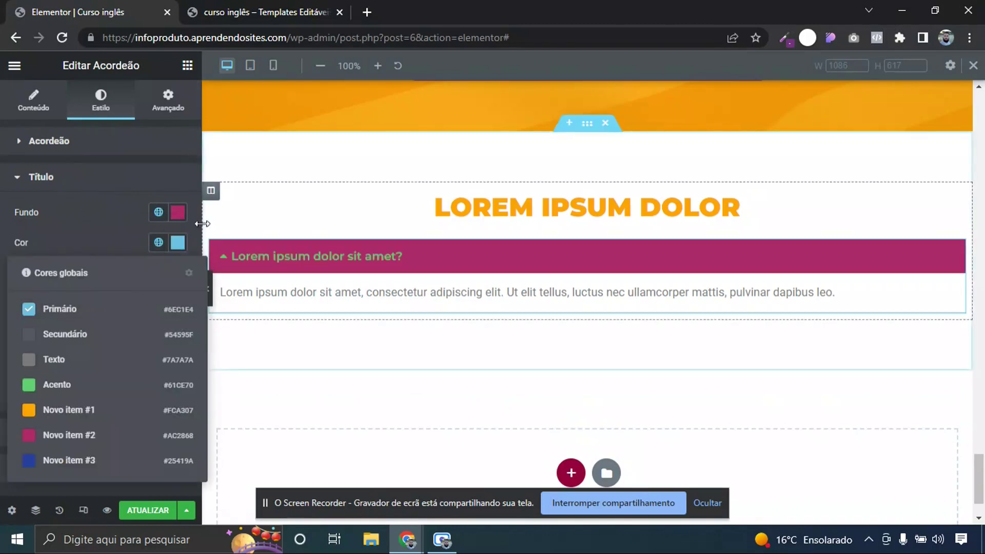
{"action": "left_click", "coordinate": [177, 243]}
{"action": "left_click_drag", "start_coordinate": [131, 307], "coordinate": [103, 296]}
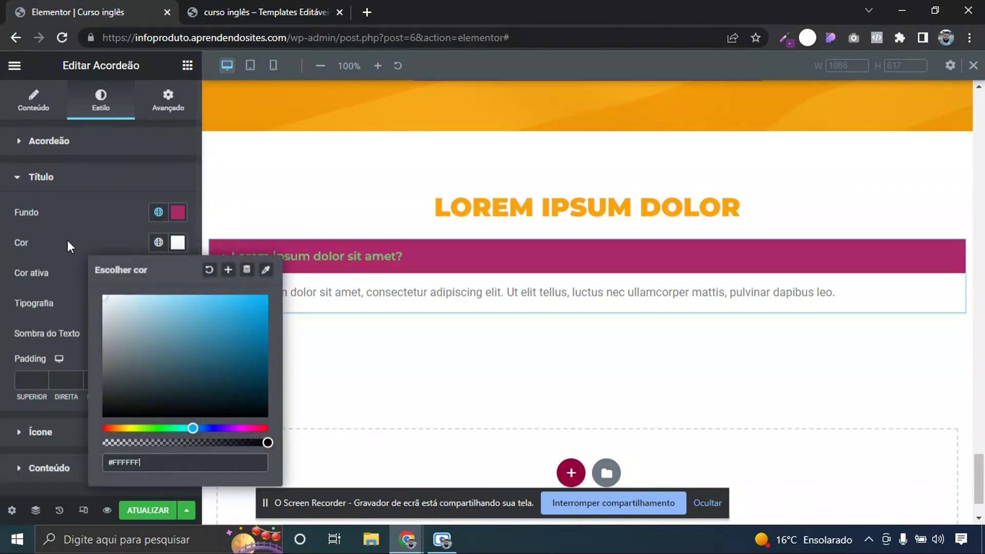
{"action": "left_click", "coordinate": [2, 242]}
Set the accordion title's active color to the global color Novo item #1 and its typography to the global font Primário
{"action": "left_click", "coordinate": [157, 276]}
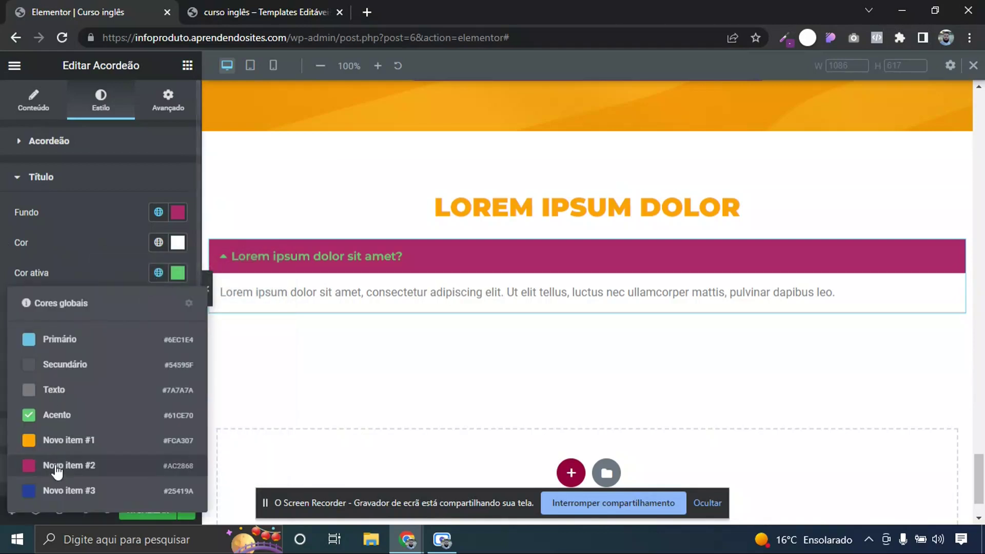
{"action": "left_click", "coordinate": [58, 447]}
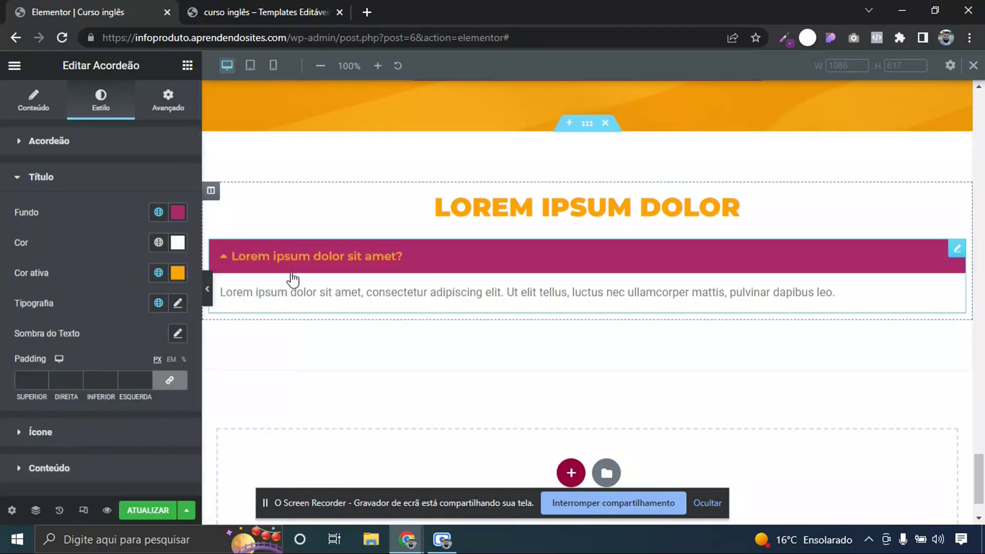
{"action": "left_click", "coordinate": [159, 303]}
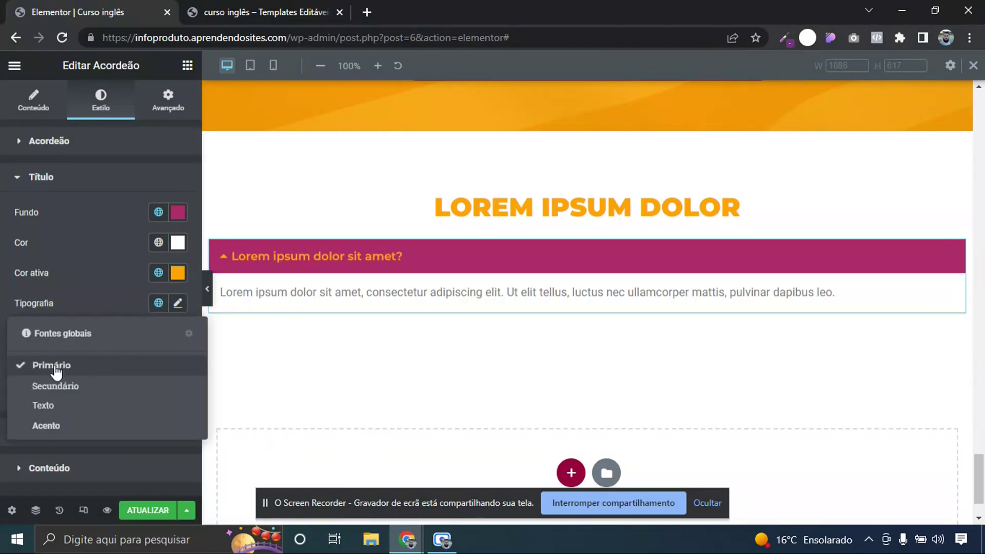
{"action": "left_click", "coordinate": [75, 367]}
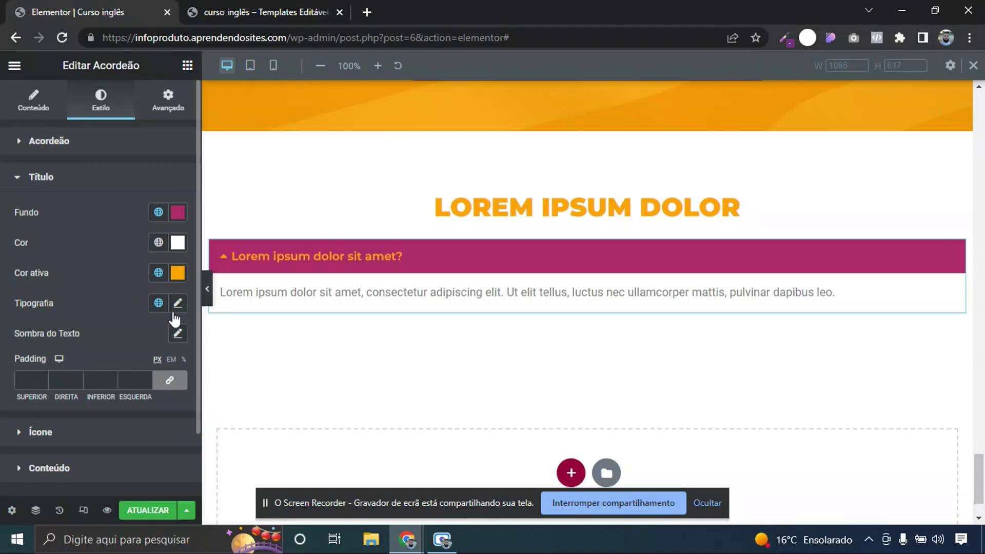
Set the accordion icon's normal and active colors to the global color Novo item #1 and check the item both open and closed
{"action": "left_click", "coordinate": [41, 177]}
{"action": "left_click", "coordinate": [53, 216]}
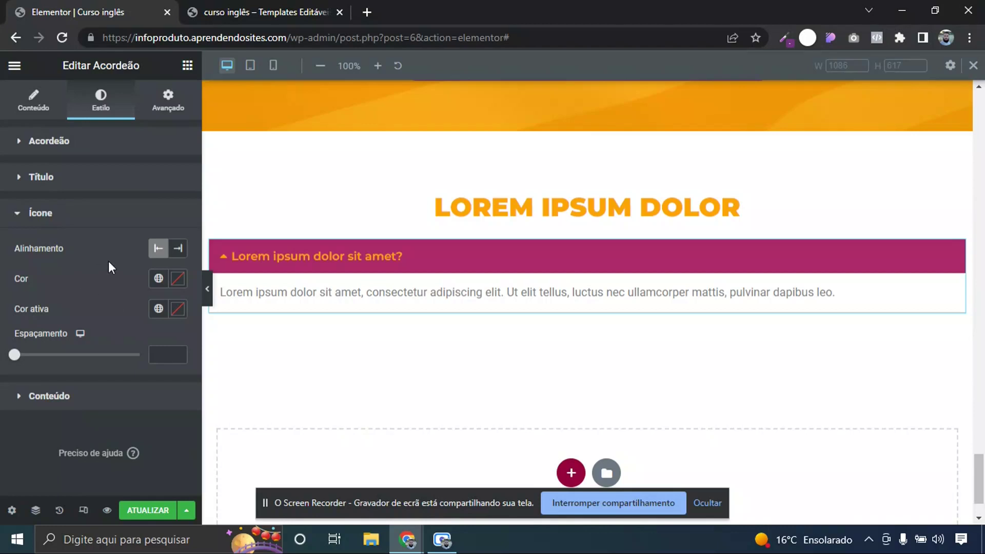
{"action": "left_click", "coordinate": [158, 279]}
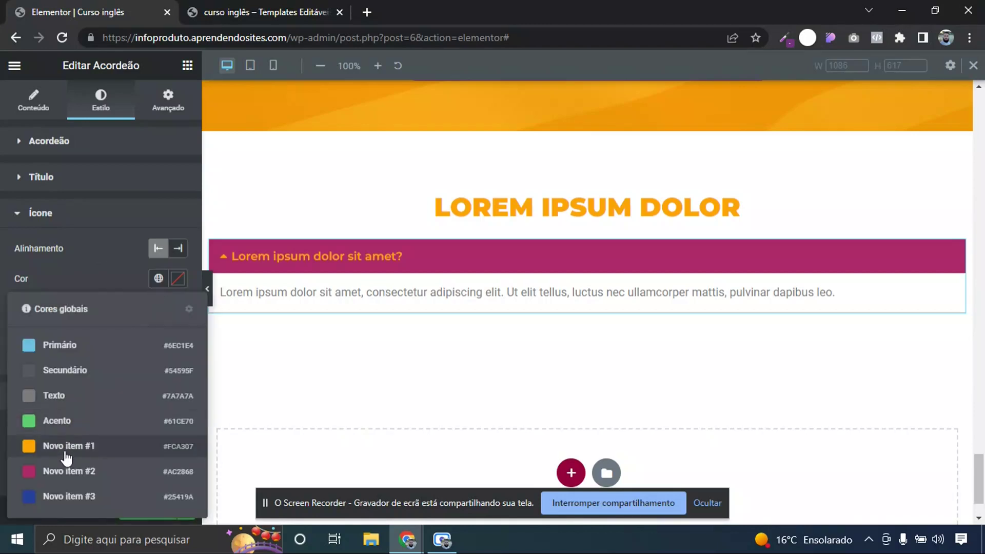
{"action": "left_click", "coordinate": [65, 448]}
{"action": "left_click", "coordinate": [159, 311]}
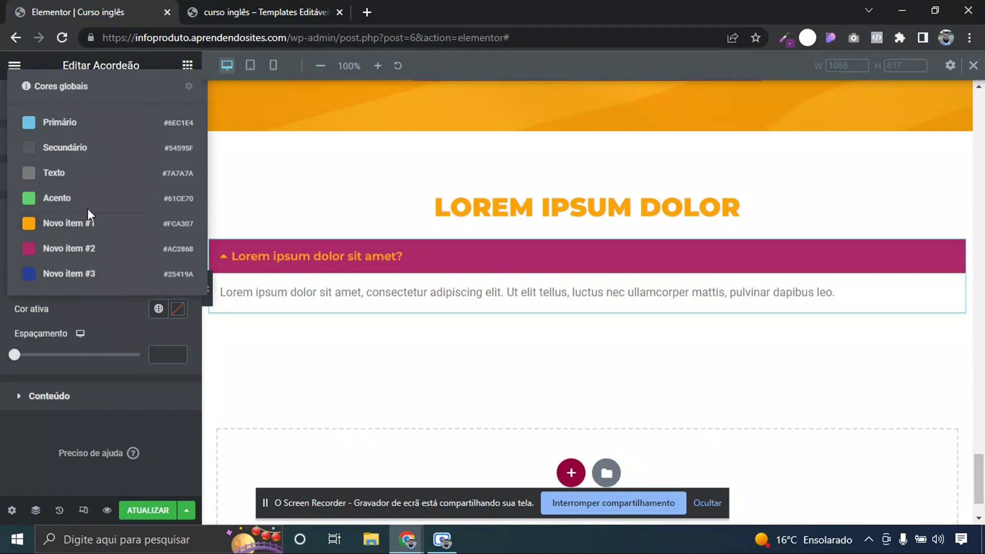
{"action": "left_click", "coordinate": [149, 226]}
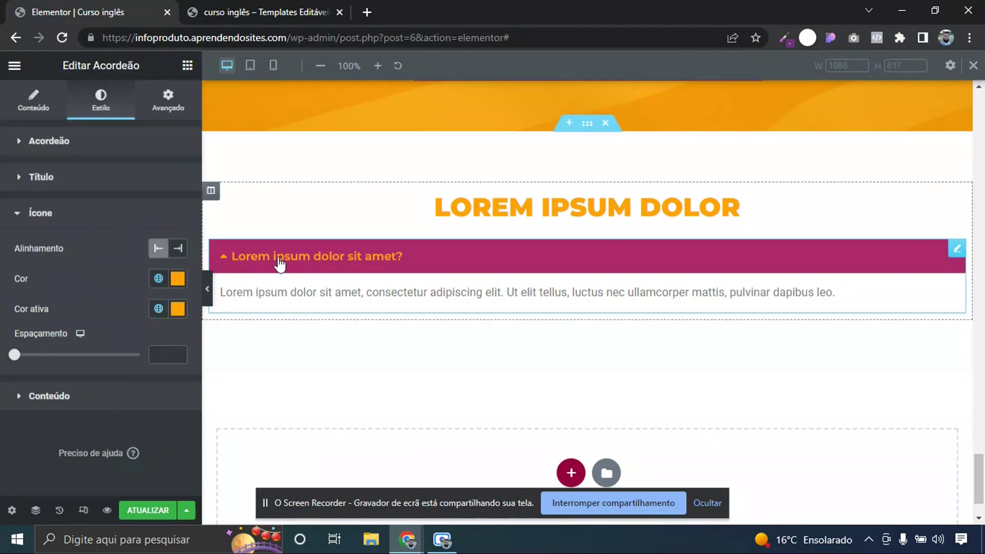
{"action": "left_click", "coordinate": [280, 261]}
{"action": "left_click", "coordinate": [359, 262]}
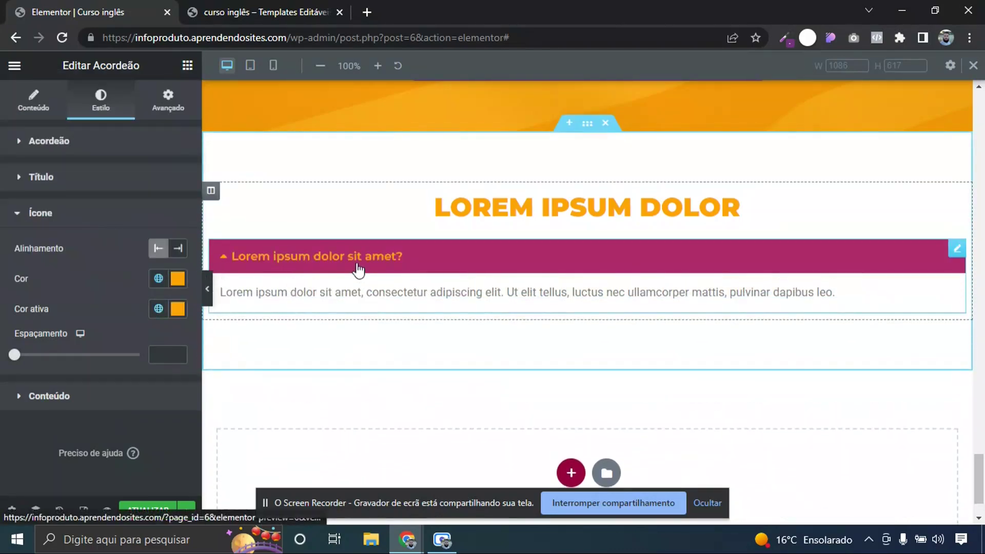
{"action": "left_click", "coordinate": [359, 268]}
Set the accordion content's background to the global color Novo item #2 and its text color to #FFFFFF
{"action": "left_click", "coordinate": [57, 226]}
{"action": "left_click", "coordinate": [55, 248]}
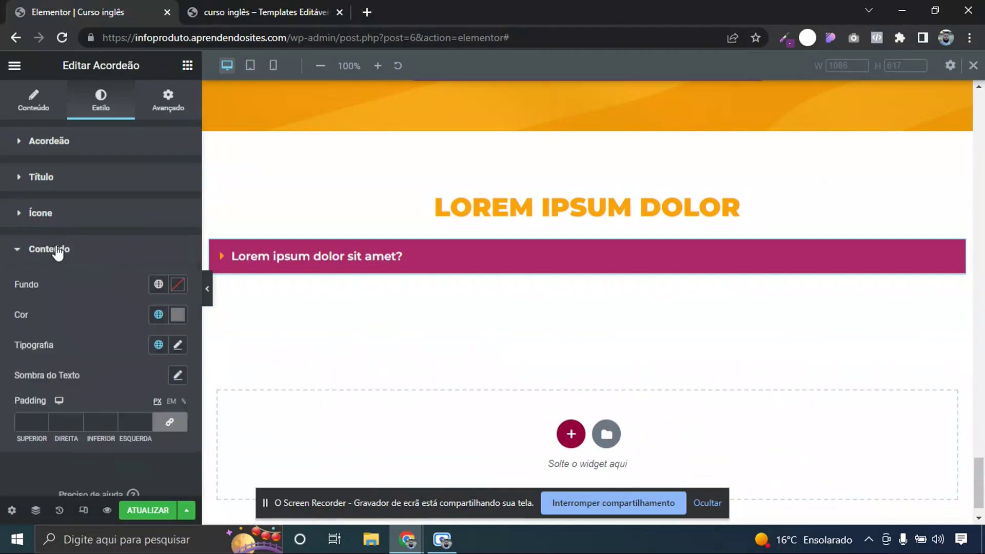
{"action": "left_click", "coordinate": [255, 257]}
{"action": "left_click", "coordinate": [158, 284]}
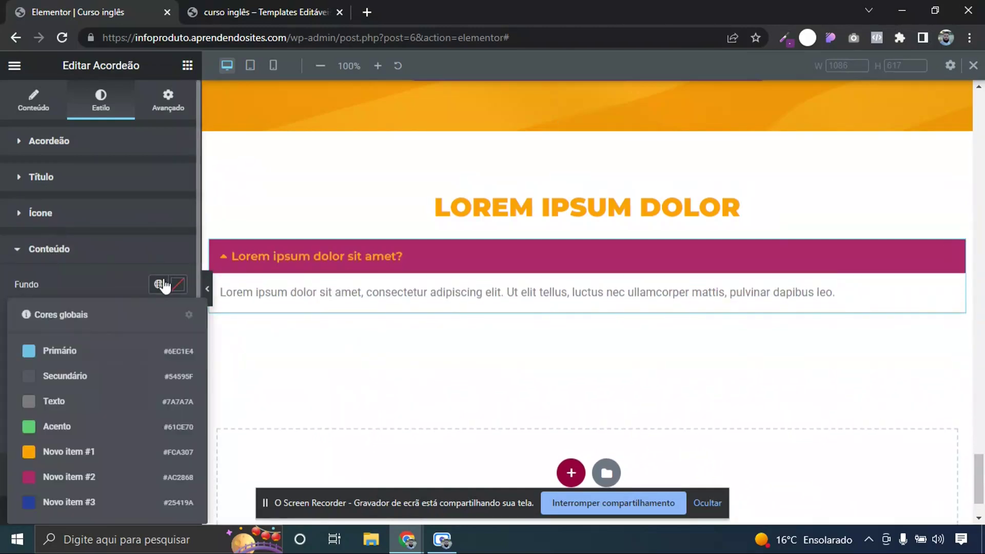
{"action": "left_click", "coordinate": [69, 473]}
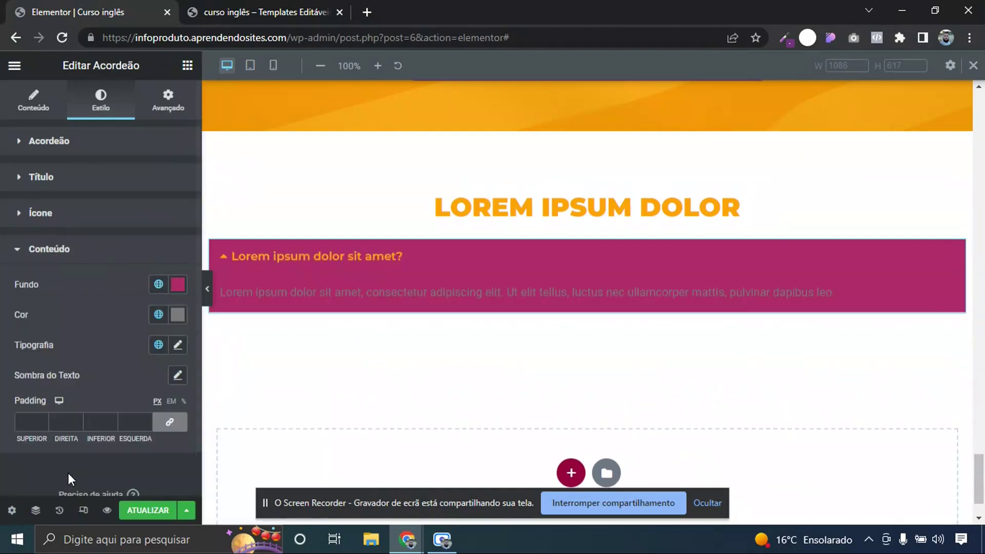
{"action": "left_click", "coordinate": [166, 316]}
{"action": "left_click", "coordinate": [170, 321]}
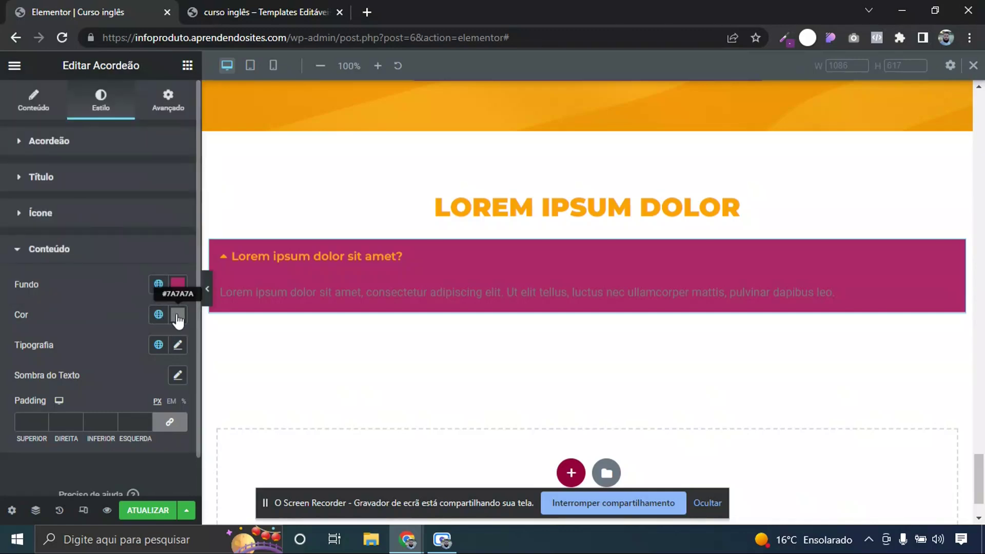
{"action": "left_click", "coordinate": [178, 315]}
{"action": "left_click_drag", "start_coordinate": [136, 164], "coordinate": [88, 94]}
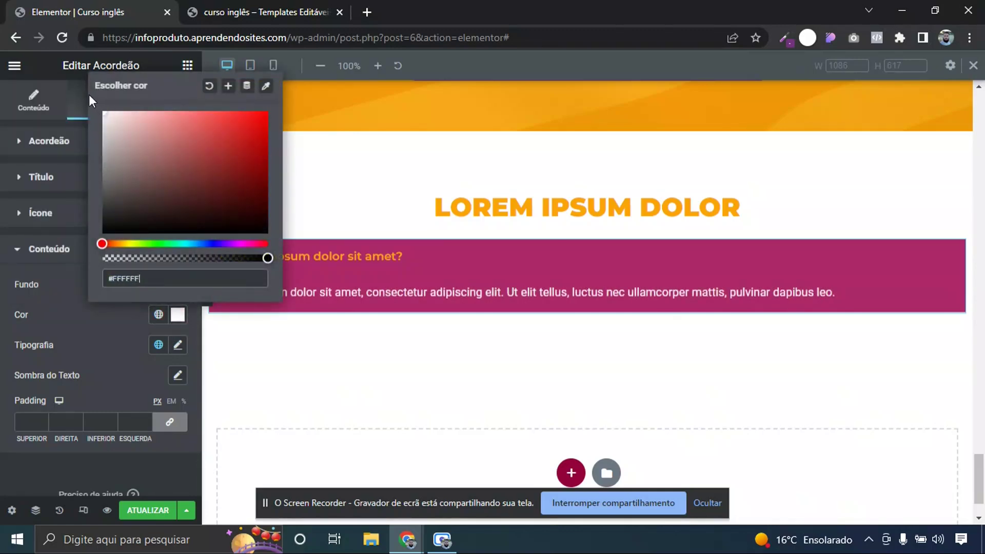
Set the accordion content's typography to the global font Primário with a weight of 400
{"action": "left_click", "coordinate": [3, 252]}
{"action": "left_click", "coordinate": [91, 252]}
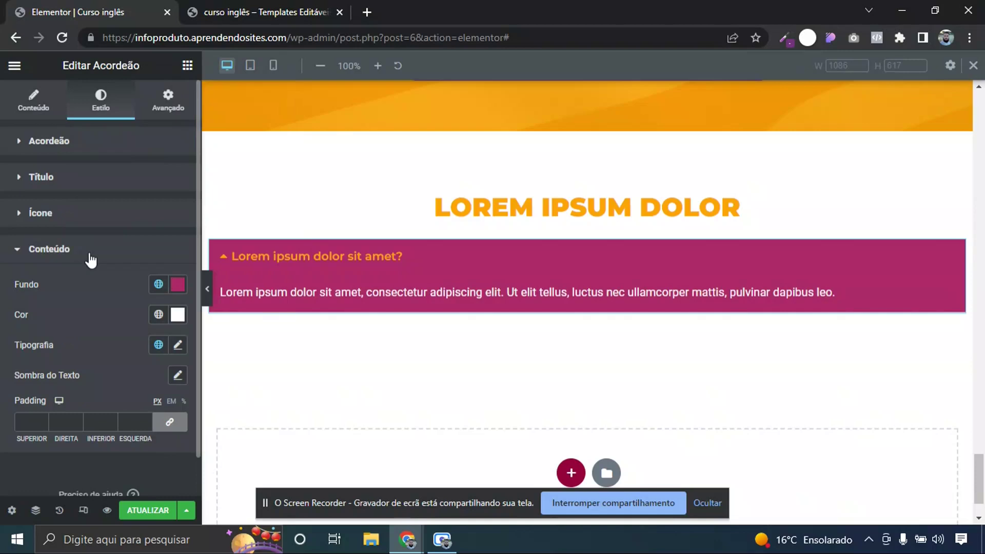
{"action": "left_click", "coordinate": [178, 344]}
{"action": "left_click", "coordinate": [161, 348]}
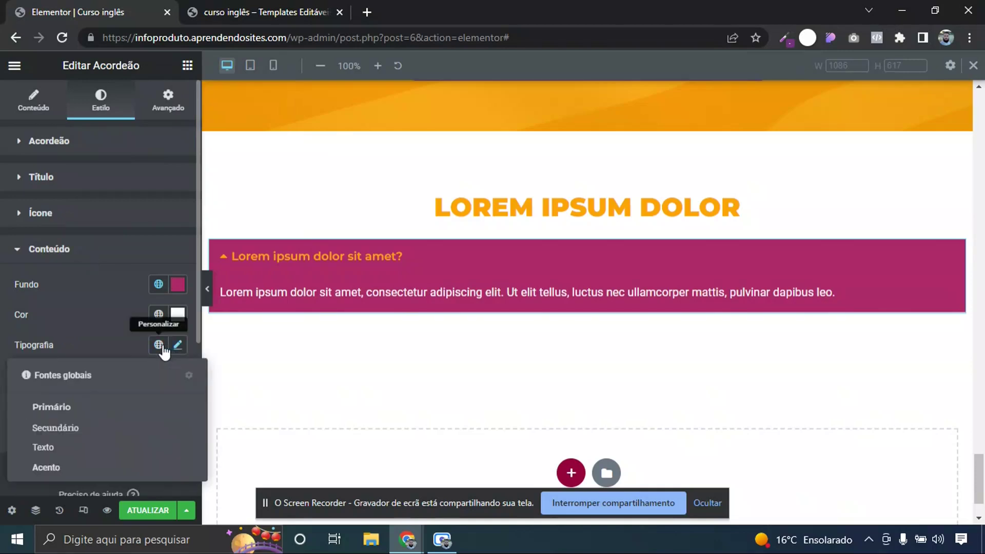
{"action": "left_click", "coordinate": [52, 408]}
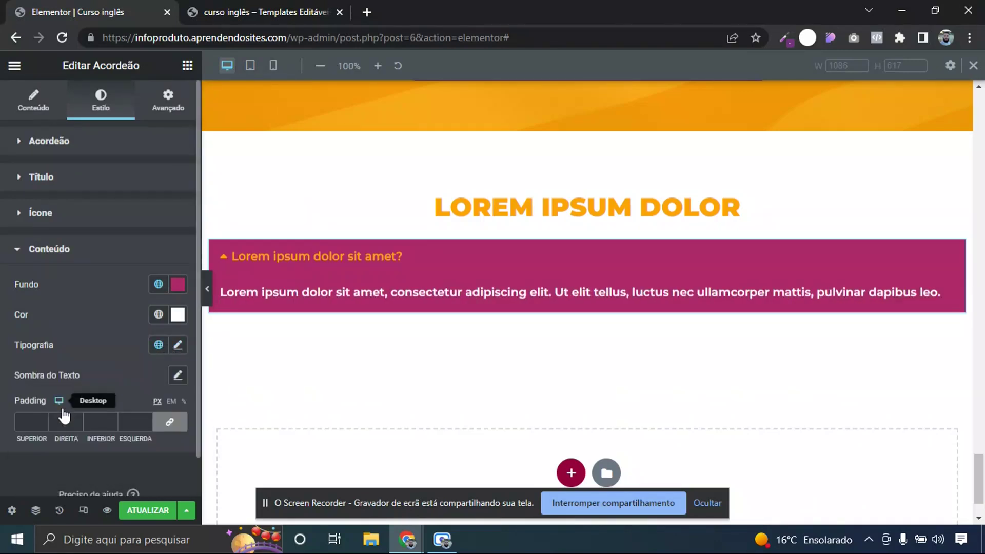
{"action": "left_click", "coordinate": [178, 345]}
{"action": "left_click", "coordinate": [135, 488]}
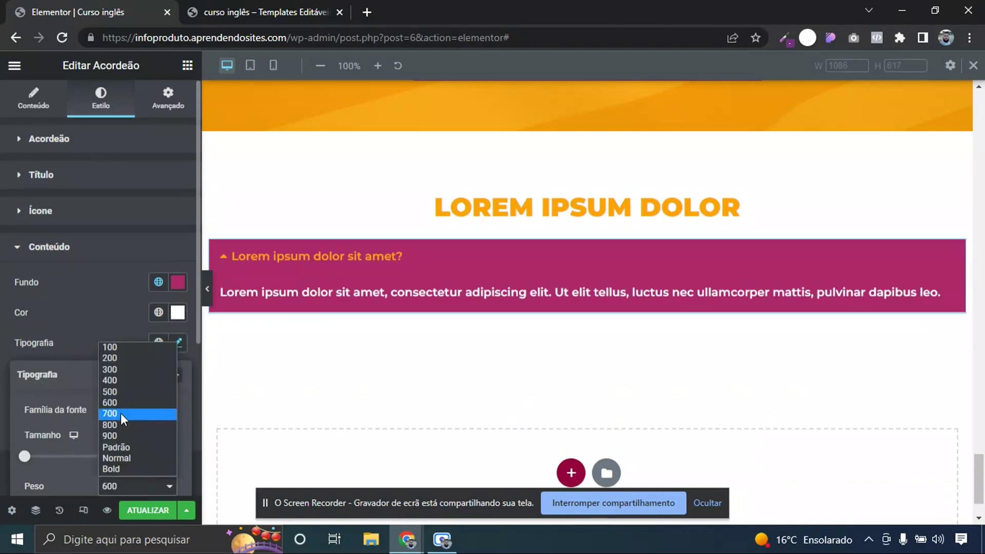
{"action": "left_click", "coordinate": [121, 380]}
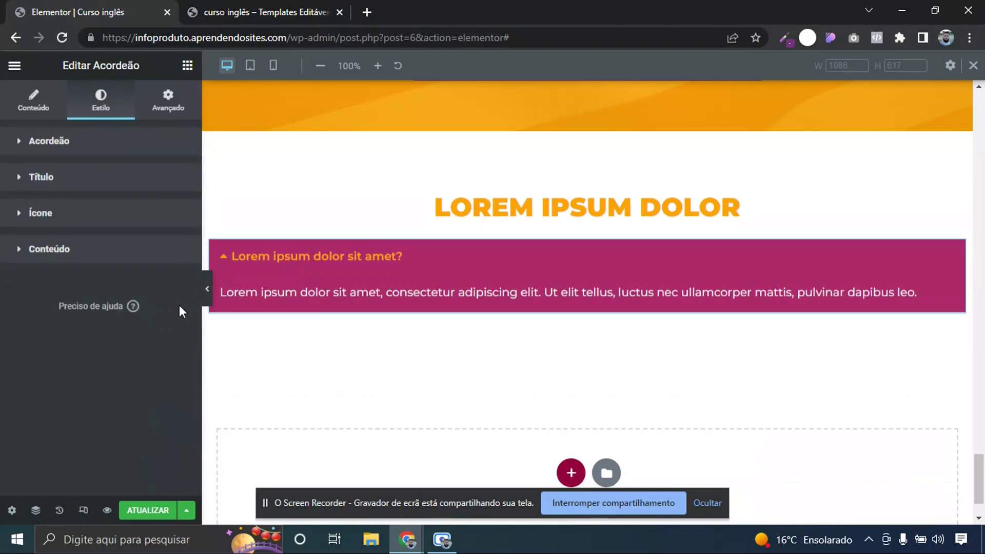
Duplicate the styled accordion item until the FAQ holds five identical questions
{"action": "left_click", "coordinate": [285, 267]}
{"action": "left_click", "coordinate": [286, 267]}
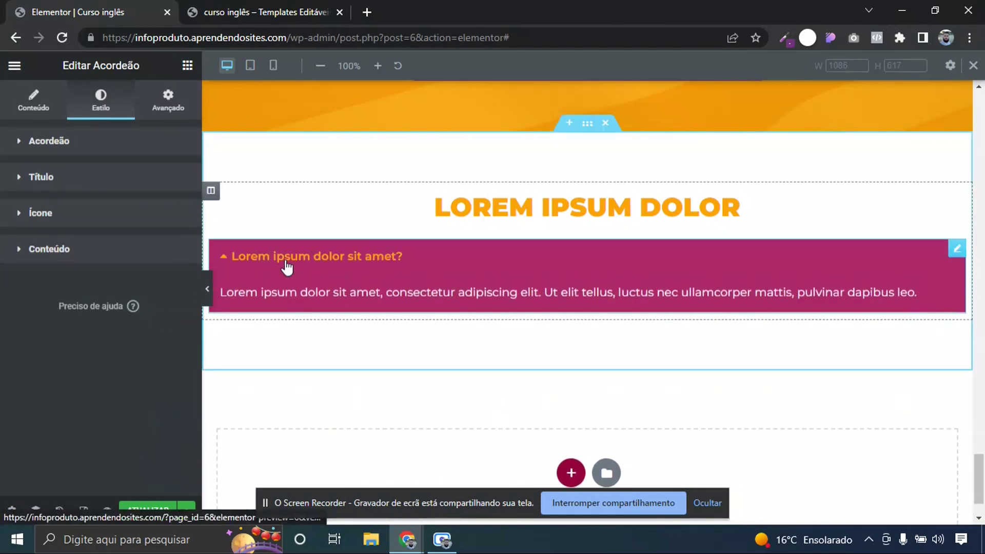
{"action": "left_click", "coordinate": [288, 267]}
{"action": "left_click", "coordinate": [34, 100]}
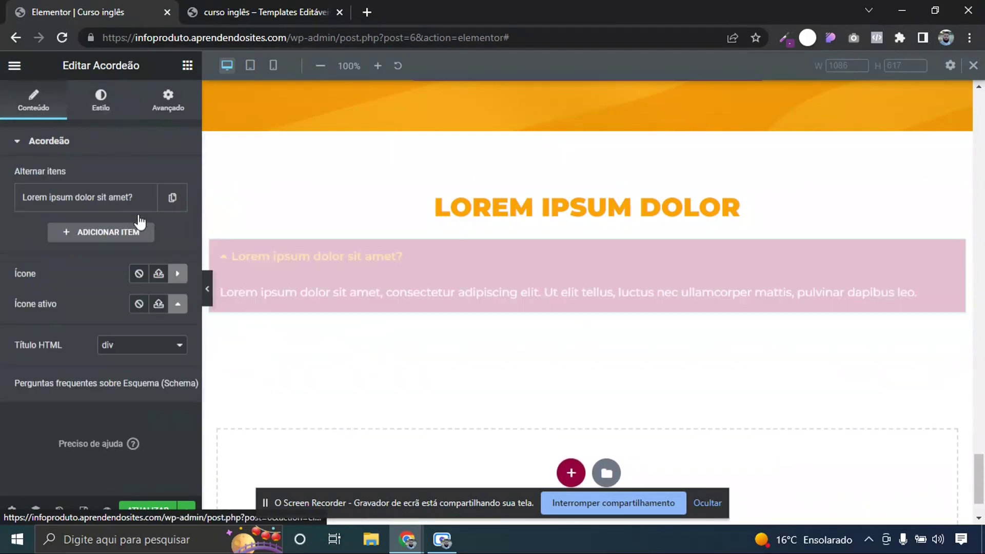
{"action": "left_click", "coordinate": [172, 199]}
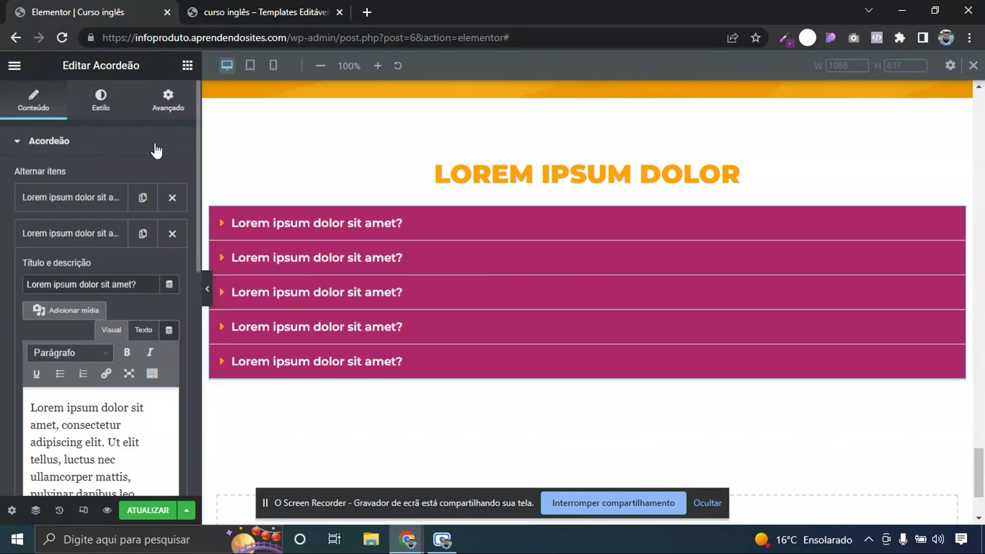
Set the accordion's border width to 9 and its border color to #FFFFFF, checking items open and closed
{"action": "left_click", "coordinate": [100, 98]}
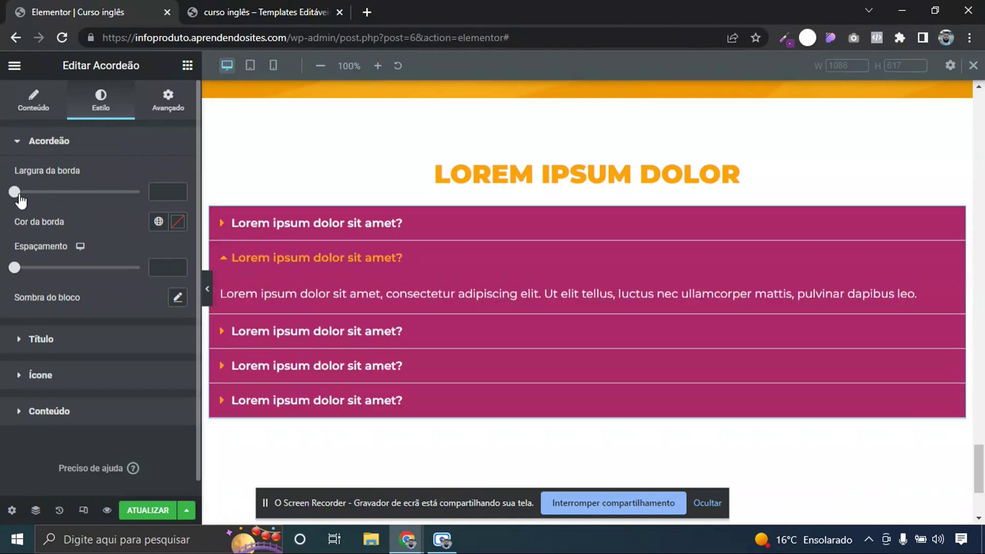
{"action": "left_click_drag", "start_coordinate": [35, 195], "coordinate": [137, 199]}
{"action": "left_click", "coordinate": [273, 258]}
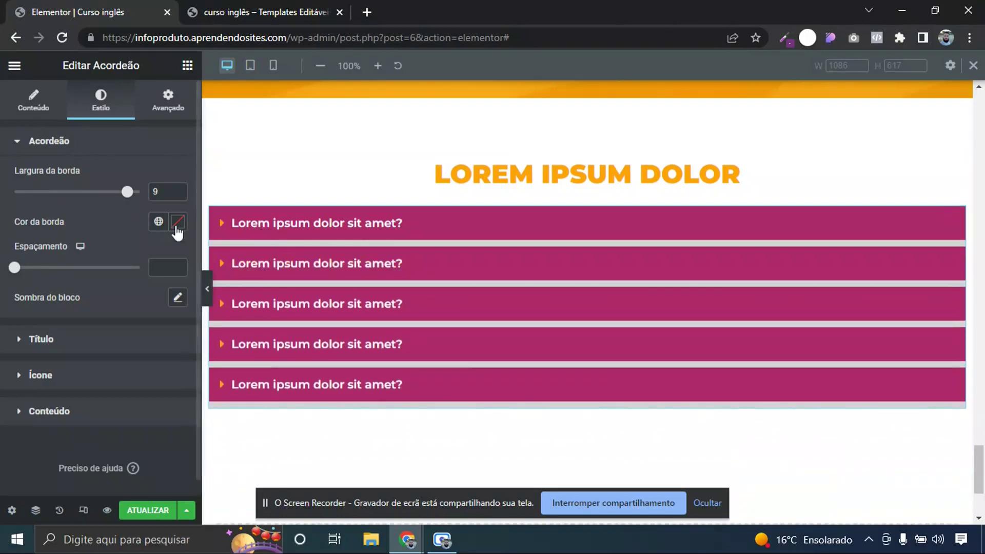
{"action": "left_click", "coordinate": [177, 221]}
{"action": "left_click_drag", "start_coordinate": [182, 347], "coordinate": [28, 207]}
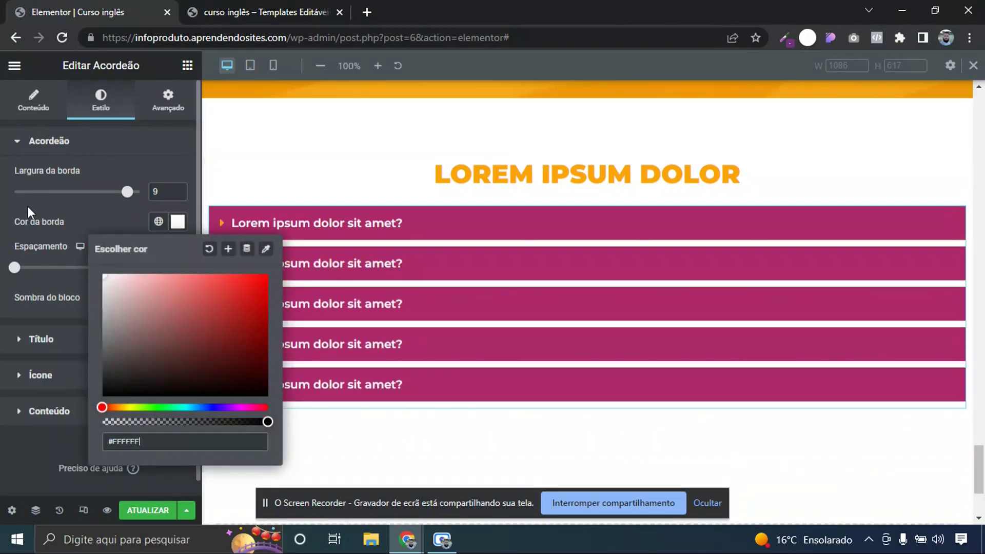
{"action": "left_click", "coordinate": [346, 226]}
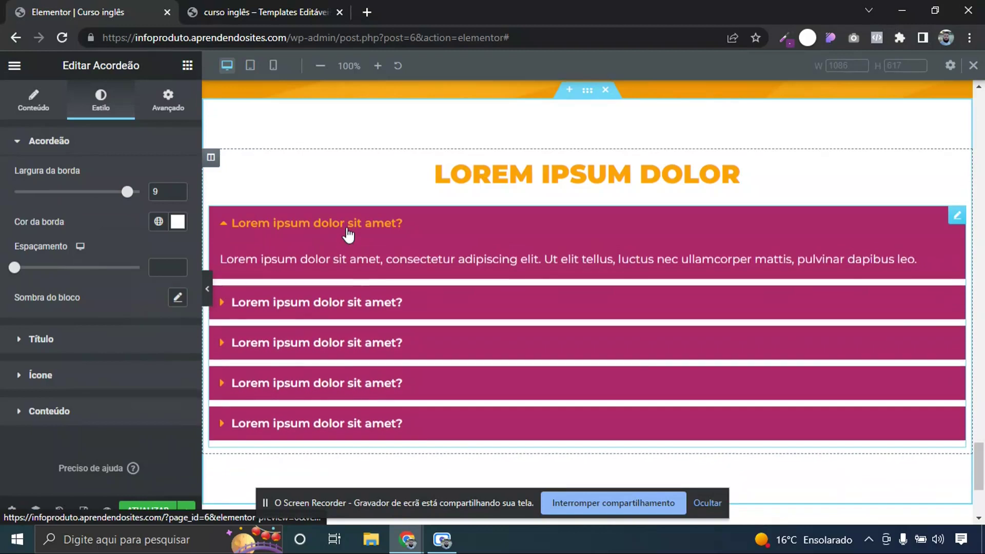
{"action": "left_click", "coordinate": [348, 234]}
Set the FAQ section's boxed content width to 650
{"action": "left_click", "coordinate": [586, 95]}
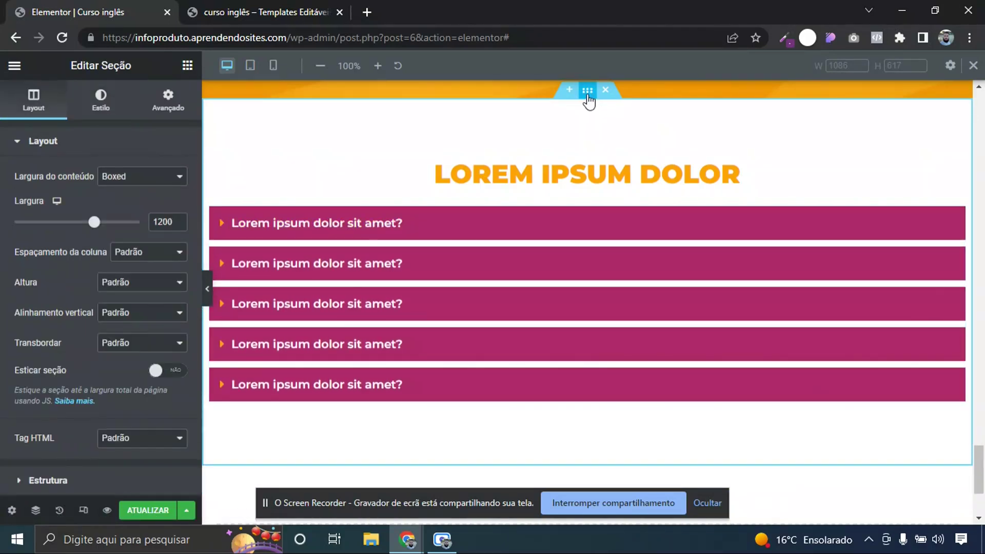
{"action": "left_click_drag", "start_coordinate": [81, 227], "coordinate": [47, 226]}
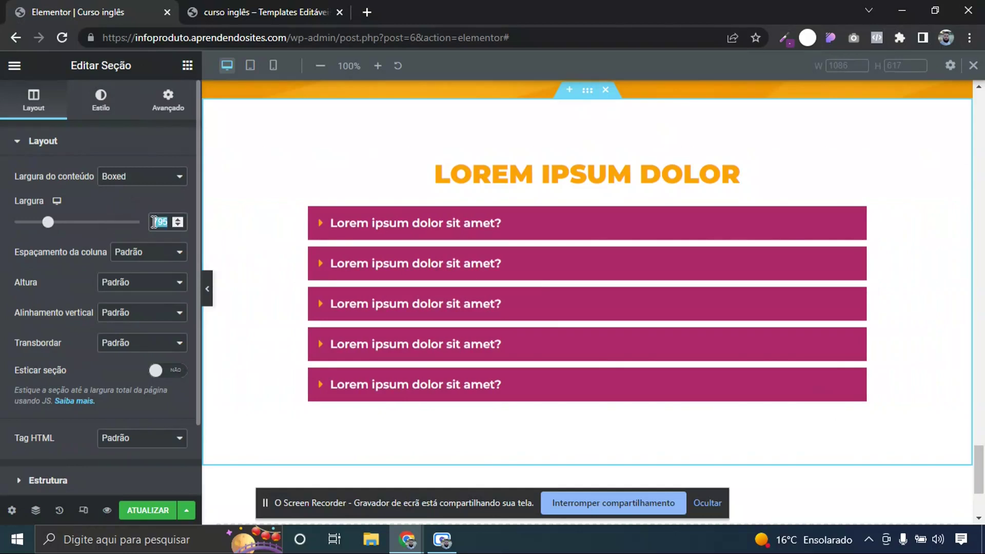
{"action": "type", "text": "650"}
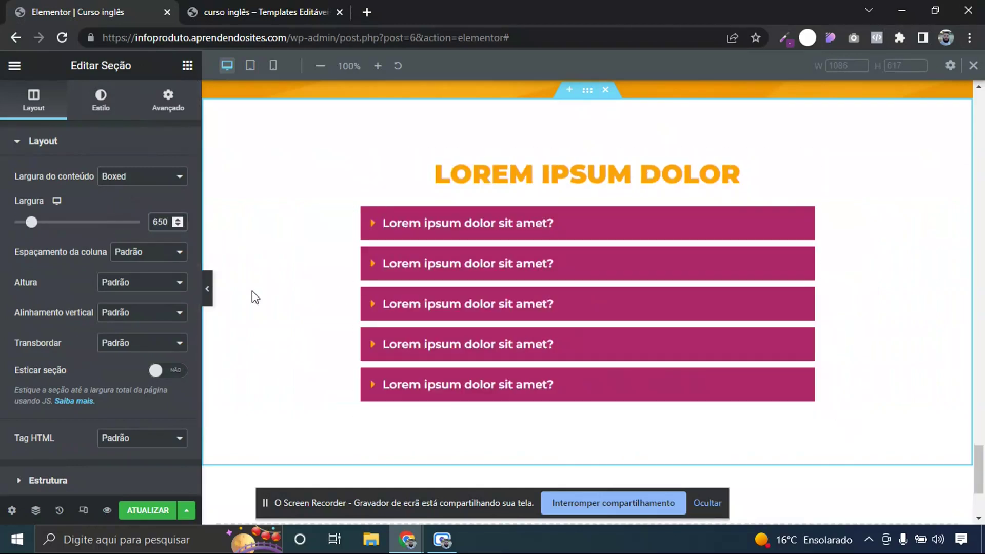
Preview the first FAQ item expanded without the side panel and compare it with the reference template
{"action": "left_click", "coordinate": [208, 289]}
{"action": "left_click", "coordinate": [440, 289]}
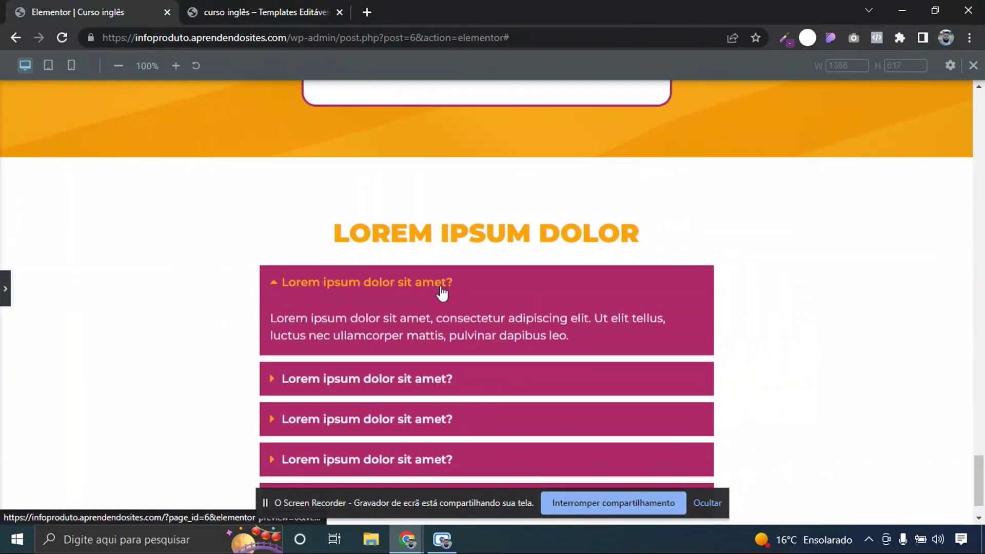
{"action": "left_click", "coordinate": [292, 8]}
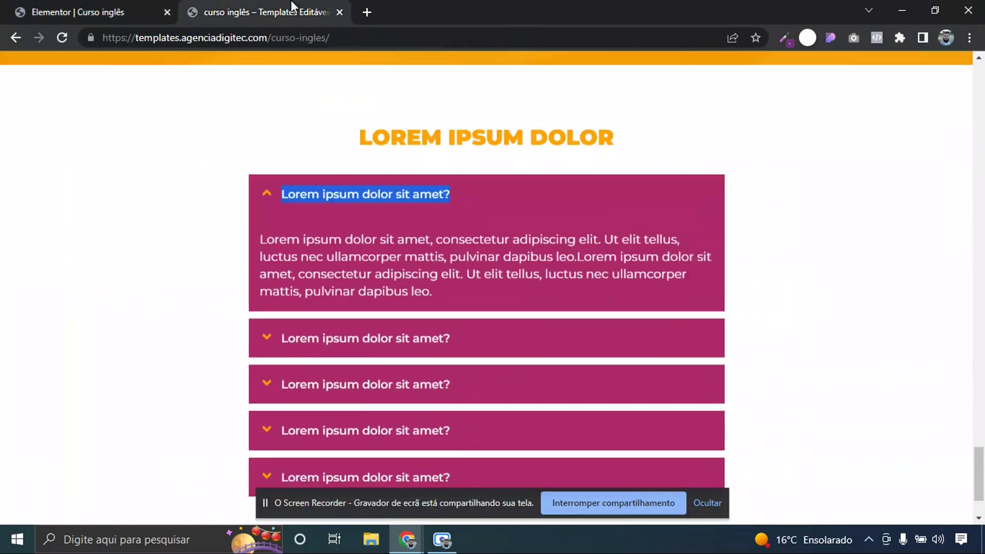
{"action": "left_click", "coordinate": [110, 8]}
Examine the FAQ section in the mobile view, including its padding and an expanded item
{"action": "left_click", "coordinate": [71, 65]}
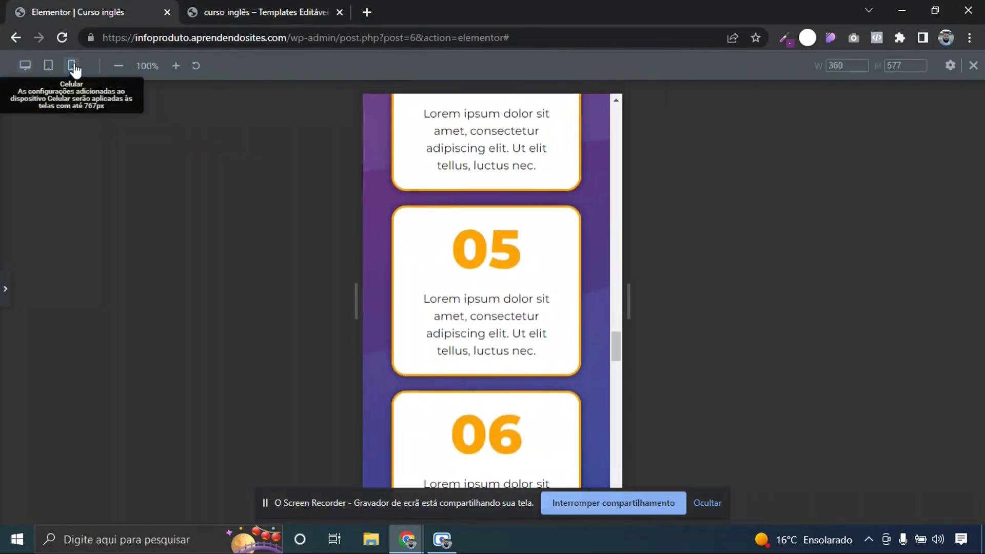
{"action": "scroll", "coordinate": [580, 319], "scroll_direction": "down", "scroll_amount": 10}
{"action": "scroll", "coordinate": [615, 426], "scroll_direction": "down", "scroll_amount": 3}
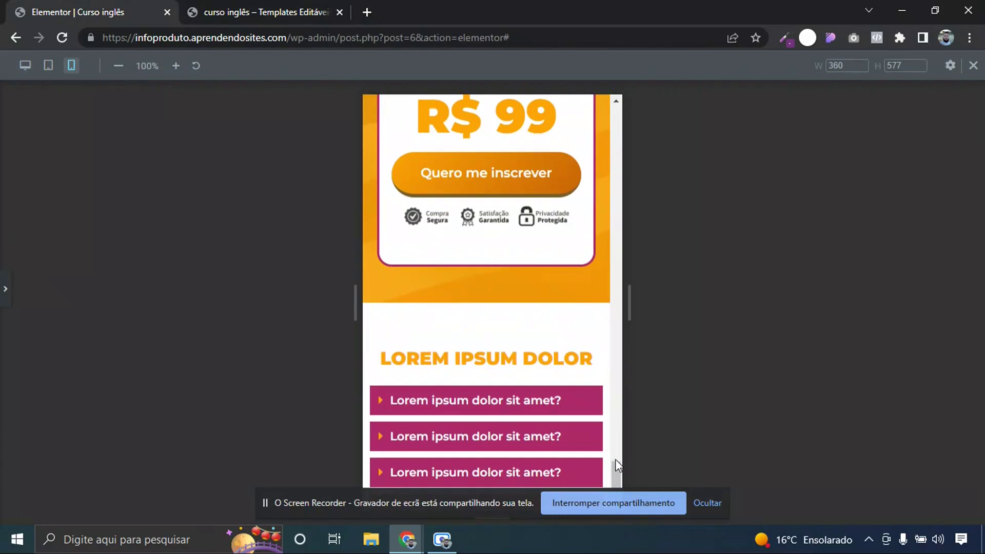
{"action": "scroll", "coordinate": [614, 466], "scroll_direction": "down", "scroll_amount": 2}
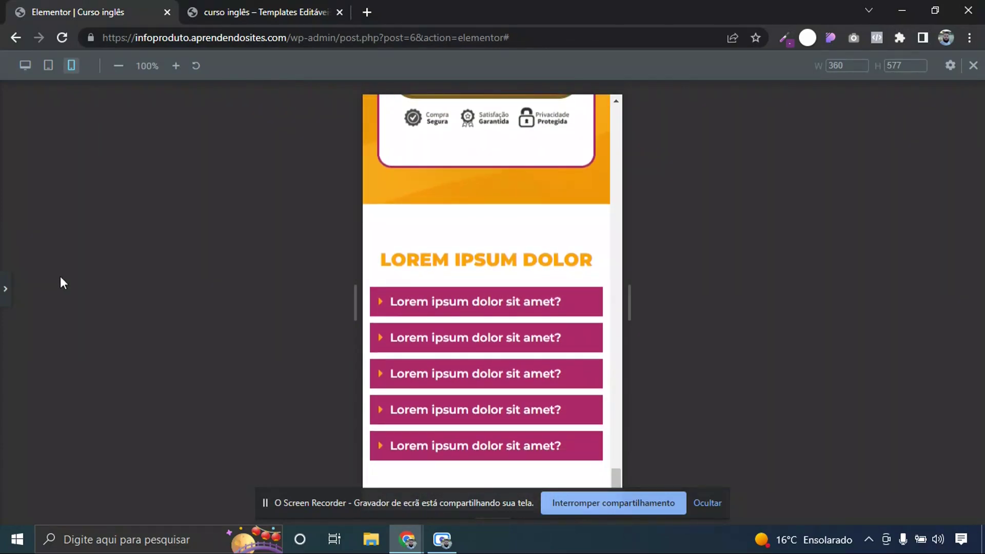
{"action": "left_click", "coordinate": [487, 196]}
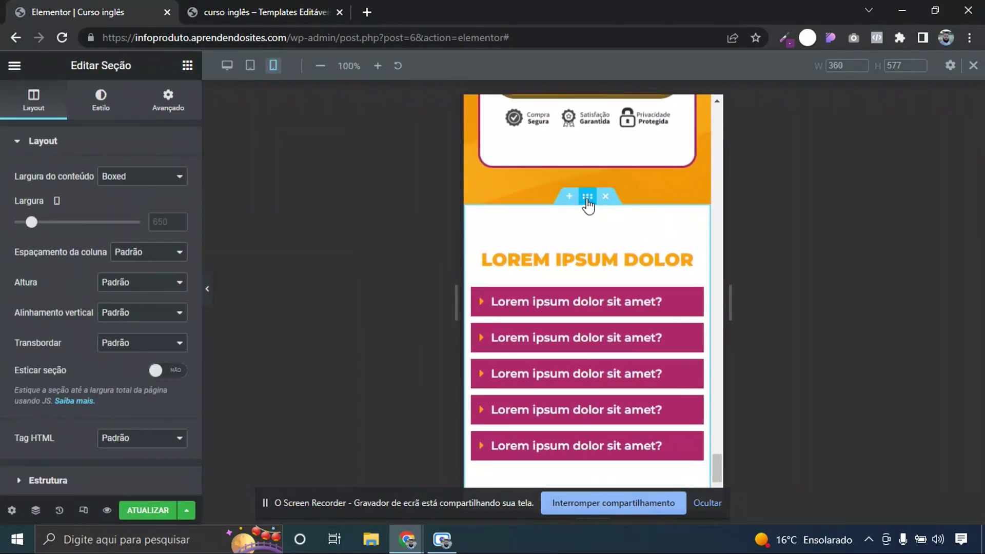
{"action": "left_click", "coordinate": [170, 108]}
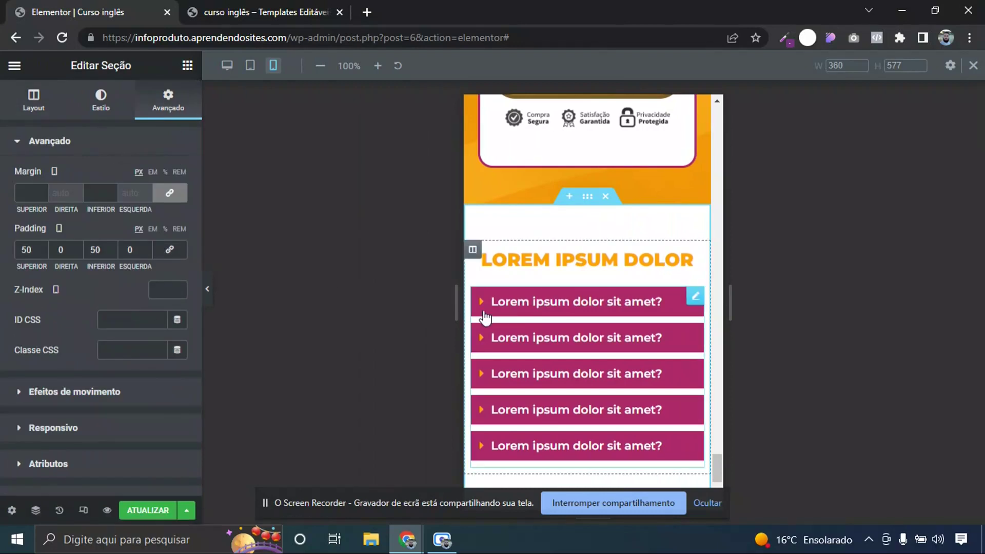
{"action": "left_click", "coordinate": [517, 302]}
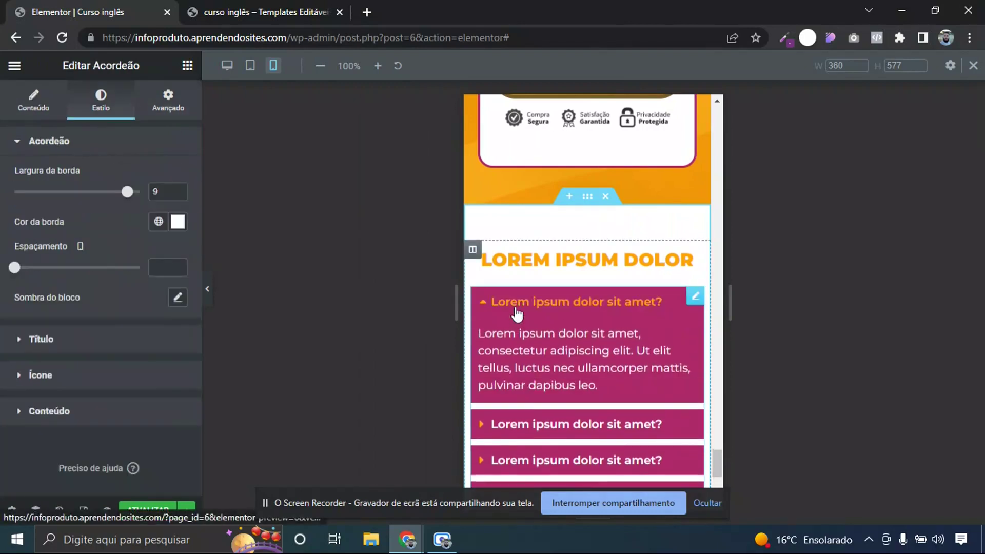
{"action": "left_click", "coordinate": [206, 289]}
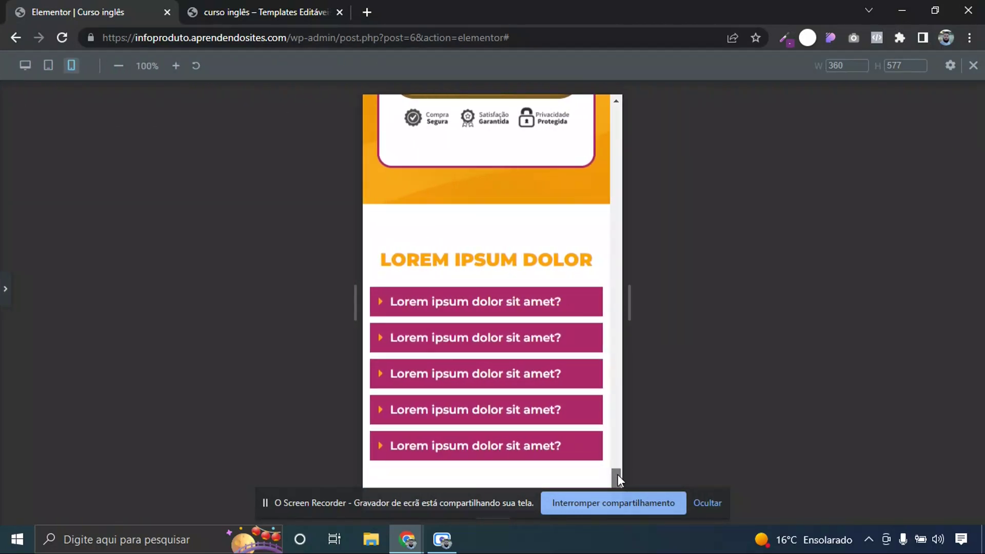
{"action": "mouse_move", "coordinate": [618, 476]}
{"action": "left_mouse_down"}
{"action": "mouse_move", "coordinate": [594, 272]}
{"action": "mouse_move", "coordinate": [608, 110]}
{"action": "mouse_move", "coordinate": [618, 149]}
{"action": "mouse_move", "coordinate": [617, 467]}
{"action": "left_mouse_up"}
{"action": "key", "text": "ctrl+p"}
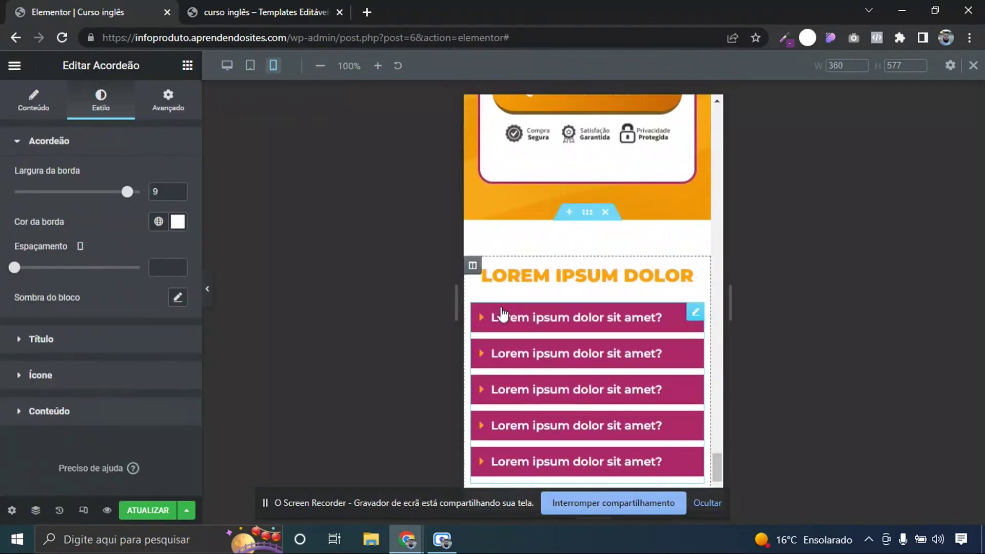
Return to the desktop view, go back up to the hero section and update the page
{"action": "left_click", "coordinate": [226, 66]}
{"action": "scroll", "coordinate": [523, 105], "scroll_direction": "up", "scroll_amount": 5}
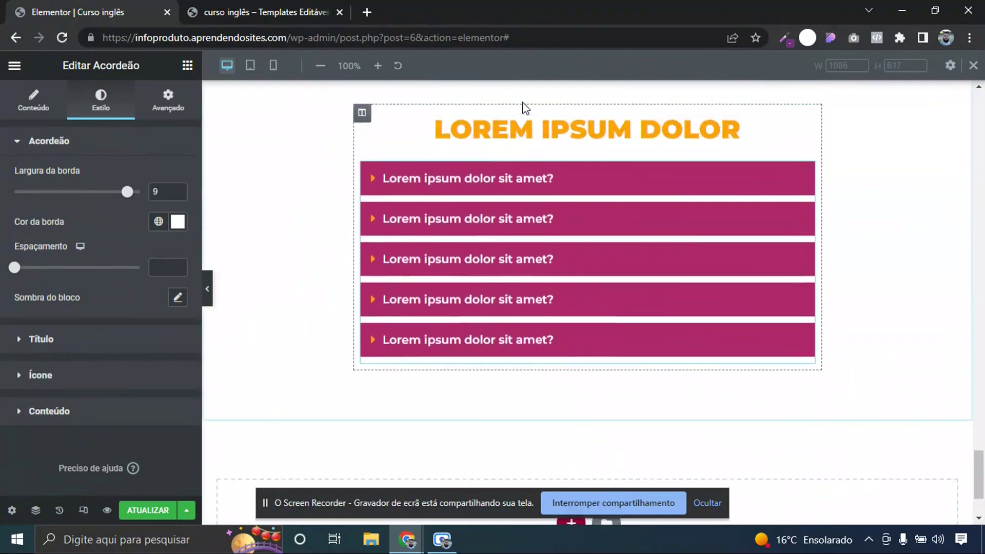
{"action": "left_click_drag", "start_coordinate": [983, 454], "coordinate": [982, 105]}
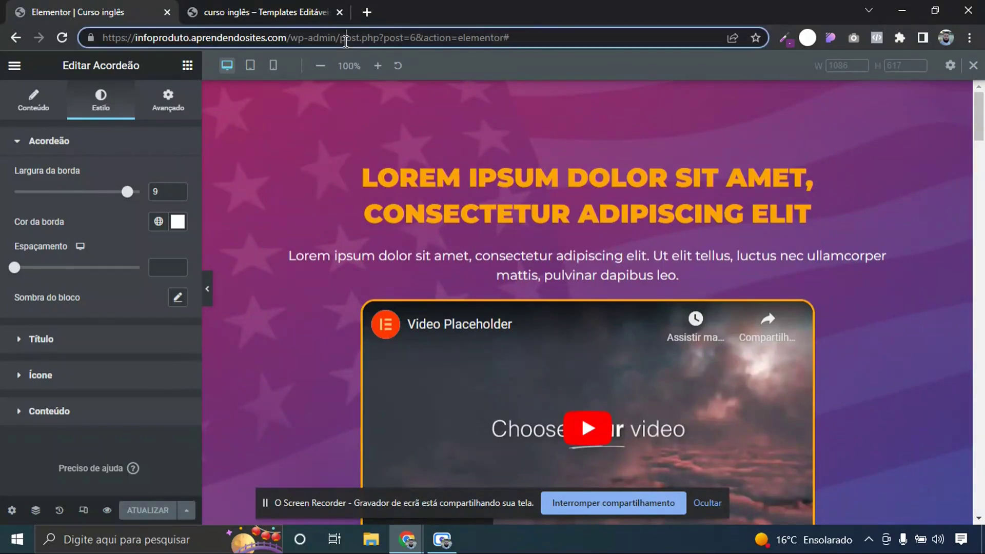
Leave the editor for the site's wp-admin dashboard and open the Reading (Leitura) settings
{"action": "left_click_drag", "start_coordinate": [345, 38], "coordinate": [539, 37]}
{"action": "key", "text": "BackSpace"}
{"action": "key", "text": "BackSpace"}
{"action": "key", "text": "Return"}
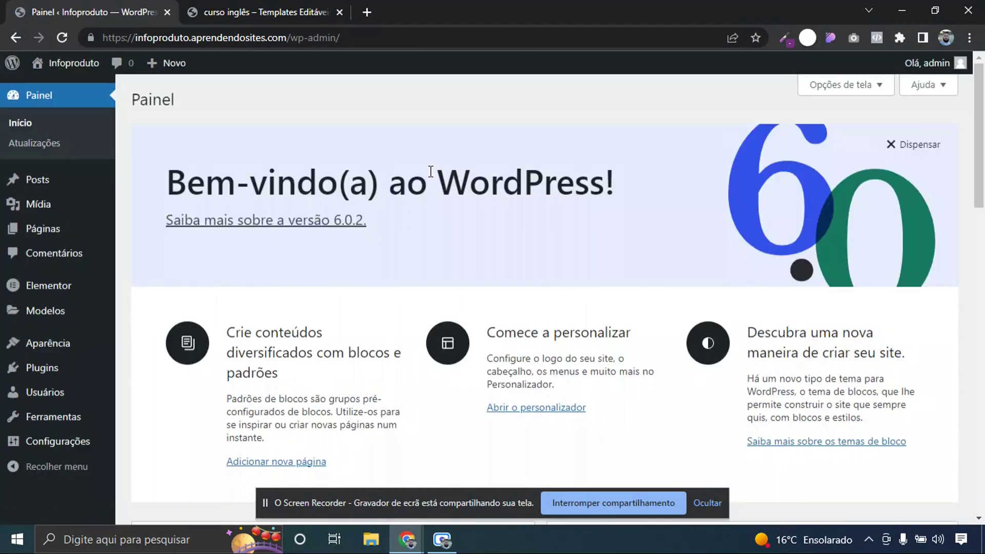
{"action": "mouse_move", "coordinate": [87, 444]}
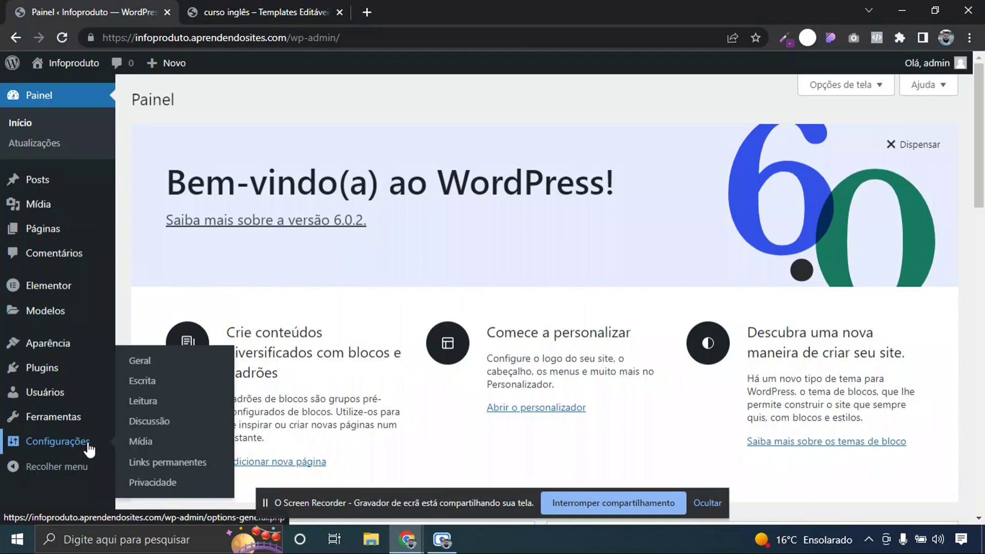
{"action": "left_click", "coordinate": [144, 402]}
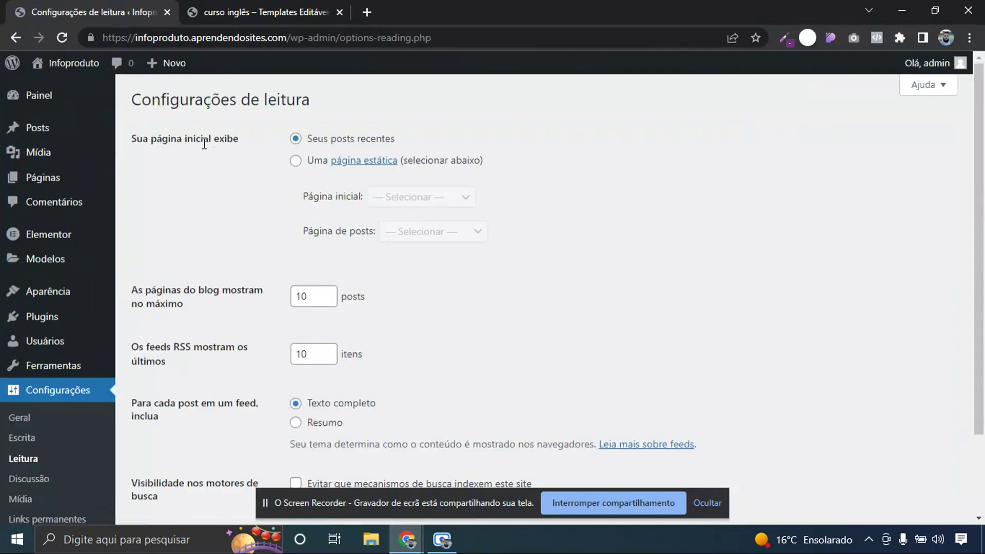
Make the homepage a static page using Curso inglês as the Página inicial and save the changes
{"action": "left_click", "coordinate": [310, 163]}
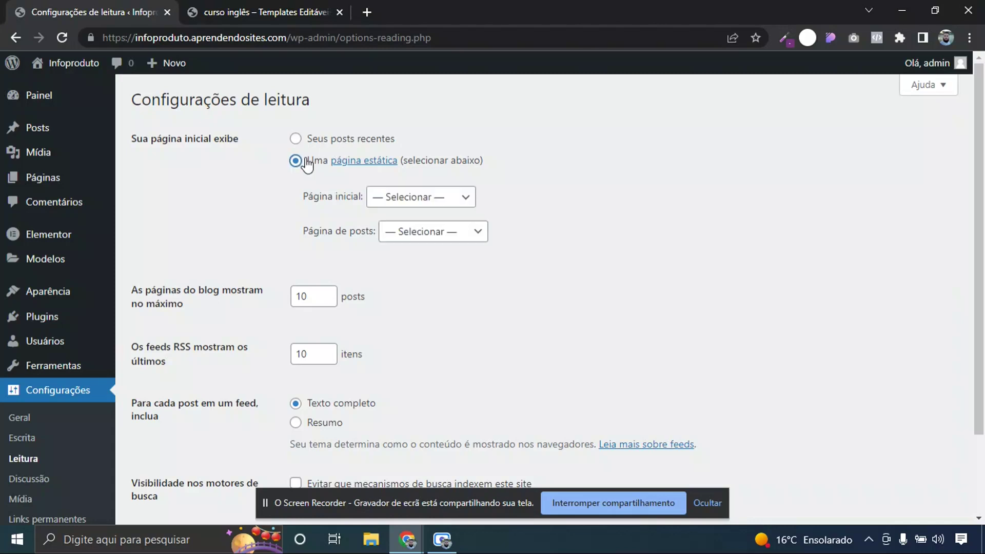
{"action": "left_click", "coordinate": [390, 197]}
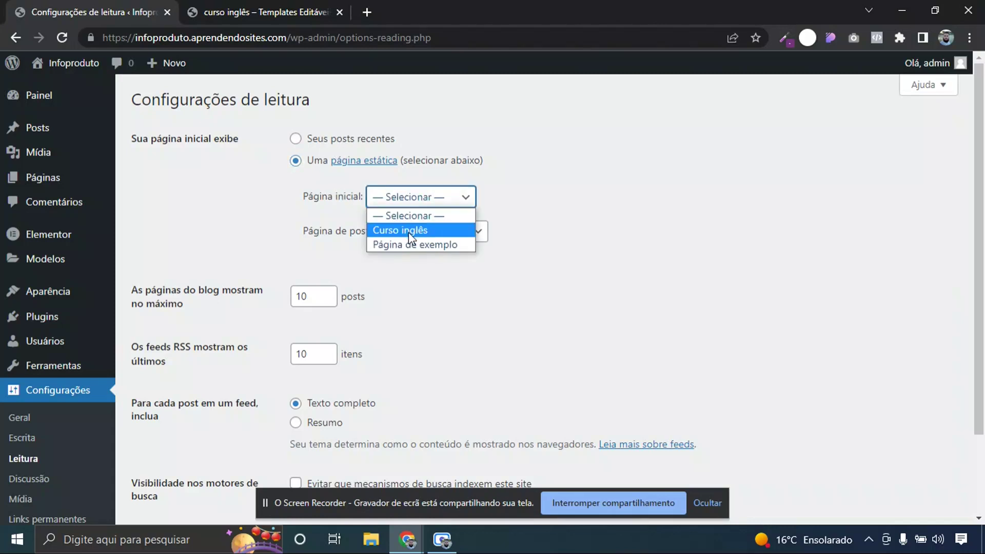
{"action": "left_click", "coordinate": [430, 231]}
{"action": "scroll", "coordinate": [672, 268], "scroll_direction": "down", "scroll_amount": 2}
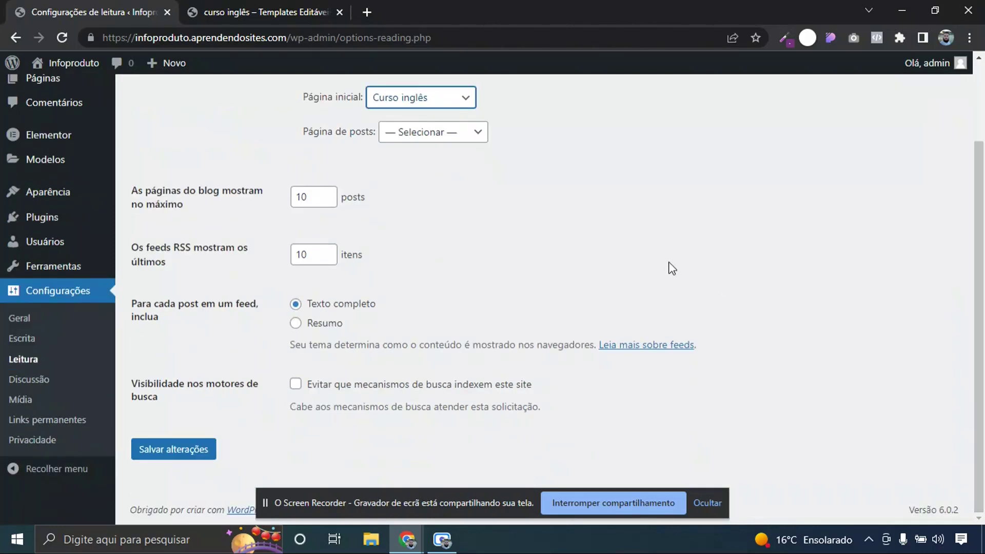
{"action": "left_click", "coordinate": [201, 450]}
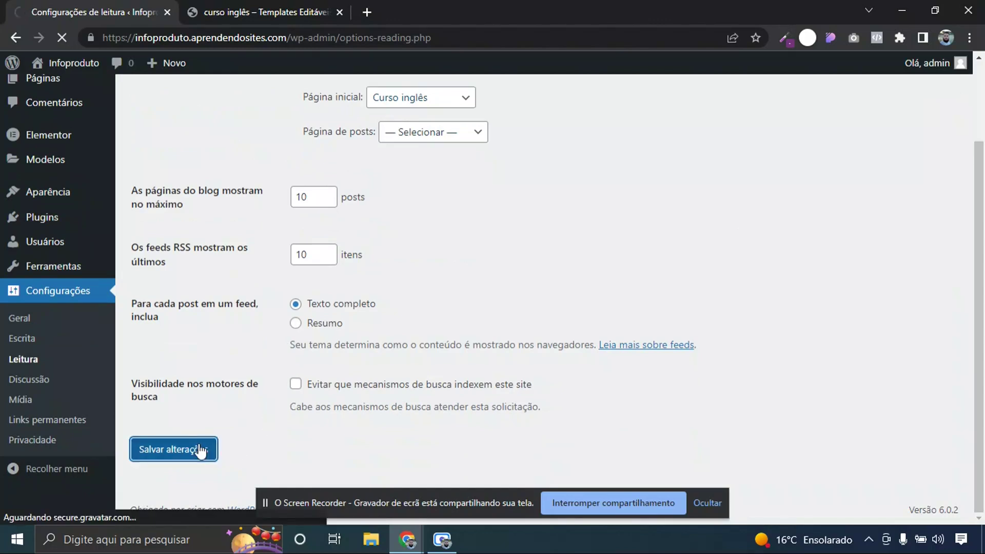
Load the site's root address and review the published page from the hero down to the FAQ
{"action": "left_click_drag", "start_coordinate": [298, 38], "coordinate": [467, 45]}
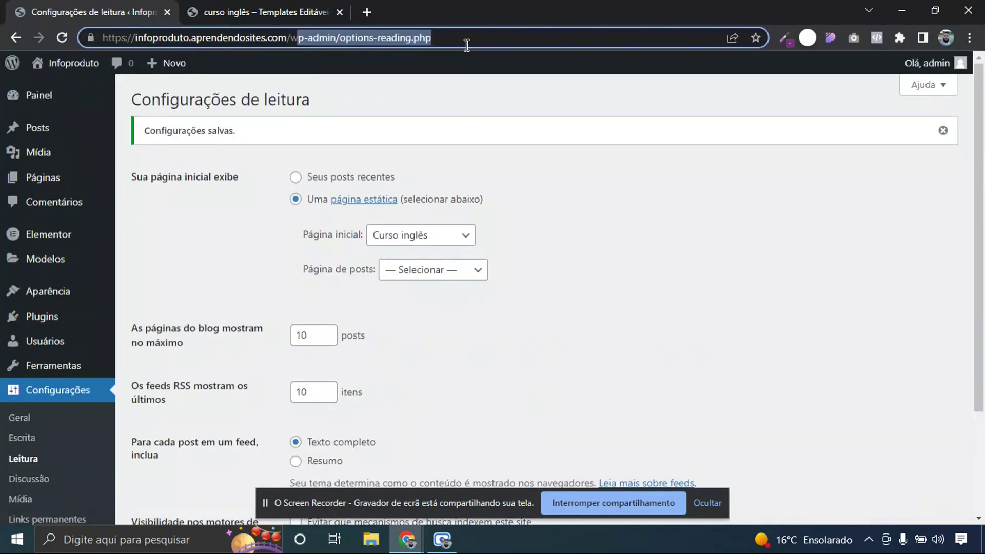
{"action": "key", "text": "BackSpace"}
{"action": "key", "text": "BackSpace"}
{"action": "key", "text": "Return"}
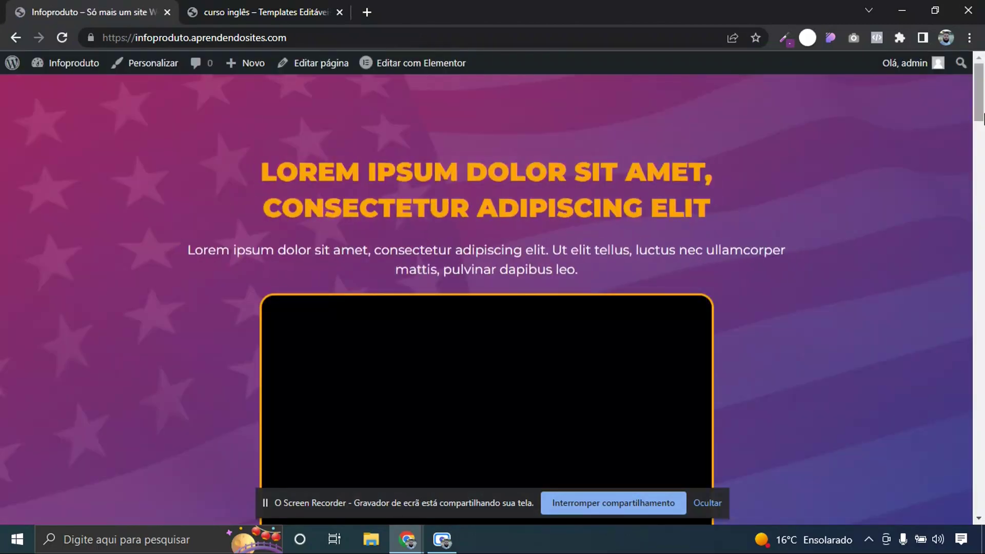
{"action": "scroll", "coordinate": [983, 123], "scroll_direction": "down", "scroll_amount": 4}
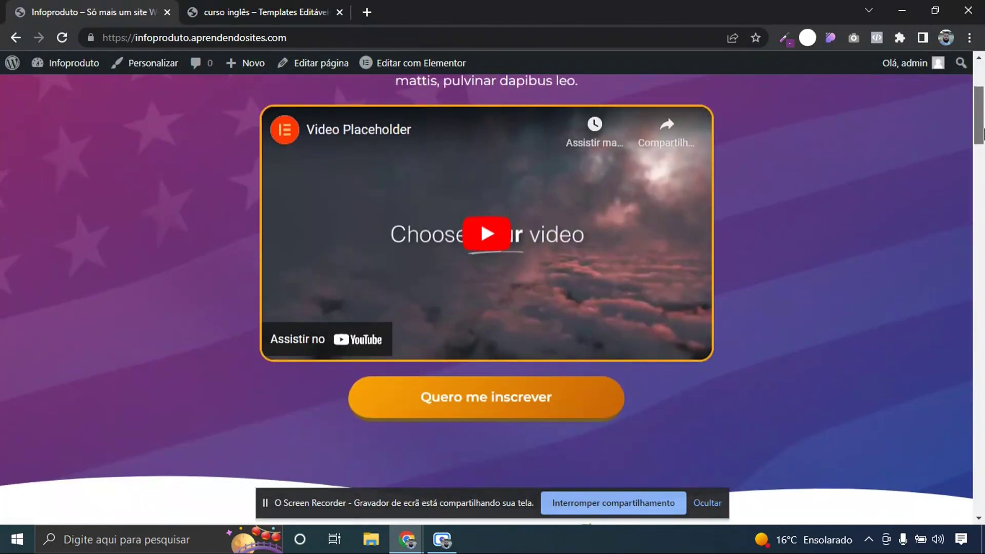
{"action": "left_click_drag", "start_coordinate": [983, 134], "coordinate": [982, 149]}
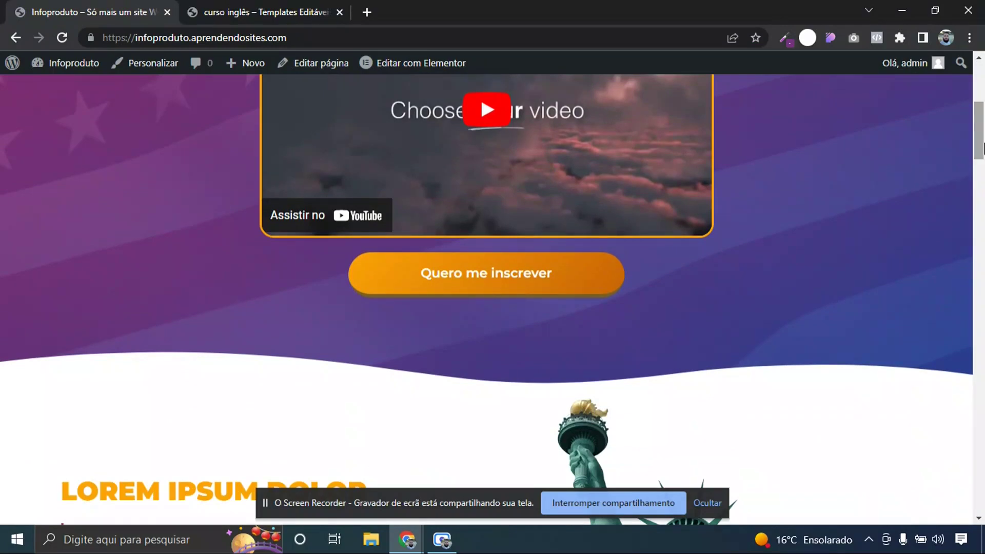
{"action": "left_click_drag", "start_coordinate": [983, 149], "coordinate": [983, 511]}
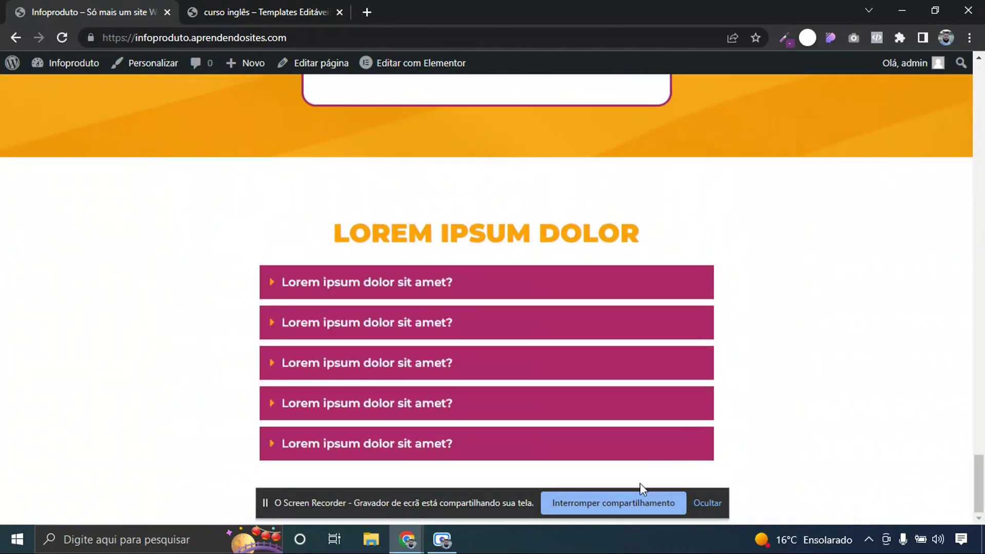